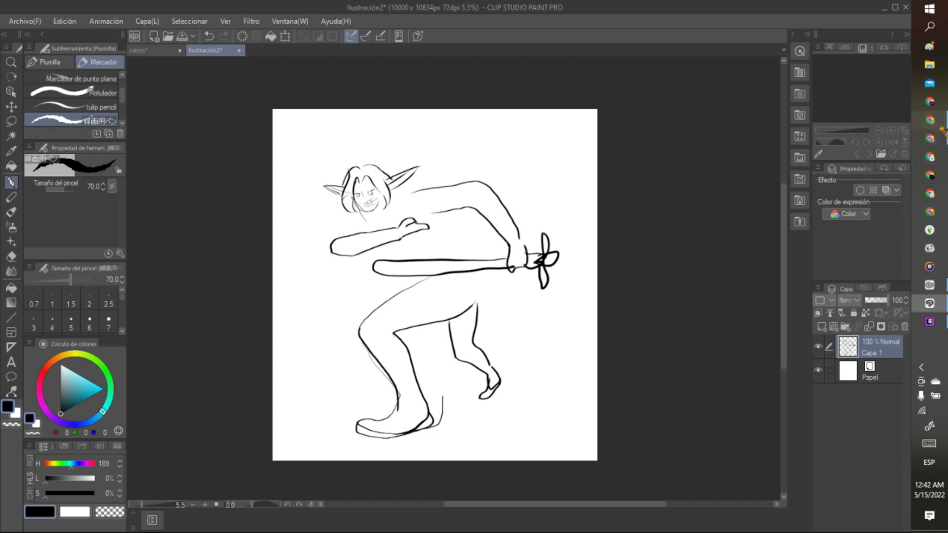
# Step: Switch to the Pinterest window in Chrome and examine the reference illustration of Link with his sword and shield
pyautogui.click(929, 119)
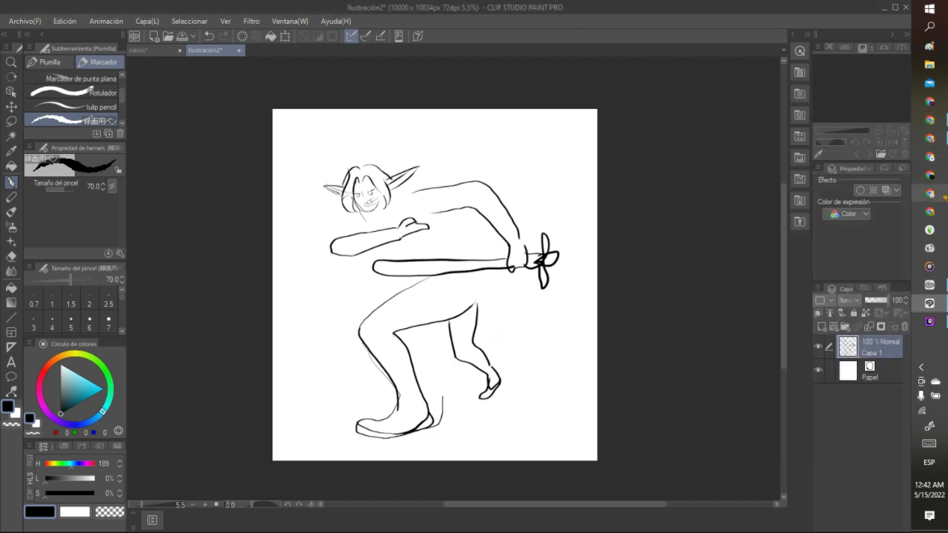
pyautogui.click(929, 119)
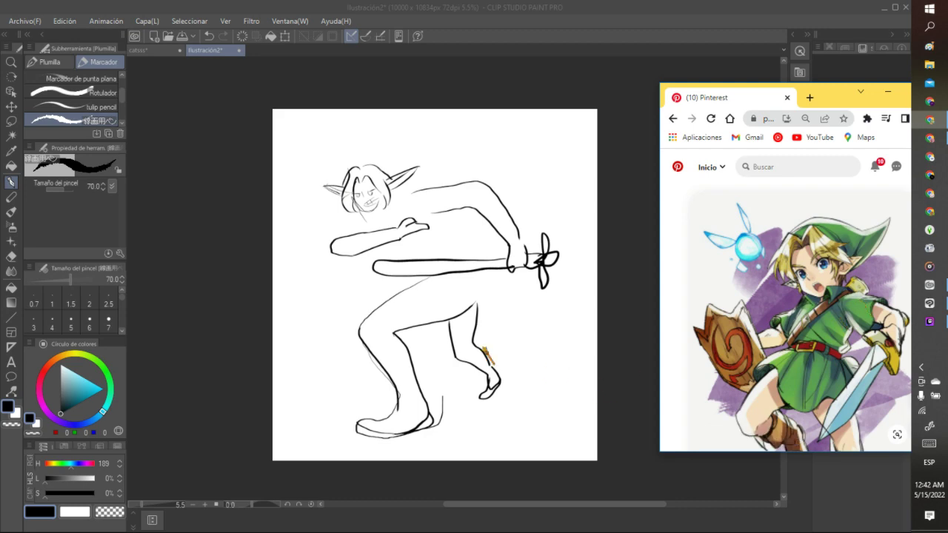
pyautogui.scroll(-15, 756, 360)
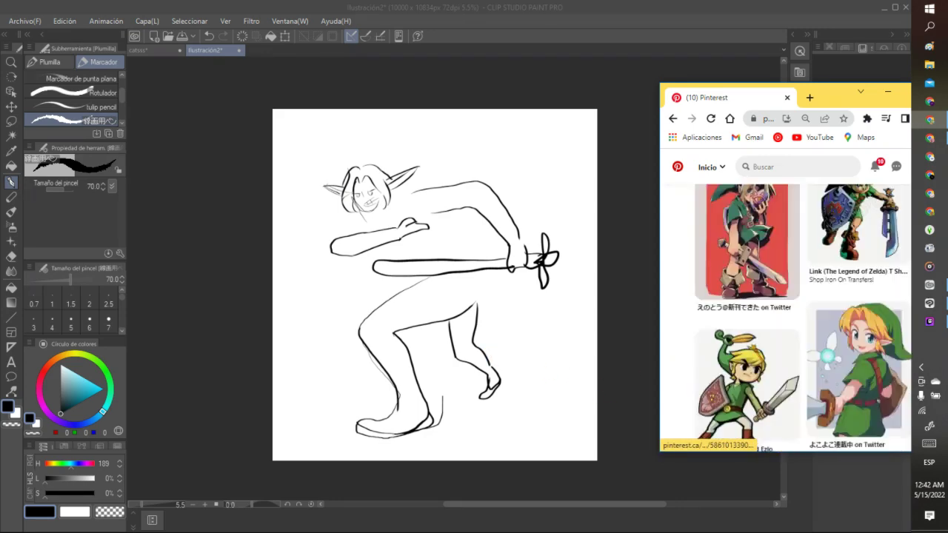
pyautogui.scroll(5, 758, 362)
pyautogui.scroll(-5, 758, 362)
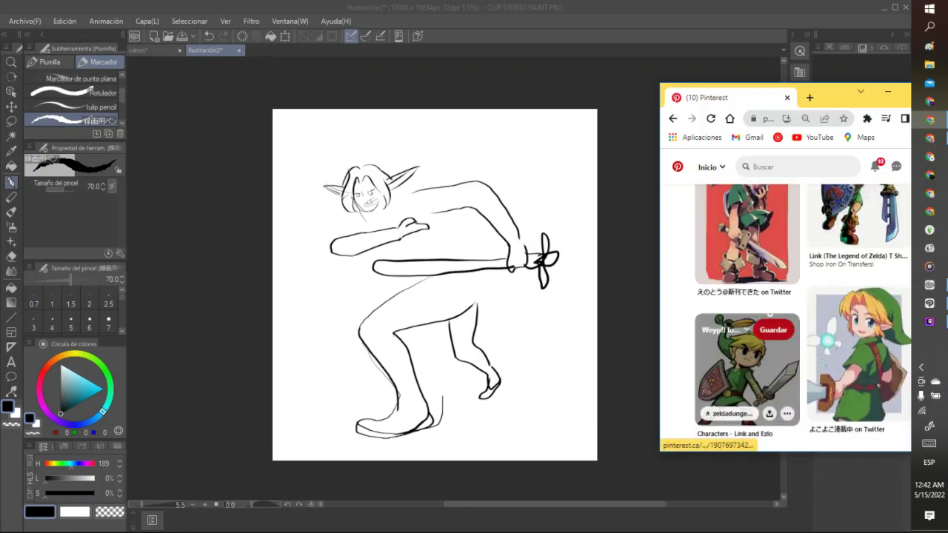
pyautogui.click(747, 363)
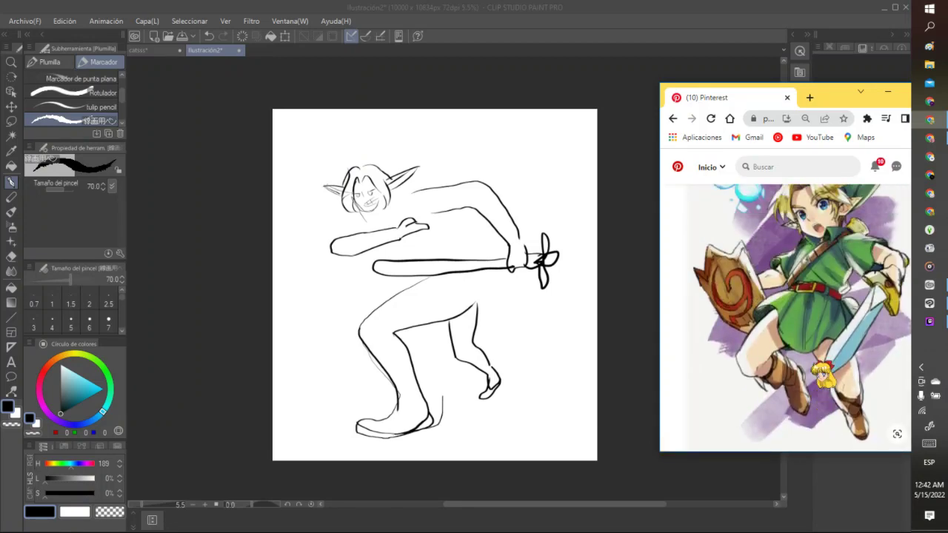
pyautogui.click(615, 264)
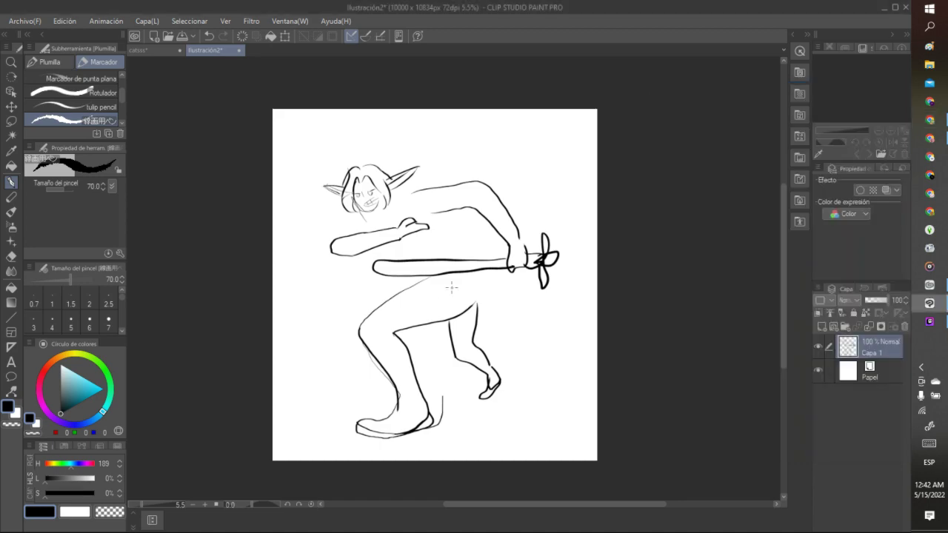
pyautogui.scroll(3, 451, 287)
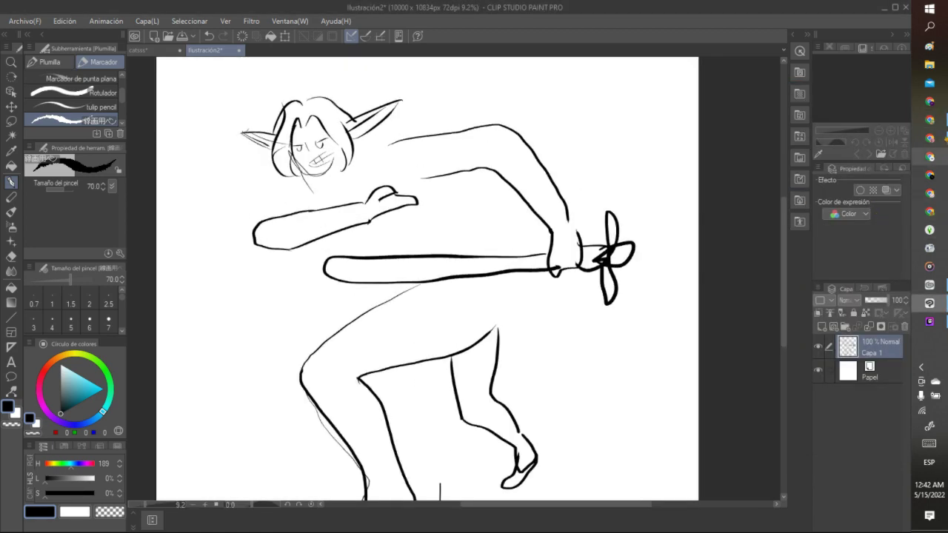
pyautogui.moveTo(929, 120)
pyautogui.moveTo(846, 126)
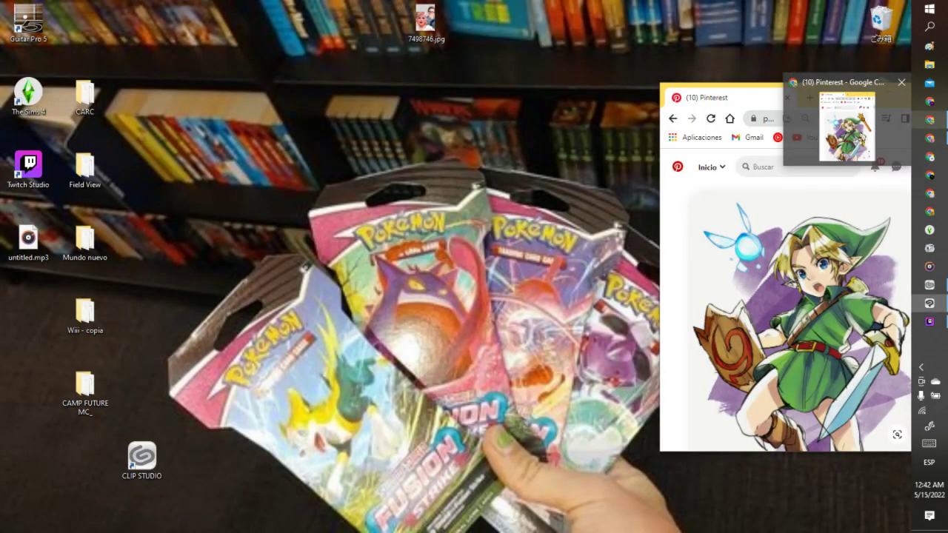
# Step: Draw the curved shoulder seam on the bent arm and the neck and collar lines between the head and the forearm
pyautogui.scroll(1, 474, 131)
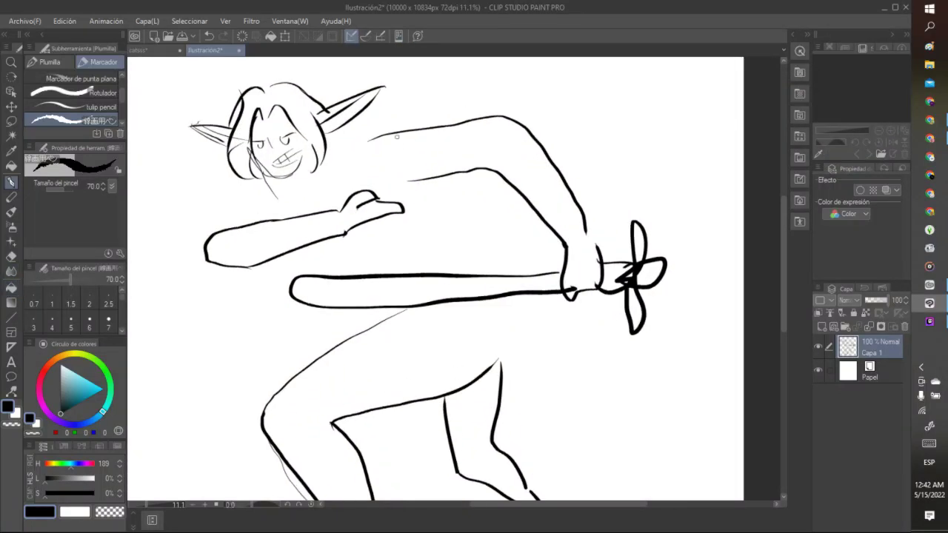
pyautogui.moveTo(406, 124); pyautogui.dragTo(410, 186)
pyautogui.moveTo(278, 180)
pyautogui.mouseDown()
pyautogui.moveTo(310, 186)
pyautogui.moveTo(313, 170)
pyautogui.moveTo(310, 186)
pyautogui.moveTo(348, 196)
pyautogui.moveTo(351, 146)
pyautogui.mouseUp()
pyautogui.moveTo(274, 181)
pyautogui.mouseDown()
pyautogui.moveTo(257, 208)
pyautogui.moveTo(285, 211)
pyautogui.moveTo(290, 195)
pyautogui.moveTo(271, 214)
pyautogui.moveTo(266, 200)
pyautogui.moveTo(231, 223)
pyautogui.mouseUp()
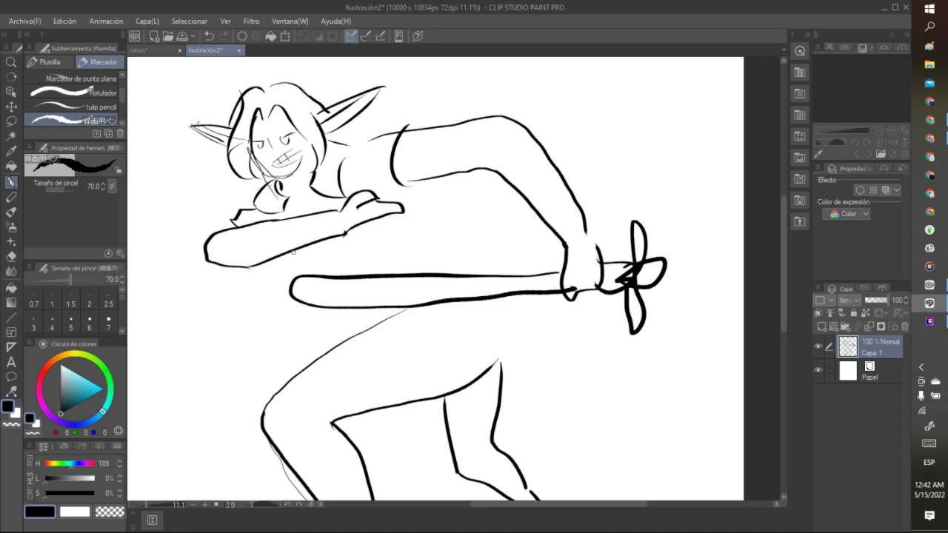
# Step: Draw the torso's front edge between the forearm and the sword, and its wavy back contour from the armpit down to the sword
pyautogui.moveTo(299, 252); pyautogui.dragTo(312, 275)
pyautogui.moveTo(300, 251); pyautogui.dragTo(311, 275)
pyautogui.moveTo(436, 187)
pyautogui.mouseDown()
pyautogui.moveTo(477, 224)
pyautogui.moveTo(478, 246)
pyautogui.mouseUp()
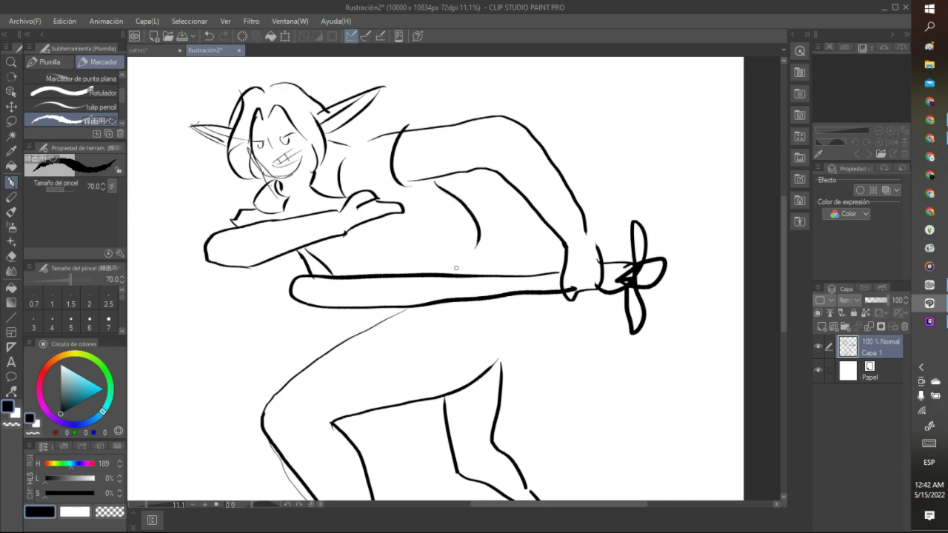
pyautogui.click(209, 35)
pyautogui.moveTo(433, 180)
pyautogui.mouseDown()
pyautogui.moveTo(413, 187)
pyautogui.moveTo(453, 216)
pyautogui.moveTo(451, 245)
pyautogui.moveTo(506, 263)
pyautogui.mouseUp()
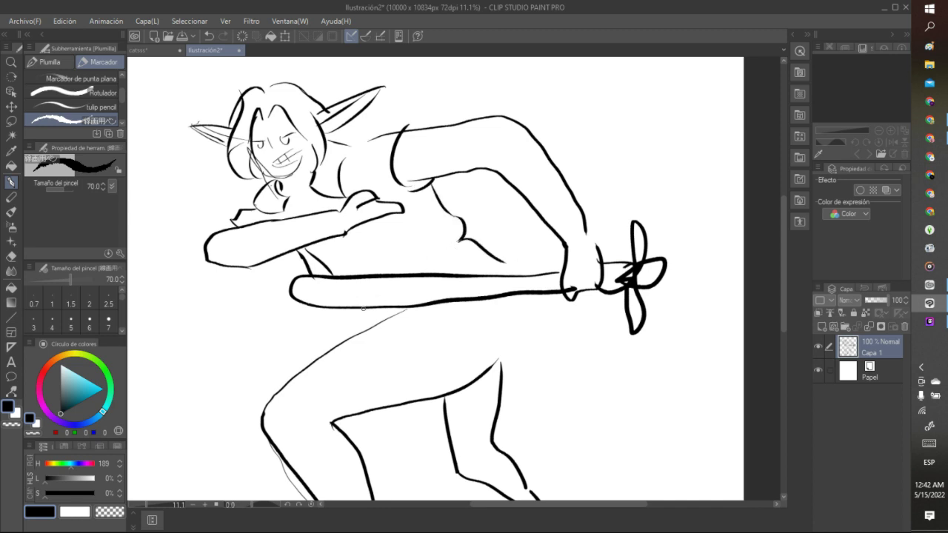
# Step: Draw the tunic's skirt below the sword, with a curved hem over the thigh, a rounded front corner and a back edge
pyautogui.moveTo(363, 308)
pyautogui.mouseDown()
pyautogui.moveTo(318, 334)
pyautogui.moveTo(443, 325)
pyautogui.moveTo(516, 369)
pyautogui.moveTo(548, 367)
pyautogui.mouseUp()
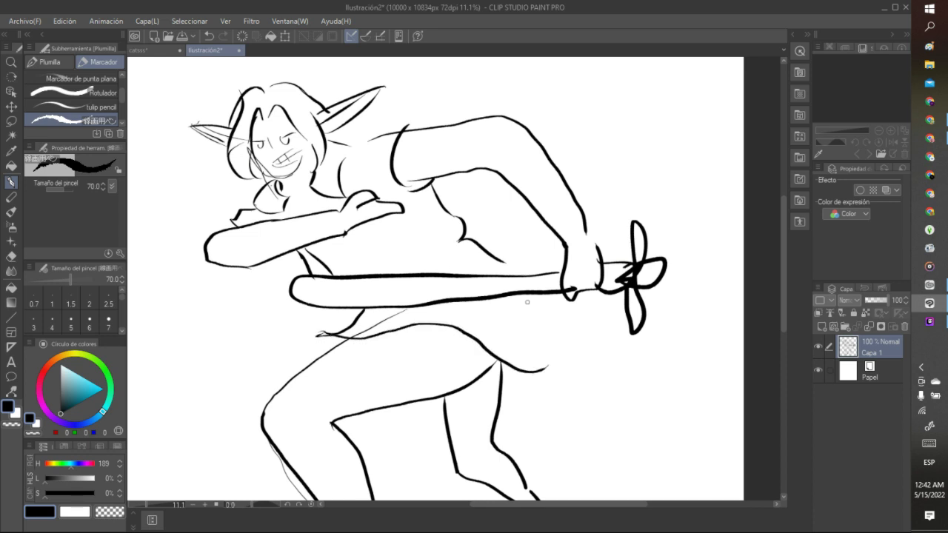
pyautogui.moveTo(529, 291)
pyautogui.mouseDown()
pyautogui.moveTo(525, 354)
pyautogui.moveTo(545, 368)
pyautogui.mouseUp()
pyautogui.hotkey('ctrl', 'z')
pyautogui.moveTo(534, 294)
pyautogui.mouseDown()
pyautogui.moveTo(548, 360)
pyautogui.moveTo(521, 372)
pyautogui.mouseUp()
pyautogui.moveTo(326, 328); pyautogui.dragTo(327, 356)
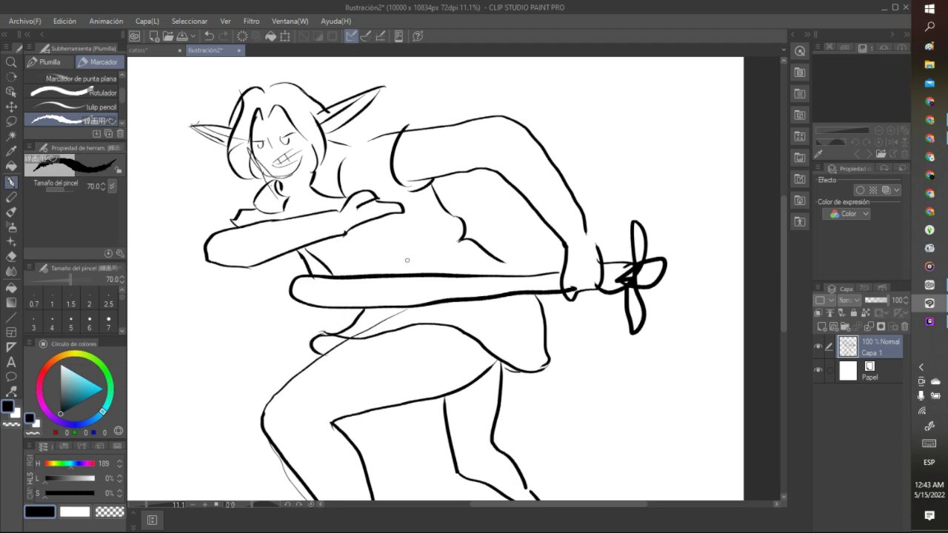
# Step: Draw the cap's upper edge sweeping back from the forehead, with a small pointed peak on top
pyautogui.scroll(-5, 417, 153)
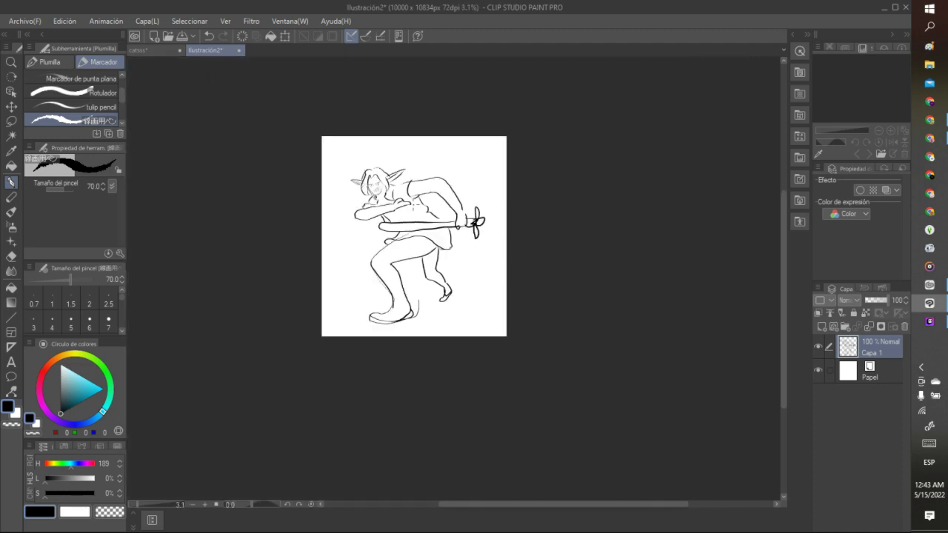
pyautogui.scroll(3, 418, 154)
pyautogui.scroll(2, 366, 99)
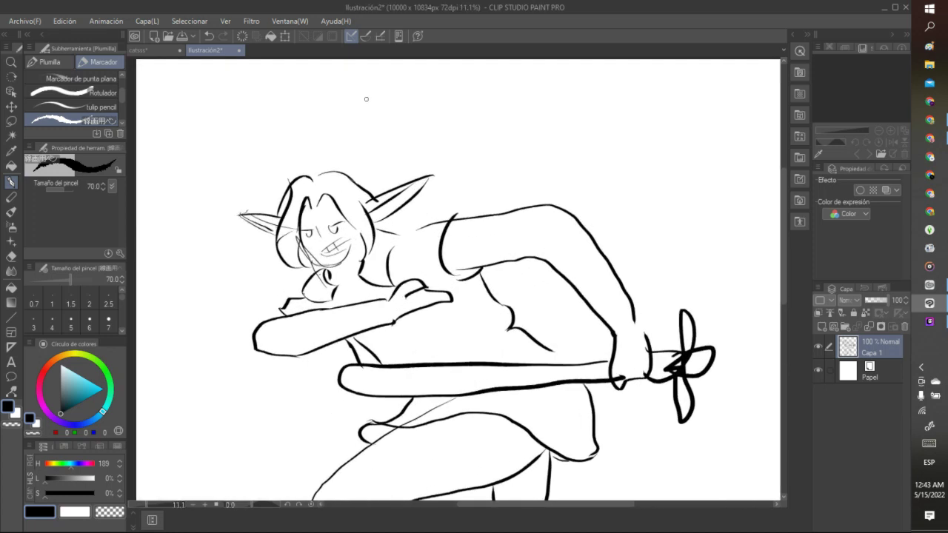
pyautogui.moveTo(298, 185)
pyautogui.mouseDown()
pyautogui.moveTo(305, 171)
pyautogui.moveTo(454, 154)
pyautogui.mouseUp()
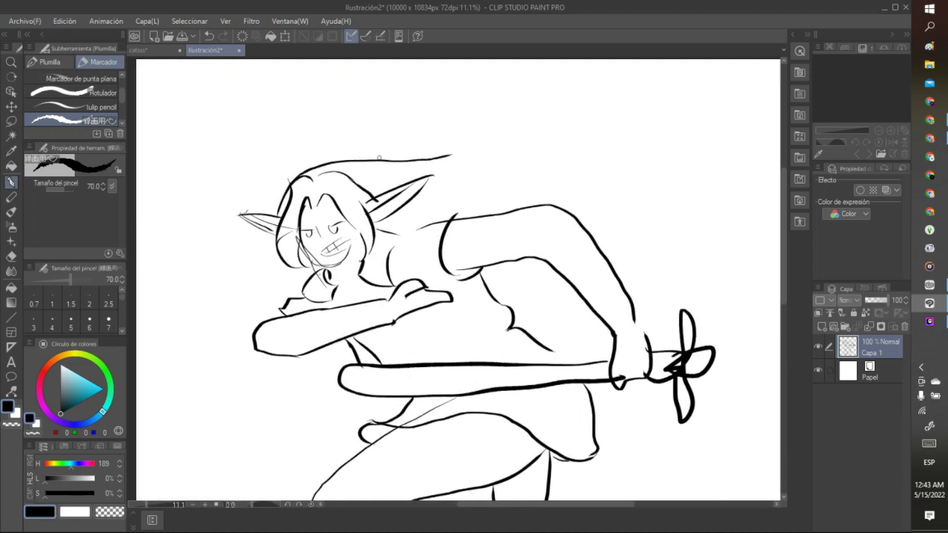
pyautogui.moveTo(381, 158)
pyautogui.mouseDown()
pyautogui.moveTo(482, 155)
pyautogui.moveTo(437, 184)
pyautogui.moveTo(448, 156)
pyautogui.moveTo(500, 131)
pyautogui.moveTo(446, 190)
pyautogui.moveTo(401, 215)
pyautogui.mouseUp()
pyautogui.click(209, 36)
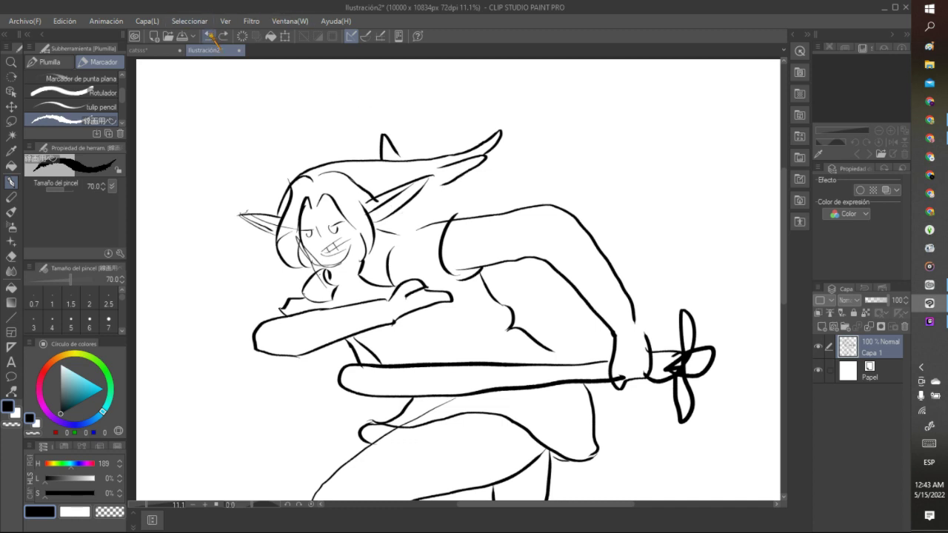
pyautogui.click(210, 36)
pyautogui.click(209, 36)
pyautogui.moveTo(452, 166)
pyautogui.mouseDown()
pyautogui.moveTo(490, 169)
pyautogui.moveTo(496, 179)
pyautogui.moveTo(443, 185)
pyautogui.mouseUp()
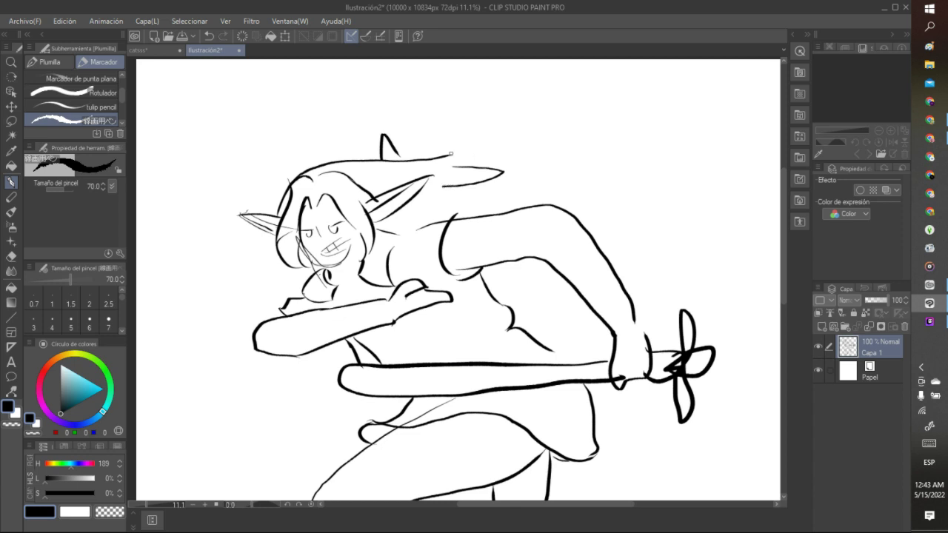
pyautogui.moveTo(451, 153)
pyautogui.mouseDown()
pyautogui.moveTo(481, 144)
pyautogui.moveTo(422, 201)
pyautogui.moveTo(373, 224)
pyautogui.mouseUp()
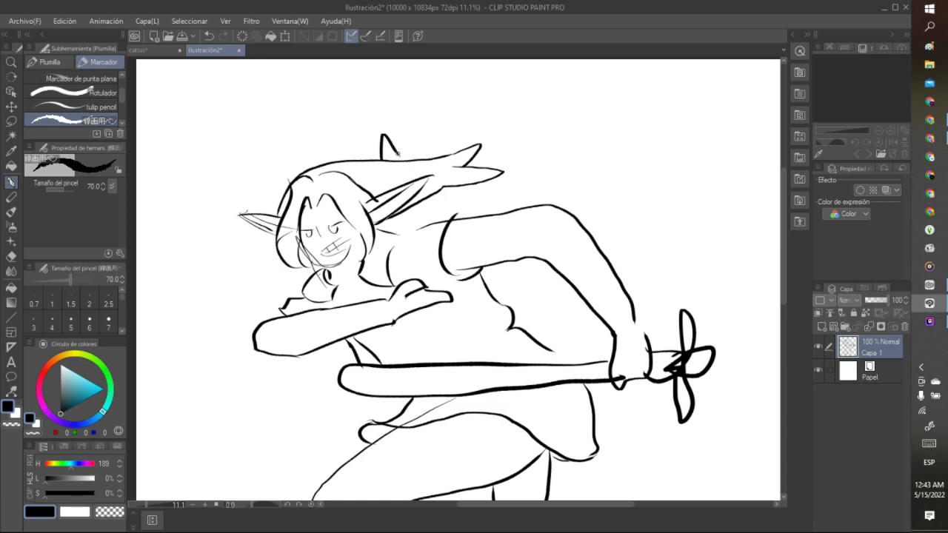
pyautogui.moveTo(399, 153); pyautogui.dragTo(404, 159)
pyautogui.click(211, 35)
pyautogui.click(210, 36)
pyautogui.hotkey('ctrl', 'z')
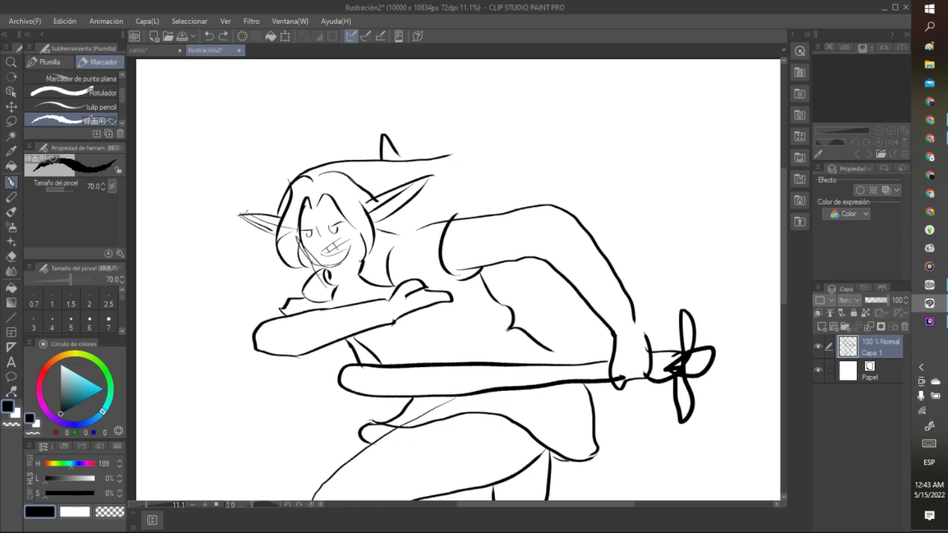
# Step: Draw the cap's long tapered tail behind the ear, with a second upright point near its tip
pyautogui.moveTo(439, 165)
pyautogui.mouseDown()
pyautogui.moveTo(468, 135)
pyautogui.moveTo(460, 169)
pyautogui.mouseUp()
pyautogui.moveTo(379, 222)
pyautogui.mouseDown()
pyautogui.moveTo(448, 194)
pyautogui.moveTo(509, 144)
pyautogui.mouseUp()
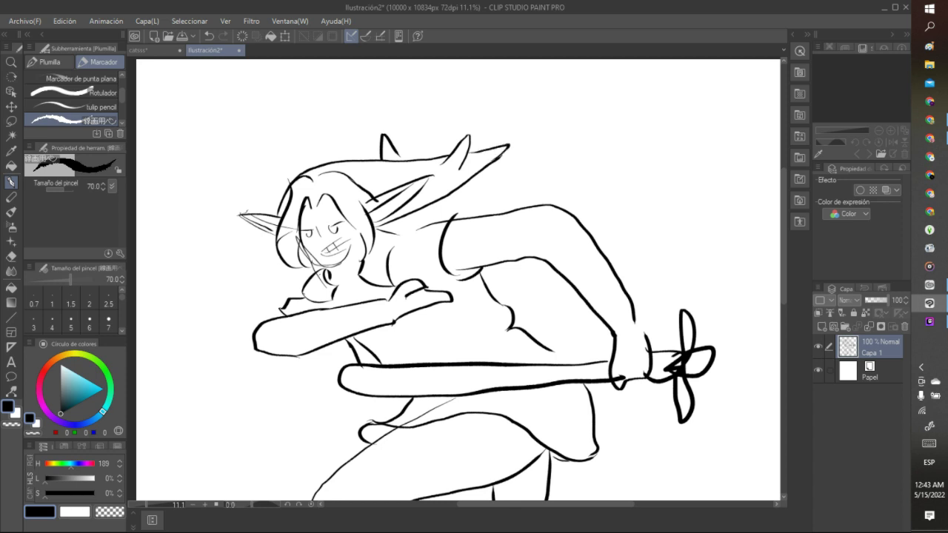
pyautogui.moveTo(380, 136)
pyautogui.mouseDown()
pyautogui.moveTo(370, 126)
pyautogui.moveTo(385, 132)
pyautogui.mouseUp()
pyautogui.moveTo(463, 134)
pyautogui.mouseDown()
pyautogui.moveTo(488, 127)
pyautogui.moveTo(482, 134)
pyautogui.mouseUp()
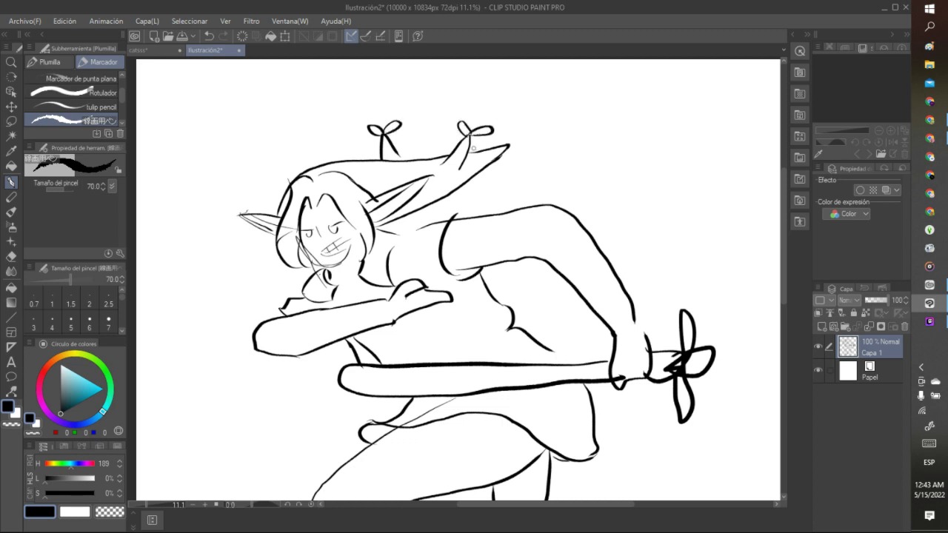
pyautogui.click(209, 37)
pyautogui.click(209, 36)
pyautogui.moveTo(464, 137)
pyautogui.mouseDown()
pyautogui.moveTo(466, 123)
pyautogui.moveTo(471, 137)
pyautogui.mouseUp()
pyautogui.click(209, 37)
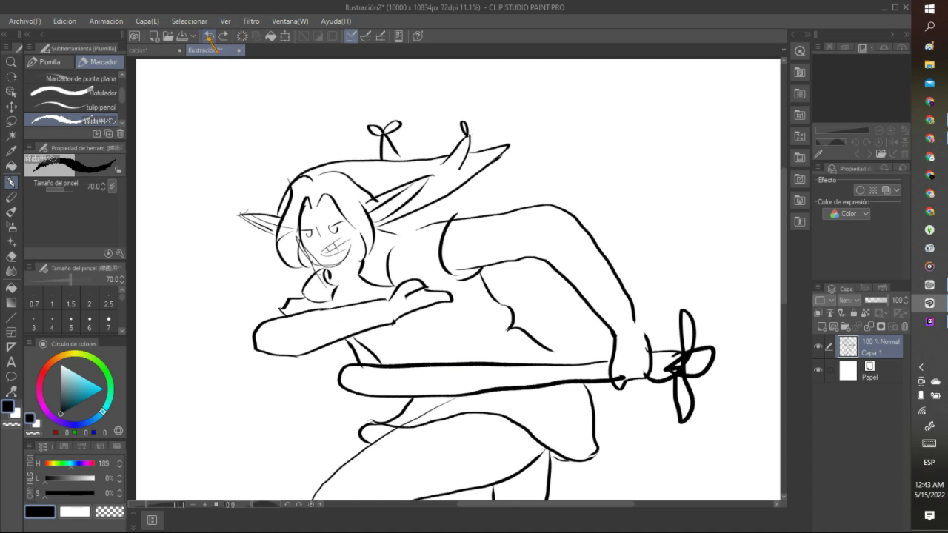
pyautogui.click(209, 36)
pyautogui.click(210, 36)
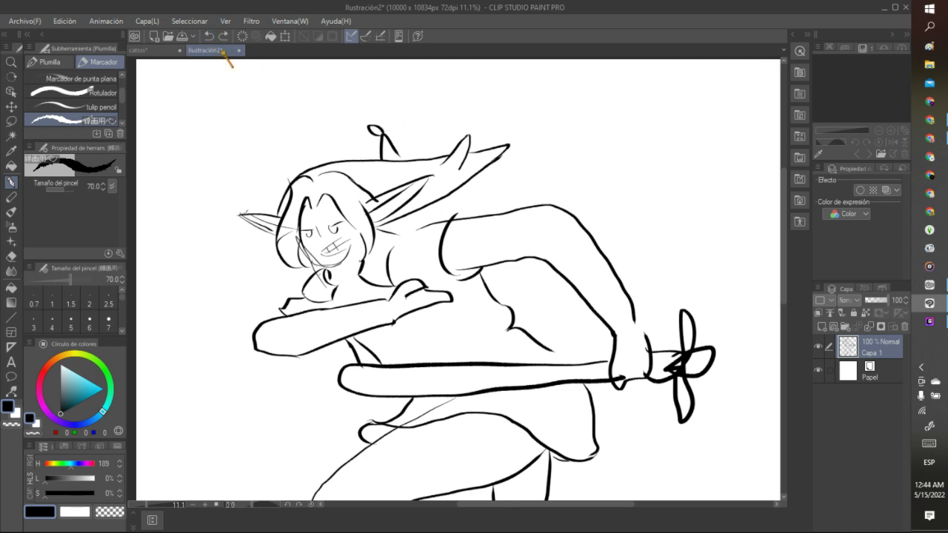
pyautogui.click(210, 36)
pyautogui.moveTo(511, 143)
pyautogui.mouseDown()
pyautogui.moveTo(515, 122)
pyautogui.moveTo(522, 142)
pyautogui.mouseUp()
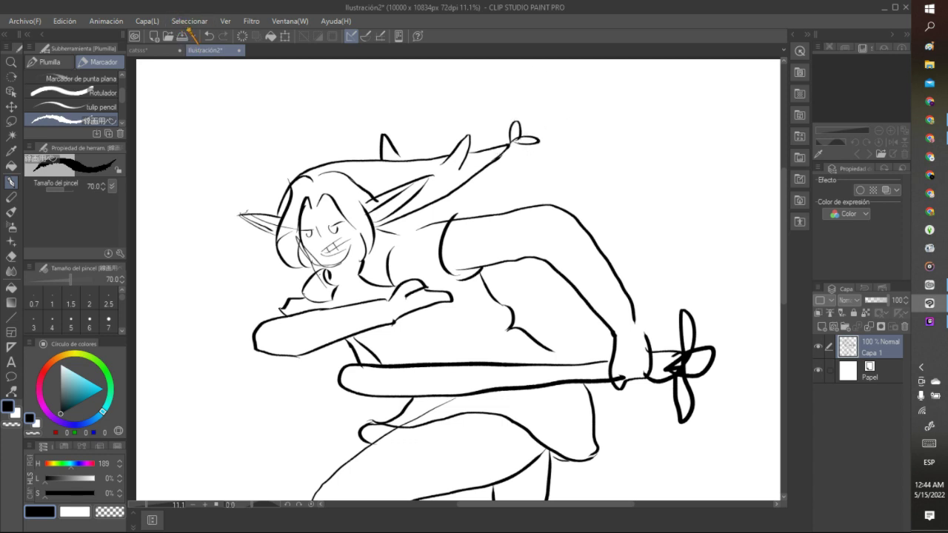
pyautogui.click(210, 36)
pyautogui.click(211, 36)
# Step: Draw a small round smiling face above the cap, with two curved arms whose hands grip the cap's two upright points
pyautogui.moveTo(392, 134)
pyautogui.mouseDown()
pyautogui.moveTo(378, 131)
pyautogui.moveTo(406, 95)
pyautogui.mouseUp()
pyautogui.moveTo(388, 131); pyautogui.dragTo(416, 97)
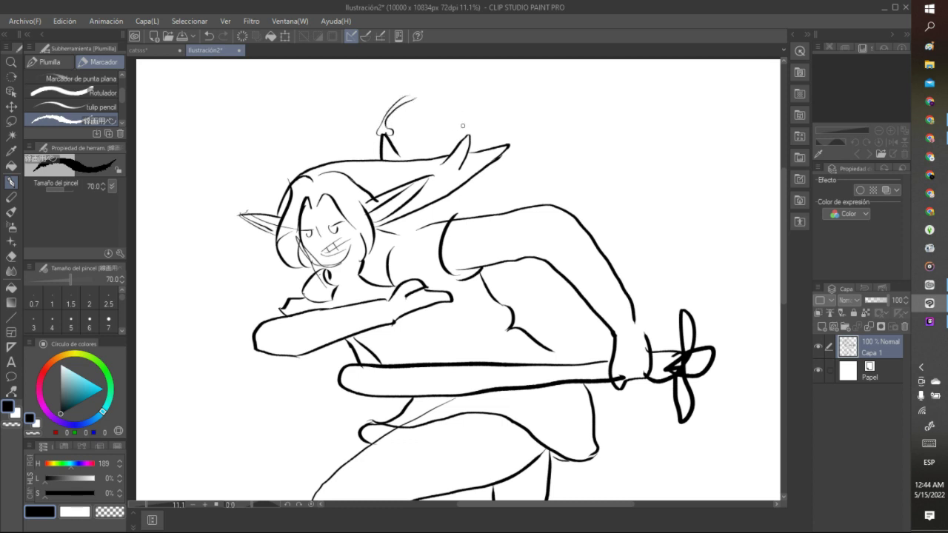
pyautogui.moveTo(463, 126)
pyautogui.mouseDown()
pyautogui.moveTo(466, 136)
pyautogui.moveTo(479, 124)
pyautogui.moveTo(450, 89)
pyautogui.mouseUp()
pyautogui.moveTo(466, 129)
pyautogui.mouseDown()
pyautogui.moveTo(419, 78)
pyautogui.moveTo(455, 87)
pyautogui.moveTo(430, 80)
pyautogui.mouseUp()
pyautogui.moveTo(436, 74); pyautogui.dragTo(436, 80)
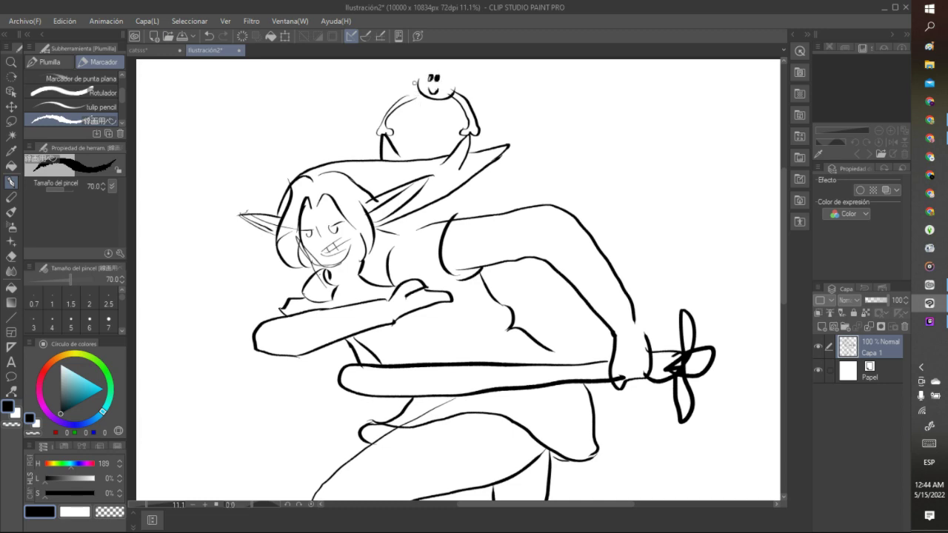
# Step: Extend the canvas upward above the small figure, for a canvas size of 10000 x 11652 px
pyautogui.scroll(-10, 411, 407)
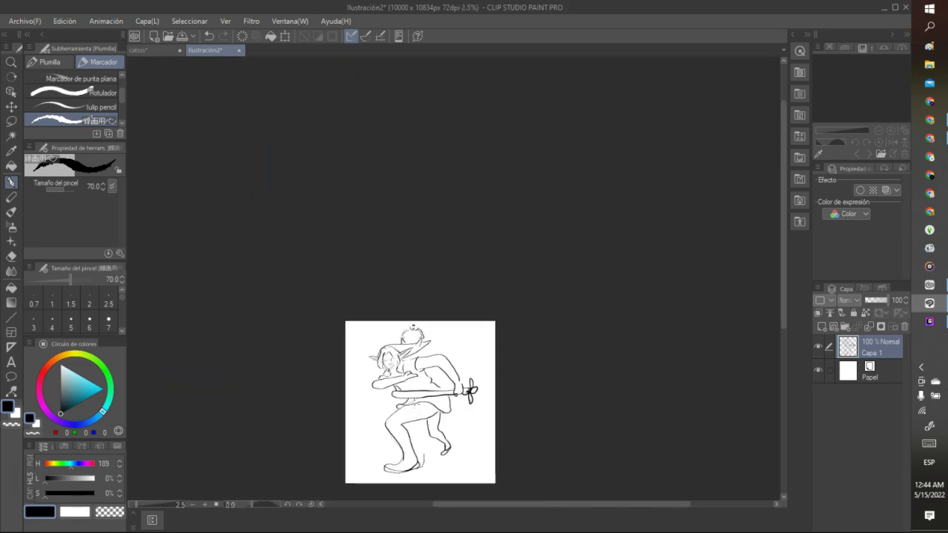
pyautogui.scroll(10, 414, 351)
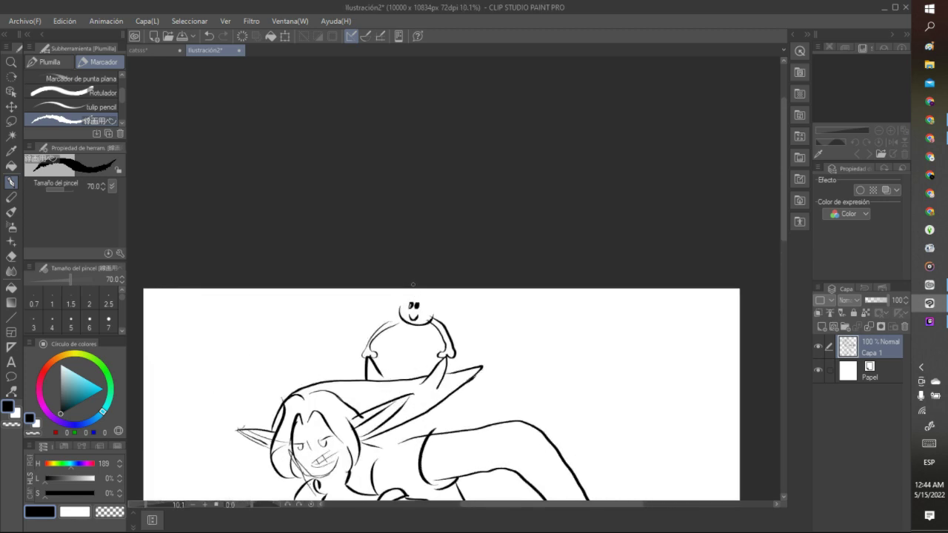
pyautogui.scroll(2, 415, 303)
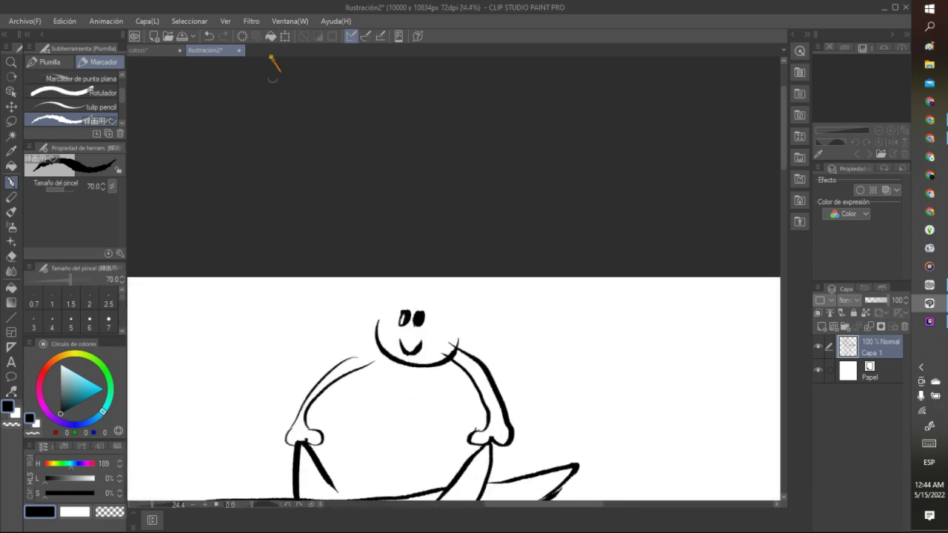
pyautogui.scroll(-7, 279, 144)
pyautogui.scroll(-4, 298, 188)
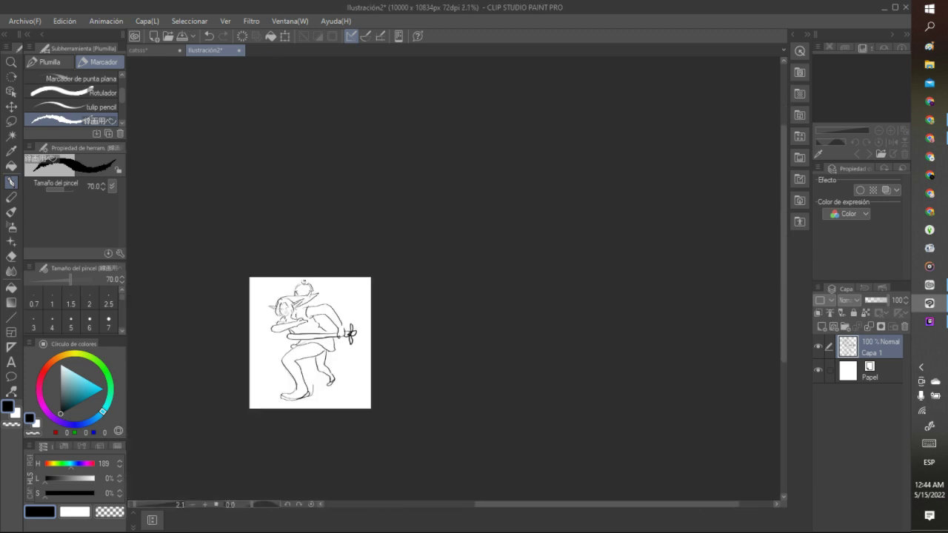
pyautogui.scroll(3, 298, 188)
pyautogui.scroll(-2, 298, 188)
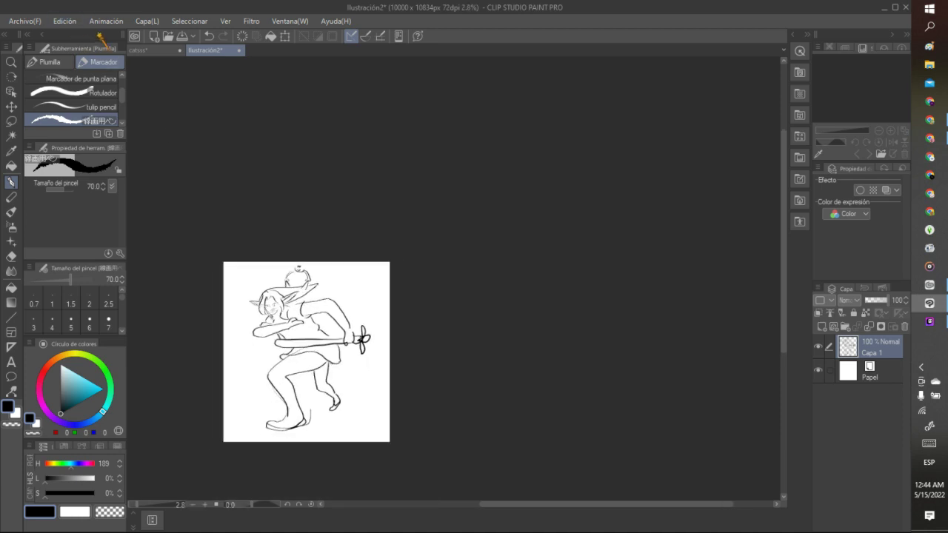
pyautogui.click(110, 22)
pyautogui.moveTo(146, 21)
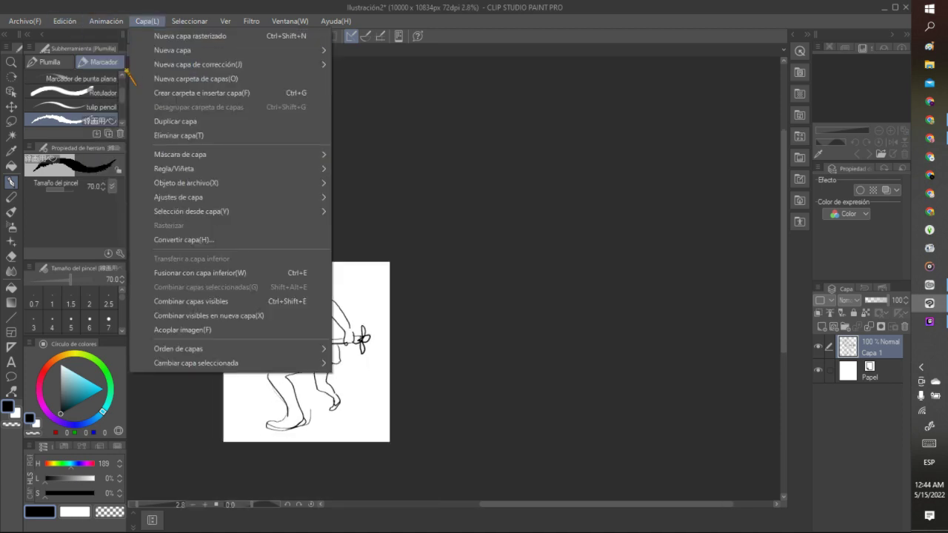
pyautogui.moveTo(65, 22)
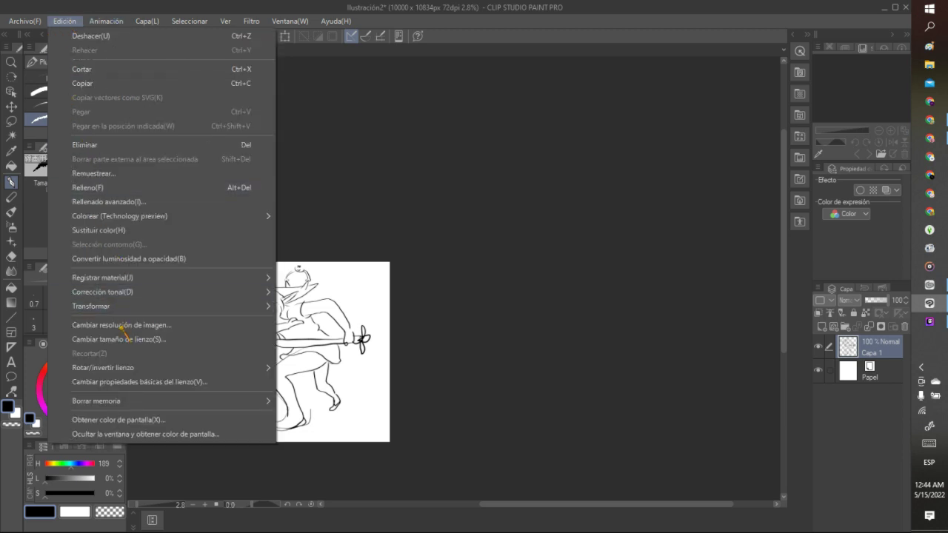
pyautogui.click(140, 341)
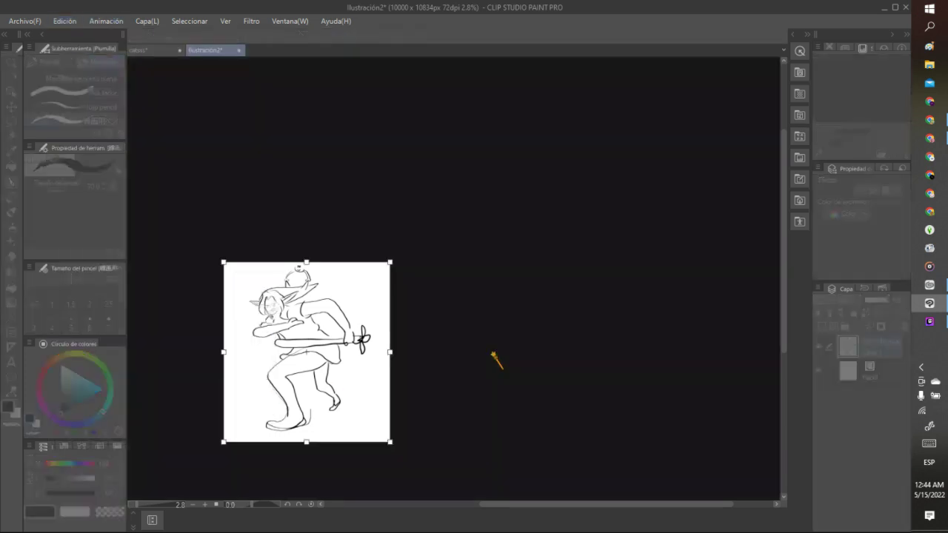
pyautogui.moveTo(305, 263); pyautogui.dragTo(306, 247)
pyautogui.click(676, 272)
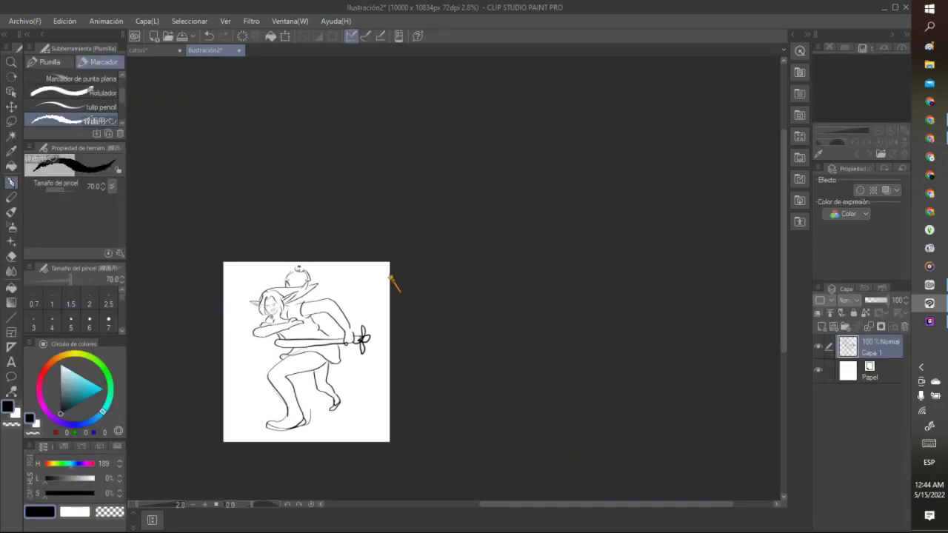
# Step: Select the whole drawing with a rectangle, move it slightly up and to the left, and deselect
pyautogui.scroll(3, 486, 180)
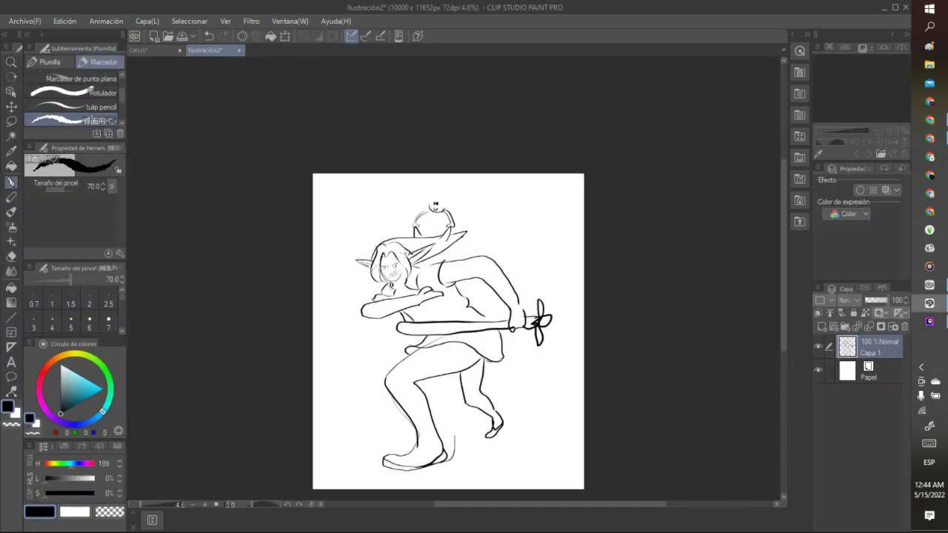
pyautogui.scroll(2, 447, 331)
pyautogui.scroll(-4, 448, 331)
pyautogui.scroll(3, 448, 331)
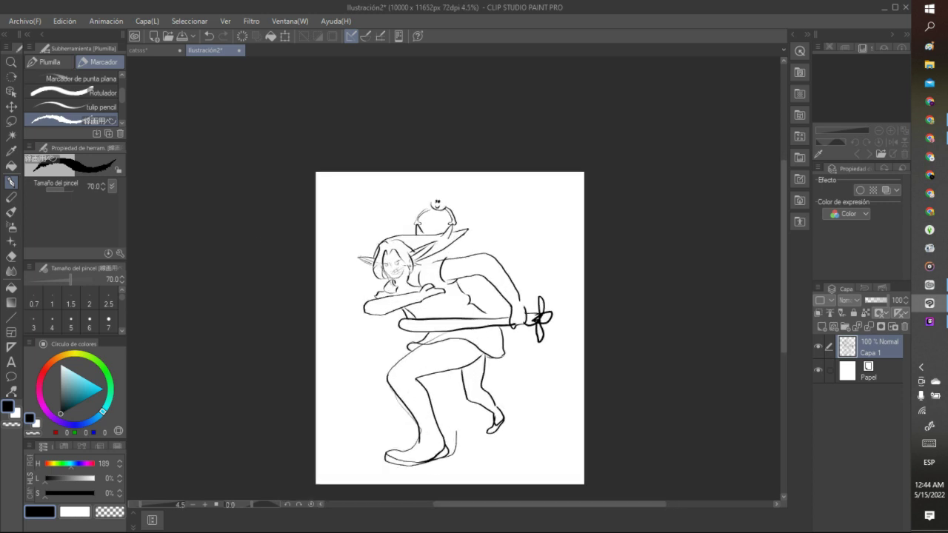
pyautogui.click(12, 121)
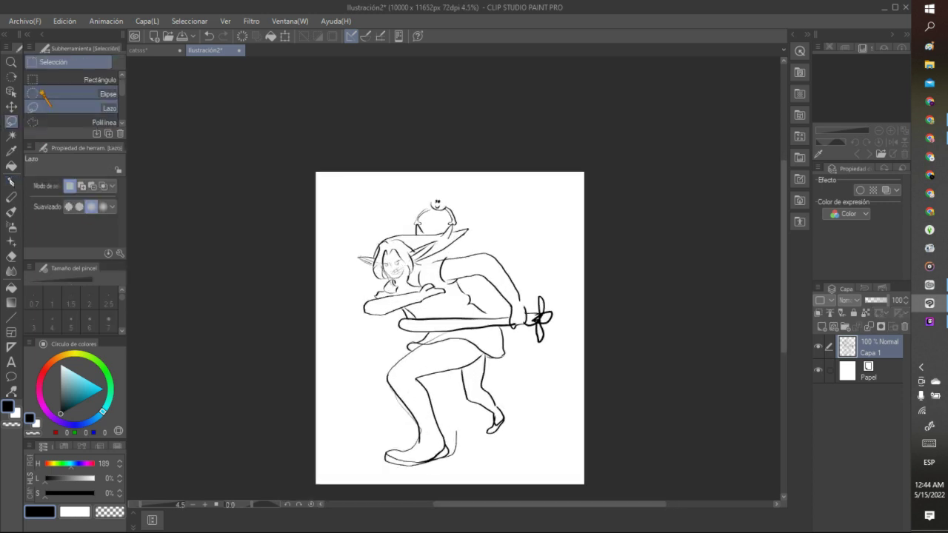
pyautogui.moveTo(350, 185); pyautogui.dragTo(565, 436)
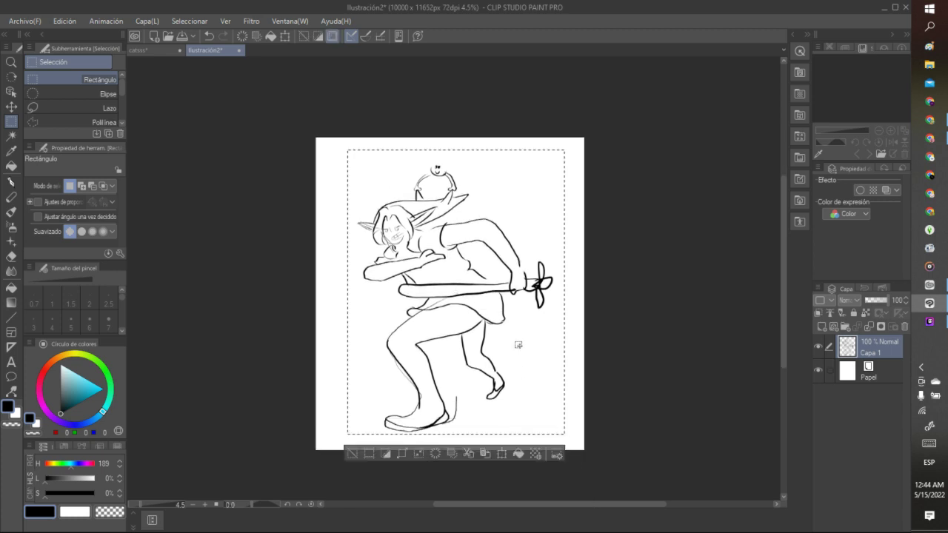
pyautogui.click(502, 454)
pyautogui.moveTo(476, 348); pyautogui.dragTo(471, 341)
pyautogui.click(420, 447)
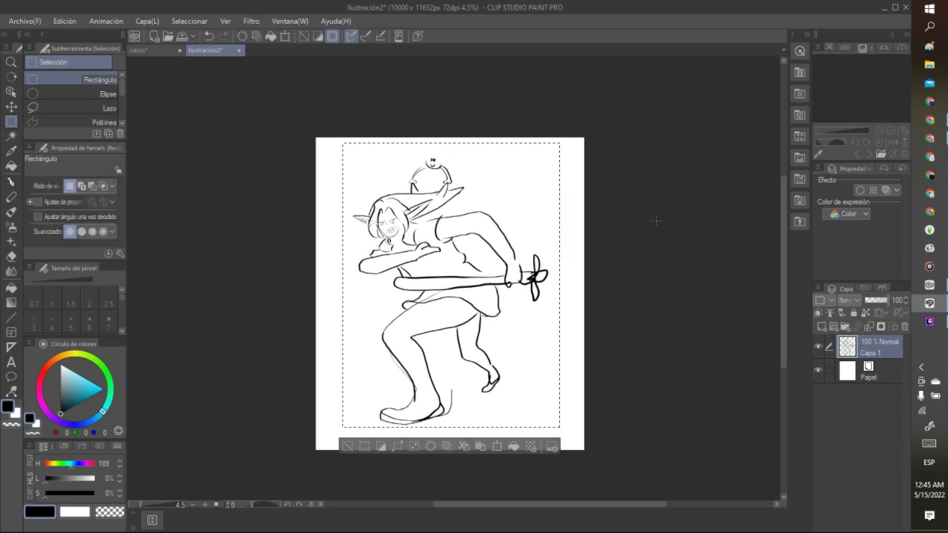
pyautogui.hotkey('ctrl', 'd')
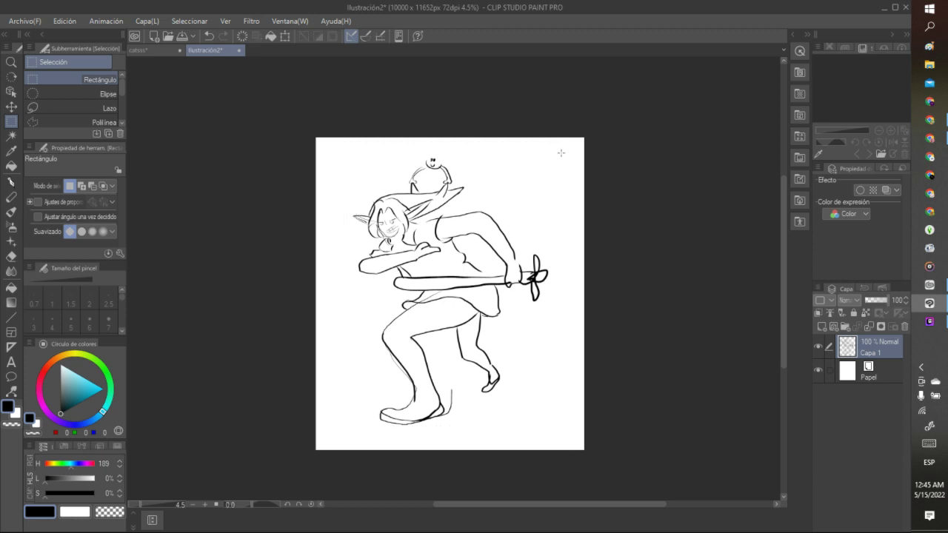
# Step: Select the whole drawing again, shift it slightly down with a transform, and deselect
pyautogui.moveTo(560, 152); pyautogui.dragTo(321, 445)
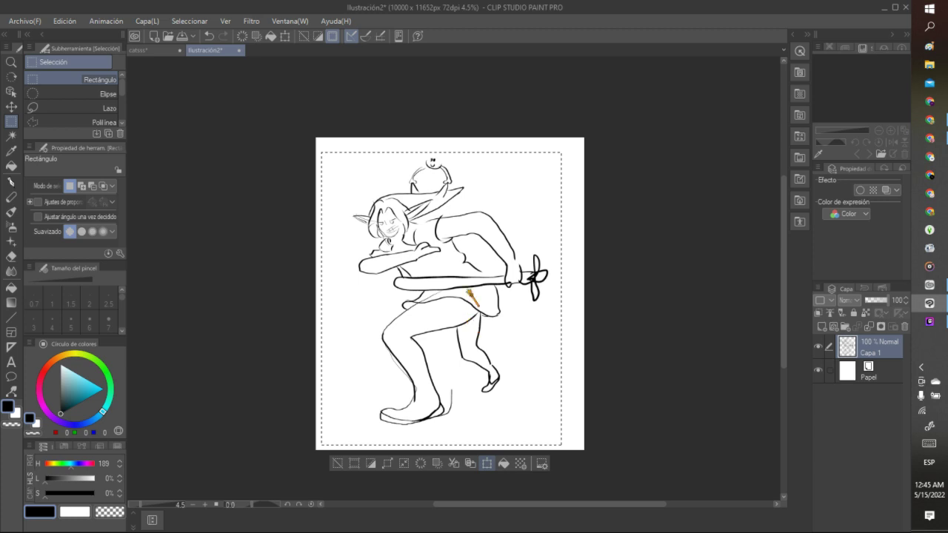
pyautogui.hotkey('ctrl', 't')
pyautogui.moveTo(471, 289); pyautogui.dragTo(470, 291)
pyautogui.click(418, 472)
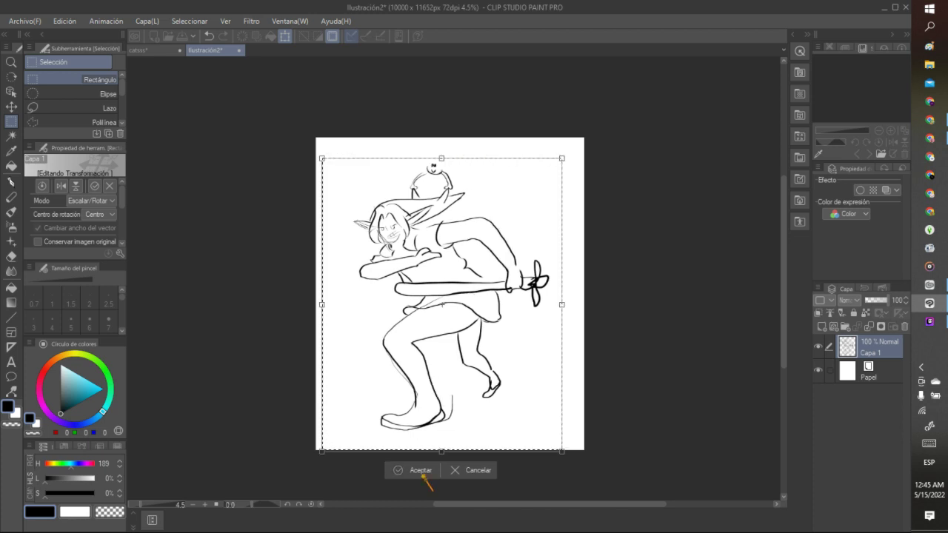
pyautogui.hotkey('ctrl', 'd')
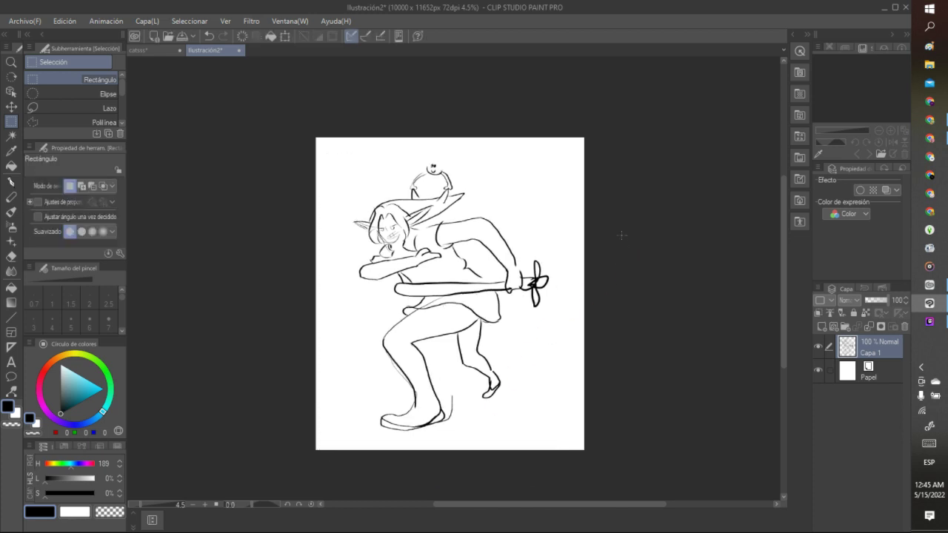
# Step: Switch back to the size 70 marker pen at the small face above the cap
pyautogui.scroll(5, 454, 121)
pyautogui.scroll(2, 453, 121)
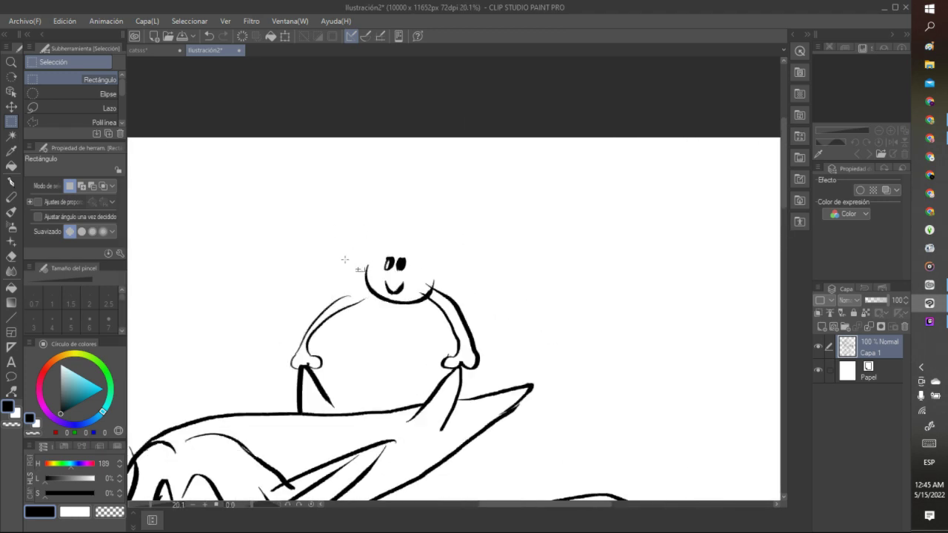
pyautogui.moveTo(344, 259); pyautogui.dragTo(365, 265)
pyautogui.hotkey('ctrl', 'd')
pyautogui.click(12, 182)
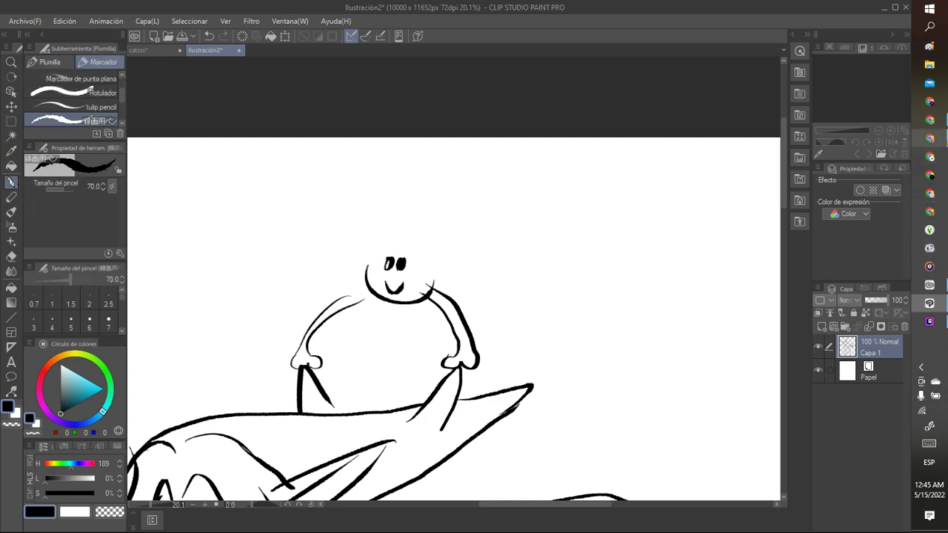
# Step: Switch to the Pinterest browser window and duplicate the tab with the Link reference pin
pyautogui.click(929, 138)
pyautogui.scroll(-10, 785, 318)
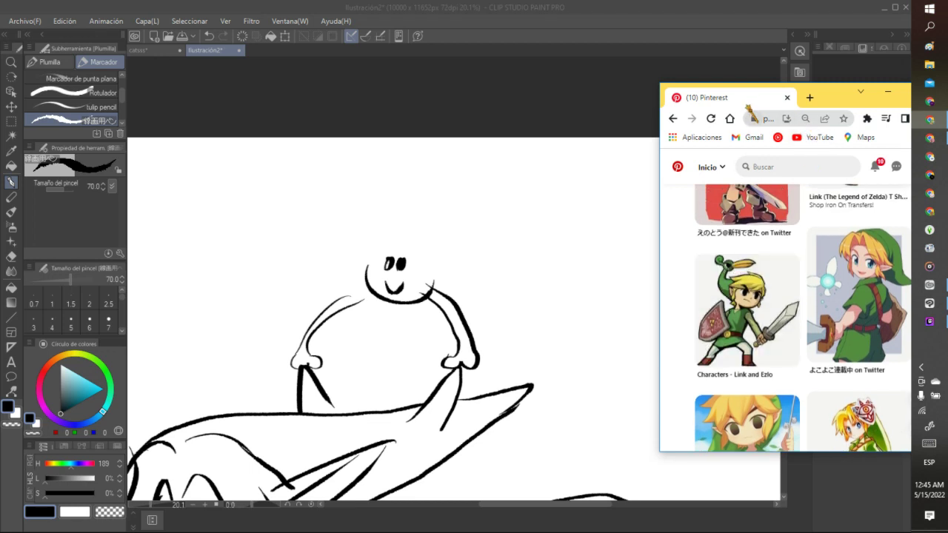
pyautogui.rightClick(750, 100)
pyautogui.click(769, 185)
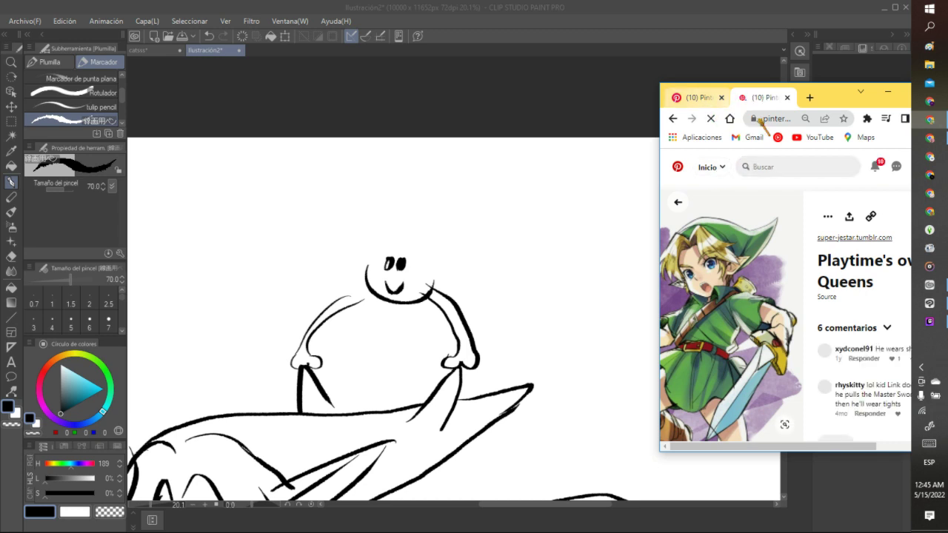
pyautogui.click(692, 101)
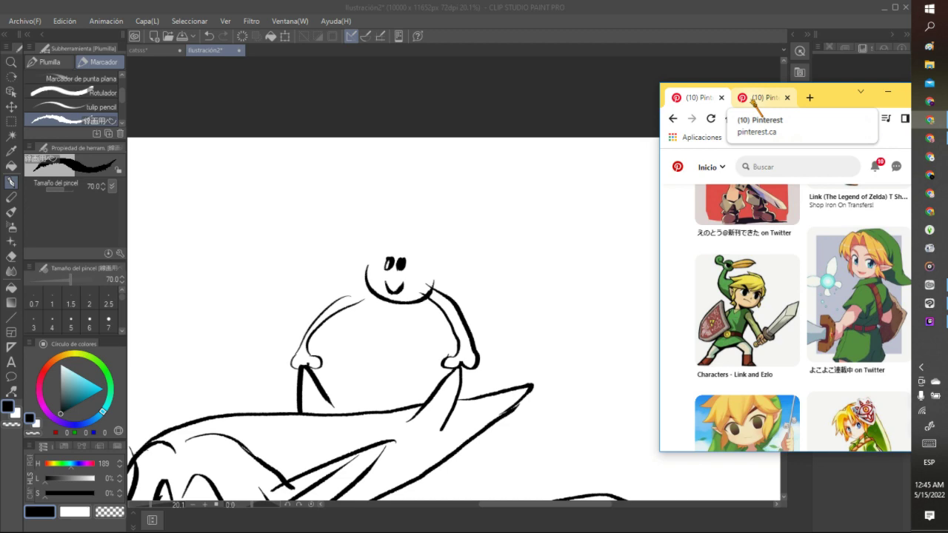
pyautogui.click(754, 101)
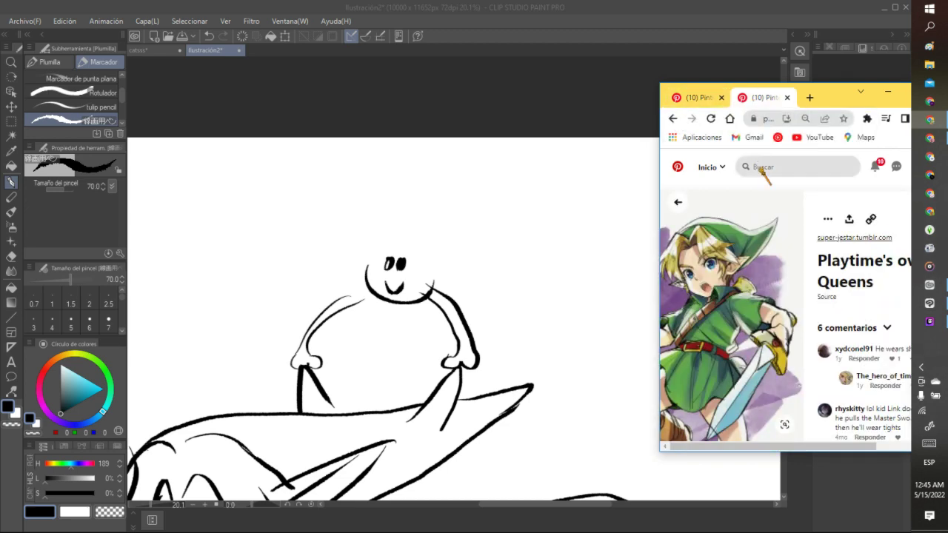
# Step: Browse the related Link pins and open the image of Deku Link holding a pink flower
pyautogui.scroll(-10, 810, 321)
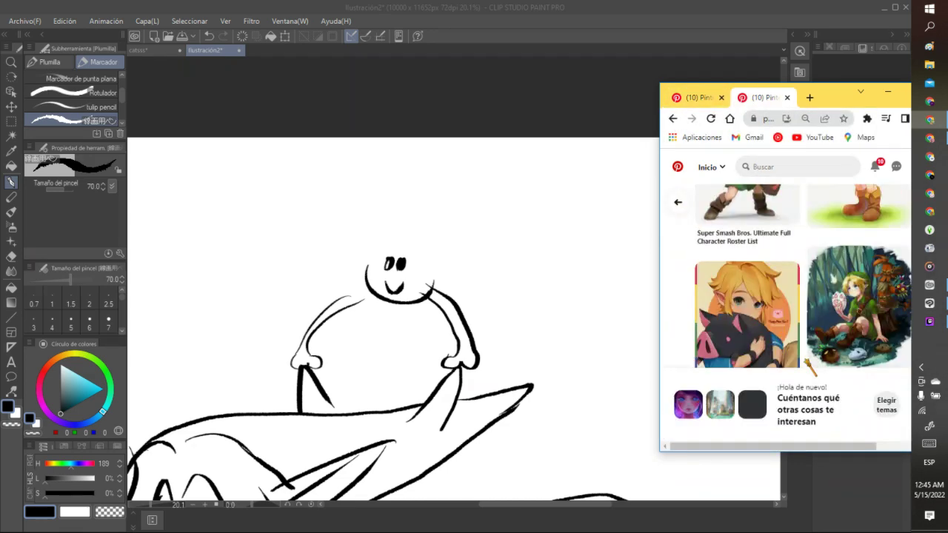
pyautogui.scroll(-10, 810, 320)
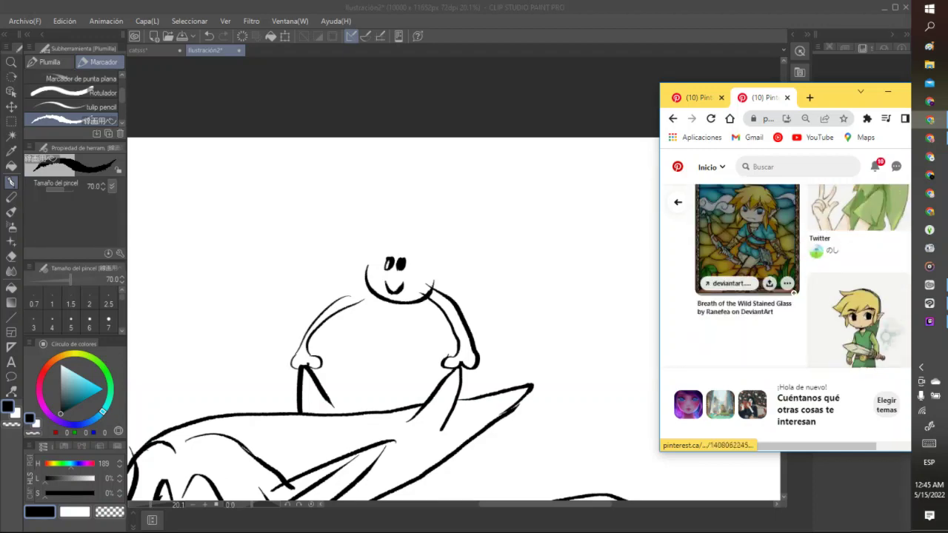
pyautogui.scroll(-10, 802, 277)
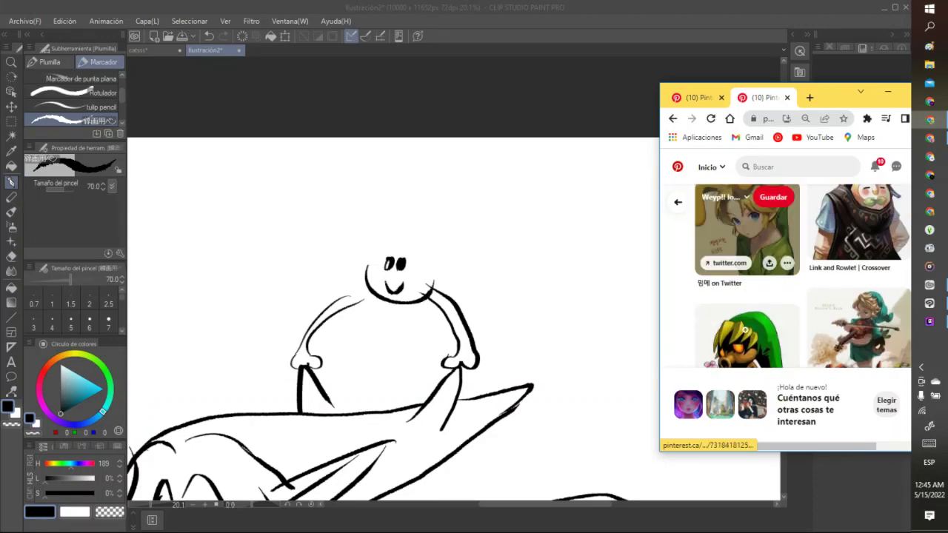
pyautogui.scroll(-3, 747, 229)
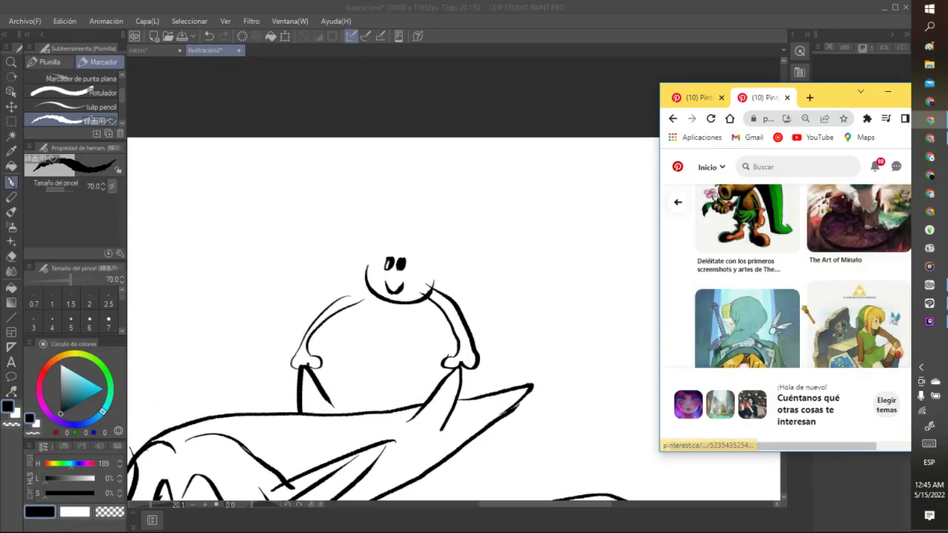
pyautogui.scroll(3, 747, 229)
pyautogui.scroll(-2, 747, 244)
pyautogui.click(744, 252)
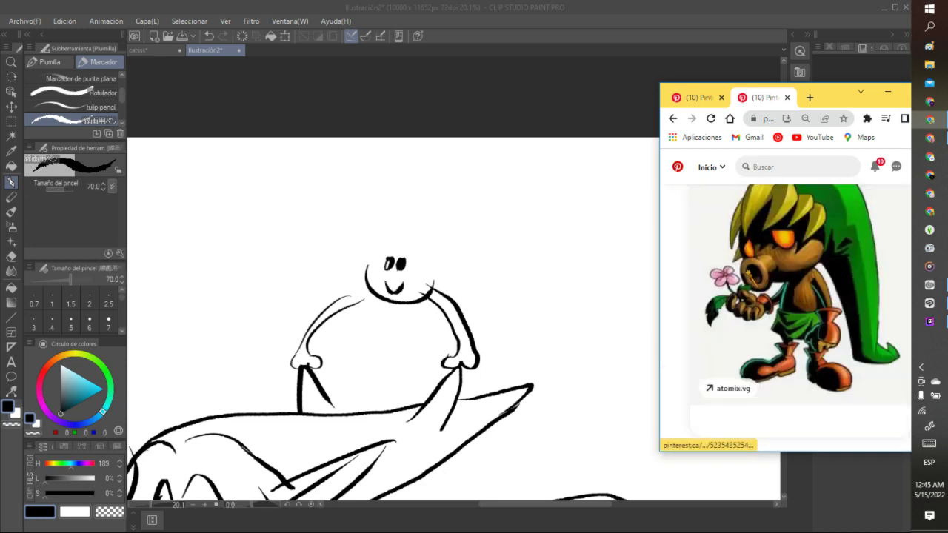
# Step: Browse the related Deku Link pins and open the "Deku Link Minecraft Skin" image to examine its face
pyautogui.scroll(-6, 747, 252)
pyautogui.scroll(2, 747, 255)
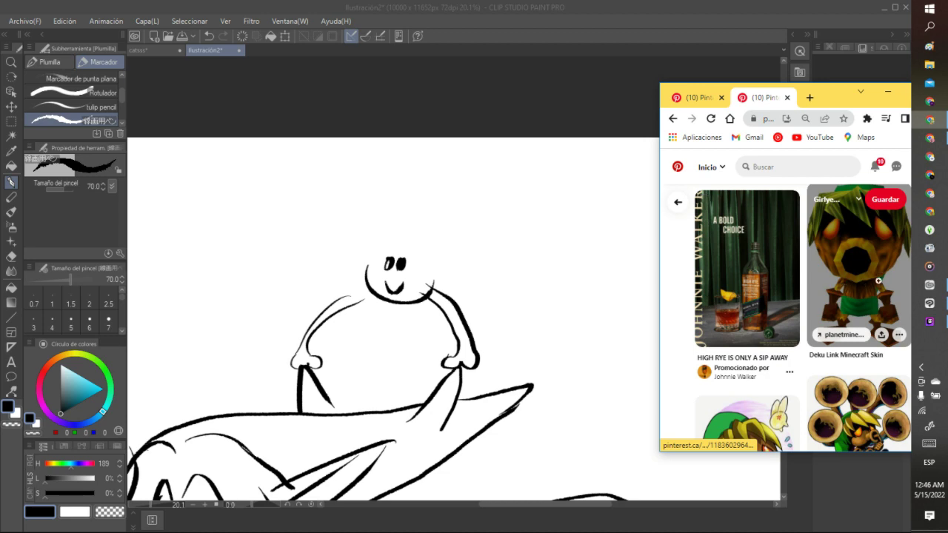
pyautogui.scroll(-3, 878, 281)
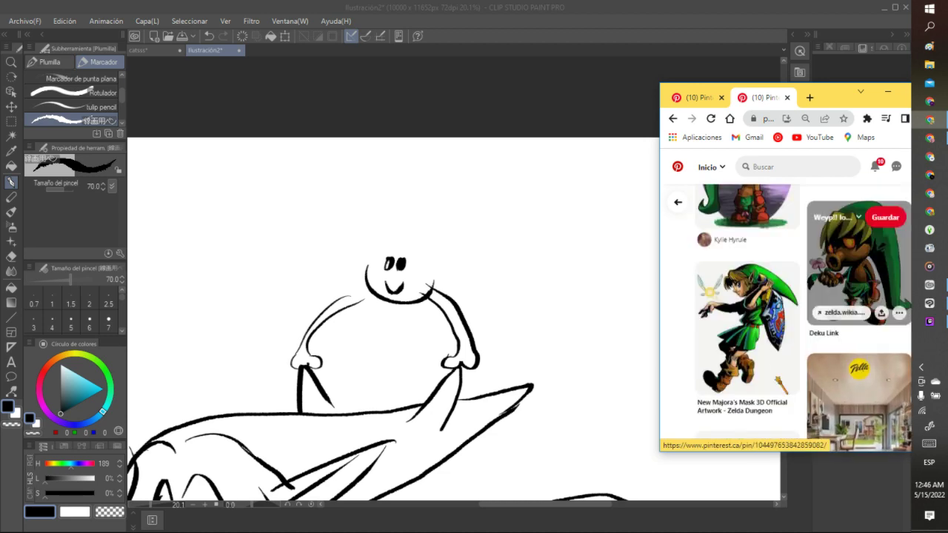
pyautogui.scroll(3, 859, 282)
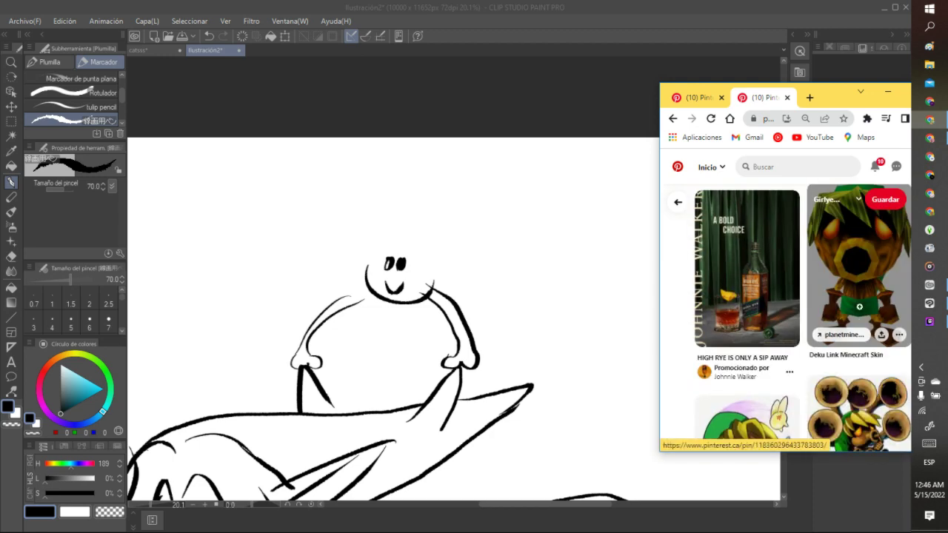
pyautogui.click(881, 273)
pyautogui.scroll(-3, 859, 281)
pyautogui.scroll(3, 858, 282)
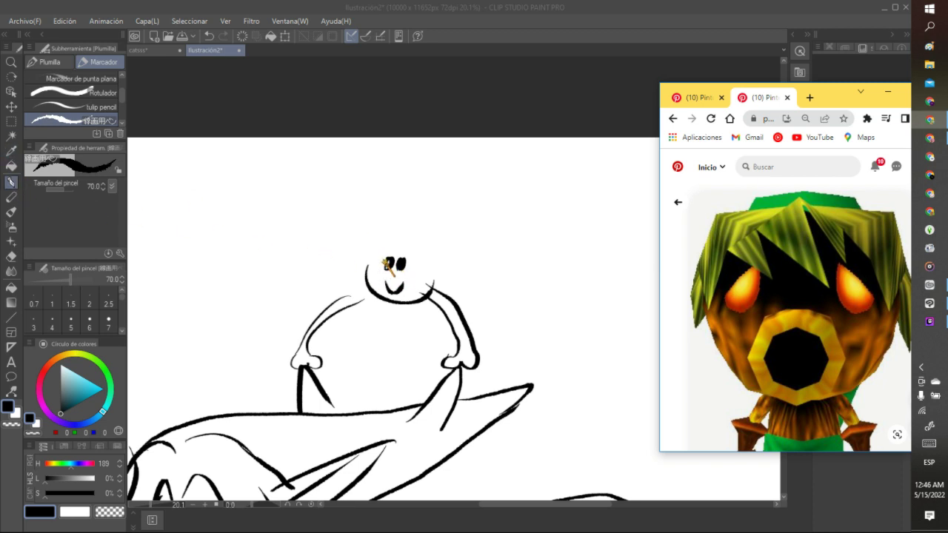
# Step: Return to the drawing, give the small figure large black eyes and a round ringed mouth, and add long pointed leaf shapes around its head
pyautogui.click(386, 263)
pyautogui.moveTo(382, 259)
pyautogui.mouseDown()
pyautogui.moveTo(408, 271)
pyautogui.moveTo(404, 261)
pyautogui.moveTo(406, 268)
pyautogui.moveTo(393, 287)
pyautogui.mouseUp()
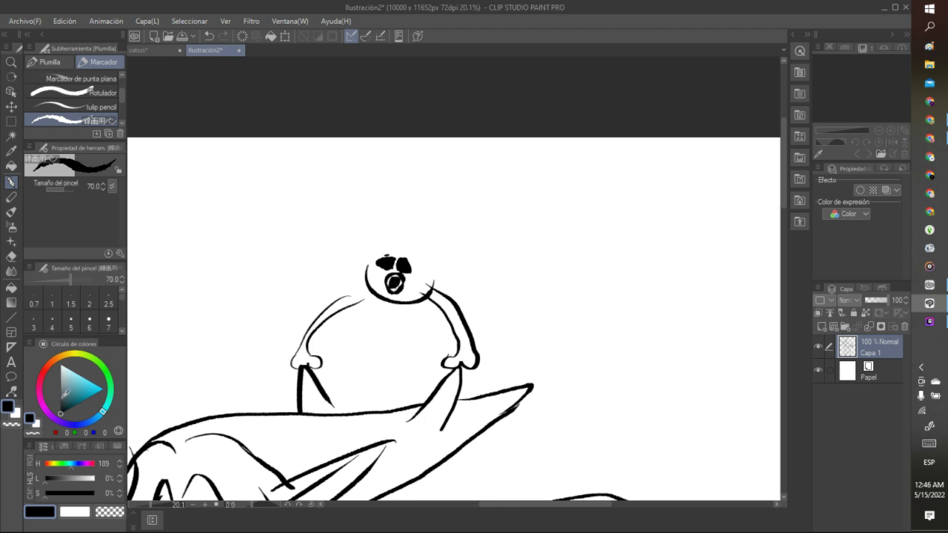
pyautogui.moveTo(368, 260)
pyautogui.mouseDown()
pyautogui.moveTo(348, 261)
pyautogui.moveTo(385, 248)
pyautogui.moveTo(388, 235)
pyautogui.moveTo(548, 198)
pyautogui.moveTo(433, 262)
pyautogui.moveTo(467, 305)
pyautogui.mouseUp()
pyautogui.scroll(-10, 451, 204)
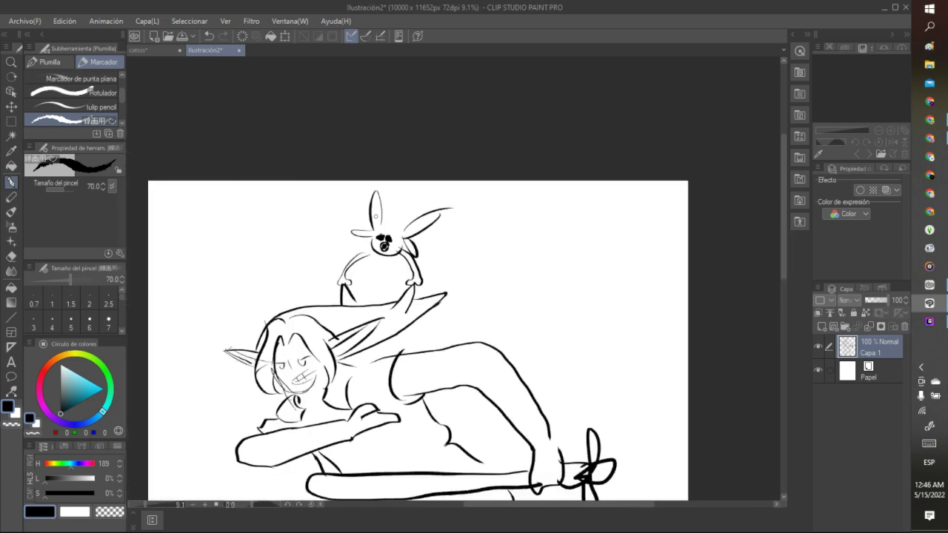
# Step: Clear the small creature's eyes and mouth with a rectangular selection, deselect, and return to the inking marker
pyautogui.scroll(10, 356, 215)
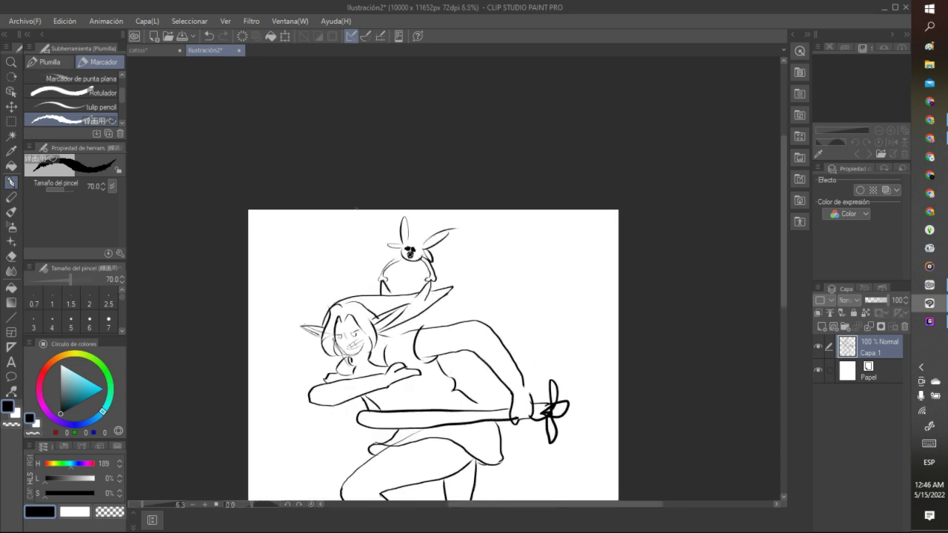
pyautogui.press('m')
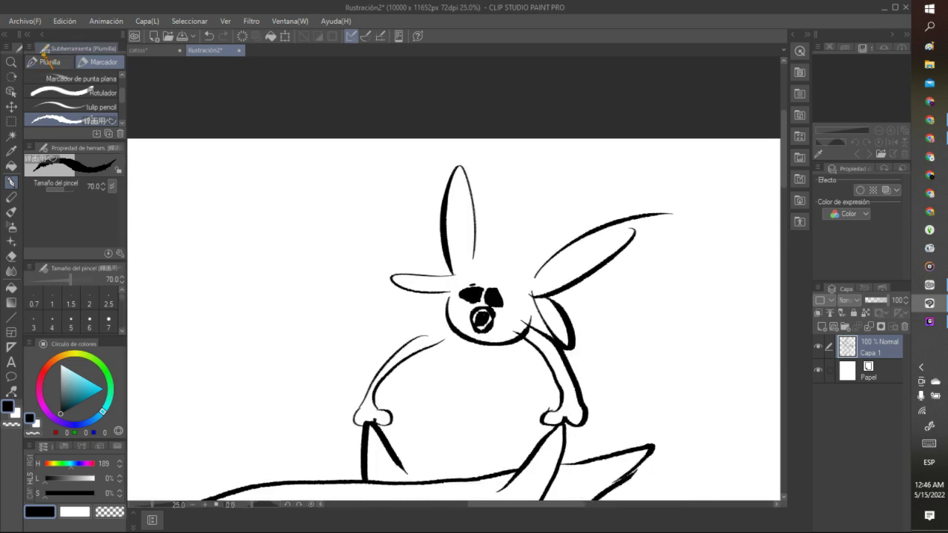
pyautogui.moveTo(459, 277); pyautogui.dragTo(510, 335)
pyautogui.click(448, 354)
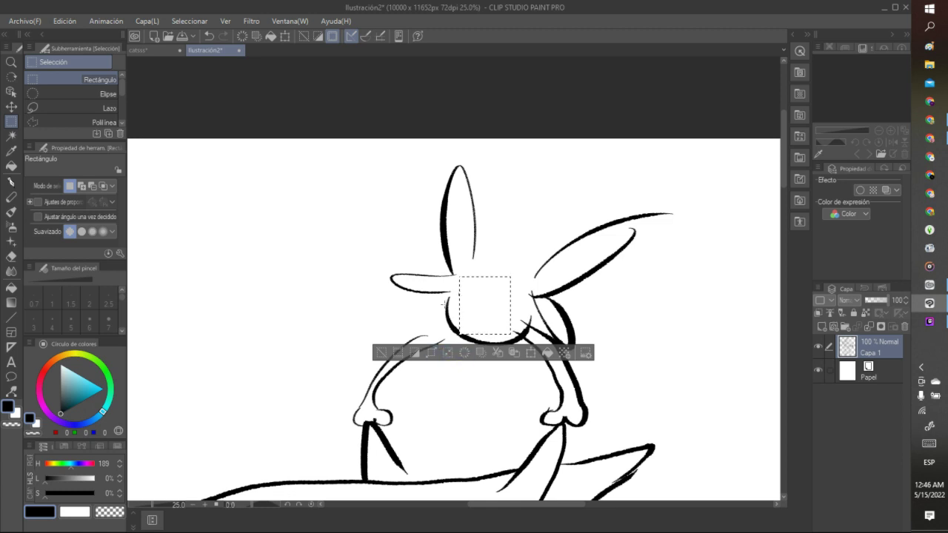
pyautogui.hotkey('ctrl', 'd')
pyautogui.click(11, 166)
pyautogui.click(11, 182)
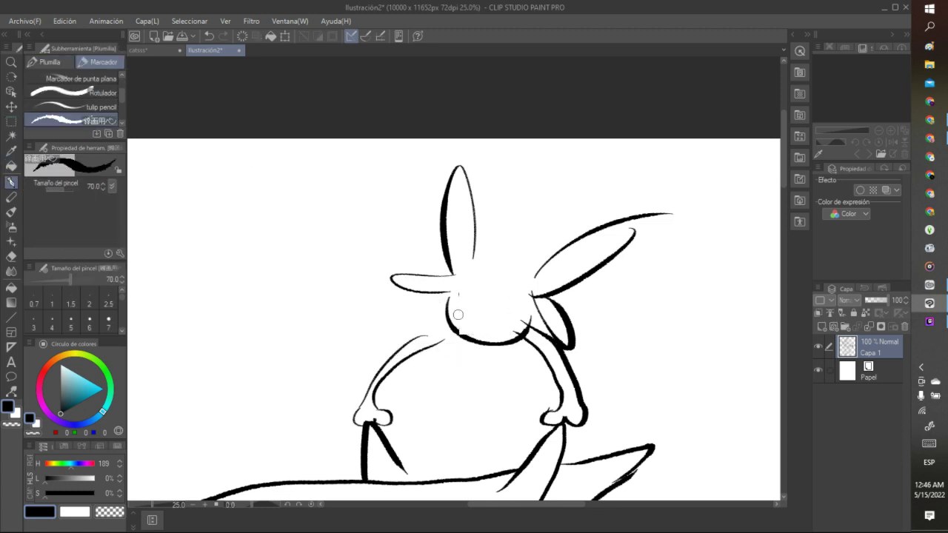
pyautogui.moveTo(472, 314)
pyautogui.mouseDown()
pyautogui.moveTo(496, 311)
pyautogui.moveTo(478, 296)
pyautogui.moveTo(497, 302)
pyautogui.mouseUp()
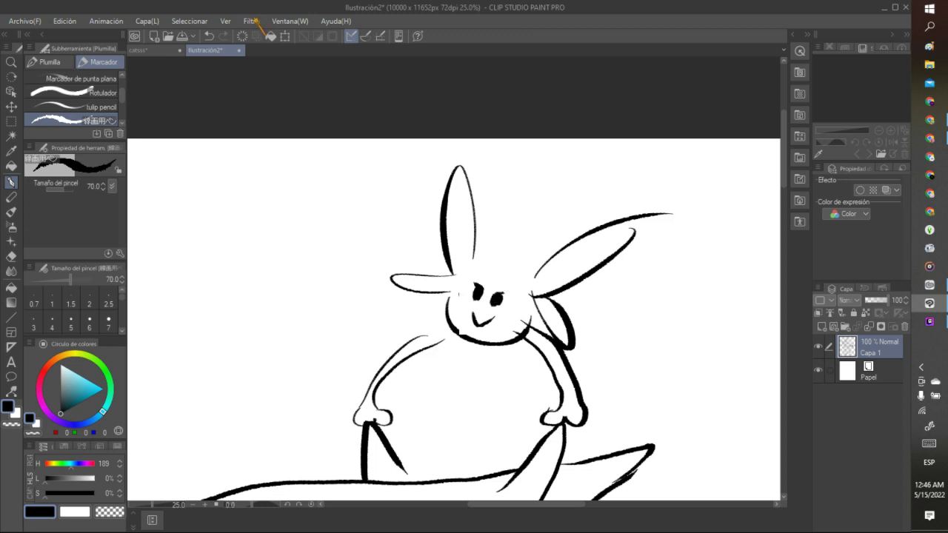
pyautogui.click(209, 36)
pyautogui.click(209, 36)
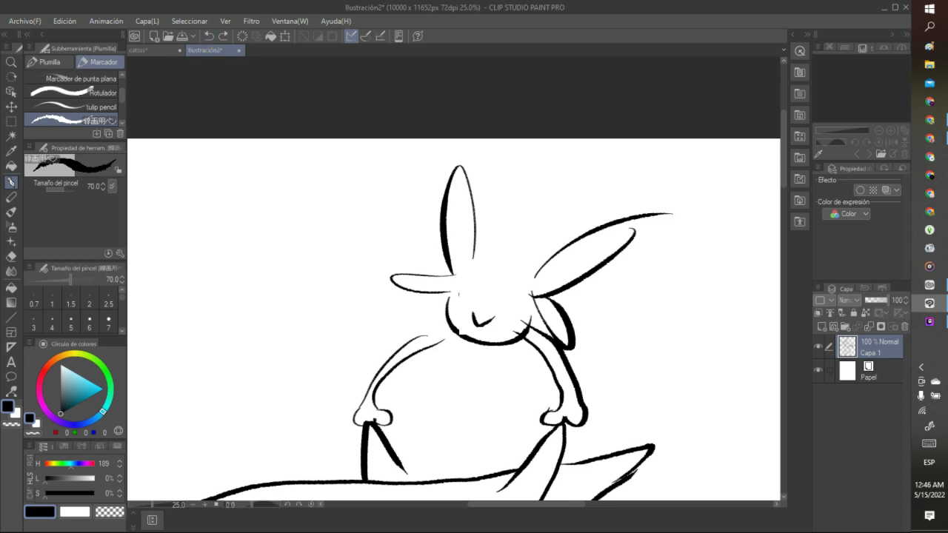
pyautogui.click(208, 36)
# Step: Draw a round ringed mouth with a black centre and two small black oval eyes on the creature's face
pyautogui.moveTo(478, 323)
pyautogui.mouseDown()
pyautogui.moveTo(493, 320)
pyautogui.moveTo(465, 313)
pyautogui.moveTo(489, 323)
pyautogui.moveTo(493, 298)
pyautogui.moveTo(464, 311)
pyautogui.moveTo(485, 314)
pyautogui.moveTo(477, 296)
pyautogui.mouseUp()
pyautogui.click(209, 36)
pyautogui.click(208, 35)
pyautogui.moveTo(497, 286); pyautogui.dragTo(494, 300)
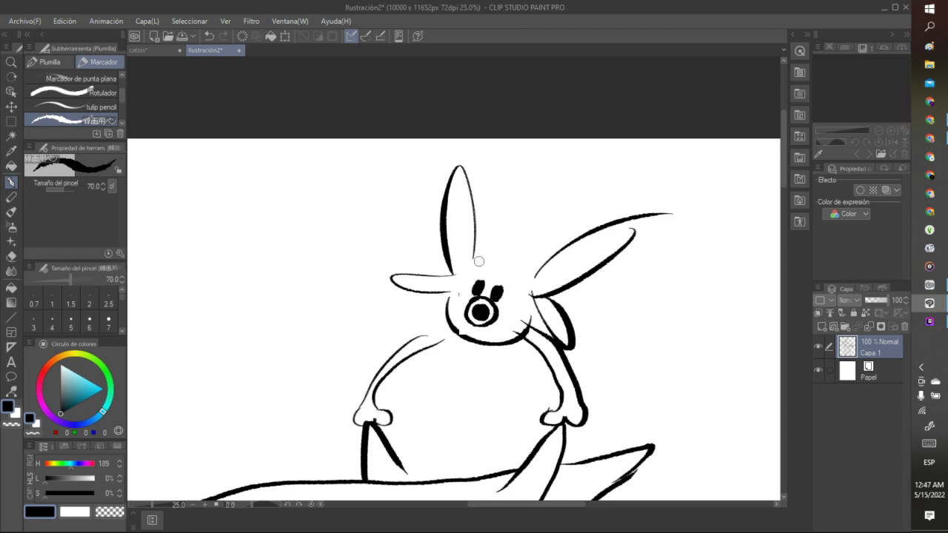
pyautogui.moveTo(471, 265)
pyautogui.mouseDown()
pyautogui.moveTo(498, 253)
pyautogui.moveTo(522, 268)
pyautogui.moveTo(525, 283)
pyautogui.mouseUp()
pyautogui.hotkey('ctrl', 'z')
pyautogui.moveTo(505, 247)
pyautogui.mouseDown()
pyautogui.moveTo(494, 209)
pyautogui.moveTo(499, 248)
pyautogui.mouseUp()
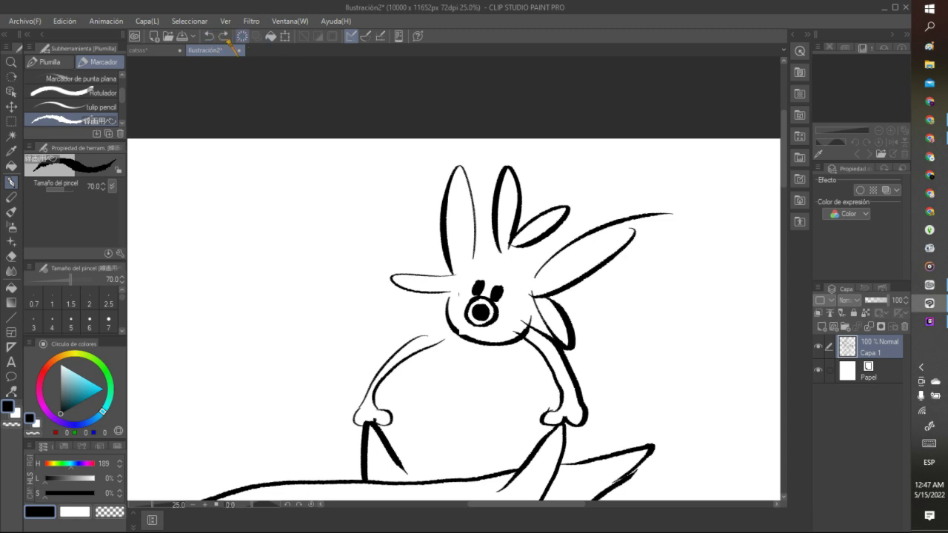
pyautogui.click(209, 35)
pyautogui.click(209, 36)
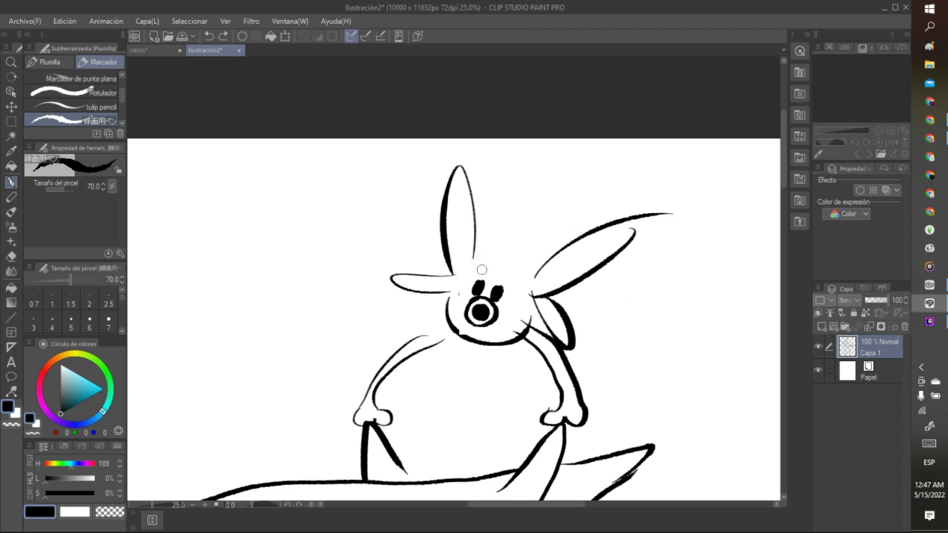
# Step: Draw a small scalloped tuft with a short stem on top of the creature's head
pyautogui.moveTo(484, 248)
pyautogui.mouseDown()
pyautogui.moveTo(474, 258)
pyautogui.moveTo(529, 275)
pyautogui.moveTo(509, 242)
pyautogui.mouseUp()
pyautogui.hotkey('ctrl', 'z')
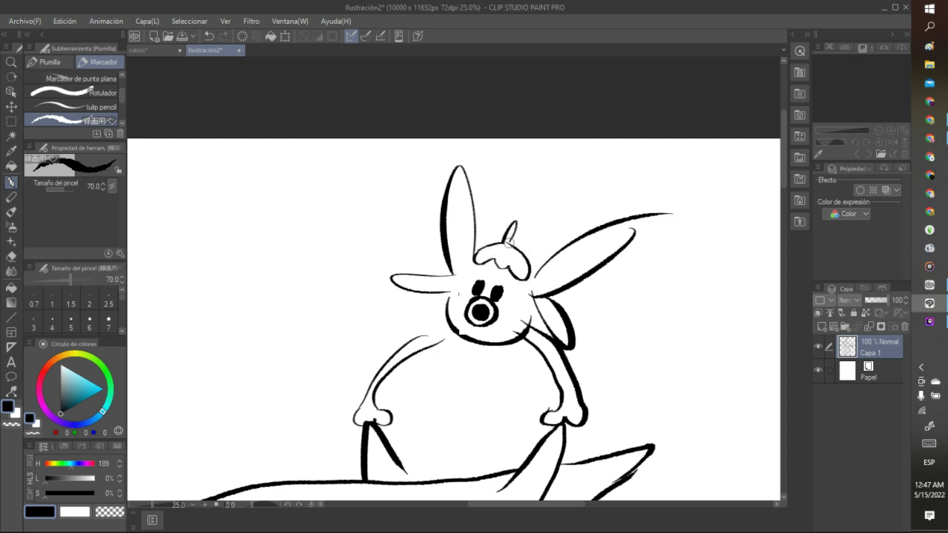
# Step: Examine the overall pose and proportions of Link and the small creature across the whole canvas
pyautogui.scroll(-10, 509, 238)
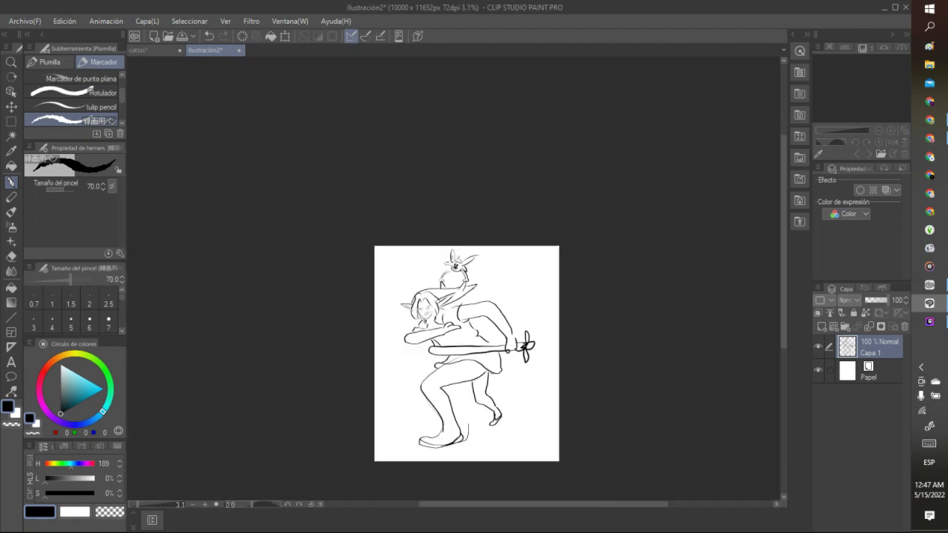
pyautogui.scroll(3, 474, 290)
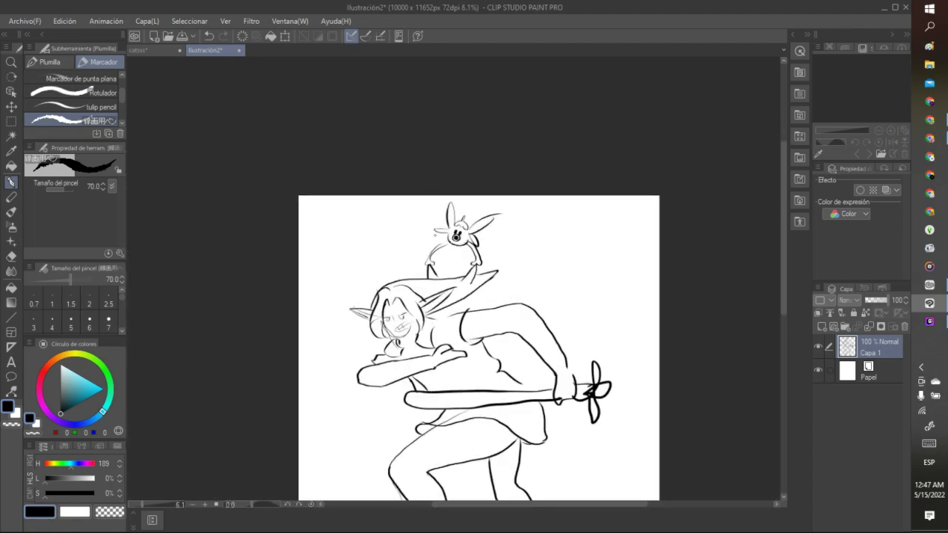
pyautogui.scroll(3, 447, 210)
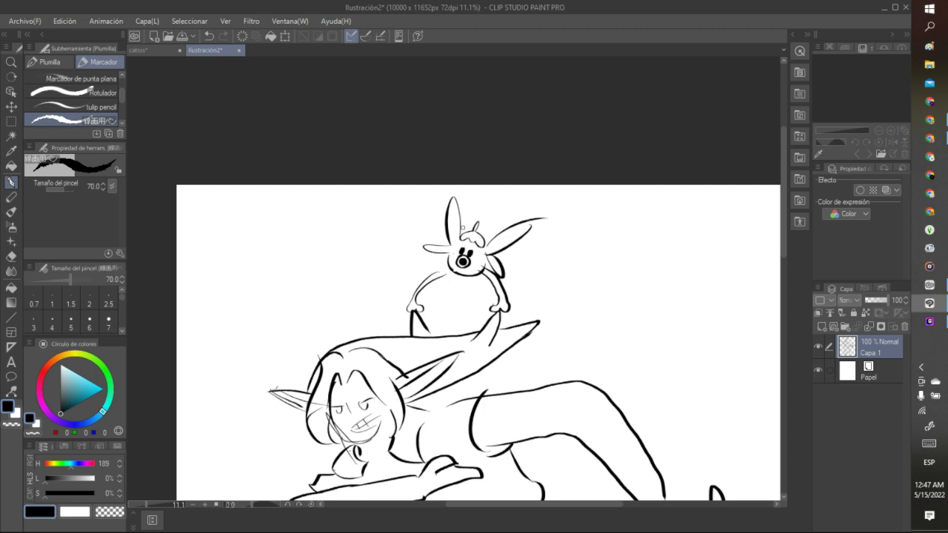
pyautogui.scroll(-4, 465, 230)
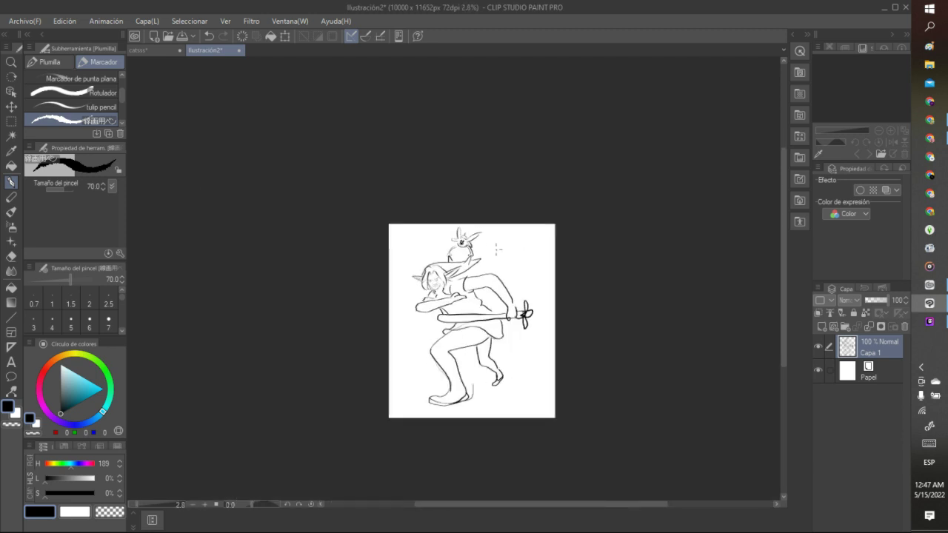
pyautogui.scroll(1, 484, 257)
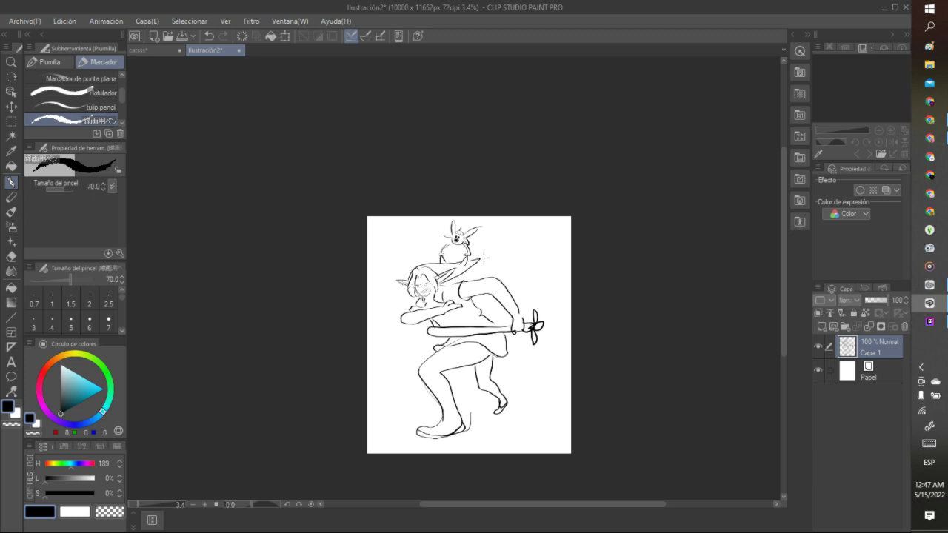
pyautogui.scroll(4, 484, 256)
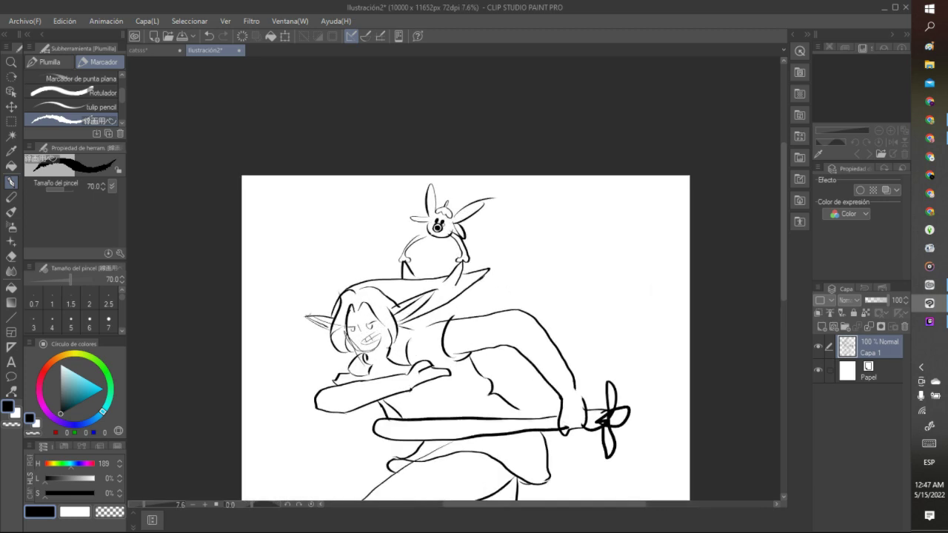
pyautogui.scroll(-5, 485, 257)
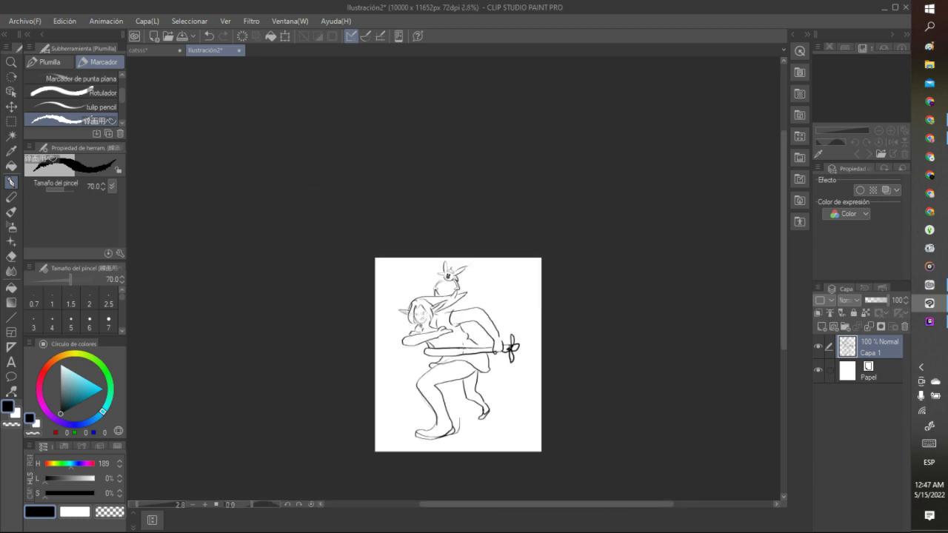
pyautogui.scroll(4, 452, 300)
pyautogui.scroll(-2, 518, 285)
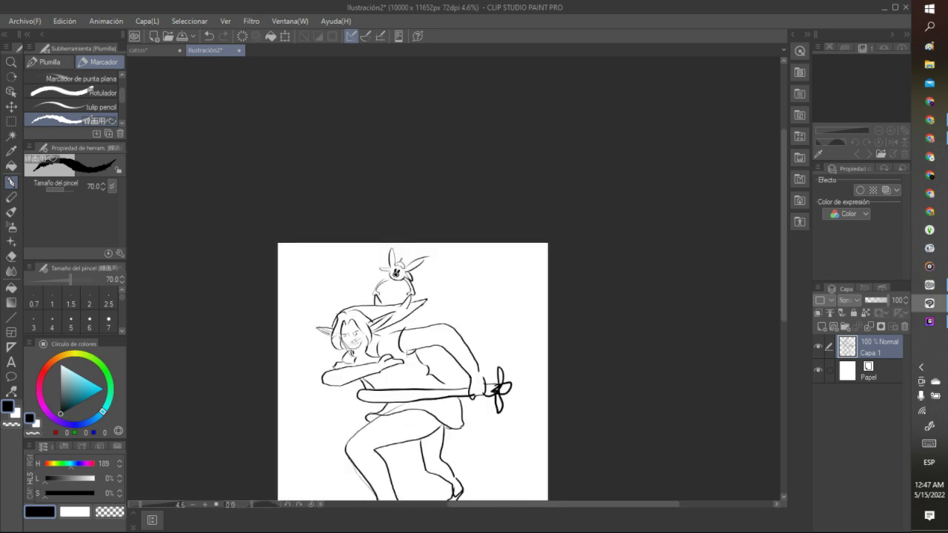
pyautogui.scroll(-2, 375, 404)
# Step: Try long flowing hair sweeping behind Link's back arm to a curled tip near the sword hilt, with pointed locks below his front arm
pyautogui.scroll(5, 376, 404)
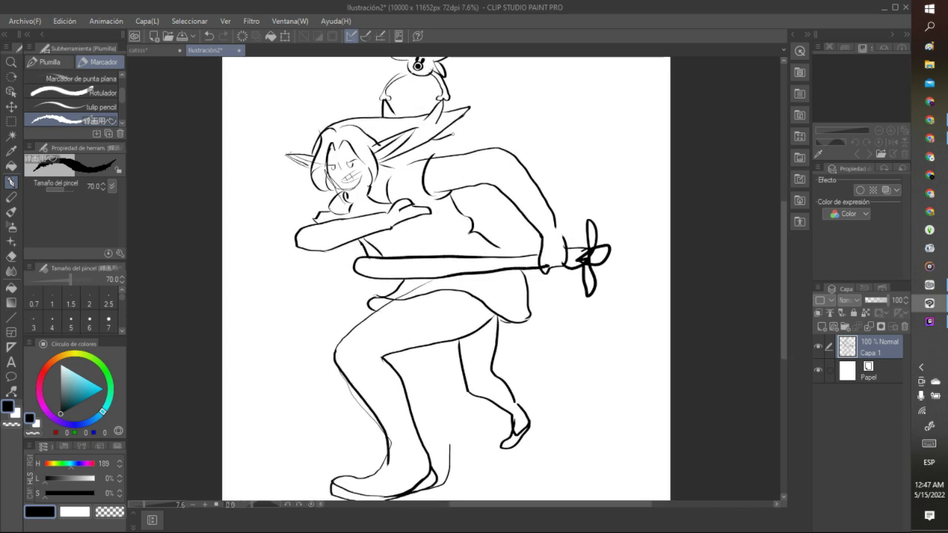
pyautogui.moveTo(451, 135)
pyautogui.mouseDown()
pyautogui.moveTo(517, 110)
pyautogui.moveTo(548, 127)
pyautogui.mouseUp()
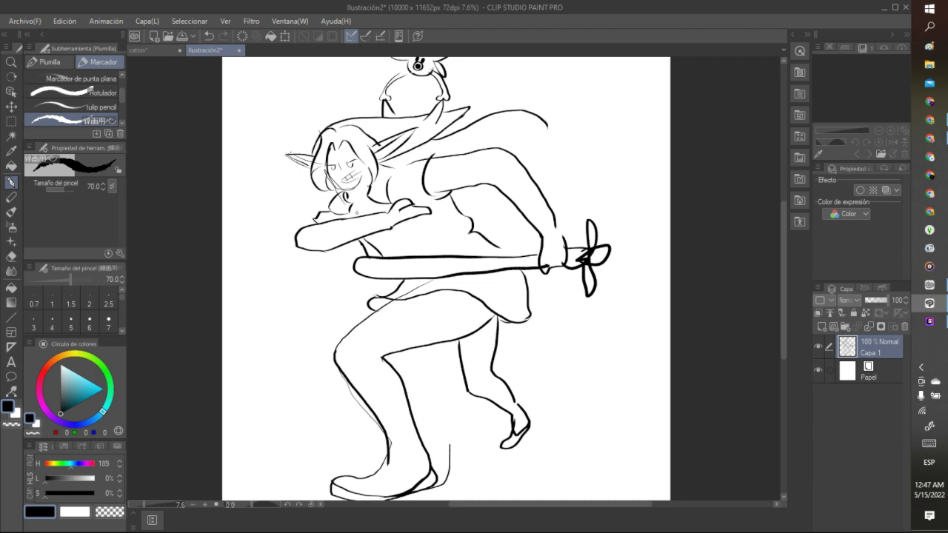
pyautogui.moveTo(355, 242)
pyautogui.mouseDown()
pyautogui.moveTo(312, 274)
pyautogui.moveTo(324, 283)
pyautogui.moveTo(283, 307)
pyautogui.moveTo(267, 341)
pyautogui.moveTo(280, 359)
pyautogui.moveTo(309, 327)
pyautogui.moveTo(374, 313)
pyautogui.mouseUp()
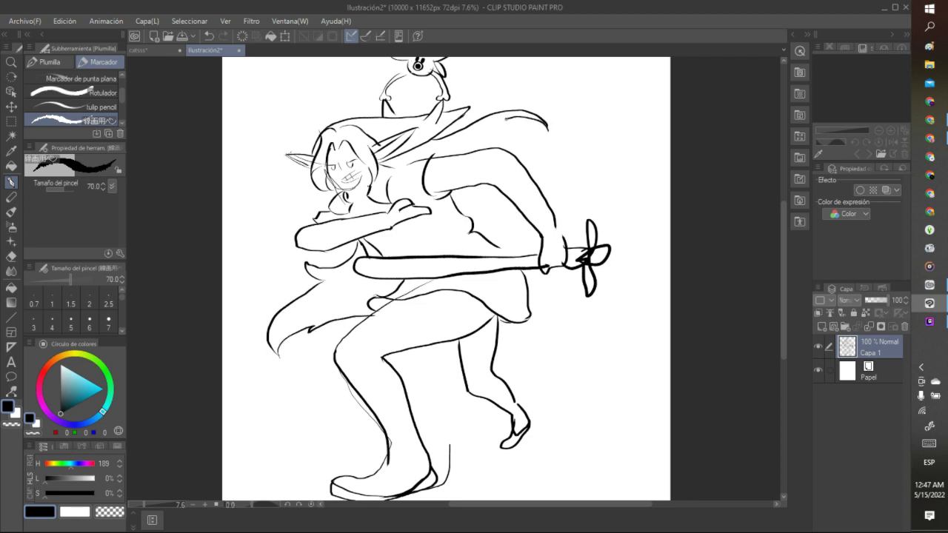
pyautogui.moveTo(550, 135)
pyautogui.mouseDown()
pyautogui.moveTo(593, 195)
pyautogui.moveTo(623, 209)
pyautogui.mouseUp()
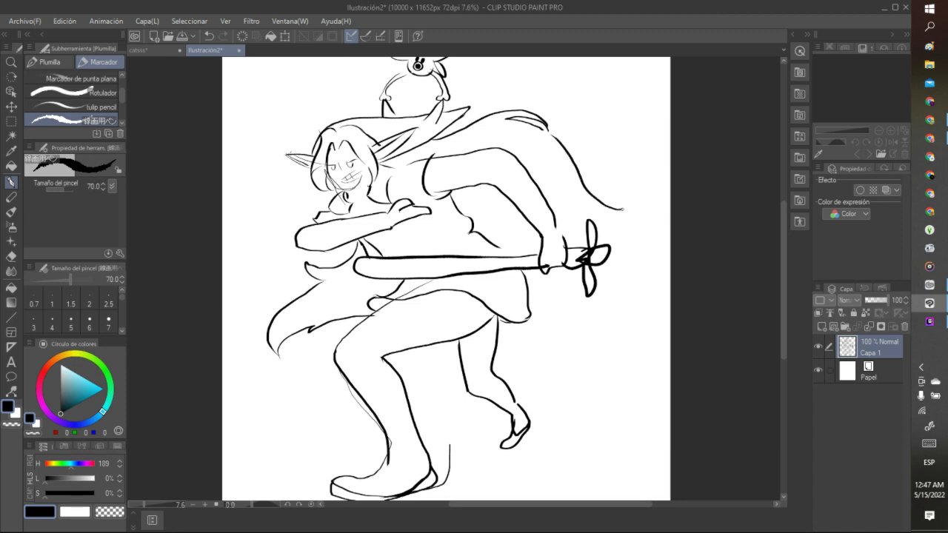
pyautogui.moveTo(610, 270)
pyautogui.mouseDown()
pyautogui.moveTo(644, 265)
pyautogui.moveTo(660, 195)
pyautogui.moveTo(619, 177)
pyautogui.moveTo(644, 187)
pyautogui.mouseUp()
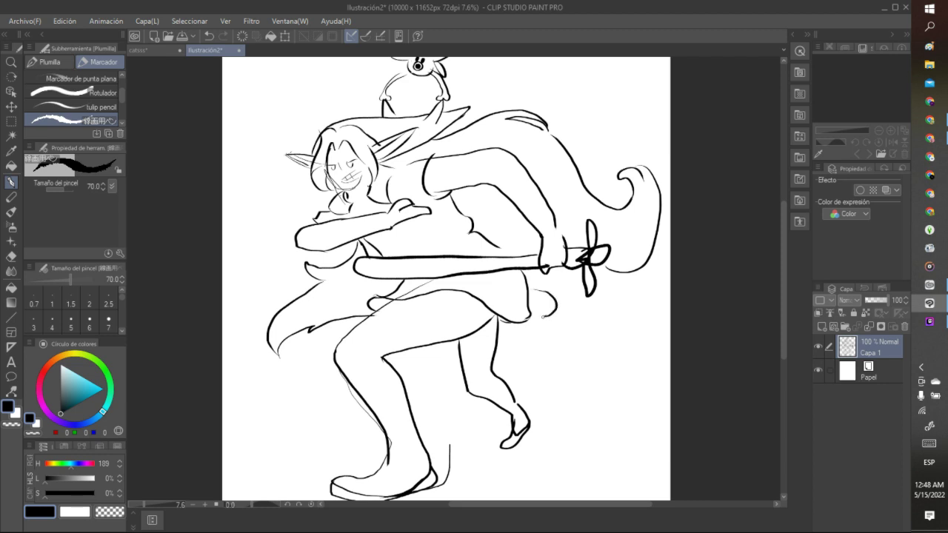
pyautogui.moveTo(545, 320); pyautogui.dragTo(552, 268)
pyautogui.scroll(-4, 574, 223)
pyautogui.scroll(4, 599, 224)
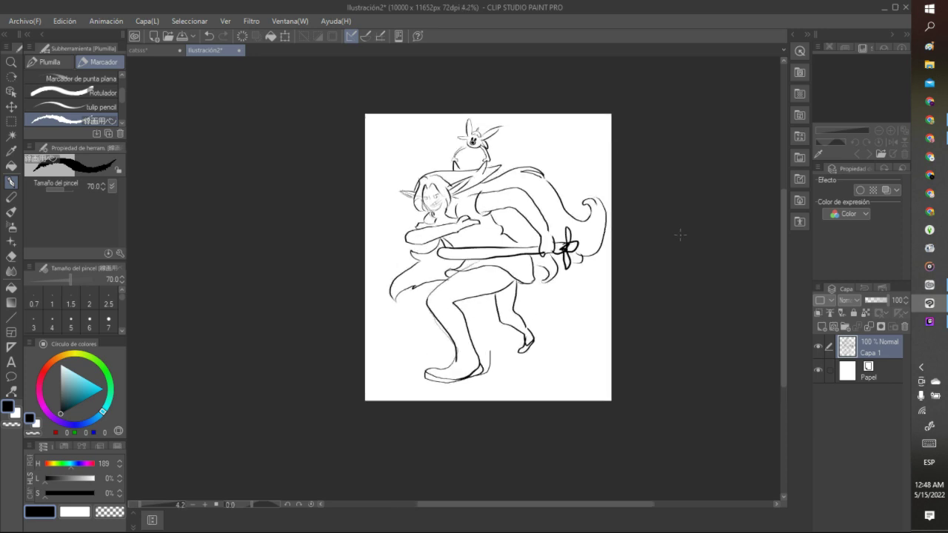
# Step: Undo the curled hair tip and the hair outline running down toward the sword hilt
pyautogui.click(209, 37)
pyautogui.click(209, 36)
pyautogui.click(209, 36)
pyautogui.click(210, 36)
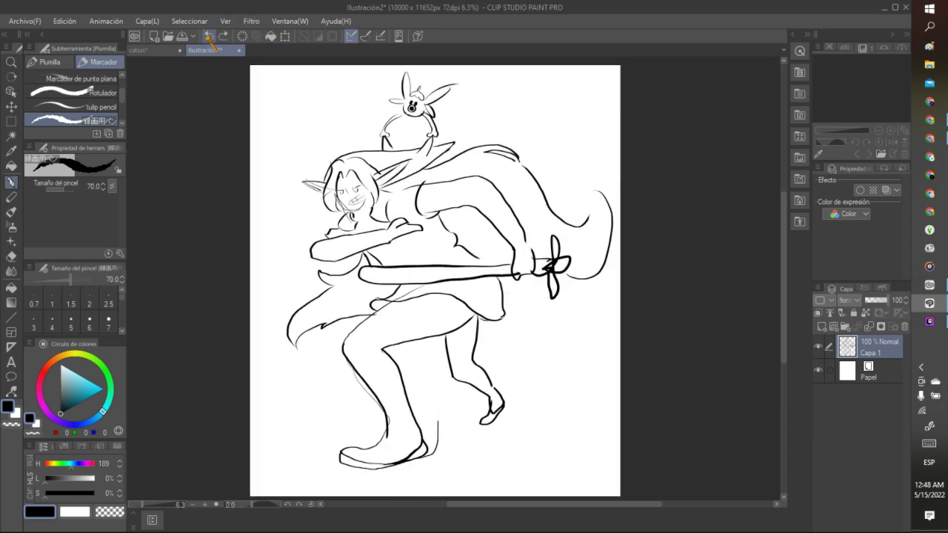
pyautogui.click(210, 36)
pyautogui.click(209, 36)
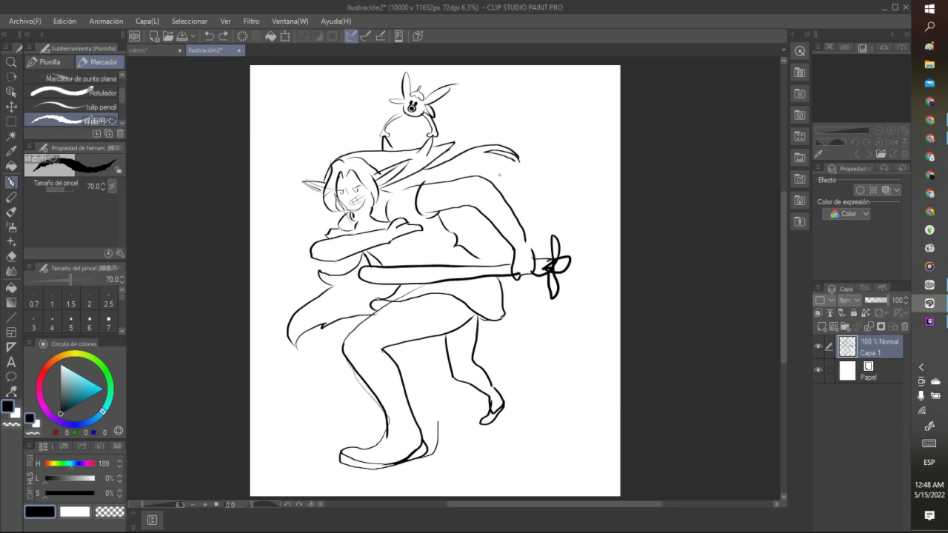
# Step: Try shorter curved hair strands behind Link's back arm and above the sword, plus layered locks below his front arm
pyautogui.moveTo(524, 169); pyautogui.dragTo(532, 215)
pyautogui.moveTo(524, 176)
pyautogui.mouseDown()
pyautogui.moveTo(535, 220)
pyautogui.moveTo(525, 212)
pyautogui.moveTo(478, 255)
pyautogui.mouseUp()
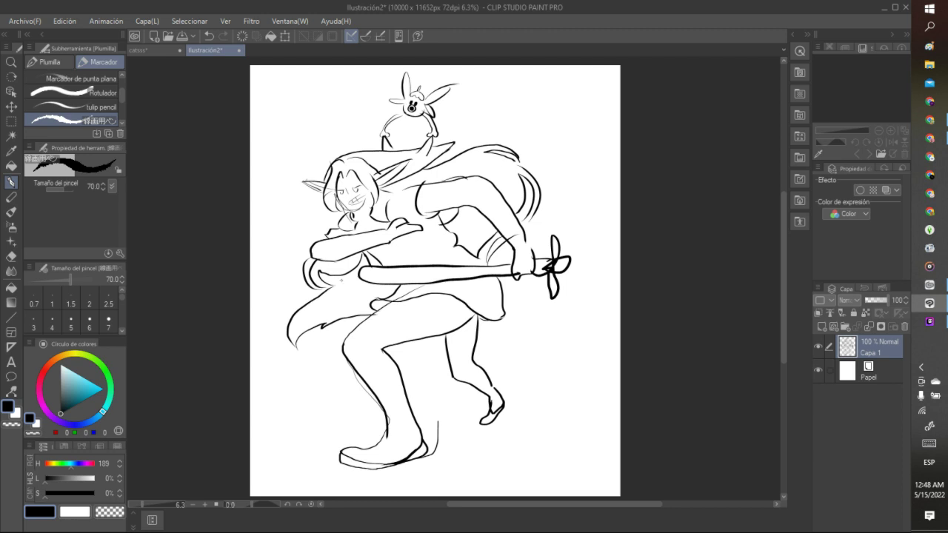
pyautogui.moveTo(324, 323); pyautogui.dragTo(370, 302)
pyautogui.moveTo(296, 345); pyautogui.dragTo(373, 298)
# Step: Undo all the flowing hair strokes behind Link's arm and below his front forearm
pyautogui.press('c')
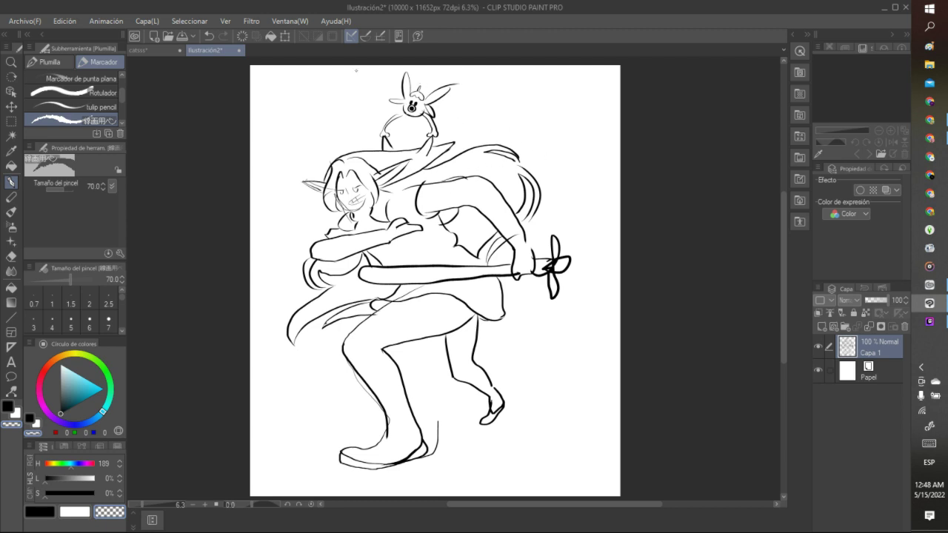
pyautogui.click(210, 36)
pyautogui.click(210, 36)
pyautogui.click(210, 36)
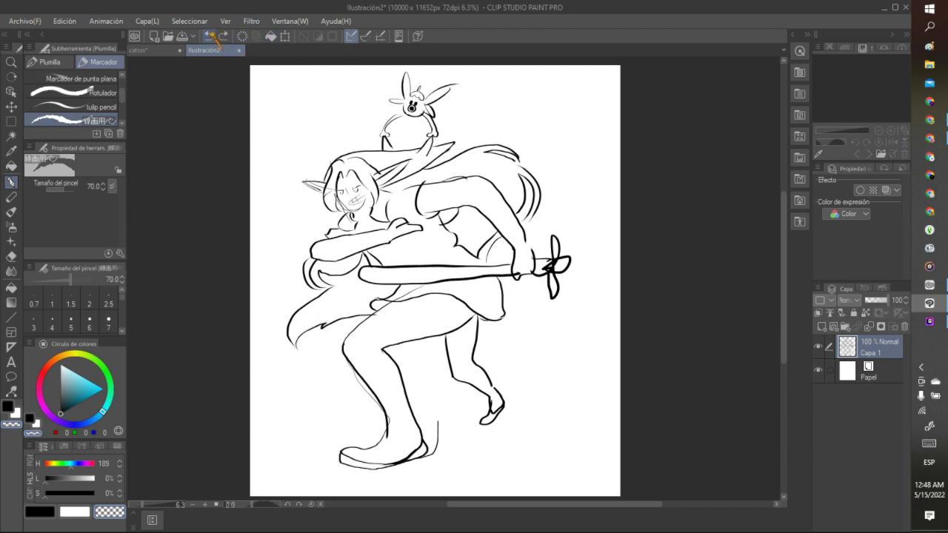
pyautogui.click(210, 35)
pyautogui.click(210, 36)
pyautogui.click(210, 35)
pyautogui.click(210, 36)
pyautogui.click(210, 36)
pyautogui.click(210, 35)
pyautogui.click(210, 36)
pyautogui.click(210, 35)
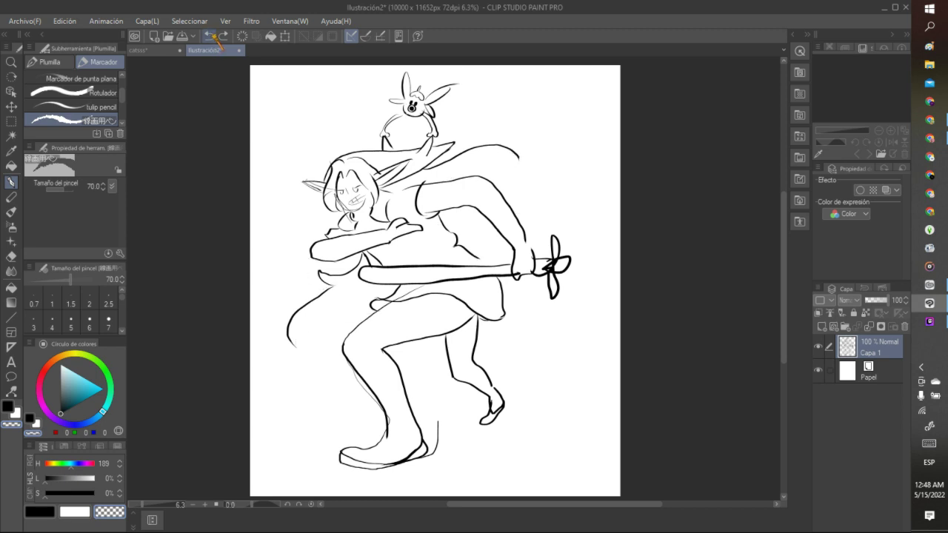
pyautogui.click(210, 35)
pyautogui.click(211, 35)
pyautogui.click(210, 35)
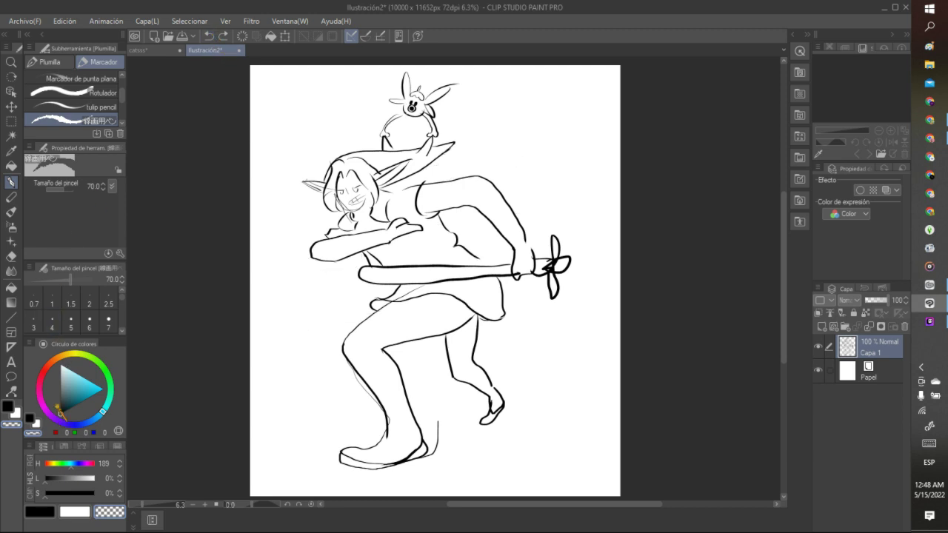
# Step: Draw in black a voluminous mass of hair blowing back from Link's cap above his arm, with a small upper tuft and a curled tip
pyautogui.click(30, 419)
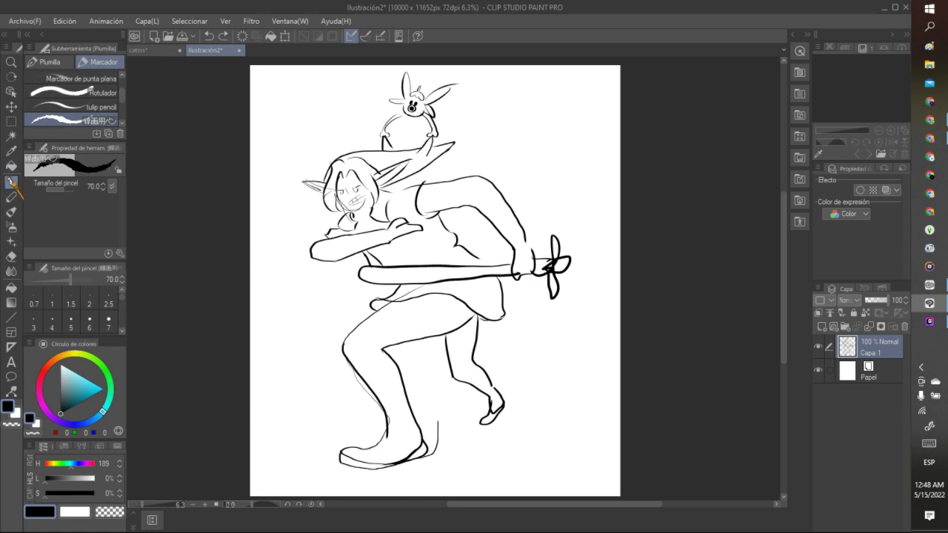
pyautogui.moveTo(448, 151); pyautogui.dragTo(512, 132)
pyautogui.moveTo(501, 187); pyautogui.dragTo(528, 200)
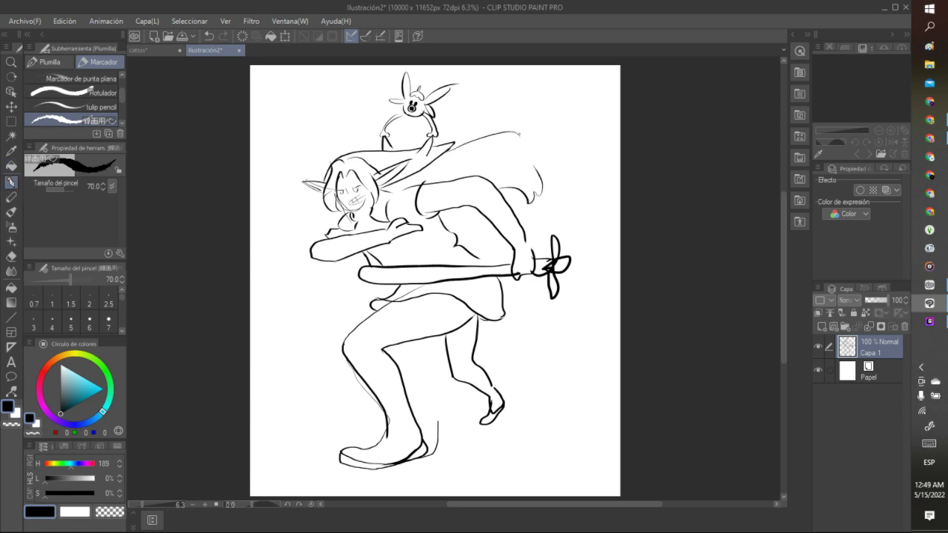
pyautogui.moveTo(491, 134)
pyautogui.mouseDown()
pyautogui.moveTo(507, 117)
pyautogui.moveTo(551, 174)
pyautogui.mouseUp()
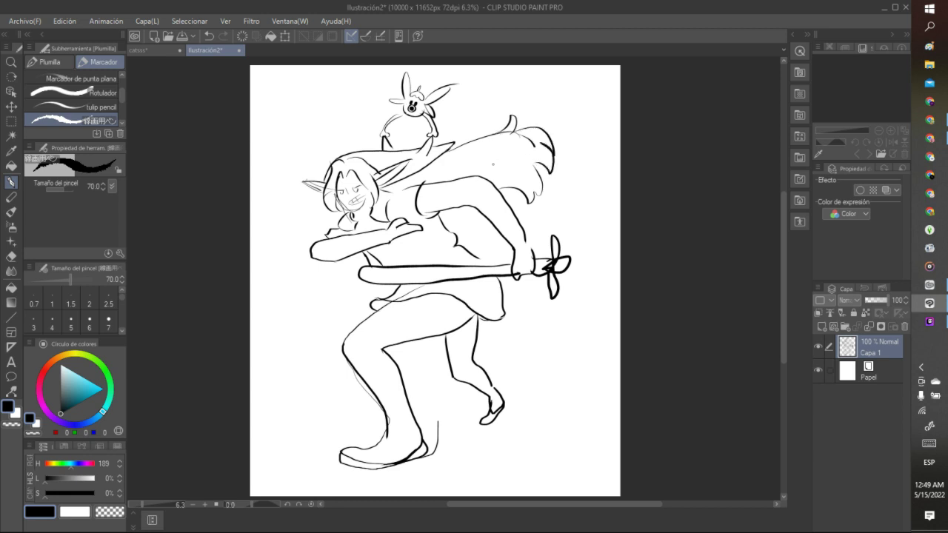
pyautogui.click(210, 35)
pyautogui.moveTo(530, 144); pyautogui.dragTo(554, 159)
pyautogui.moveTo(543, 197); pyautogui.dragTo(567, 178)
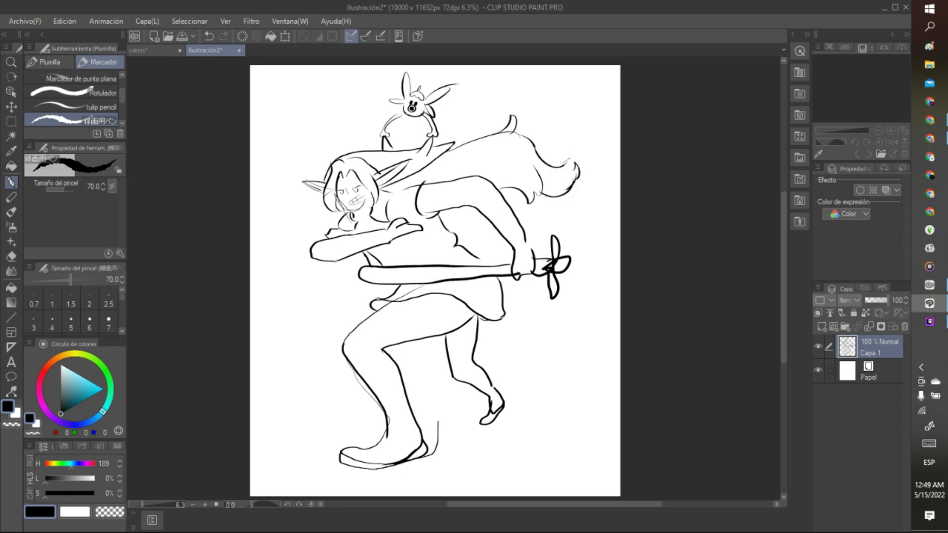
# Step: Add a curled hair tuft behind Link's cap tip and a small curled lock below his back arm
pyautogui.moveTo(458, 207); pyautogui.dragTo(480, 227)
pyautogui.moveTo(452, 146); pyautogui.dragTo(474, 123)
pyautogui.scroll(-3, 488, 117)
pyautogui.scroll(3, 397, 171)
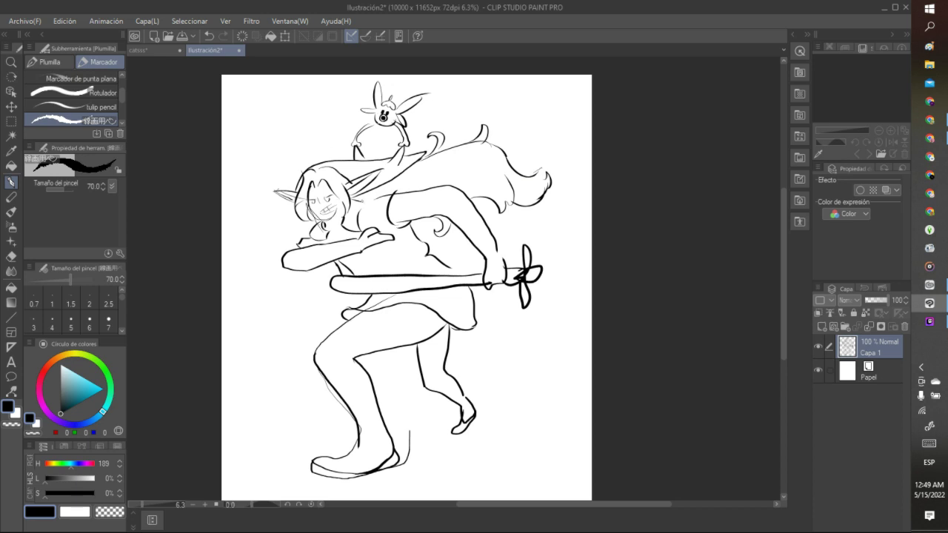
pyautogui.scroll(2, 367, 179)
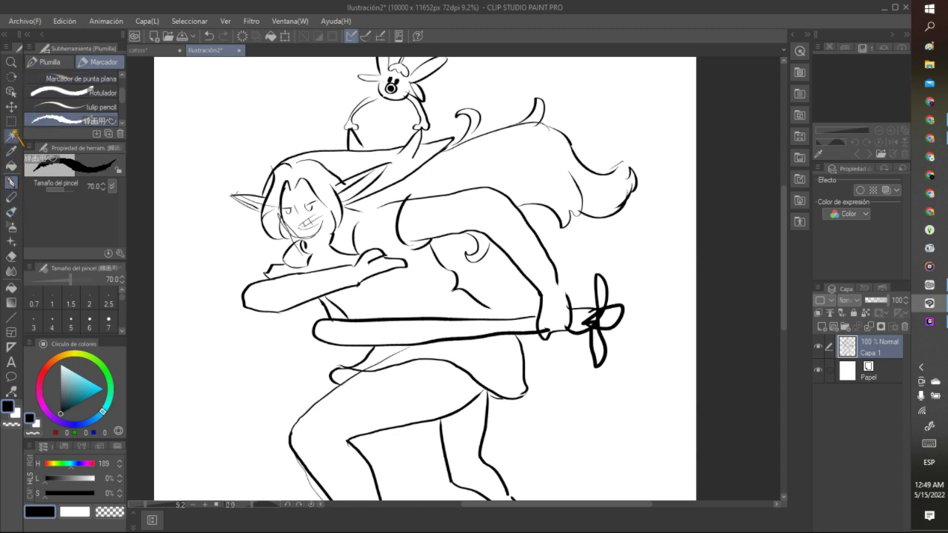
# Step: Lasso the cap over Link's head and delete it, keeping the ears, the creature and the flowing hair
pyautogui.click(11, 121)
pyautogui.click(74, 107)
pyautogui.moveTo(357, 196)
pyautogui.mouseDown()
pyautogui.moveTo(402, 158)
pyautogui.moveTo(291, 157)
pyautogui.moveTo(266, 191)
pyautogui.moveTo(264, 154)
pyautogui.moveTo(295, 135)
pyautogui.moveTo(388, 121)
pyautogui.moveTo(429, 126)
pyautogui.moveTo(465, 111)
pyautogui.moveTo(437, 165)
pyautogui.moveTo(360, 196)
pyautogui.mouseUp()
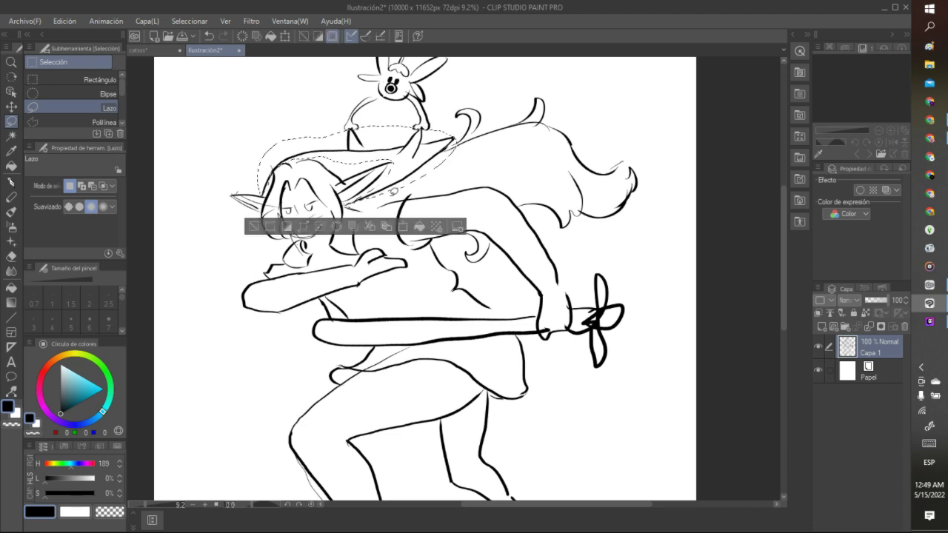
pyautogui.click(337, 226)
pyautogui.hotkey('ctrl', 'd')
pyautogui.click(12, 182)
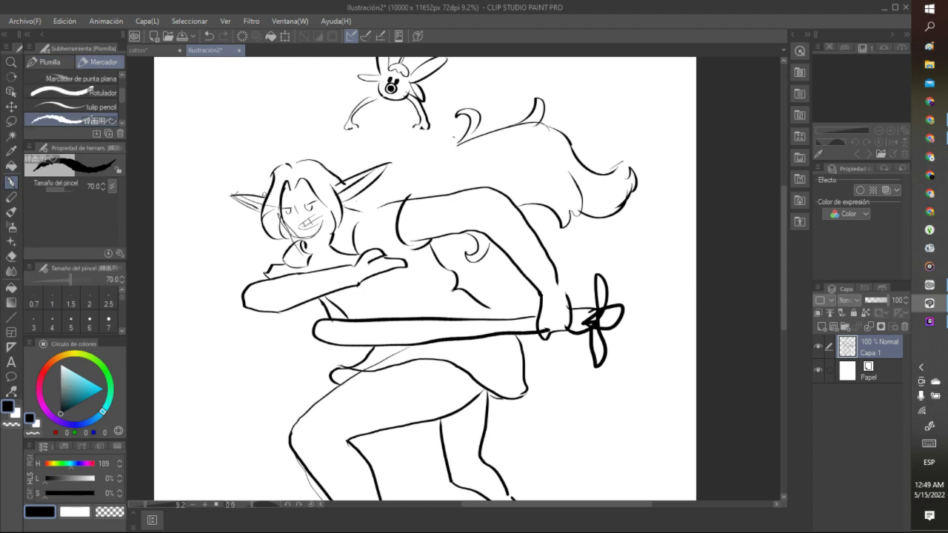
# Step: Try a raised, wavy hair outline from Link's forehead back to the curled tuft, and undo it
pyautogui.moveTo(264, 194); pyautogui.dragTo(348, 145)
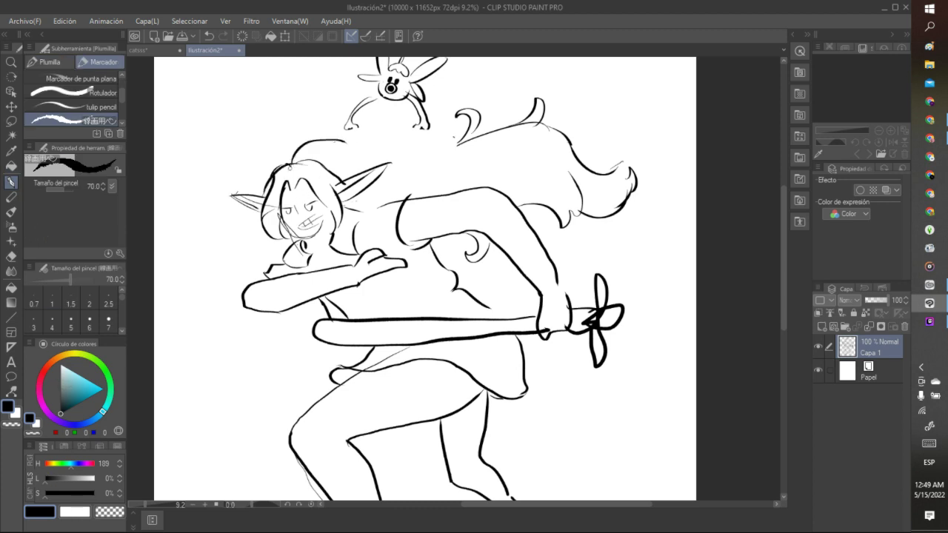
pyautogui.moveTo(285, 163)
pyautogui.mouseDown()
pyautogui.moveTo(456, 138)
pyautogui.moveTo(424, 148)
pyautogui.moveTo(447, 138)
pyautogui.moveTo(447, 115)
pyautogui.mouseUp()
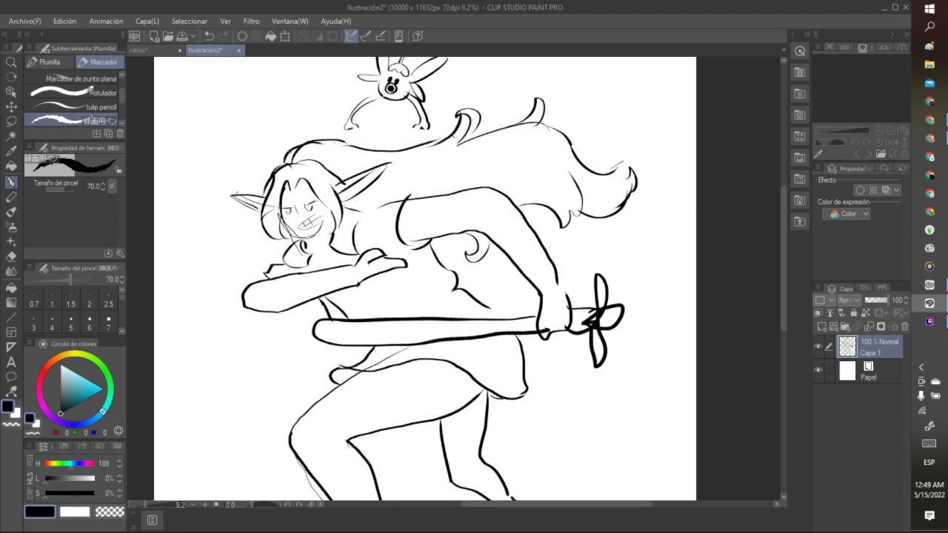
pyautogui.click(210, 36)
pyautogui.click(210, 36)
pyautogui.click(210, 36)
pyautogui.click(209, 35)
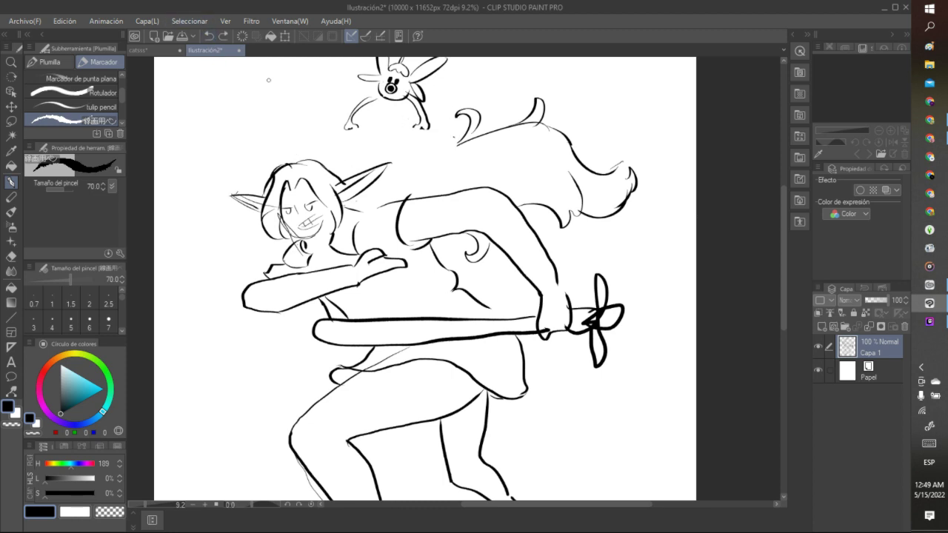
# Step: Draw a line over Link's head joining the flowing hair, with a puffy raised bun shape held between the creature's hands
pyautogui.moveTo(292, 167)
pyautogui.mouseDown()
pyautogui.moveTo(421, 156)
pyautogui.moveTo(454, 146)
pyautogui.mouseUp()
pyautogui.moveTo(325, 158)
pyautogui.mouseDown()
pyautogui.moveTo(360, 130)
pyautogui.moveTo(331, 146)
pyautogui.moveTo(418, 160)
pyautogui.mouseUp()
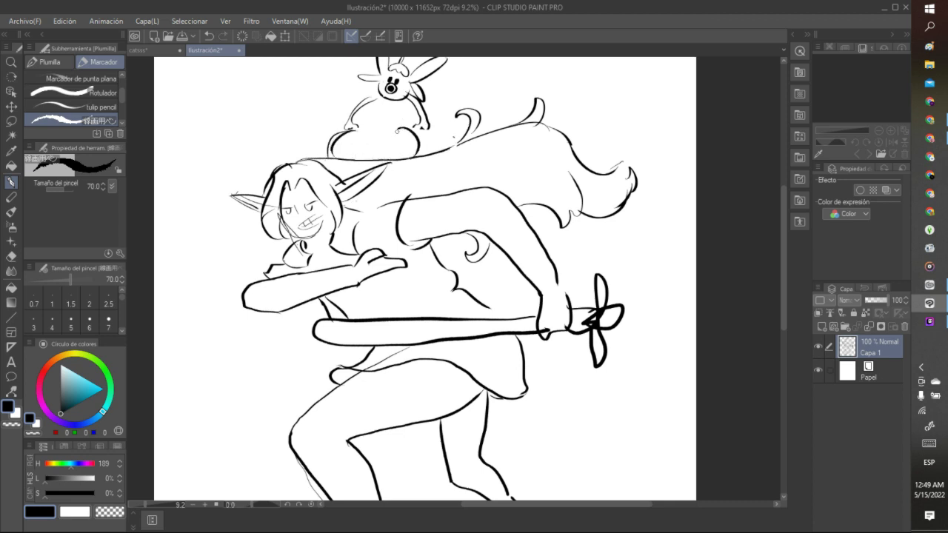
pyautogui.moveTo(394, 123)
pyautogui.mouseDown()
pyautogui.moveTo(430, 139)
pyautogui.moveTo(416, 158)
pyautogui.mouseUp()
pyautogui.hotkey('ctrl', '-')
pyautogui.hotkey('ctrl', '-')
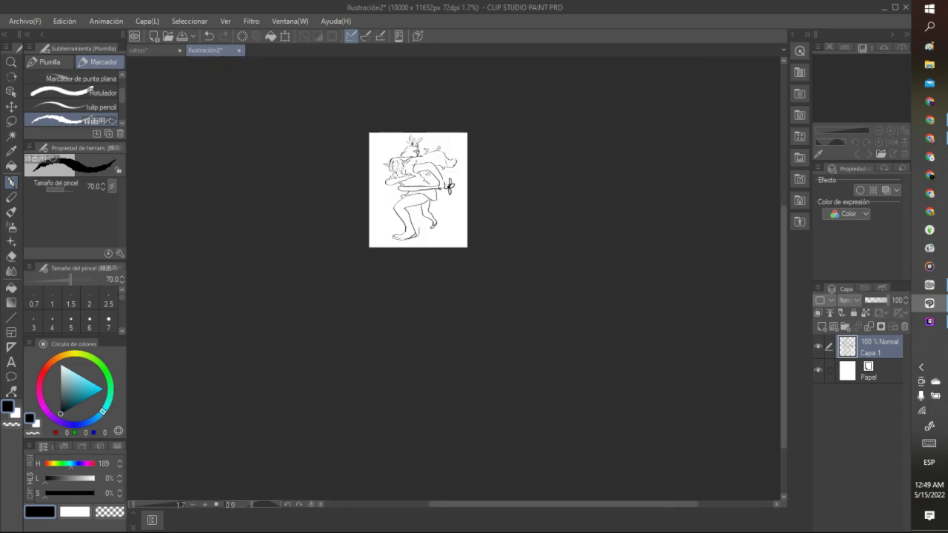
pyautogui.hotkey('ctrl', '+')
pyautogui.hotkey('ctrl', '+')
pyautogui.hotkey('ctrl', '+')
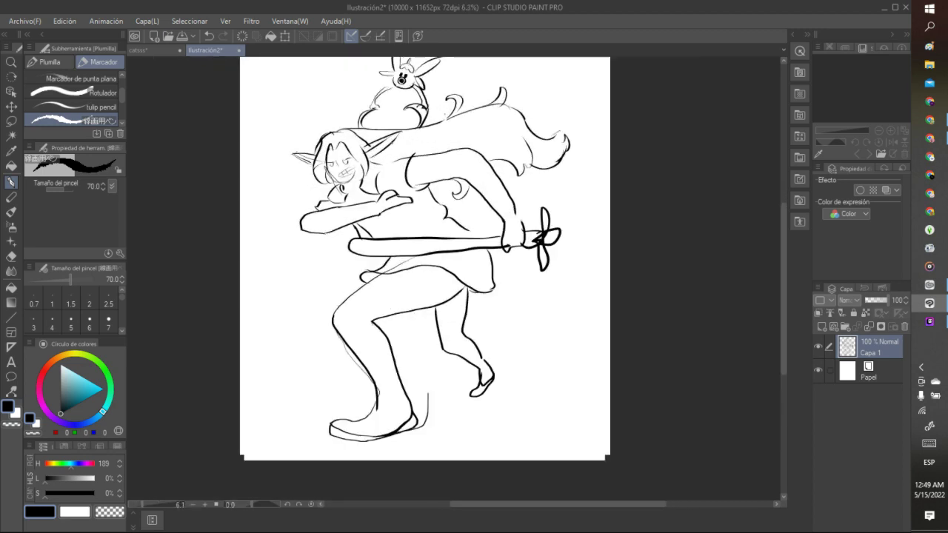
pyautogui.hotkey('ctrl', '+')
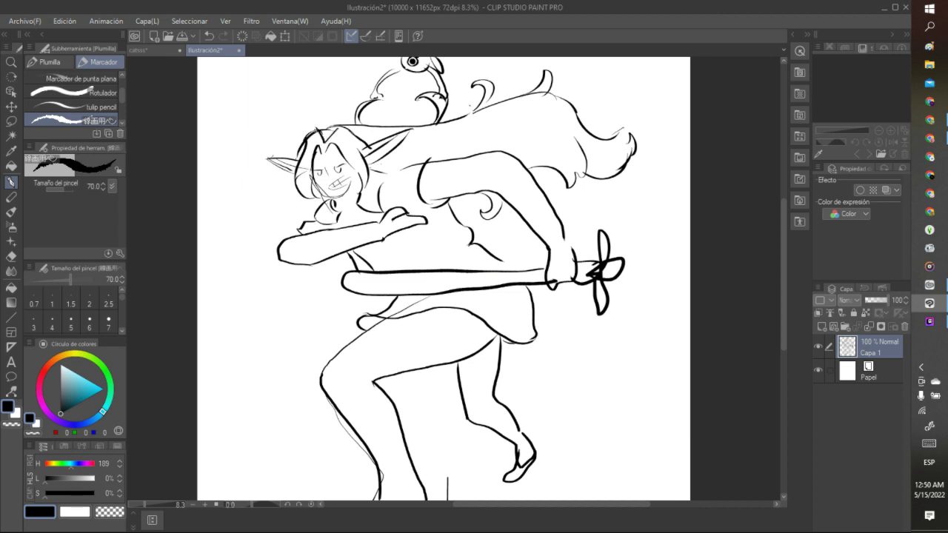
# Step: Try a short stroke above Link's forehead and undo it
pyautogui.moveTo(341, 122)
pyautogui.mouseDown()
pyautogui.moveTo(326, 141)
pyautogui.moveTo(313, 119)
pyautogui.mouseUp()
pyautogui.click(209, 35)
pyautogui.click(209, 35)
pyautogui.click(209, 36)
# Step: Try a faceted triangular gem above Link's forehead with curved headband pieces on both sides
pyautogui.moveTo(337, 117); pyautogui.dragTo(328, 138)
pyautogui.moveTo(321, 119)
pyautogui.mouseDown()
pyautogui.moveTo(337, 116)
pyautogui.moveTo(330, 133)
pyautogui.mouseUp()
pyautogui.moveTo(319, 118); pyautogui.dragTo(330, 130)
pyautogui.scroll(-6, 351, 116)
pyautogui.scroll(3, 294, 102)
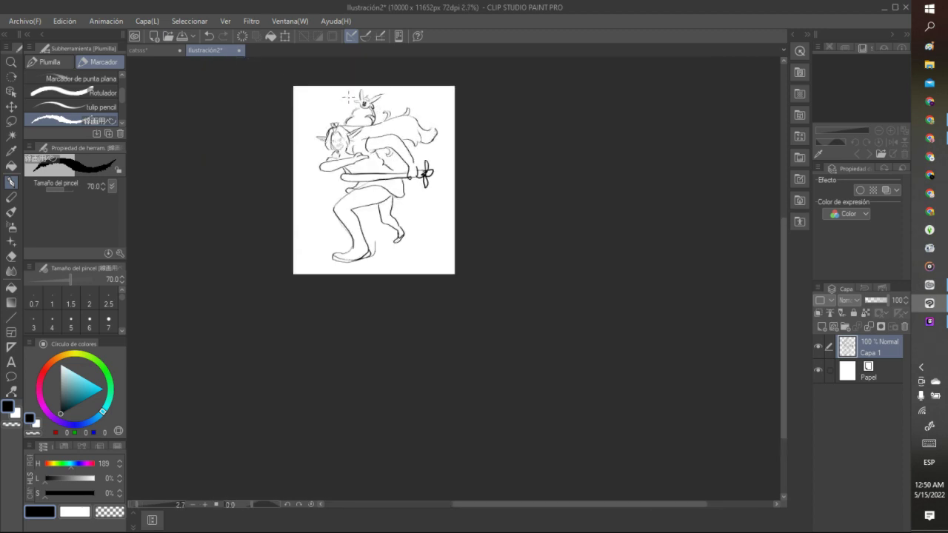
pyautogui.scroll(2, 320, 121)
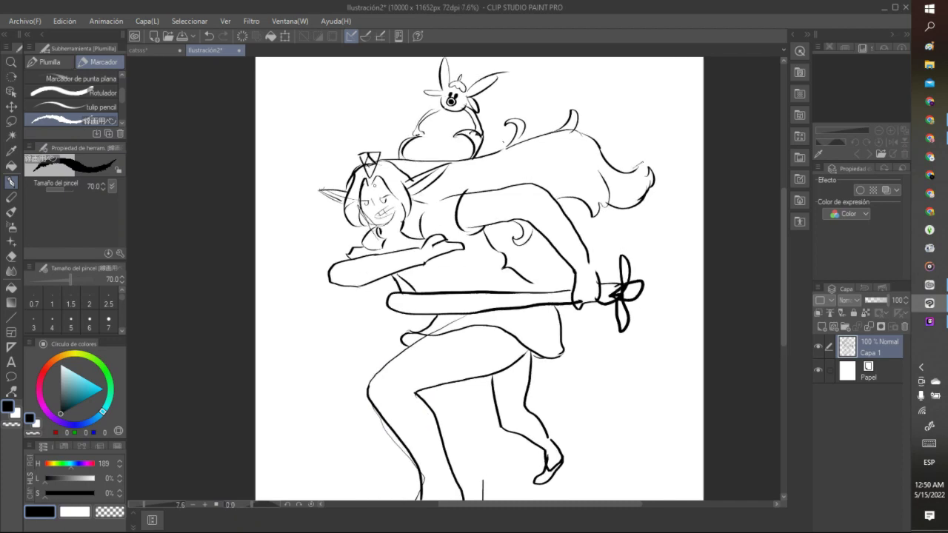
pyautogui.moveTo(363, 156); pyautogui.dragTo(346, 181)
pyautogui.moveTo(378, 153)
pyautogui.mouseDown()
pyautogui.moveTo(401, 160)
pyautogui.moveTo(398, 168)
pyautogui.mouseUp()
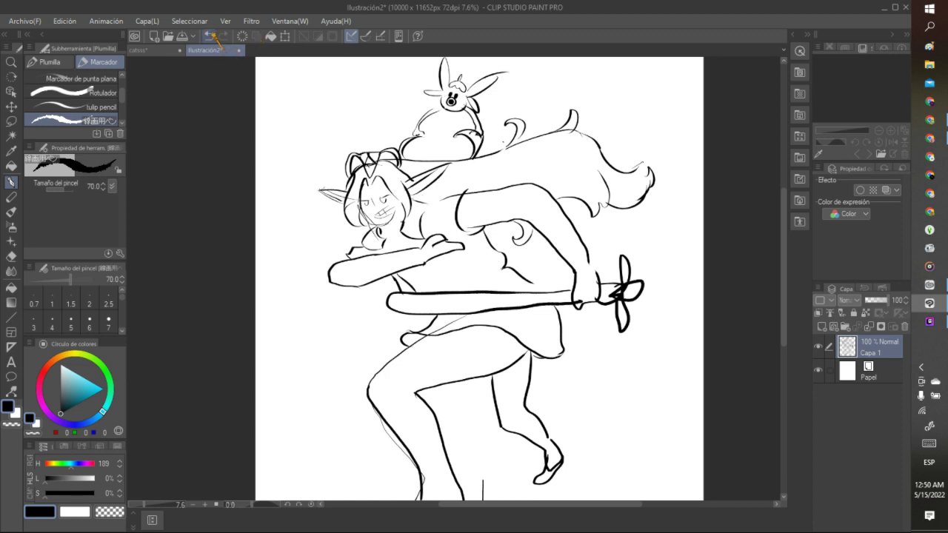
# Step: Undo the gem and headband strokes on Link's head
pyautogui.click(210, 36)
pyautogui.click(210, 36)
pyautogui.click(211, 37)
pyautogui.click(210, 36)
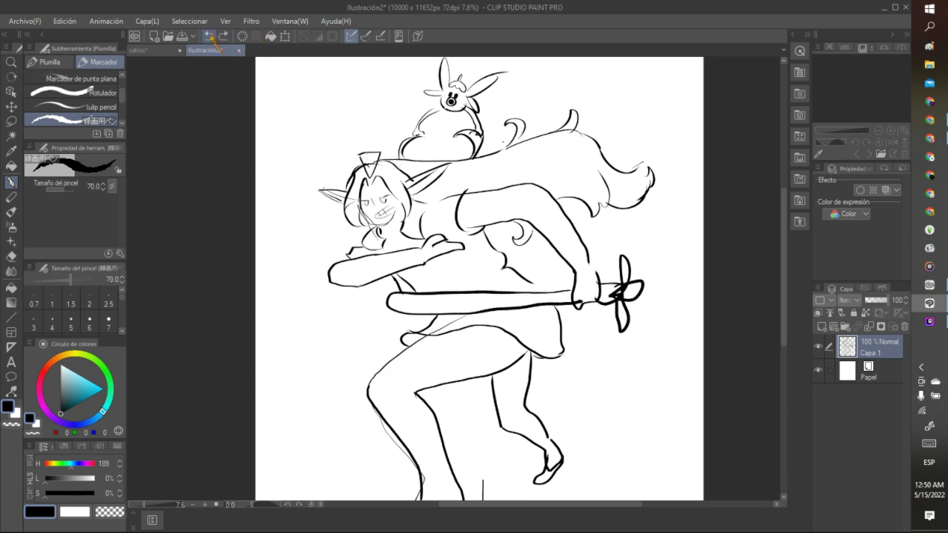
pyautogui.click(210, 36)
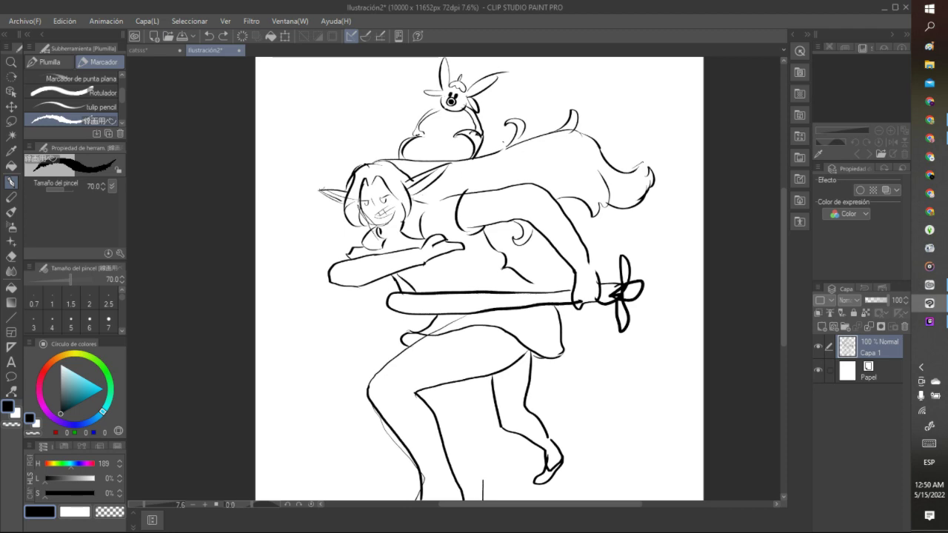
# Step: Draw folded boot cuffs on both of Link's lower legs and lacing down the front boot
pyautogui.scroll(-2, 484, 71)
pyautogui.scroll(2, 485, 270)
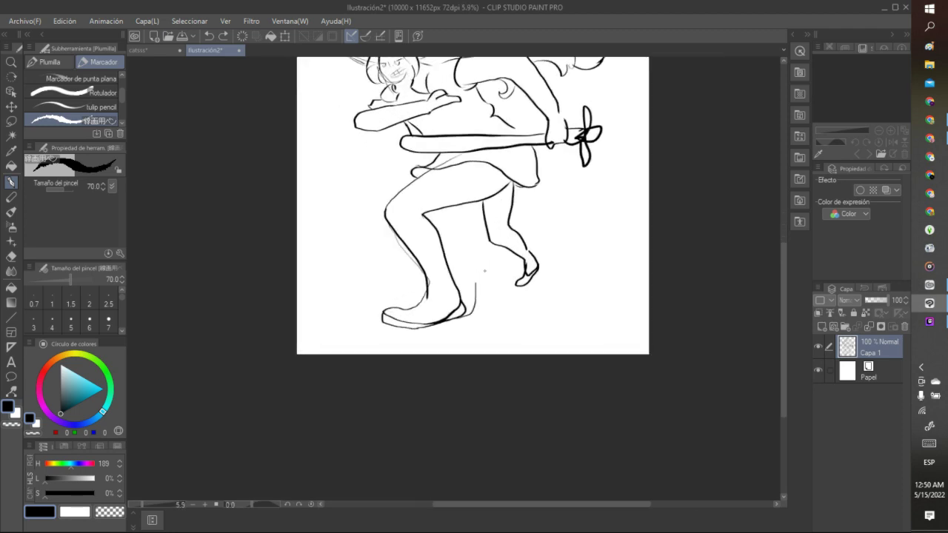
pyautogui.moveTo(428, 281); pyautogui.dragTo(426, 293)
pyautogui.moveTo(422, 254); pyautogui.dragTo(428, 280)
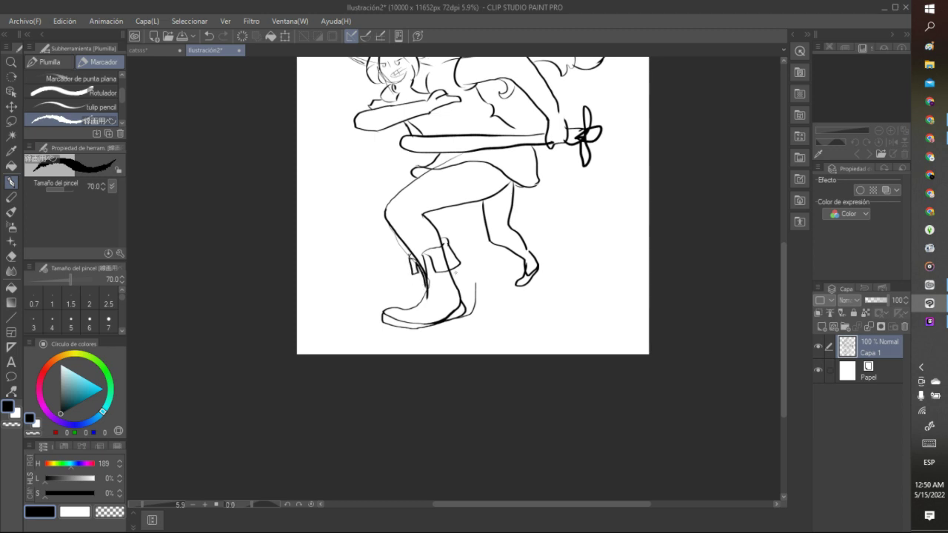
pyautogui.moveTo(516, 254); pyautogui.dragTo(527, 251)
pyautogui.moveTo(426, 268); pyautogui.dragTo(431, 303)
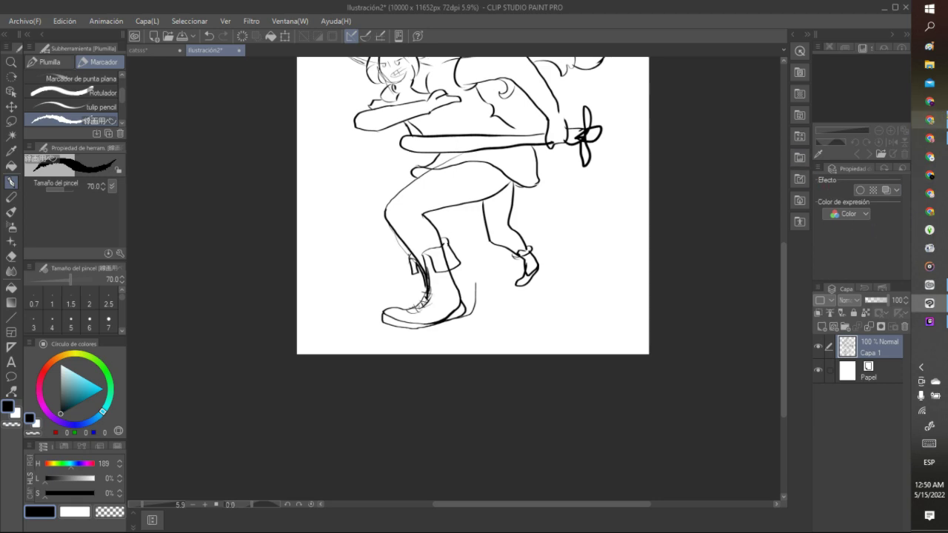
# Step: Switch to the browser and examine the Pinterest Link illustrations as outfit reference, especially the boots and tunic
pyautogui.click(929, 119)
pyautogui.scroll(-3, 799, 318)
pyautogui.click(672, 118)
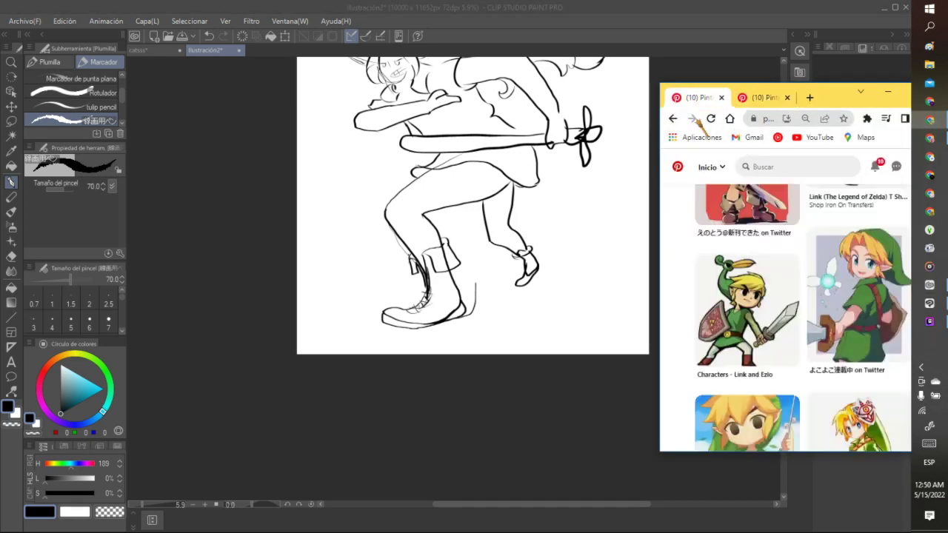
pyautogui.scroll(-3, 785, 319)
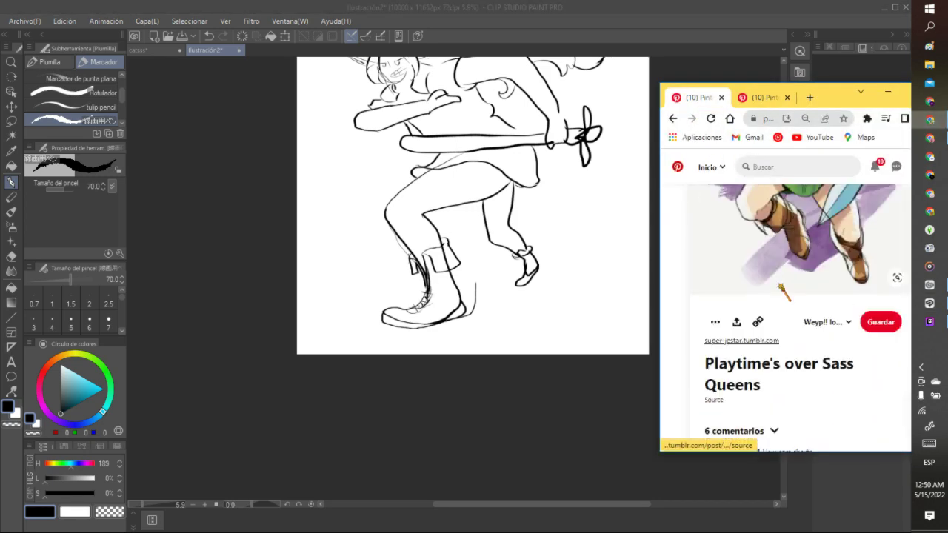
pyautogui.scroll(2, 785, 318)
pyautogui.scroll(-10, 785, 318)
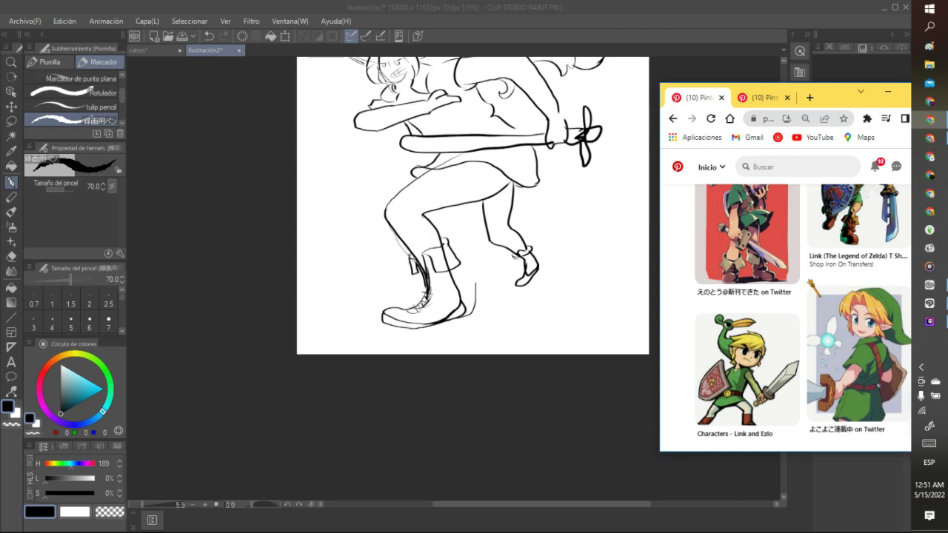
pyautogui.click(814, 293)
pyautogui.scroll(5, 814, 318)
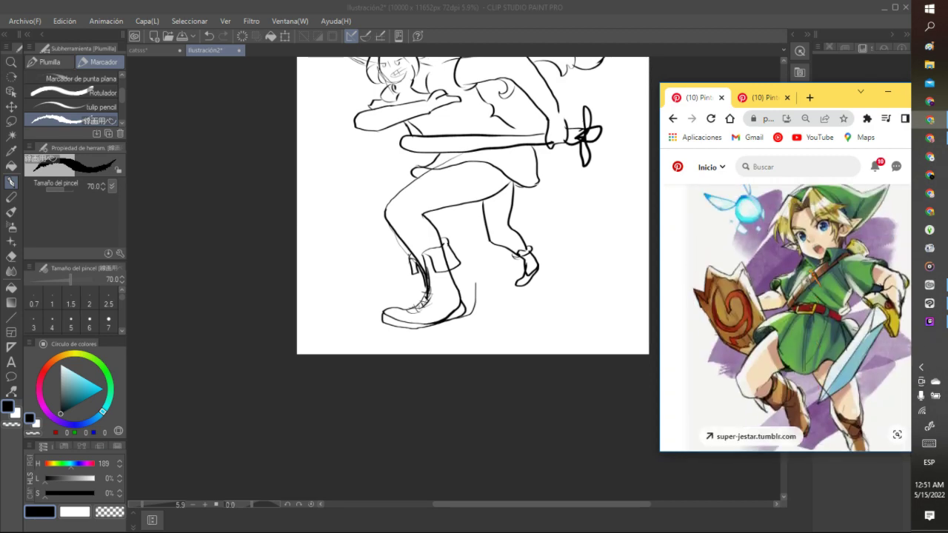
pyautogui.scroll(-3, 785, 318)
pyautogui.scroll(3, 784, 318)
pyautogui.scroll(-1, 486, 176)
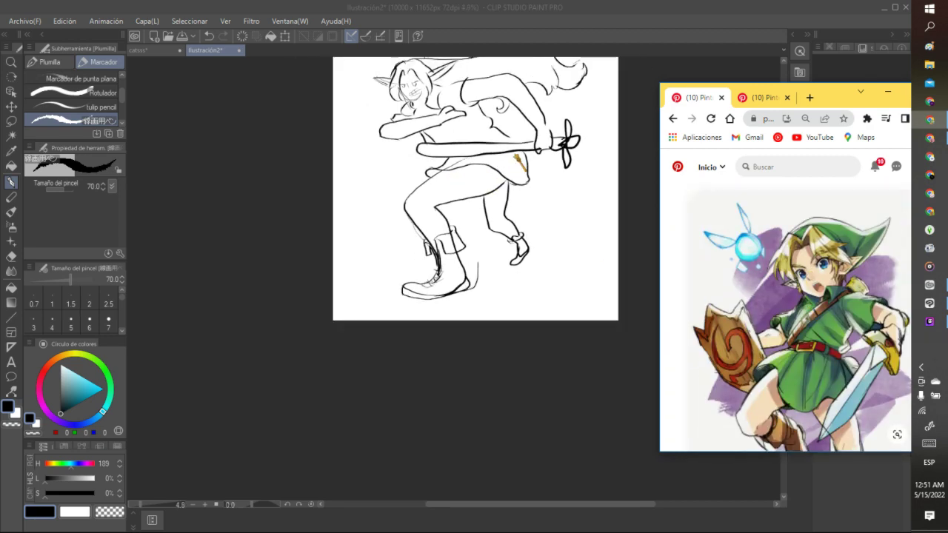
# Step: Return to the drawing in Clip Studio Paint and add a new empty layer above the sketch layer
pyautogui.scroll(-2, 475, 188)
pyautogui.scroll(-1, 492, 145)
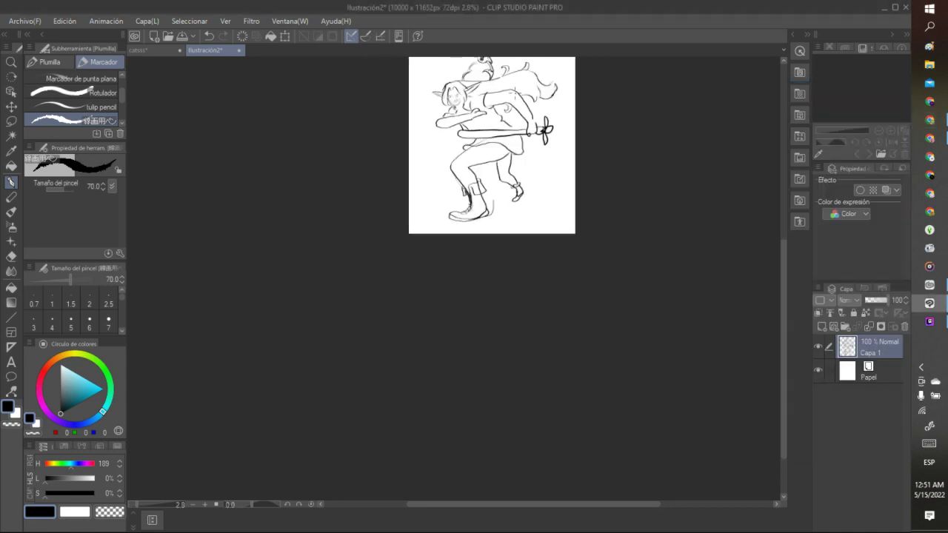
pyautogui.scroll(-2, 504, 63)
pyautogui.scroll(6, 505, 63)
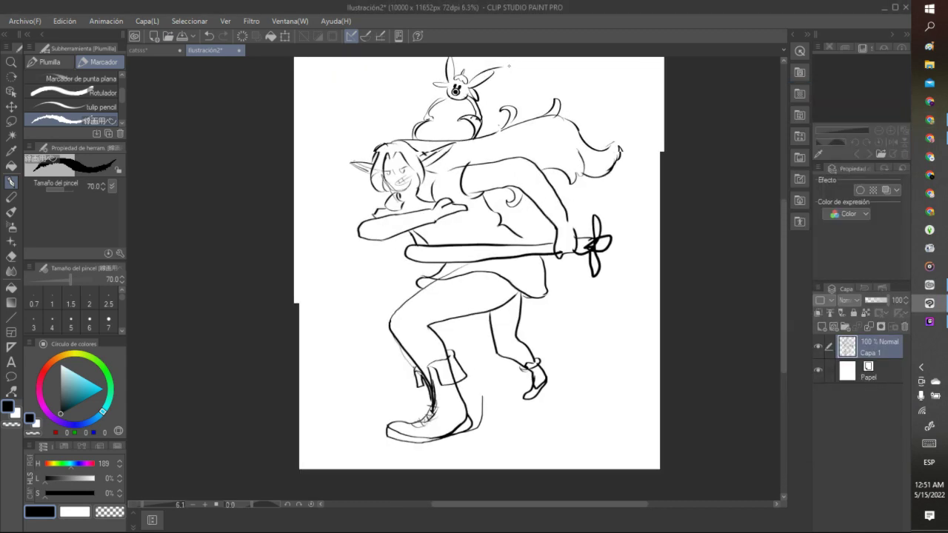
pyautogui.scroll(1, 508, 66)
pyautogui.scroll(-2, 509, 66)
pyautogui.scroll(1, 508, 66)
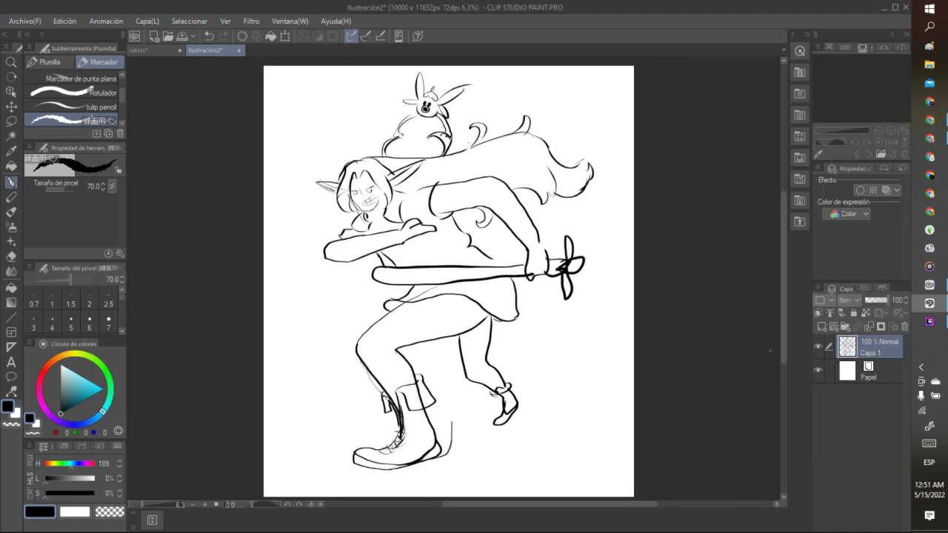
pyautogui.click(821, 326)
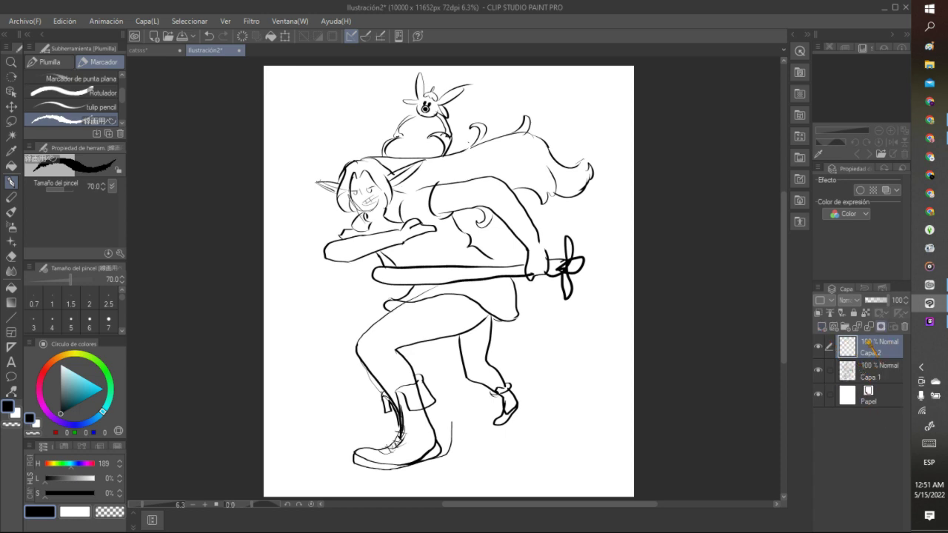
# Step: Turn on the layer colour effect for the sketch layer Capa 1 and set its colour to red
pyautogui.click(864, 373)
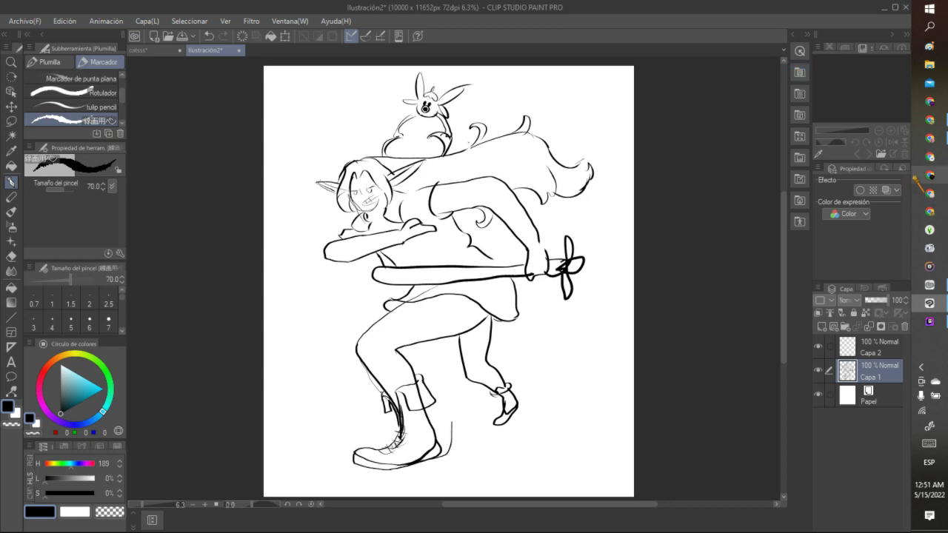
pyautogui.click(886, 190)
pyautogui.click(875, 204)
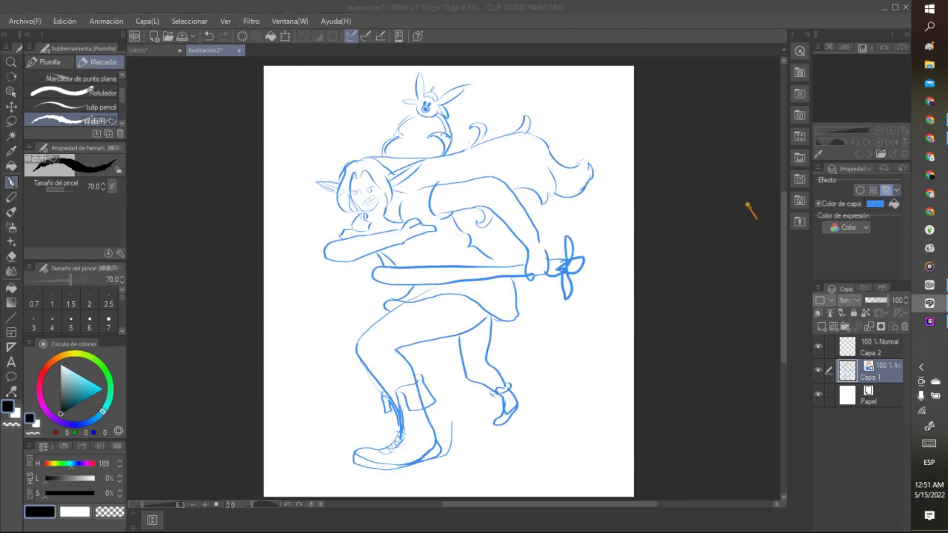
pyautogui.moveTo(482, 345); pyautogui.dragTo(540, 343)
pyautogui.click(552, 343)
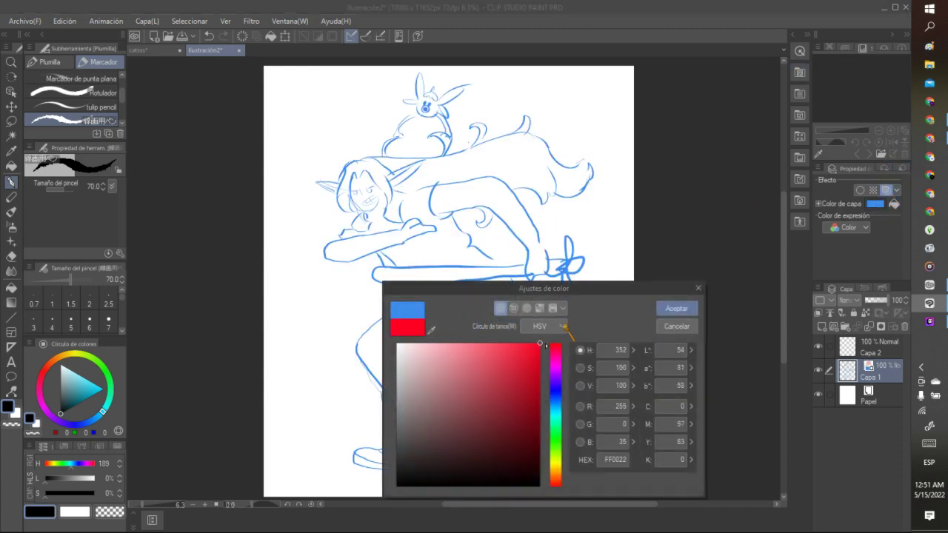
pyautogui.click(667, 302)
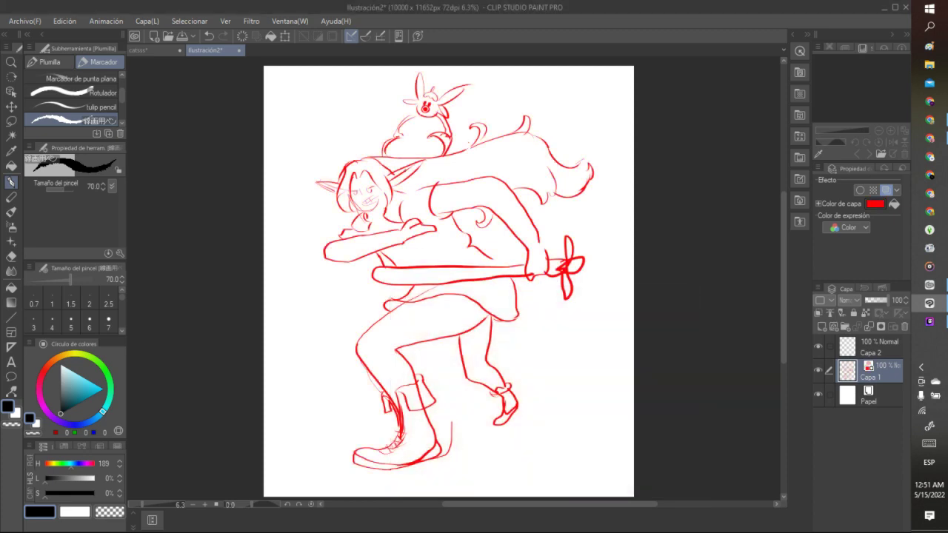
# Step: Set the sketch layer's layer colour to bright blue 008EFF
pyautogui.scroll(2, 371, 163)
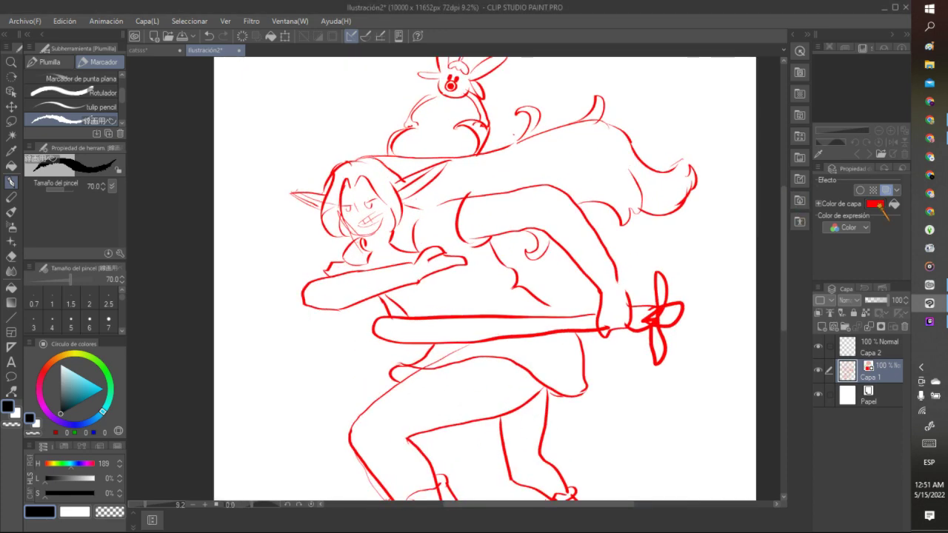
pyautogui.click(875, 205)
pyautogui.moveTo(555, 366); pyautogui.dragTo(559, 406)
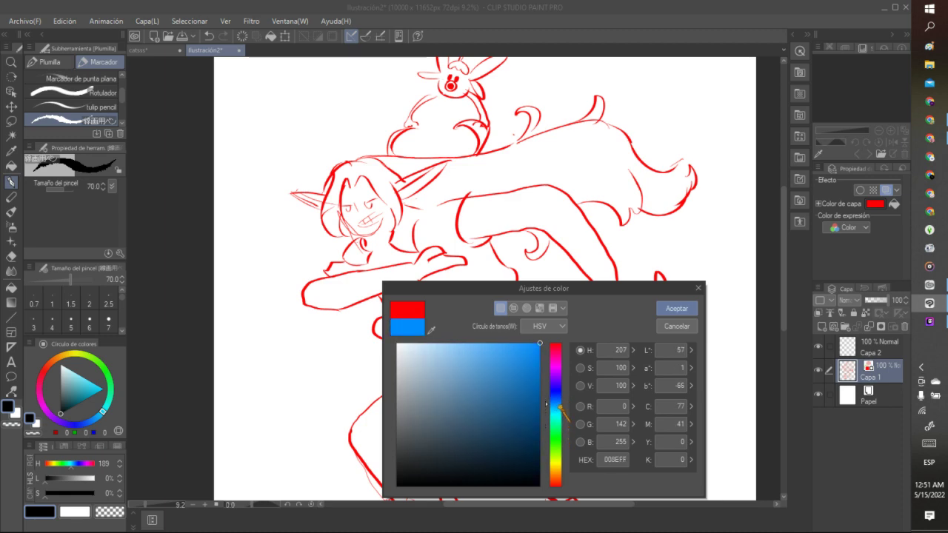
pyautogui.click(676, 308)
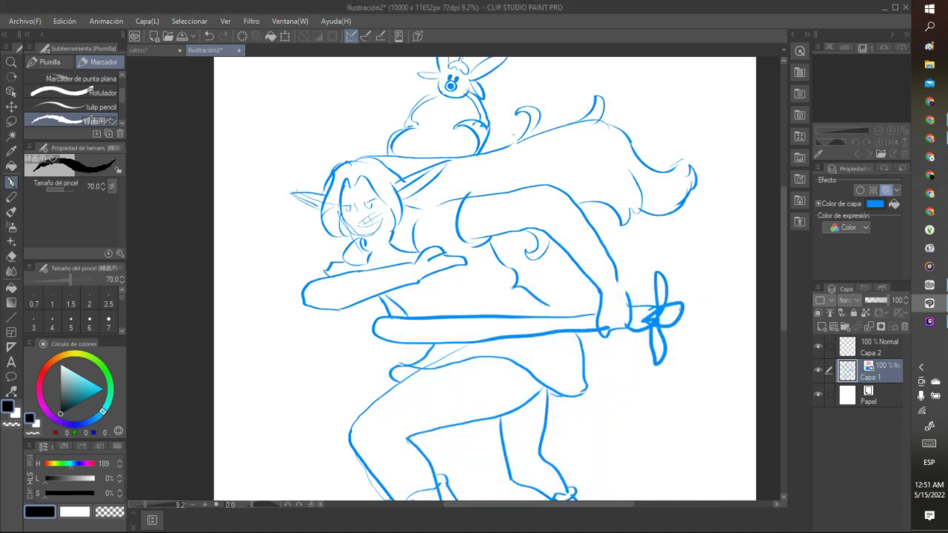
# Step: Set the sketch layer's layer colour to lighter blue 00B4FF and make the empty layer Capa 2 the active one
pyautogui.click(876, 204)
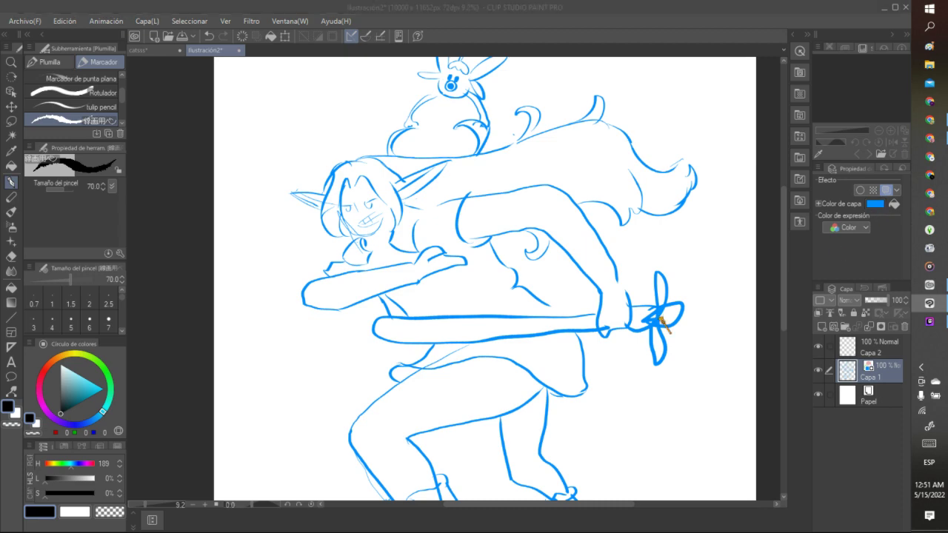
pyautogui.moveTo(557, 411); pyautogui.dragTo(557, 419)
pyautogui.click(676, 308)
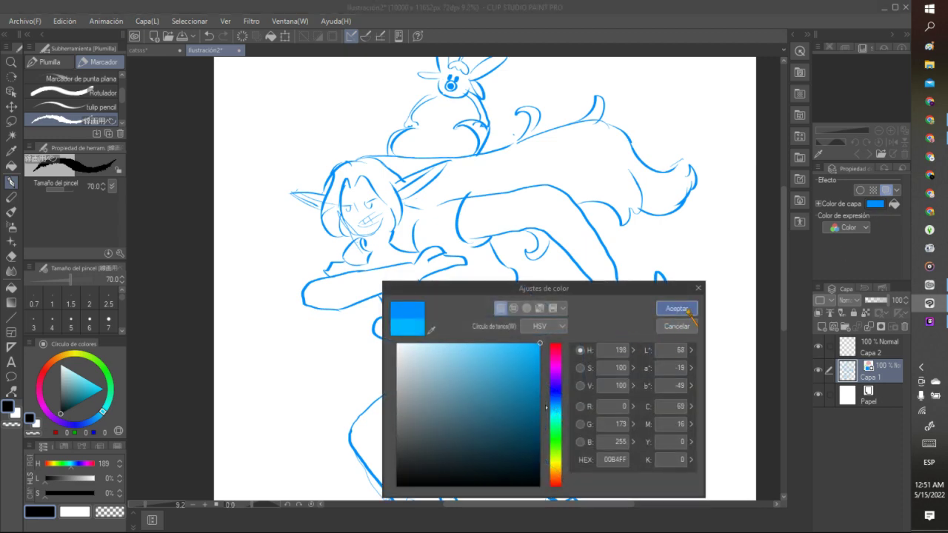
pyautogui.scroll(-3, 559, 147)
pyautogui.scroll(3, 546, 155)
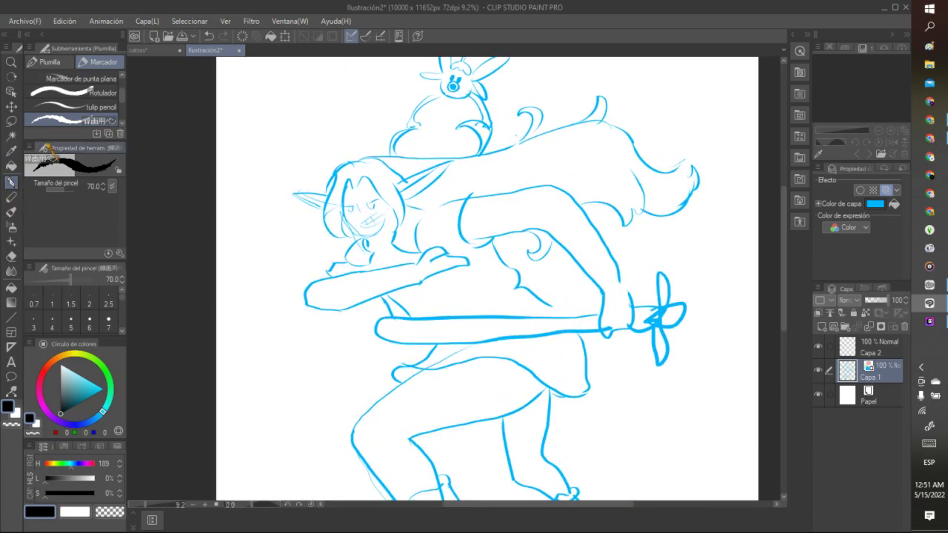
pyautogui.scroll(6, 347, 178)
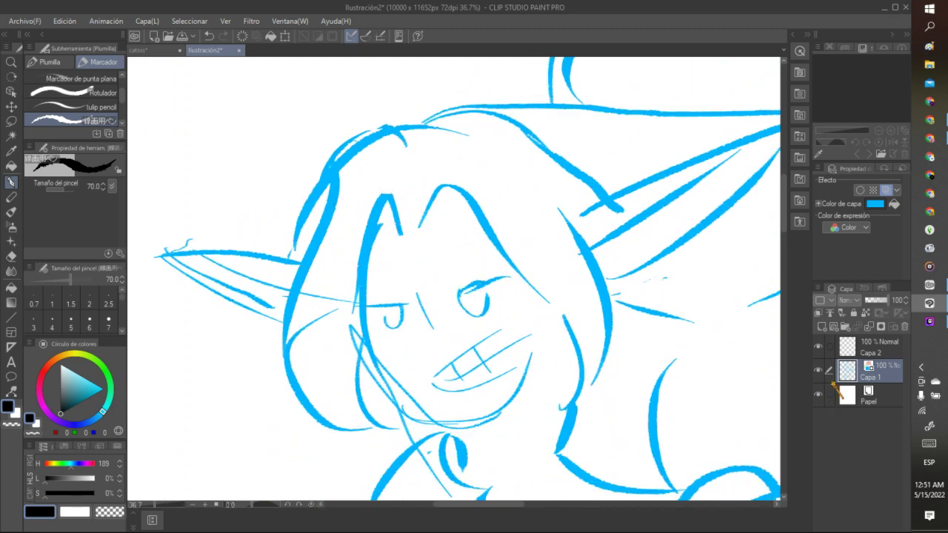
pyautogui.click(856, 357)
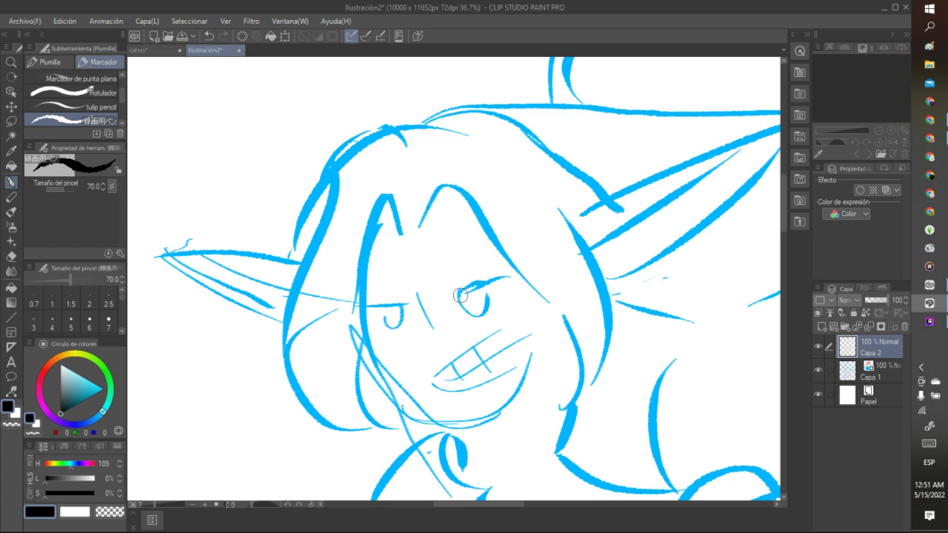
pyautogui.moveTo(485, 282)
pyautogui.mouseDown()
pyautogui.moveTo(457, 293)
pyautogui.moveTo(473, 316)
pyautogui.moveTo(488, 303)
pyautogui.moveTo(478, 281)
pyautogui.mouseUp()
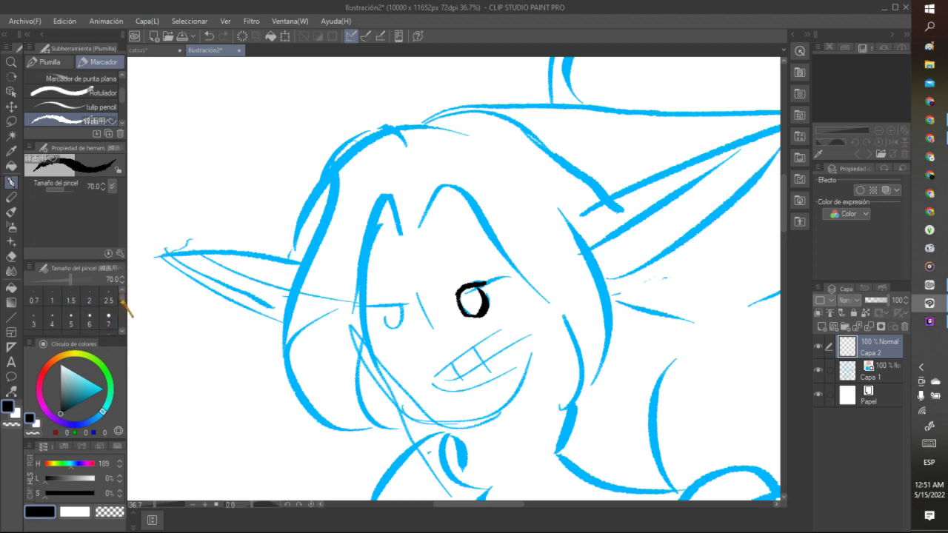
pyautogui.scroll(-2, 123, 310)
pyautogui.scroll(-2, 123, 309)
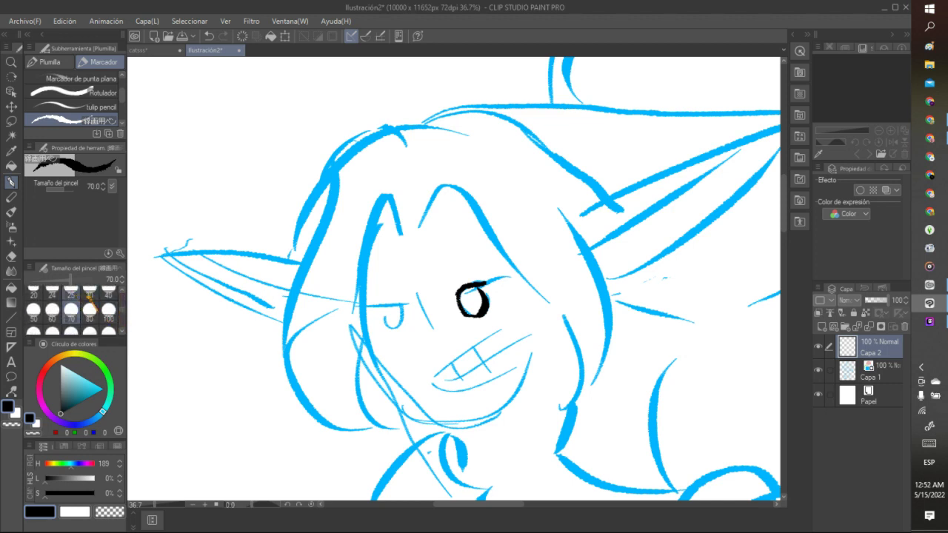
pyautogui.click(109, 294)
pyautogui.moveTo(396, 251)
pyautogui.mouseDown()
pyautogui.moveTo(409, 282)
pyautogui.moveTo(431, 278)
pyautogui.mouseUp()
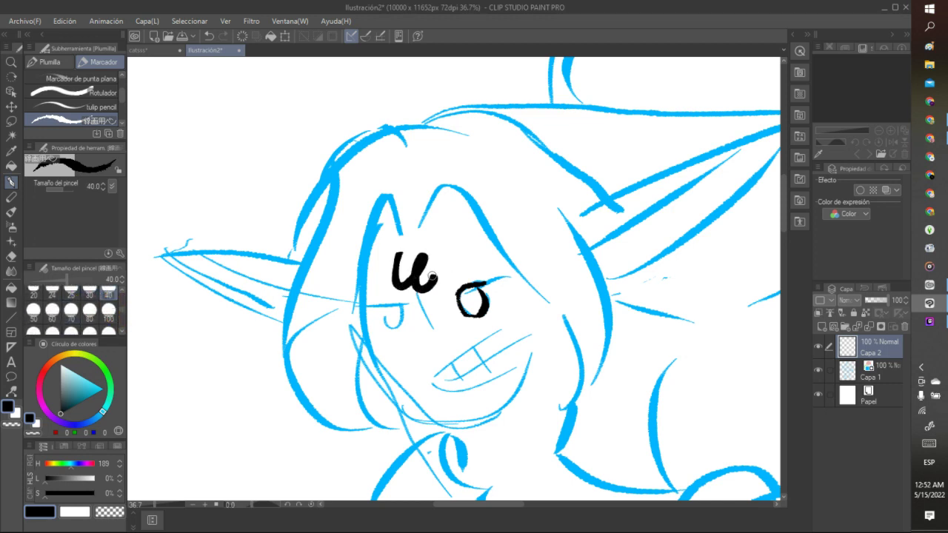
pyautogui.click(209, 36)
pyautogui.click(209, 36)
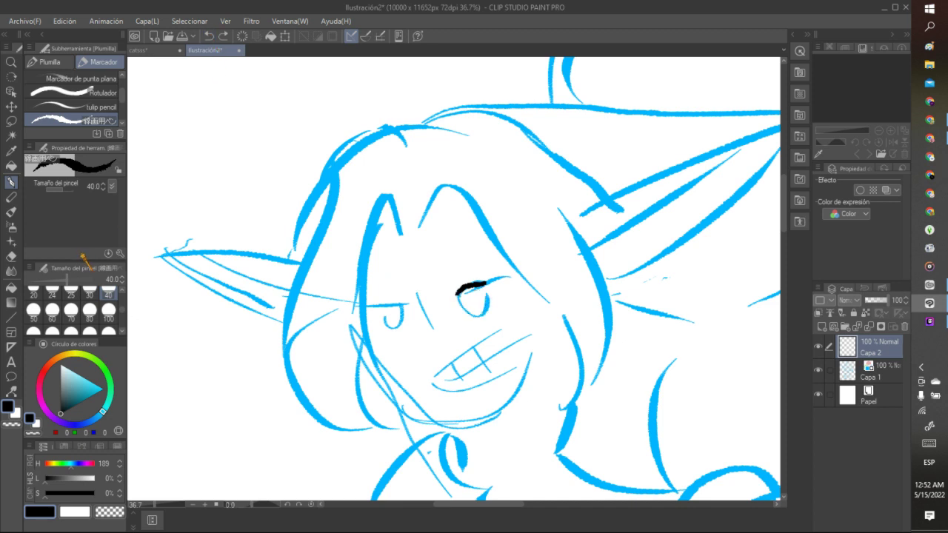
pyautogui.click(210, 35)
# Step: Ink both eyes over the sketch with brush size 25, including upper lids, lashes and under-eye lines
pyautogui.click(71, 294)
pyautogui.moveTo(388, 286)
pyautogui.mouseDown()
pyautogui.moveTo(461, 292)
pyautogui.moveTo(460, 305)
pyautogui.moveTo(480, 312)
pyautogui.moveTo(478, 288)
pyautogui.moveTo(454, 292)
pyautogui.moveTo(494, 283)
pyautogui.mouseUp()
pyautogui.click(210, 35)
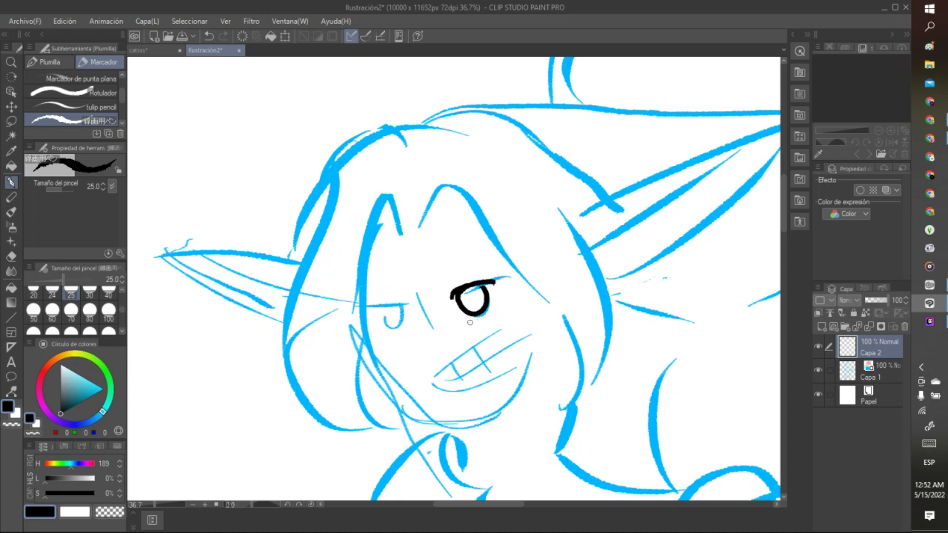
pyautogui.moveTo(469, 322)
pyautogui.mouseDown()
pyautogui.moveTo(505, 302)
pyautogui.moveTo(465, 275)
pyautogui.moveTo(478, 272)
pyautogui.mouseUp()
pyautogui.moveTo(405, 304)
pyautogui.mouseDown()
pyautogui.moveTo(380, 308)
pyautogui.moveTo(407, 322)
pyautogui.moveTo(403, 313)
pyautogui.moveTo(413, 337)
pyautogui.mouseUp()
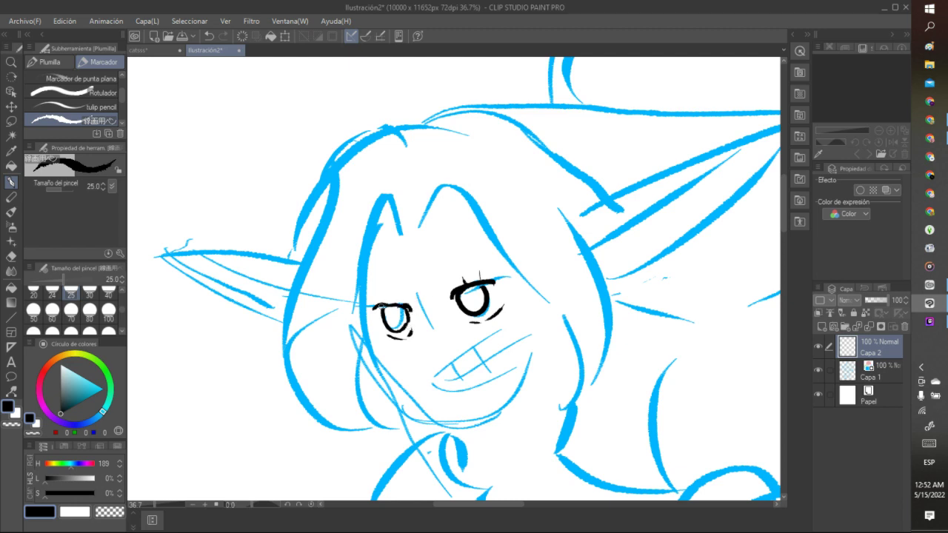
pyautogui.moveTo(382, 307)
pyautogui.mouseDown()
pyautogui.moveTo(376, 300)
pyautogui.moveTo(406, 298)
pyautogui.mouseUp()
pyautogui.click(818, 370)
pyautogui.click(818, 370)
# Step: Ink the thin nose line between the eyes and the jaw contour from the left cheek around the chin
pyautogui.moveTo(418, 297); pyautogui.dragTo(428, 326)
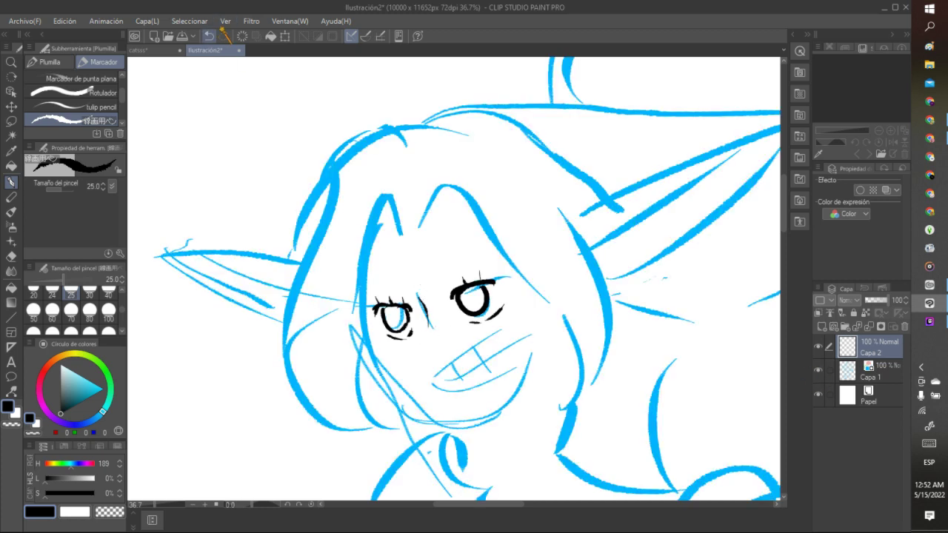
pyautogui.hotkey('ctrl', 'z')
pyautogui.moveTo(418, 296); pyautogui.dragTo(428, 330)
pyautogui.moveTo(372, 323)
pyautogui.mouseDown()
pyautogui.moveTo(396, 376)
pyautogui.moveTo(450, 411)
pyautogui.moveTo(513, 374)
pyautogui.mouseUp()
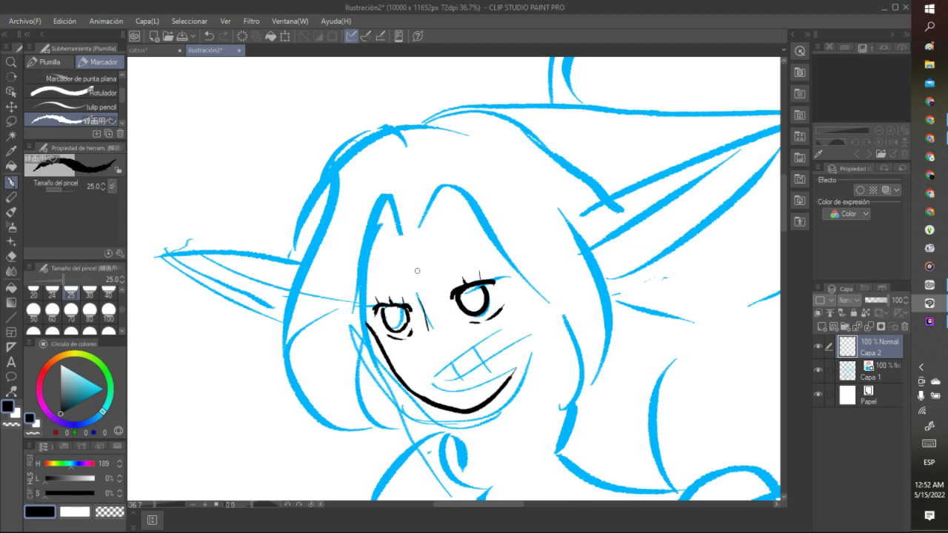
# Step: Ink the hair edges framing the forehead and face, ending the right strand in a curl beside the cheek
pyautogui.moveTo(420, 228)
pyautogui.mouseDown()
pyautogui.moveTo(442, 189)
pyautogui.moveTo(380, 220)
pyautogui.moveTo(453, 178)
pyautogui.moveTo(502, 265)
pyautogui.moveTo(532, 288)
pyautogui.mouseUp()
pyautogui.moveTo(486, 236)
pyautogui.mouseDown()
pyautogui.moveTo(503, 265)
pyautogui.moveTo(530, 284)
pyautogui.moveTo(533, 330)
pyautogui.mouseUp()
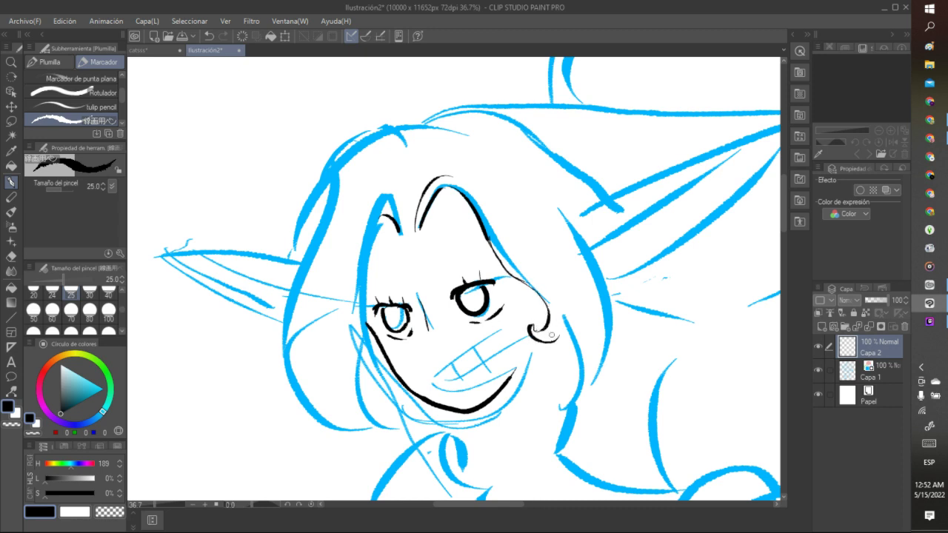
pyautogui.moveTo(556, 339); pyautogui.dragTo(561, 295)
pyautogui.moveTo(486, 238); pyautogui.dragTo(500, 264)
pyautogui.moveTo(384, 214)
pyautogui.mouseDown()
pyautogui.moveTo(363, 287)
pyautogui.moveTo(365, 257)
pyautogui.moveTo(358, 325)
pyautogui.mouseUp()
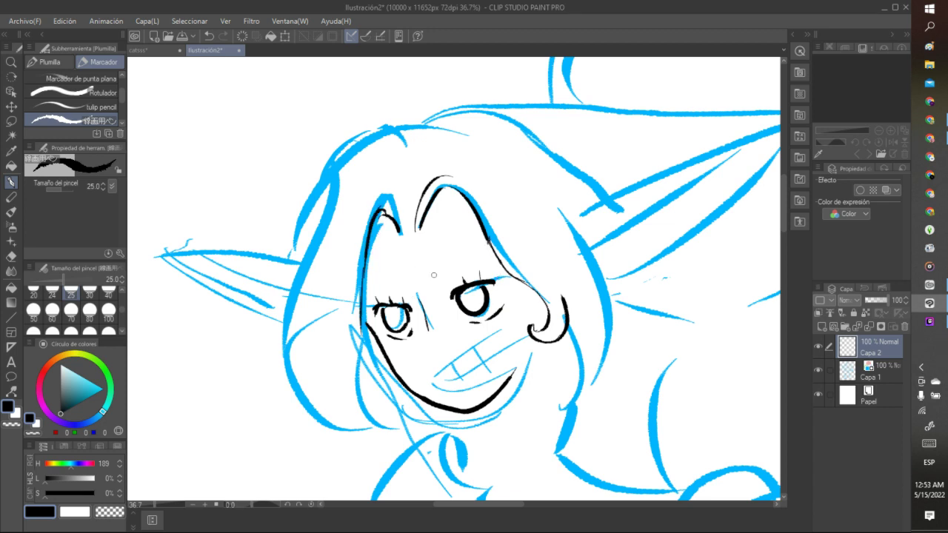
pyautogui.click(817, 370)
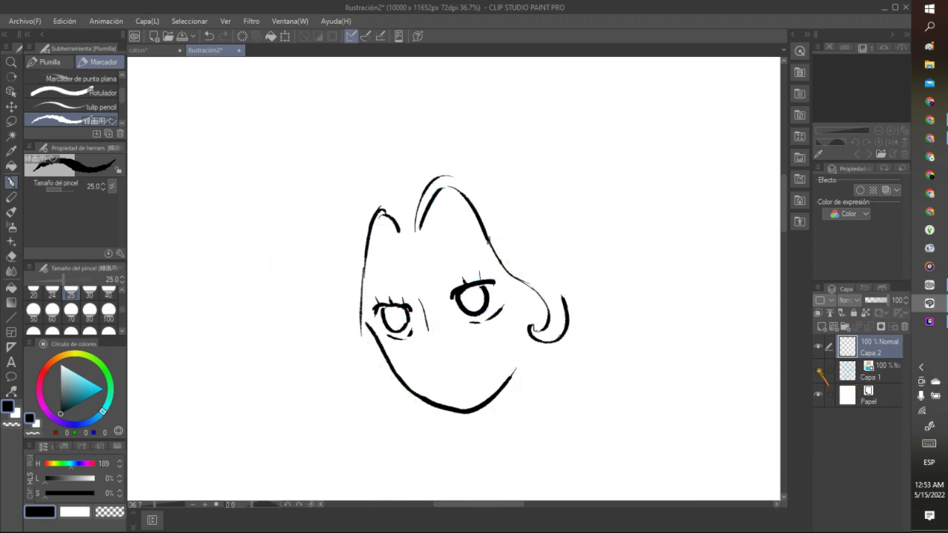
pyautogui.click(817, 371)
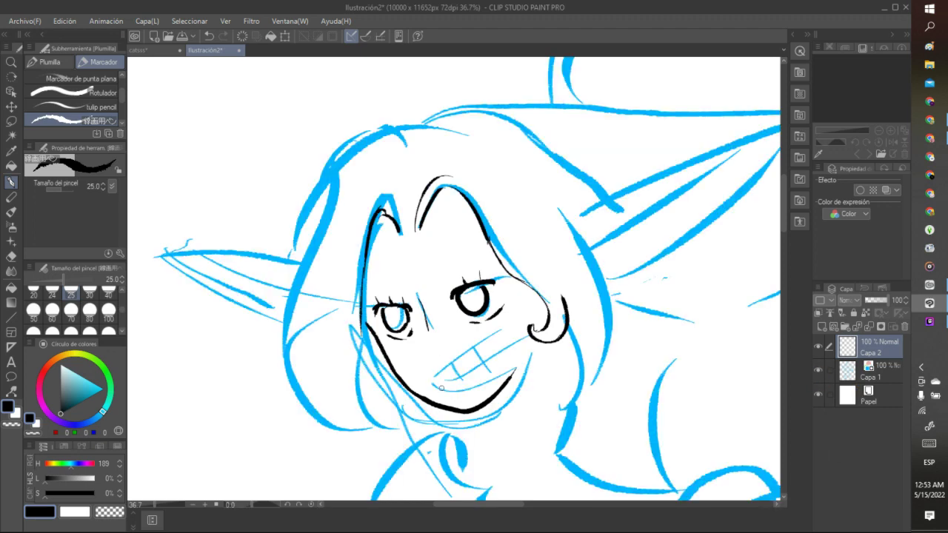
# Step: Ink the outline of the open slanted mouth with a line for the teeth inside it
pyautogui.moveTo(442, 388)
pyautogui.mouseDown()
pyautogui.moveTo(437, 376)
pyautogui.moveTo(494, 339)
pyautogui.moveTo(447, 389)
pyautogui.moveTo(475, 388)
pyautogui.moveTo(498, 373)
pyautogui.moveTo(503, 347)
pyautogui.mouseUp()
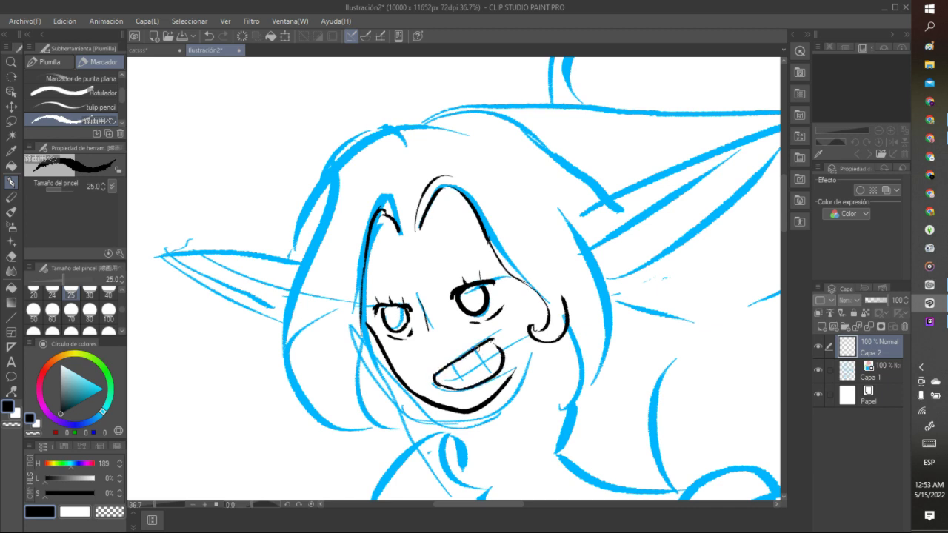
pyautogui.moveTo(441, 383); pyautogui.dragTo(471, 351)
pyautogui.moveTo(457, 385); pyautogui.dragTo(507, 355)
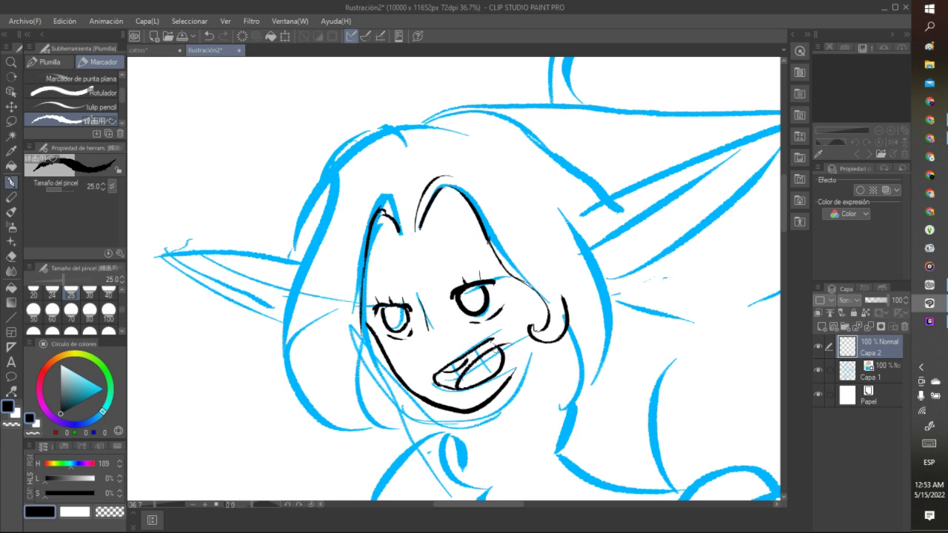
pyautogui.click(209, 36)
pyautogui.moveTo(457, 386); pyautogui.dragTo(501, 373)
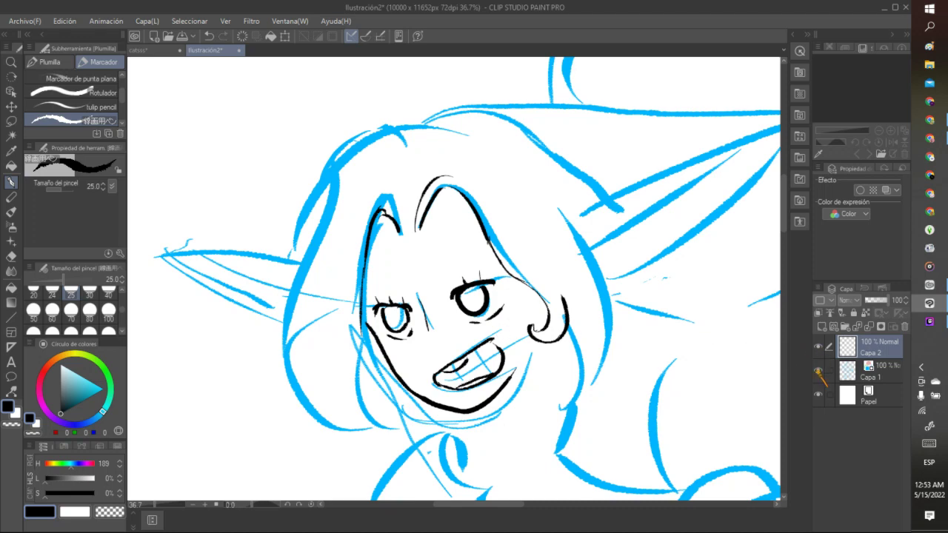
# Step: Fill the inside of the mouth with black, leaving a small gap at the upper left edge
pyautogui.click(817, 370)
pyautogui.click(818, 370)
pyautogui.moveTo(482, 340); pyautogui.dragTo(503, 355)
pyautogui.moveTo(438, 379)
pyautogui.mouseDown()
pyautogui.moveTo(498, 344)
pyautogui.moveTo(496, 367)
pyautogui.moveTo(455, 386)
pyautogui.moveTo(486, 366)
pyautogui.moveTo(480, 354)
pyautogui.mouseUp()
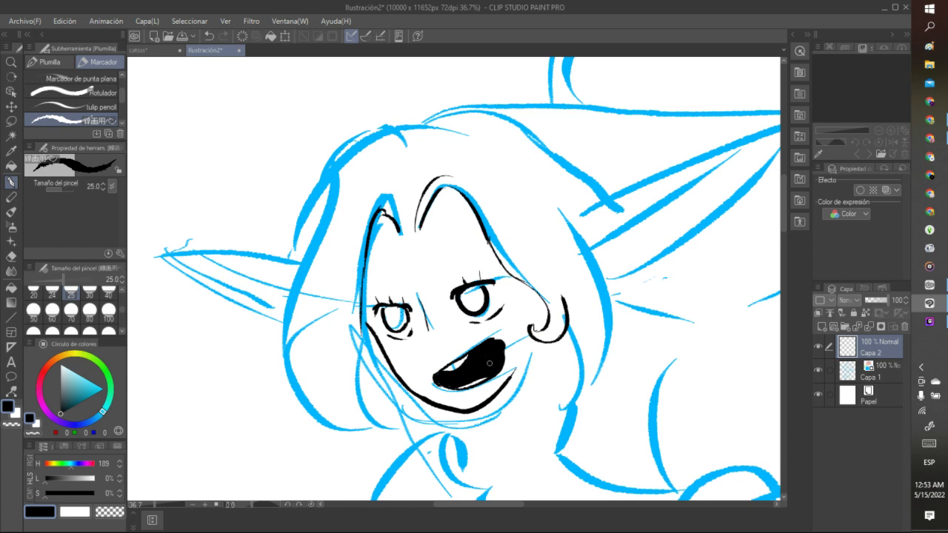
pyautogui.click(817, 370)
pyautogui.click(818, 370)
# Step: Ink inner strands at the forehead and the long outer hair locks from the crown down the left side of the face
pyautogui.moveTo(380, 213)
pyautogui.mouseDown()
pyautogui.moveTo(397, 232)
pyautogui.moveTo(459, 206)
pyautogui.moveTo(474, 216)
pyautogui.moveTo(464, 208)
pyautogui.mouseUp()
pyautogui.moveTo(400, 149); pyautogui.dragTo(350, 180)
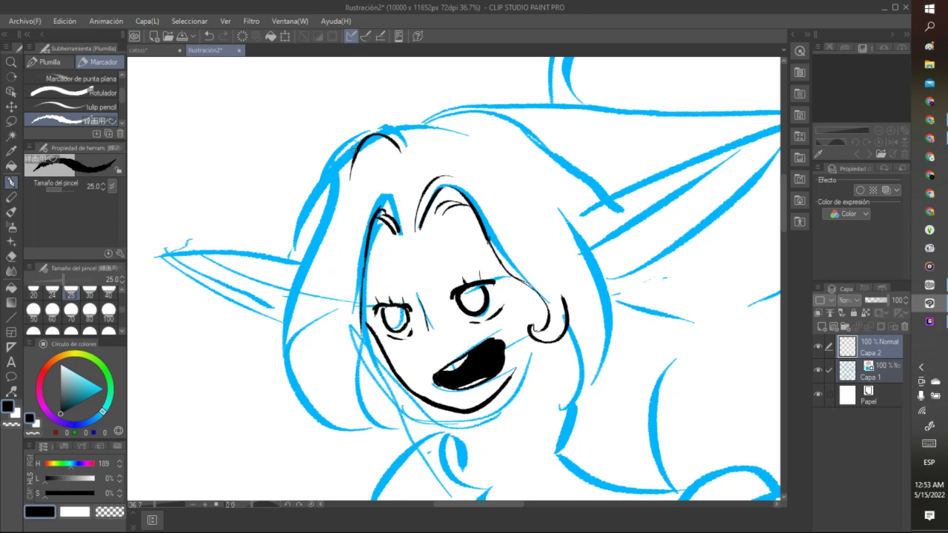
pyautogui.moveTo(372, 134)
pyautogui.mouseDown()
pyautogui.moveTo(339, 154)
pyautogui.moveTo(293, 275)
pyautogui.moveTo(259, 325)
pyautogui.moveTo(261, 383)
pyautogui.mouseUp()
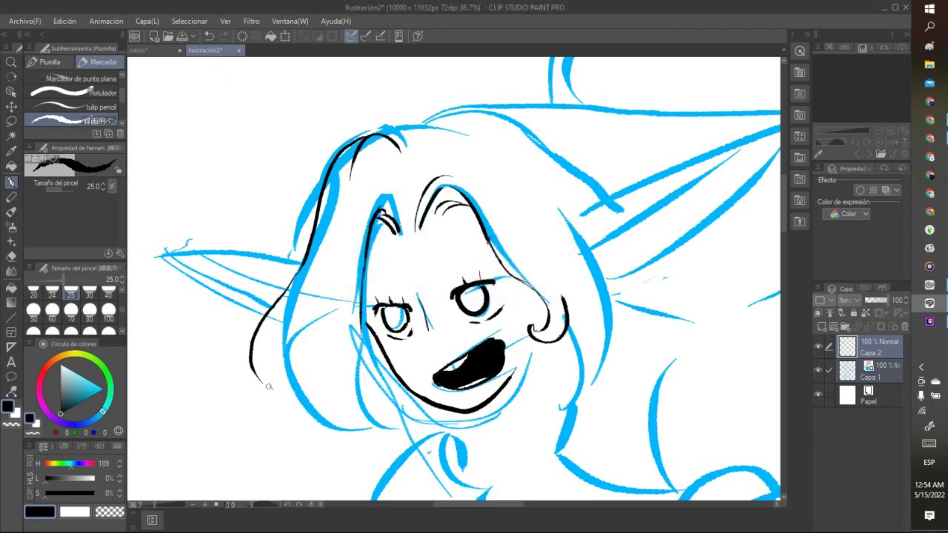
pyautogui.moveTo(268, 386)
pyautogui.mouseDown()
pyautogui.moveTo(256, 360)
pyautogui.moveTo(259, 330)
pyautogui.moveTo(290, 294)
pyautogui.moveTo(290, 376)
pyautogui.moveTo(341, 422)
pyautogui.mouseUp()
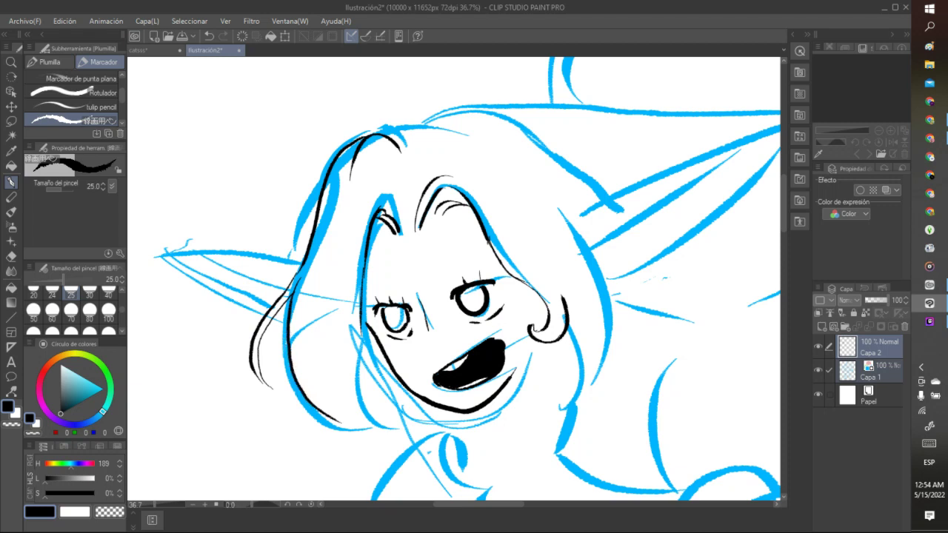
pyautogui.moveTo(308, 280)
pyautogui.mouseDown()
pyautogui.moveTo(312, 385)
pyautogui.moveTo(350, 423)
pyautogui.mouseUp()
pyautogui.moveTo(307, 287)
pyautogui.mouseDown()
pyautogui.moveTo(326, 391)
pyautogui.moveTo(354, 422)
pyautogui.moveTo(393, 426)
pyautogui.mouseUp()
pyautogui.moveTo(361, 325)
pyautogui.mouseDown()
pyautogui.moveTo(365, 348)
pyautogui.moveTo(401, 387)
pyautogui.moveTo(354, 376)
pyautogui.mouseUp()
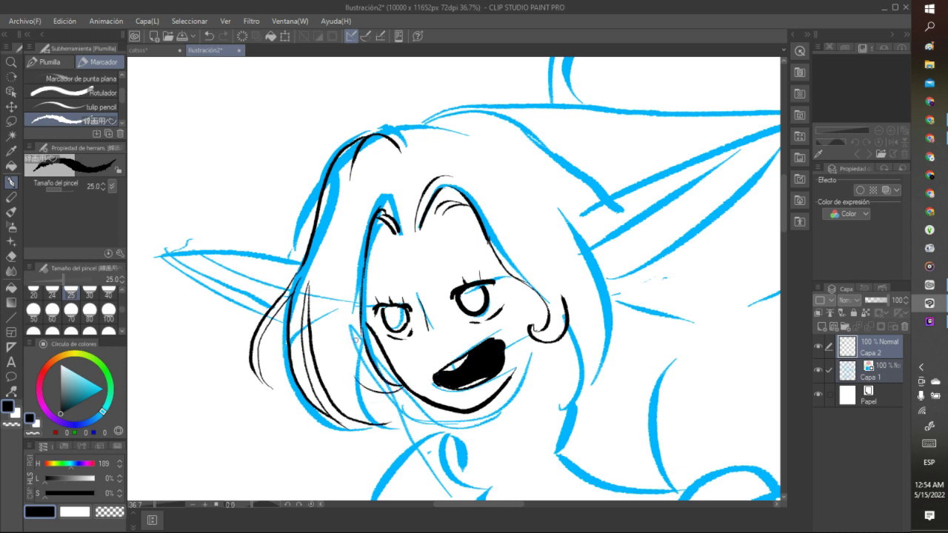
pyautogui.moveTo(392, 423)
pyautogui.mouseDown()
pyautogui.moveTo(406, 408)
pyautogui.moveTo(362, 388)
pyautogui.moveTo(357, 363)
pyautogui.mouseUp()
# Step: Ink the hair locks on the right side of the head and small curls beside both cheeks
pyautogui.moveTo(562, 329)
pyautogui.mouseDown()
pyautogui.moveTo(569, 378)
pyautogui.moveTo(542, 398)
pyautogui.moveTo(559, 406)
pyautogui.moveTo(580, 310)
pyautogui.mouseUp()
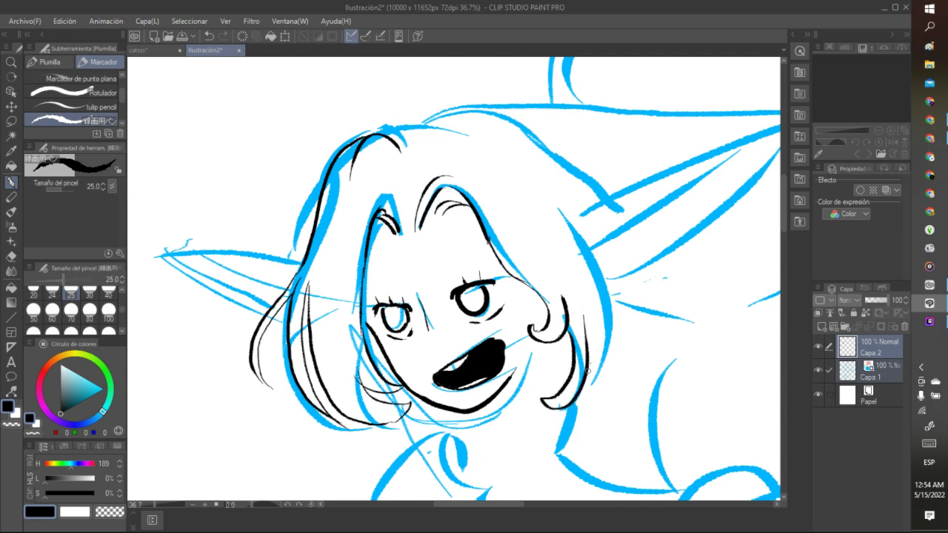
pyautogui.moveTo(587, 369)
pyautogui.mouseDown()
pyautogui.moveTo(603, 329)
pyautogui.moveTo(574, 244)
pyautogui.mouseUp()
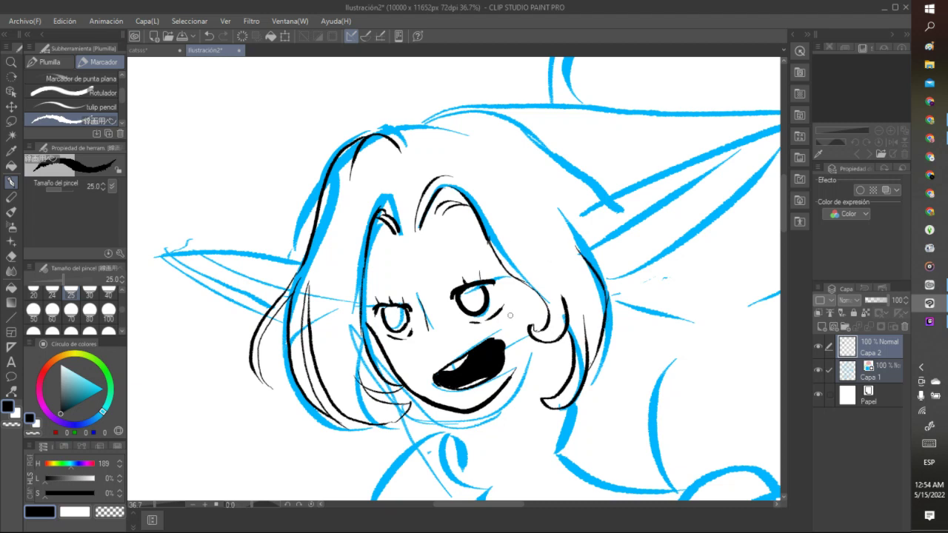
pyautogui.moveTo(523, 283)
pyautogui.mouseDown()
pyautogui.moveTo(522, 308)
pyautogui.moveTo(514, 308)
pyautogui.moveTo(543, 306)
pyautogui.mouseUp()
pyautogui.moveTo(384, 344)
pyautogui.mouseDown()
pyautogui.moveTo(394, 350)
pyautogui.moveTo(389, 361)
pyautogui.moveTo(374, 355)
pyautogui.mouseUp()
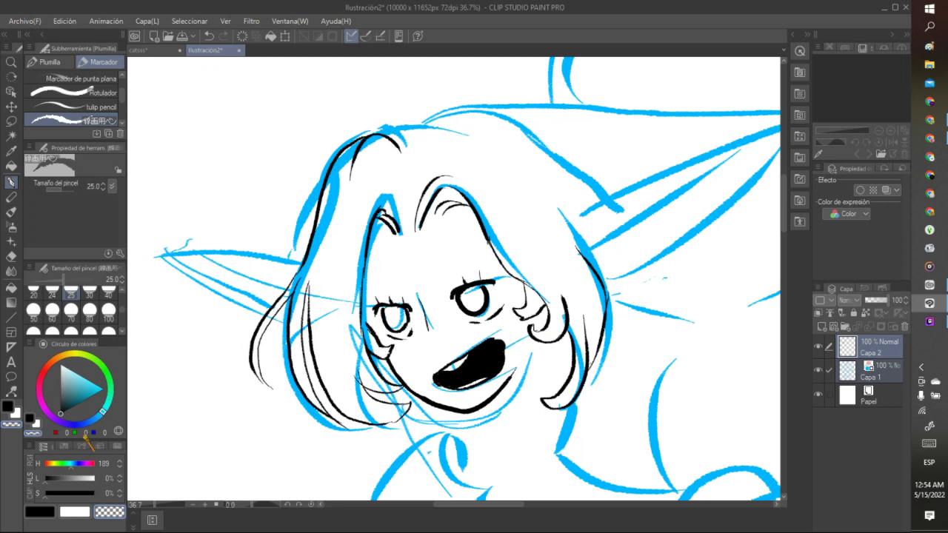
pyautogui.click(39, 511)
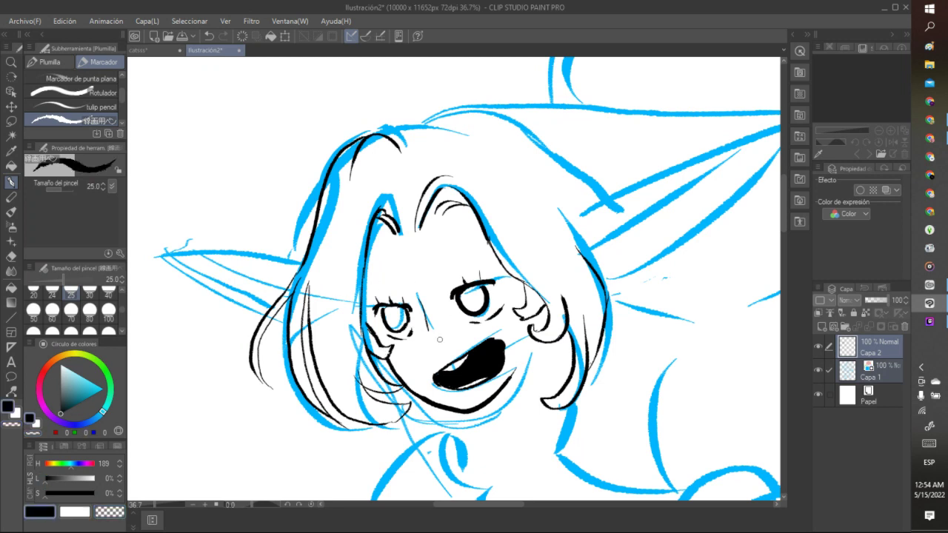
# Step: Add a small nose mark, fill both irises with black around a light centre, and check the face without the sketch
pyautogui.moveTo(442, 341); pyautogui.dragTo(452, 333)
pyautogui.moveTo(391, 306)
pyautogui.mouseDown()
pyautogui.moveTo(392, 325)
pyautogui.moveTo(402, 310)
pyautogui.moveTo(405, 323)
pyautogui.moveTo(392, 330)
pyautogui.moveTo(388, 308)
pyautogui.mouseUp()
pyautogui.moveTo(460, 297)
pyautogui.mouseDown()
pyautogui.moveTo(476, 307)
pyautogui.moveTo(478, 289)
pyautogui.moveTo(480, 301)
pyautogui.moveTo(473, 289)
pyautogui.moveTo(464, 305)
pyautogui.moveTo(473, 310)
pyautogui.mouseUp()
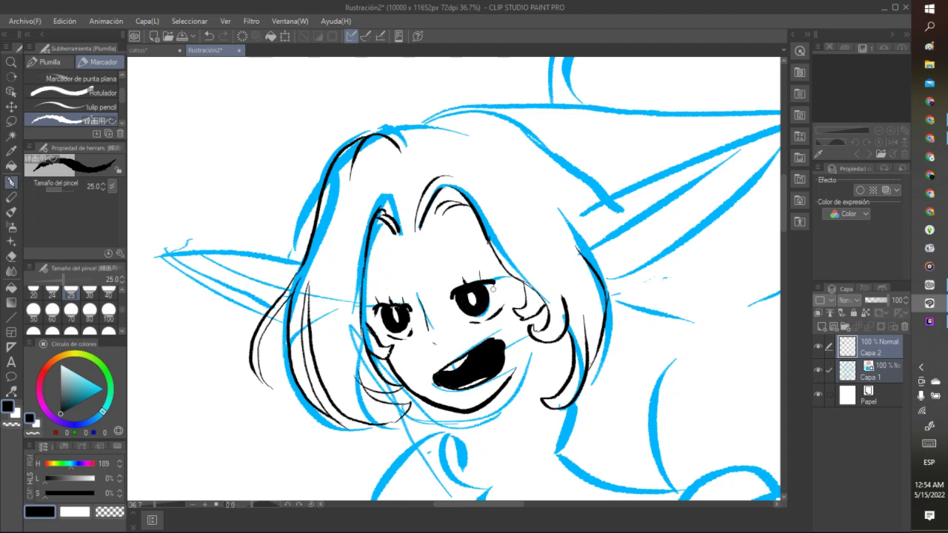
pyautogui.moveTo(386, 311); pyautogui.dragTo(400, 308)
pyautogui.scroll(-6, 426, 260)
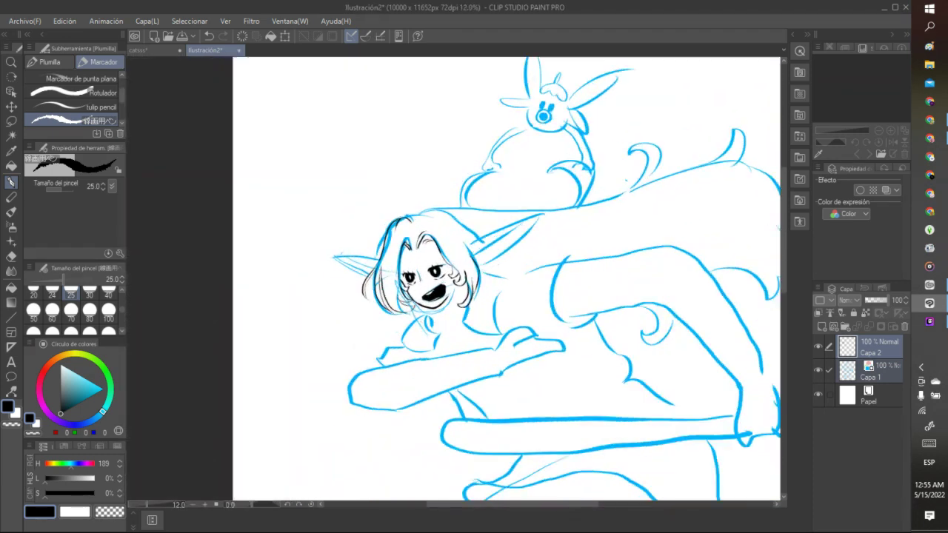
pyautogui.click(817, 370)
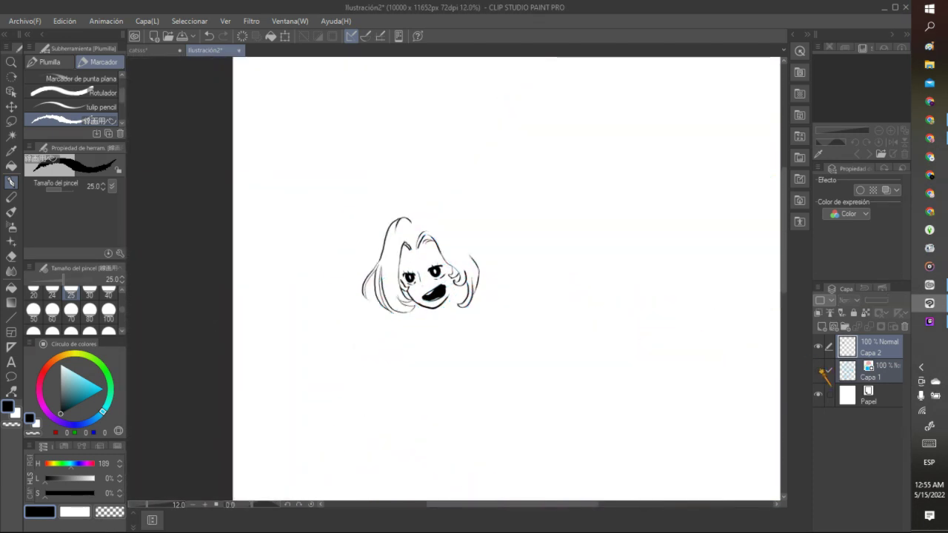
pyautogui.click(818, 369)
# Step: Ink the outlines of both pointed ears, drawing them slightly shorter than in the sketch
pyautogui.scroll(3, 481, 200)
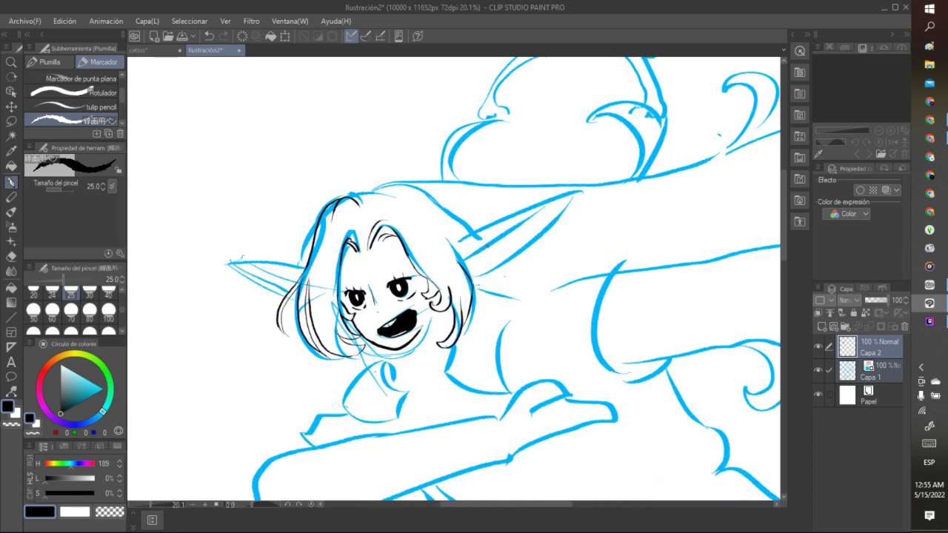
pyautogui.moveTo(455, 240)
pyautogui.mouseDown()
pyautogui.moveTo(554, 195)
pyautogui.moveTo(485, 272)
pyautogui.mouseUp()
pyautogui.click(208, 36)
pyautogui.moveTo(454, 243)
pyautogui.mouseDown()
pyautogui.moveTo(542, 215)
pyautogui.moveTo(473, 283)
pyautogui.mouseUp()
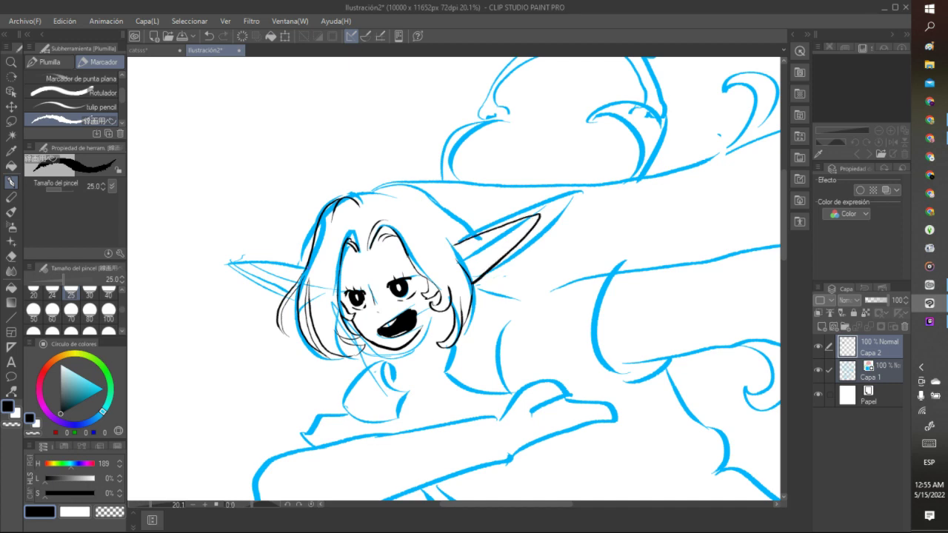
pyautogui.moveTo(305, 266)
pyautogui.mouseDown()
pyautogui.moveTo(246, 268)
pyautogui.moveTo(288, 295)
pyautogui.mouseUp()
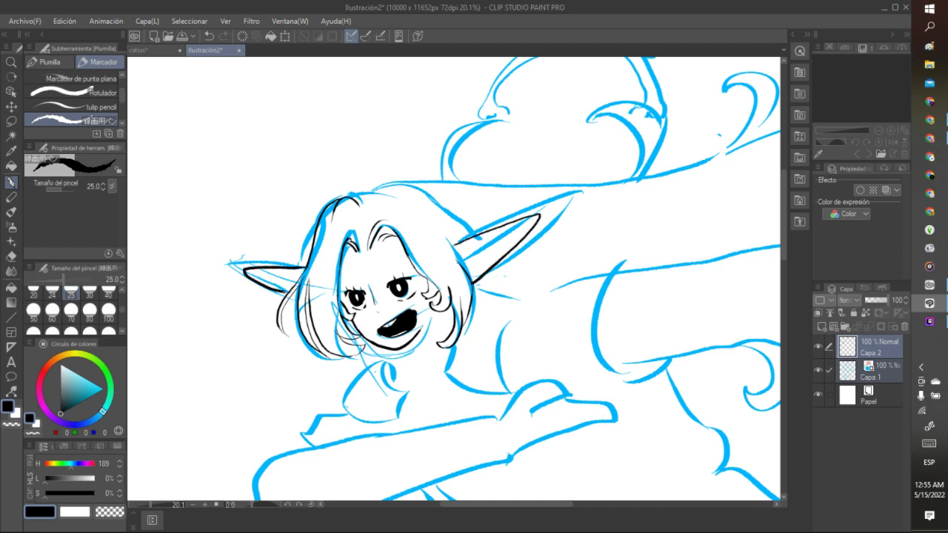
# Step: Undo the left ear outline, redraw it shorter, and ink the inner fold where the right ear meets the hair
pyautogui.click(210, 35)
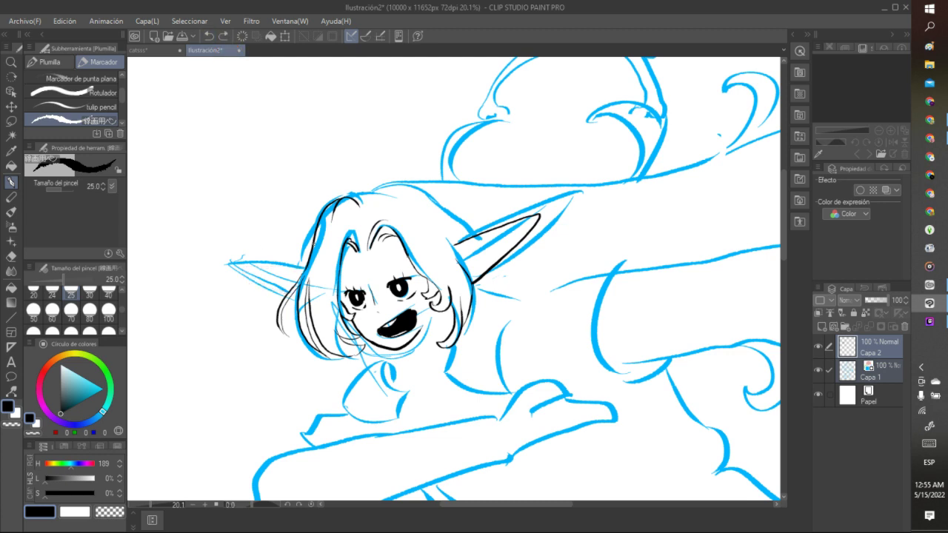
pyautogui.moveTo(307, 268)
pyautogui.mouseDown()
pyautogui.moveTo(253, 271)
pyautogui.moveTo(273, 284)
pyautogui.mouseUp()
pyautogui.moveTo(450, 239)
pyautogui.mouseDown()
pyautogui.moveTo(478, 253)
pyautogui.moveTo(480, 241)
pyautogui.moveTo(474, 250)
pyautogui.mouseUp()
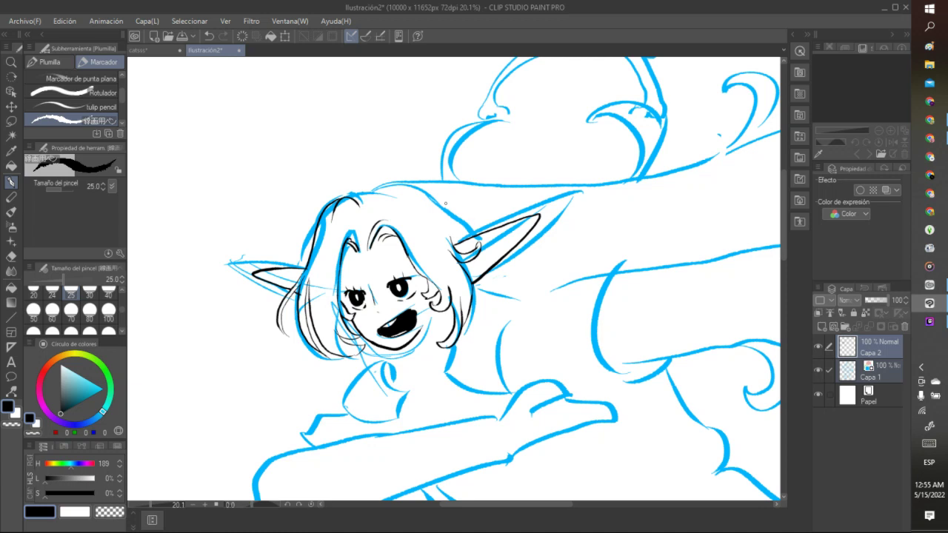
# Step: Ink the crown of the hair, the line running back from it, and the curled shapes above the back, saving the file
pyautogui.moveTo(362, 205)
pyautogui.mouseDown()
pyautogui.moveTo(392, 188)
pyautogui.moveTo(419, 201)
pyautogui.moveTo(469, 184)
pyautogui.moveTo(529, 183)
pyautogui.mouseUp()
pyautogui.moveTo(442, 181); pyautogui.dragTo(478, 124)
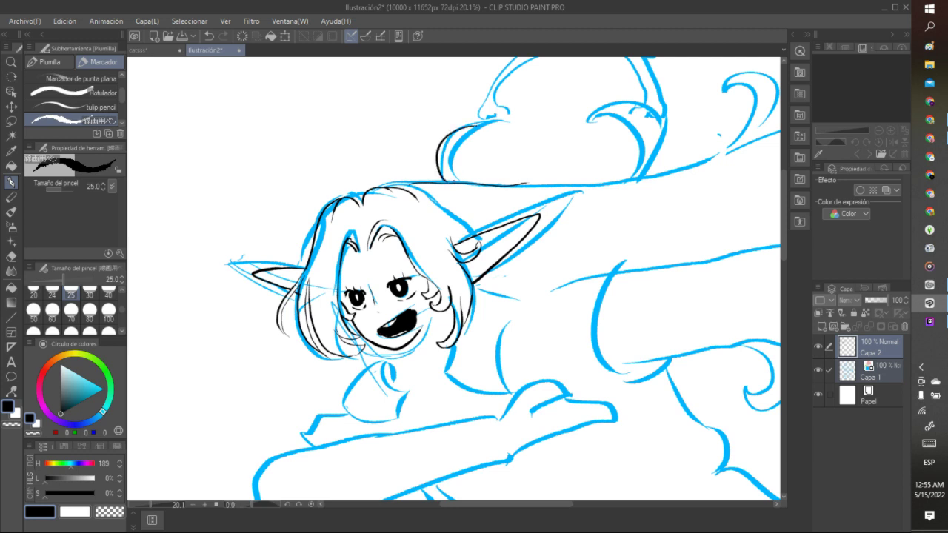
pyautogui.moveTo(452, 179); pyautogui.dragTo(489, 136)
pyautogui.hotkey('ctrl', 's')
pyautogui.moveTo(489, 137)
pyautogui.mouseDown()
pyautogui.moveTo(493, 146)
pyautogui.moveTo(510, 142)
pyautogui.moveTo(511, 127)
pyautogui.mouseUp()
pyautogui.moveTo(597, 137)
pyautogui.mouseDown()
pyautogui.moveTo(638, 140)
pyautogui.moveTo(638, 176)
pyautogui.mouseUp()
pyautogui.moveTo(610, 113); pyautogui.dragTo(664, 134)
pyautogui.moveTo(591, 139)
pyautogui.mouseDown()
pyautogui.moveTo(619, 108)
pyautogui.moveTo(649, 108)
pyautogui.mouseUp()
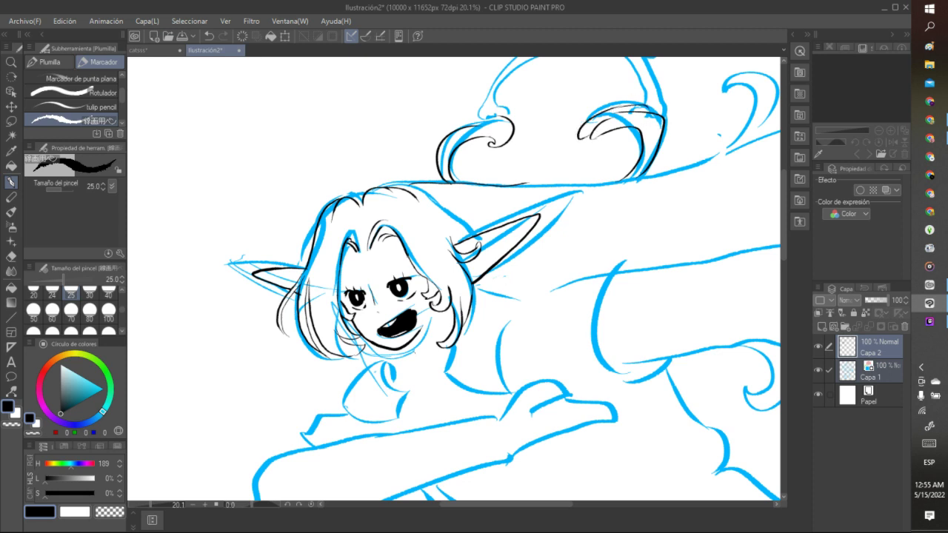
# Step: Ink the neck and collar below the chin and a hair strand behind the jaw on the right side
pyautogui.moveTo(406, 348); pyautogui.dragTo(411, 360)
pyautogui.hotkey('ctrl', 'z')
pyautogui.moveTo(387, 351)
pyautogui.mouseDown()
pyautogui.moveTo(380, 372)
pyautogui.moveTo(411, 402)
pyautogui.moveTo(405, 394)
pyautogui.moveTo(385, 426)
pyautogui.moveTo(351, 401)
pyautogui.moveTo(349, 410)
pyautogui.moveTo(381, 347)
pyautogui.mouseUp()
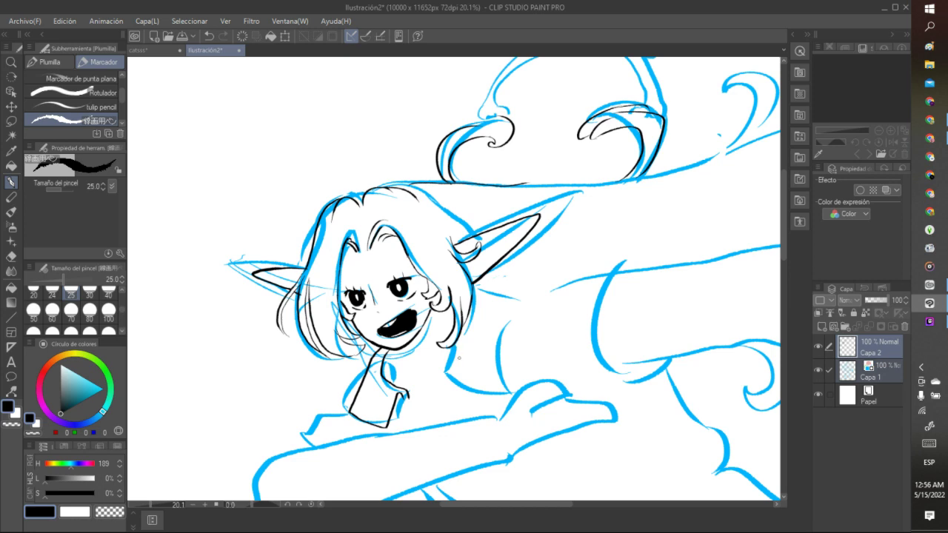
pyautogui.moveTo(453, 327); pyautogui.dragTo(444, 370)
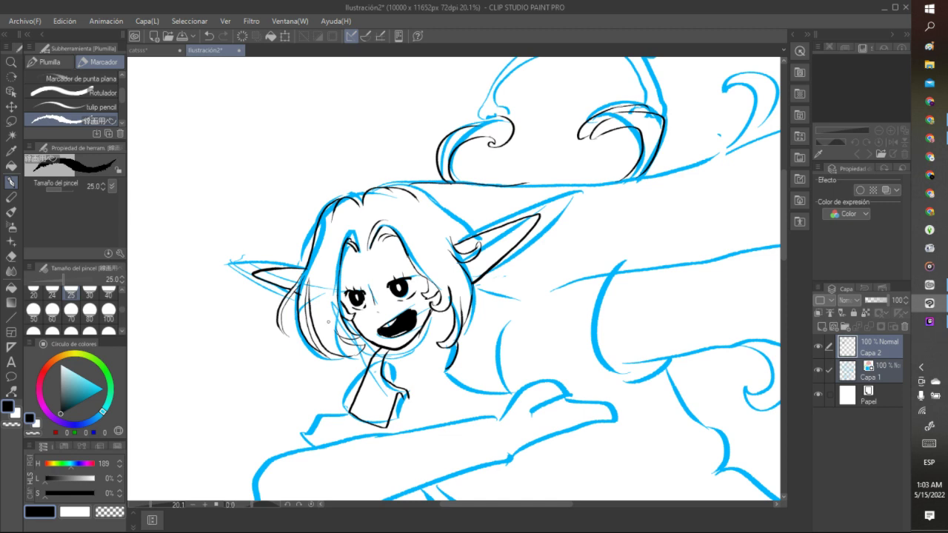
pyautogui.press('XF86AudioRaiseVolume')
pyautogui.press('XF86AudioRaiseVolume')
pyautogui.press('XF86AudioRaiseVolume')
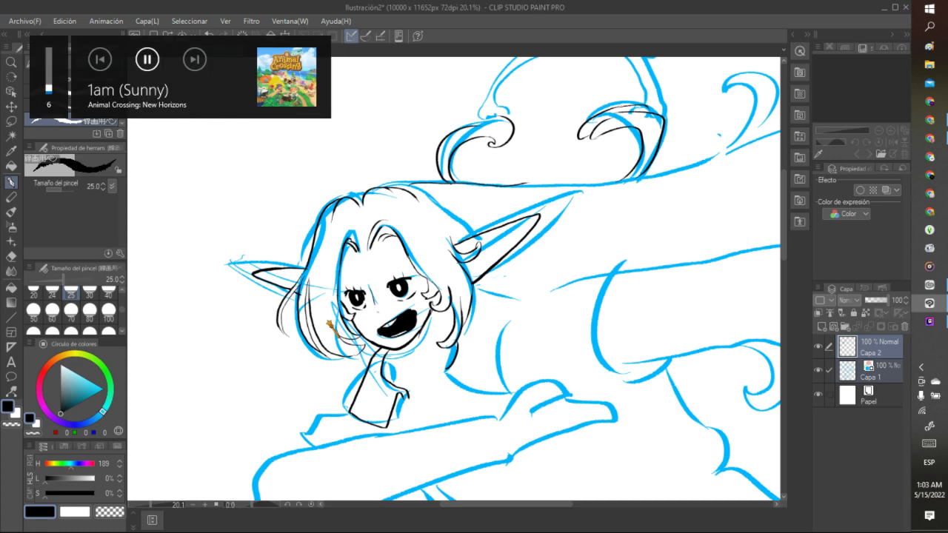
pyautogui.press('XF86AudioRaiseVolume')
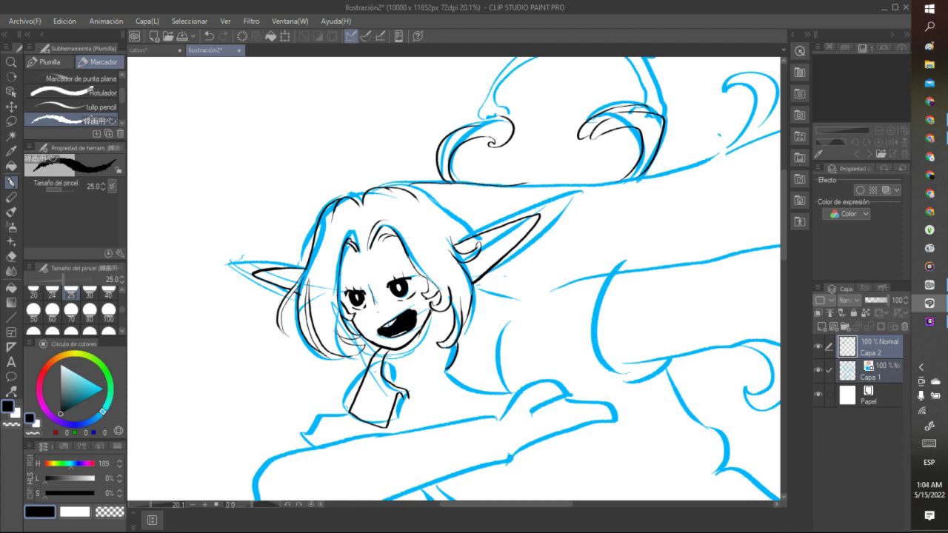
pyautogui.press('XF86AudioLowerVolume')
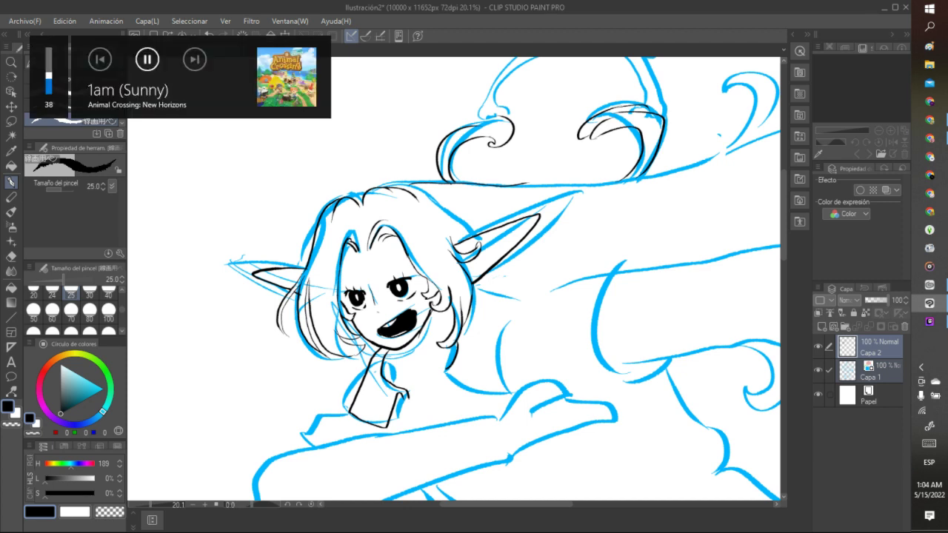
pyautogui.press('XF86AudioLowerVolume')
pyautogui.press('XF86AudioLowerVolume')
pyautogui.press('XF86AudioLowerVolume')
pyautogui.press('XF86AudioLowerVolume')
pyautogui.press('XF86AudioLowerVolume')
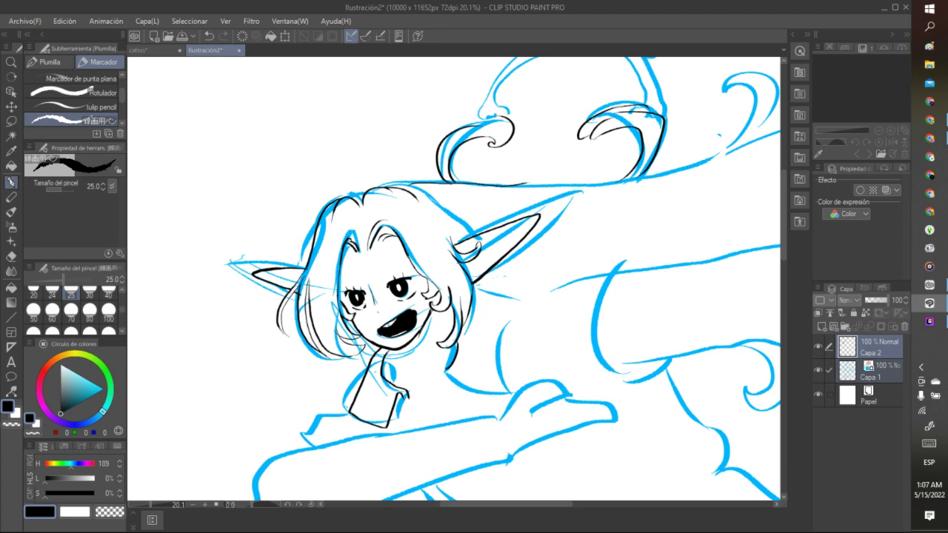
# Step: Lasso-select the sketched body, ponytail, sword, legs and the figure on top, leaving Link's head outside the selection
pyautogui.scroll(-10, 482, 163)
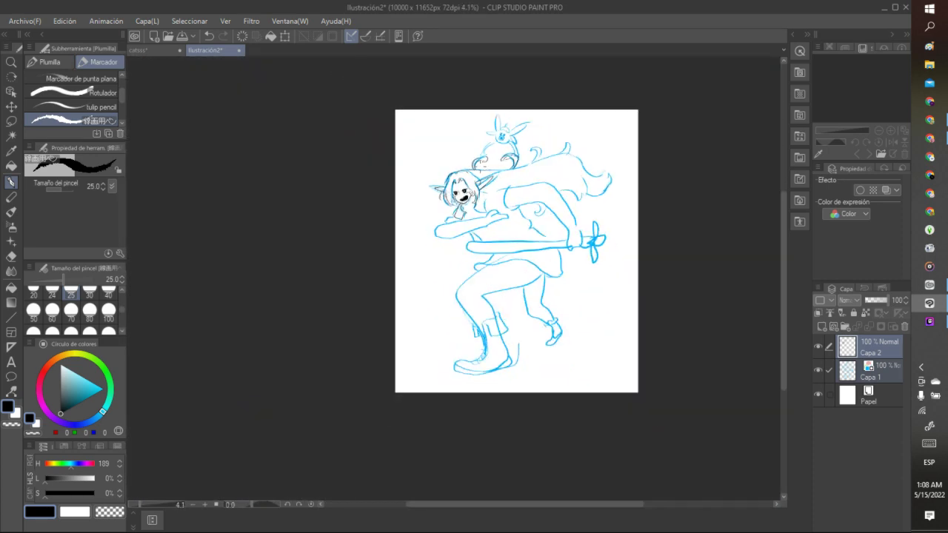
pyautogui.scroll(2, 508, 169)
pyautogui.scroll(4, 495, 146)
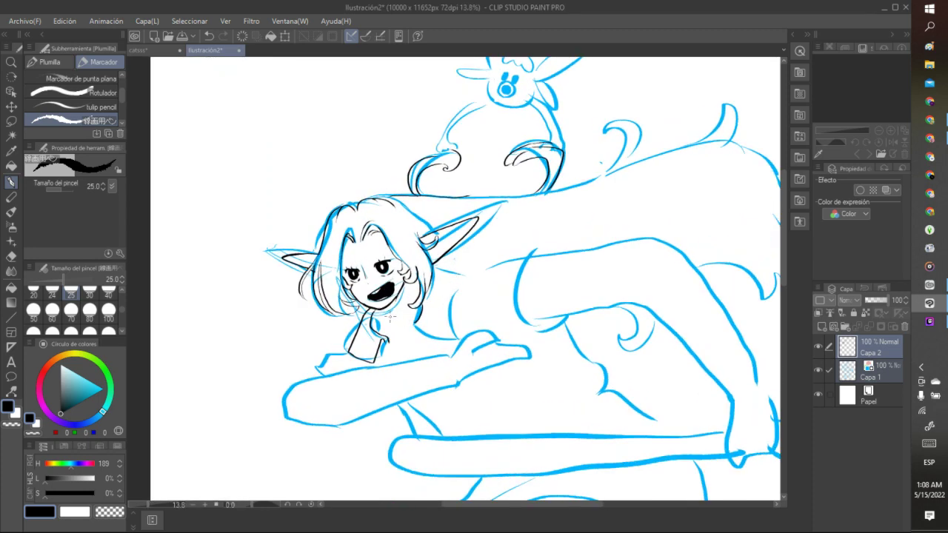
pyautogui.scroll(-6, 409, 318)
pyautogui.scroll(2, 416, 379)
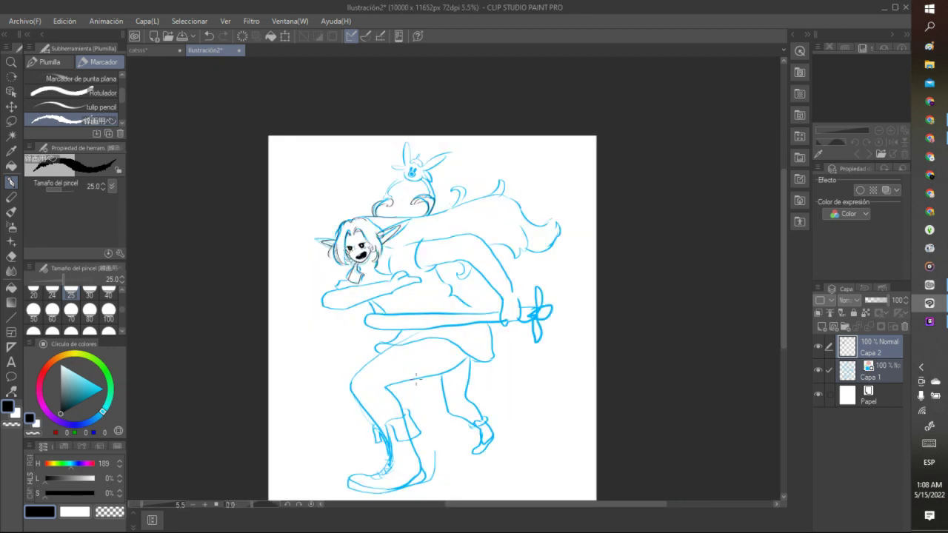
pyautogui.scroll(-2, 414, 392)
pyautogui.scroll(2, 411, 413)
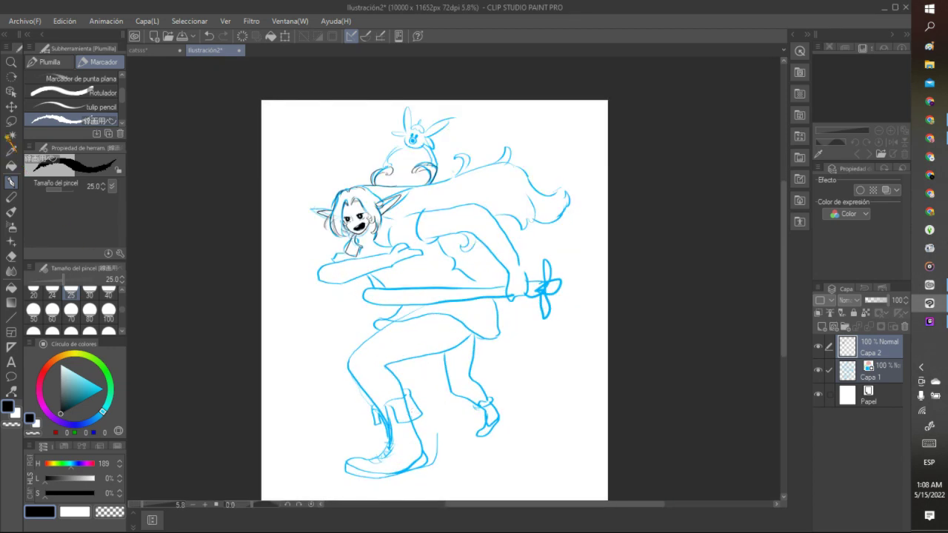
pyautogui.press('m')
pyautogui.moveTo(388, 175)
pyautogui.mouseDown()
pyautogui.moveTo(374, 181)
pyautogui.moveTo(385, 176)
pyautogui.mouseUp()
pyautogui.click(408, 191)
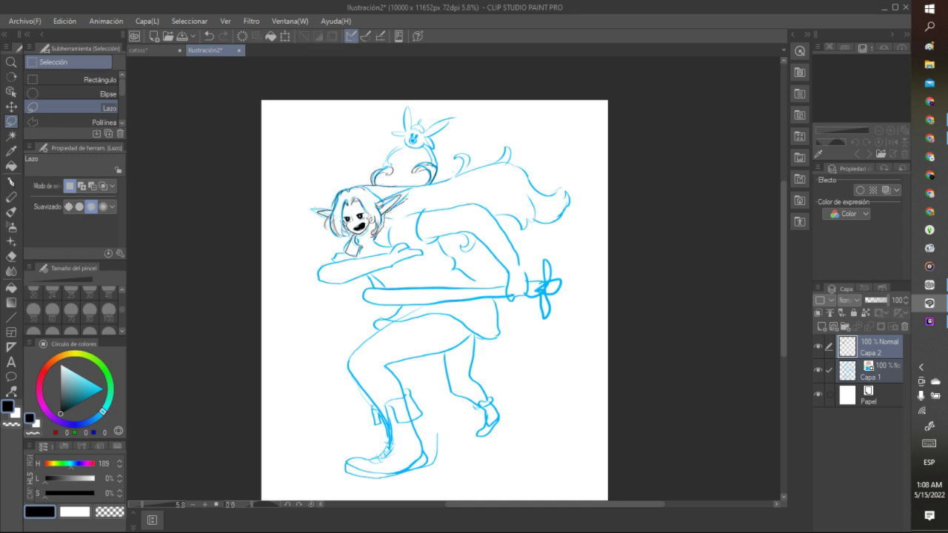
pyautogui.moveTo(358, 230)
pyautogui.mouseDown()
pyautogui.moveTo(403, 200)
pyautogui.moveTo(363, 236)
pyautogui.moveTo(370, 251)
pyautogui.moveTo(312, 252)
pyautogui.moveTo(318, 426)
pyautogui.moveTo(370, 494)
pyautogui.moveTo(544, 437)
pyautogui.moveTo(587, 217)
pyautogui.moveTo(524, 141)
pyautogui.moveTo(402, 90)
pyautogui.moveTo(366, 119)
pyautogui.moveTo(360, 139)
pyautogui.moveTo(435, 97)
pyautogui.moveTo(459, 113)
pyautogui.moveTo(462, 140)
pyautogui.moveTo(445, 160)
pyautogui.moveTo(400, 159)
pyautogui.moveTo(363, 175)
pyautogui.moveTo(401, 183)
pyautogui.moveTo(408, 198)
pyautogui.mouseUp()
pyautogui.click(403, 226)
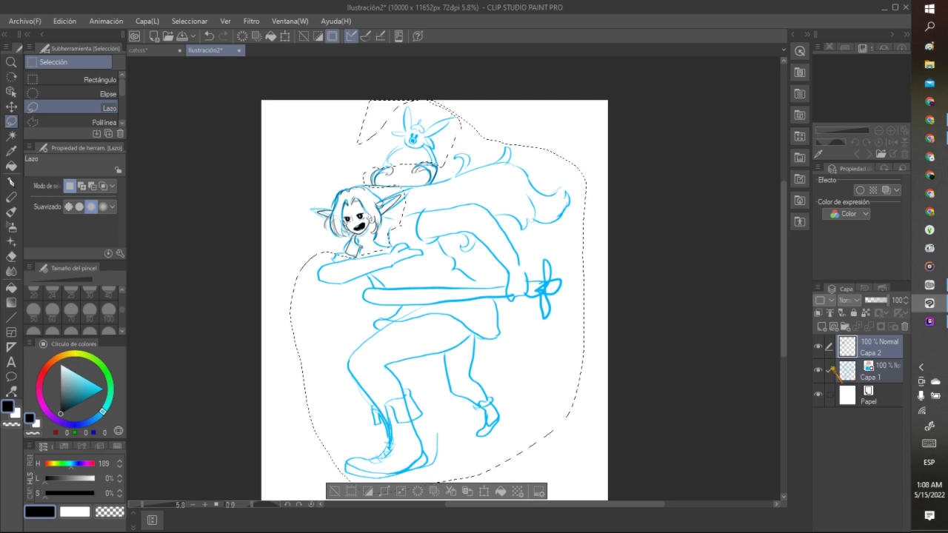
# Step: On the blue sketch layer Capa 1, scale the selected body down, reposition it under the inked head, and deselect
pyautogui.click(852, 374)
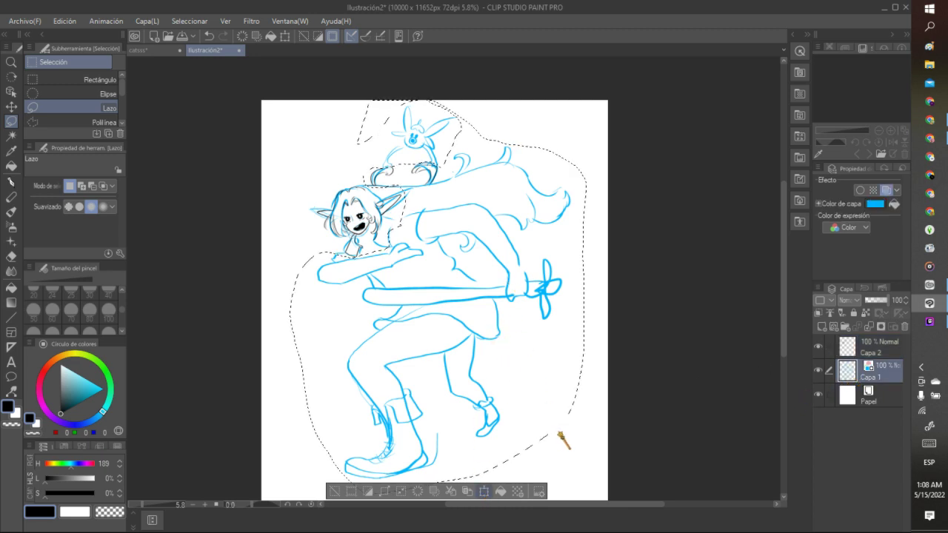
pyautogui.hotkey('ctrl', 't')
pyautogui.moveTo(581, 488); pyautogui.dragTo(545, 442)
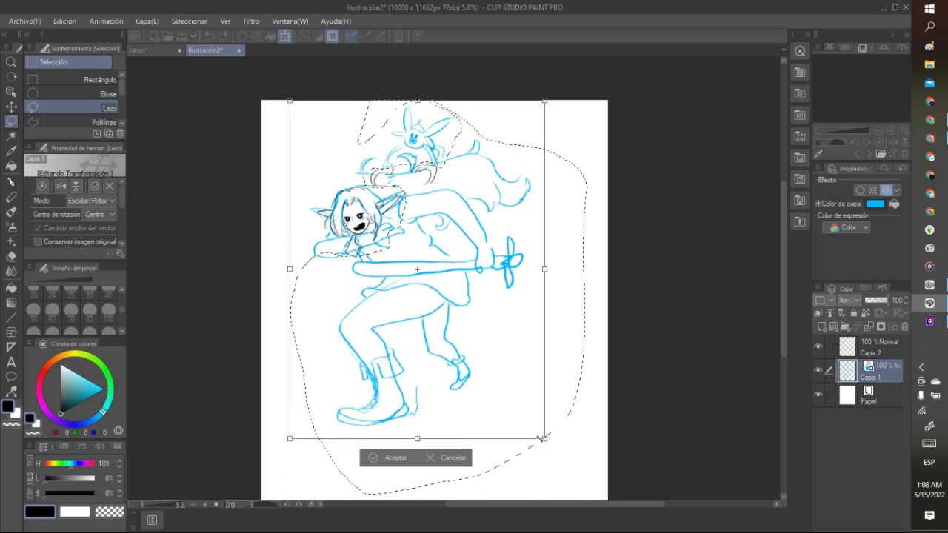
pyautogui.moveTo(389, 297)
pyautogui.mouseDown()
pyautogui.moveTo(397, 325)
pyautogui.moveTo(404, 304)
pyautogui.mouseUp()
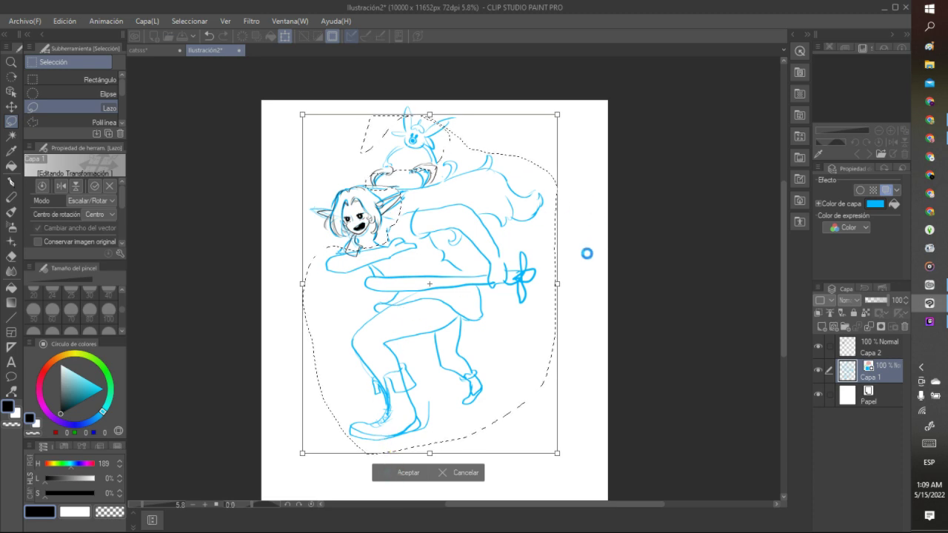
pyautogui.press('Return')
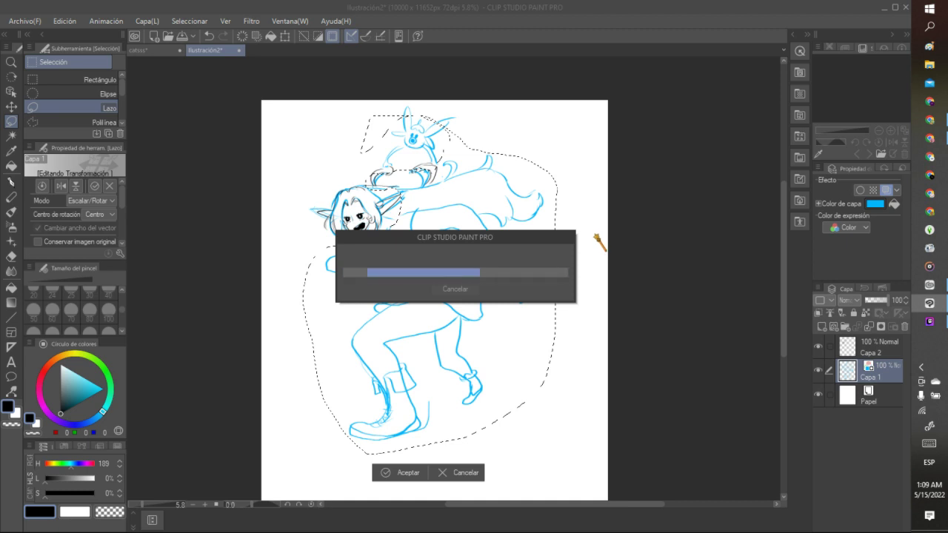
pyautogui.scroll(-1, 575, 215)
pyautogui.hotkey('ctrl', 'd')
pyautogui.scroll(-1, 562, 210)
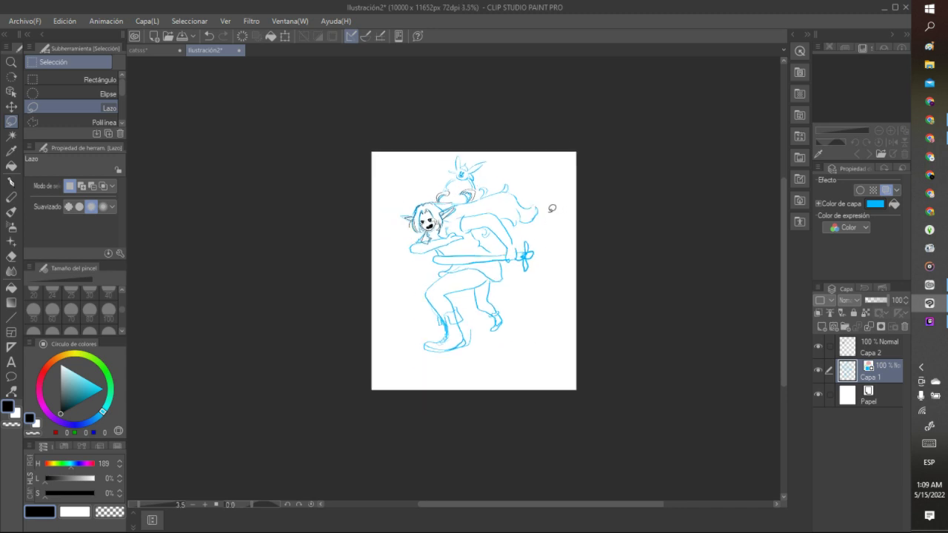
# Step: Crop the canvas closer around the figure to 8502 x 10469 px
pyautogui.scroll(2, 552, 207)
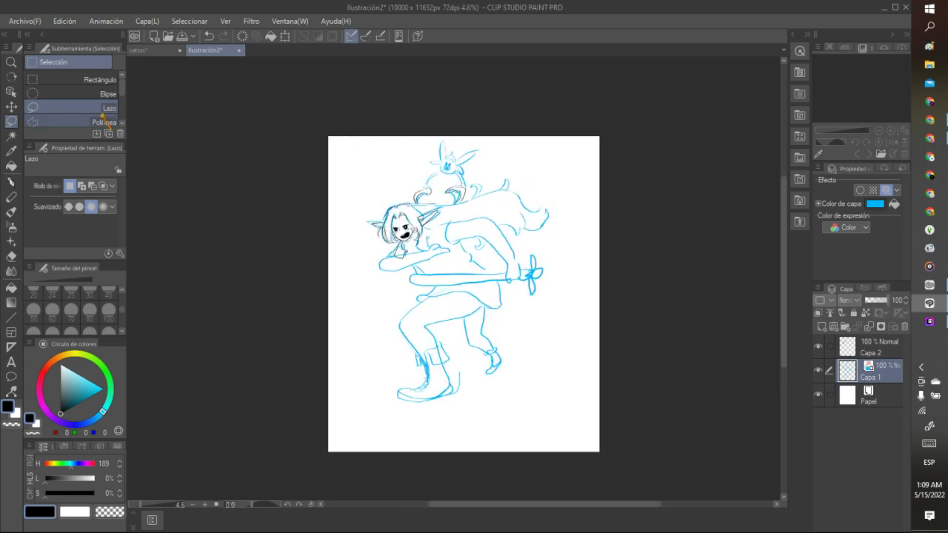
pyautogui.click(24, 21)
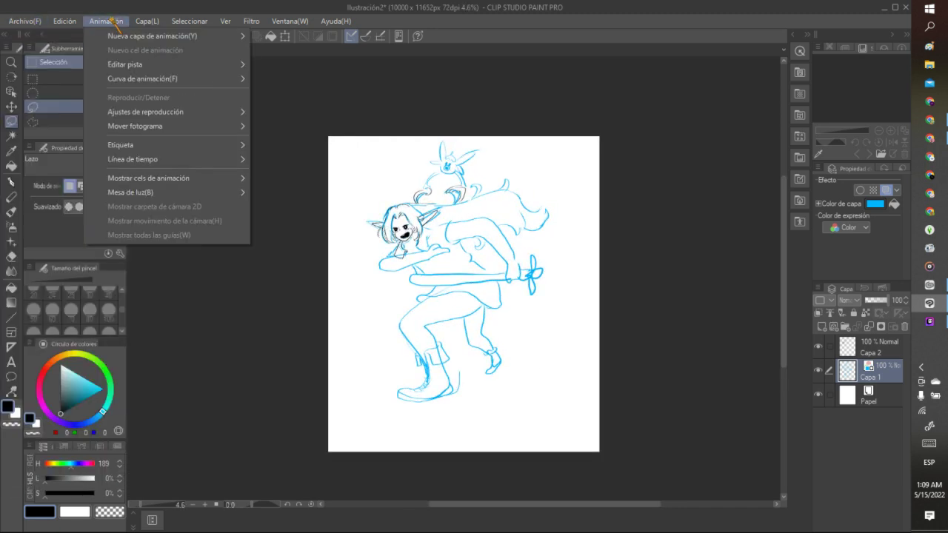
pyautogui.moveTo(64, 21)
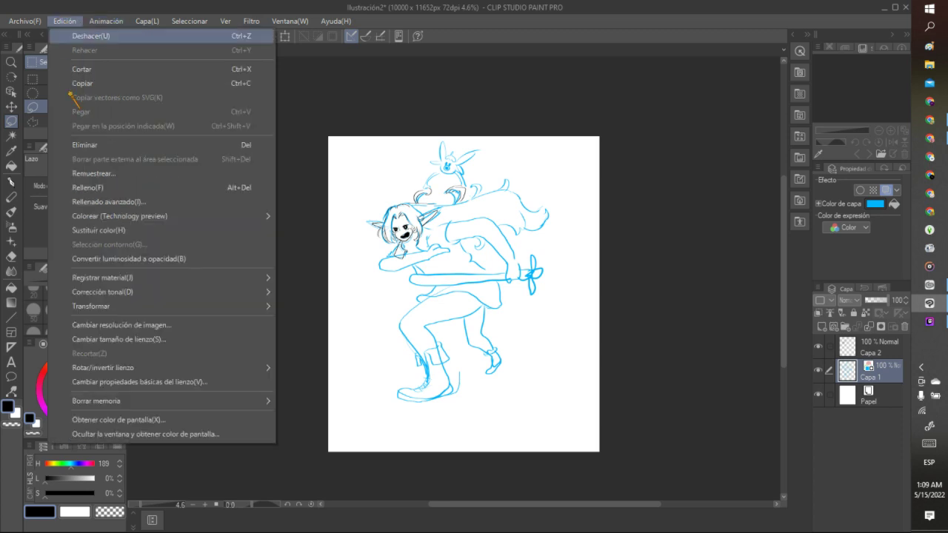
pyautogui.click(103, 341)
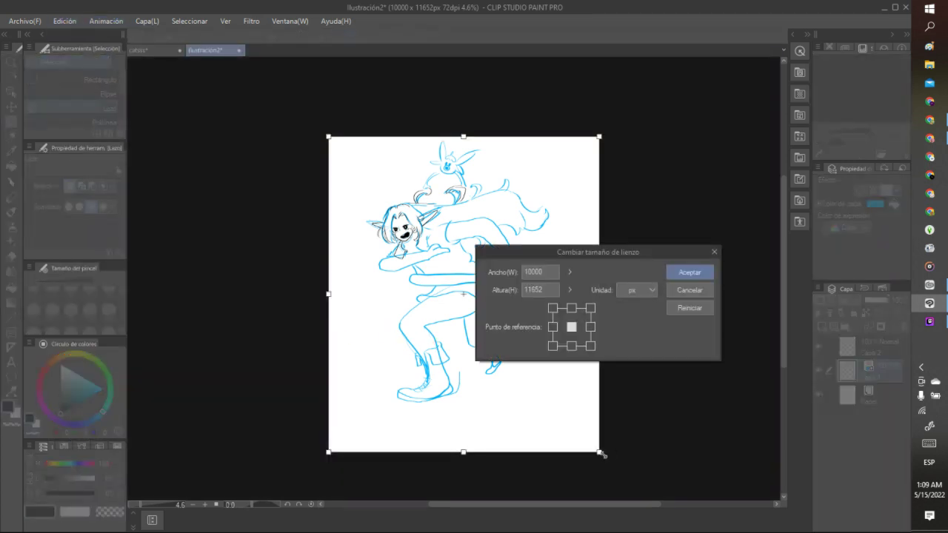
pyautogui.moveTo(590, 450); pyautogui.dragTo(577, 420)
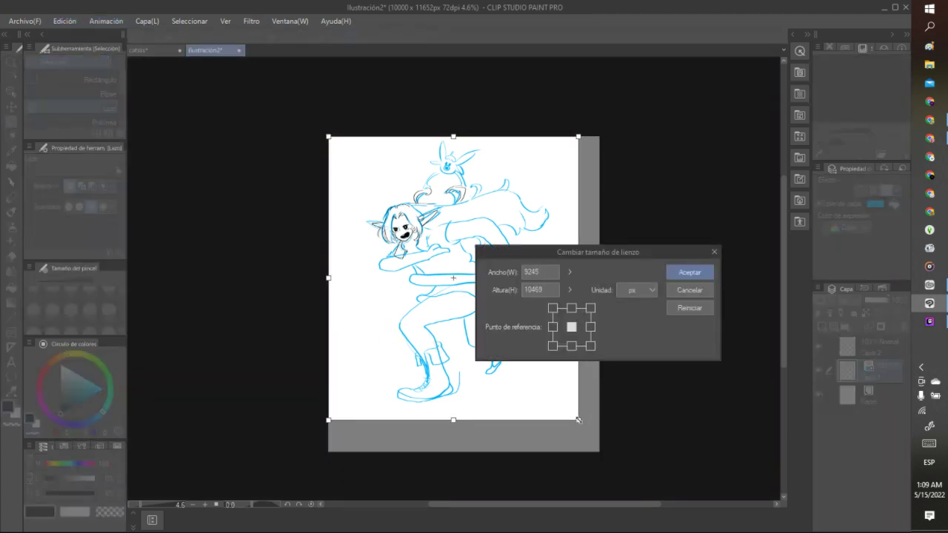
pyautogui.moveTo(328, 137); pyautogui.dragTo(342, 137)
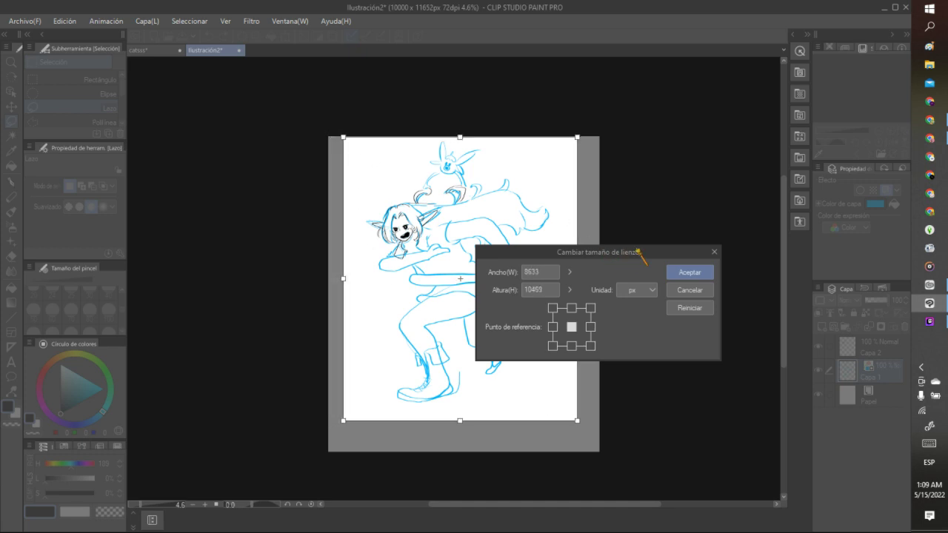
pyautogui.moveTo(645, 251); pyautogui.dragTo(749, 273)
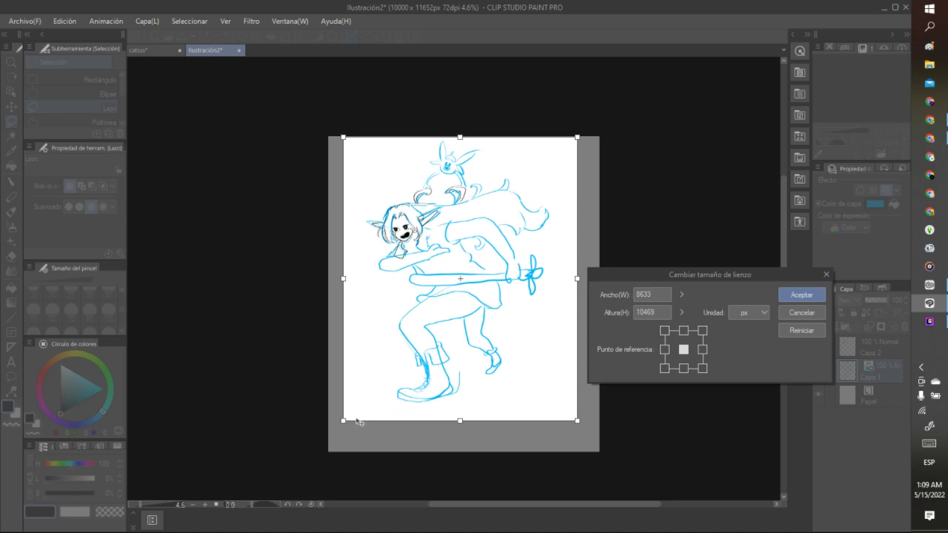
pyautogui.moveTo(343, 420); pyautogui.dragTo(347, 421)
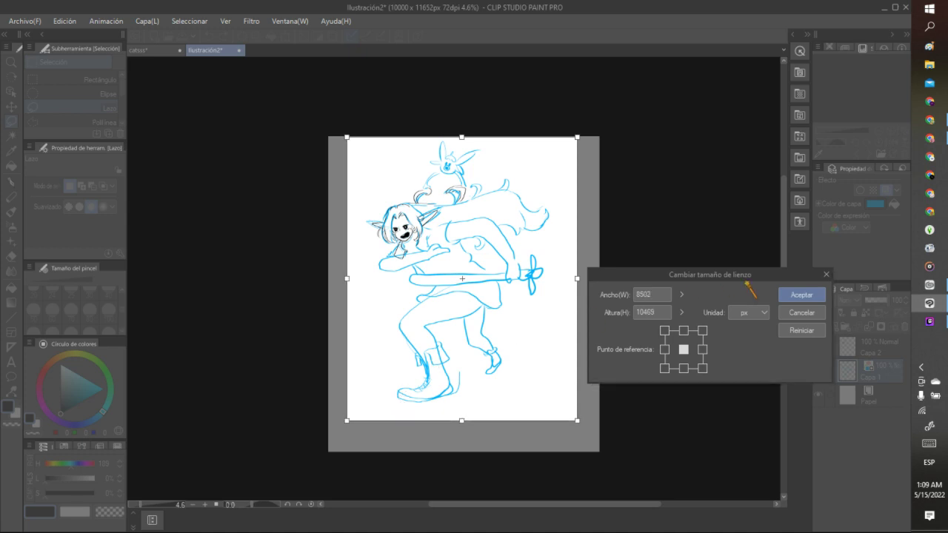
pyautogui.click(790, 296)
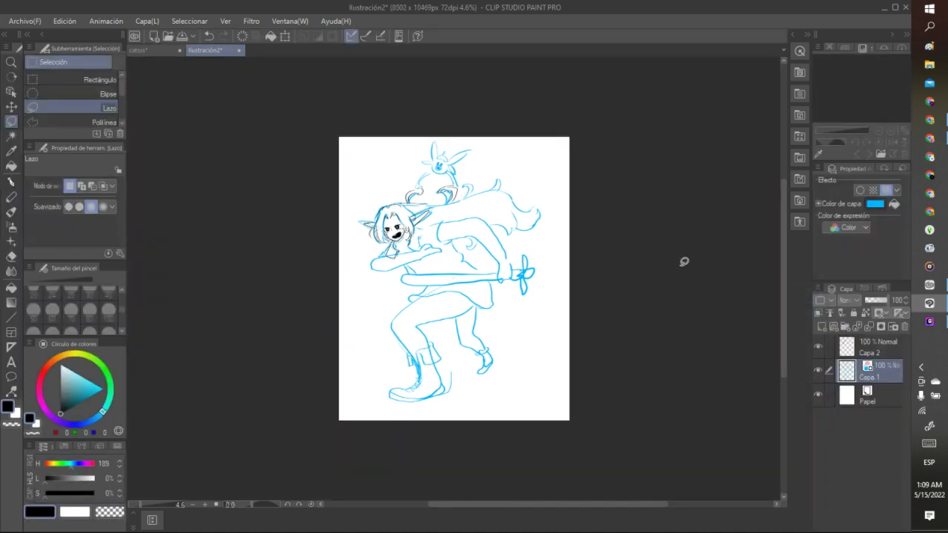
# Step: Try to draw the eyebrow above the left eye with the marker pen
pyautogui.scroll(-2, 637, 255)
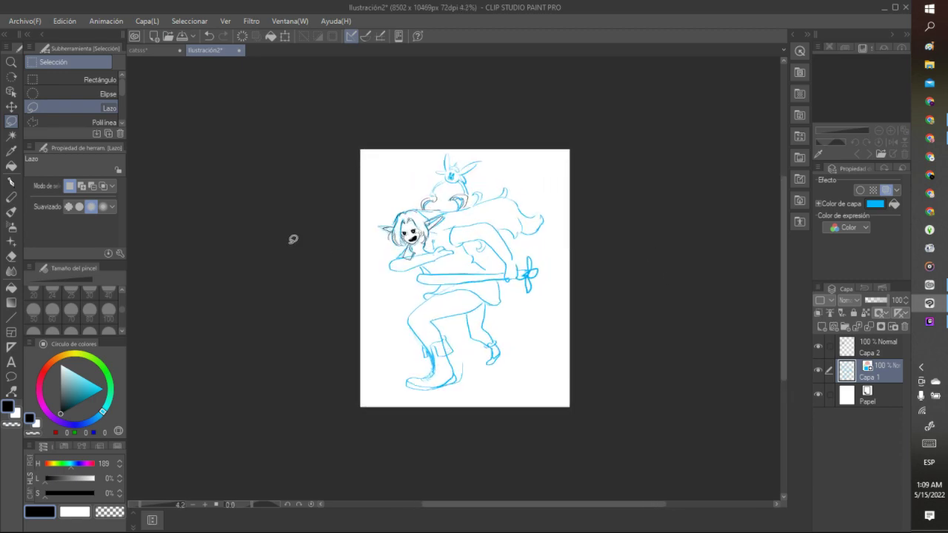
pyautogui.scroll(6, 348, 259)
pyautogui.scroll(4, 467, 200)
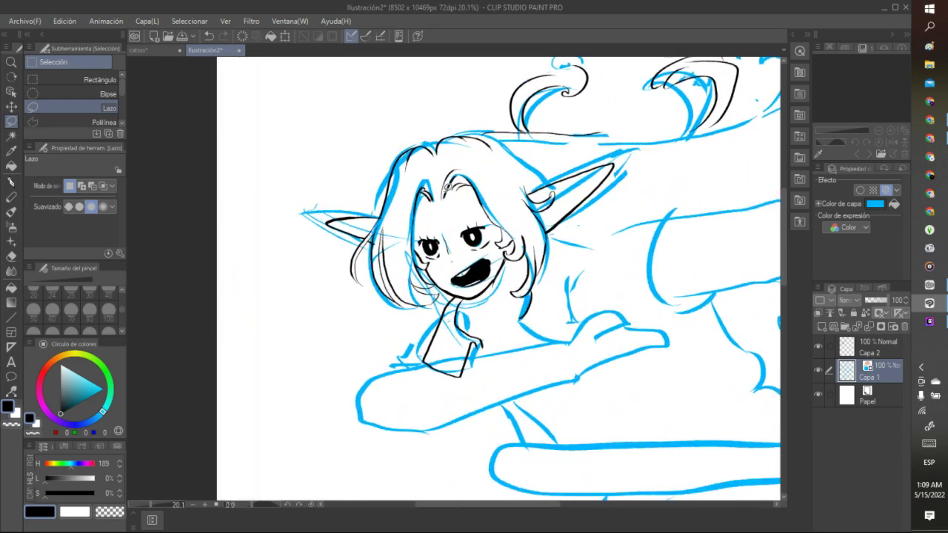
pyautogui.click(11, 181)
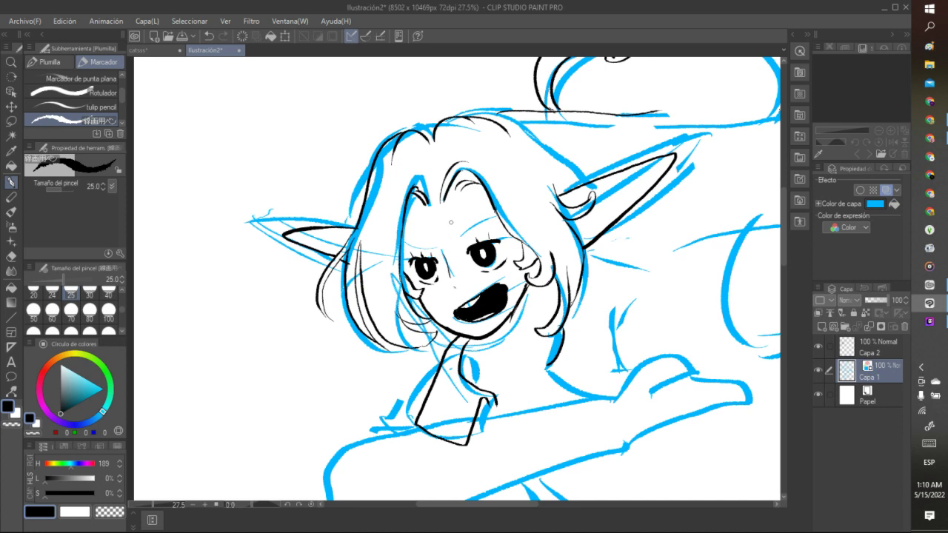
pyautogui.click(209, 38)
pyautogui.moveTo(430, 248); pyautogui.dragTo(406, 250)
pyautogui.moveTo(435, 248); pyautogui.dragTo(405, 246)
# Step: Toggle the visibility of the ink and sketch layers to compare the inked face with the blue sketch
pyautogui.click(817, 370)
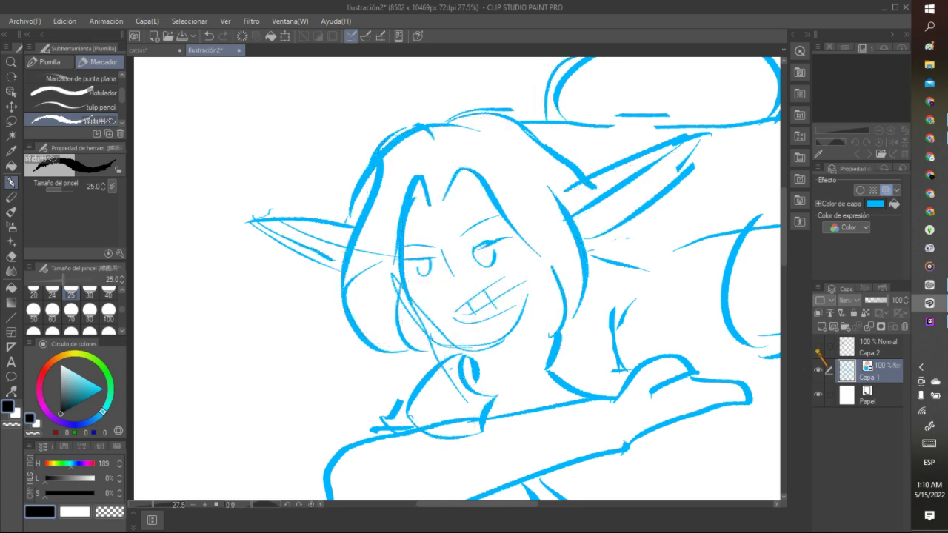
pyautogui.click(817, 370)
pyautogui.click(818, 346)
pyautogui.click(817, 348)
pyautogui.click(817, 347)
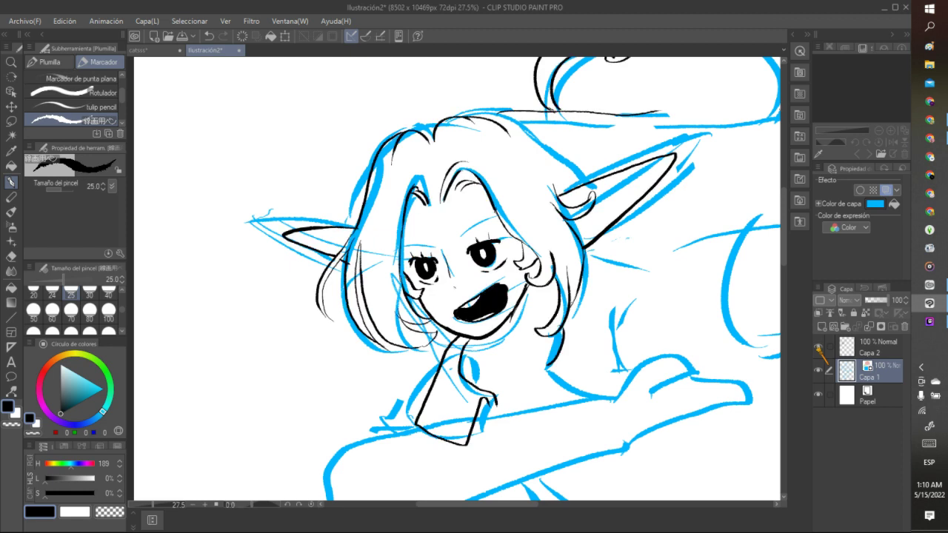
# Step: Hide and show Capa 1 and Capa 2 in turn to check the line art against the sketch
pyautogui.click(818, 371)
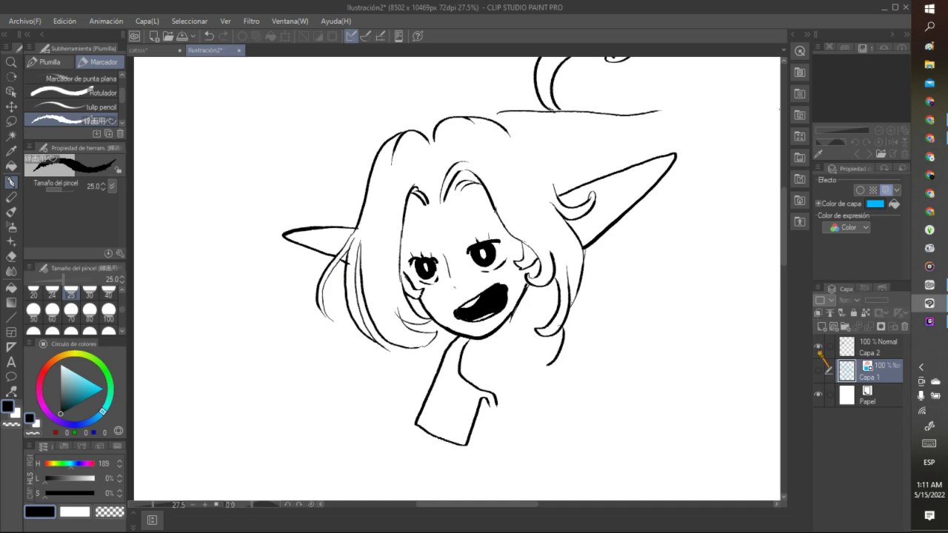
pyautogui.click(818, 346)
pyautogui.click(818, 370)
pyautogui.click(818, 347)
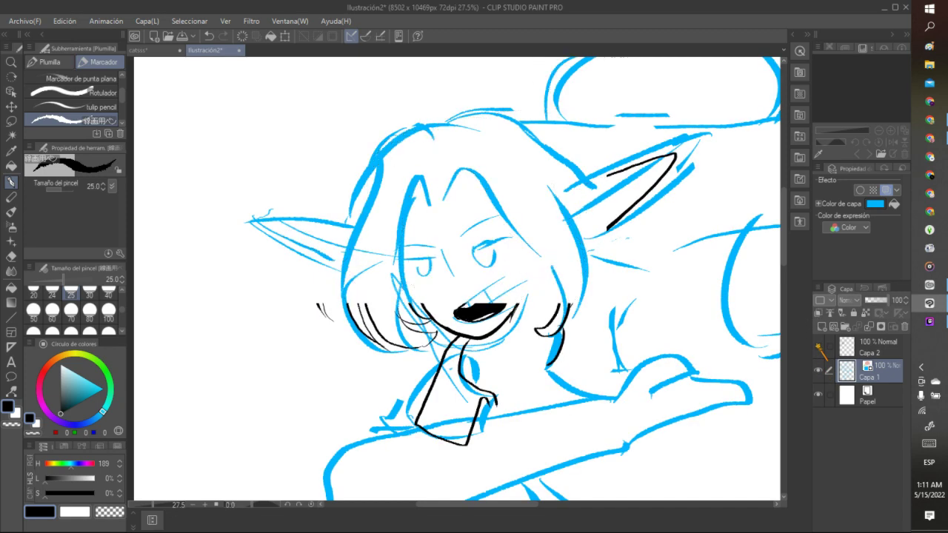
pyautogui.click(818, 346)
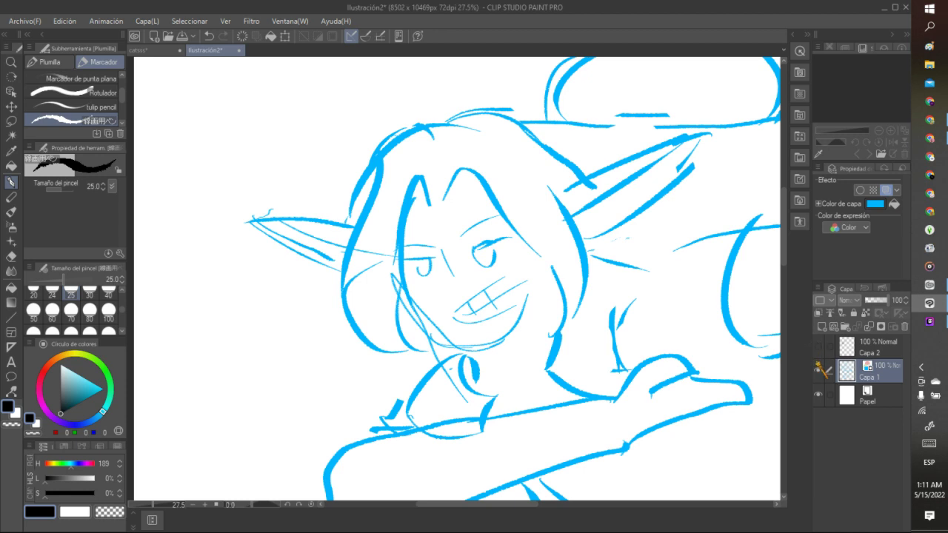
pyautogui.click(818, 346)
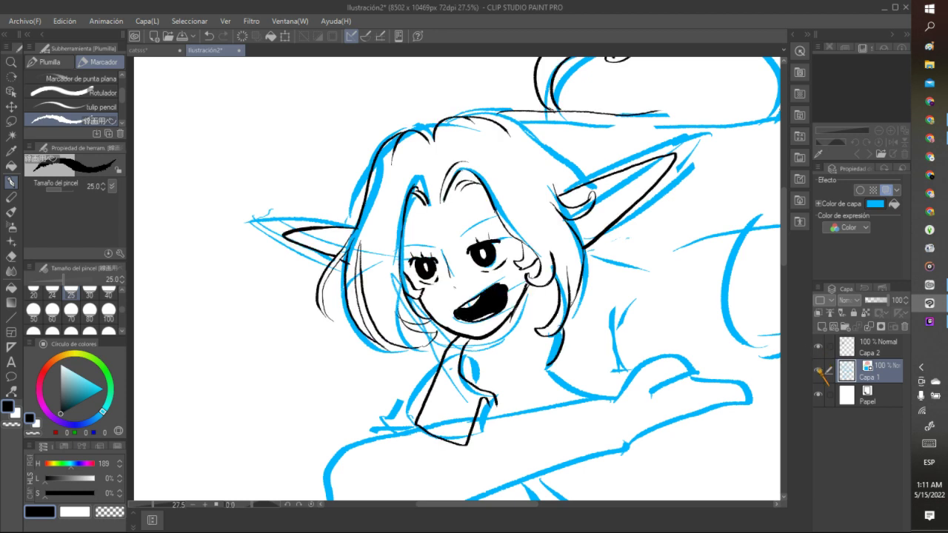
pyautogui.click(818, 371)
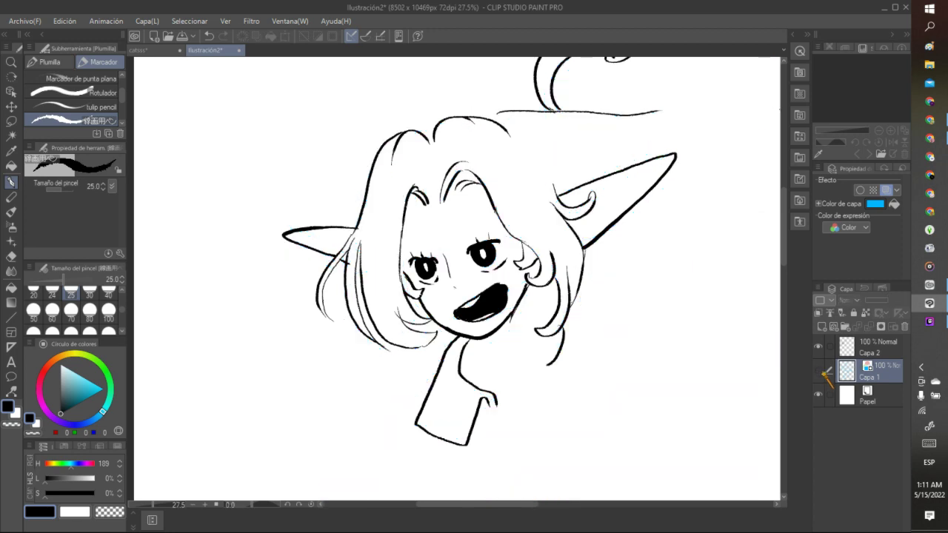
pyautogui.click(818, 370)
pyautogui.click(818, 370)
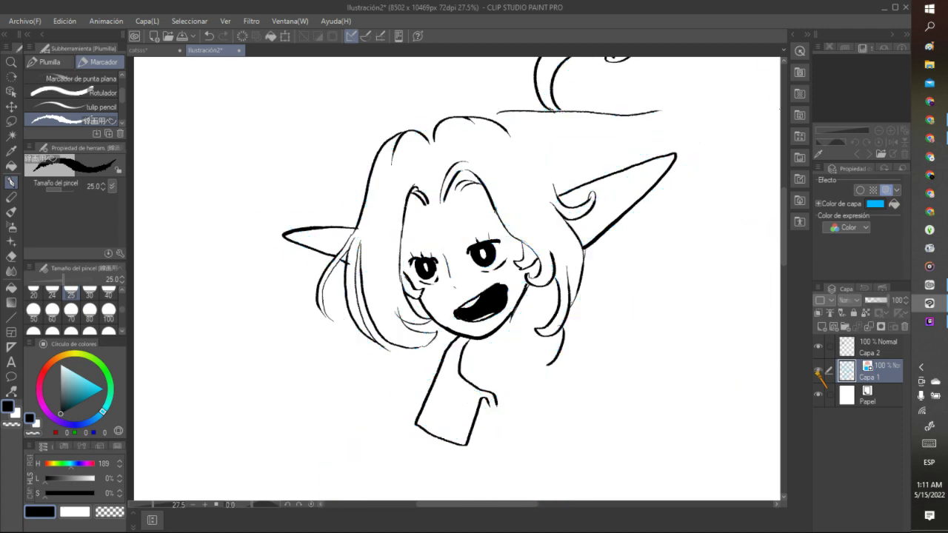
pyautogui.click(818, 370)
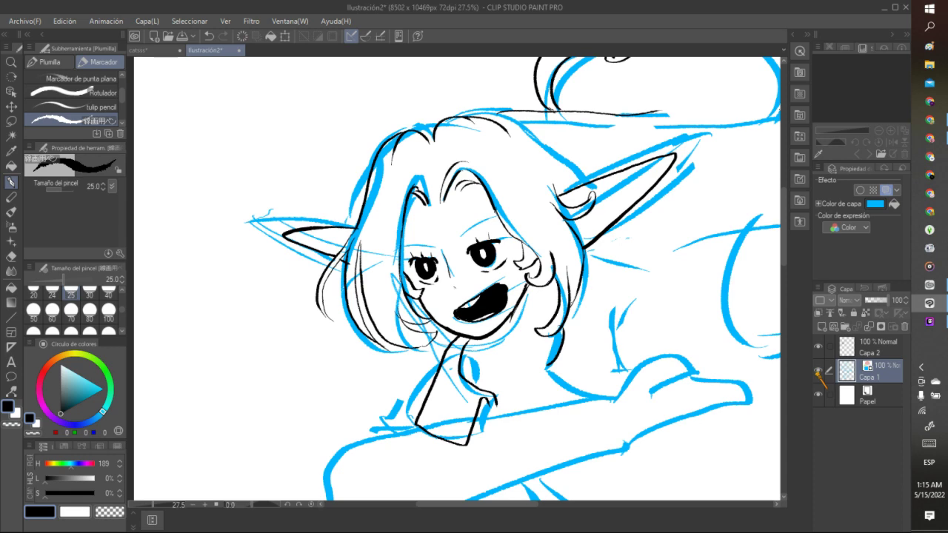
# Step: On layer Capa 2, ink short thin accent lines on the face and the fringe
pyautogui.scroll(-10, 557, 148)
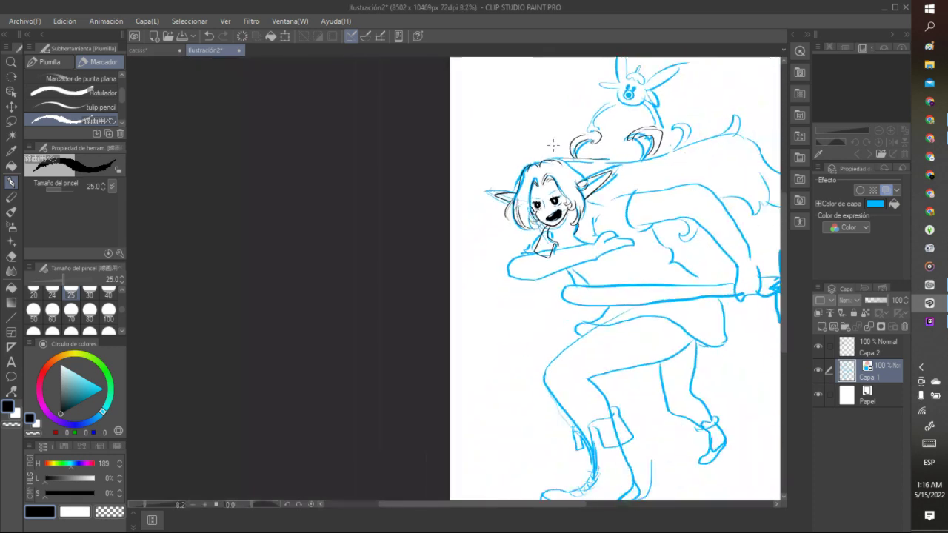
pyautogui.scroll(5, 604, 147)
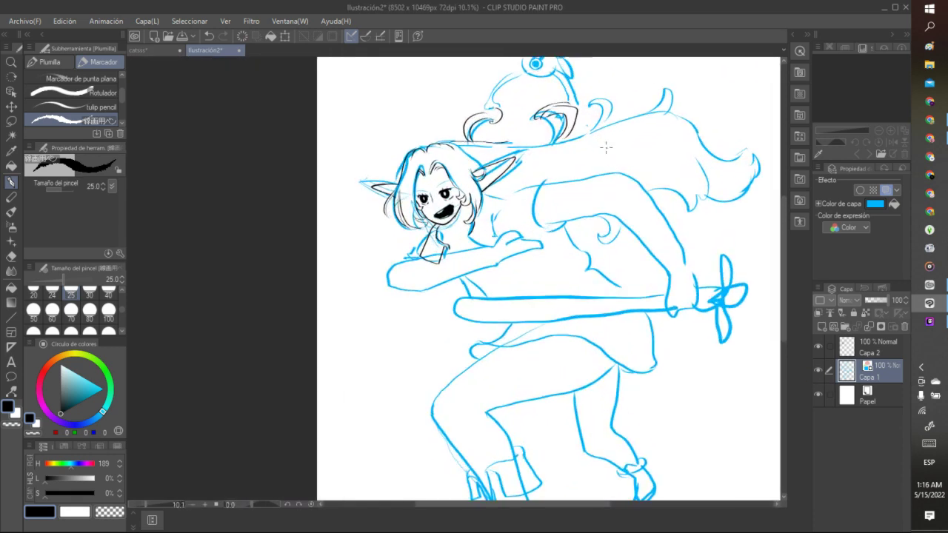
pyautogui.scroll(1, 605, 148)
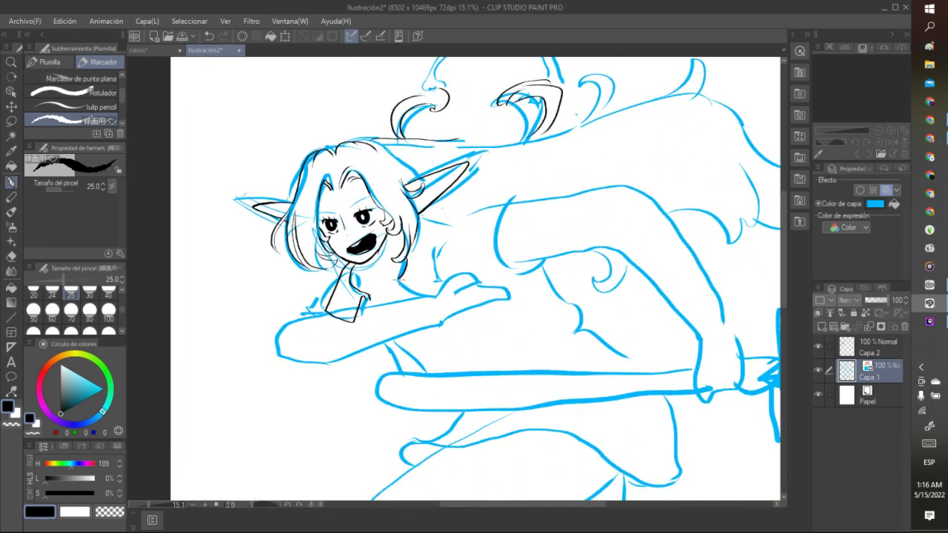
pyautogui.click(861, 348)
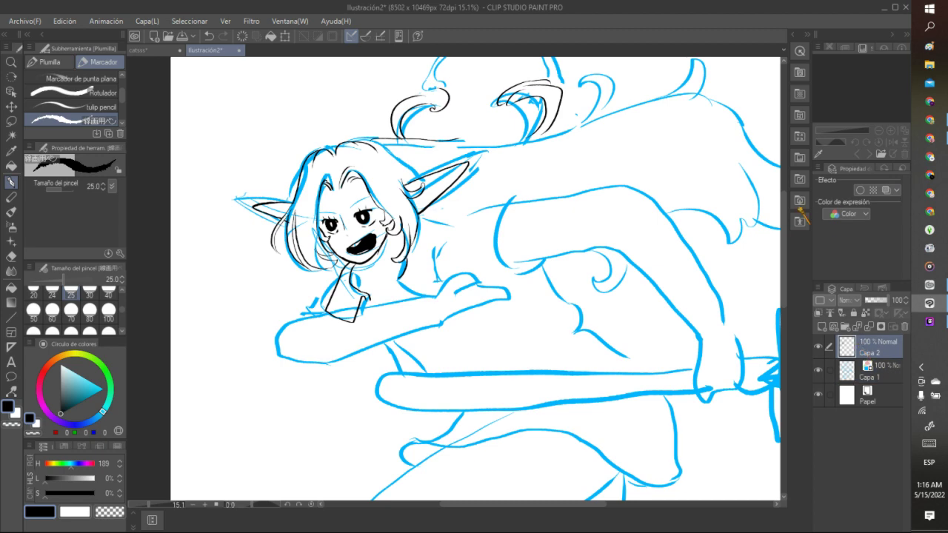
pyautogui.scroll(2, 337, 168)
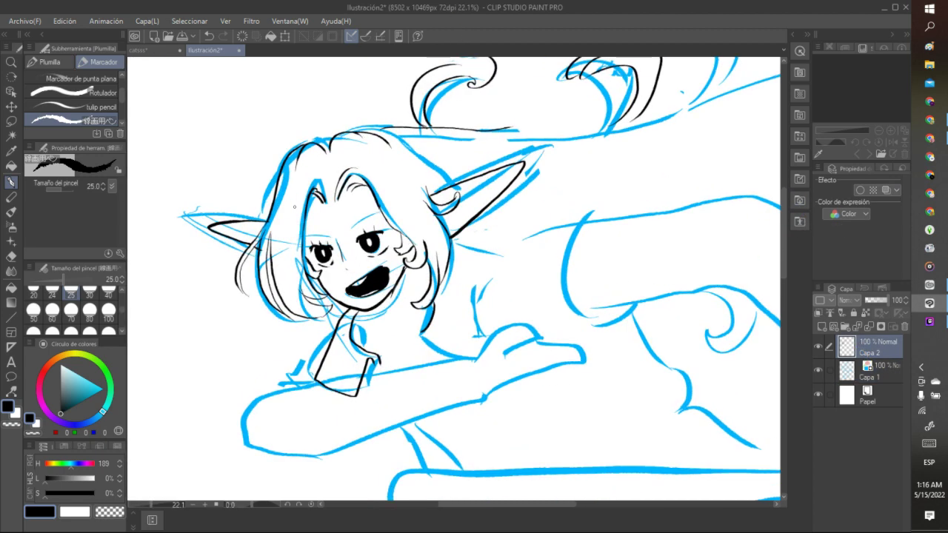
pyautogui.moveTo(353, 231)
pyautogui.mouseDown()
pyautogui.moveTo(371, 219)
pyautogui.moveTo(311, 240)
pyautogui.moveTo(358, 259)
pyautogui.mouseUp()
pyautogui.moveTo(315, 202); pyautogui.dragTo(310, 224)
# Step: Try to ink extra hair strands along both sides of the parted fringe
pyautogui.moveTo(360, 175); pyautogui.dragTo(395, 216)
pyautogui.click(210, 36)
pyautogui.moveTo(307, 156); pyautogui.dragTo(285, 252)
pyautogui.click(209, 35)
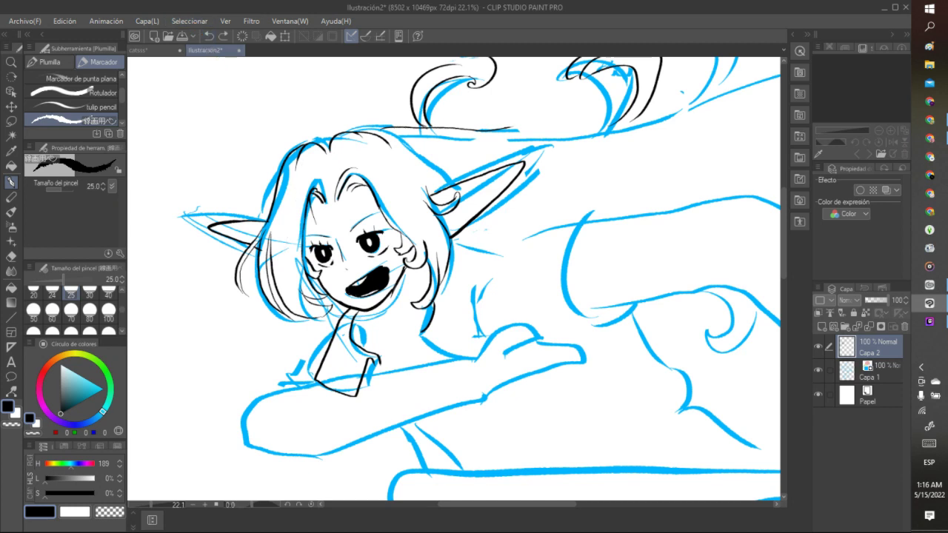
pyautogui.moveTo(367, 157); pyautogui.dragTo(433, 217)
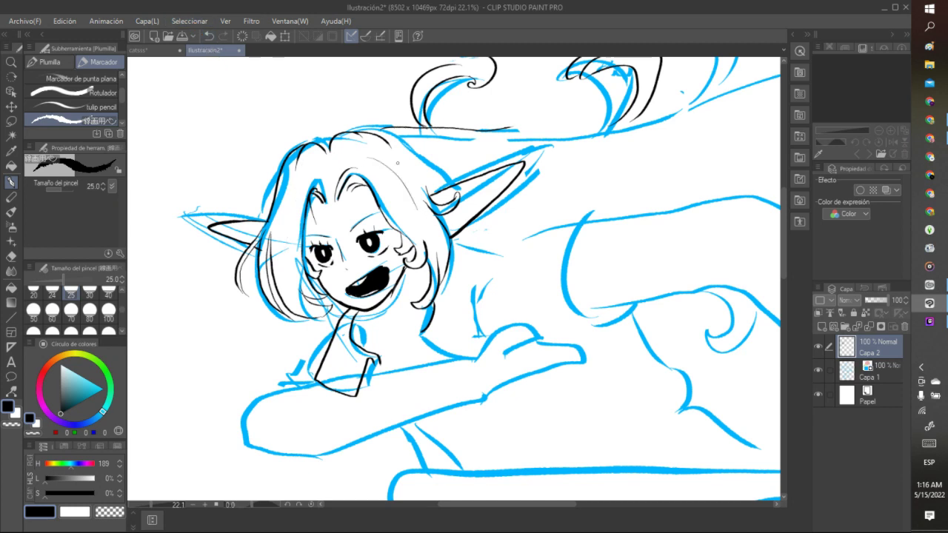
pyautogui.click(209, 36)
# Step: Ink the lower neckline and the open collar flap beneath the hair on the side of the larger ear
pyautogui.moveTo(426, 331)
pyautogui.mouseDown()
pyautogui.moveTo(421, 365)
pyautogui.moveTo(425, 350)
pyautogui.moveTo(441, 347)
pyautogui.moveTo(468, 357)
pyautogui.mouseUp()
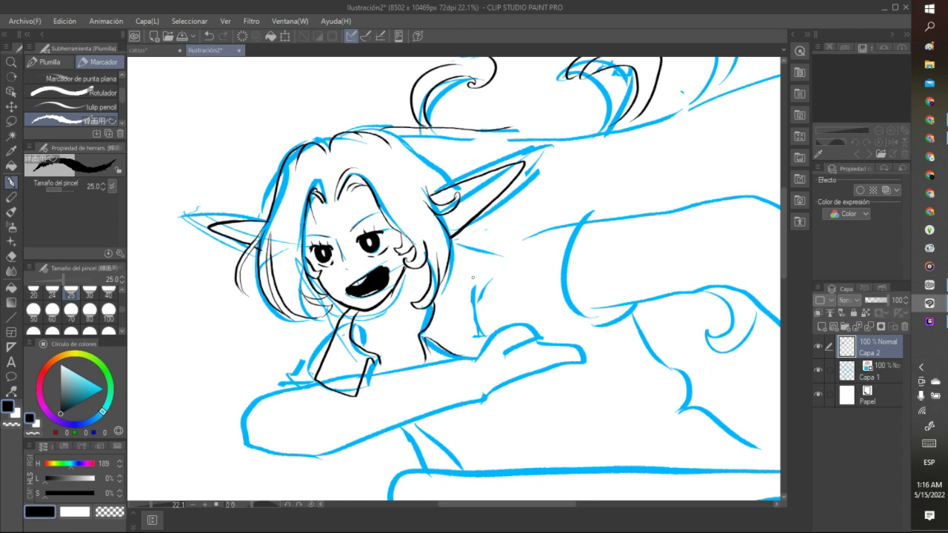
pyautogui.moveTo(453, 246)
pyautogui.mouseDown()
pyautogui.moveTo(488, 267)
pyautogui.moveTo(492, 280)
pyautogui.moveTo(482, 323)
pyautogui.moveTo(459, 348)
pyautogui.mouseUp()
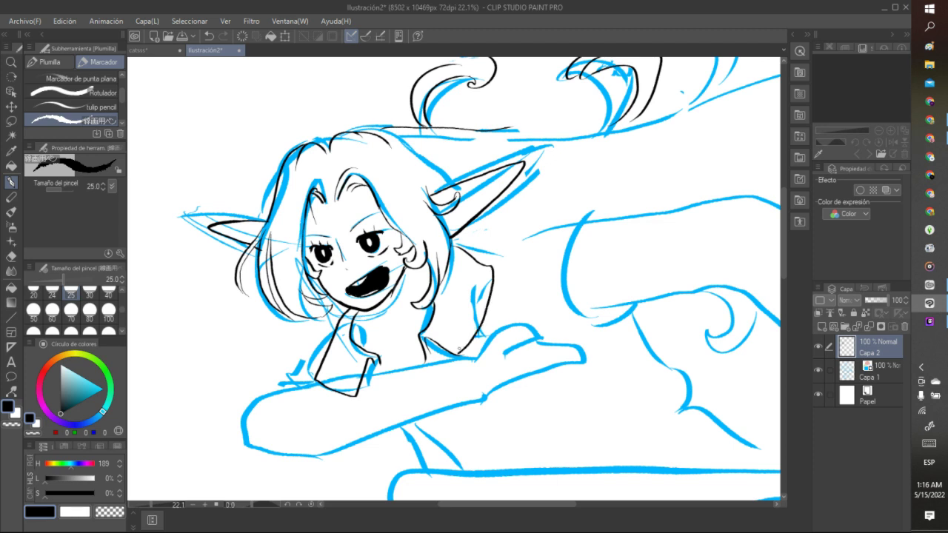
pyautogui.hotkey('ctrl', 'z')
pyautogui.hotkey('ctrl', 'z')
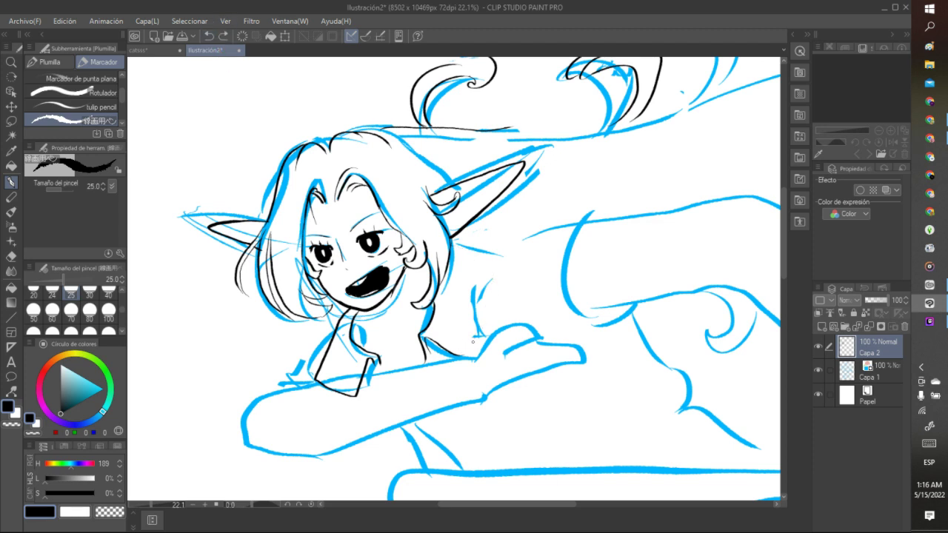
pyautogui.moveTo(465, 358)
pyautogui.mouseDown()
pyautogui.moveTo(471, 256)
pyautogui.moveTo(455, 246)
pyautogui.moveTo(464, 261)
pyautogui.moveTo(551, 219)
pyautogui.mouseUp()
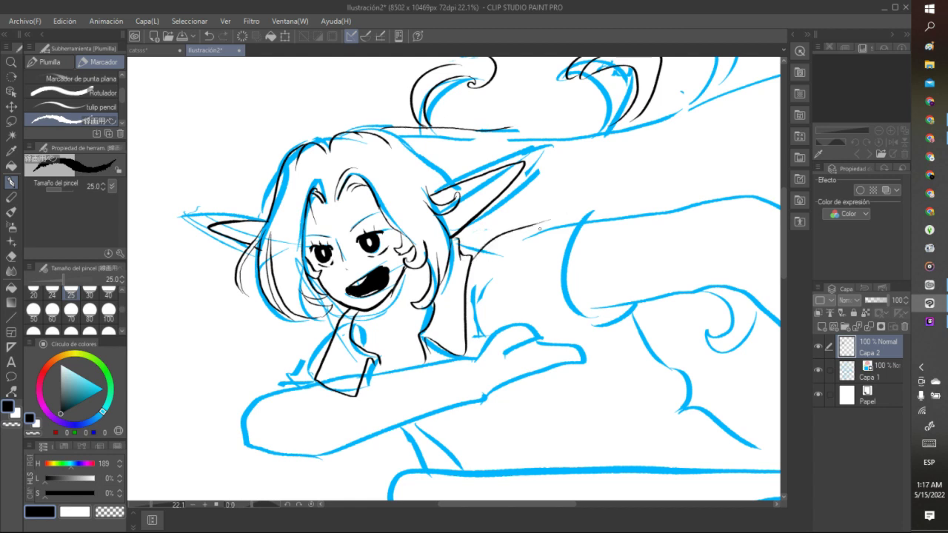
pyautogui.click(209, 36)
# Step: Try to ink a high rounded shoulder and a wavy sleeve hem over the upper arm
pyautogui.moveTo(472, 257)
pyautogui.mouseDown()
pyautogui.moveTo(570, 196)
pyautogui.moveTo(594, 269)
pyautogui.moveTo(580, 283)
pyautogui.moveTo(626, 311)
pyautogui.mouseUp()
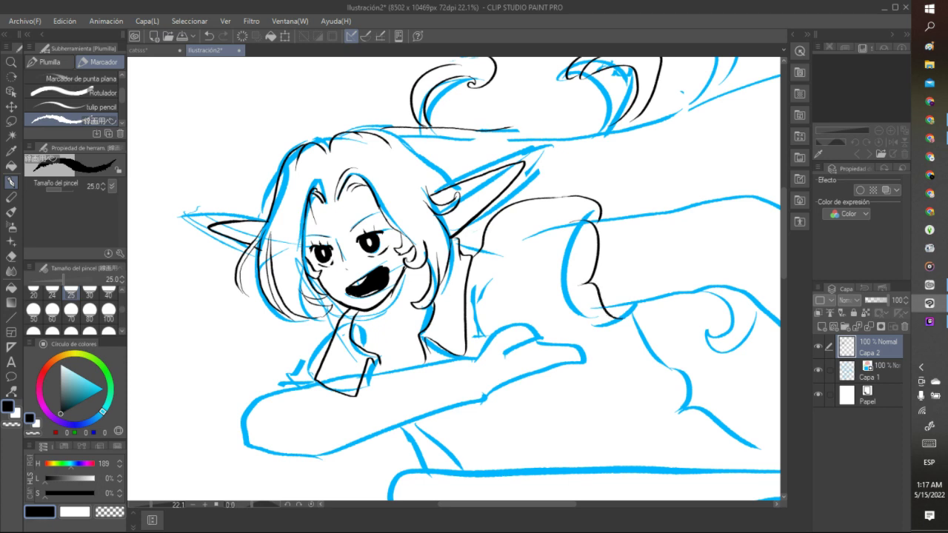
pyautogui.click(210, 35)
pyautogui.click(210, 35)
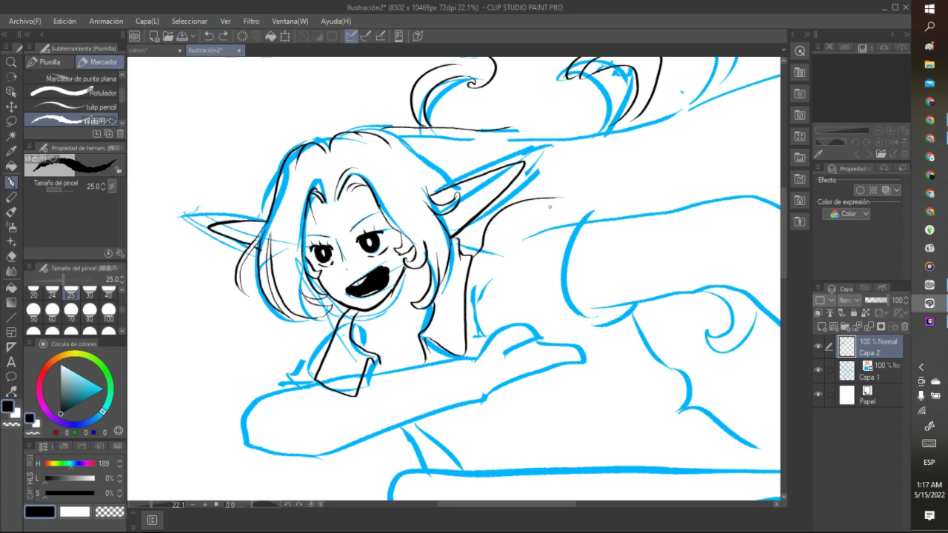
pyautogui.click(223, 36)
pyautogui.moveTo(595, 215)
pyautogui.mouseDown()
pyautogui.moveTo(572, 277)
pyautogui.moveTo(598, 291)
pyautogui.moveTo(584, 299)
pyautogui.moveTo(615, 323)
pyautogui.mouseUp()
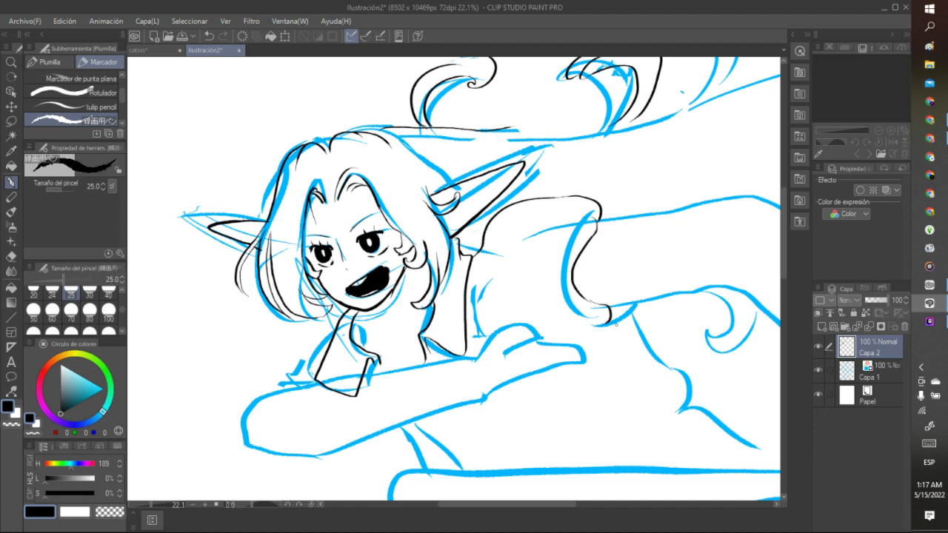
pyautogui.click(209, 36)
pyautogui.click(210, 36)
pyautogui.click(209, 36)
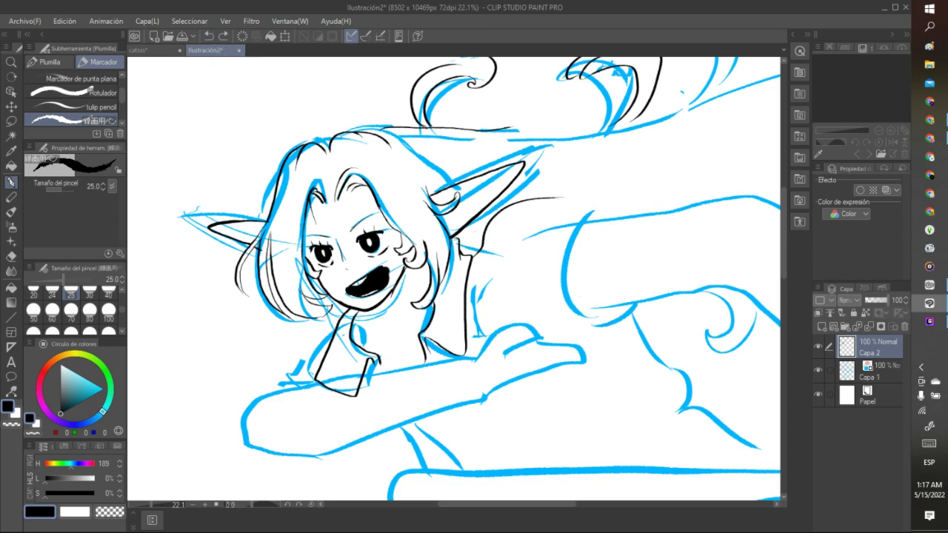
# Step: Try a straighter sleeve hem with a pointed cuff on the raised shoulder and check it against the whole figure
pyautogui.moveTo(563, 198)
pyautogui.mouseDown()
pyautogui.moveTo(601, 231)
pyautogui.moveTo(598, 224)
pyautogui.moveTo(601, 274)
pyautogui.moveTo(598, 291)
pyautogui.moveTo(590, 287)
pyautogui.moveTo(618, 323)
pyautogui.mouseUp()
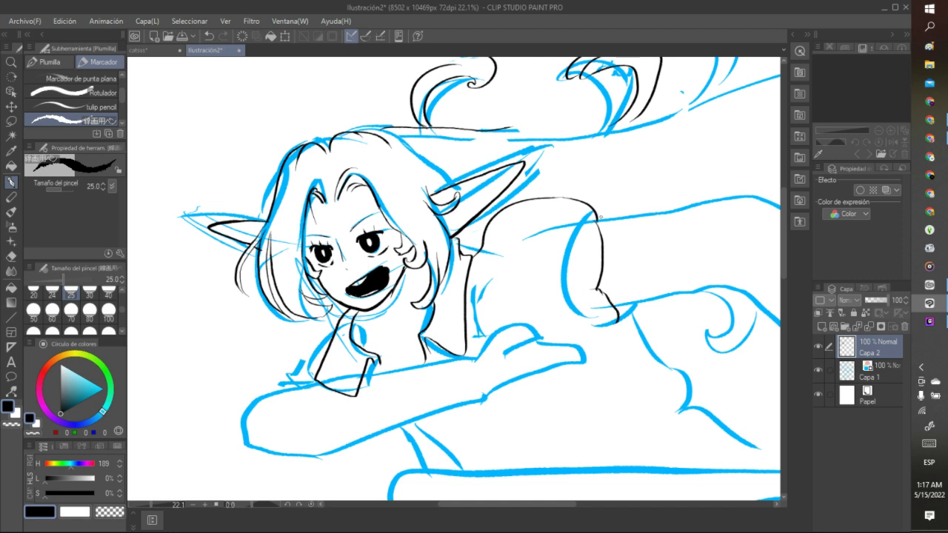
pyautogui.moveTo(599, 218)
pyautogui.mouseDown()
pyautogui.moveTo(615, 253)
pyautogui.moveTo(635, 267)
pyautogui.moveTo(630, 306)
pyautogui.moveTo(641, 326)
pyautogui.mouseUp()
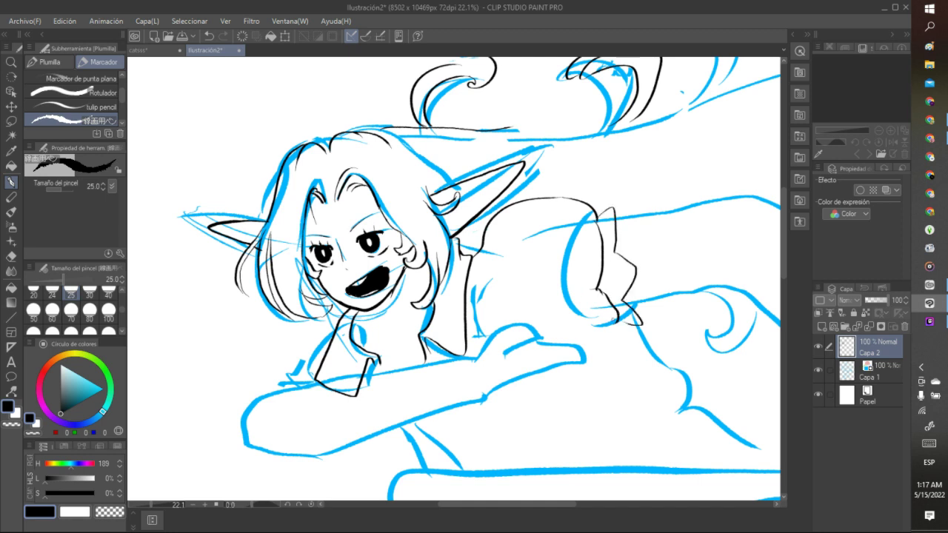
pyautogui.click(210, 37)
pyautogui.moveTo(598, 216)
pyautogui.mouseDown()
pyautogui.moveTo(615, 216)
pyautogui.moveTo(627, 312)
pyautogui.mouseUp()
pyautogui.scroll(-2, 513, 280)
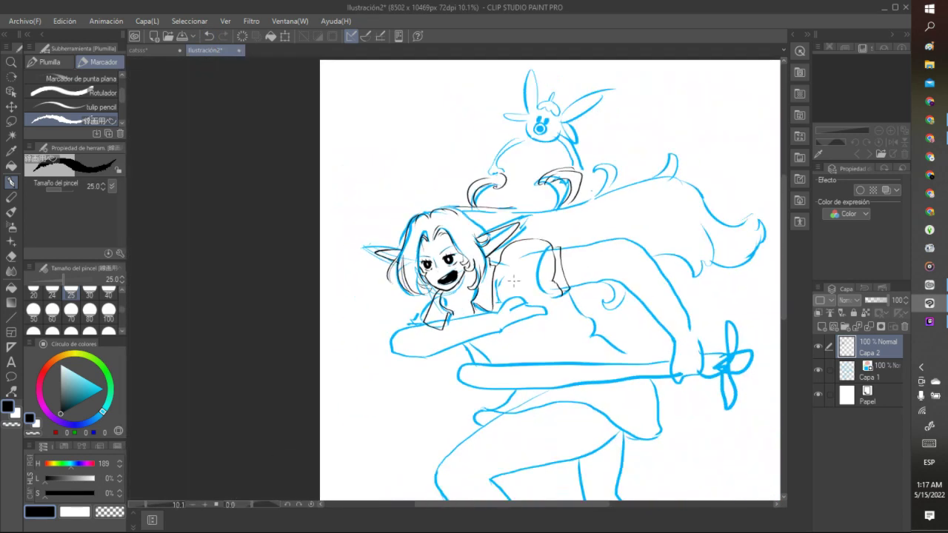
pyautogui.scroll(-2, 513, 280)
pyautogui.scroll(3, 521, 303)
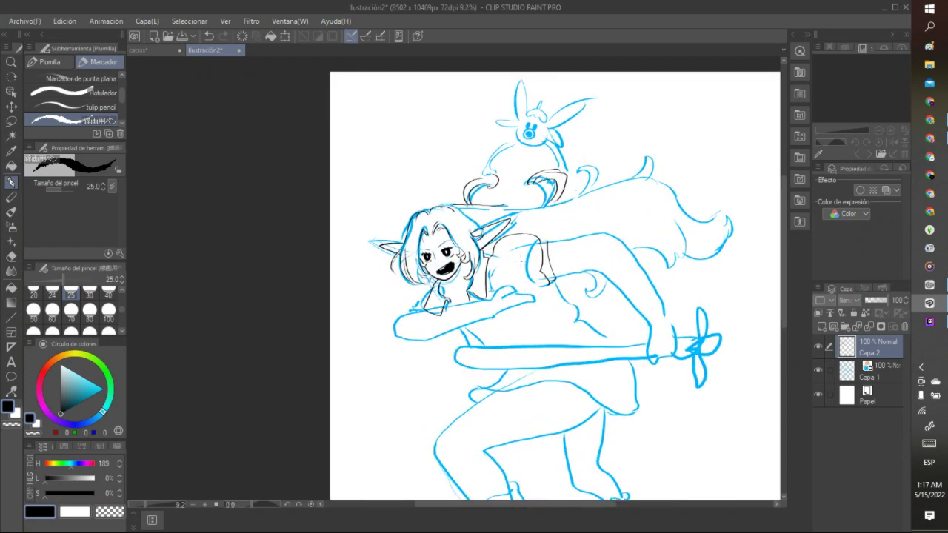
pyautogui.scroll(2, 521, 259)
# Step: Undo the inked cuff, sleeve hem and raised shoulder line
pyautogui.click(210, 36)
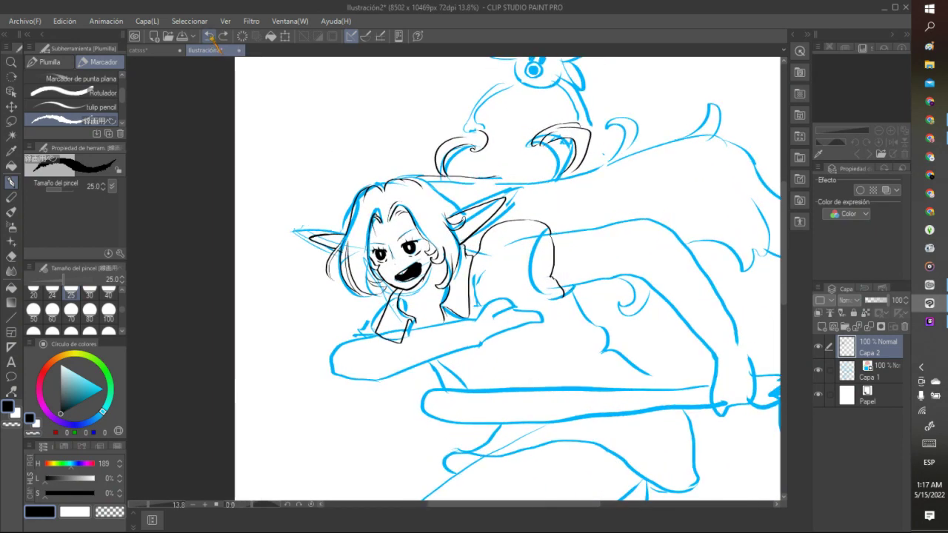
pyautogui.click(210, 35)
pyautogui.click(209, 35)
pyautogui.click(209, 35)
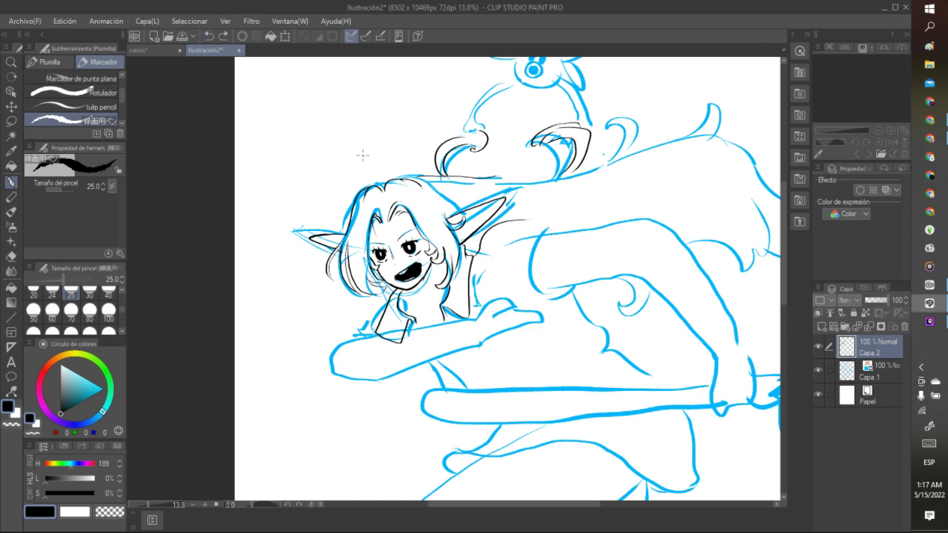
pyautogui.click(210, 35)
# Step: Ink a lower shoulder line along the sketch, the curved sleeve hem with its fold ends, and a short neck line
pyautogui.moveTo(467, 256)
pyautogui.mouseDown()
pyautogui.moveTo(554, 233)
pyautogui.moveTo(548, 274)
pyautogui.moveTo(577, 288)
pyautogui.mouseUp()
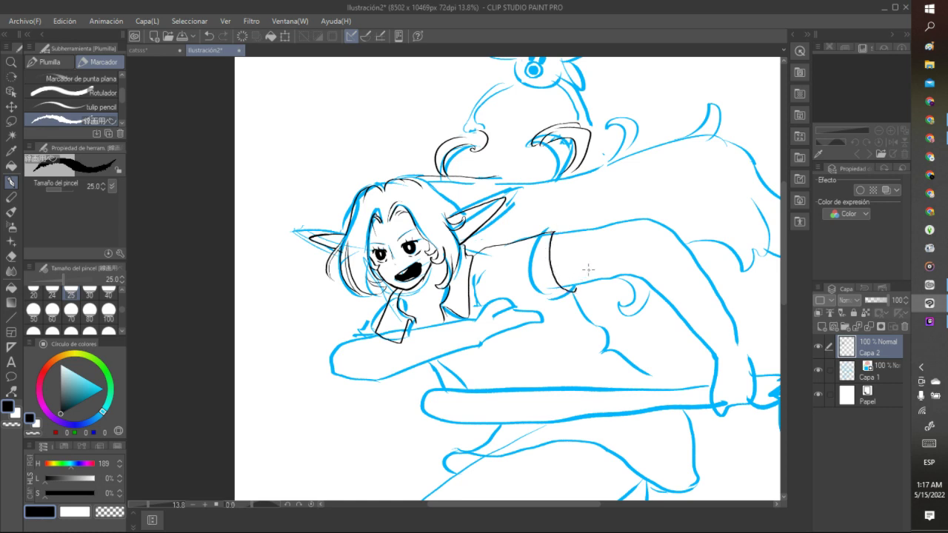
pyautogui.moveTo(553, 232); pyautogui.dragTo(564, 231)
pyautogui.moveTo(578, 284)
pyautogui.mouseDown()
pyautogui.moveTo(535, 300)
pyautogui.moveTo(558, 274)
pyautogui.moveTo(560, 300)
pyautogui.mouseUp()
pyautogui.moveTo(415, 287); pyautogui.dragTo(417, 301)
# Step: Ink the flowing strands and curled tips along the upper edge of the long shape trailing behind the head
pyautogui.moveTo(488, 178)
pyautogui.mouseDown()
pyautogui.moveTo(600, 147)
pyautogui.moveTo(584, 152)
pyautogui.moveTo(616, 152)
pyautogui.mouseUp()
pyautogui.moveTo(514, 178)
pyautogui.mouseDown()
pyautogui.moveTo(592, 157)
pyautogui.moveTo(603, 167)
pyautogui.mouseUp()
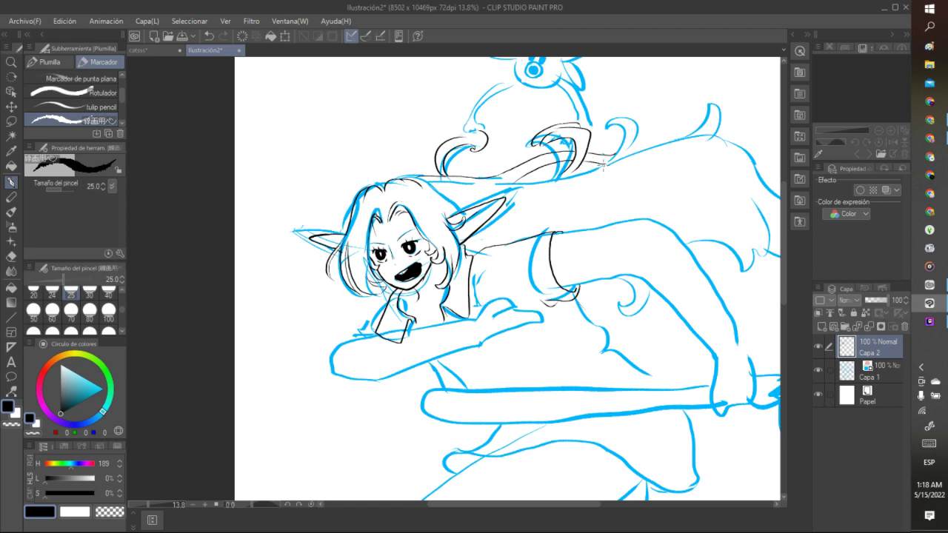
pyautogui.moveTo(518, 183)
pyautogui.mouseDown()
pyautogui.moveTo(557, 185)
pyautogui.moveTo(605, 166)
pyautogui.moveTo(630, 123)
pyautogui.mouseUp()
pyautogui.moveTo(626, 158)
pyautogui.mouseDown()
pyautogui.moveTo(620, 139)
pyautogui.moveTo(629, 126)
pyautogui.mouseUp()
pyautogui.moveTo(606, 168)
pyautogui.mouseDown()
pyautogui.moveTo(706, 132)
pyautogui.moveTo(701, 104)
pyautogui.moveTo(717, 135)
pyautogui.mouseUp()
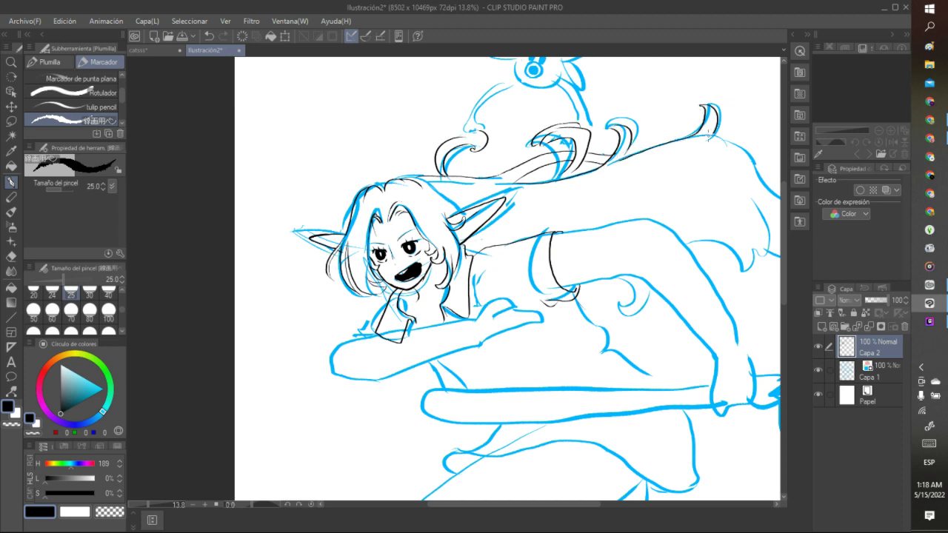
# Step: Ink the curled tip on the lower edge of the trailing shape and the small curl beneath the upper arm
pyautogui.moveTo(684, 241)
pyautogui.mouseDown()
pyautogui.moveTo(719, 232)
pyautogui.moveTo(720, 271)
pyautogui.mouseUp()
pyautogui.moveTo(743, 241); pyautogui.dragTo(735, 273)
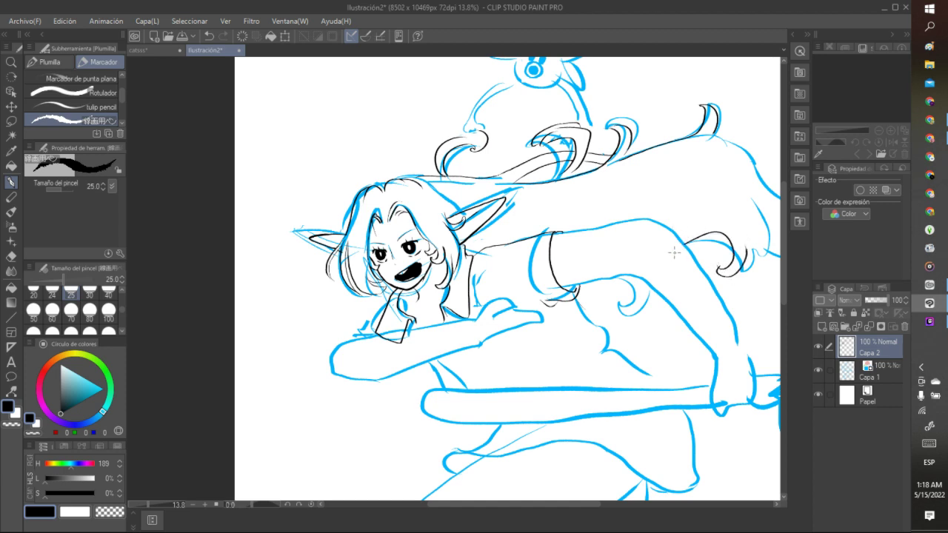
pyautogui.moveTo(618, 275)
pyautogui.mouseDown()
pyautogui.moveTo(626, 310)
pyautogui.moveTo(628, 300)
pyautogui.mouseUp()
pyautogui.click(210, 35)
pyautogui.moveTo(626, 275)
pyautogui.mouseDown()
pyautogui.moveTo(635, 295)
pyautogui.moveTo(626, 309)
pyautogui.moveTo(648, 302)
pyautogui.mouseUp()
pyautogui.moveTo(376, 330)
pyautogui.mouseDown()
pyautogui.moveTo(335, 366)
pyautogui.moveTo(335, 381)
pyautogui.moveTo(362, 381)
pyautogui.moveTo(484, 329)
pyautogui.mouseUp()
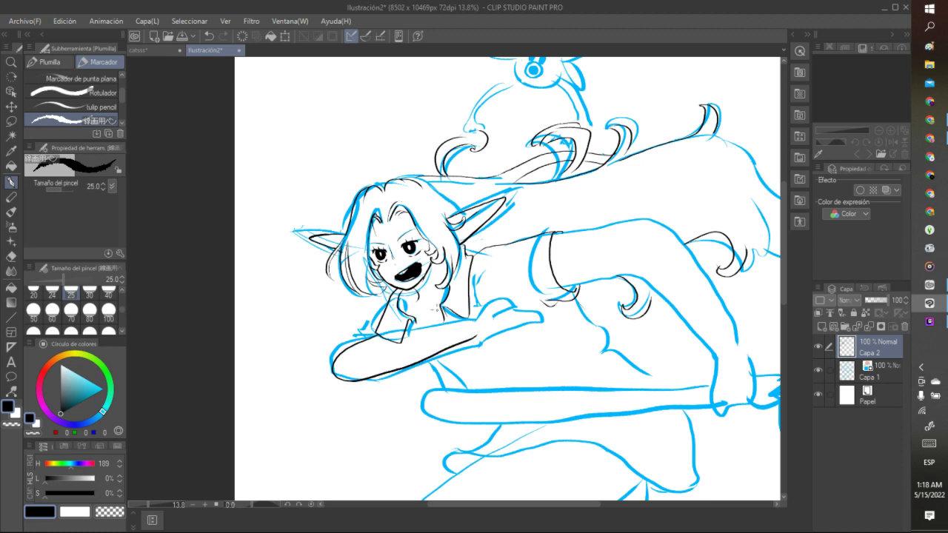
pyautogui.click(210, 36)
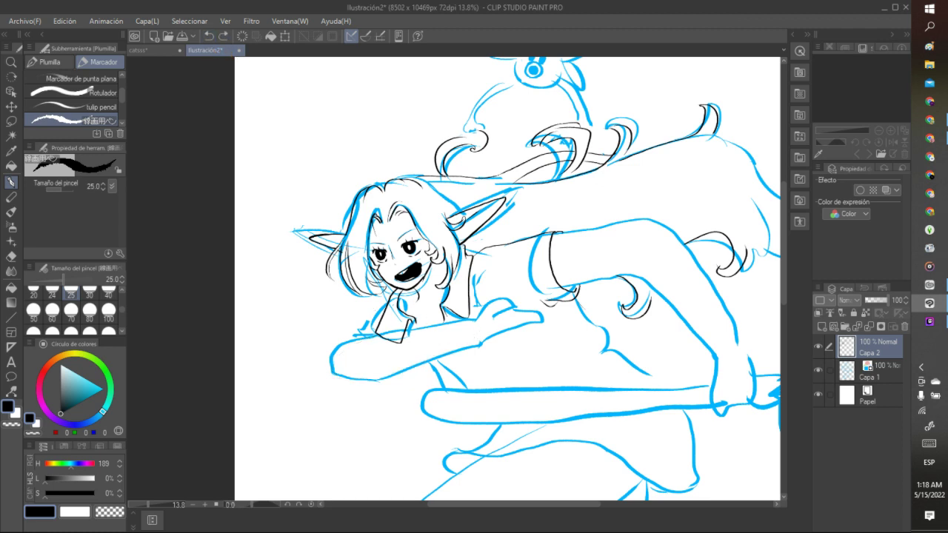
pyautogui.moveTo(364, 348)
pyautogui.mouseDown()
pyautogui.moveTo(354, 375)
pyautogui.moveTo(371, 379)
pyautogui.moveTo(453, 324)
pyautogui.mouseUp()
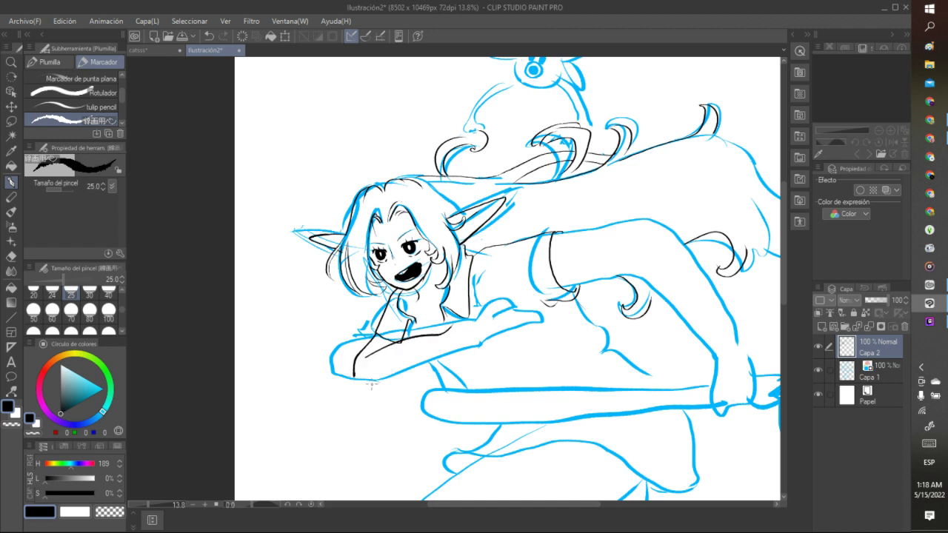
pyautogui.moveTo(354, 374)
pyautogui.mouseDown()
pyautogui.moveTo(357, 387)
pyautogui.moveTo(427, 368)
pyautogui.mouseUp()
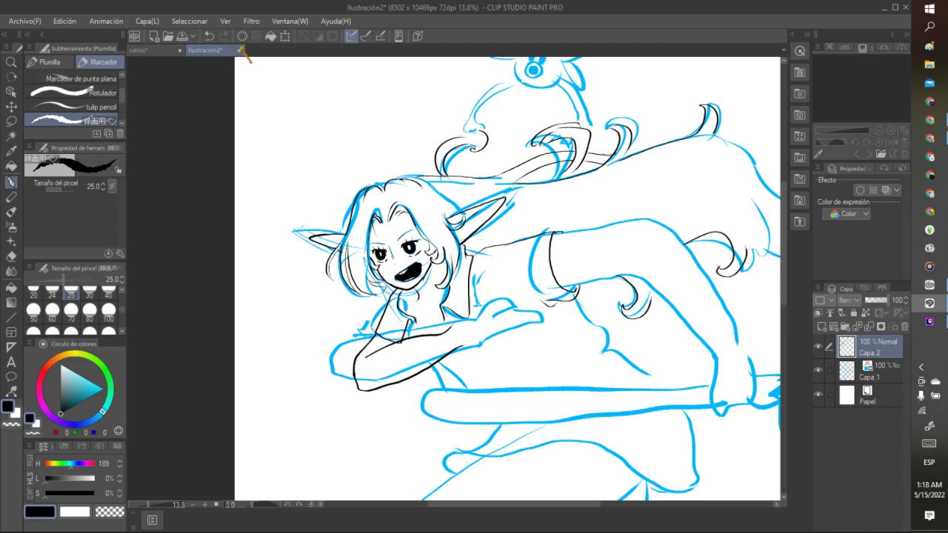
pyautogui.click(210, 36)
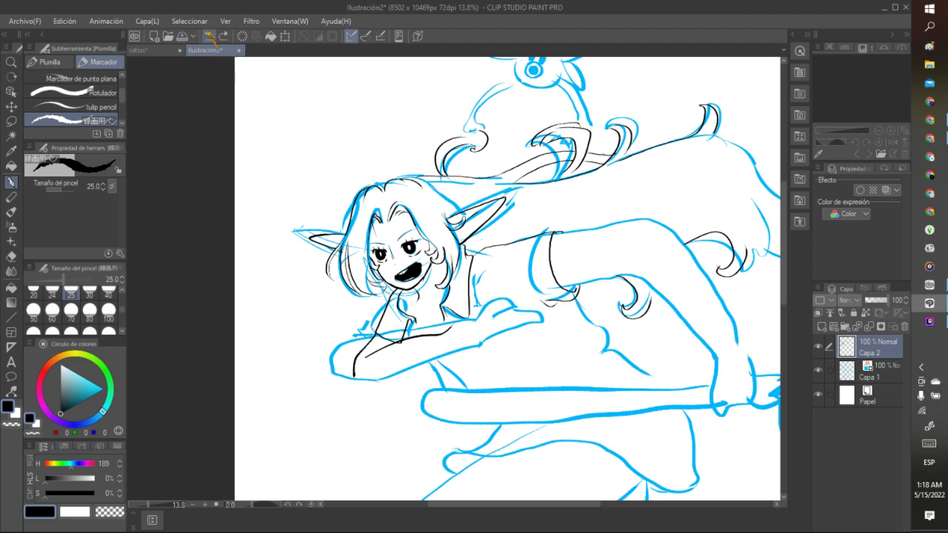
pyautogui.click(209, 35)
# Step: Ink the bent front forearm beneath the chin, from the rounded elbow to the curled hand with its fingers
pyautogui.moveTo(376, 348)
pyautogui.mouseDown()
pyautogui.moveTo(396, 332)
pyautogui.moveTo(411, 340)
pyautogui.moveTo(475, 319)
pyautogui.mouseUp()
pyautogui.moveTo(353, 371)
pyautogui.mouseDown()
pyautogui.moveTo(367, 386)
pyautogui.moveTo(436, 369)
pyautogui.moveTo(501, 325)
pyautogui.moveTo(508, 303)
pyautogui.moveTo(526, 311)
pyautogui.moveTo(519, 277)
pyautogui.moveTo(531, 300)
pyautogui.mouseUp()
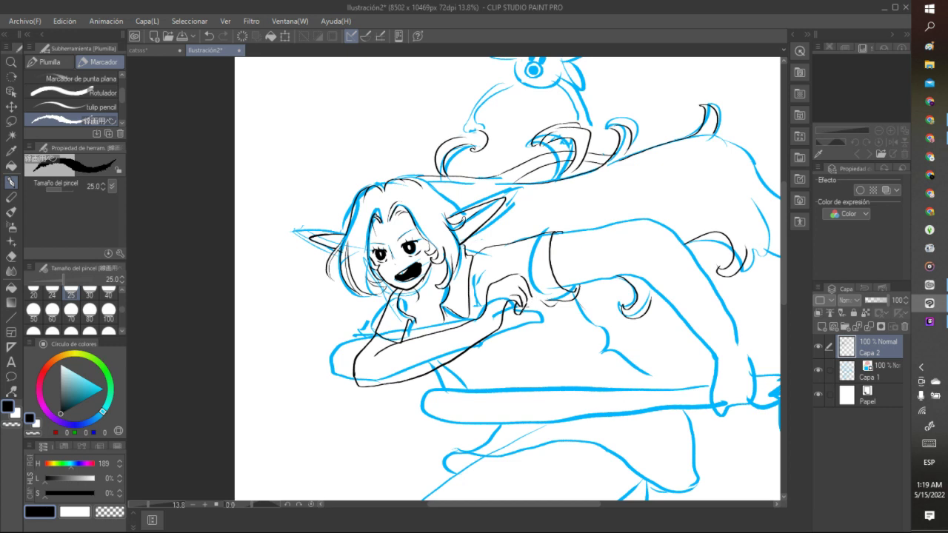
pyautogui.moveTo(375, 385); pyautogui.dragTo(478, 344)
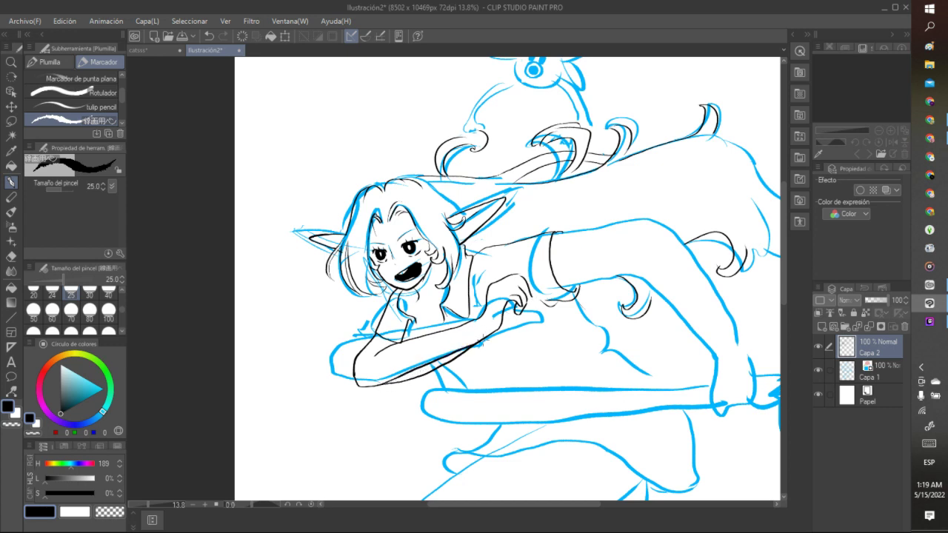
pyautogui.click(209, 36)
pyautogui.click(818, 370)
pyautogui.click(818, 370)
# Step: Reinforce the front elbow's outline and add short marks along the forearm's upper edge
pyautogui.moveTo(362, 352); pyautogui.dragTo(355, 385)
pyautogui.moveTo(447, 328); pyautogui.dragTo(458, 337)
pyautogui.moveTo(548, 238); pyautogui.dragTo(634, 221)
pyautogui.click(210, 36)
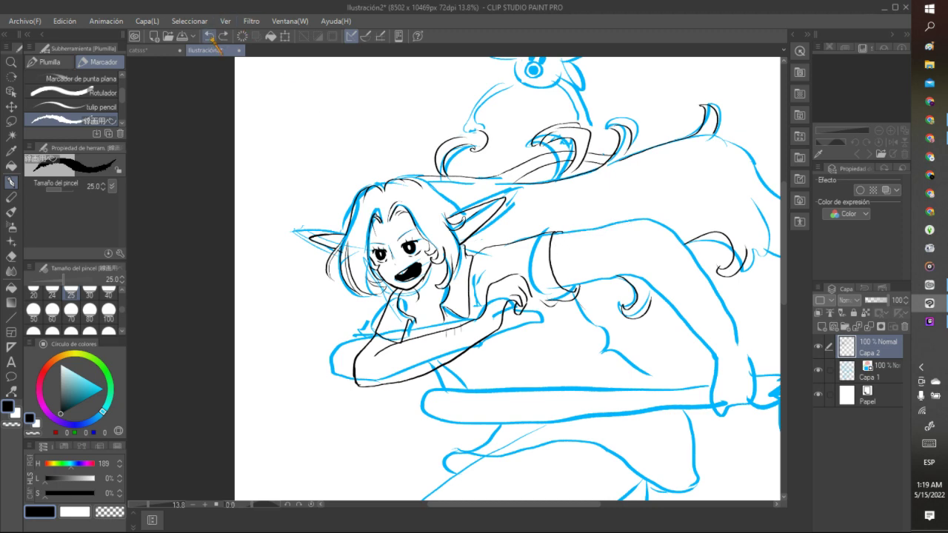
# Step: Shade the chest between the collar edges with vertical hatching lines running down to the forearm
pyautogui.scroll(-2, 348, 185)
pyautogui.scroll(-2, 348, 186)
pyautogui.scroll(4, 348, 185)
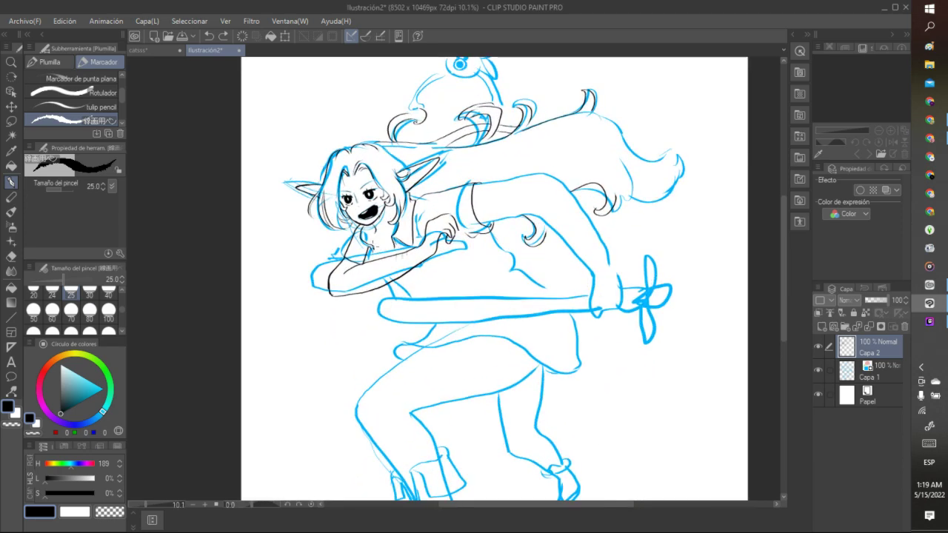
pyautogui.click(384, 256)
pyautogui.moveTo(389, 245)
pyautogui.mouseDown()
pyautogui.moveTo(400, 256)
pyautogui.moveTo(365, 234)
pyautogui.mouseUp()
pyautogui.moveTo(362, 227); pyautogui.dragTo(372, 247)
pyautogui.moveTo(372, 245)
pyautogui.mouseDown()
pyautogui.moveTo(385, 212)
pyautogui.moveTo(379, 258)
pyautogui.mouseUp()
pyautogui.moveTo(382, 211)
pyautogui.mouseDown()
pyautogui.moveTo(383, 258)
pyautogui.moveTo(387, 218)
pyautogui.mouseUp()
pyautogui.moveTo(384, 214); pyautogui.dragTo(390, 251)
pyautogui.moveTo(394, 202); pyautogui.dragTo(395, 238)
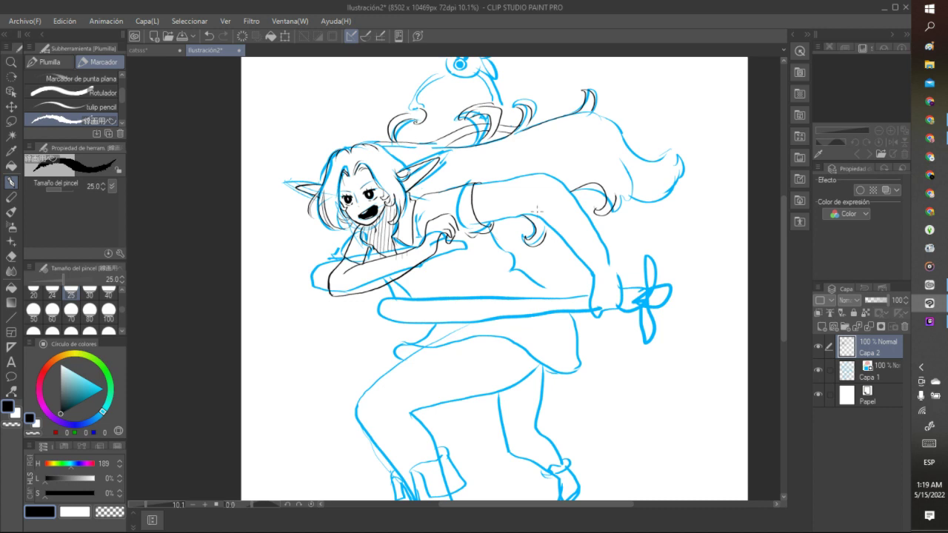
pyautogui.click(818, 371)
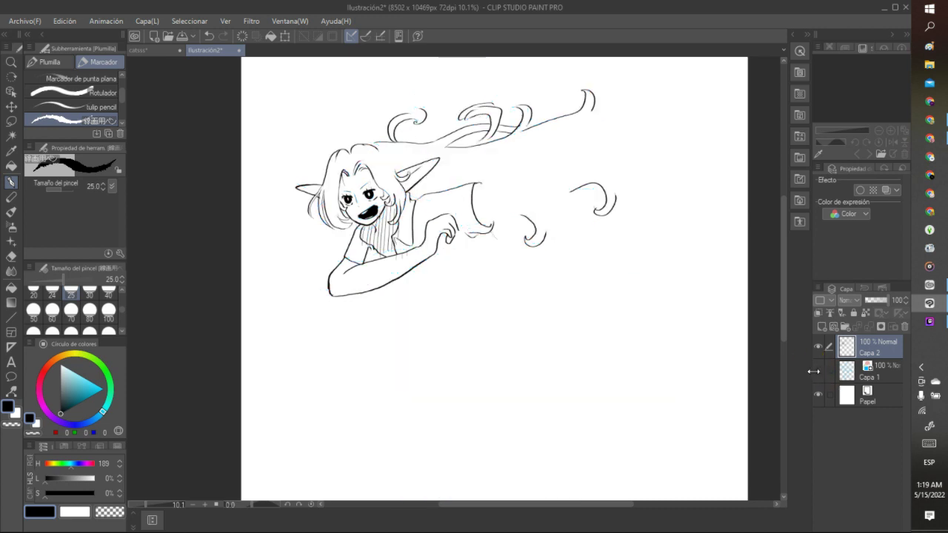
pyautogui.click(818, 370)
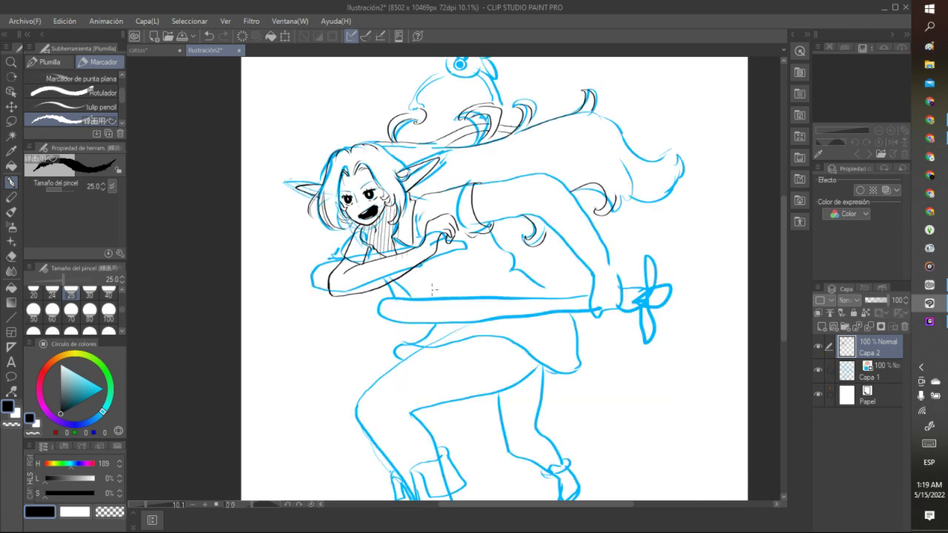
pyautogui.moveTo(599, 294)
pyautogui.mouseDown()
pyautogui.moveTo(528, 304)
pyautogui.moveTo(448, 289)
pyautogui.moveTo(368, 309)
pyautogui.moveTo(443, 326)
pyautogui.moveTo(554, 313)
pyautogui.mouseUp()
pyautogui.click(210, 36)
pyautogui.moveTo(635, 262)
pyautogui.mouseDown()
pyautogui.moveTo(650, 288)
pyautogui.moveTo(644, 247)
pyautogui.moveTo(648, 263)
pyautogui.mouseUp()
pyautogui.click(209, 35)
pyautogui.click(210, 36)
pyautogui.click(210, 36)
# Step: Lasso the sword's cross guard on sketch layer Capa 1 and move it along the blade to the near side of the fist
pyautogui.press('m')
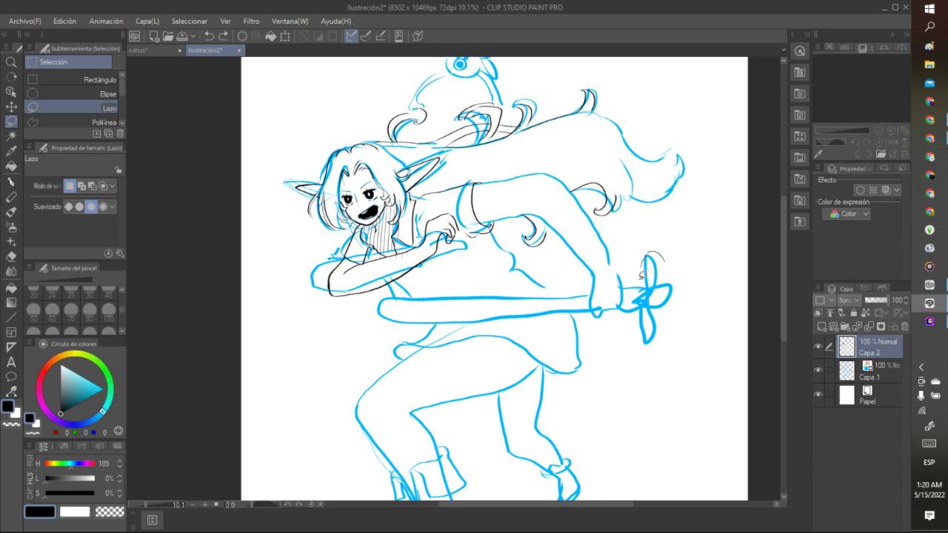
pyautogui.moveTo(641, 276)
pyautogui.mouseDown()
pyautogui.moveTo(644, 345)
pyautogui.moveTo(670, 255)
pyautogui.moveTo(645, 257)
pyautogui.mouseUp()
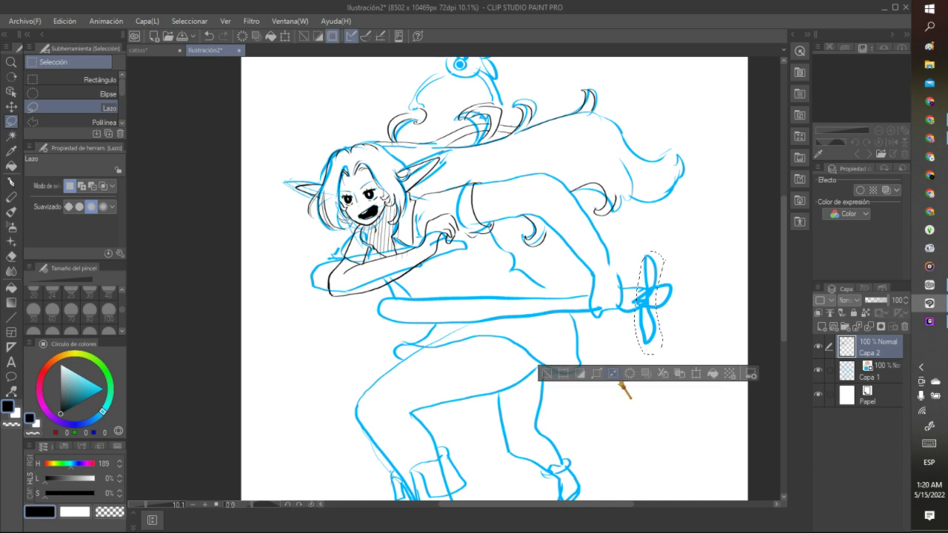
pyautogui.click(696, 373)
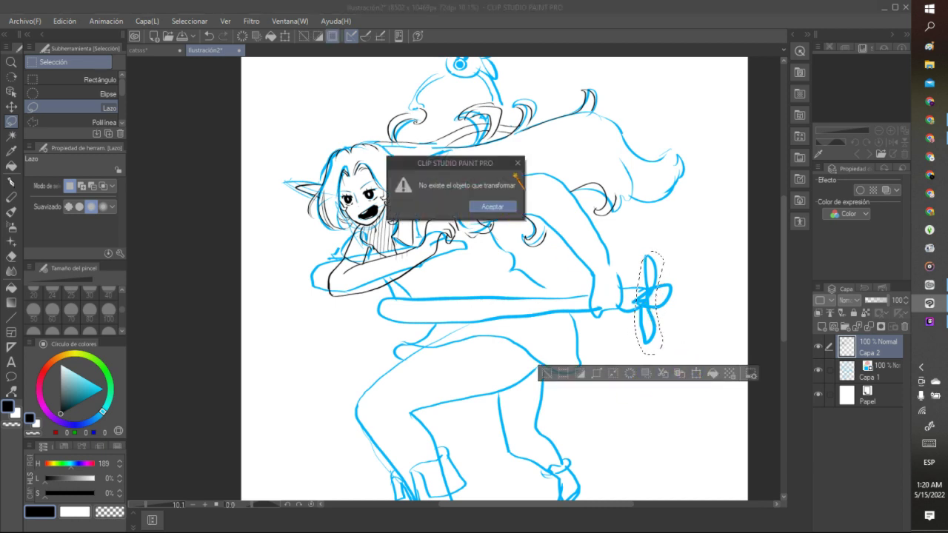
pyautogui.click(518, 163)
pyautogui.click(818, 370)
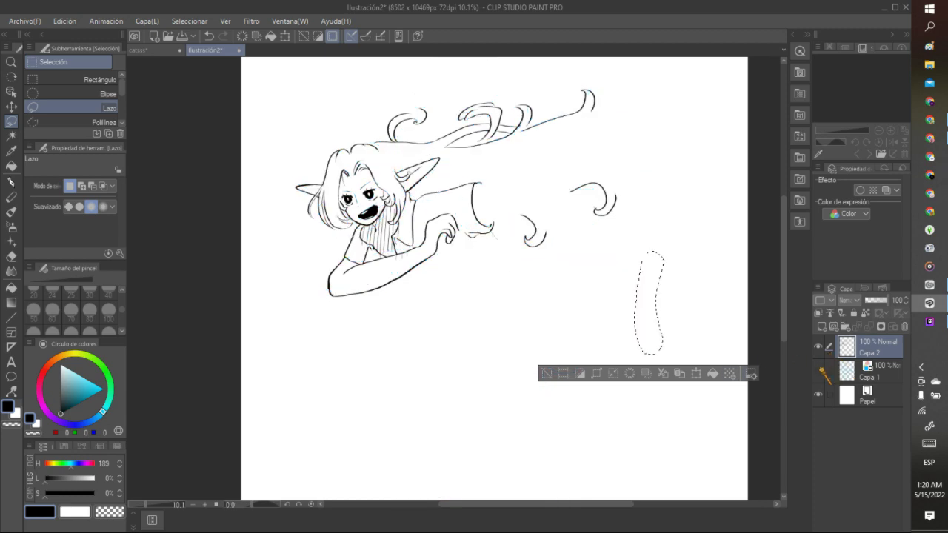
pyautogui.click(818, 370)
pyautogui.click(844, 370)
pyautogui.click(696, 374)
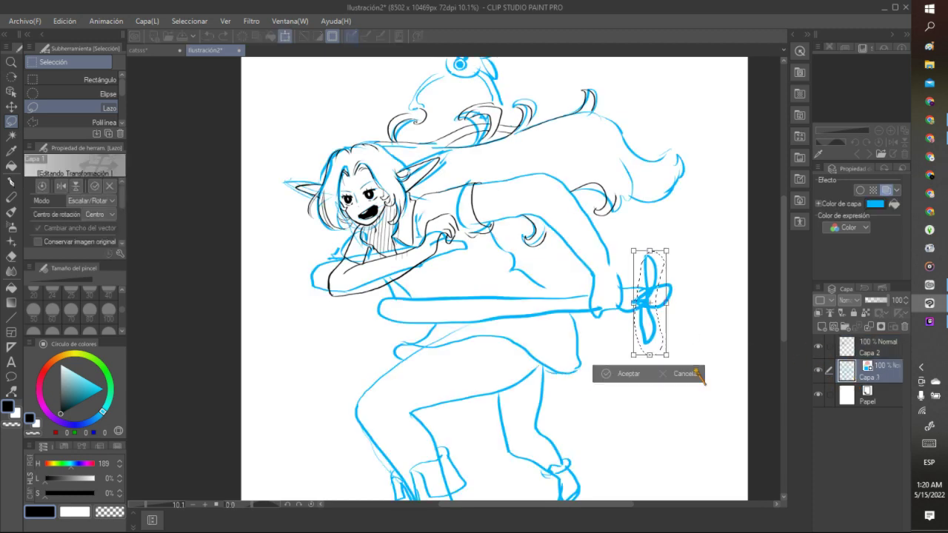
pyautogui.moveTo(649, 305)
pyautogui.mouseDown()
pyautogui.moveTo(656, 292)
pyautogui.moveTo(580, 293)
pyautogui.mouseUp()
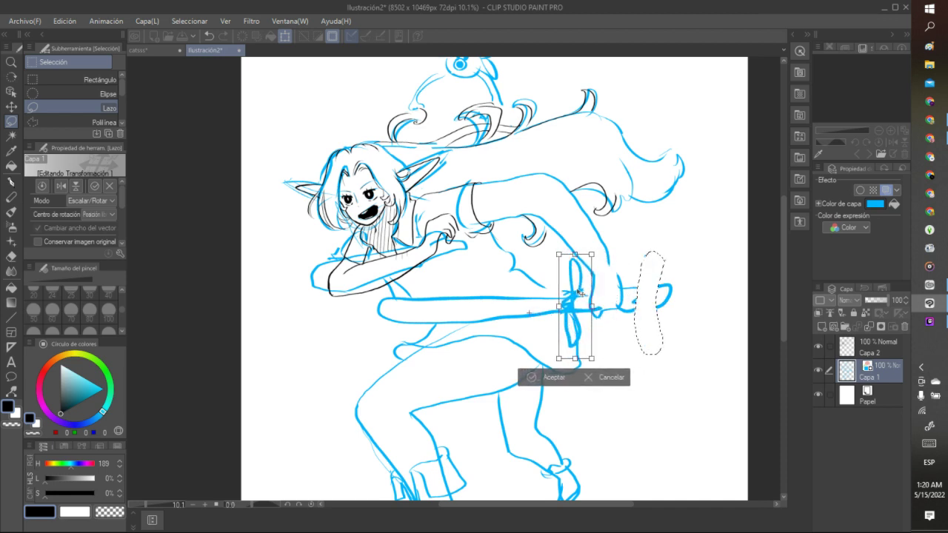
pyautogui.click(553, 378)
pyautogui.hotkey('ctrl', 'd')
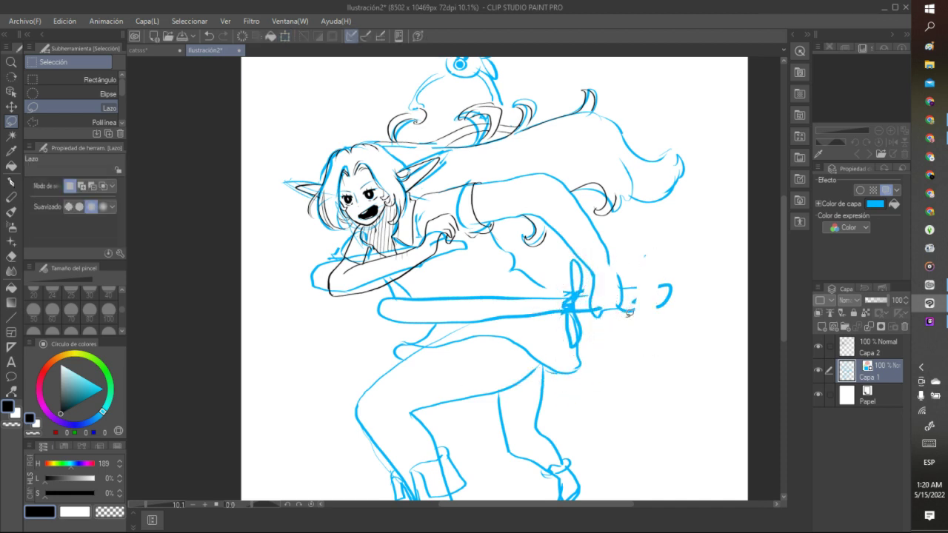
# Step: Compare the ink on Capa 2 with the sketch on Capa 1 by viewing each layer alone and both together
pyautogui.click(818, 346)
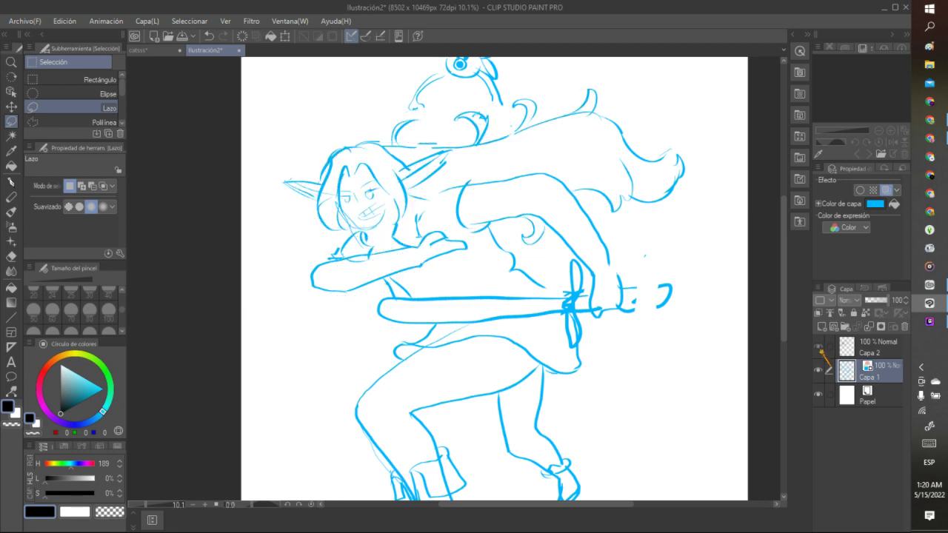
pyautogui.click(818, 346)
pyautogui.click(818, 370)
pyautogui.click(818, 370)
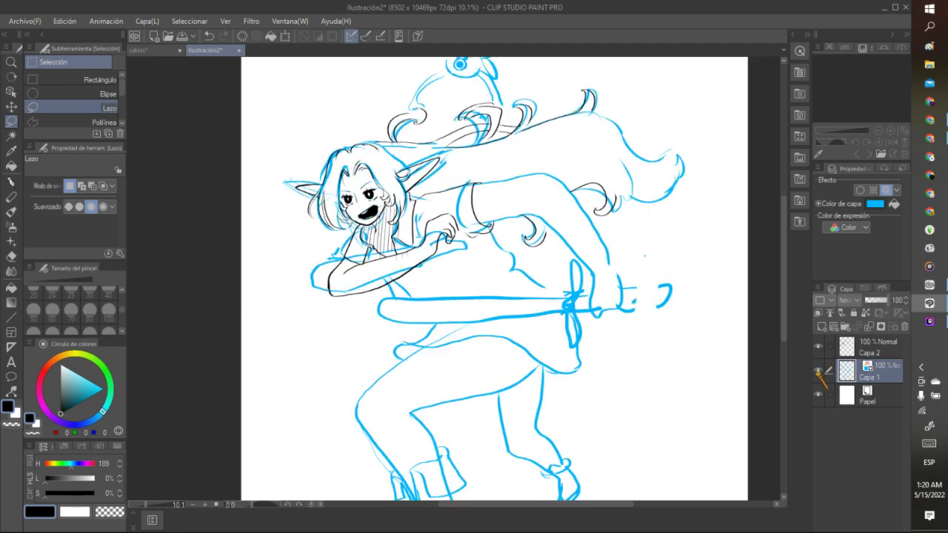
pyautogui.click(818, 370)
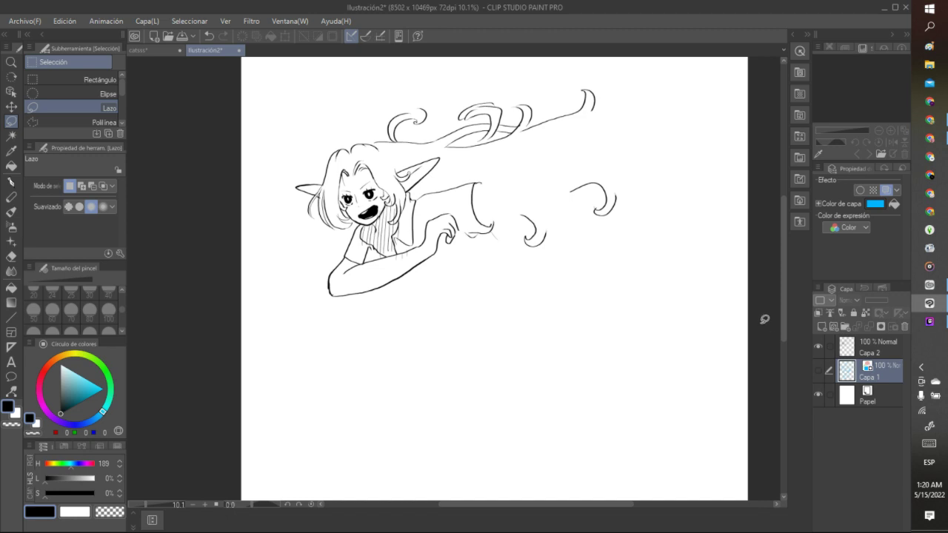
pyautogui.click(818, 370)
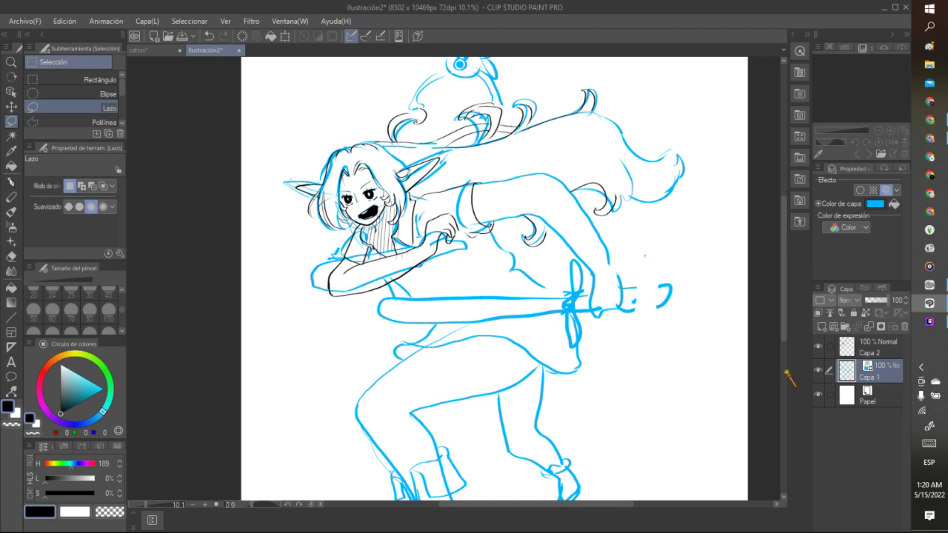
pyautogui.click(818, 346)
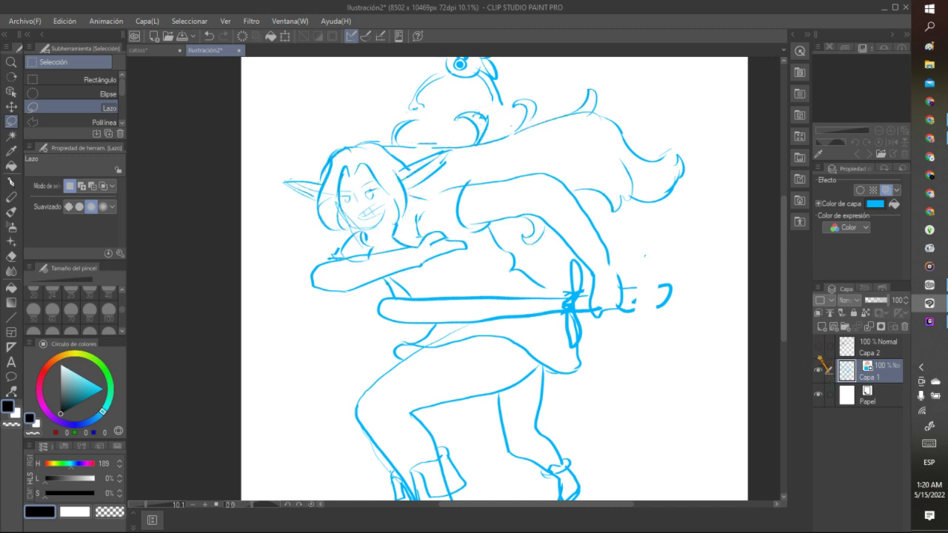
pyautogui.click(818, 370)
pyautogui.click(818, 346)
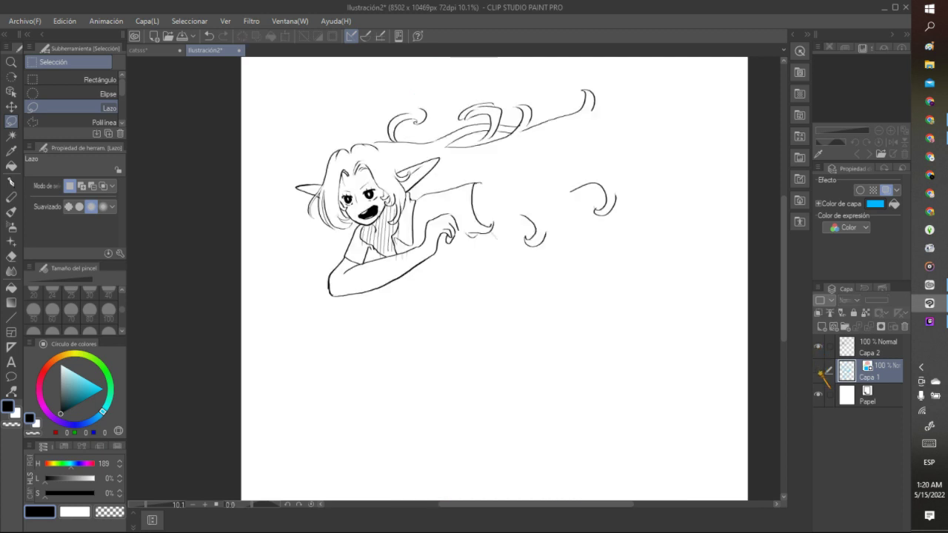
pyautogui.click(818, 372)
pyautogui.click(818, 373)
pyautogui.click(818, 370)
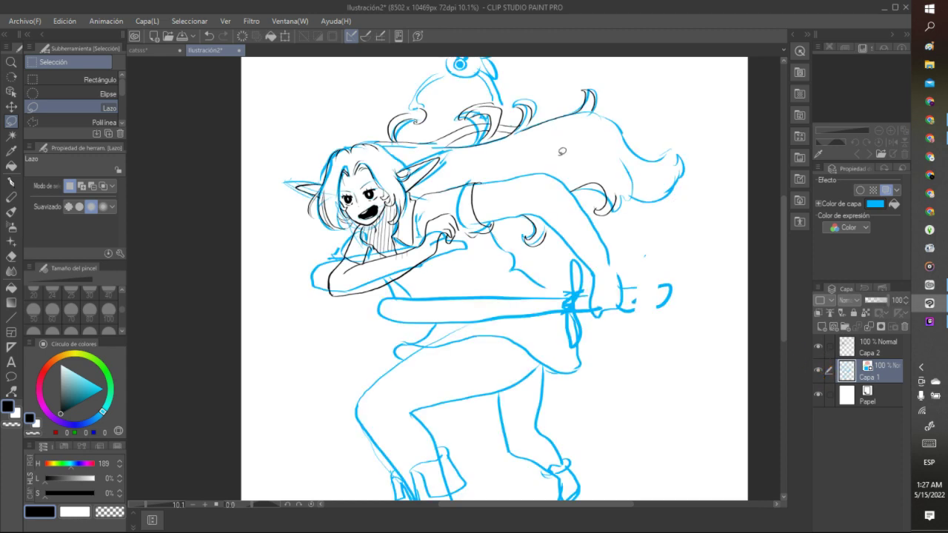
# Step: Ink the upper edge of the rear arm on Capa 2 with the pen, from the sleeve hem to the elbow bend
pyautogui.scroll(-3, 561, 151)
pyautogui.scroll(2, 644, 171)
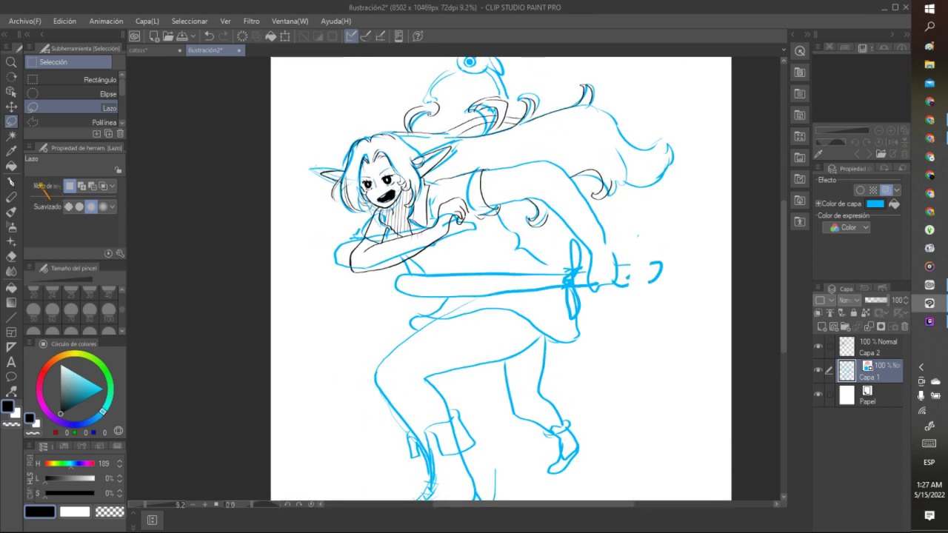
pyautogui.click(11, 182)
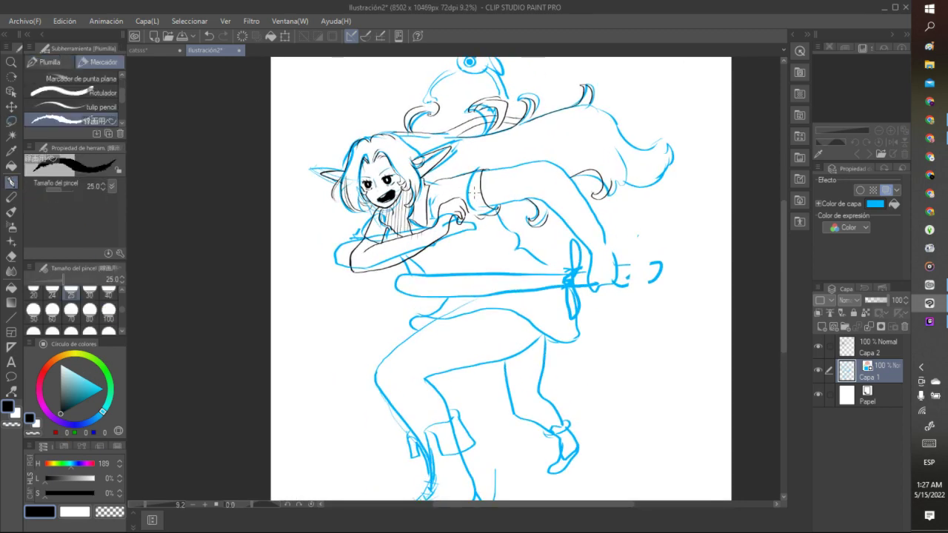
pyautogui.moveTo(478, 176); pyautogui.dragTo(545, 163)
pyautogui.click(851, 348)
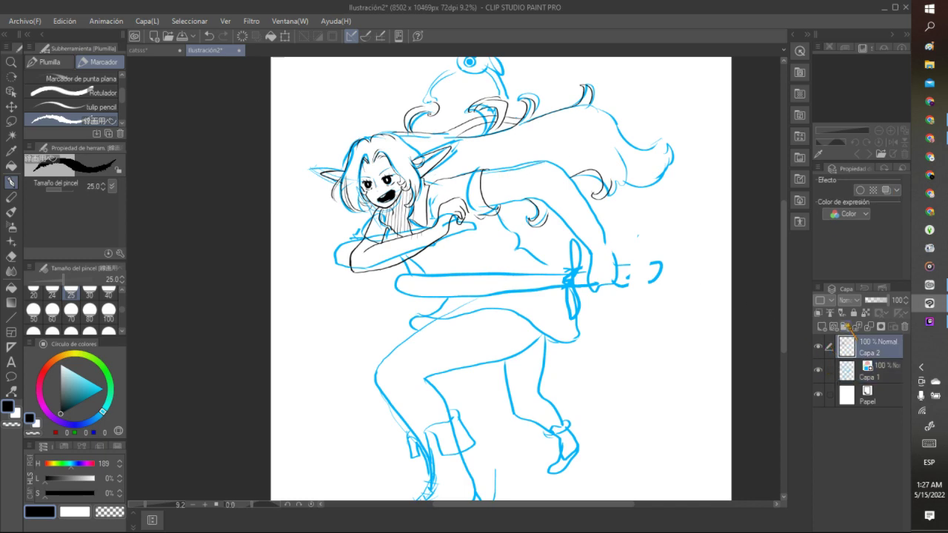
pyautogui.scroll(3, 618, 130)
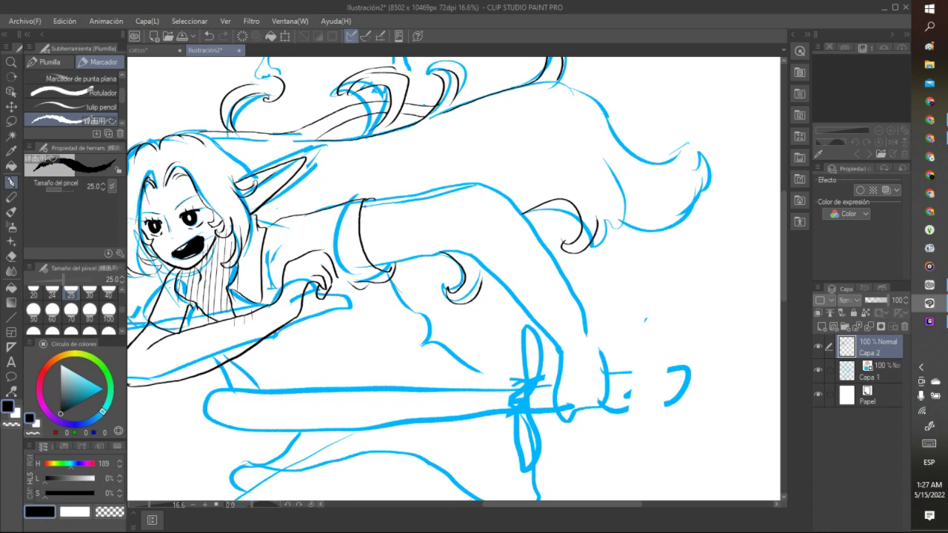
pyautogui.moveTo(361, 206); pyautogui.dragTo(461, 185)
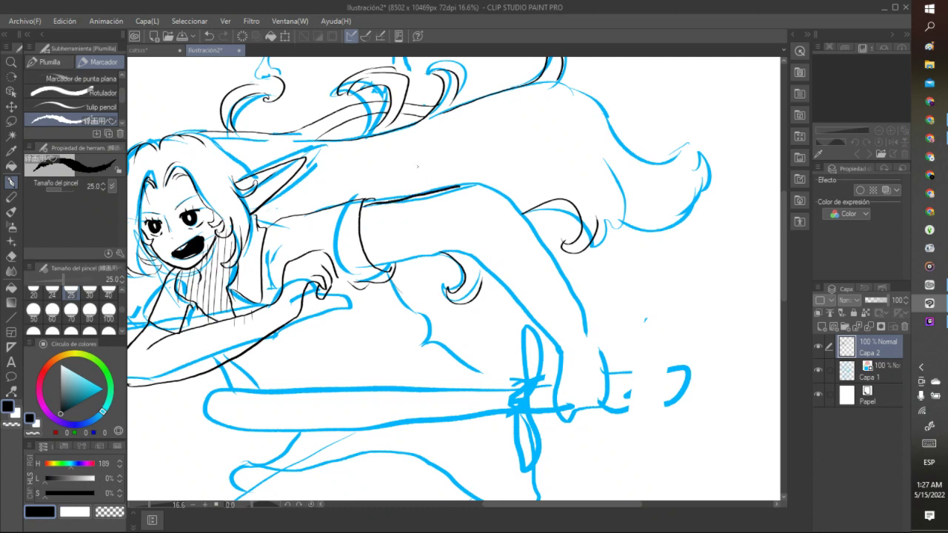
pyautogui.click(211, 36)
pyautogui.click(223, 35)
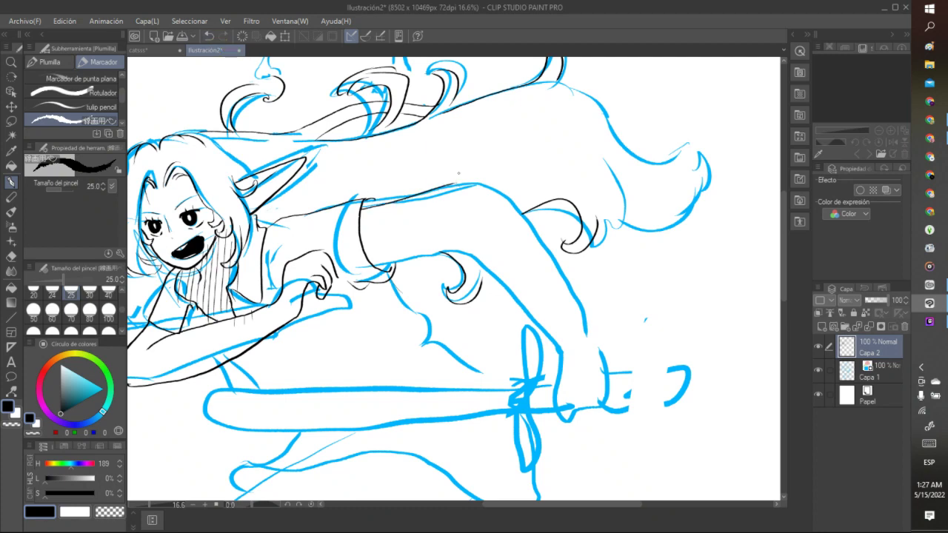
# Step: Ink the rear arm's underside, elbow bend and forearm down to a closed fist, and hide the Capa 1 sketch
pyautogui.moveTo(373, 268); pyautogui.dragTo(443, 249)
pyautogui.moveTo(453, 183); pyautogui.dragTo(532, 253)
pyautogui.moveTo(442, 250)
pyautogui.mouseDown()
pyautogui.moveTo(516, 292)
pyautogui.moveTo(546, 330)
pyautogui.mouseUp()
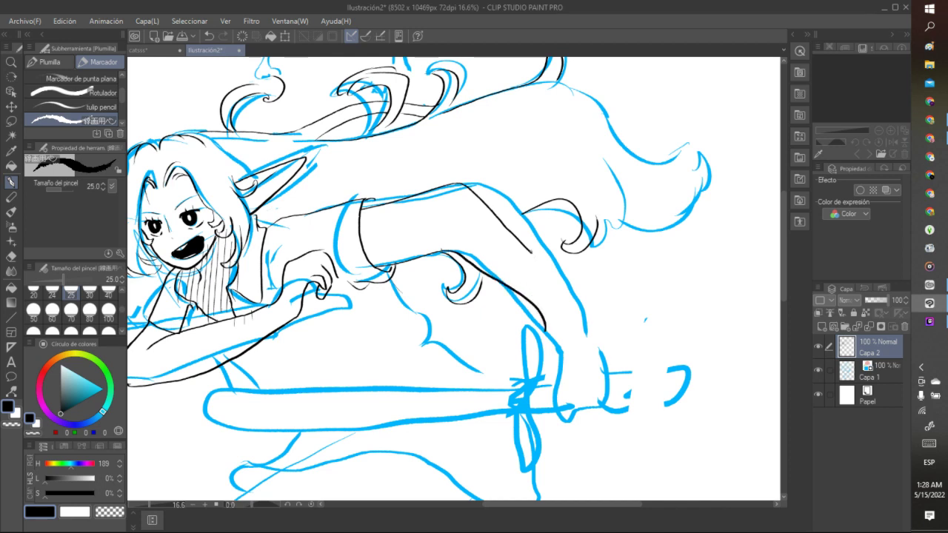
pyautogui.moveTo(530, 250)
pyautogui.mouseDown()
pyautogui.moveTo(576, 321)
pyautogui.moveTo(543, 330)
pyautogui.moveTo(556, 371)
pyautogui.moveTo(579, 326)
pyautogui.mouseUp()
pyautogui.scroll(-2, 625, 300)
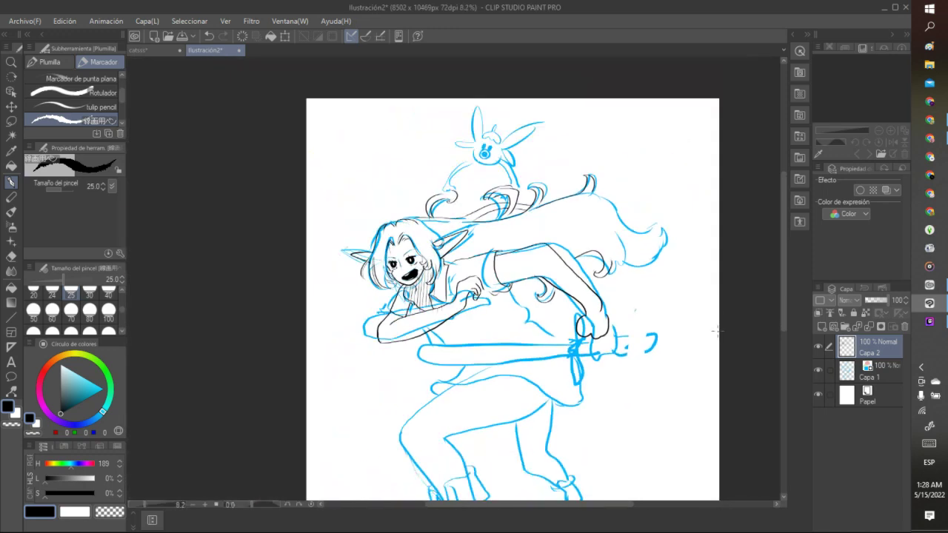
pyautogui.click(817, 370)
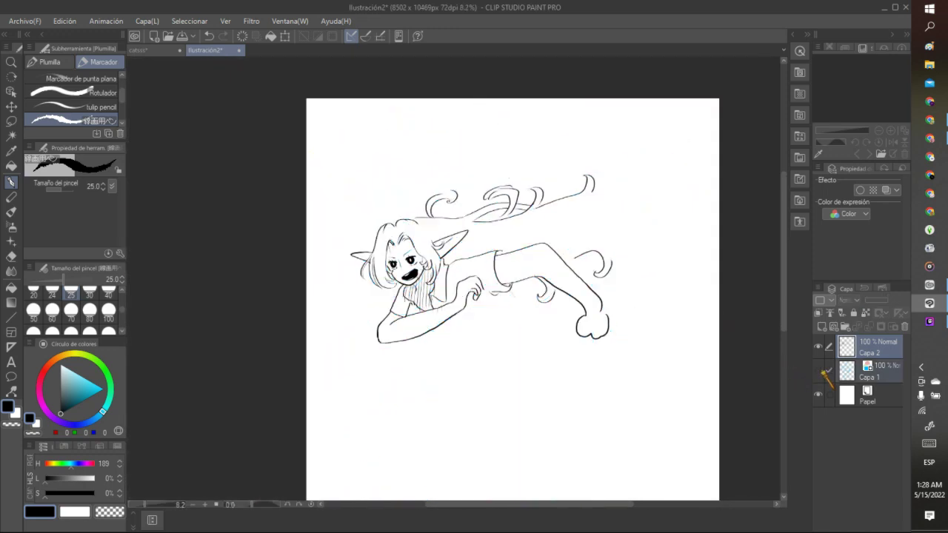
# Step: Show the Capa 1 sketch again and undo the rear arm and fist ink strokes on Capa 2
pyautogui.click(817, 370)
pyautogui.scroll(3, 629, 316)
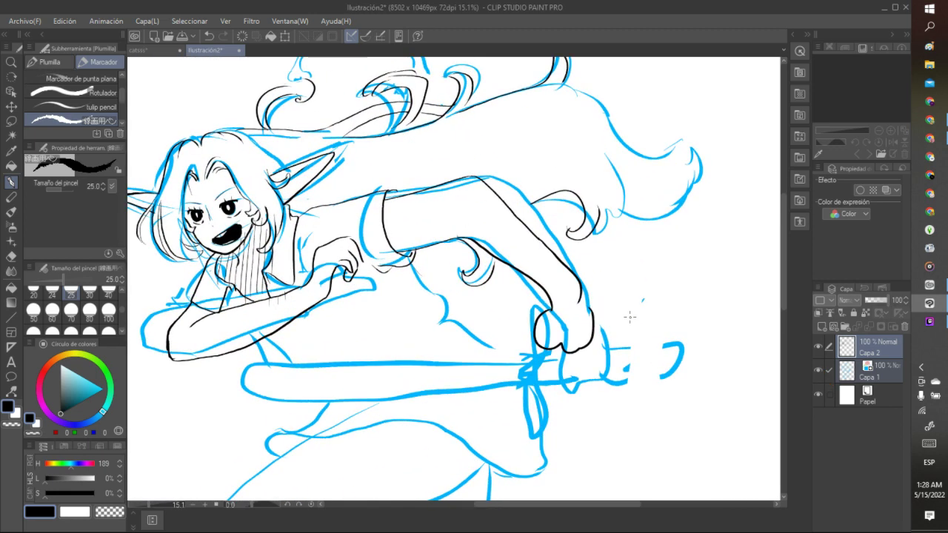
pyautogui.click(209, 36)
pyautogui.click(210, 36)
pyautogui.click(209, 35)
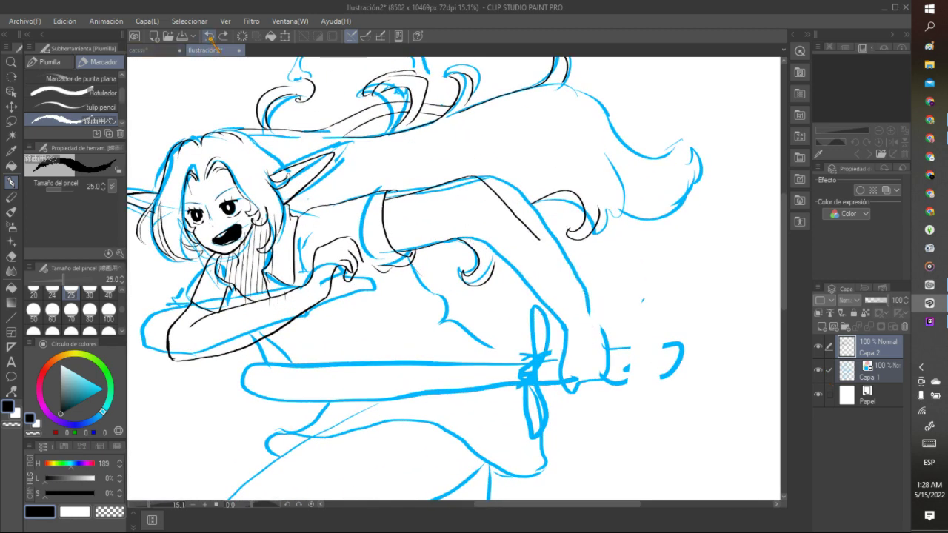
pyautogui.click(210, 36)
pyautogui.click(209, 36)
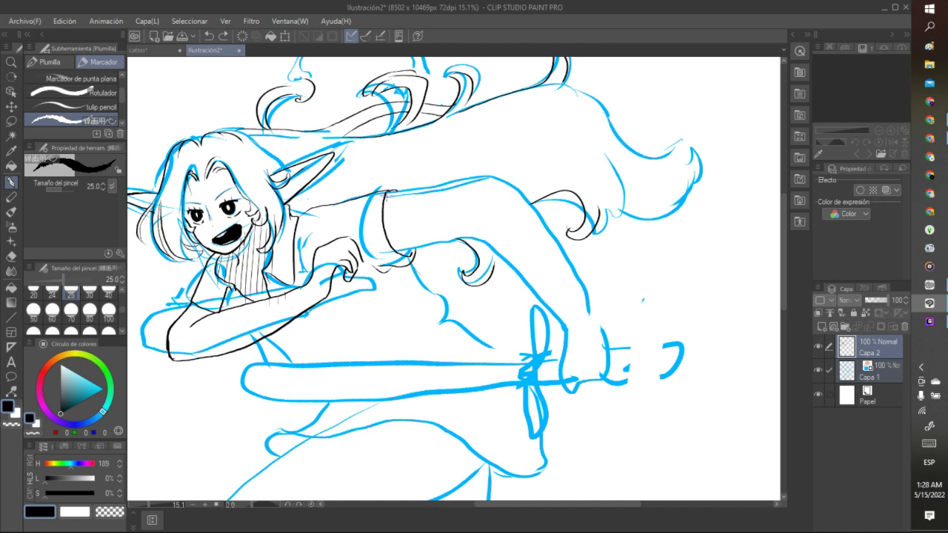
pyautogui.moveTo(383, 194); pyautogui.dragTo(484, 178)
pyautogui.click(210, 36)
pyautogui.moveTo(384, 193); pyautogui.dragTo(482, 177)
pyautogui.click(211, 36)
pyautogui.scroll(2, 489, 186)
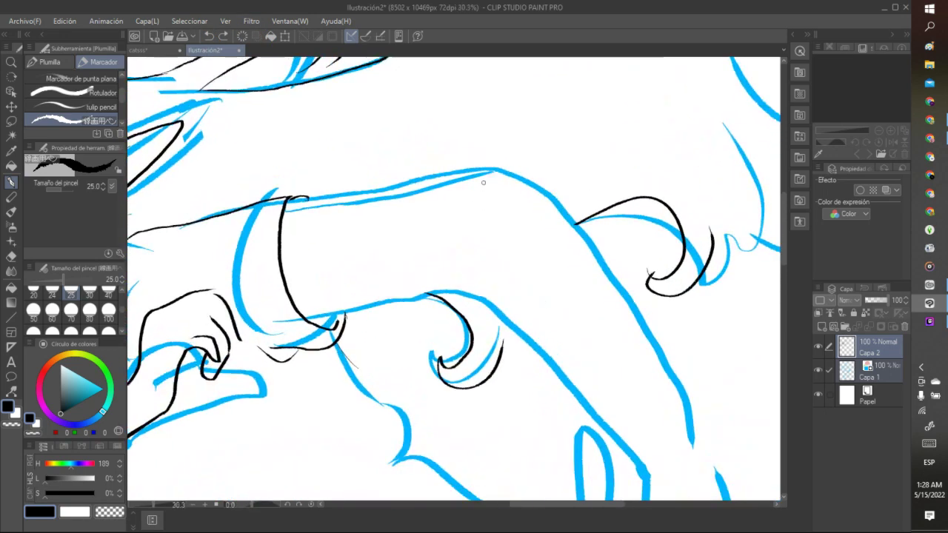
pyautogui.moveTo(282, 210); pyautogui.dragTo(433, 174)
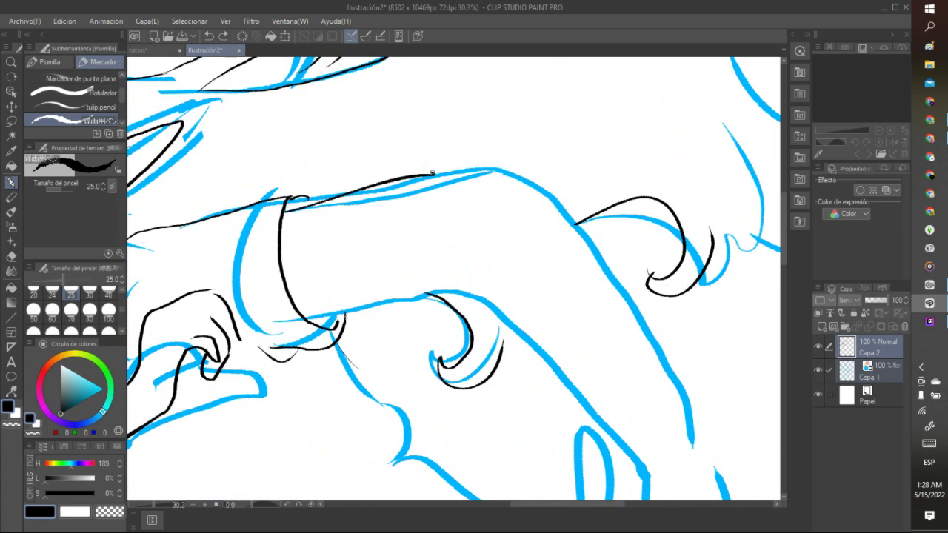
pyautogui.click(211, 36)
# Step: Ink the rear arm on Capa 2 from the sleeve hem over the elbow bend to the fist at the sword handle
pyautogui.scroll(-4, 288, 209)
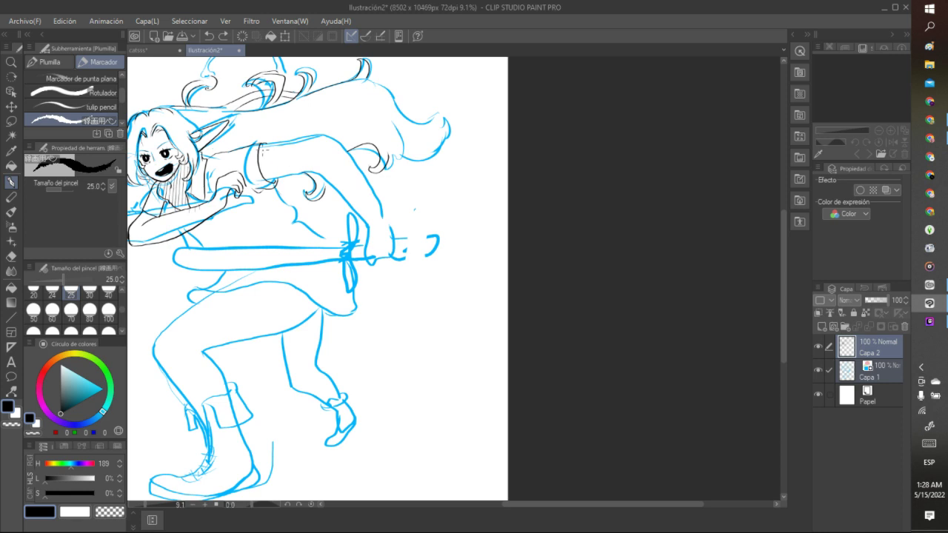
pyautogui.moveTo(269, 142); pyautogui.dragTo(311, 141)
pyautogui.moveTo(263, 180)
pyautogui.mouseDown()
pyautogui.moveTo(317, 170)
pyautogui.moveTo(370, 215)
pyautogui.moveTo(364, 226)
pyautogui.mouseUp()
pyautogui.moveTo(324, 134)
pyautogui.mouseDown()
pyautogui.moveTo(379, 208)
pyautogui.moveTo(382, 218)
pyautogui.moveTo(354, 242)
pyautogui.moveTo(375, 266)
pyautogui.moveTo(387, 266)
pyautogui.moveTo(393, 250)
pyautogui.moveTo(383, 219)
pyautogui.moveTo(340, 247)
pyautogui.mouseUp()
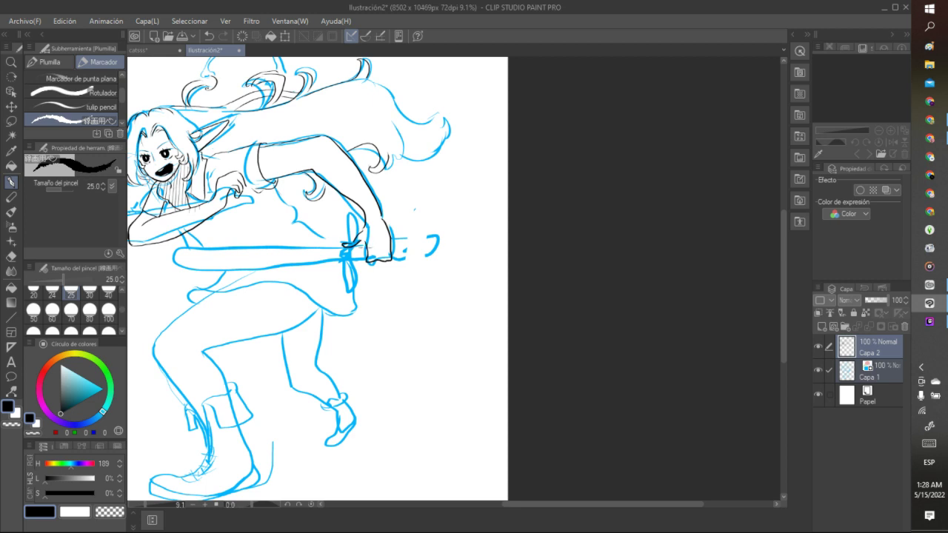
# Step: Ink the torso and waist folds above the sword and the flared tunic hem below it
pyautogui.moveTo(270, 189); pyautogui.dragTo(290, 228)
pyautogui.moveTo(187, 226); pyautogui.dragTo(199, 241)
pyautogui.moveTo(295, 224); pyautogui.dragTo(317, 232)
pyautogui.moveTo(223, 271)
pyautogui.mouseDown()
pyautogui.moveTo(190, 301)
pyautogui.moveTo(205, 290)
pyautogui.moveTo(299, 281)
pyautogui.moveTo(351, 286)
pyautogui.mouseUp()
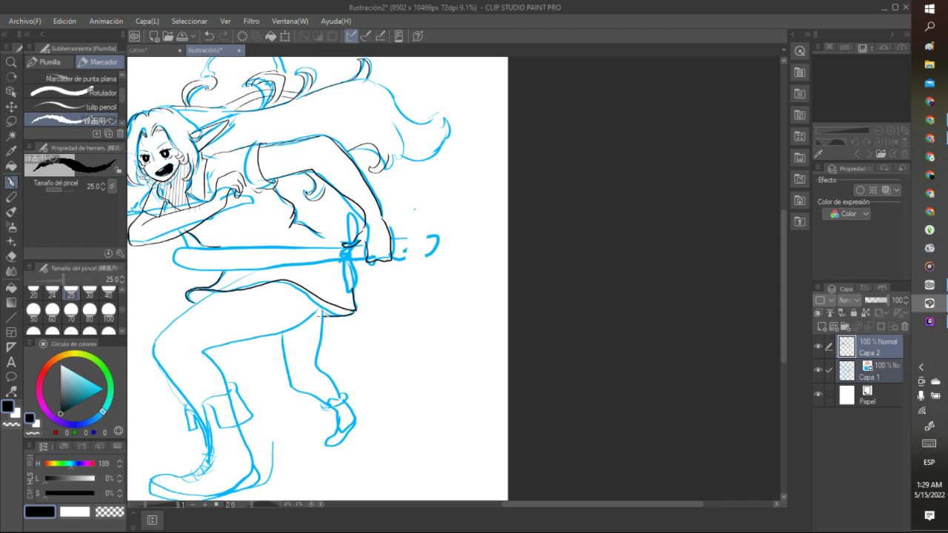
# Step: Ink the bent front leg from the tunic hem to the boot cuff, and the rear leg down to its foot
pyautogui.moveTo(154, 343); pyautogui.dragTo(205, 298)
pyautogui.moveTo(157, 356)
pyautogui.mouseDown()
pyautogui.moveTo(194, 414)
pyautogui.moveTo(221, 380)
pyautogui.moveTo(204, 346)
pyautogui.moveTo(326, 302)
pyautogui.mouseUp()
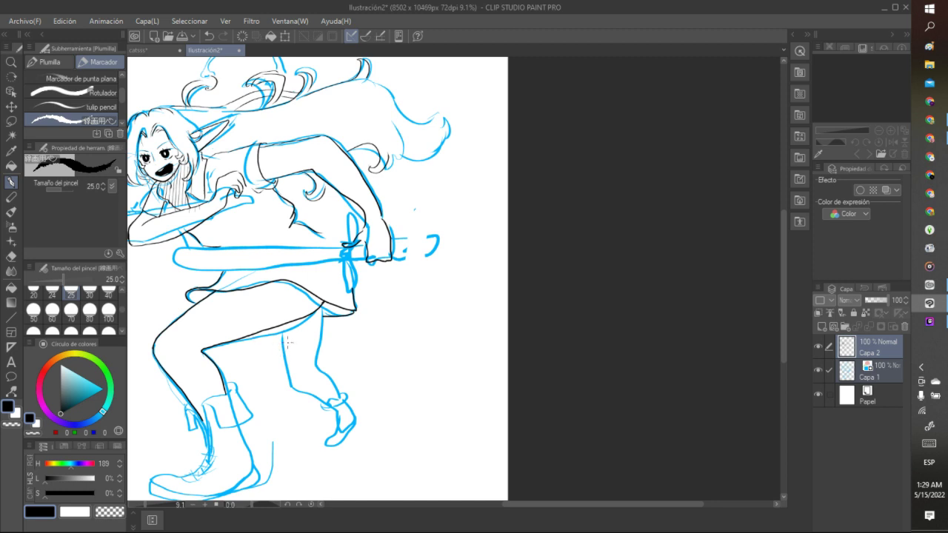
pyautogui.moveTo(280, 323)
pyautogui.mouseDown()
pyautogui.moveTo(284, 382)
pyautogui.moveTo(323, 407)
pyautogui.mouseUp()
pyautogui.moveTo(326, 304)
pyautogui.mouseDown()
pyautogui.moveTo(308, 365)
pyautogui.moveTo(324, 370)
pyautogui.moveTo(333, 433)
pyautogui.moveTo(322, 443)
pyautogui.moveTo(334, 447)
pyautogui.moveTo(350, 438)
pyautogui.moveTo(333, 387)
pyautogui.mouseUp()
# Step: Undo the last rear leg strokes and redraw its back edge, ankle and pointed foot
pyautogui.scroll(-1, 234, 387)
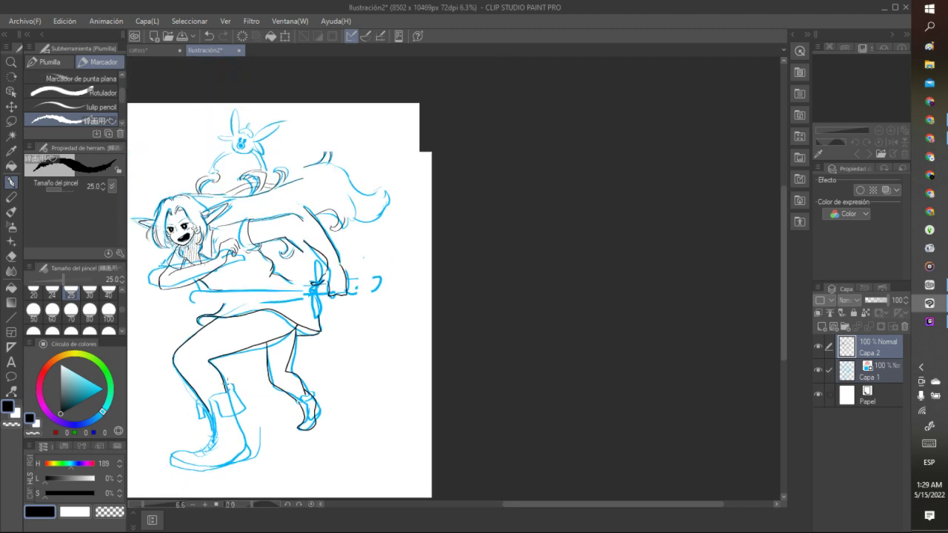
pyautogui.scroll(-1, 215, 337)
pyautogui.scroll(1, 243, 396)
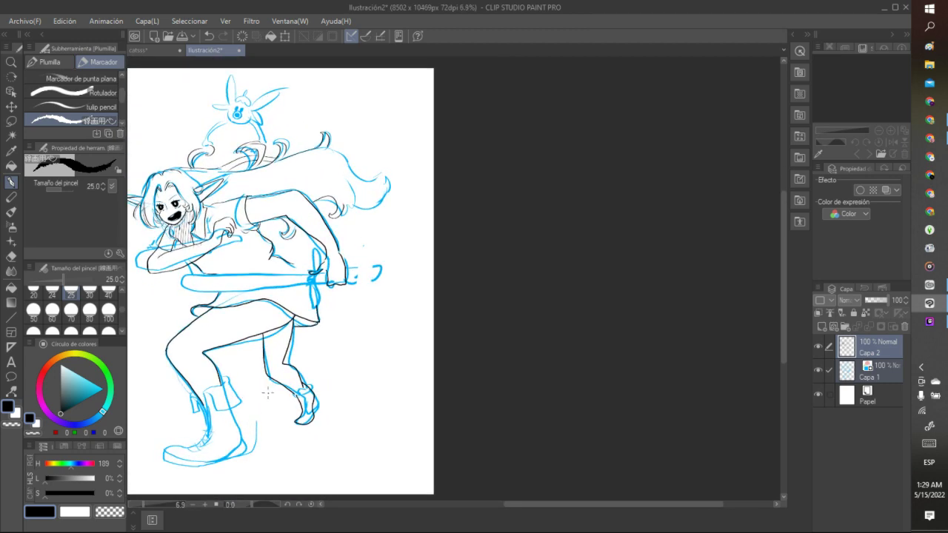
pyautogui.scroll(1, 267, 393)
pyautogui.click(209, 35)
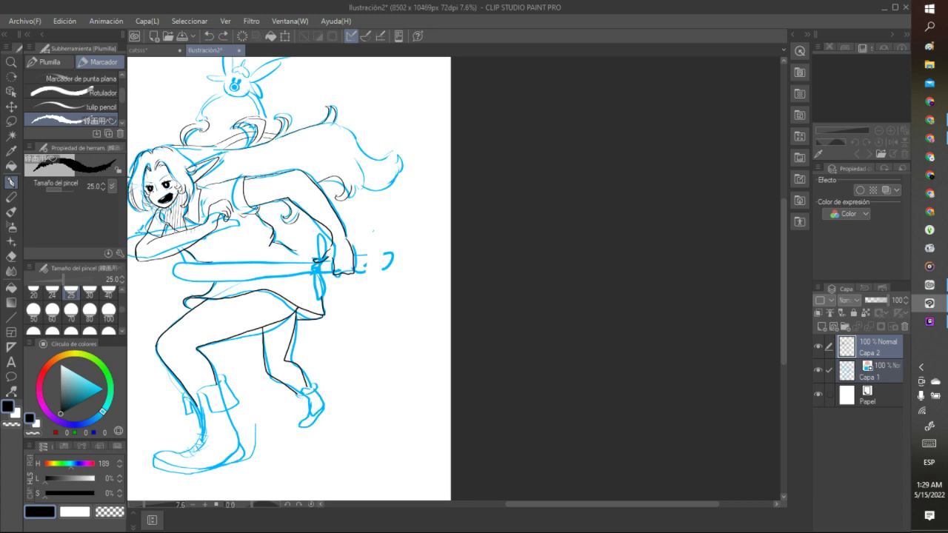
pyautogui.moveTo(300, 408)
pyautogui.mouseDown()
pyautogui.moveTo(292, 430)
pyautogui.moveTo(301, 421)
pyautogui.moveTo(313, 387)
pyautogui.mouseUp()
pyautogui.click(209, 36)
pyautogui.click(223, 36)
pyautogui.click(210, 36)
pyautogui.moveTo(297, 309)
pyautogui.mouseDown()
pyautogui.moveTo(283, 351)
pyautogui.moveTo(310, 388)
pyautogui.moveTo(297, 393)
pyautogui.moveTo(305, 406)
pyautogui.moveTo(289, 426)
pyautogui.moveTo(304, 431)
pyautogui.moveTo(325, 417)
pyautogui.moveTo(305, 387)
pyautogui.mouseUp()
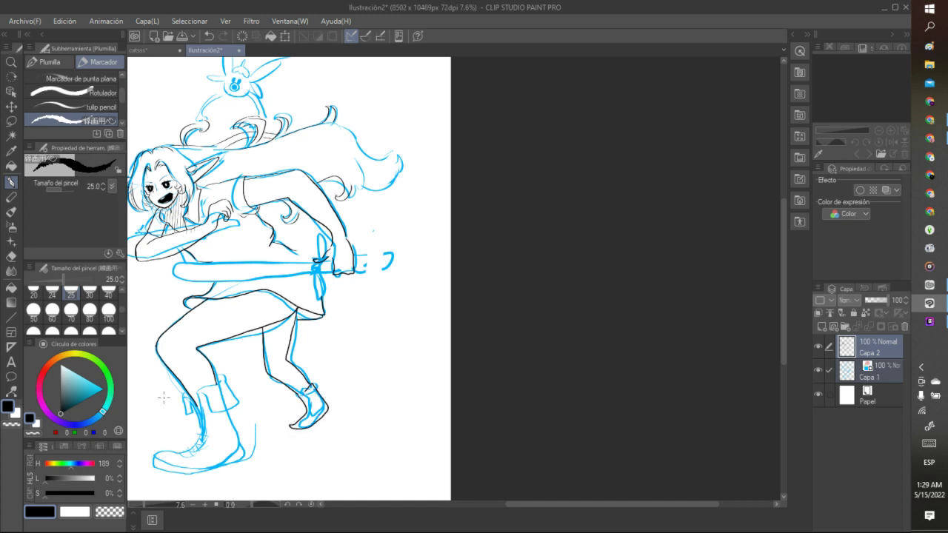
# Step: Compare the figure's ink with the sketch by hiding and showing Capa 1
pyautogui.scroll(-2, 164, 398)
pyautogui.scroll(1, 157, 420)
pyautogui.scroll(-3, 156, 419)
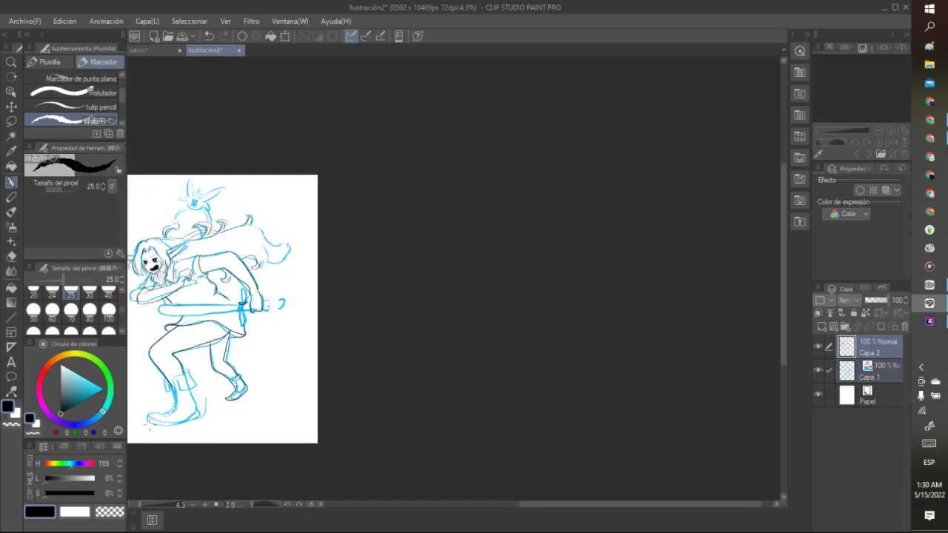
pyautogui.scroll(4, 156, 416)
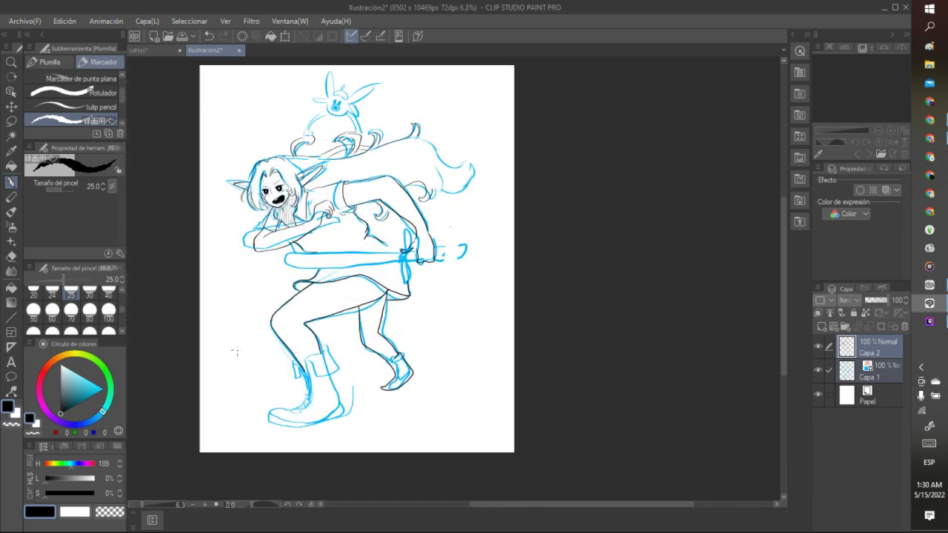
pyautogui.click(818, 370)
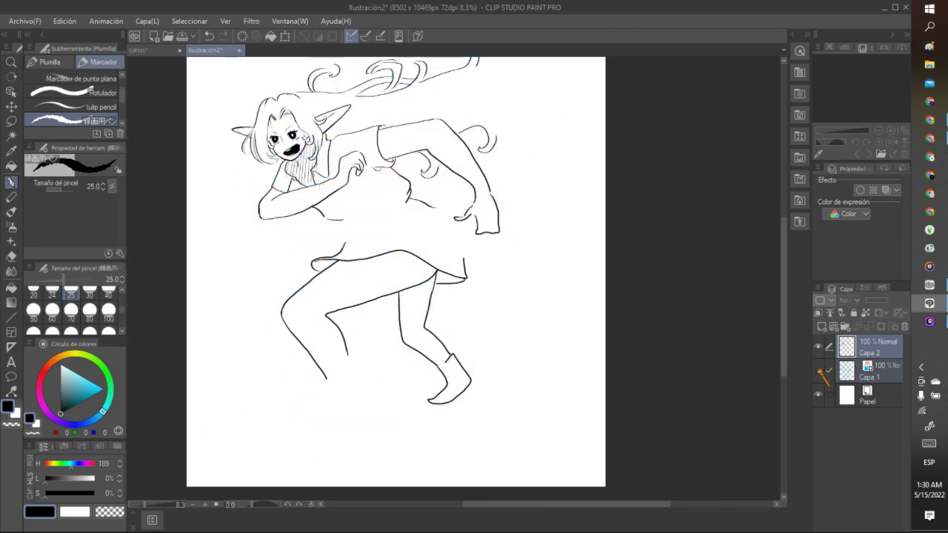
pyautogui.click(818, 370)
pyautogui.click(818, 370)
pyautogui.click(818, 370)
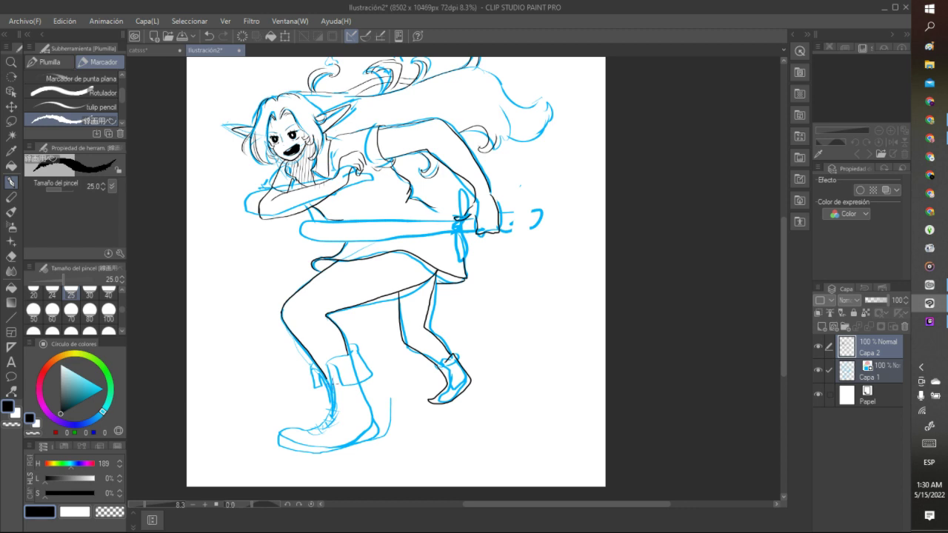
# Step: Ink the front boot with its folded cuff, and add ridged soles to both boots
pyautogui.moveTo(333, 383)
pyautogui.mouseDown()
pyautogui.moveTo(331, 354)
pyautogui.moveTo(359, 348)
pyautogui.moveTo(368, 378)
pyautogui.moveTo(338, 374)
pyautogui.moveTo(331, 363)
pyautogui.moveTo(307, 386)
pyautogui.moveTo(330, 394)
pyautogui.mouseUp()
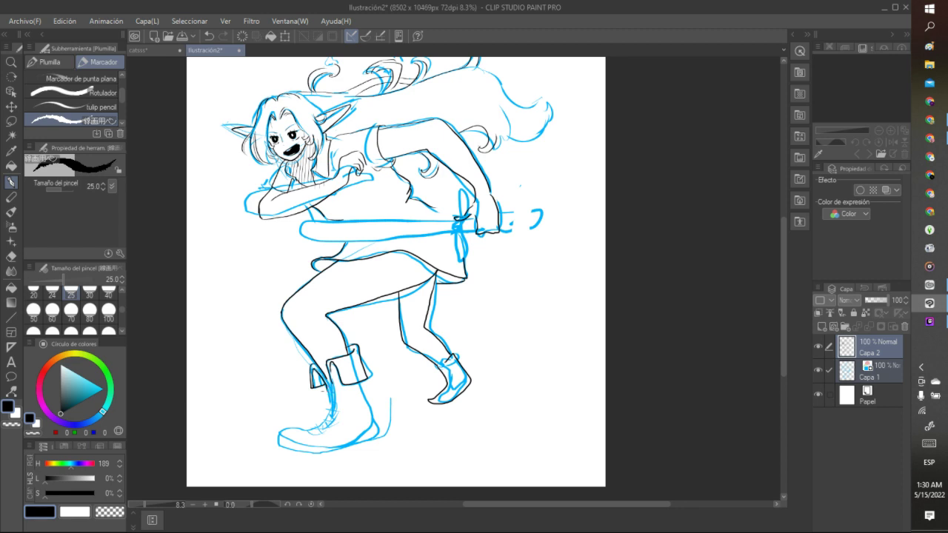
pyautogui.moveTo(329, 410)
pyautogui.mouseDown()
pyautogui.moveTo(323, 427)
pyautogui.moveTo(294, 431)
pyautogui.moveTo(282, 452)
pyautogui.moveTo(340, 455)
pyautogui.moveTo(364, 440)
pyautogui.moveTo(370, 409)
pyautogui.moveTo(361, 388)
pyautogui.mouseUp()
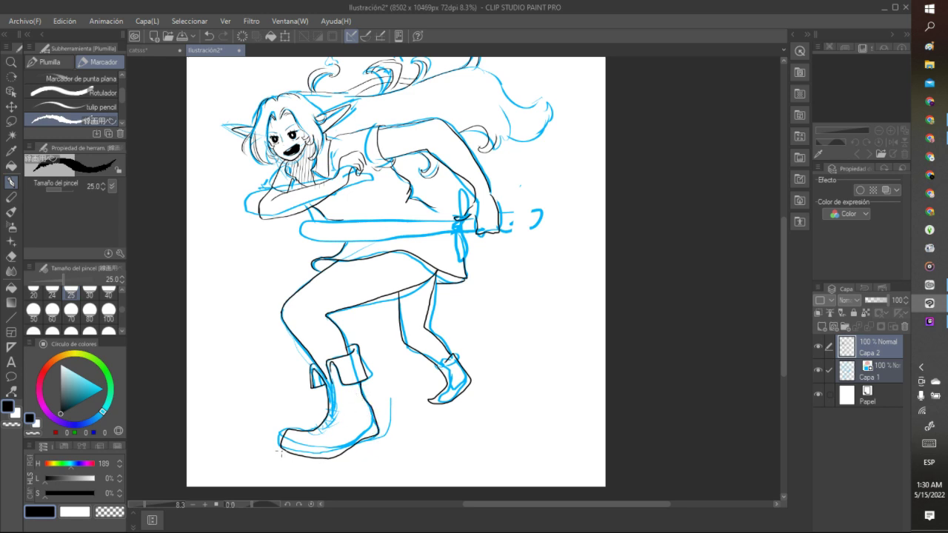
pyautogui.moveTo(280, 449)
pyautogui.mouseDown()
pyautogui.moveTo(283, 463)
pyautogui.moveTo(329, 468)
pyautogui.moveTo(363, 444)
pyautogui.moveTo(382, 447)
pyautogui.moveTo(378, 426)
pyautogui.mouseUp()
pyautogui.moveTo(444, 411); pyautogui.dragTo(474, 389)
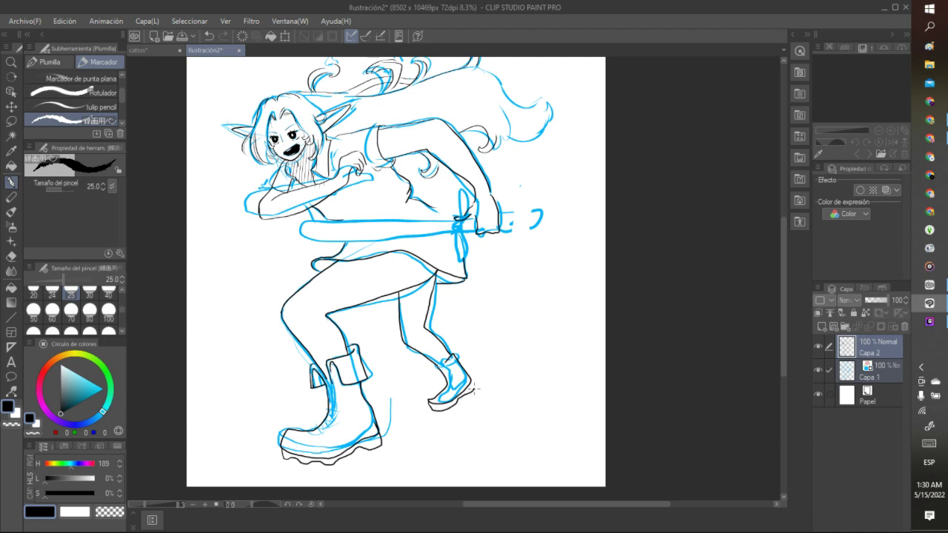
pyautogui.scroll(-4, 465, 390)
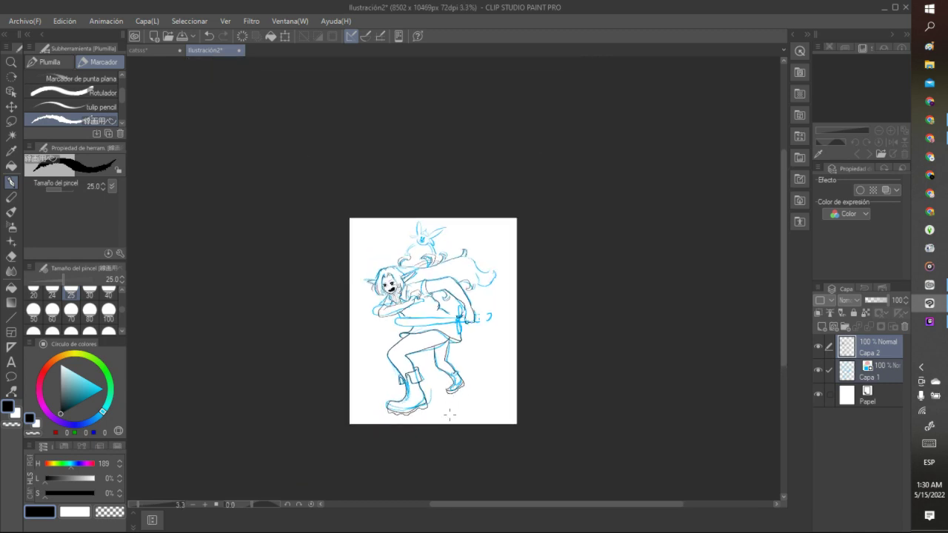
pyautogui.scroll(5, 448, 414)
pyautogui.scroll(-2, 428, 398)
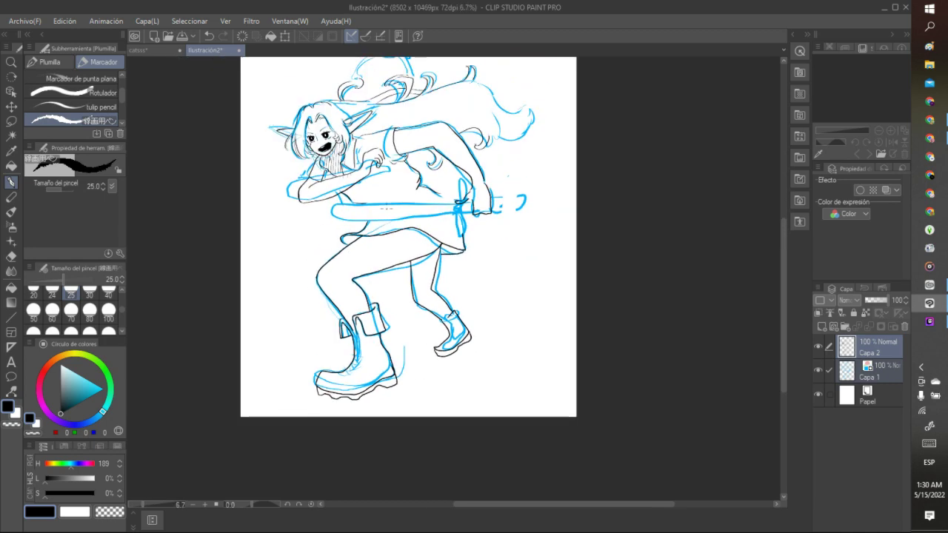
pyautogui.scroll(4, 378, 252)
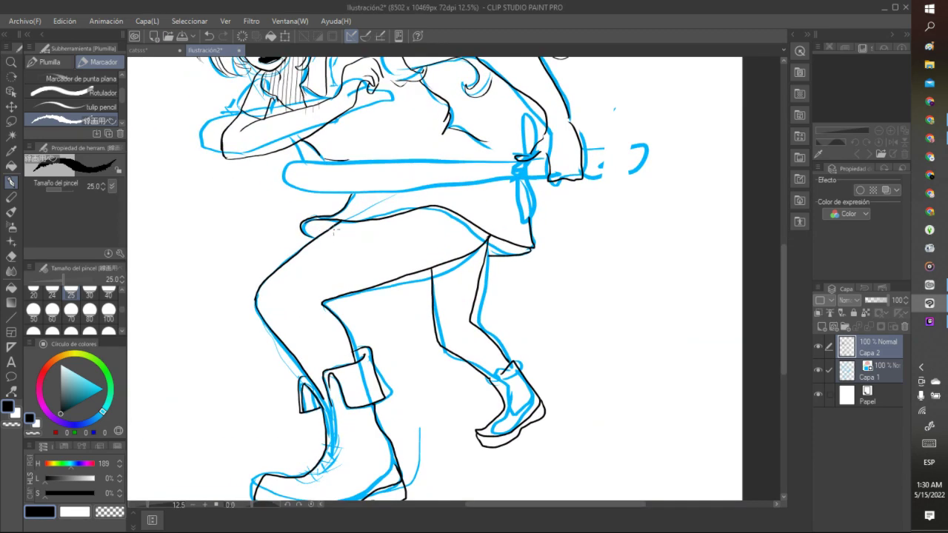
pyautogui.moveTo(335, 224); pyautogui.dragTo(364, 289)
pyautogui.moveTo(354, 246)
pyautogui.mouseDown()
pyautogui.moveTo(337, 273)
pyautogui.moveTo(362, 273)
pyautogui.moveTo(382, 240)
pyautogui.moveTo(403, 238)
pyautogui.moveTo(404, 251)
pyautogui.moveTo(370, 270)
pyautogui.mouseUp()
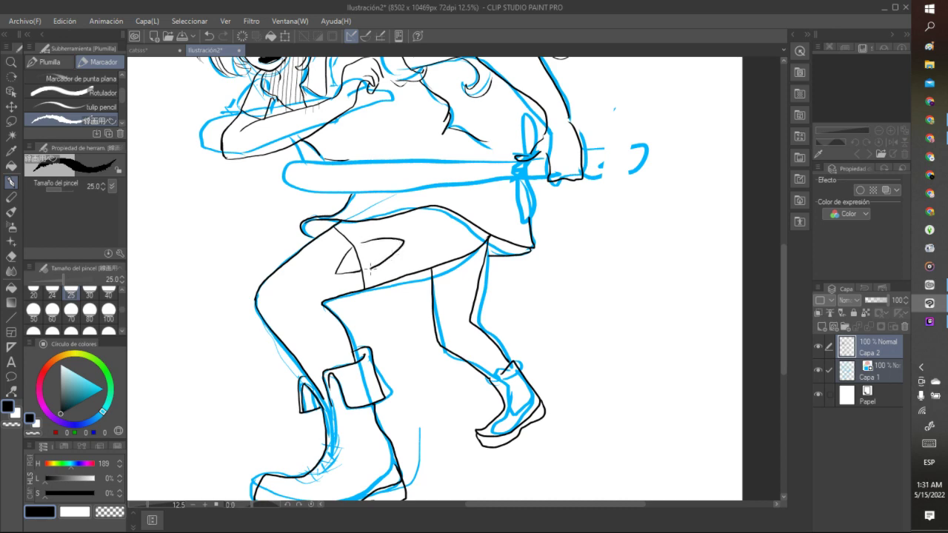
pyautogui.moveTo(338, 226)
pyautogui.mouseDown()
pyautogui.moveTo(367, 259)
pyautogui.moveTo(368, 289)
pyautogui.mouseUp()
pyautogui.scroll(-5, 435, 282)
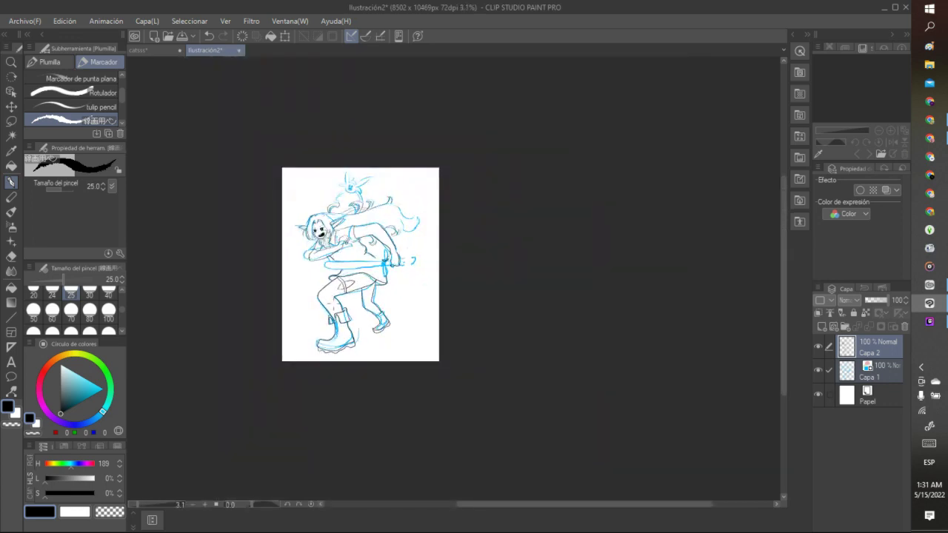
pyautogui.scroll(2, 434, 282)
pyautogui.scroll(1, 321, 268)
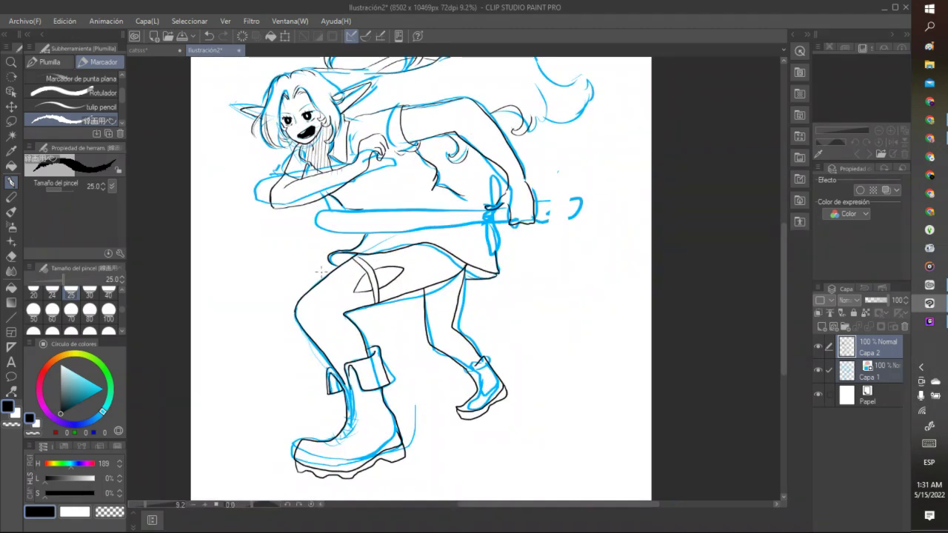
pyautogui.click(210, 36)
pyautogui.click(210, 37)
pyautogui.click(210, 36)
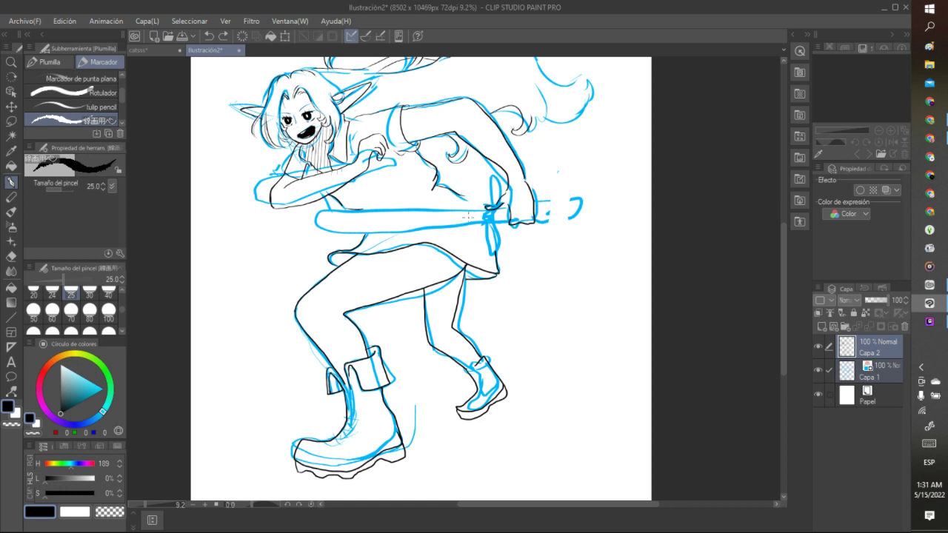
# Step: Ink the sword's blade, pointed crossguard and pommel over the blue sketch, checking the Link reference image on Pinterest
pyautogui.moveTo(485, 210)
pyautogui.mouseDown()
pyautogui.moveTo(328, 208)
pyautogui.moveTo(301, 219)
pyautogui.moveTo(487, 218)
pyautogui.moveTo(491, 245)
pyautogui.moveTo(486, 238)
pyautogui.mouseUp()
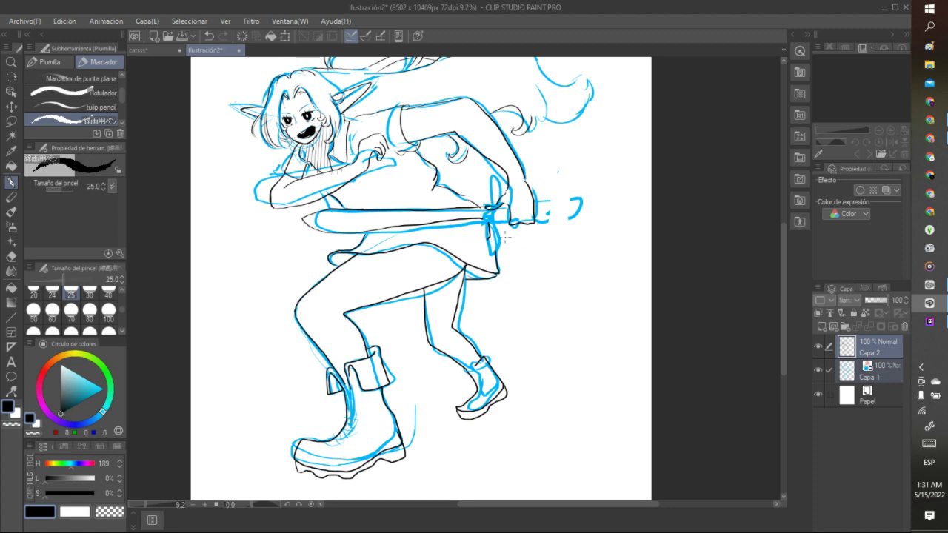
pyautogui.click(929, 120)
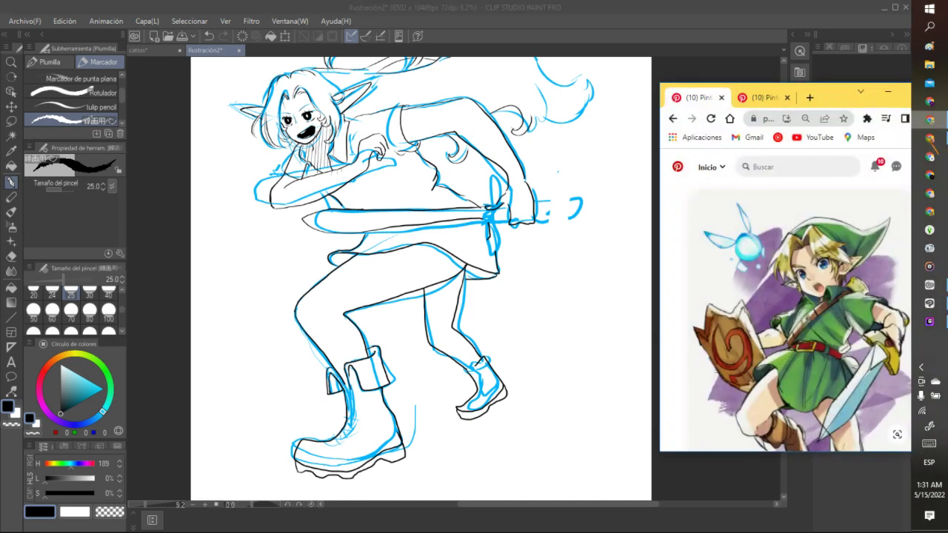
pyautogui.scroll(-10, 852, 302)
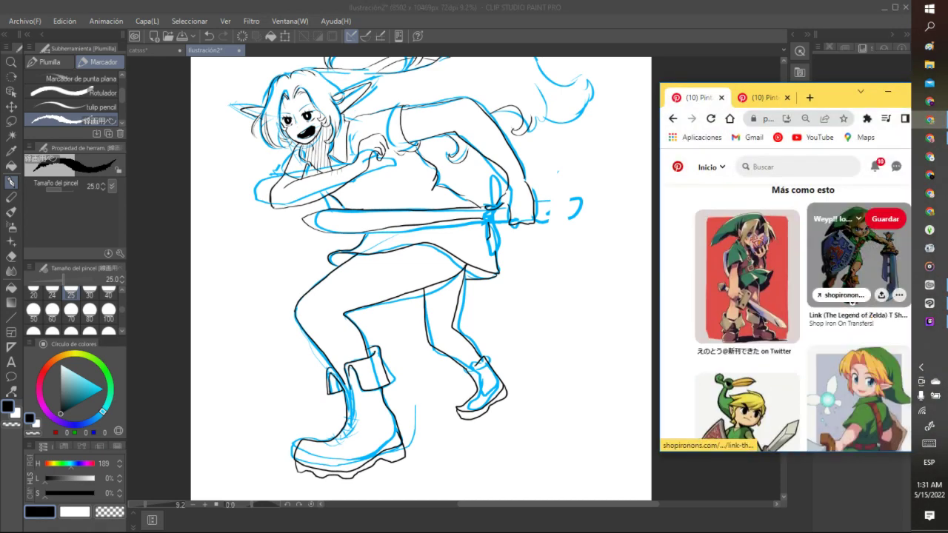
pyautogui.scroll(10, 747, 281)
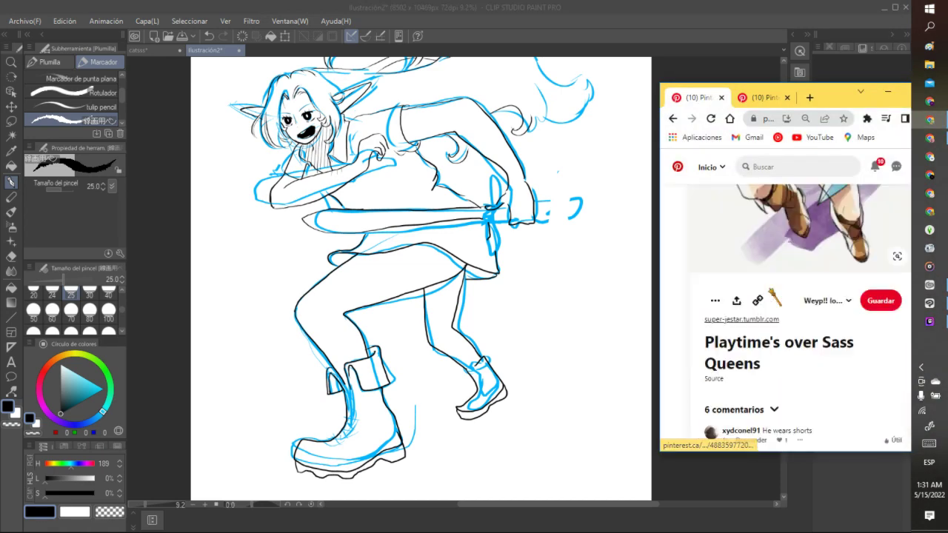
pyautogui.scroll(1, 785, 318)
pyautogui.click(493, 239)
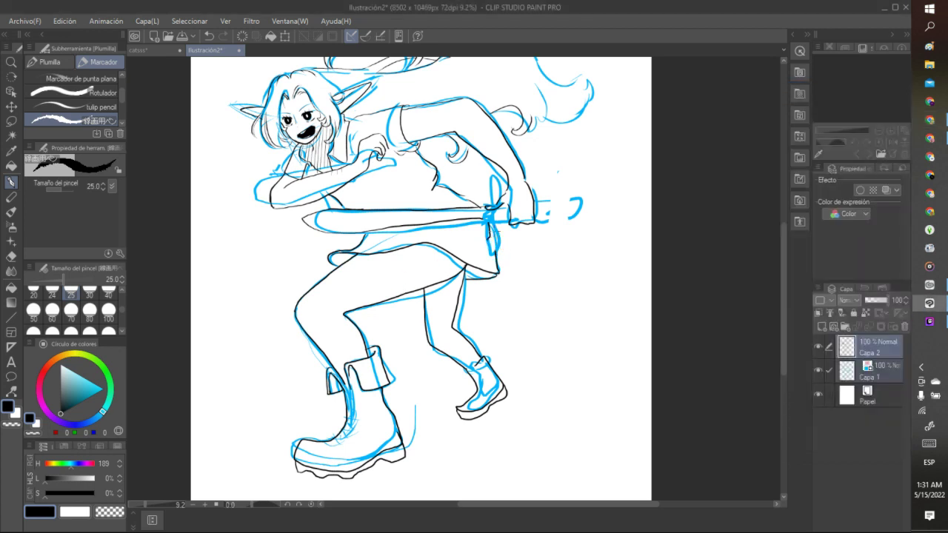
pyautogui.moveTo(484, 238)
pyautogui.mouseDown()
pyautogui.moveTo(483, 265)
pyautogui.moveTo(503, 249)
pyautogui.moveTo(468, 189)
pyautogui.moveTo(485, 172)
pyautogui.moveTo(492, 205)
pyautogui.moveTo(570, 187)
pyautogui.moveTo(543, 222)
pyautogui.moveTo(561, 232)
pyautogui.moveTo(576, 197)
pyautogui.moveTo(595, 205)
pyautogui.moveTo(564, 211)
pyautogui.moveTo(576, 216)
pyautogui.mouseUp()
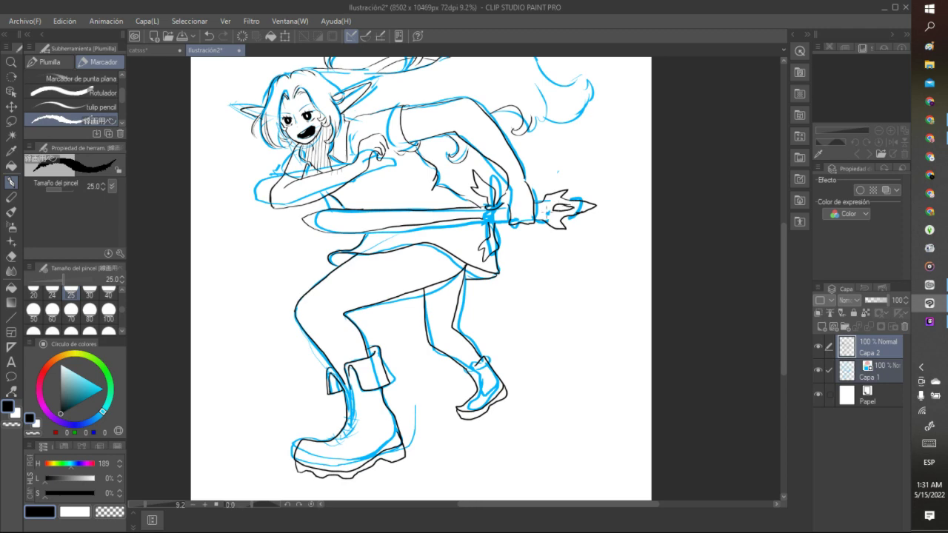
pyautogui.hotkey('ctrl', 'z')
# Step: Ink the outer edges and curled tips of the character's long trailing hair over the blue sketch
pyautogui.scroll(-3, 403, 171)
pyautogui.scroll(3, 444, 91)
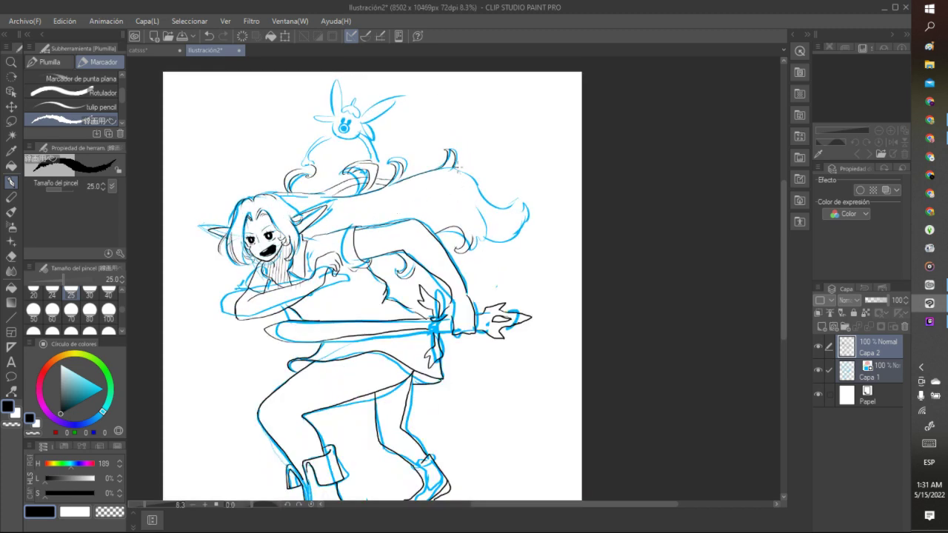
pyautogui.moveTo(460, 168)
pyautogui.mouseDown()
pyautogui.moveTo(474, 185)
pyautogui.moveTo(515, 198)
pyautogui.mouseUp()
pyautogui.moveTo(470, 250)
pyautogui.mouseDown()
pyautogui.moveTo(486, 223)
pyautogui.moveTo(493, 242)
pyautogui.moveTo(539, 215)
pyautogui.moveTo(503, 219)
pyautogui.moveTo(522, 219)
pyautogui.mouseUp()
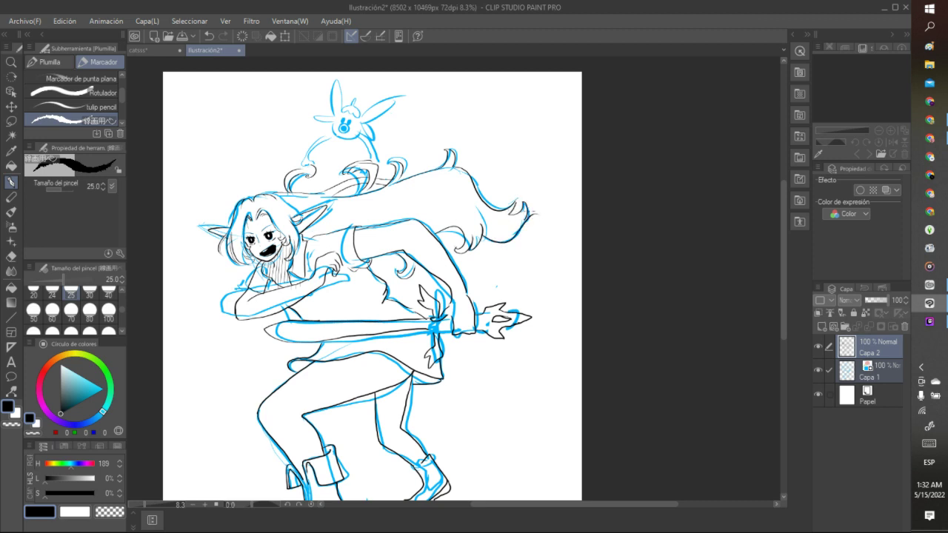
# Step: Ink the small fairy's two arms and hands reaching down to the character's raised hair strands
pyautogui.moveTo(299, 168)
pyautogui.mouseDown()
pyautogui.moveTo(308, 157)
pyautogui.moveTo(309, 172)
pyautogui.moveTo(305, 154)
pyautogui.moveTo(330, 138)
pyautogui.mouseUp()
pyautogui.moveTo(300, 167); pyautogui.dragTo(313, 148)
pyautogui.moveTo(356, 131)
pyautogui.mouseDown()
pyautogui.moveTo(370, 154)
pyautogui.moveTo(353, 133)
pyautogui.mouseUp()
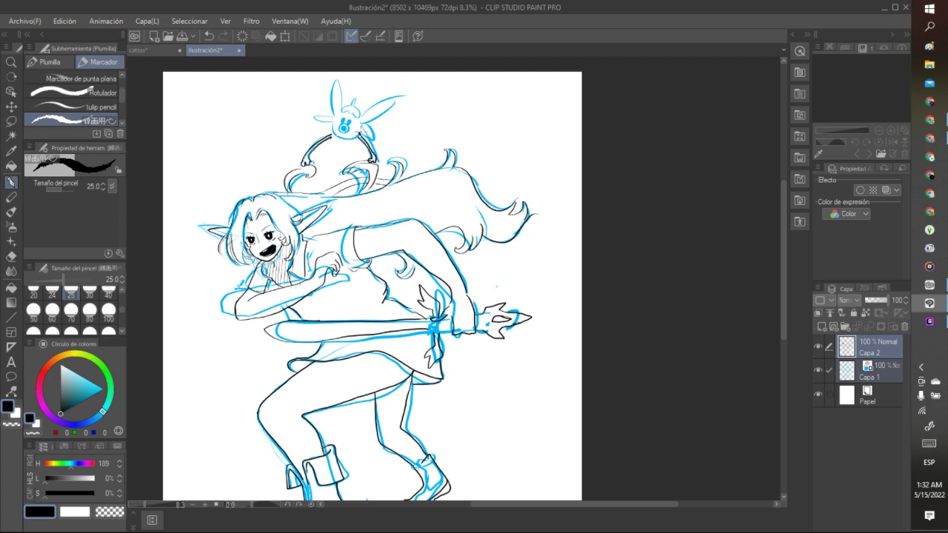
# Step: Ink the fairy's head, face, four wings and little tufted cap above the character
pyautogui.scroll(-3, 361, 79)
pyautogui.scroll(5, 360, 79)
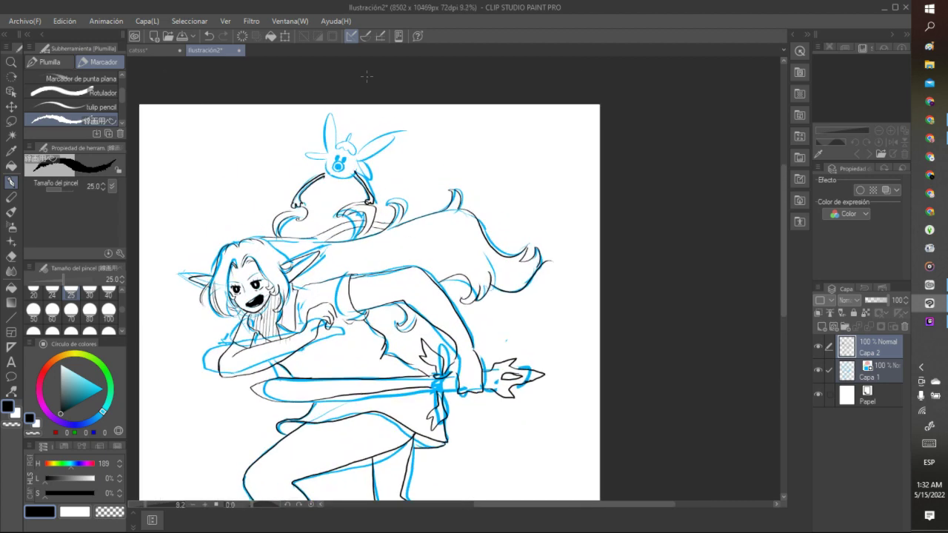
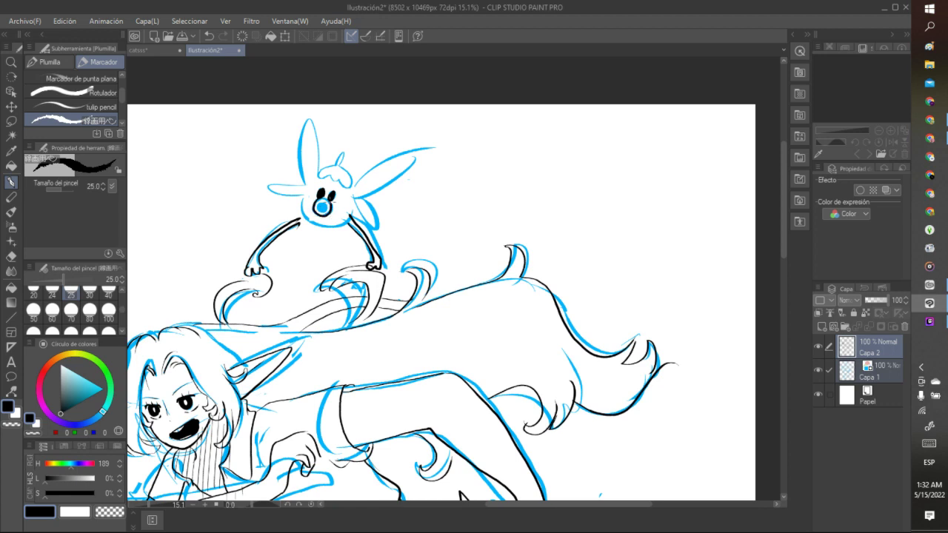
pyautogui.moveTo(330, 197)
pyautogui.mouseDown()
pyautogui.moveTo(317, 201)
pyautogui.moveTo(319, 213)
pyautogui.moveTo(330, 207)
pyautogui.moveTo(305, 215)
pyautogui.moveTo(326, 226)
pyautogui.moveTo(344, 215)
pyautogui.moveTo(300, 220)
pyautogui.moveTo(320, 228)
pyautogui.moveTo(348, 214)
pyautogui.mouseUp()
pyautogui.click(209, 36)
pyautogui.moveTo(321, 180)
pyautogui.mouseDown()
pyautogui.moveTo(308, 114)
pyautogui.moveTo(323, 173)
pyautogui.moveTo(299, 191)
pyautogui.mouseUp()
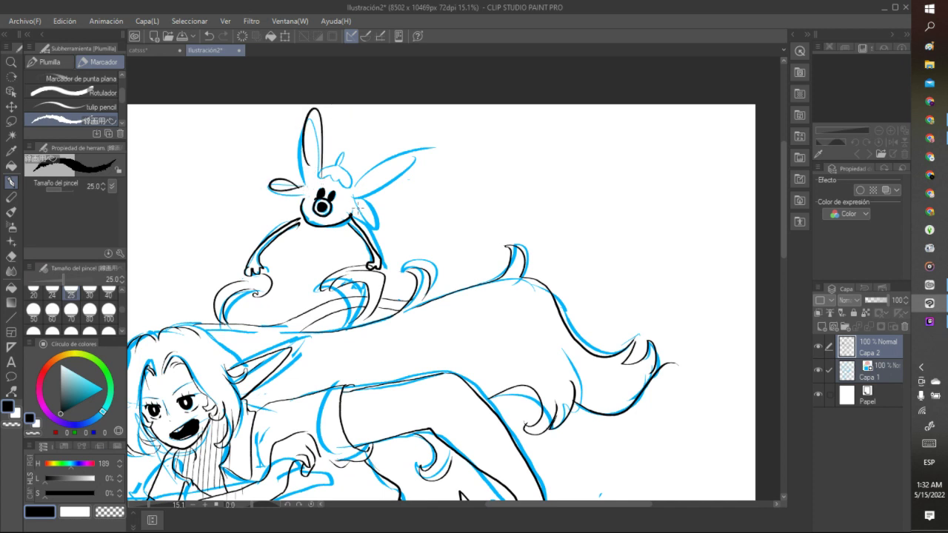
pyautogui.moveTo(356, 208); pyautogui.dragTo(373, 228)
pyautogui.moveTo(358, 185)
pyautogui.mouseDown()
pyautogui.moveTo(445, 159)
pyautogui.moveTo(381, 183)
pyautogui.mouseUp()
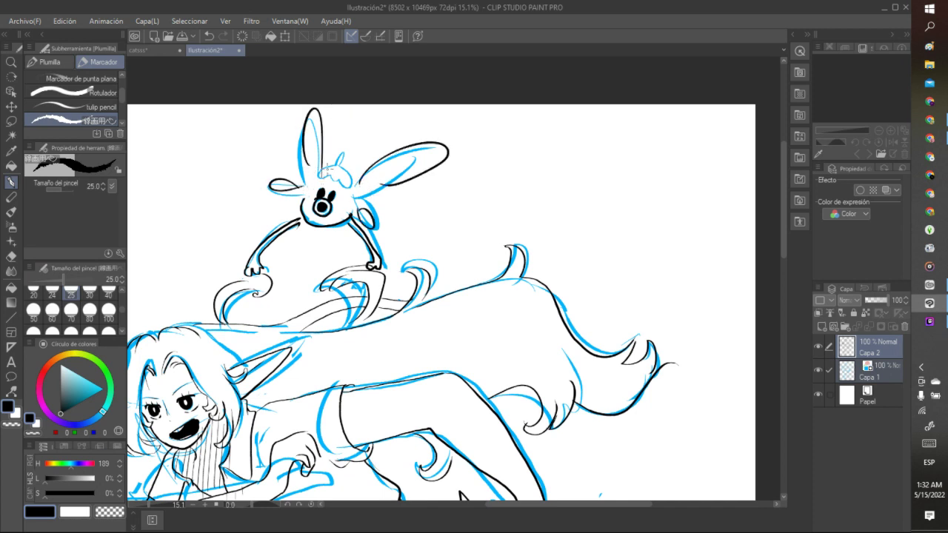
pyautogui.moveTo(320, 179)
pyautogui.mouseDown()
pyautogui.moveTo(333, 169)
pyautogui.moveTo(339, 187)
pyautogui.moveTo(338, 151)
pyautogui.moveTo(345, 168)
pyautogui.mouseUp()
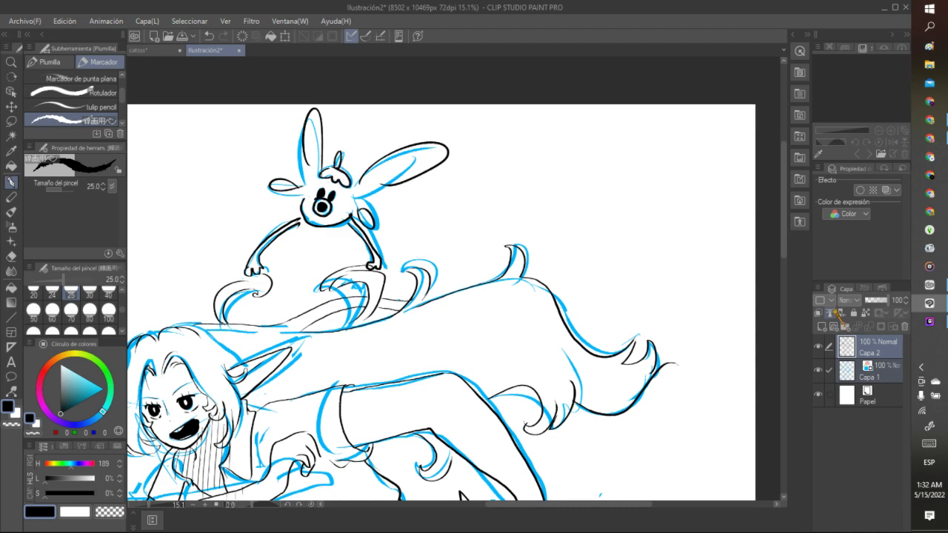
# Step: Hide the blue sketch layer Capa 1 so only the black line art on Capa 2 shows
pyautogui.scroll(-6, 652, 417)
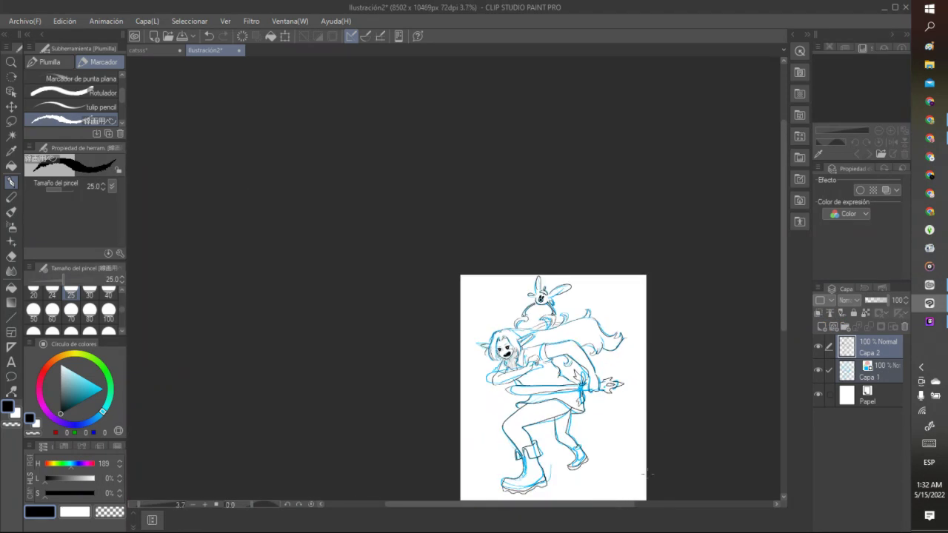
pyautogui.scroll(-2, 652, 417)
pyautogui.scroll(5, 658, 411)
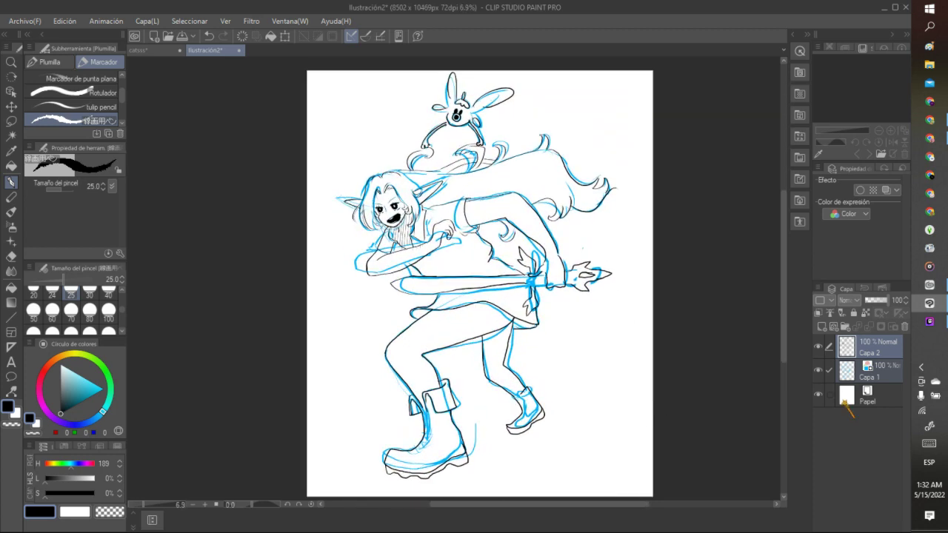
pyautogui.click(818, 370)
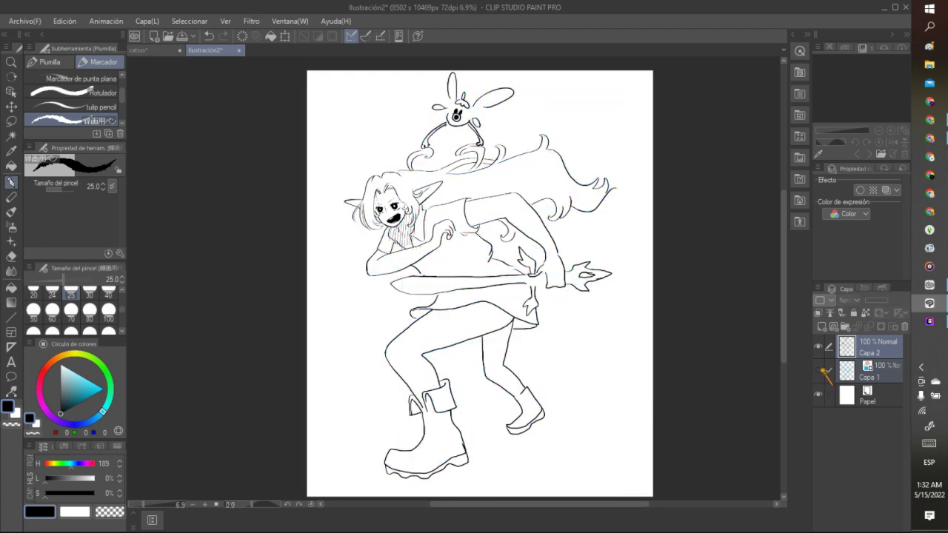
pyautogui.click(818, 371)
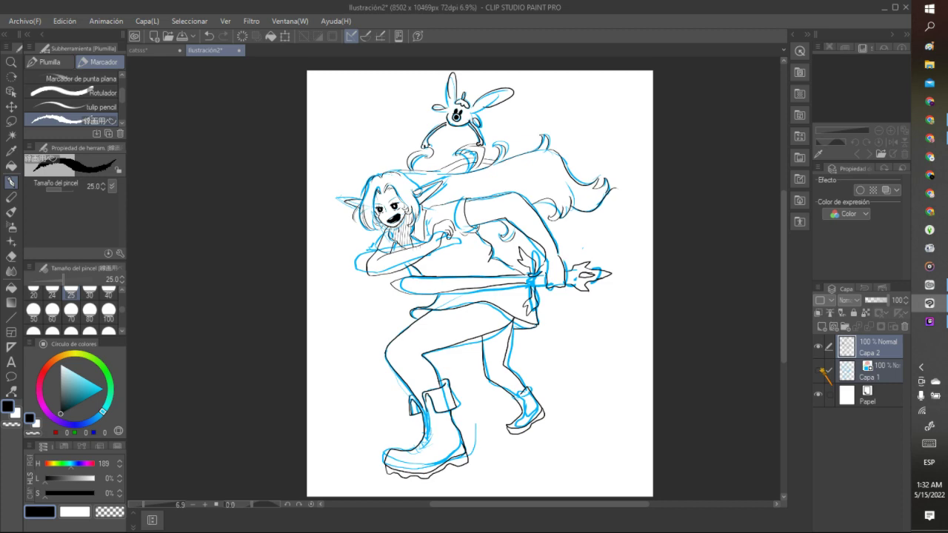
pyautogui.click(818, 371)
# Step: Select the front arm's elbow lines with the Lasso, erase them and clear the selection
pyautogui.scroll(2, 466, 148)
pyautogui.scroll(-5, 467, 148)
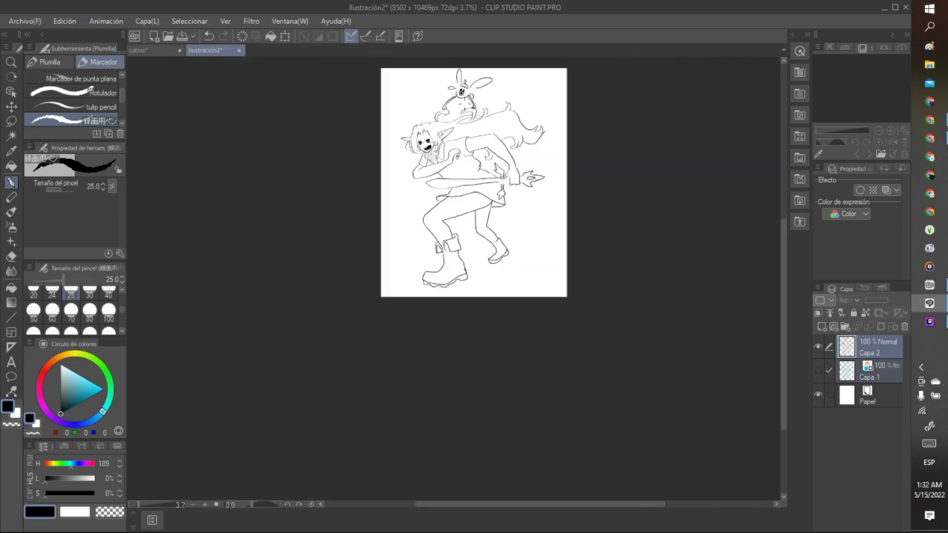
pyautogui.scroll(4, 458, 126)
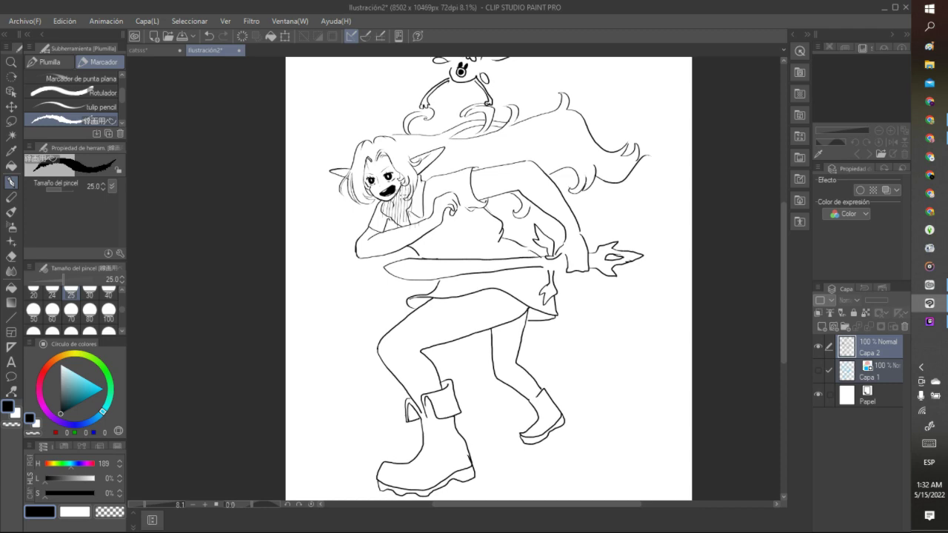
pyautogui.scroll(4, 370, 174)
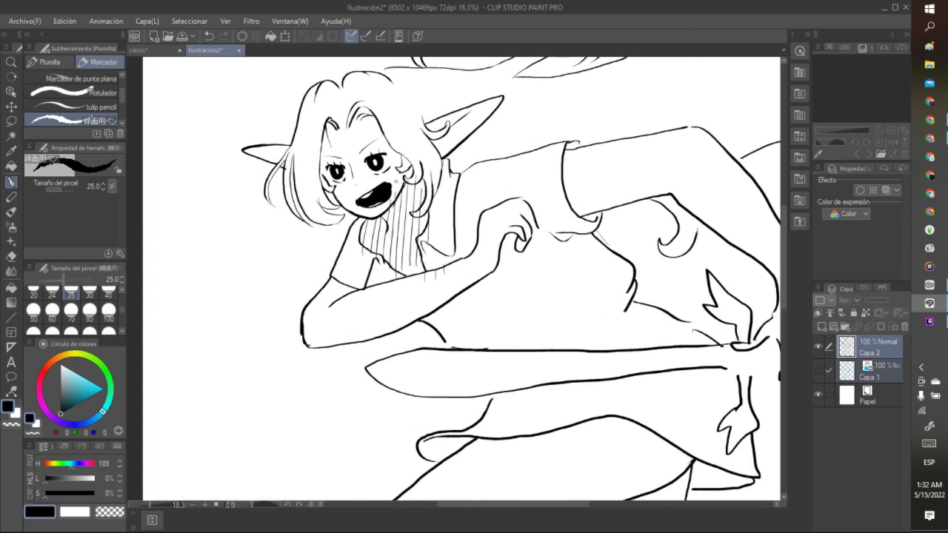
pyautogui.click(11, 121)
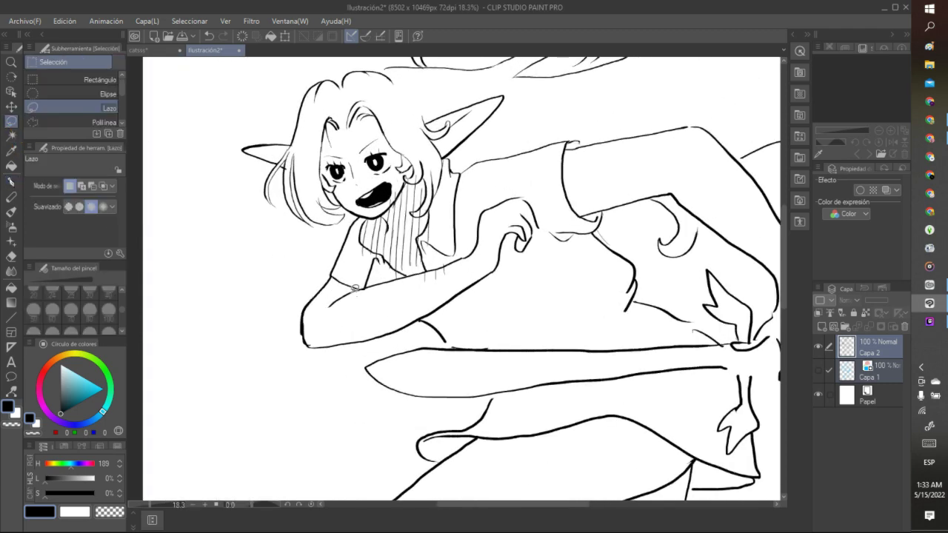
pyautogui.moveTo(305, 289)
pyautogui.mouseDown()
pyautogui.moveTo(362, 361)
pyautogui.moveTo(372, 343)
pyautogui.moveTo(363, 291)
pyautogui.mouseUp()
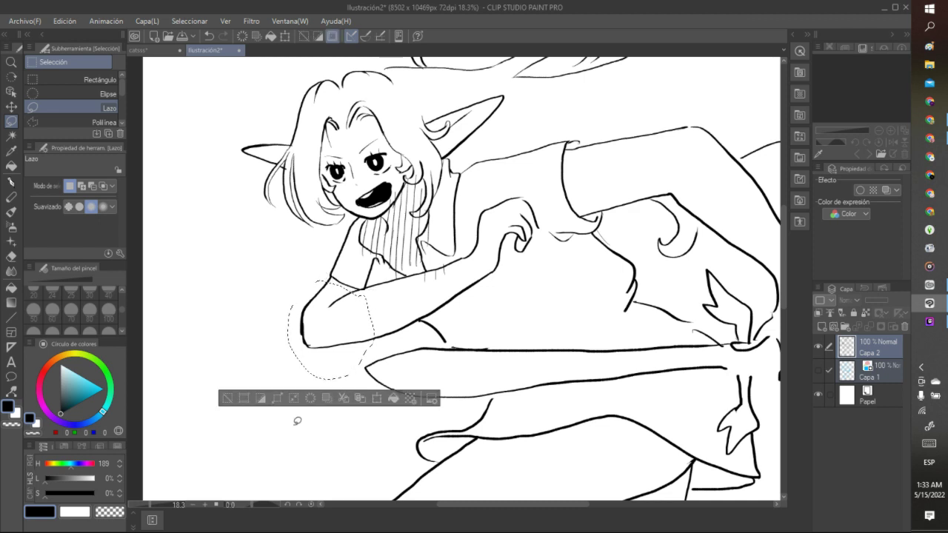
pyautogui.click(310, 398)
pyautogui.hotkey('ctrl', 'd')
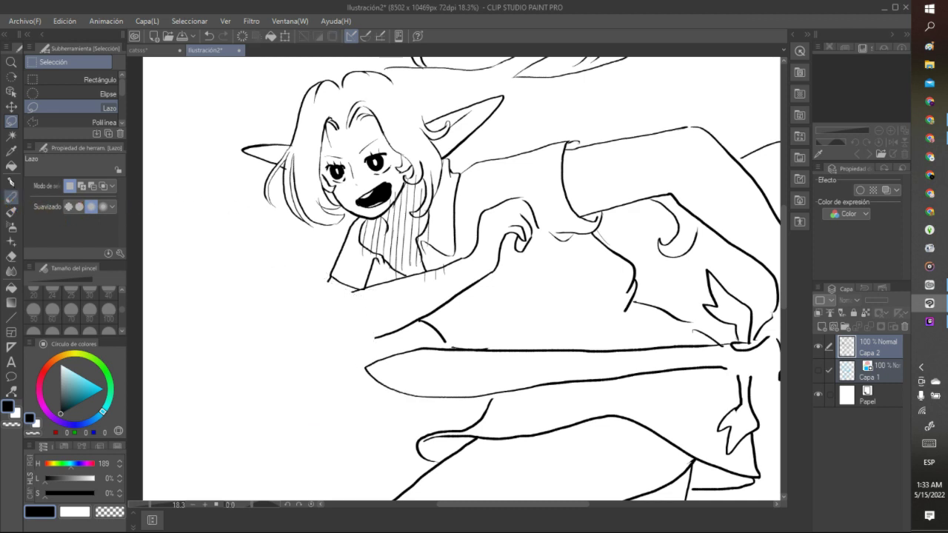
# Step: Redraw the front arm's elbow and its inner forearm line with the size 25 marker pen
pyautogui.click(11, 183)
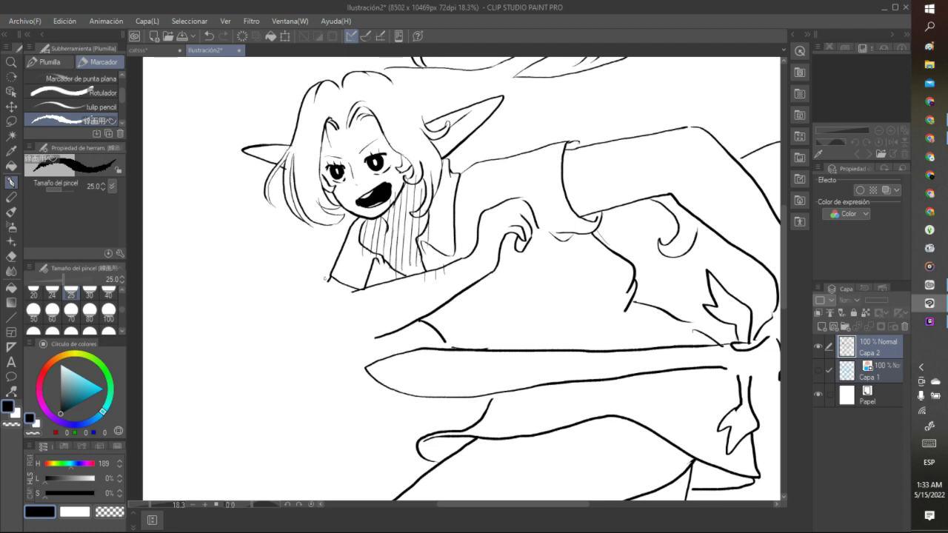
pyautogui.moveTo(331, 276)
pyautogui.mouseDown()
pyautogui.moveTo(306, 349)
pyautogui.moveTo(329, 356)
pyautogui.moveTo(377, 339)
pyautogui.mouseUp()
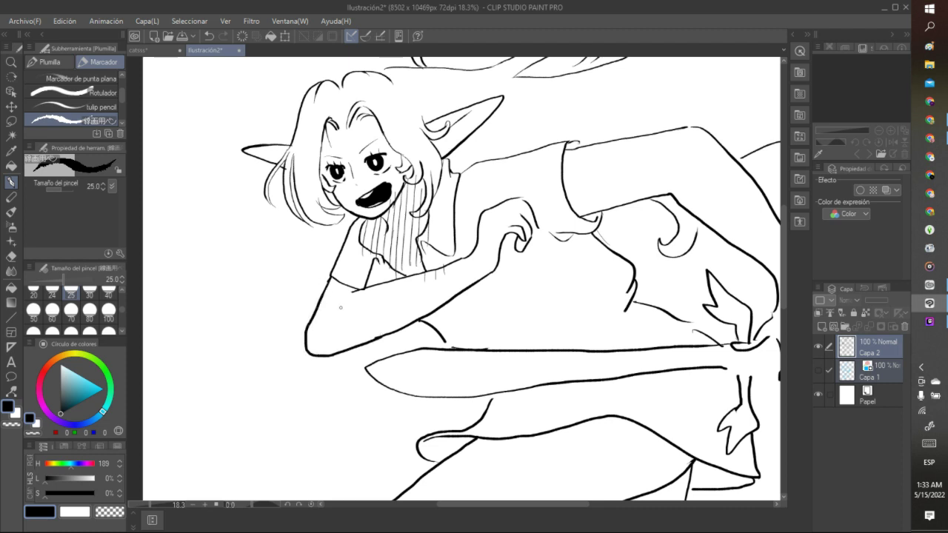
pyautogui.moveTo(354, 293); pyautogui.dragTo(322, 333)
# Step: Add fine diagonal hatching as shadow on the forehead beneath both sides of the parted bangs
pyautogui.moveTo(330, 128); pyautogui.dragTo(323, 143)
pyautogui.moveTo(333, 131); pyautogui.dragTo(326, 148)
pyautogui.moveTo(360, 115); pyautogui.dragTo(353, 130)
pyautogui.moveTo(366, 110); pyautogui.dragTo(358, 131)
pyautogui.moveTo(371, 115); pyautogui.dragTo(360, 132)
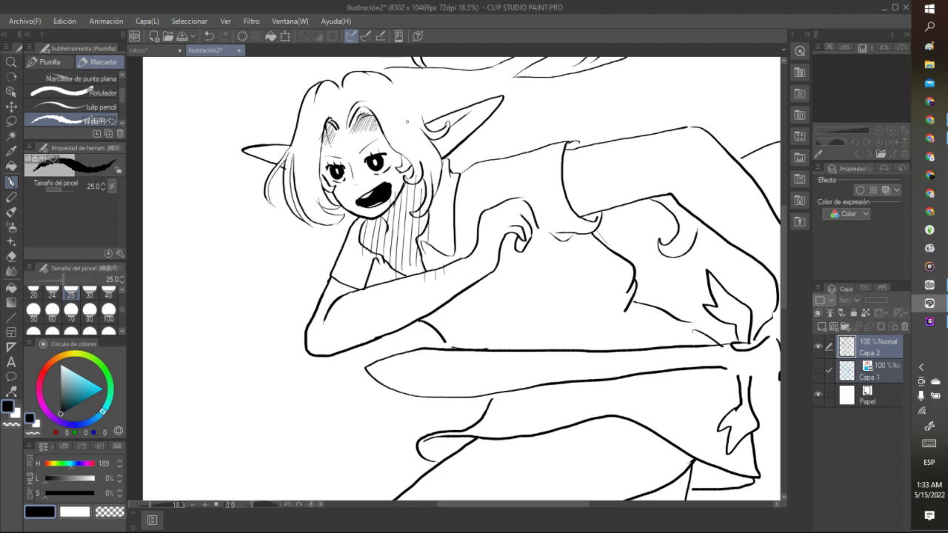
# Step: Draw thin curved strand lines in the hair on both sides of the character's parting
pyautogui.moveTo(342, 109); pyautogui.dragTo(335, 127)
pyautogui.moveTo(354, 96)
pyautogui.mouseDown()
pyautogui.moveTo(332, 104)
pyautogui.moveTo(312, 169)
pyautogui.mouseUp()
pyautogui.moveTo(379, 108)
pyautogui.mouseDown()
pyautogui.moveTo(390, 136)
pyautogui.moveTo(418, 150)
pyautogui.mouseUp()
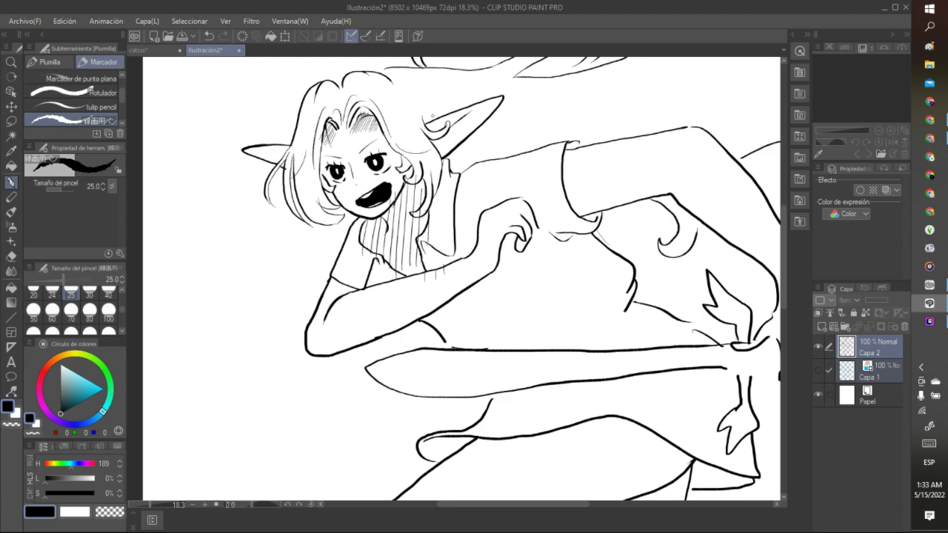
# Step: Trim the stray ends of the forehead hatching beneath the bangs with the marker in transparent color
pyautogui.scroll(-5, 430, 84)
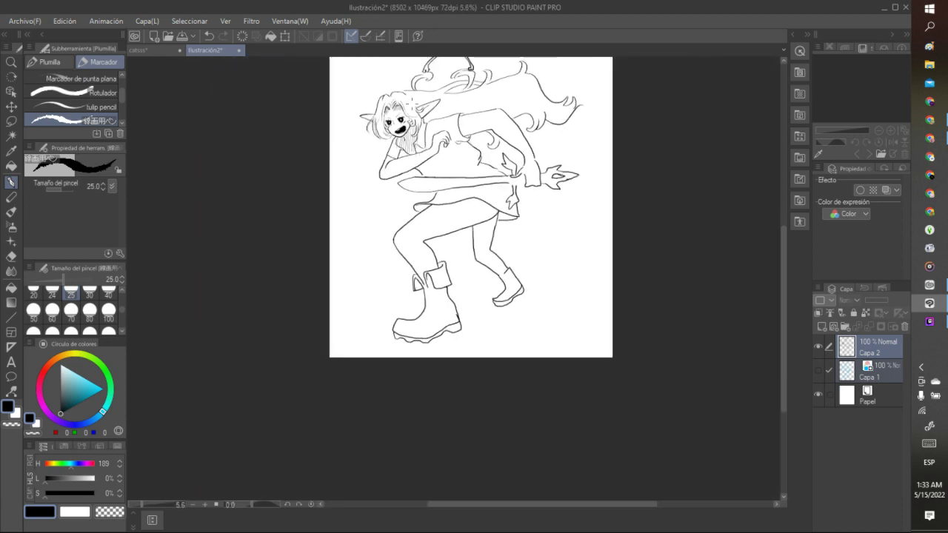
pyautogui.scroll(8, 419, 79)
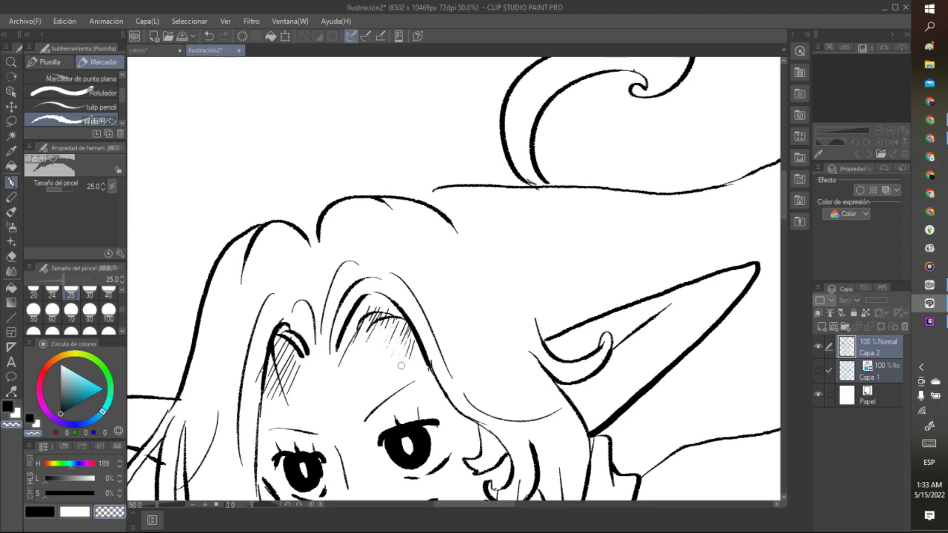
pyautogui.scroll(-3, 403, 361)
pyautogui.scroll(-1, 405, 359)
pyautogui.scroll(4, 403, 361)
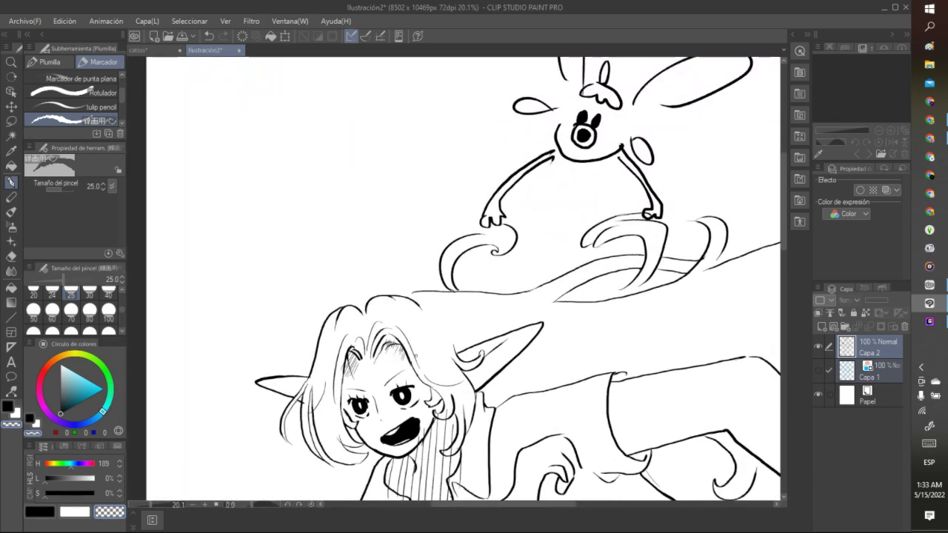
pyautogui.scroll(1, 402, 364)
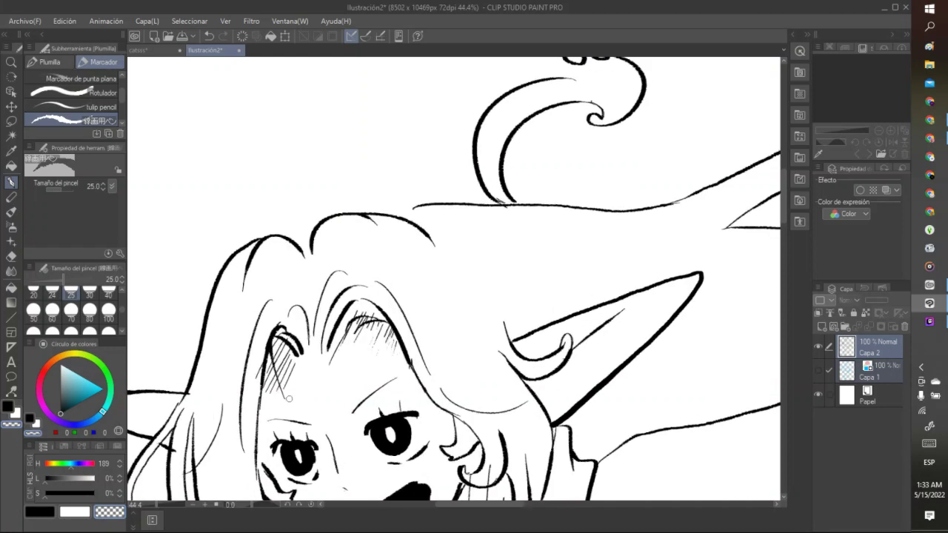
pyautogui.moveTo(287, 392)
pyautogui.mouseDown()
pyautogui.moveTo(282, 359)
pyautogui.moveTo(268, 397)
pyautogui.mouseUp()
pyautogui.moveTo(286, 360); pyautogui.dragTo(278, 380)
# Step: Examine the whole inked figure at several zoom levels, checking the overall pose and proportions of the body and legs
pyautogui.scroll(-5, 304, 356)
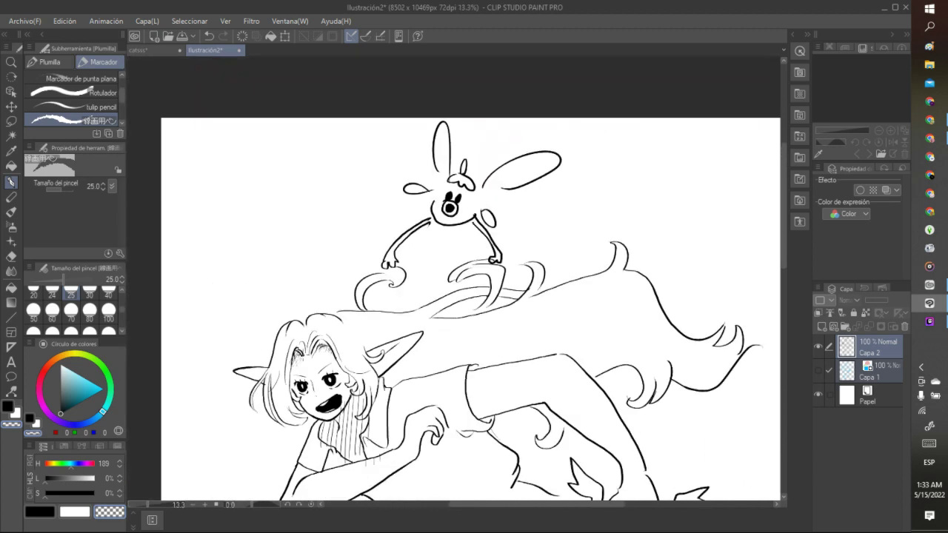
pyautogui.scroll(-6, 325, 403)
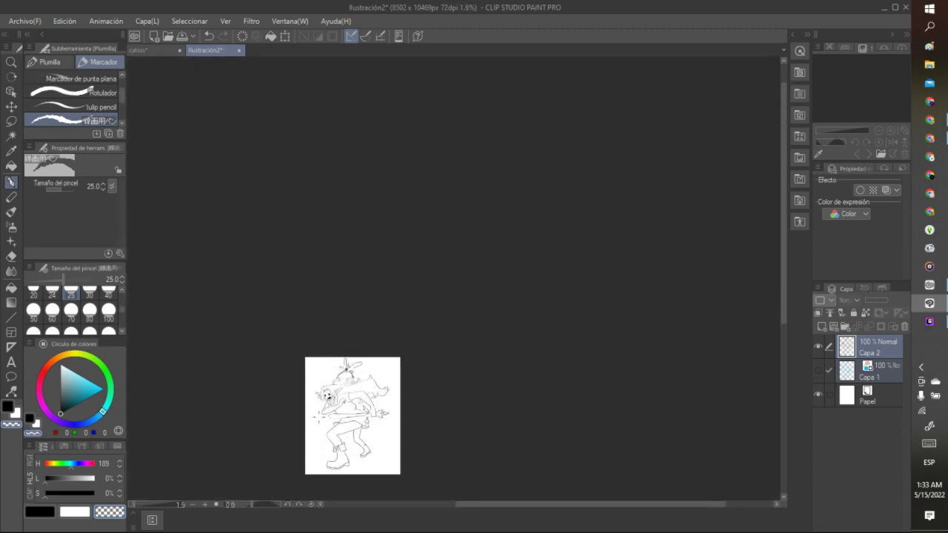
pyautogui.scroll(7, 318, 417)
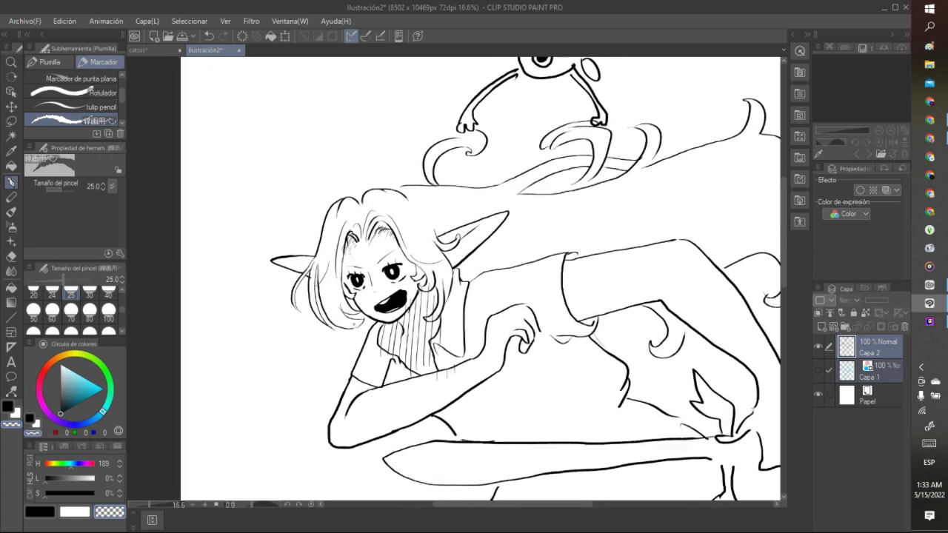
pyautogui.scroll(-4, 611, 278)
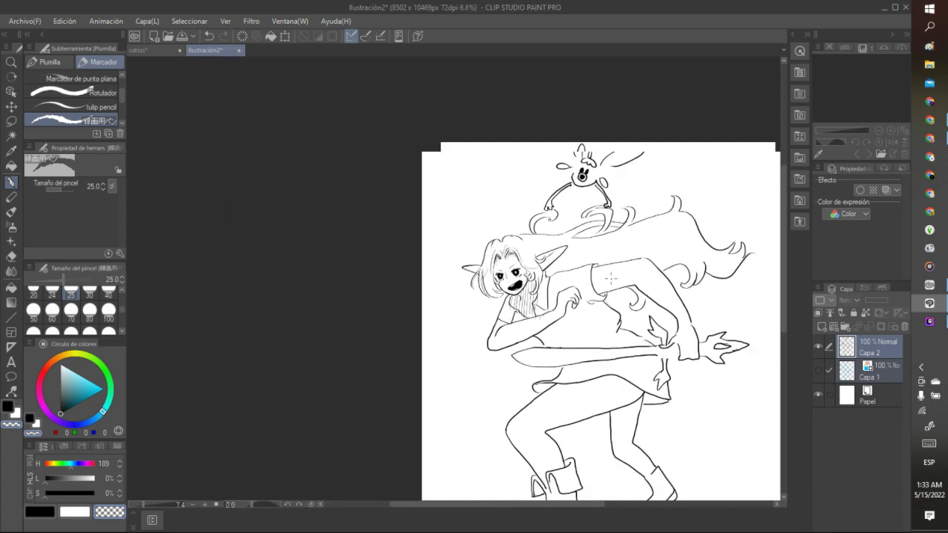
pyautogui.scroll(-2, 611, 277)
pyautogui.scroll(2, 653, 362)
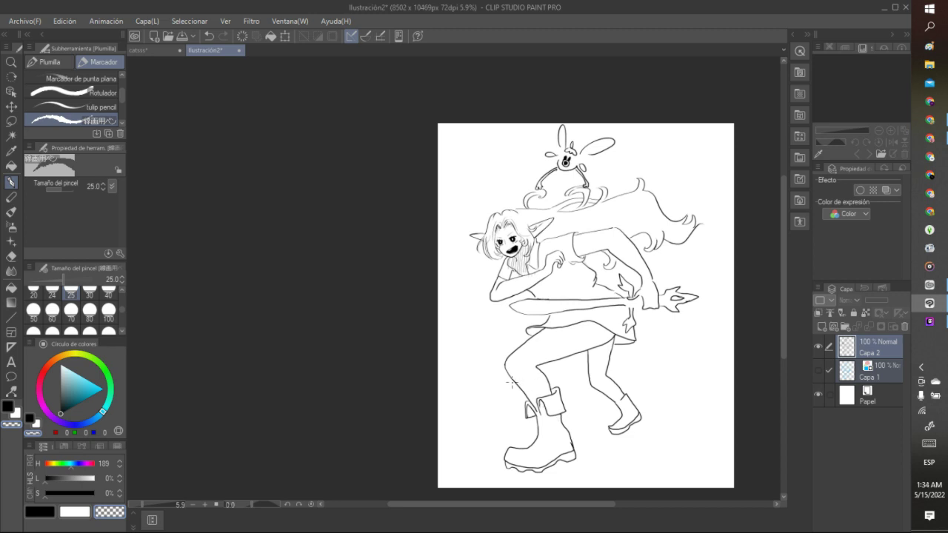
pyautogui.scroll(-2, 524, 377)
pyautogui.scroll(2, 647, 402)
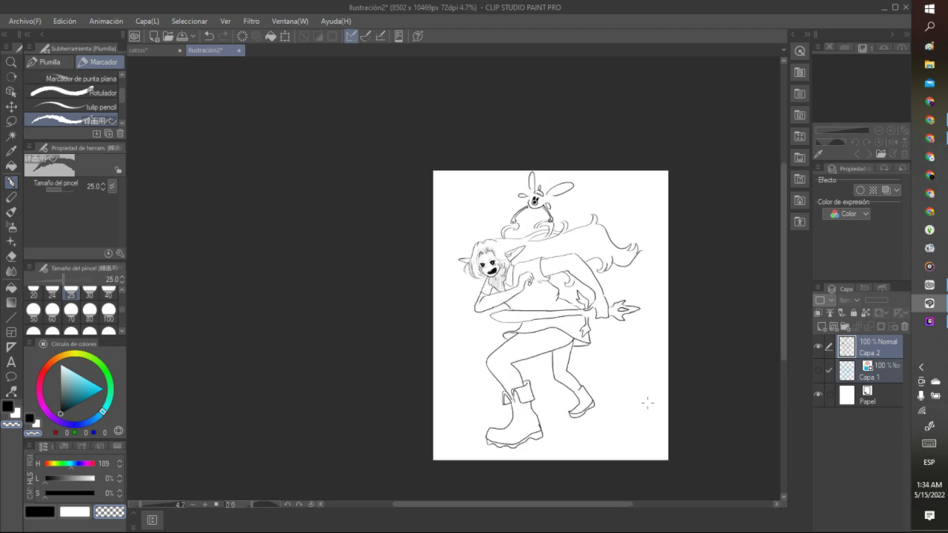
pyautogui.scroll(1, 647, 403)
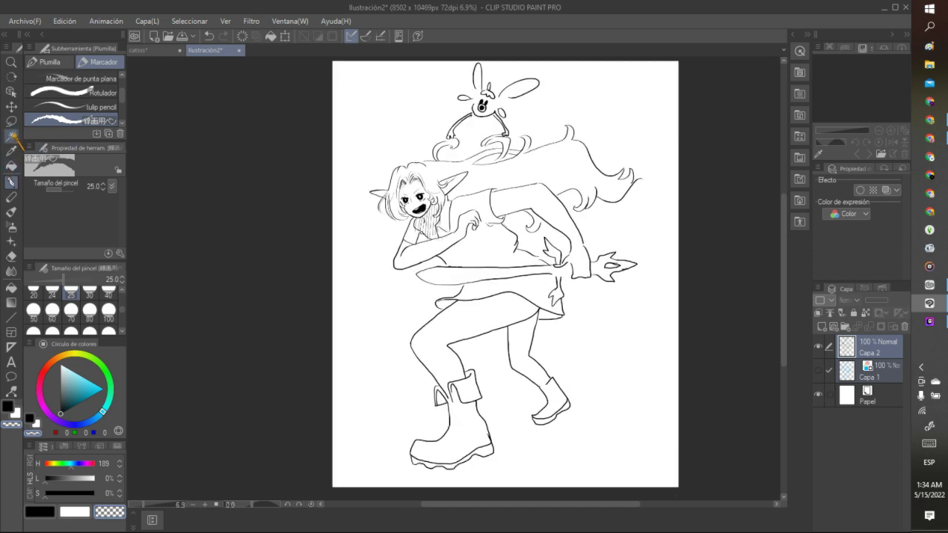
# Step: Try a front leg pose with the marker in black, extending the shin and foot forward from the knee, then undo the strokes
pyautogui.click(11, 150)
pyautogui.click(11, 182)
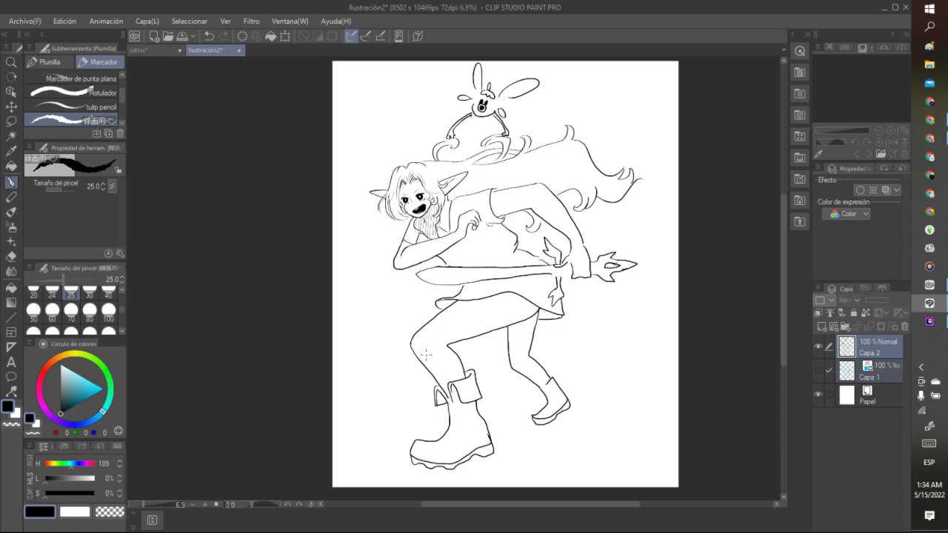
pyautogui.moveTo(443, 348)
pyautogui.mouseDown()
pyautogui.moveTo(426, 400)
pyautogui.moveTo(398, 426)
pyautogui.mouseUp()
pyautogui.moveTo(416, 340)
pyautogui.mouseDown()
pyautogui.moveTo(382, 435)
pyautogui.moveTo(357, 460)
pyautogui.moveTo(413, 416)
pyautogui.moveTo(351, 431)
pyautogui.moveTo(365, 447)
pyautogui.moveTo(419, 429)
pyautogui.moveTo(349, 416)
pyautogui.moveTo(408, 427)
pyautogui.mouseUp()
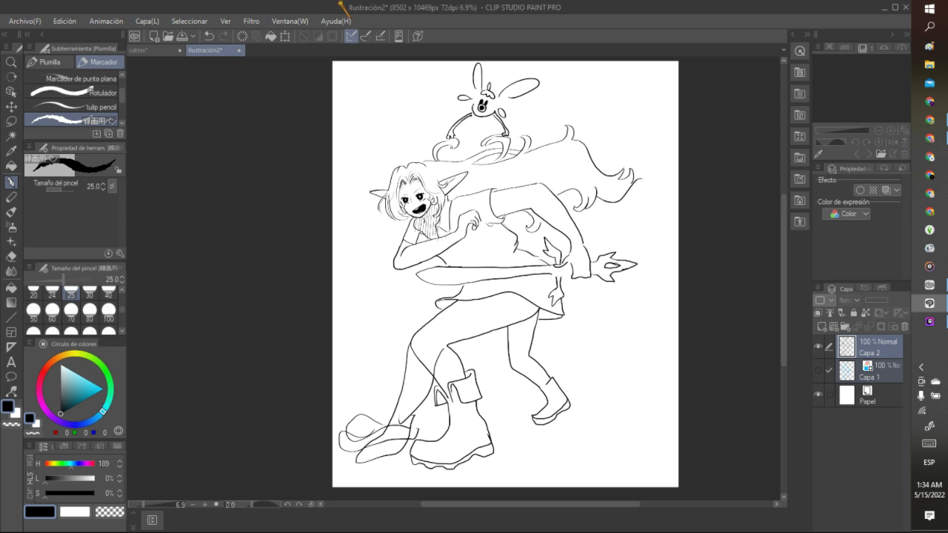
pyautogui.click(211, 36)
pyautogui.click(210, 36)
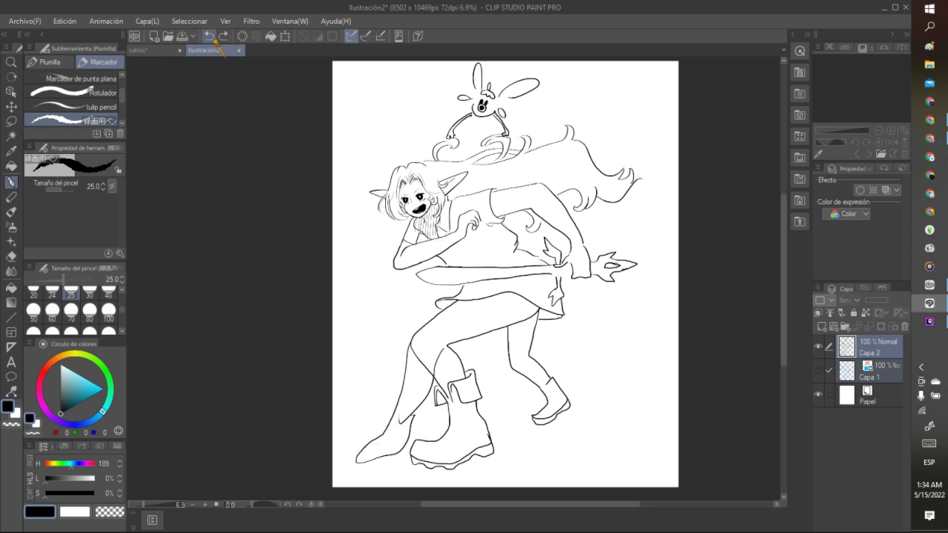
pyautogui.click(210, 35)
pyautogui.click(210, 36)
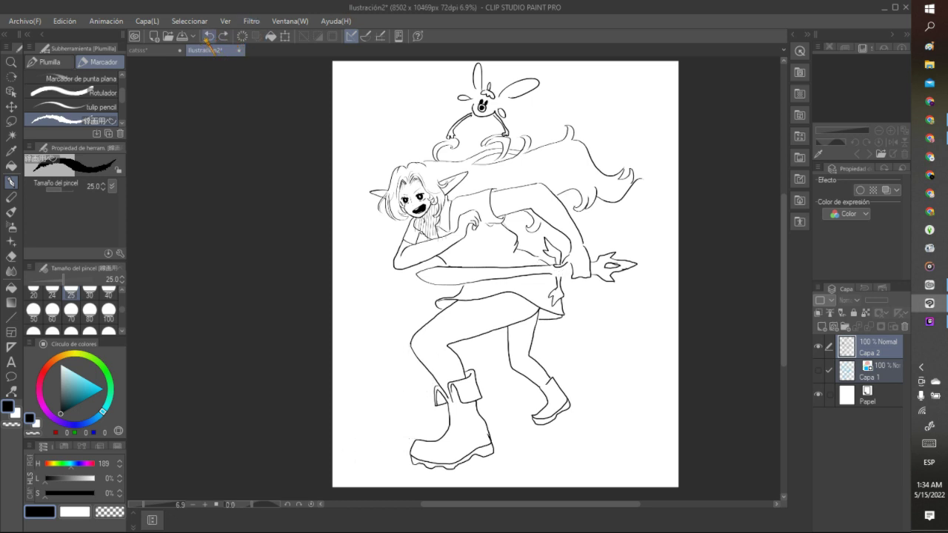
# Step: Try a front leg pose with the shin swung back toward the rear boot, compare it with redo, and undo it
pyautogui.moveTo(453, 341); pyautogui.dragTo(513, 363)
pyautogui.moveTo(413, 342)
pyautogui.mouseDown()
pyautogui.moveTo(428, 363)
pyautogui.moveTo(514, 387)
pyautogui.moveTo(526, 401)
pyautogui.moveTo(530, 363)
pyautogui.moveTo(522, 424)
pyautogui.moveTo(530, 358)
pyautogui.mouseUp()
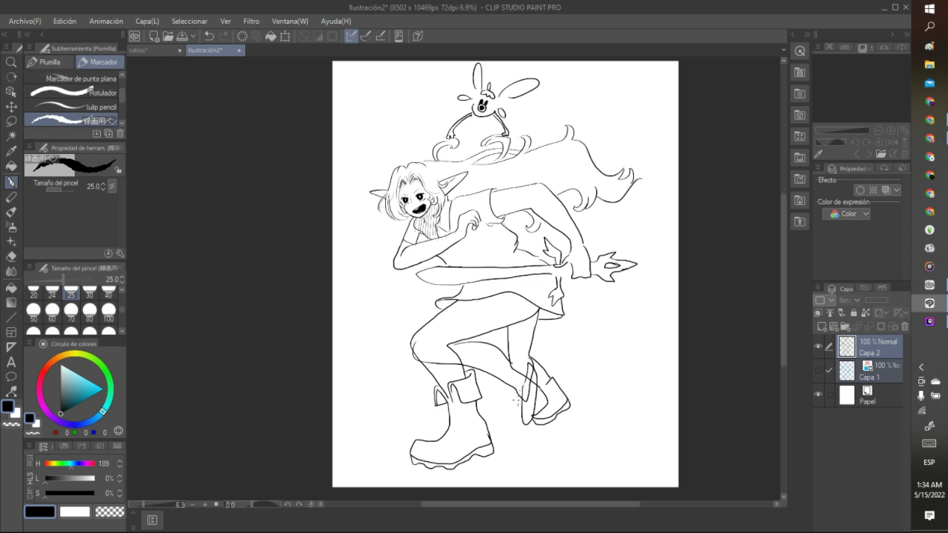
pyautogui.moveTo(519, 401)
pyautogui.mouseDown()
pyautogui.moveTo(554, 429)
pyautogui.moveTo(555, 392)
pyautogui.mouseUp()
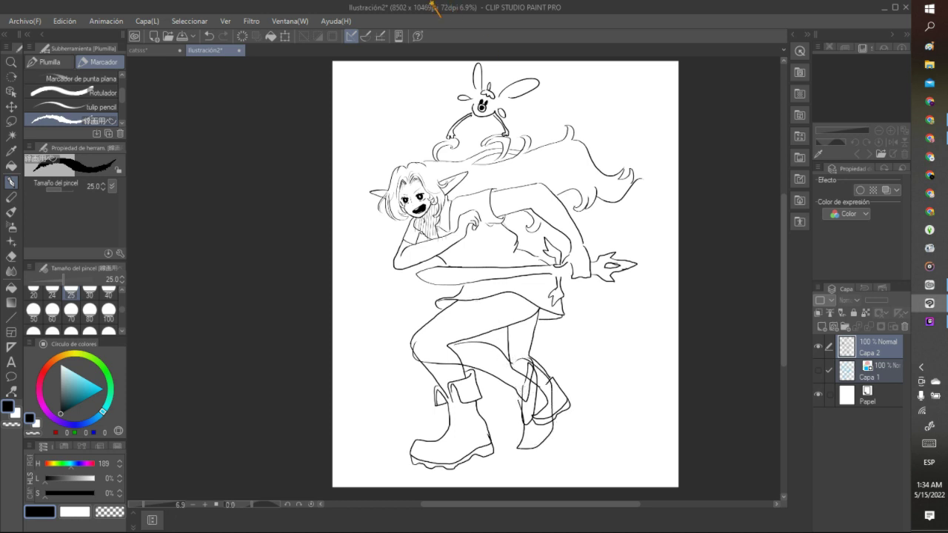
pyautogui.click(210, 36)
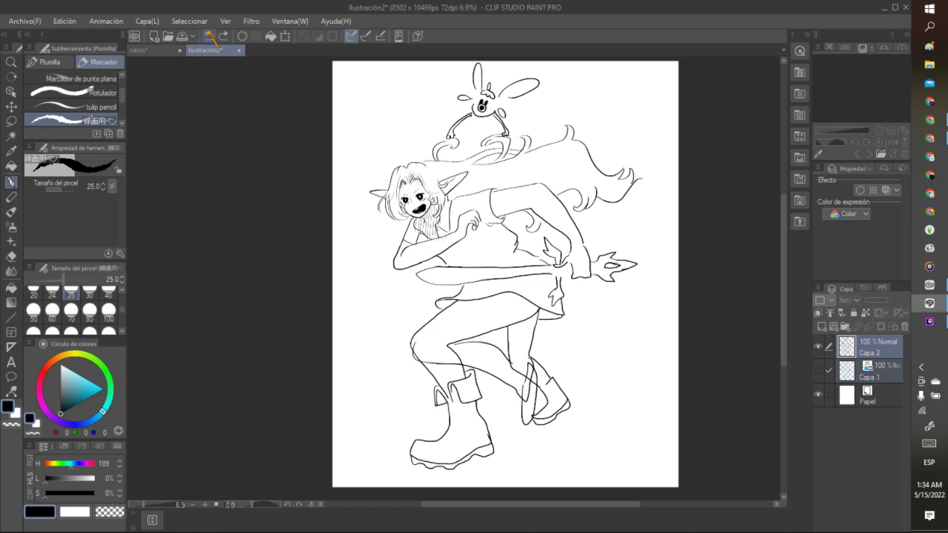
pyautogui.click(211, 36)
pyautogui.click(210, 36)
pyautogui.click(218, 41)
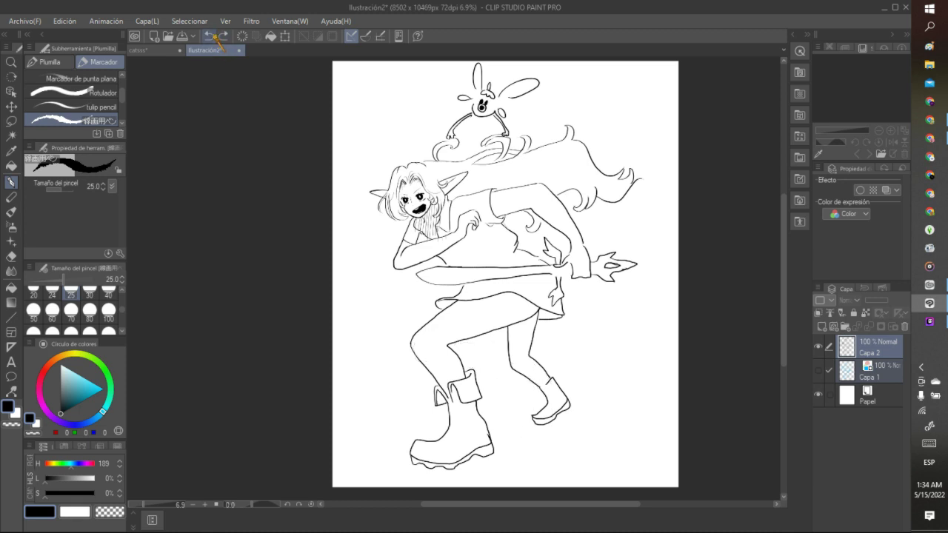
pyautogui.click(223, 36)
pyautogui.click(223, 36)
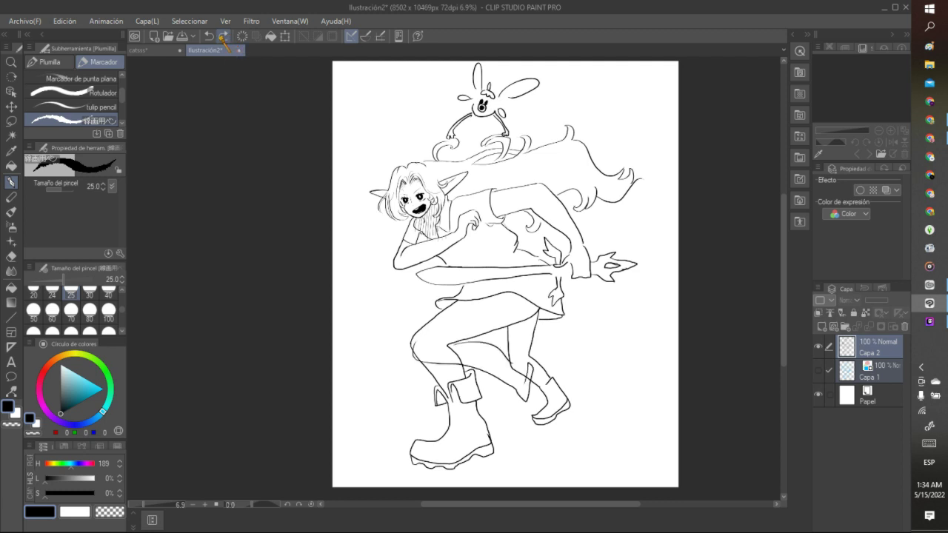
pyautogui.click(210, 37)
pyautogui.click(210, 37)
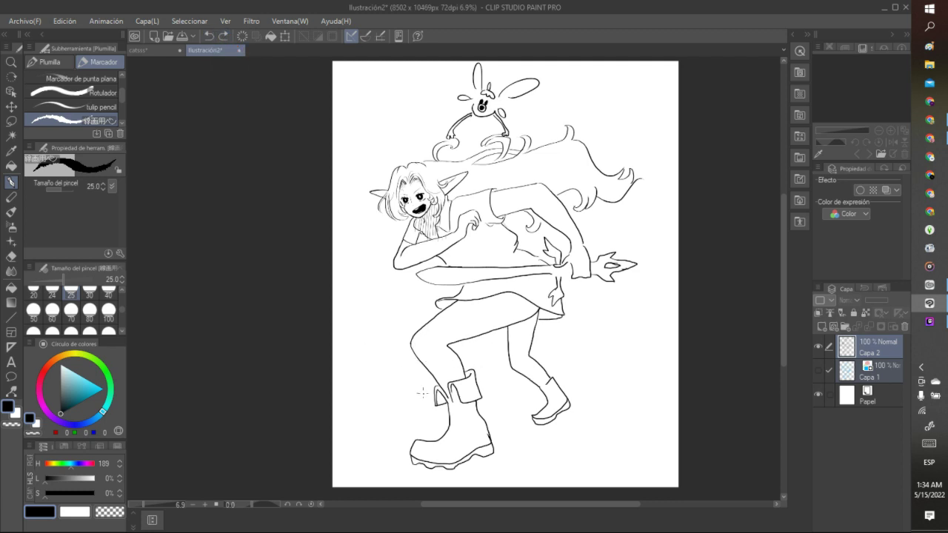
# Step: Try two new shin lines running down and forward from the front knee, and undo them
pyautogui.moveTo(413, 341); pyautogui.dragTo(404, 396)
pyautogui.moveTo(449, 346)
pyautogui.mouseDown()
pyautogui.moveTo(392, 408)
pyautogui.moveTo(348, 438)
pyautogui.moveTo(408, 424)
pyautogui.moveTo(433, 404)
pyautogui.mouseUp()
pyautogui.click(210, 37)
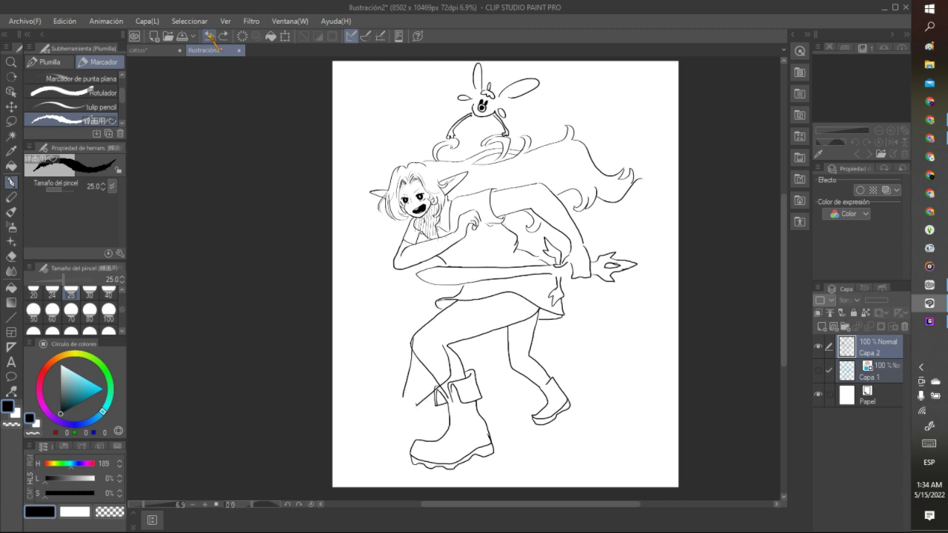
pyautogui.click(210, 36)
pyautogui.click(209, 36)
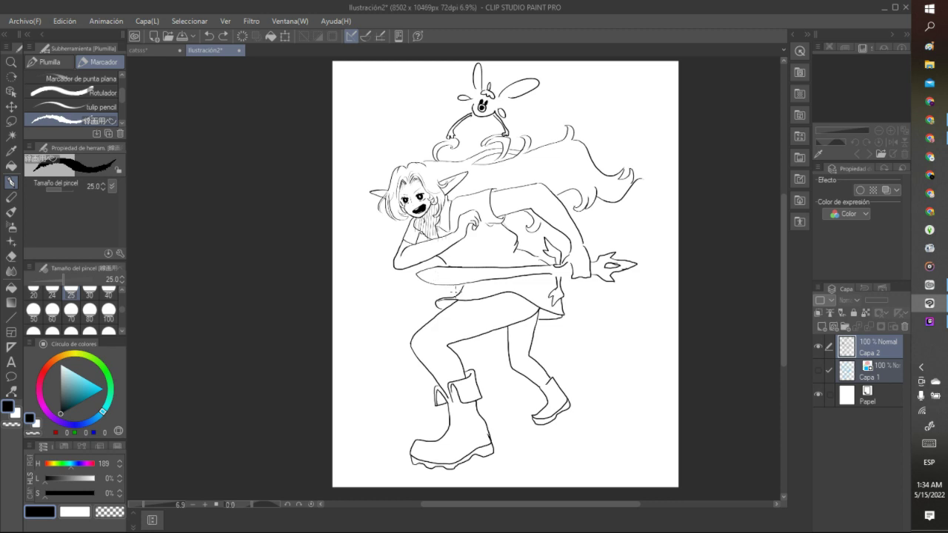
# Step: Try a front leg with a raised knee just below the sword and a lower leg over the boot, and undo it
pyautogui.moveTo(428, 288)
pyautogui.mouseDown()
pyautogui.moveTo(414, 330)
pyautogui.moveTo(445, 383)
pyautogui.mouseUp()
pyautogui.moveTo(459, 312)
pyautogui.mouseDown()
pyautogui.moveTo(458, 398)
pyautogui.moveTo(485, 410)
pyautogui.mouseUp()
pyautogui.moveTo(443, 385)
pyautogui.mouseDown()
pyautogui.moveTo(442, 443)
pyautogui.moveTo(456, 460)
pyautogui.moveTo(480, 404)
pyautogui.mouseUp()
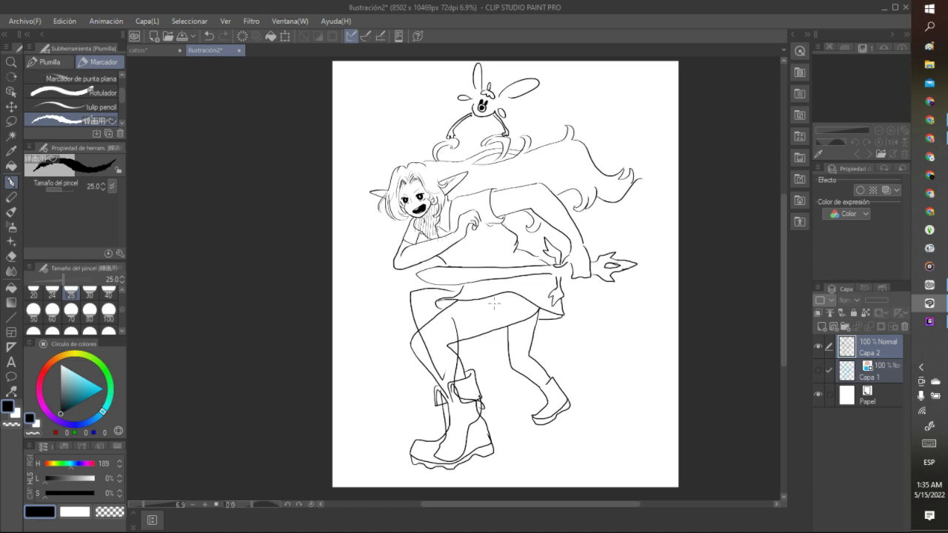
pyautogui.click(209, 36)
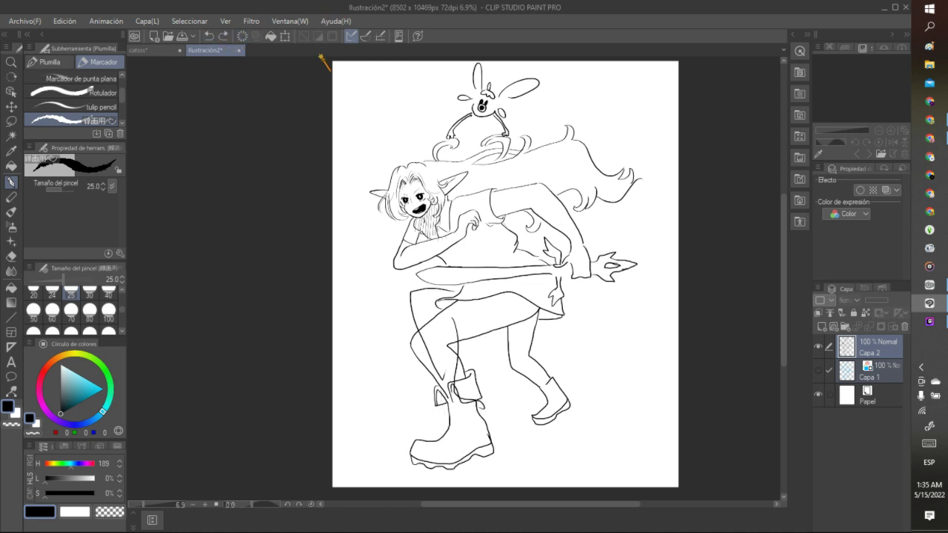
pyautogui.click(210, 36)
pyautogui.click(210, 36)
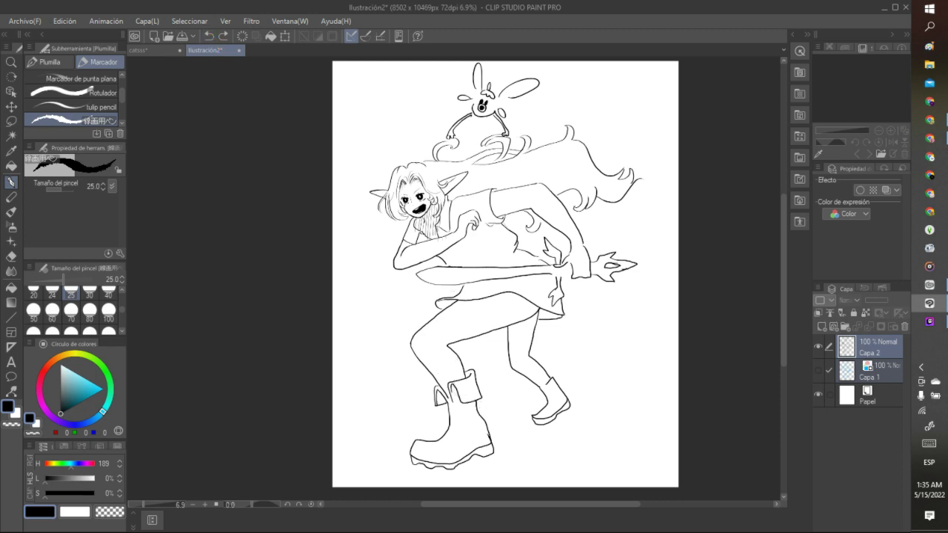
# Step: Select the skirt hem and both legs below the sword with the Lasso and copy them onto a new layer
pyautogui.click(11, 120)
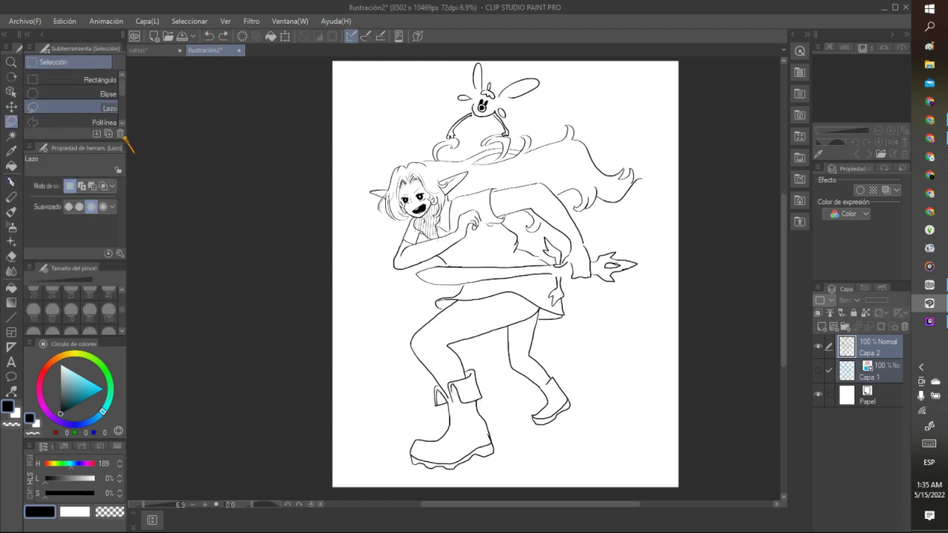
pyautogui.moveTo(461, 282)
pyautogui.mouseDown()
pyautogui.moveTo(380, 378)
pyautogui.moveTo(387, 442)
pyautogui.moveTo(415, 479)
pyautogui.moveTo(504, 473)
pyautogui.moveTo(595, 422)
pyautogui.moveTo(609, 371)
pyautogui.moveTo(579, 282)
pyautogui.moveTo(547, 277)
pyautogui.mouseUp()
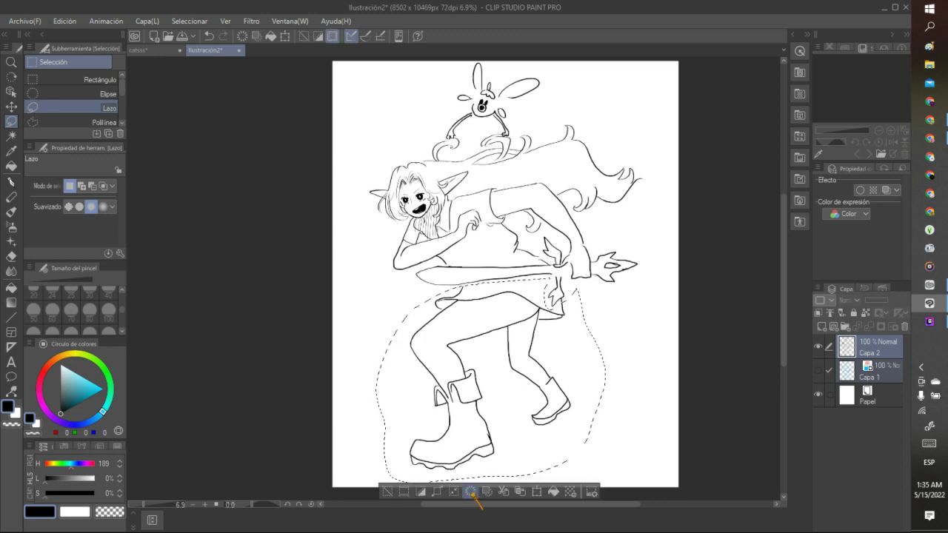
pyautogui.click(521, 492)
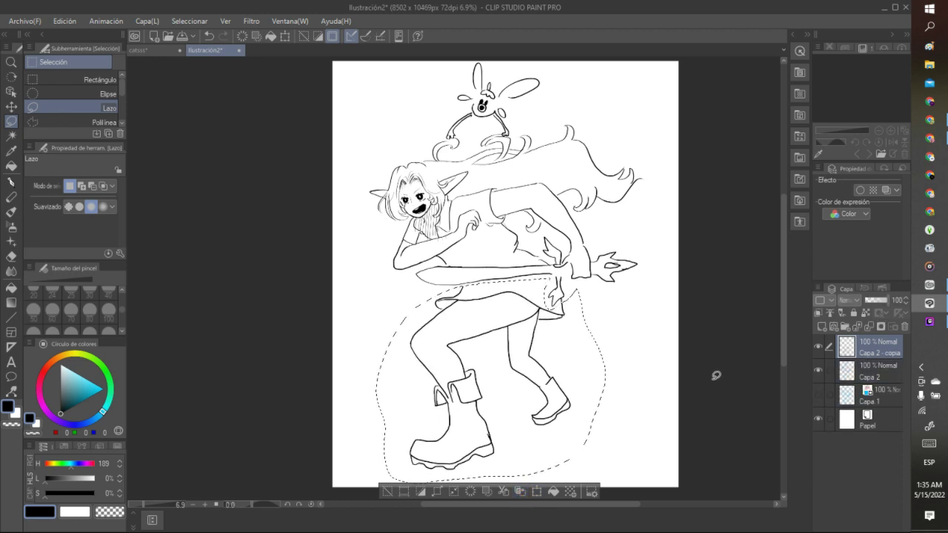
# Step: Hide the copied legs layer, delete the selected legs and skirt from Capa 2, and clear the selection
pyautogui.click(848, 374)
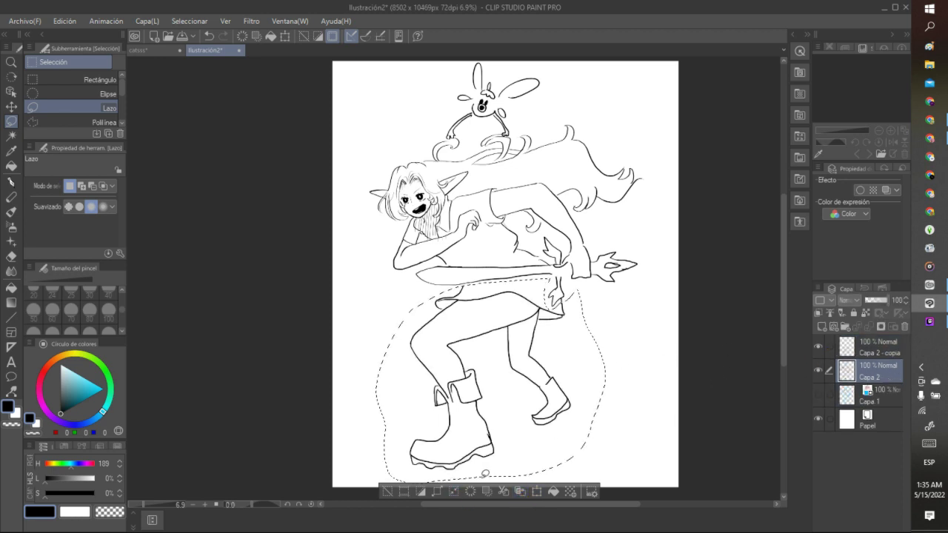
pyautogui.click(818, 346)
pyautogui.press('Delete')
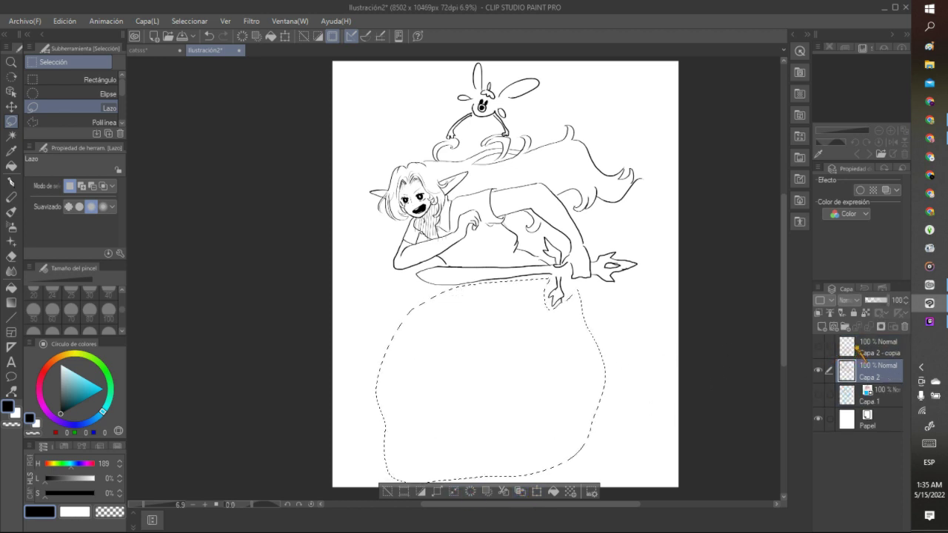
pyautogui.click(848, 348)
pyautogui.hotkey('ctrl', 'd')
pyautogui.click(849, 370)
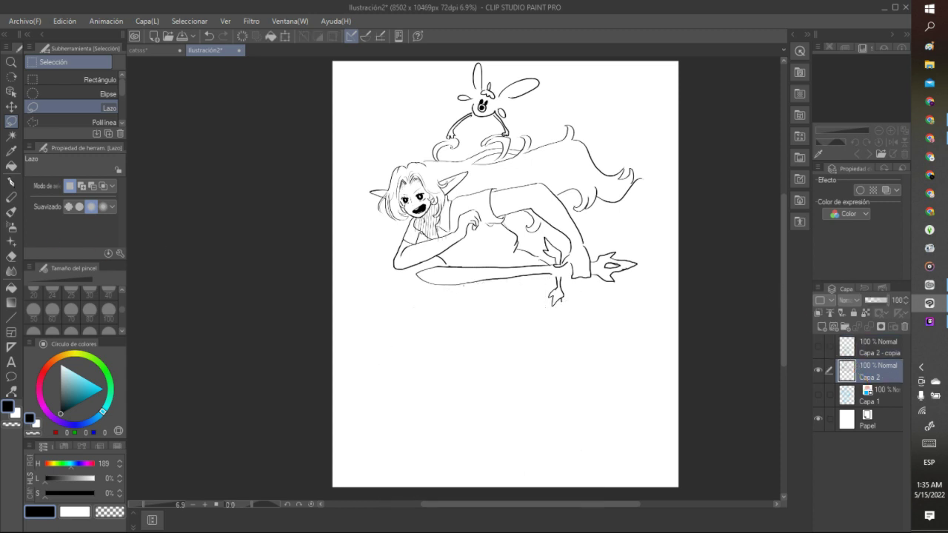
# Step: Add a new layer above the hidden legs copy and ink the rear thigh's outer line below the sword guard
pyautogui.press('p')
pyautogui.click(861, 351)
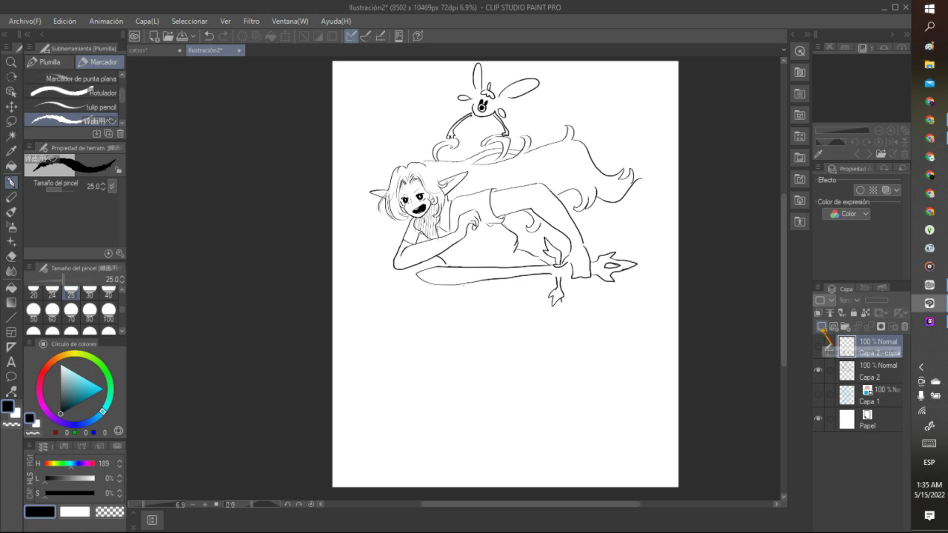
pyautogui.click(822, 327)
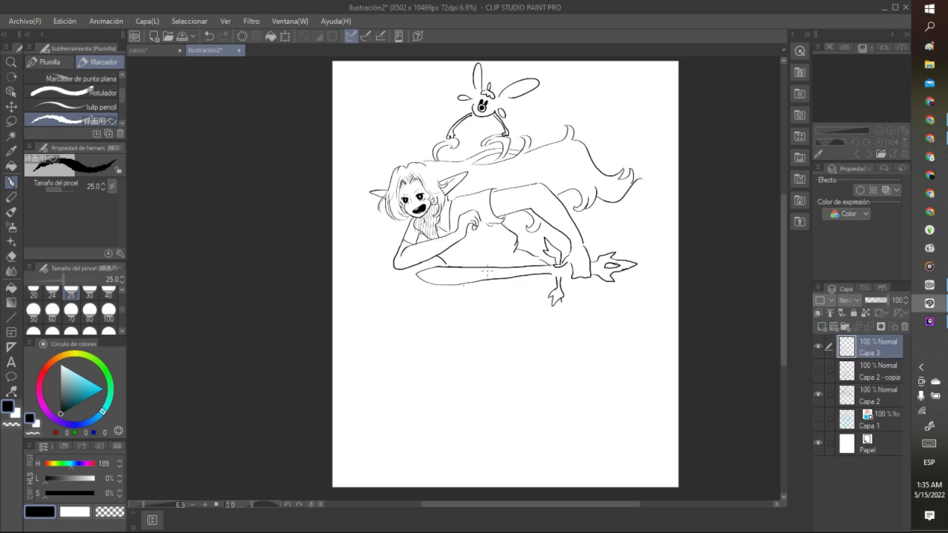
pyautogui.moveTo(539, 282); pyautogui.dragTo(528, 340)
# Step: Draw the front leg below the sword with a bent knee and a high-heeled foot, replacing the first attempt and reworking the heel
pyautogui.moveTo(467, 288)
pyautogui.mouseDown()
pyautogui.moveTo(409, 341)
pyautogui.moveTo(416, 423)
pyautogui.moveTo(379, 453)
pyautogui.moveTo(413, 456)
pyautogui.moveTo(457, 438)
pyautogui.moveTo(454, 393)
pyautogui.mouseUp()
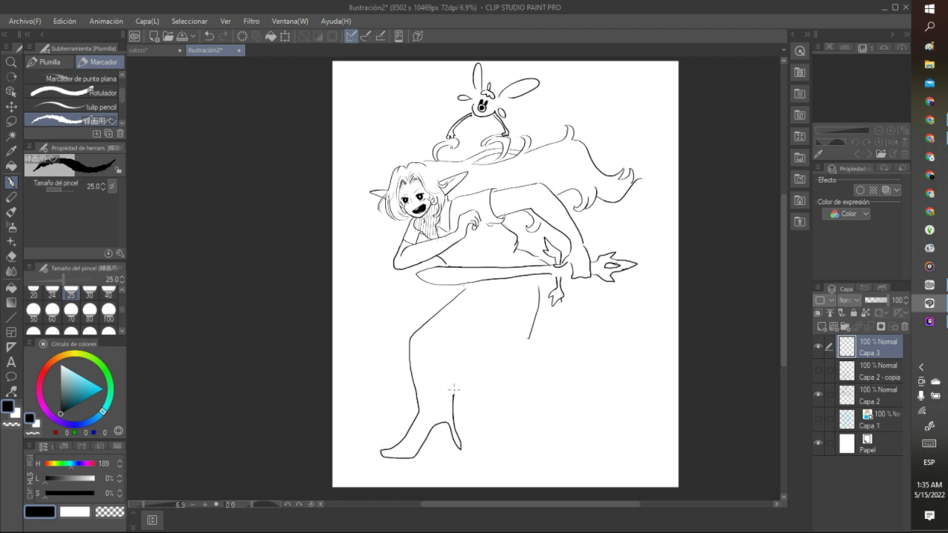
pyautogui.click(209, 36)
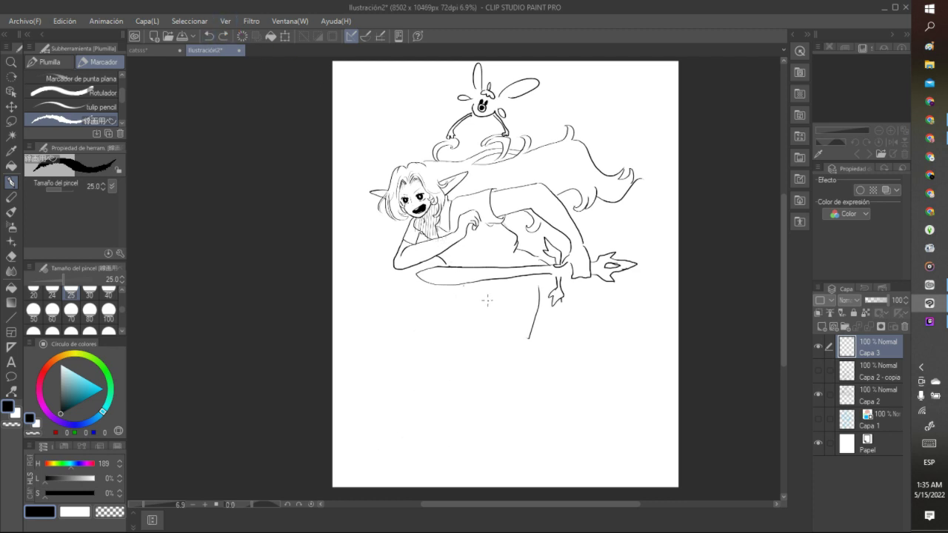
pyautogui.moveTo(473, 289)
pyautogui.mouseDown()
pyautogui.moveTo(412, 344)
pyautogui.moveTo(448, 423)
pyautogui.moveTo(431, 465)
pyautogui.moveTo(461, 456)
pyautogui.moveTo(477, 421)
pyautogui.mouseUp()
pyautogui.moveTo(529, 287)
pyautogui.mouseDown()
pyautogui.moveTo(519, 307)
pyautogui.moveTo(444, 347)
pyautogui.moveTo(460, 369)
pyautogui.moveTo(462, 409)
pyautogui.moveTo(477, 416)
pyautogui.moveTo(483, 454)
pyautogui.moveTo(475, 416)
pyautogui.mouseUp()
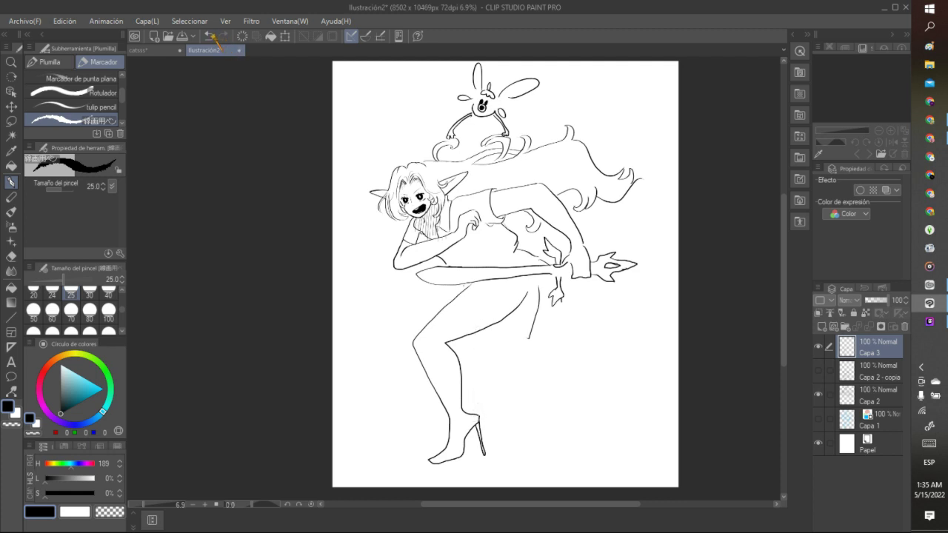
pyautogui.hotkey('ctrl', 'z')
pyautogui.moveTo(474, 429)
pyautogui.mouseDown()
pyautogui.moveTo(478, 459)
pyautogui.moveTo(482, 416)
pyautogui.moveTo(463, 413)
pyautogui.mouseUp()
pyautogui.hotkey('ctrl', 'z')
pyautogui.moveTo(470, 422)
pyautogui.mouseDown()
pyautogui.moveTo(482, 447)
pyautogui.moveTo(478, 414)
pyautogui.mouseUp()
# Step: Draw the bent rear leg with a high-heeled foot, and outline the hips just below the sword
pyautogui.moveTo(528, 337)
pyautogui.mouseDown()
pyautogui.moveTo(527, 356)
pyautogui.moveTo(559, 390)
pyautogui.mouseUp()
pyautogui.moveTo(498, 325)
pyautogui.mouseDown()
pyautogui.moveTo(493, 345)
pyautogui.moveTo(548, 393)
pyautogui.moveTo(545, 422)
pyautogui.moveTo(564, 407)
pyautogui.moveTo(560, 388)
pyautogui.moveTo(560, 399)
pyautogui.mouseUp()
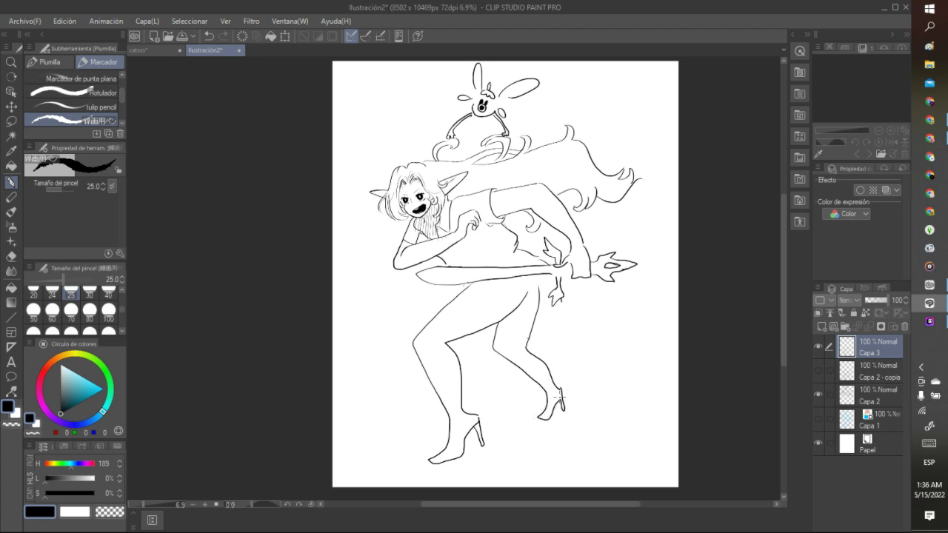
pyautogui.moveTo(455, 287)
pyautogui.mouseDown()
pyautogui.moveTo(553, 297)
pyautogui.moveTo(540, 334)
pyautogui.moveTo(567, 294)
pyautogui.mouseUp()
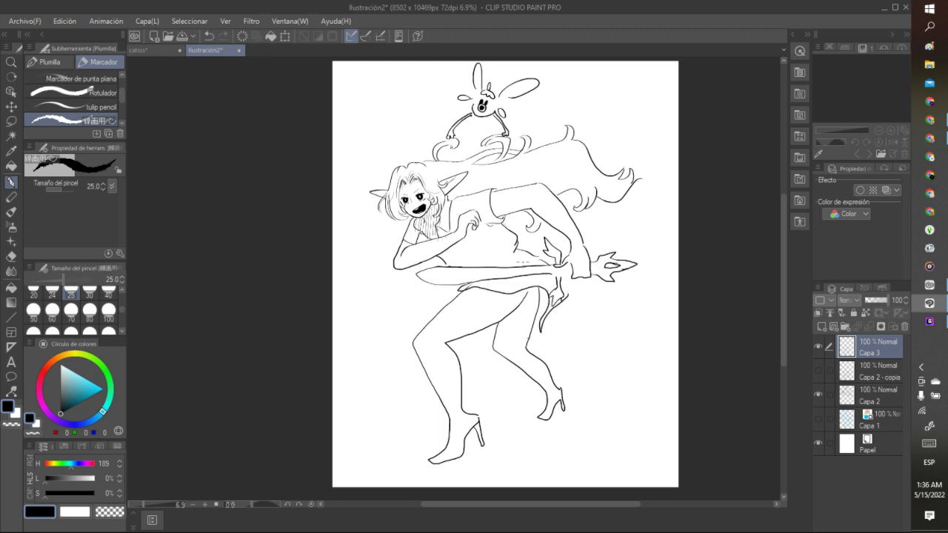
pyautogui.click(209, 36)
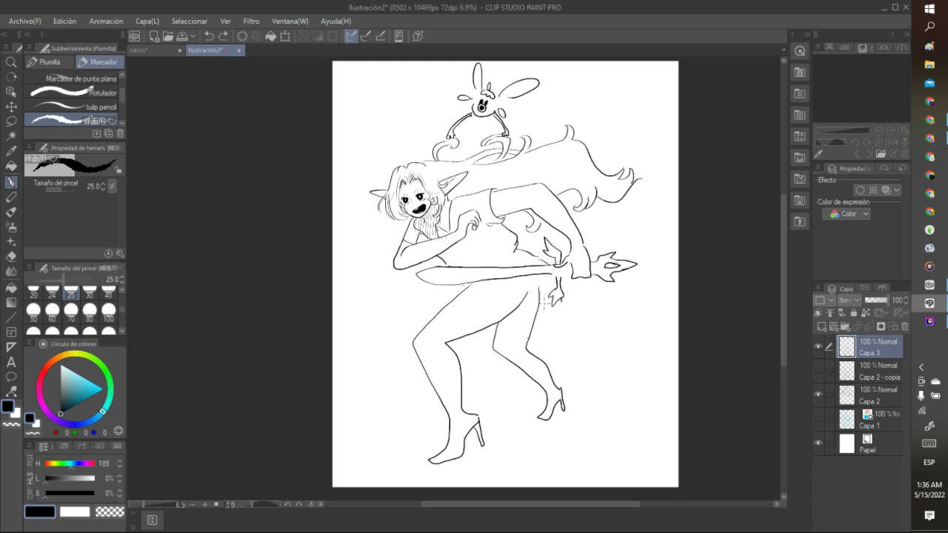
pyautogui.moveTo(546, 303)
pyautogui.mouseDown()
pyautogui.moveTo(518, 280)
pyautogui.moveTo(476, 285)
pyautogui.mouseUp()
pyautogui.moveTo(538, 313); pyautogui.dragTo(551, 300)
pyautogui.moveTo(453, 285)
pyautogui.mouseDown()
pyautogui.moveTo(450, 302)
pyautogui.moveTo(464, 282)
pyautogui.mouseUp()
# Step: Toggle the visibility of the new legs layer and Capa 2 - copia to compare the new legs with the booted ones
pyautogui.click(817, 368)
pyautogui.click(818, 346)
pyautogui.click(818, 347)
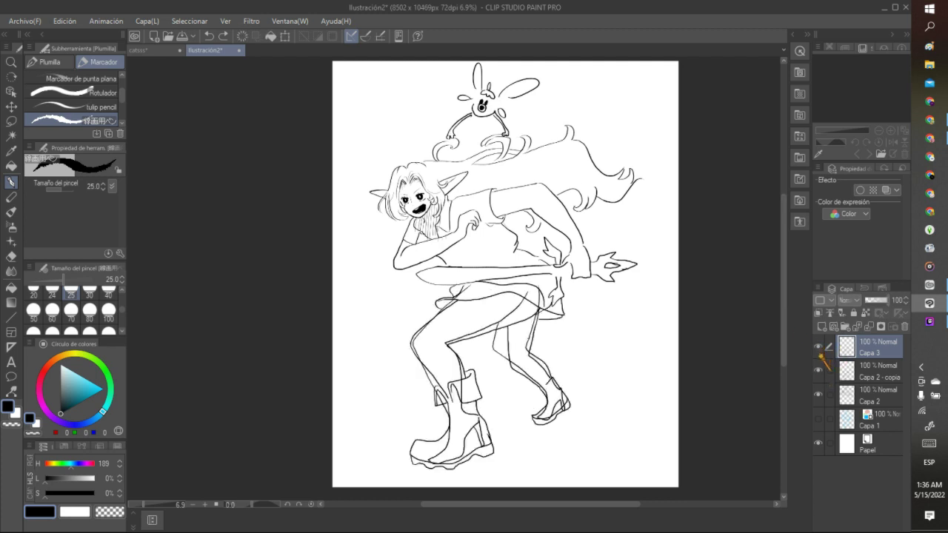
pyautogui.click(818, 347)
pyautogui.click(818, 367)
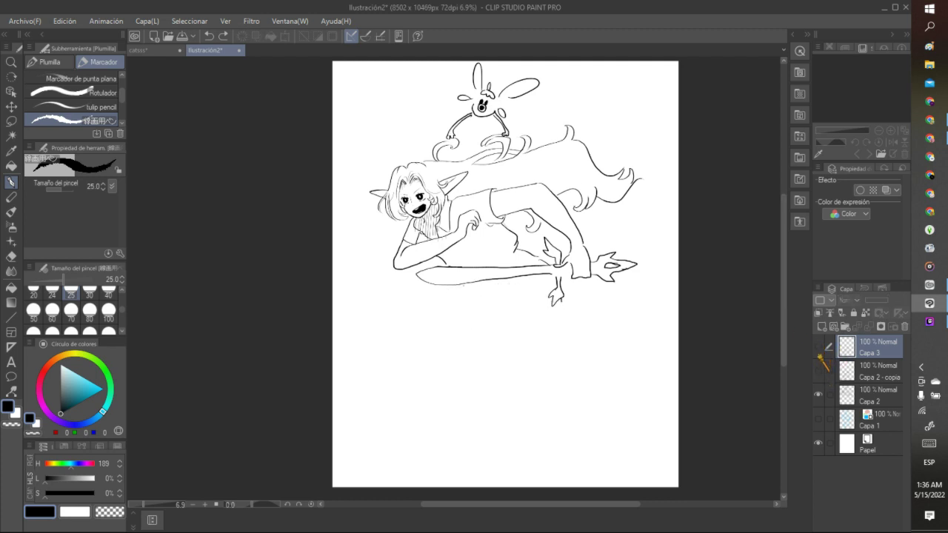
pyautogui.click(818, 346)
pyautogui.click(818, 368)
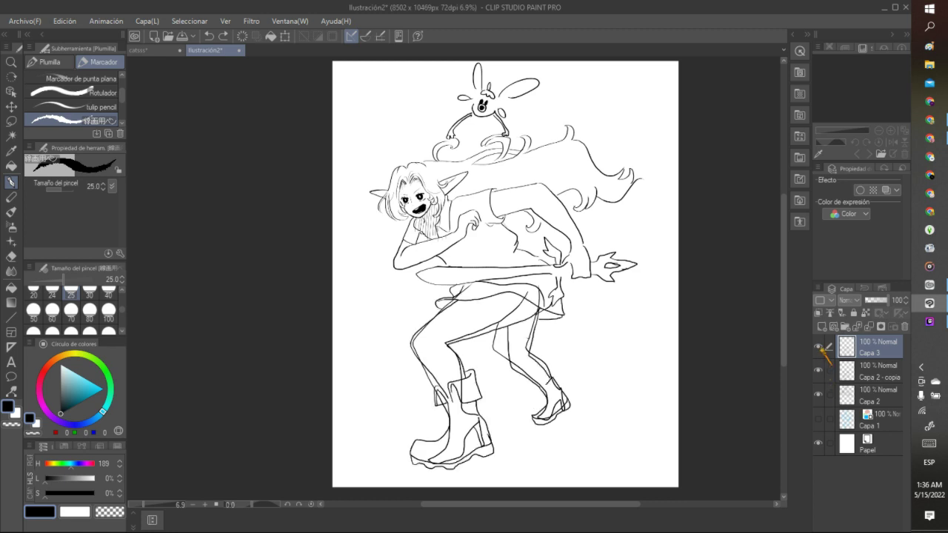
pyautogui.click(818, 346)
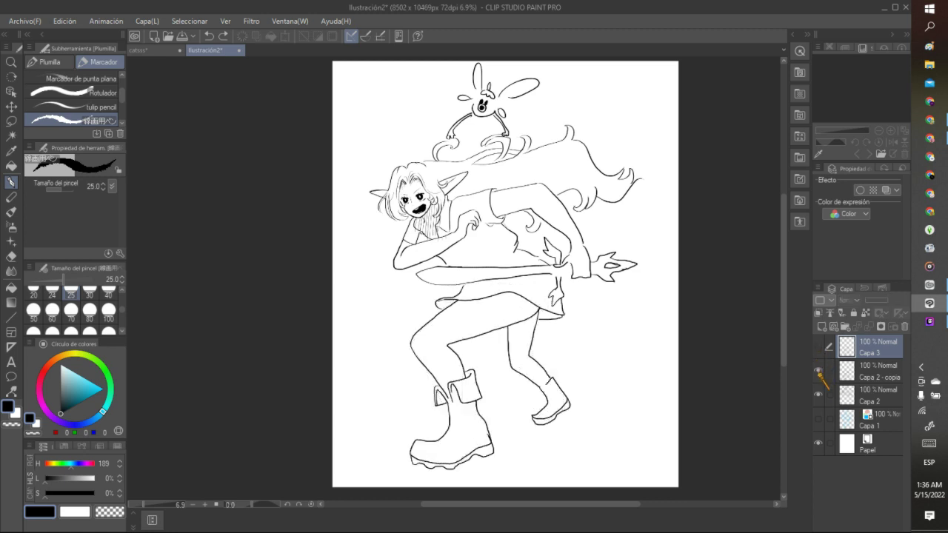
pyautogui.click(817, 370)
pyautogui.click(817, 369)
pyautogui.click(817, 370)
pyautogui.click(817, 346)
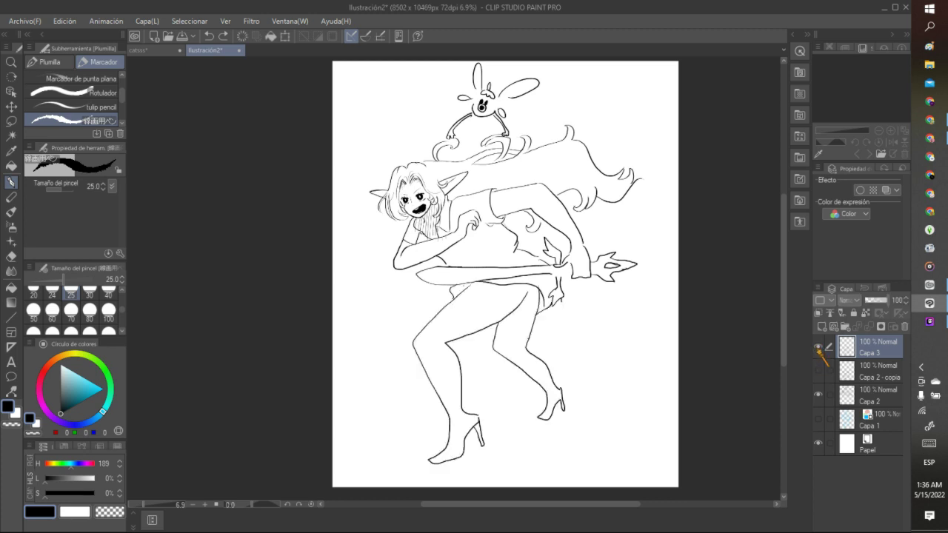
pyautogui.click(818, 347)
pyautogui.click(818, 346)
# Step: Try a sole line on the front shoe, and compare the new legs with the hidden booted legs again
pyautogui.moveTo(428, 462); pyautogui.dragTo(465, 454)
pyautogui.click(818, 370)
pyautogui.click(818, 346)
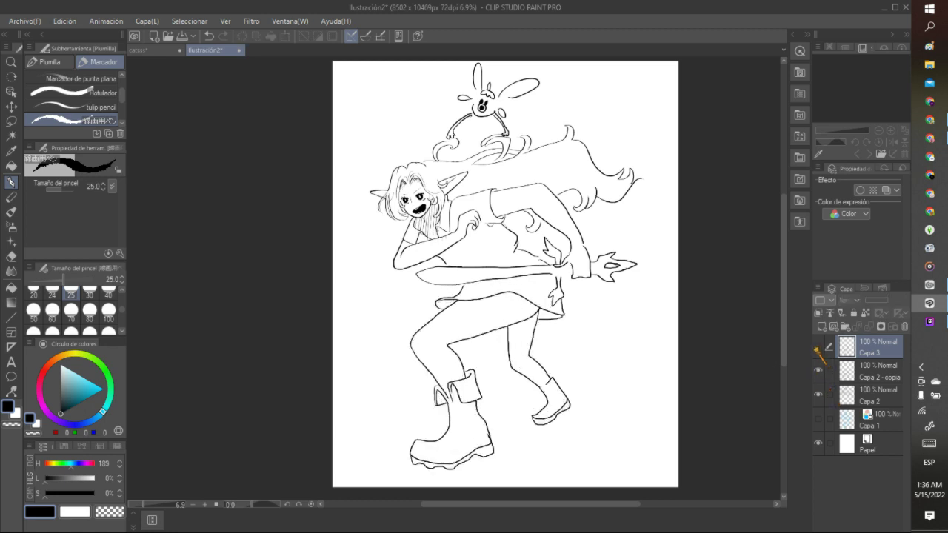
pyautogui.click(818, 346)
pyautogui.click(818, 370)
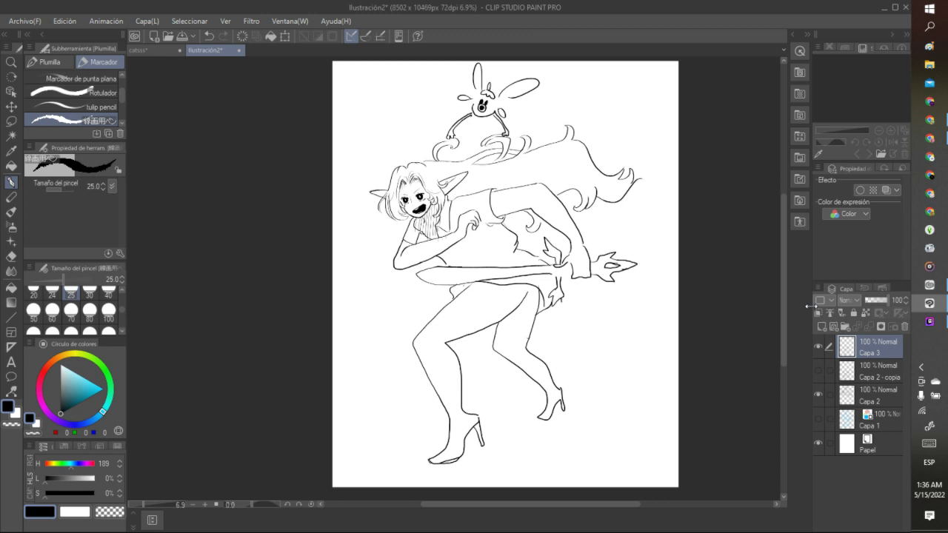
pyautogui.click(817, 370)
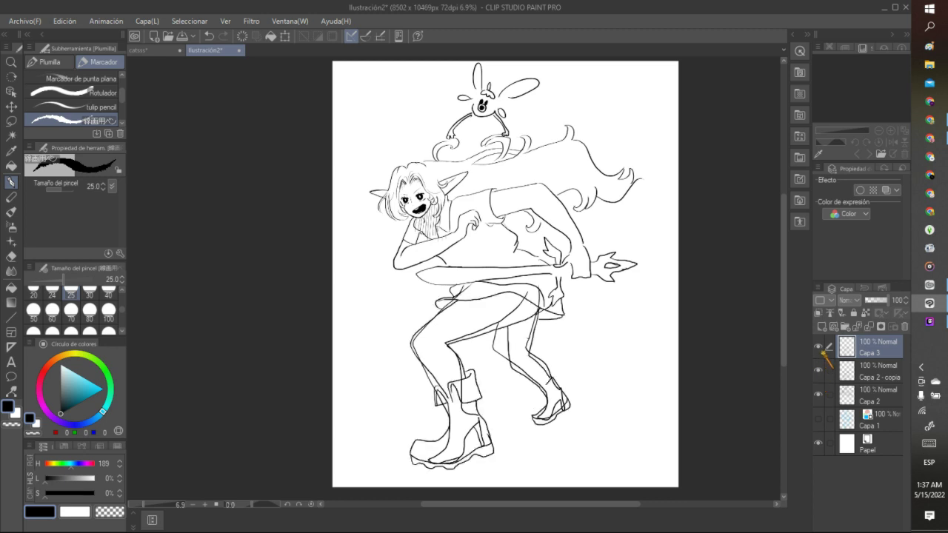
pyautogui.click(818, 346)
pyautogui.doubleClick(817, 370)
pyautogui.click(817, 371)
pyautogui.click(817, 345)
pyautogui.click(817, 346)
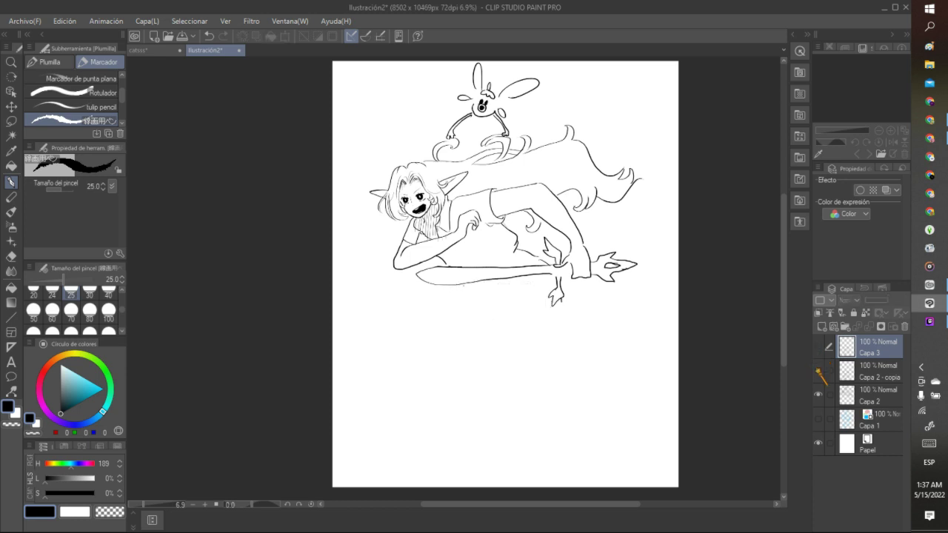
pyautogui.click(817, 370)
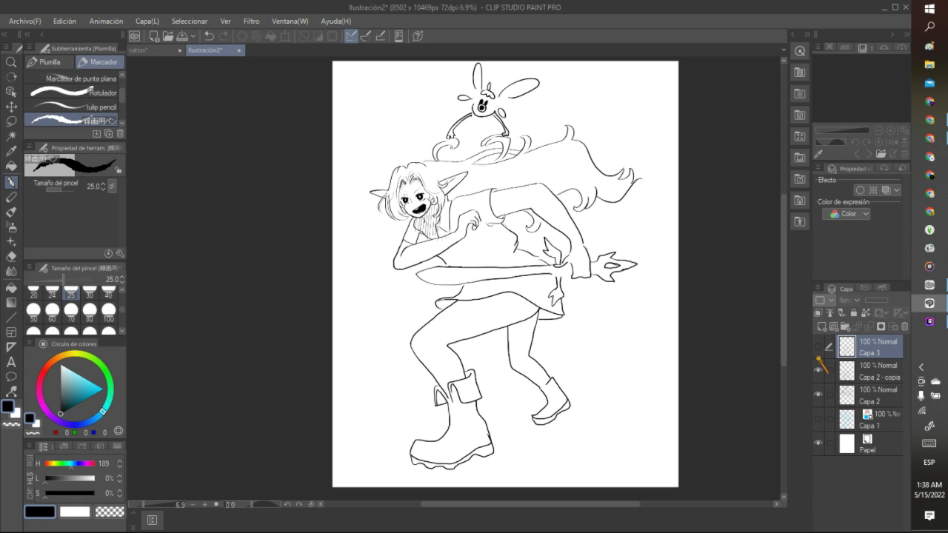
pyautogui.click(817, 346)
pyautogui.click(818, 369)
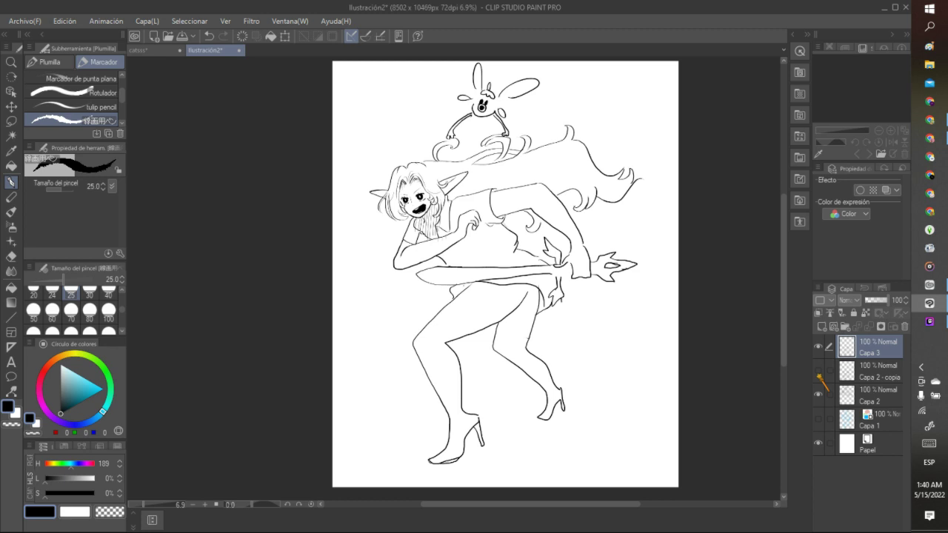
# Step: Try straighter upper and lower contours on the front thigh, and undo them together with the front shoe's sole line
pyautogui.scroll(-1, 602, 454)
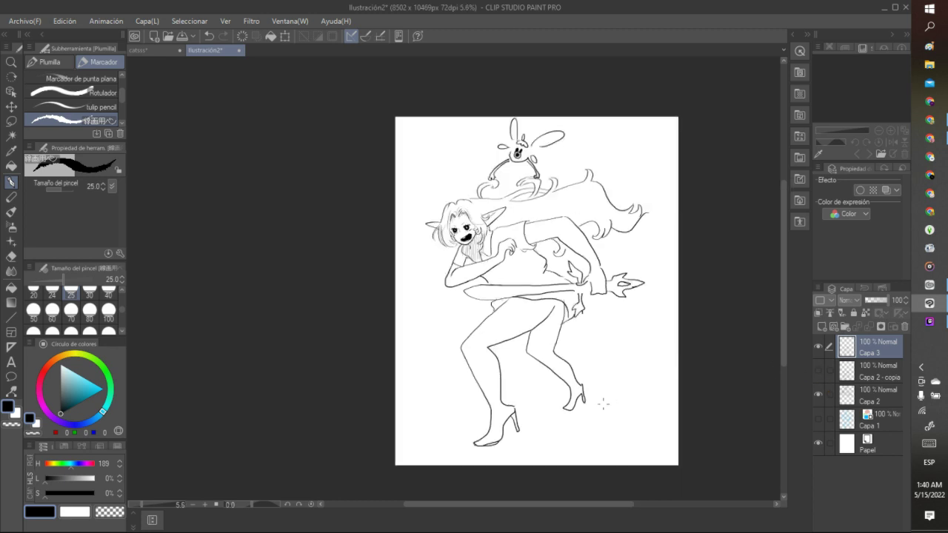
pyautogui.scroll(2, 598, 434)
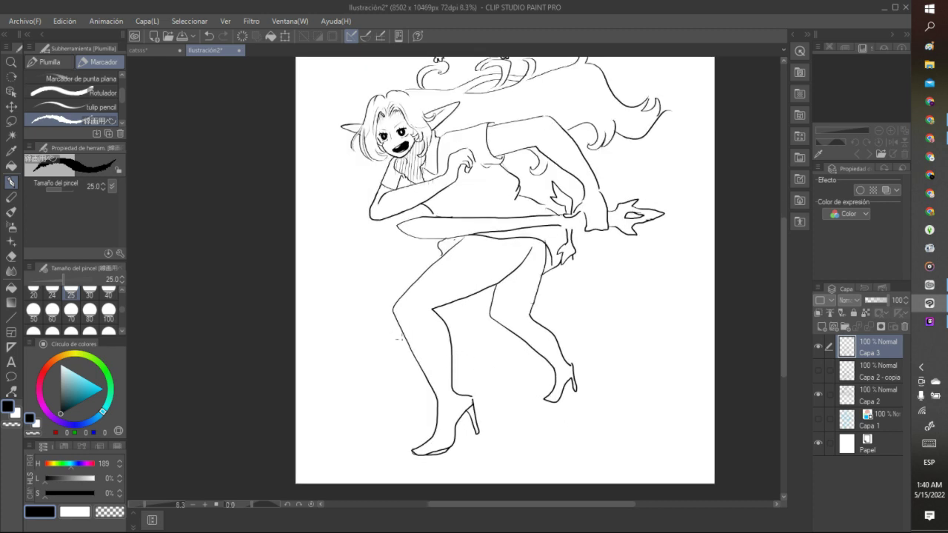
pyautogui.scroll(-2, 437, 341)
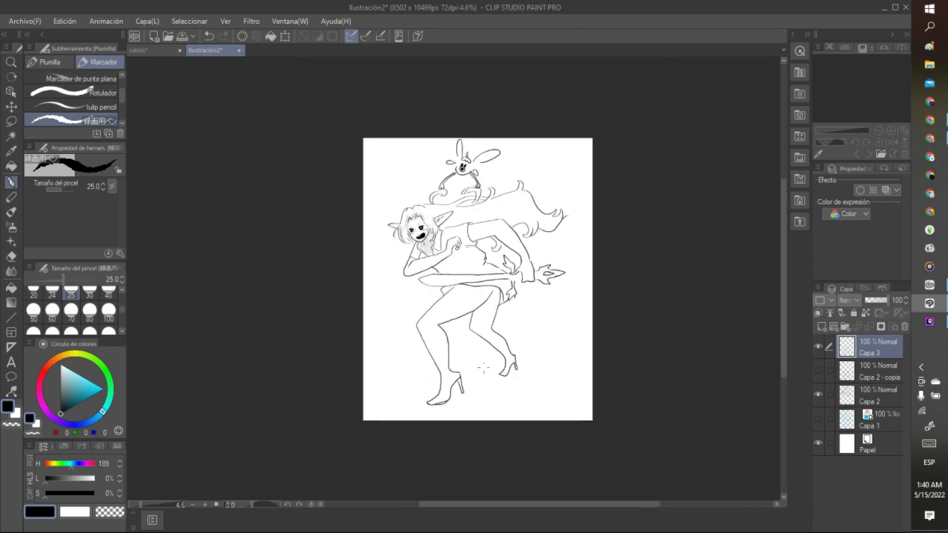
pyautogui.scroll(1, 484, 363)
pyautogui.scroll(1, 483, 363)
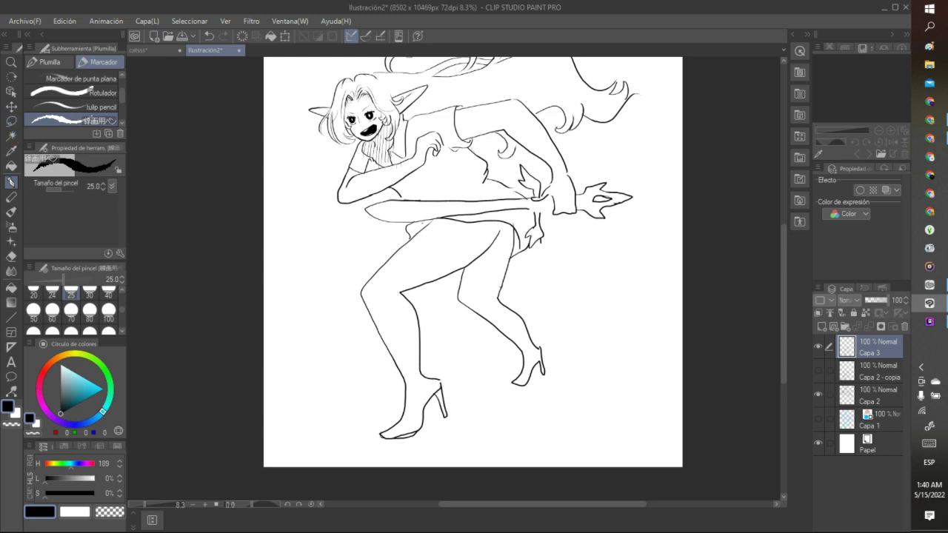
pyautogui.moveTo(399, 294)
pyautogui.mouseDown()
pyautogui.moveTo(483, 261)
pyautogui.moveTo(519, 237)
pyautogui.mouseUp()
pyautogui.moveTo(362, 290); pyautogui.dragTo(471, 219)
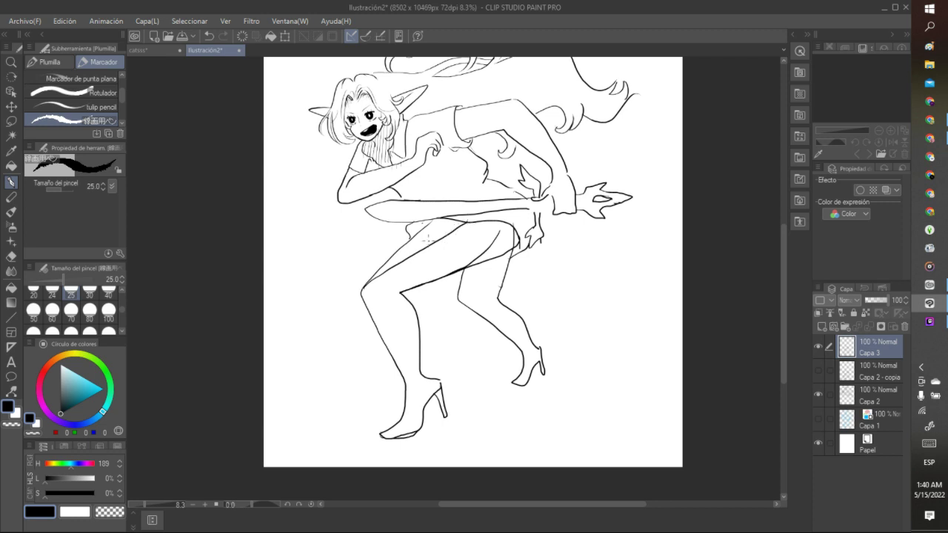
pyautogui.click(210, 37)
pyautogui.moveTo(363, 292); pyautogui.dragTo(459, 220)
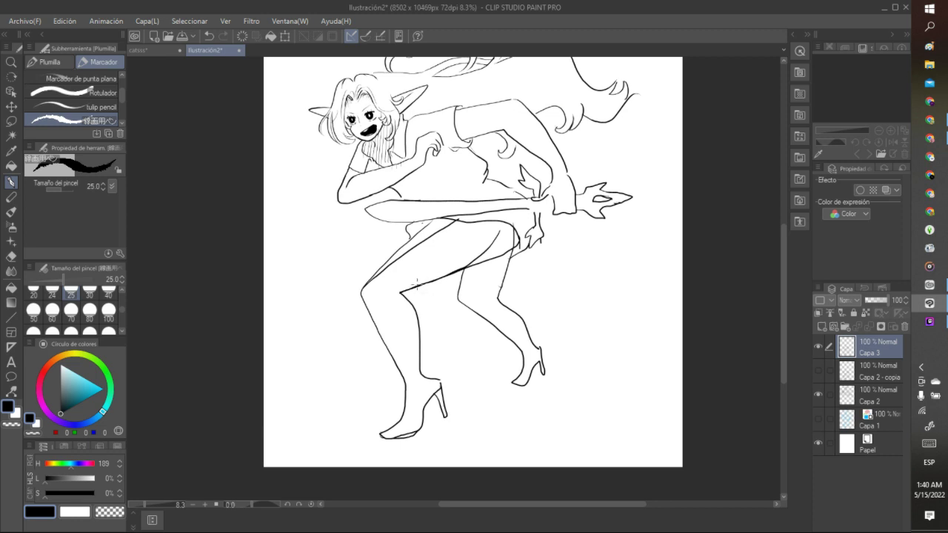
pyautogui.click(209, 36)
pyautogui.click(209, 37)
pyautogui.click(210, 36)
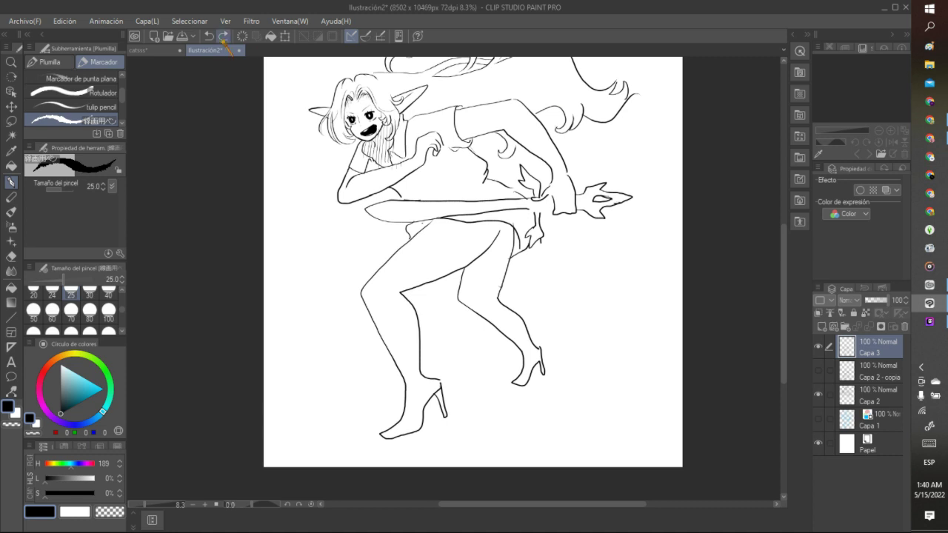
# Step: Try a steeper foot over the front shoe, lasso both overlapping feet below the ankle, delete them, and clear the selection
pyautogui.click(818, 369)
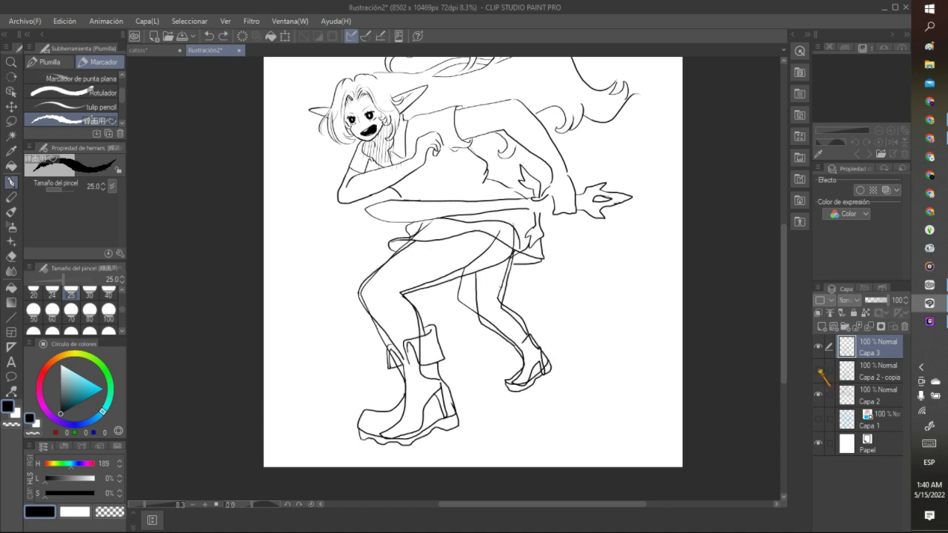
pyautogui.click(818, 369)
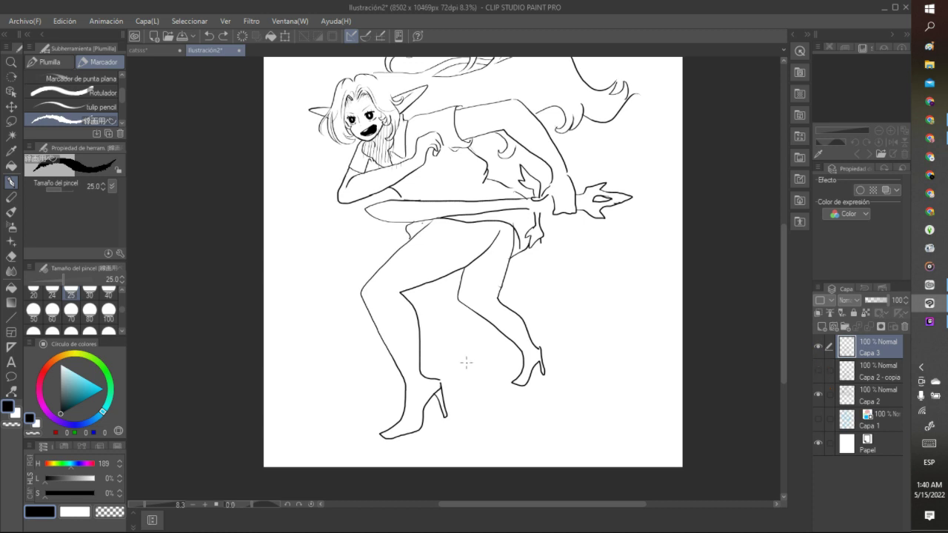
pyautogui.moveTo(407, 386)
pyautogui.mouseDown()
pyautogui.moveTo(399, 447)
pyautogui.moveTo(428, 443)
pyautogui.moveTo(433, 390)
pyautogui.mouseUp()
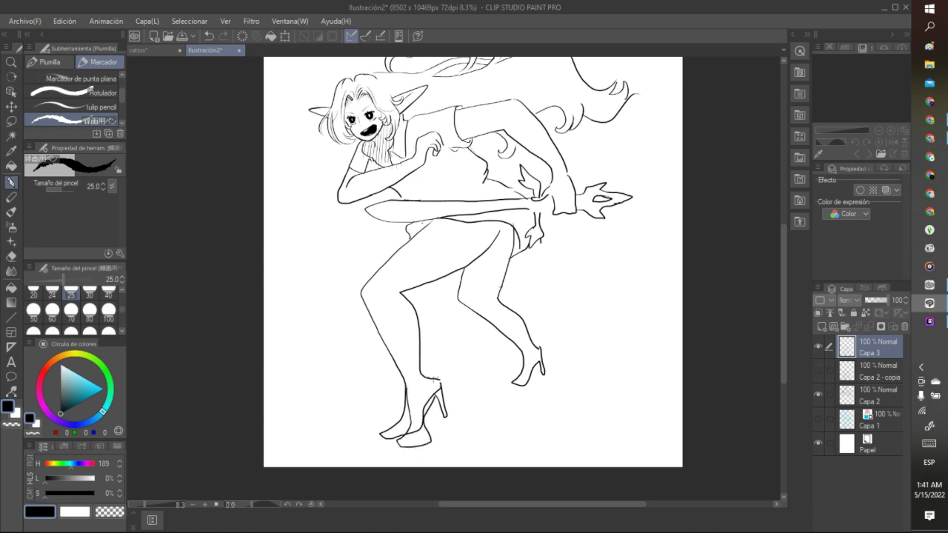
pyautogui.click(11, 121)
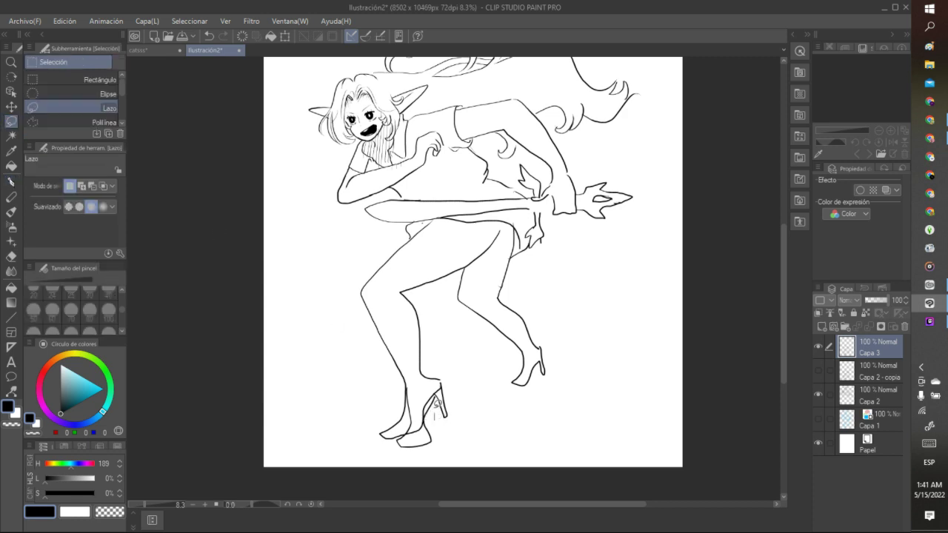
pyautogui.moveTo(417, 381)
pyautogui.mouseDown()
pyautogui.moveTo(381, 440)
pyautogui.moveTo(437, 391)
pyautogui.mouseUp()
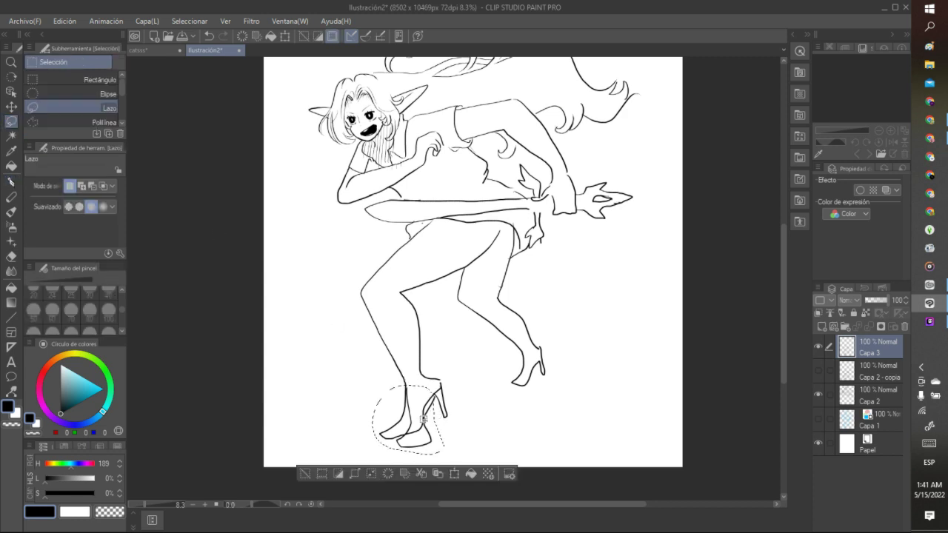
pyautogui.click(387, 474)
pyautogui.hotkey('ctrl', 'd')
pyautogui.press('p')
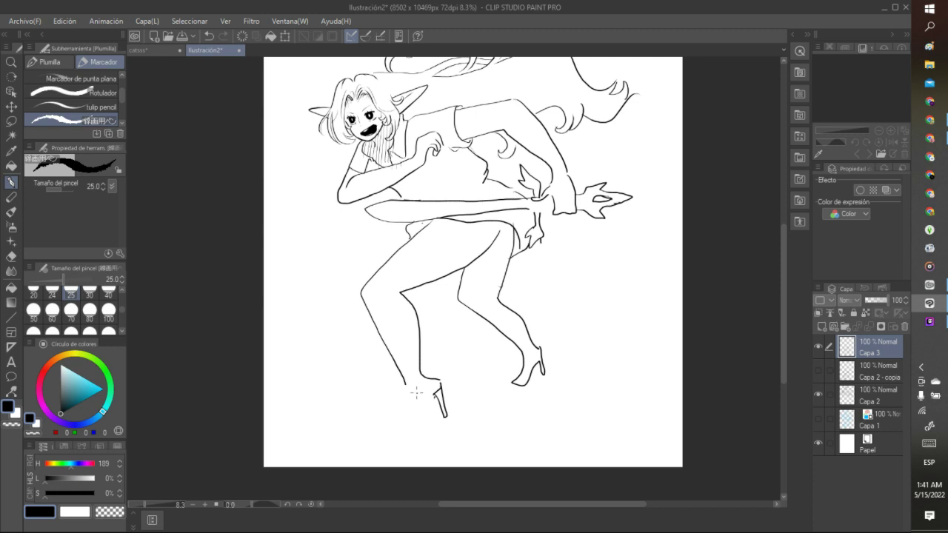
# Step: Redraw the front foot from the ankle to a pointed toe and back up to the existing high heel, replacing a first attempt
pyautogui.moveTo(404, 382)
pyautogui.mouseDown()
pyautogui.moveTo(408, 429)
pyautogui.moveTo(390, 443)
pyautogui.moveTo(400, 451)
pyautogui.moveTo(428, 448)
pyautogui.moveTo(428, 398)
pyautogui.moveTo(434, 403)
pyautogui.mouseUp()
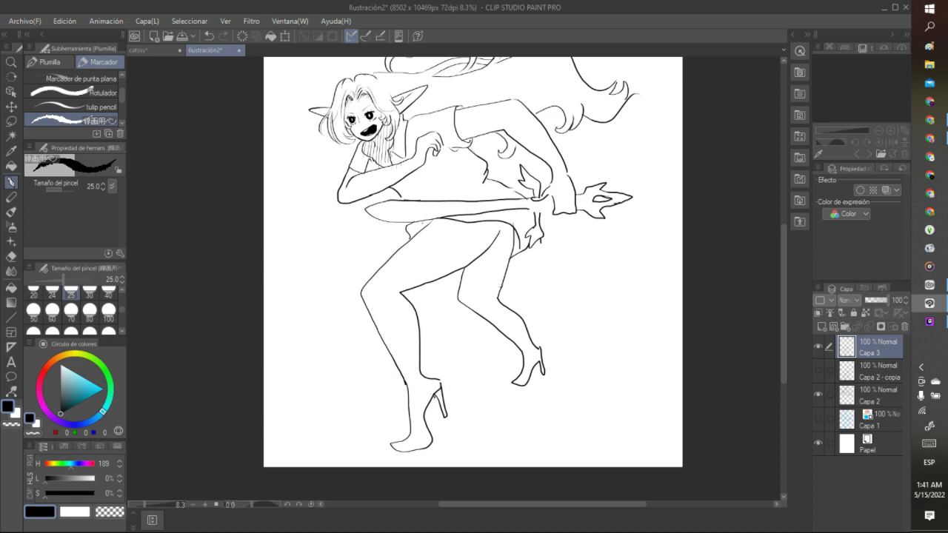
pyautogui.hotkey('ctrl', 'z')
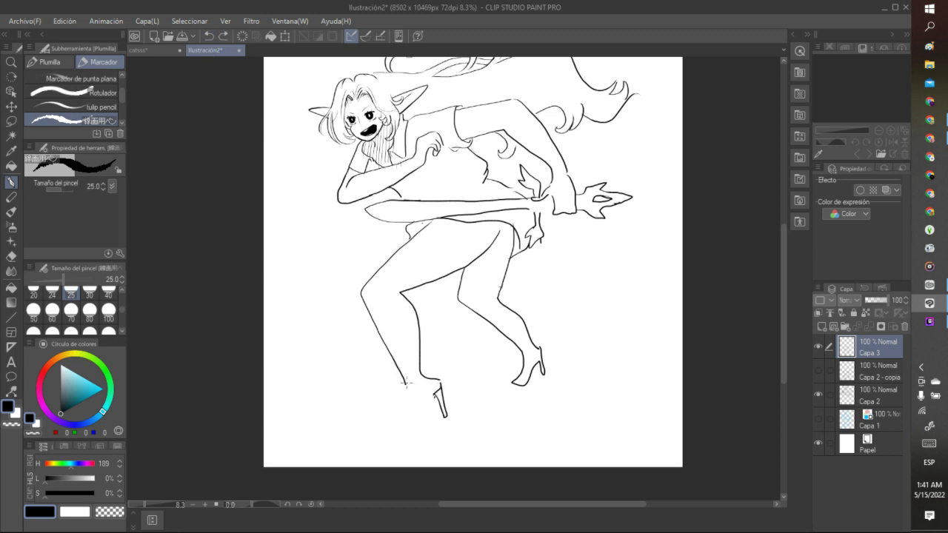
pyautogui.moveTo(405, 383)
pyautogui.mouseDown()
pyautogui.moveTo(405, 437)
pyautogui.moveTo(384, 445)
pyautogui.moveTo(413, 446)
pyautogui.moveTo(431, 397)
pyautogui.mouseUp()
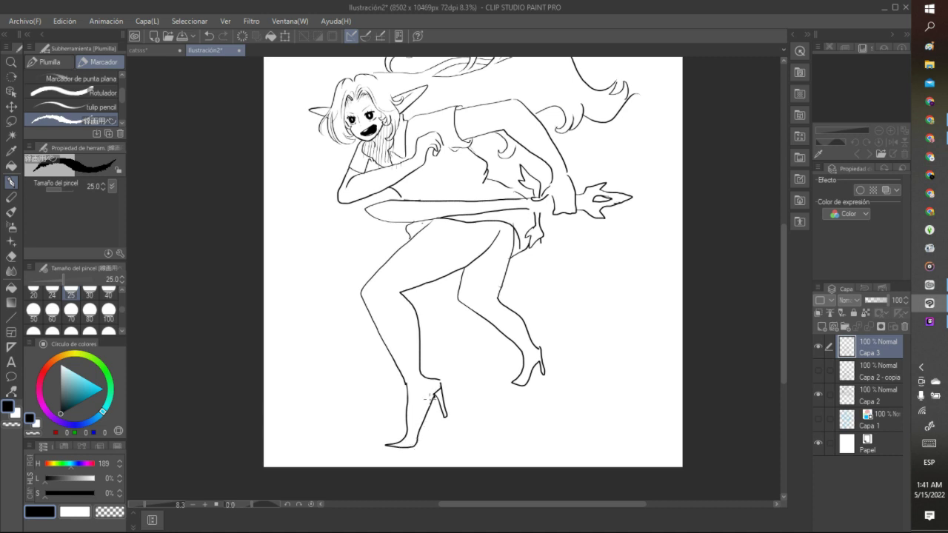
# Step: Try several shapes for the front foot, from a steep rounded toe to a long, flatter pointed toe, undoing each one
pyautogui.click(210, 35)
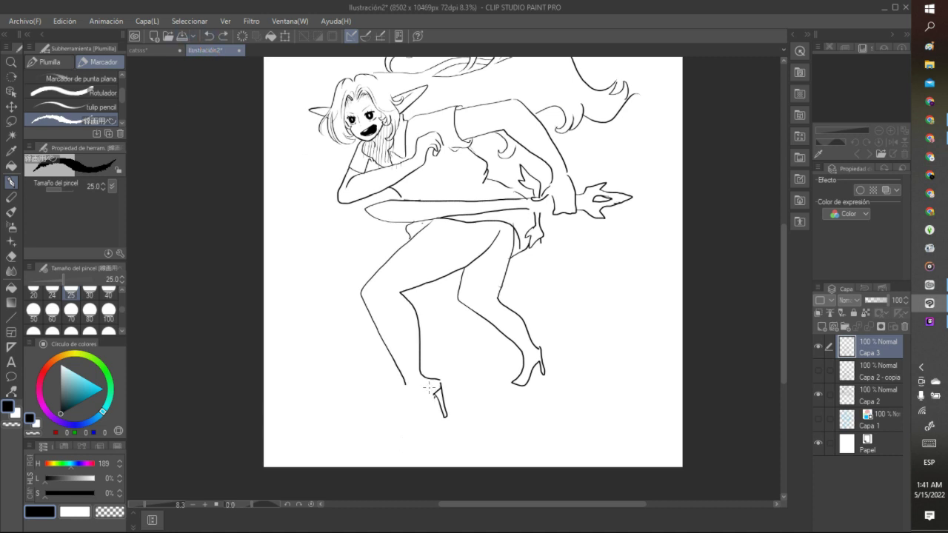
pyautogui.moveTo(404, 383)
pyautogui.mouseDown()
pyautogui.moveTo(403, 423)
pyautogui.moveTo(383, 438)
pyautogui.moveTo(419, 437)
pyautogui.moveTo(433, 395)
pyautogui.moveTo(412, 439)
pyautogui.moveTo(392, 439)
pyautogui.mouseUp()
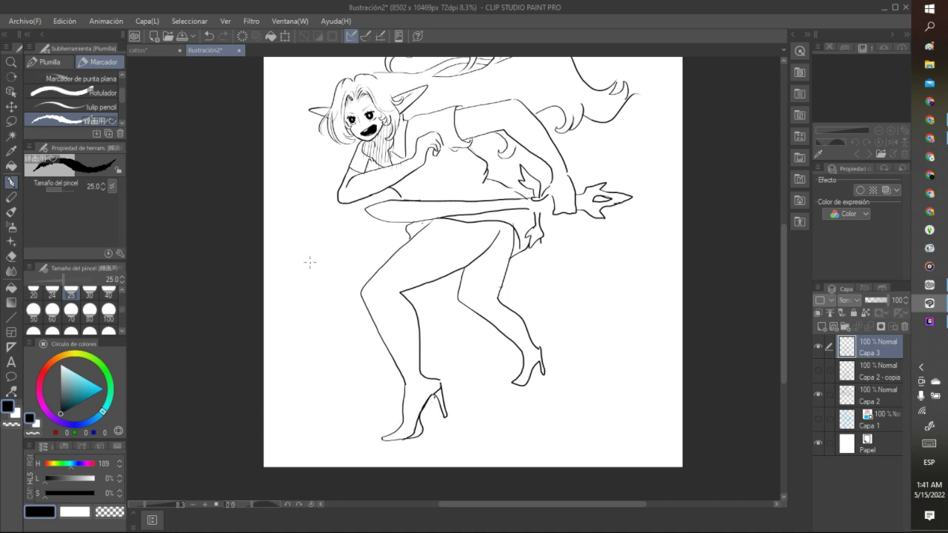
pyautogui.click(210, 36)
pyautogui.moveTo(406, 382)
pyautogui.mouseDown()
pyautogui.moveTo(406, 418)
pyautogui.moveTo(388, 446)
pyautogui.moveTo(415, 452)
pyautogui.mouseUp()
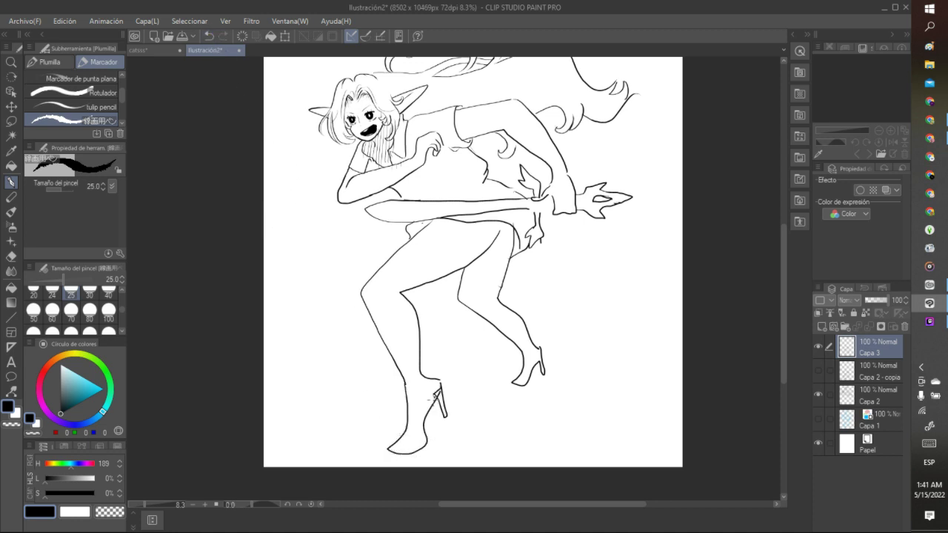
pyautogui.click(209, 35)
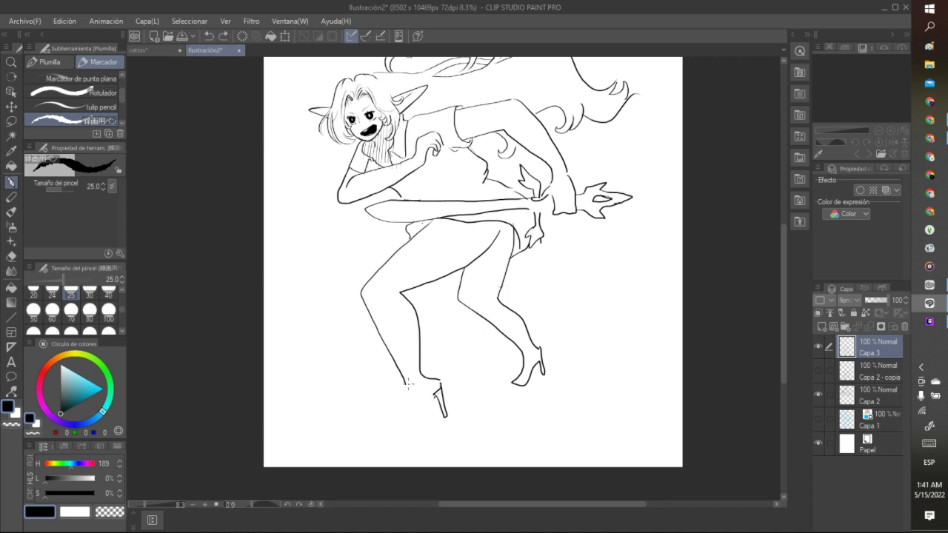
pyautogui.moveTo(405, 382)
pyautogui.mouseDown()
pyautogui.moveTo(398, 400)
pyautogui.moveTo(361, 424)
pyautogui.moveTo(440, 398)
pyautogui.moveTo(430, 398)
pyautogui.mouseUp()
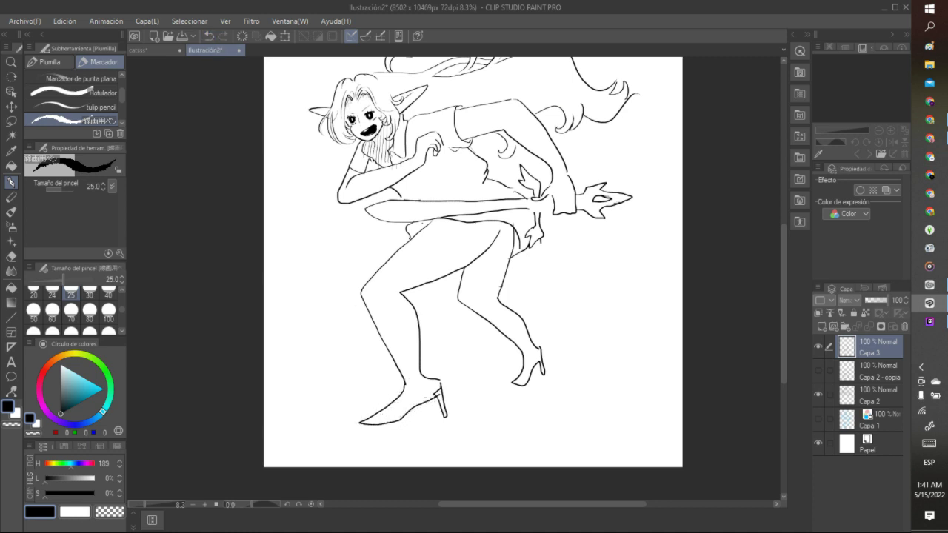
pyautogui.click(209, 36)
pyautogui.moveTo(406, 384)
pyautogui.mouseDown()
pyautogui.moveTo(397, 412)
pyautogui.moveTo(381, 410)
pyautogui.moveTo(365, 428)
pyautogui.moveTo(405, 424)
pyautogui.moveTo(446, 401)
pyautogui.mouseUp()
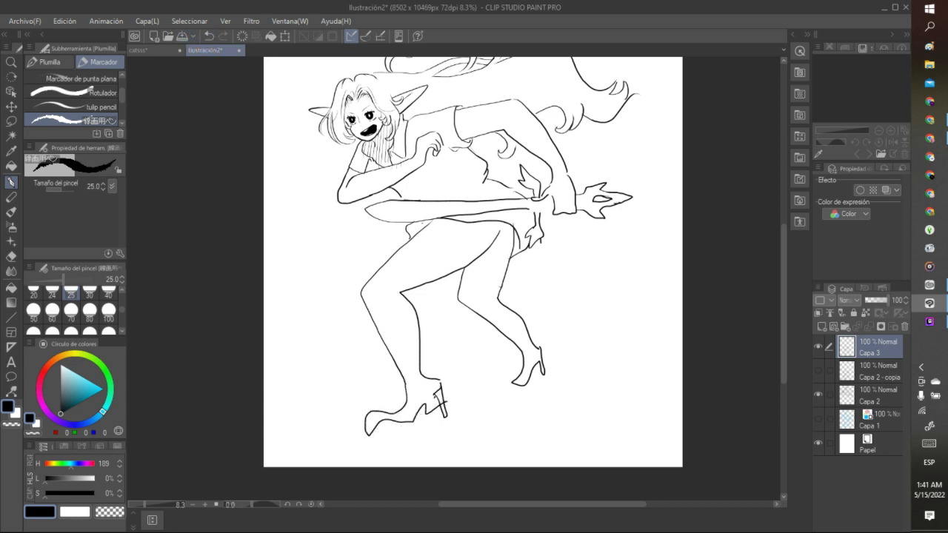
pyautogui.click(209, 36)
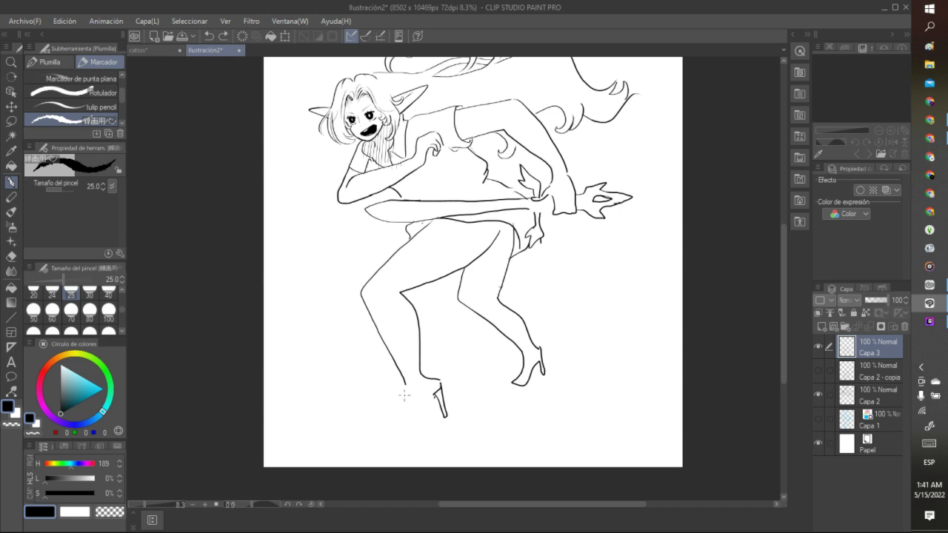
# Step: Redraw the front foot from the ankle to a short pointed toe and up to the existing high heel, undoing rejected versions
pyautogui.moveTo(404, 384)
pyautogui.mouseDown()
pyautogui.moveTo(362, 426)
pyautogui.moveTo(401, 427)
pyautogui.moveTo(424, 408)
pyautogui.moveTo(424, 397)
pyautogui.moveTo(404, 387)
pyautogui.moveTo(392, 418)
pyautogui.moveTo(370, 427)
pyautogui.moveTo(398, 432)
pyautogui.moveTo(426, 395)
pyautogui.moveTo(399, 401)
pyautogui.moveTo(374, 424)
pyautogui.moveTo(433, 396)
pyautogui.mouseUp()
pyautogui.click(209, 36)
pyautogui.click(209, 35)
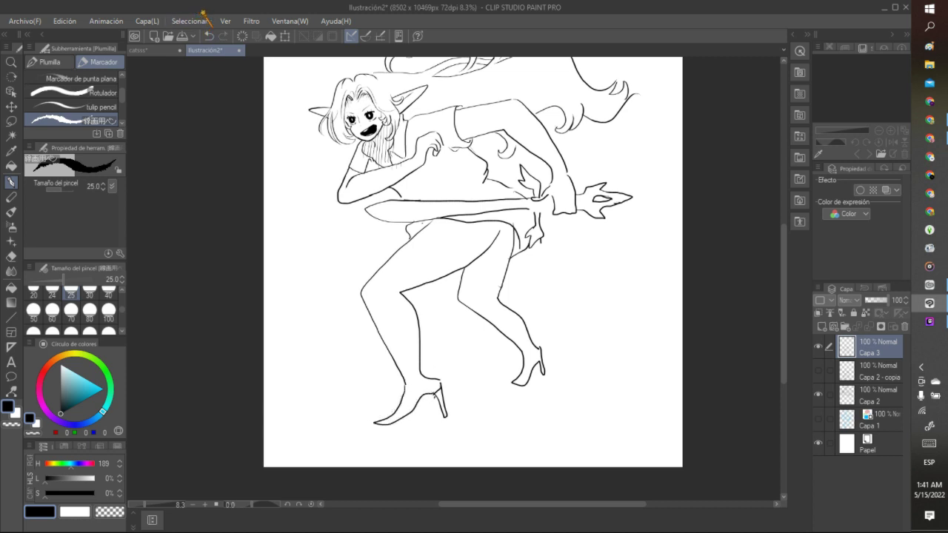
pyautogui.click(210, 36)
pyautogui.click(210, 36)
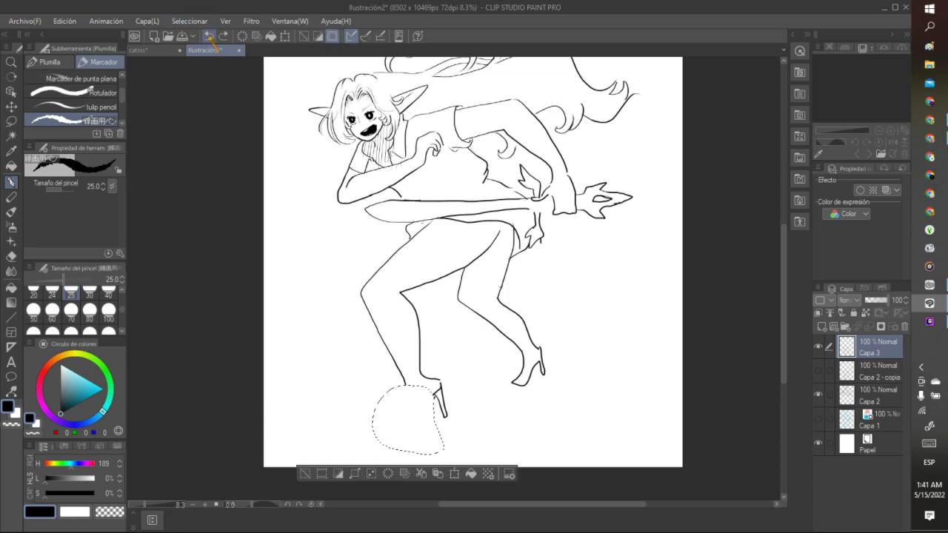
pyautogui.click(209, 35)
pyautogui.click(209, 35)
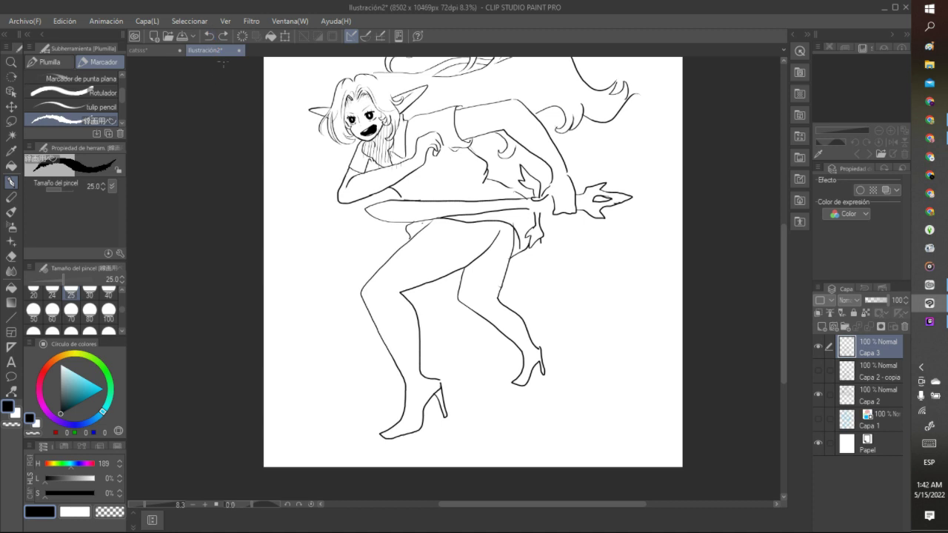
# Step: Compare the new high-heeled legs with the booted legs by toggling the visibility of Capa 2 - copia and Capa 3
pyautogui.click(818, 368)
pyautogui.click(818, 346)
pyautogui.click(818, 347)
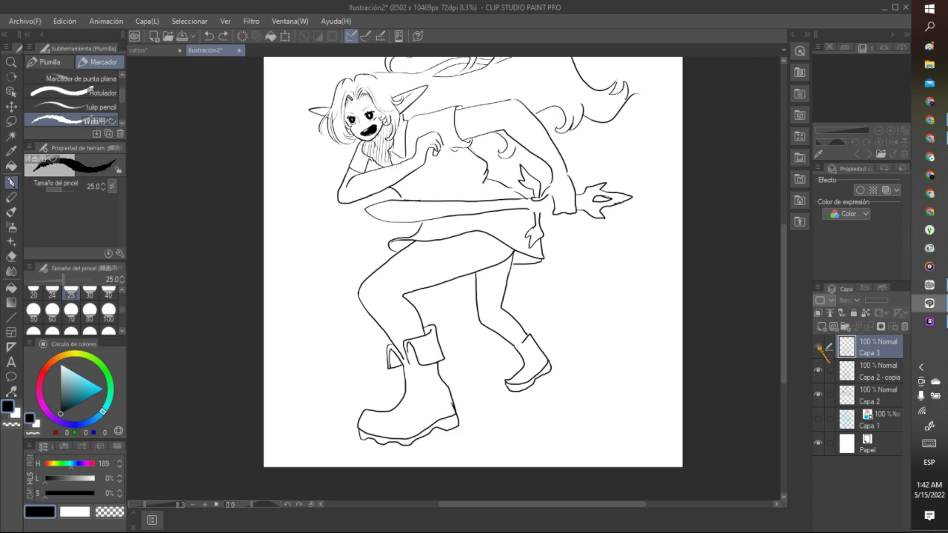
pyautogui.hotkey('ctrl', 'z')
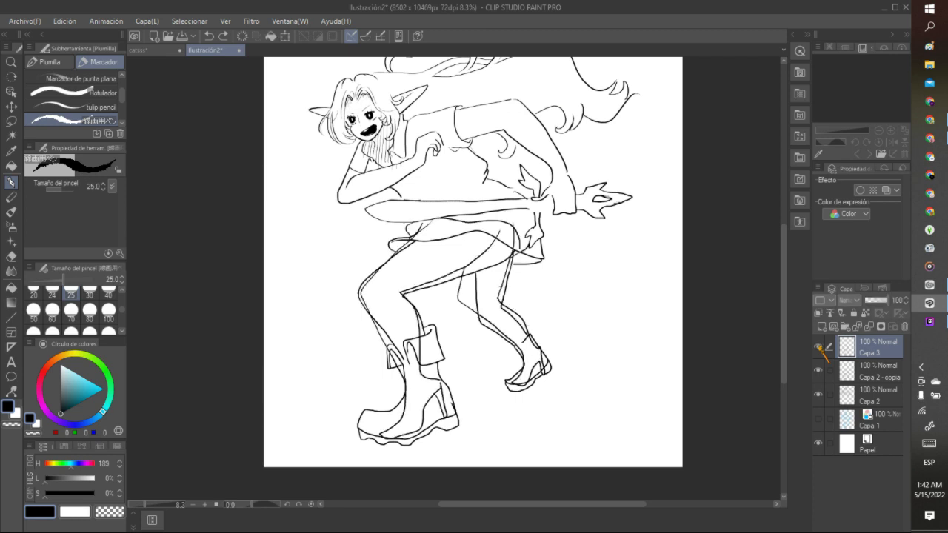
pyautogui.click(819, 370)
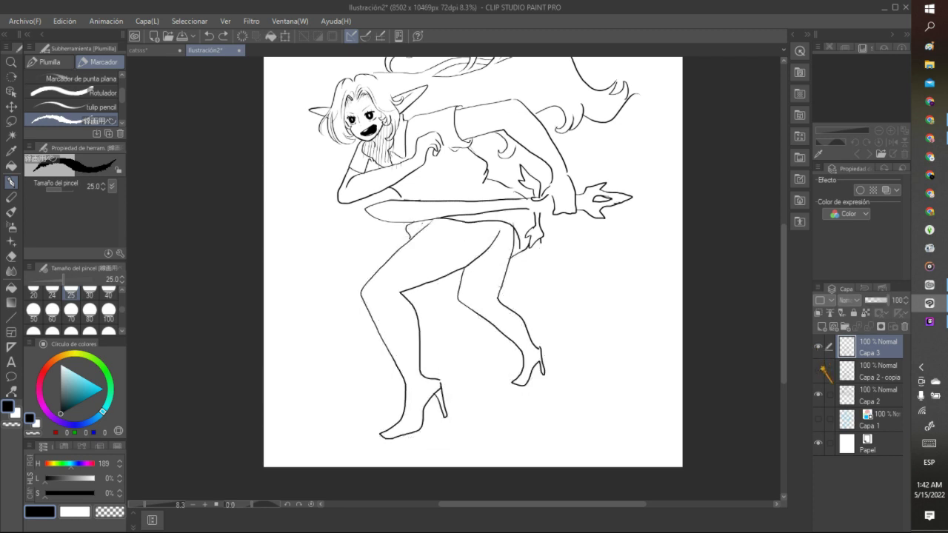
pyautogui.scroll(-3, 646, 288)
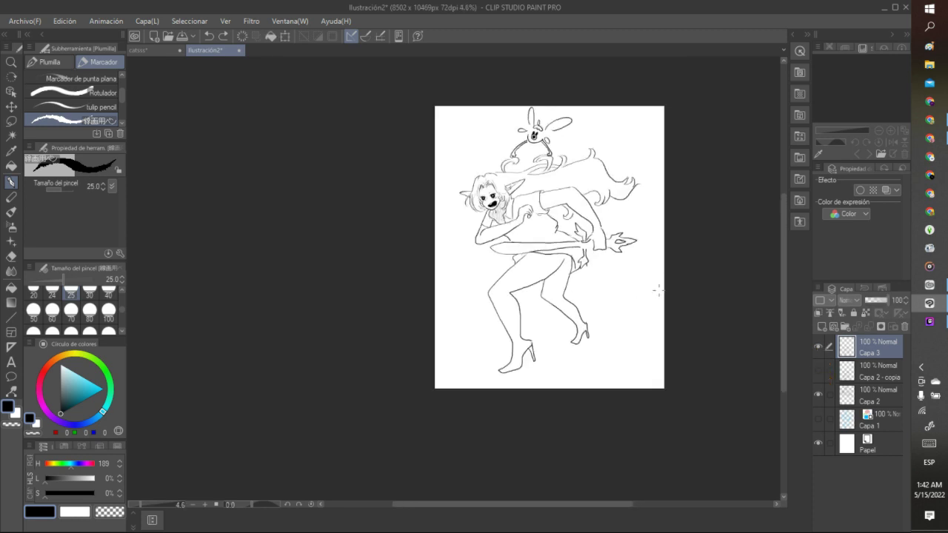
pyautogui.scroll(1, 657, 291)
pyautogui.click(818, 369)
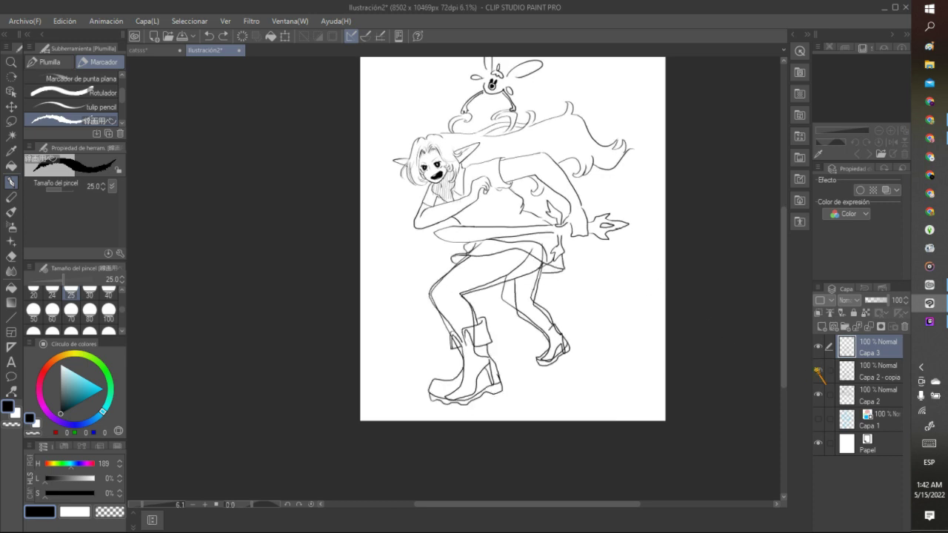
pyautogui.click(818, 346)
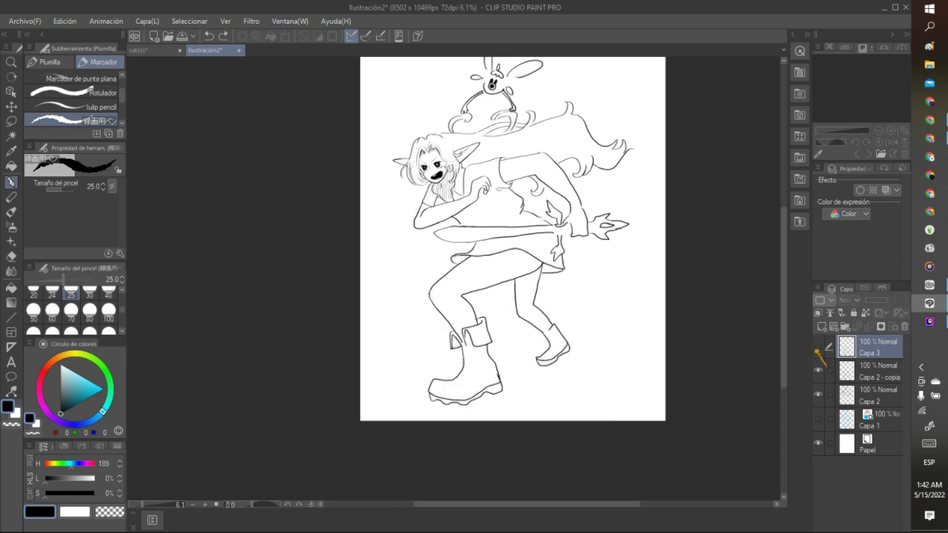
pyautogui.click(818, 346)
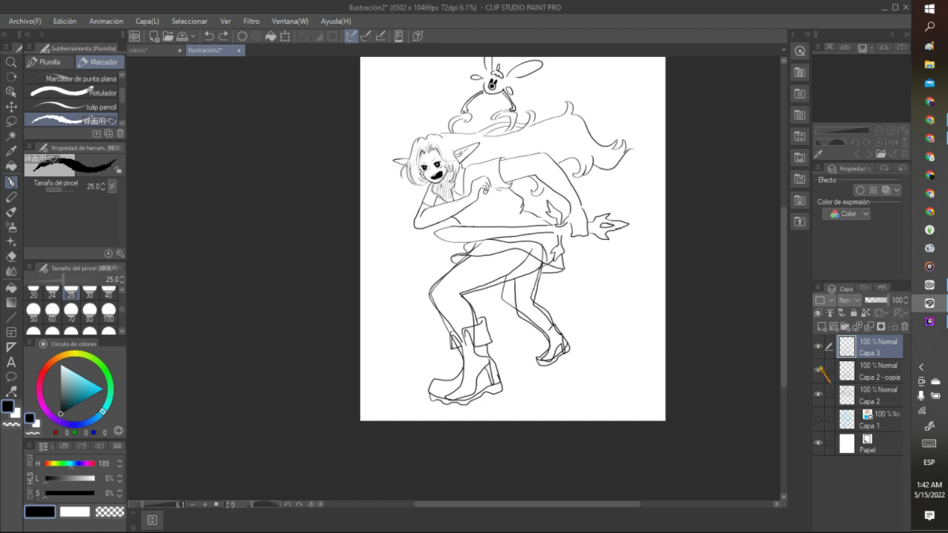
pyautogui.click(818, 369)
# Step: Draw a slightly curved line across the front calf below the knee as the top edge of the tall boot
pyautogui.scroll(6, 556, 376)
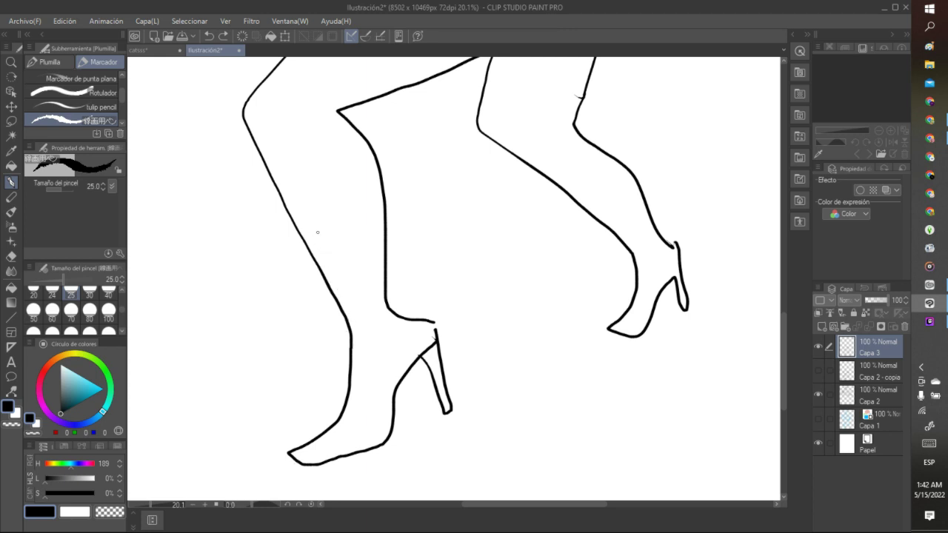
pyautogui.moveTo(328, 226)
pyautogui.mouseDown()
pyautogui.moveTo(369, 217)
pyautogui.moveTo(378, 204)
pyautogui.mouseUp()
pyautogui.scroll(-9, 347, 193)
pyautogui.scroll(1, 347, 193)
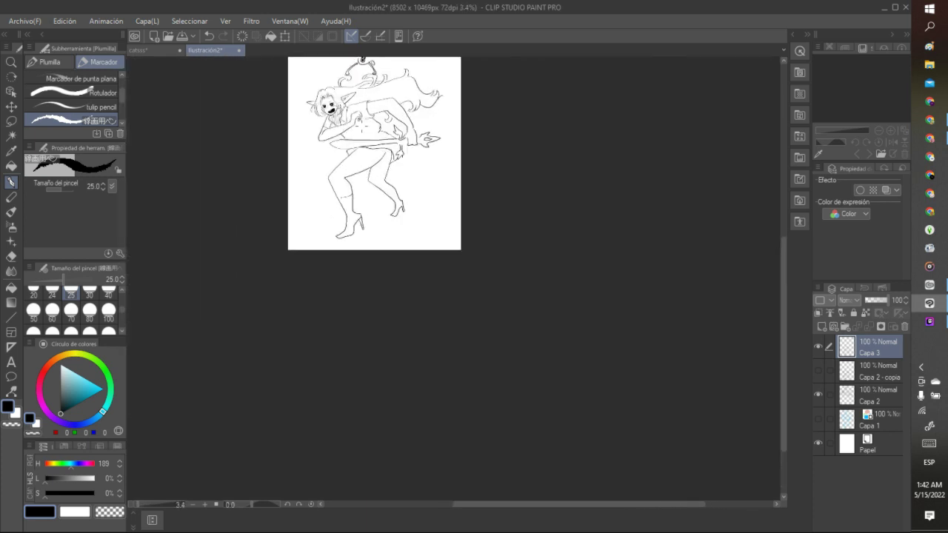
pyautogui.scroll(4, 361, 123)
# Step: Lasso the front thigh's contours between the hip and the knee, delete them, and clear the selection
pyautogui.press('m')
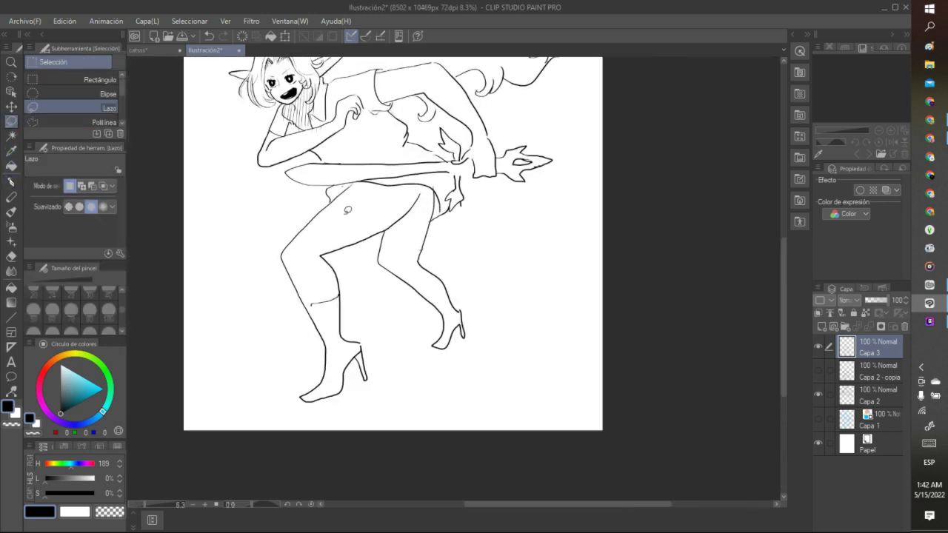
pyautogui.moveTo(356, 178)
pyautogui.mouseDown()
pyautogui.moveTo(304, 218)
pyautogui.moveTo(288, 254)
pyautogui.moveTo(335, 250)
pyautogui.moveTo(419, 198)
pyautogui.mouseUp()
pyautogui.press('Delete')
pyautogui.hotkey('ctrl', 'd')
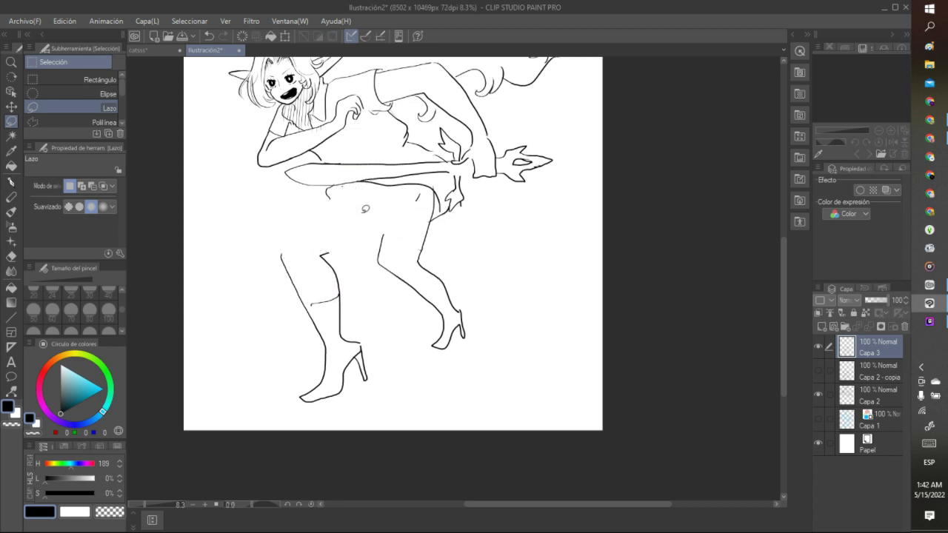
pyautogui.moveTo(335, 253)
pyautogui.mouseDown()
pyautogui.moveTo(410, 213)
pyautogui.moveTo(404, 190)
pyautogui.mouseUp()
pyautogui.hotkey('ctrl', 'd')
# Step: Redraw the front thigh's lower contour from the knee to the hip and its upper contour from the knee toward the waist
pyautogui.click(11, 181)
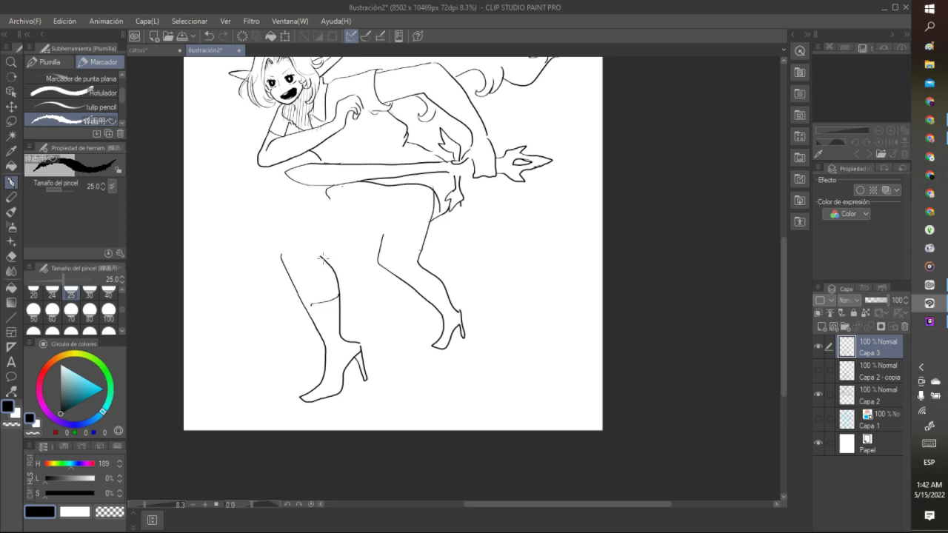
pyautogui.moveTo(325, 254)
pyautogui.mouseDown()
pyautogui.moveTo(400, 231)
pyautogui.moveTo(424, 207)
pyautogui.mouseUp()
pyautogui.moveTo(294, 233); pyautogui.dragTo(372, 191)
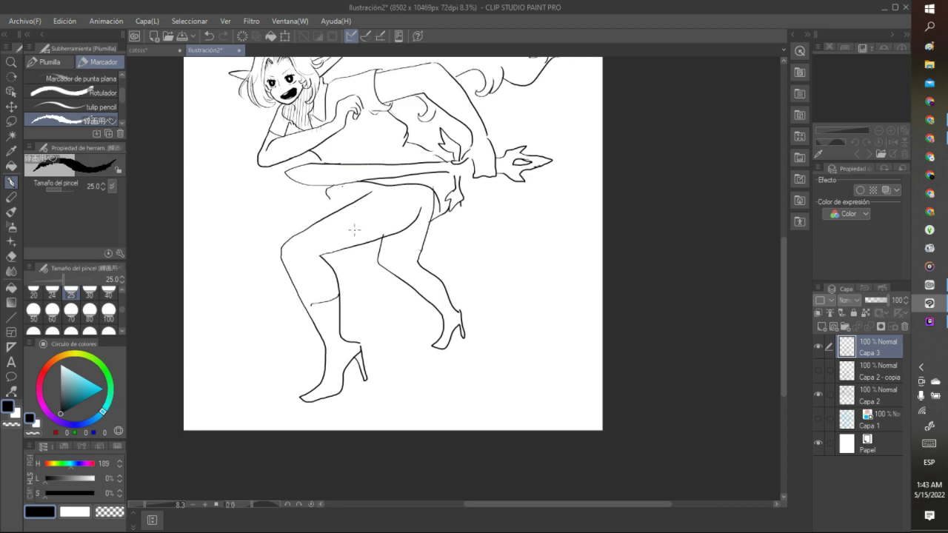
pyautogui.scroll(-5, 363, 221)
pyautogui.scroll(4, 370, 218)
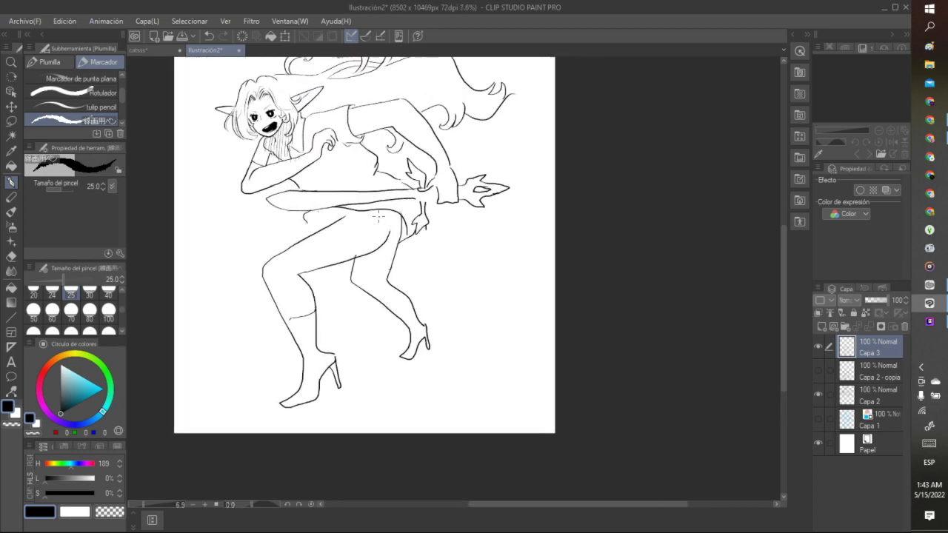
# Step: Try a solid black patch at the inner hip and a small dark mark above the front thigh, and undo both
pyautogui.scroll(2, 378, 216)
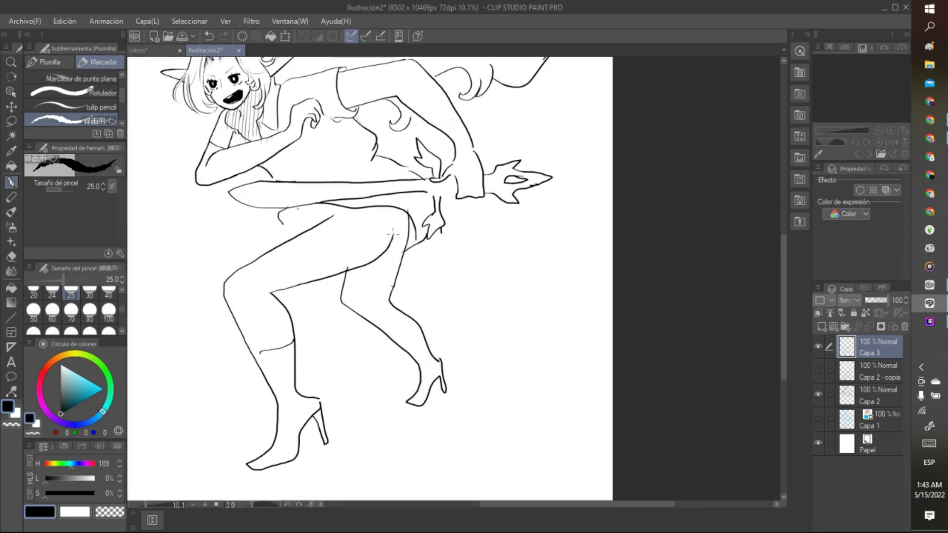
pyautogui.moveTo(393, 234); pyautogui.dragTo(386, 206)
pyautogui.moveTo(398, 222); pyautogui.dragTo(388, 208)
pyautogui.scroll(-5, 413, 148)
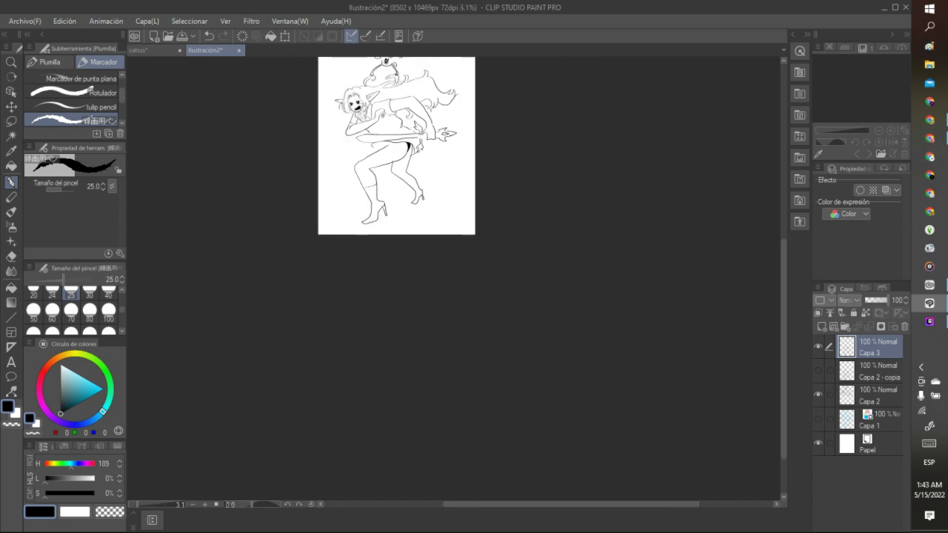
pyautogui.scroll(4, 413, 148)
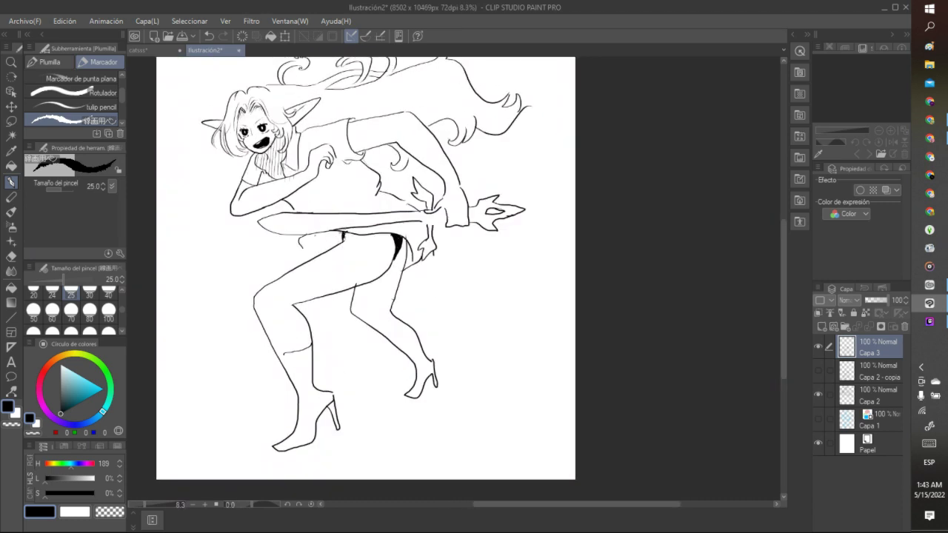
pyautogui.moveTo(343, 236); pyautogui.dragTo(362, 232)
pyautogui.click(210, 35)
pyautogui.click(209, 35)
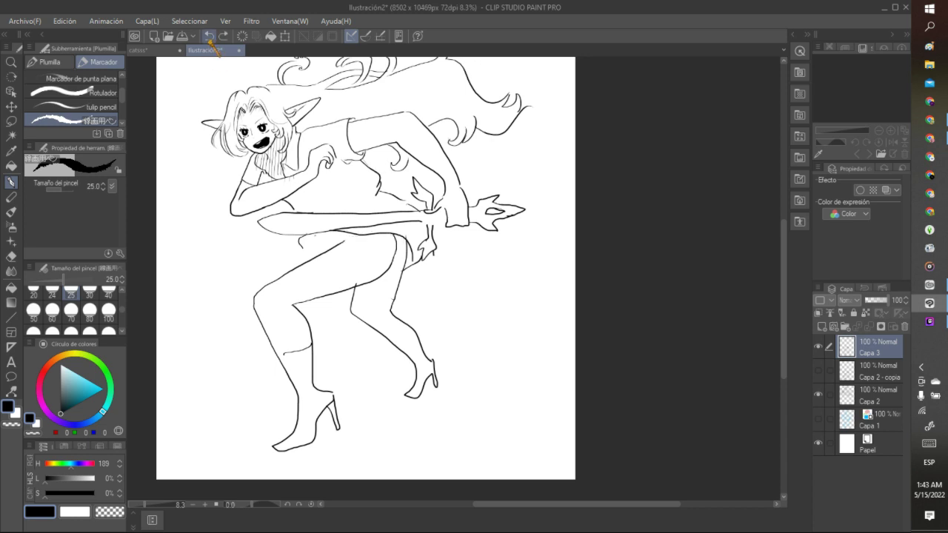
pyautogui.click(210, 35)
# Step: Try a wavy, scalloped skirt hem running over the front thigh to the rear hip, and undo it
pyautogui.moveTo(309, 234)
pyautogui.mouseDown()
pyautogui.moveTo(317, 246)
pyautogui.moveTo(403, 256)
pyautogui.moveTo(406, 283)
pyautogui.mouseUp()
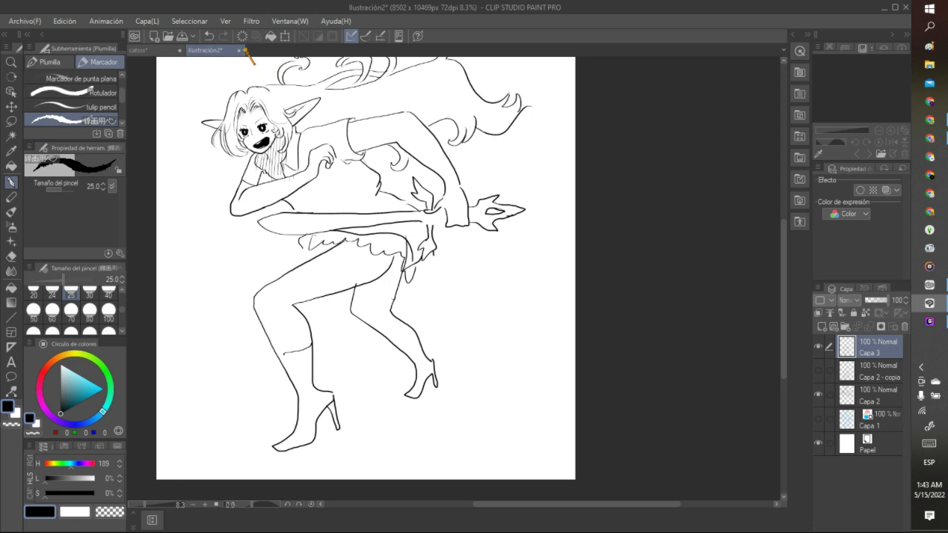
pyautogui.hotkey('ctrl', 'z')
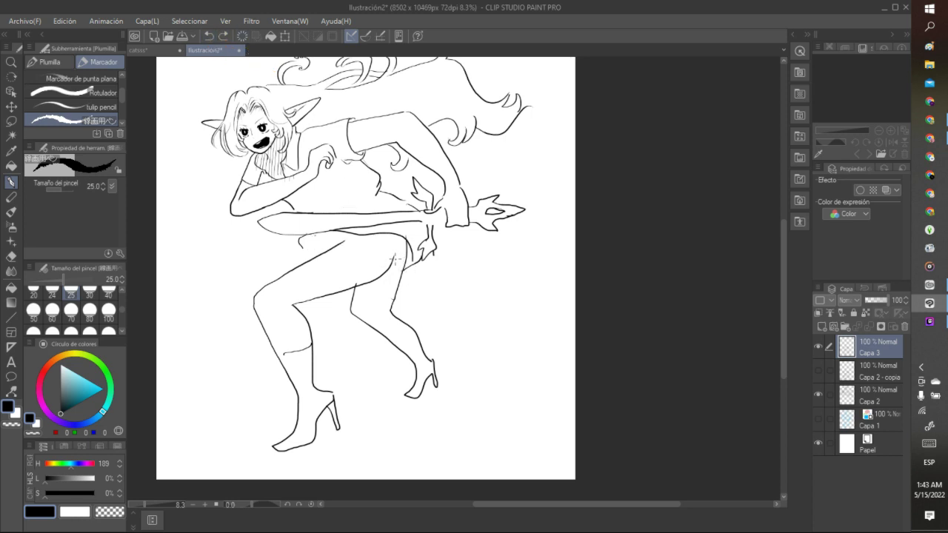
pyautogui.moveTo(367, 287)
pyautogui.mouseDown()
pyautogui.moveTo(402, 255)
pyautogui.moveTo(406, 235)
pyautogui.mouseUp()
pyautogui.click(209, 35)
pyautogui.click(210, 36)
# Step: Try a jagged zigzag skirt hem across the thighs and a retouched upper thigh line, and undo them, keeping the redrawn thigh contour
pyautogui.click(223, 36)
pyautogui.moveTo(258, 292); pyautogui.dragTo(300, 262)
pyautogui.moveTo(322, 249); pyautogui.dragTo(351, 235)
pyautogui.moveTo(382, 262); pyautogui.dragTo(397, 250)
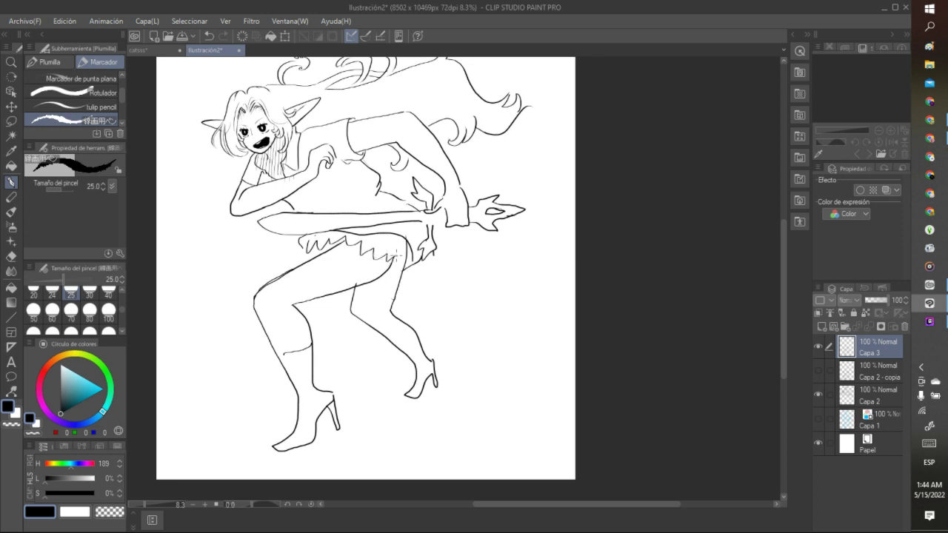
pyautogui.moveTo(403, 286); pyautogui.dragTo(417, 264)
pyautogui.click(109, 512)
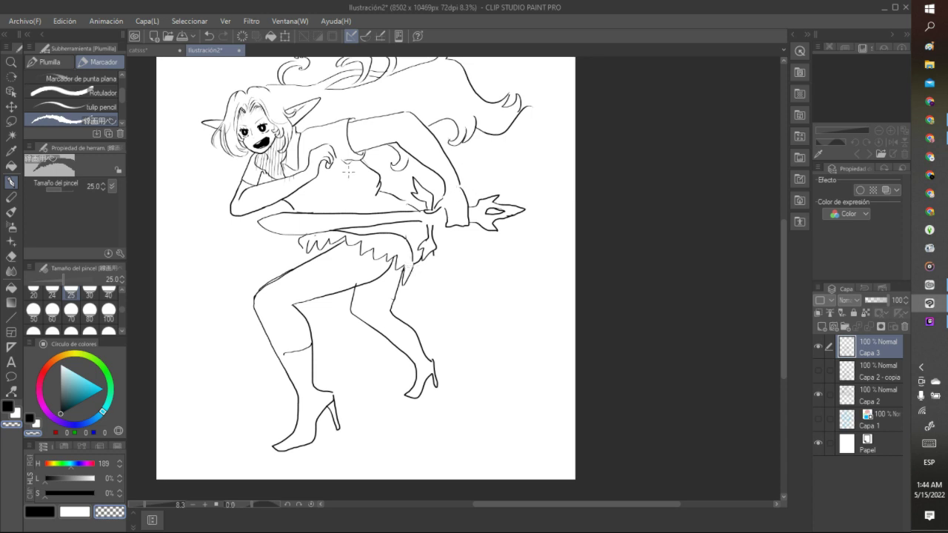
pyautogui.click(210, 35)
pyautogui.click(211, 36)
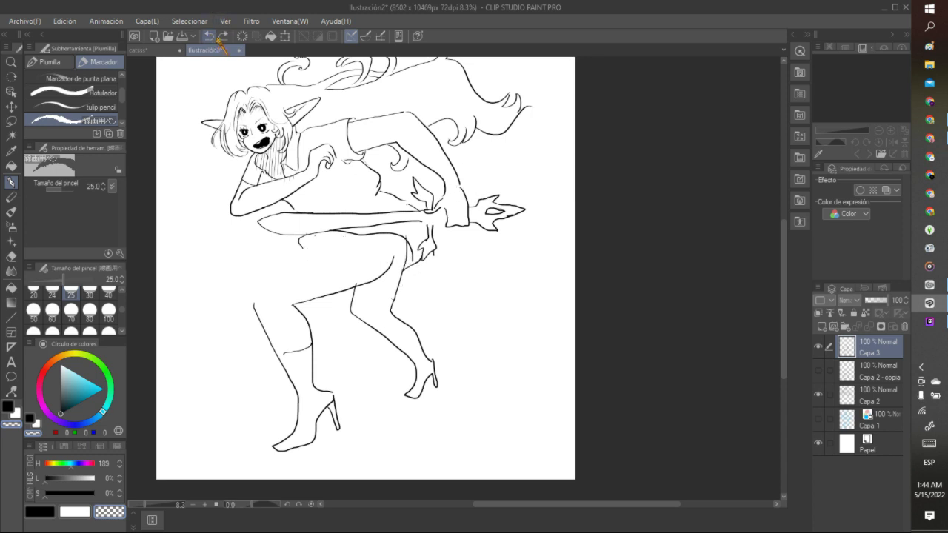
pyautogui.click(223, 35)
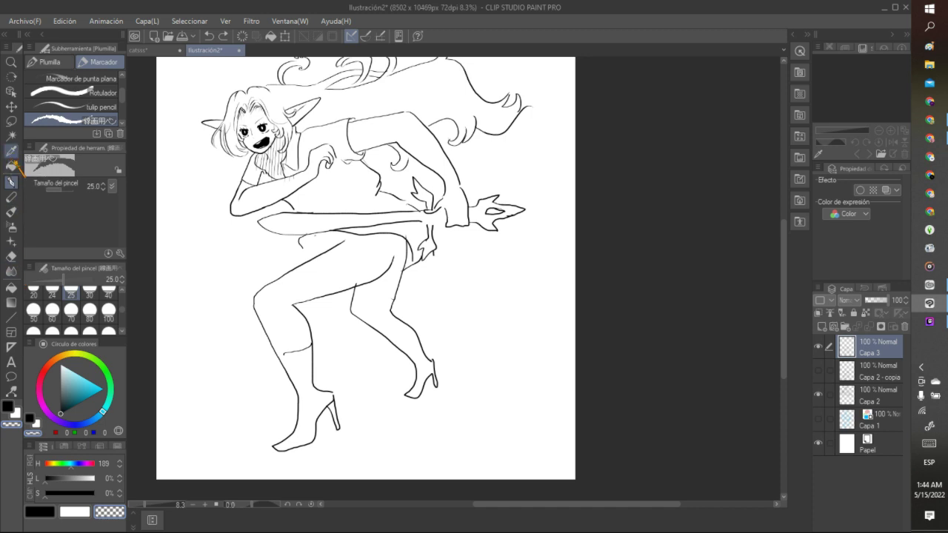
# Step: Lasso-select the hip and upper thigh lines beneath the sword, delete them and clear the selection
pyautogui.click(11, 120)
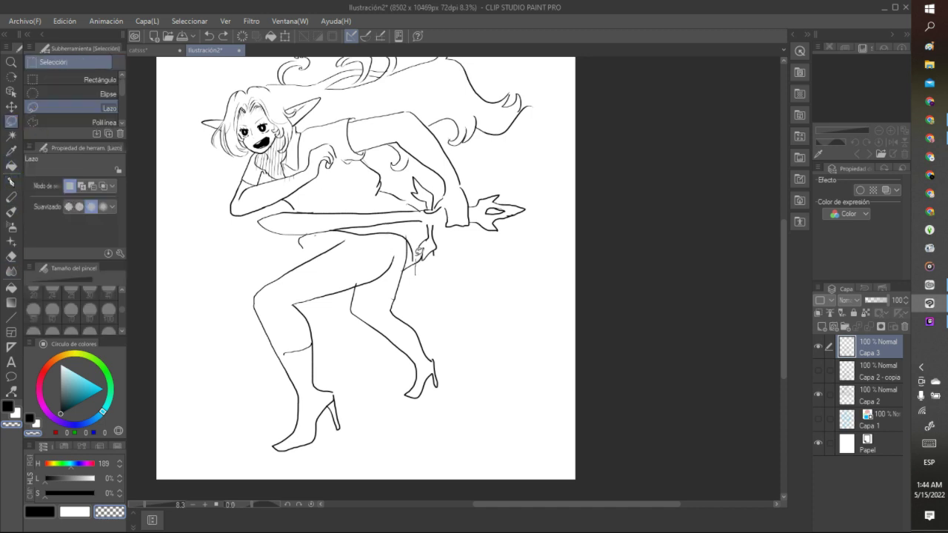
pyautogui.moveTo(400, 223)
pyautogui.mouseDown()
pyautogui.moveTo(308, 230)
pyautogui.moveTo(292, 242)
pyautogui.moveTo(315, 262)
pyautogui.mouseUp()
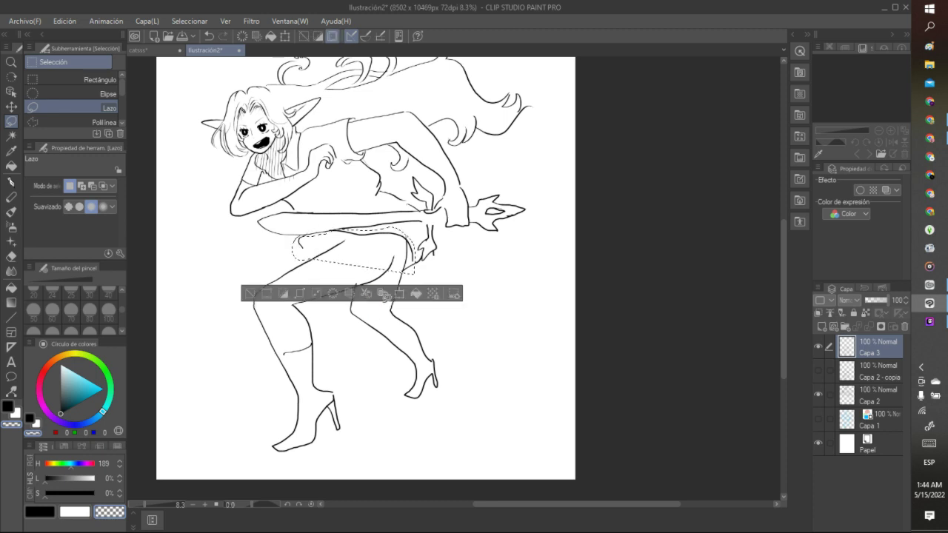
pyautogui.click(320, 294)
pyautogui.hotkey('ctrl', 'd')
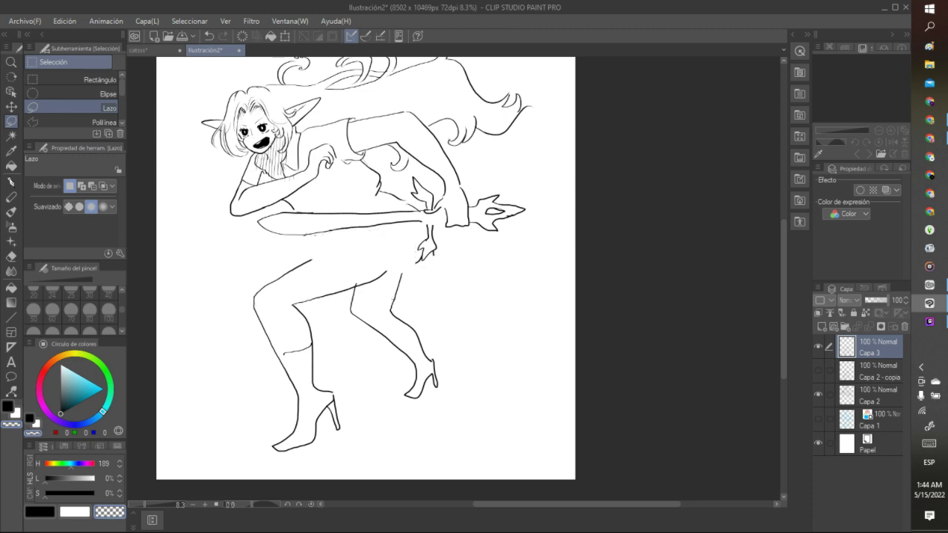
# Step: Ink a new short skirt in black with the 25 px marker, from below the sword, with a curved hem across both thighs
pyautogui.click(11, 182)
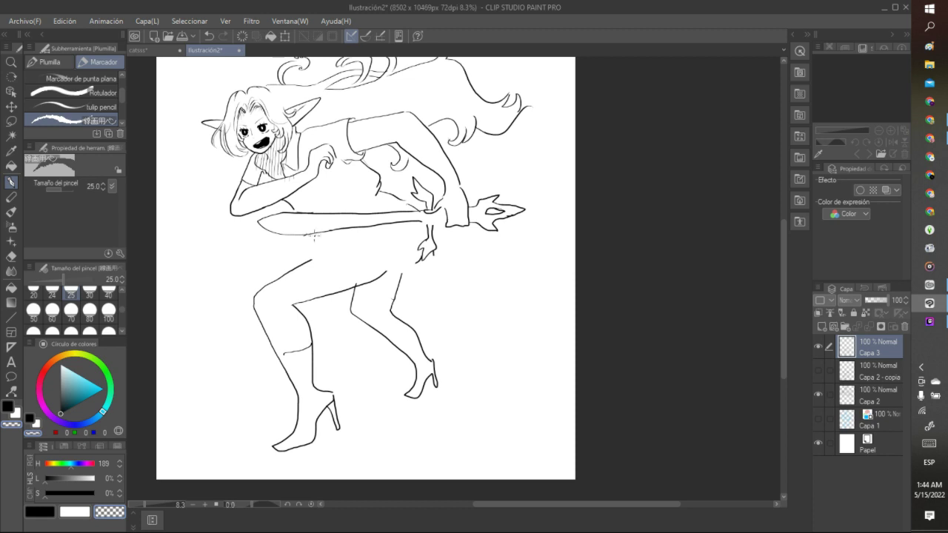
pyautogui.click(44, 512)
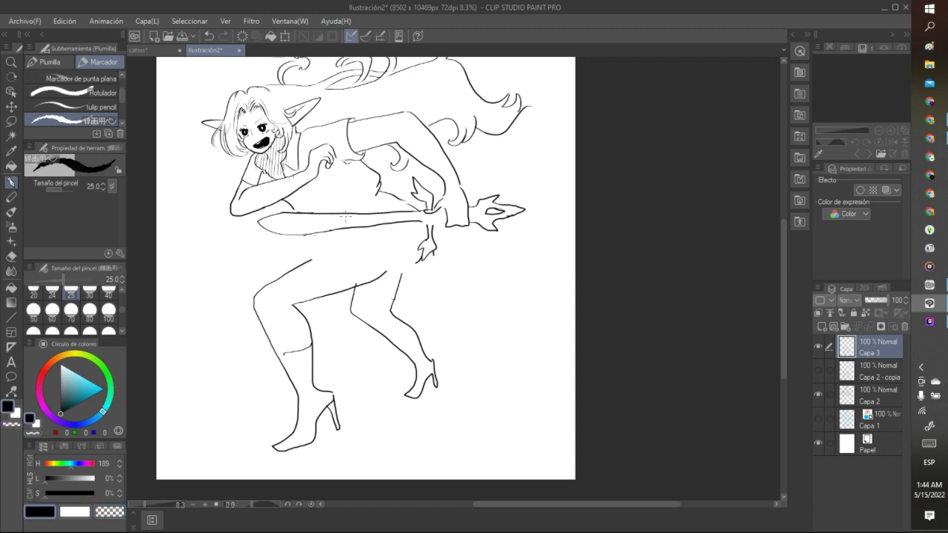
pyautogui.moveTo(293, 257)
pyautogui.mouseDown()
pyautogui.moveTo(289, 265)
pyautogui.moveTo(335, 256)
pyautogui.moveTo(361, 265)
pyautogui.moveTo(439, 263)
pyautogui.mouseUp()
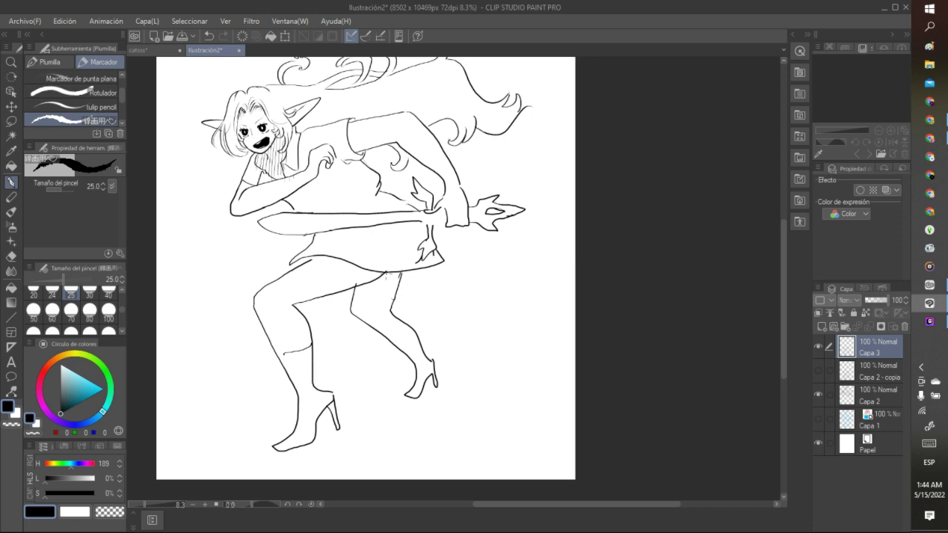
pyautogui.moveTo(317, 253); pyautogui.dragTo(320, 263)
# Step: Add a new layer and try lasso-selecting the skirt and legs around the sword
pyautogui.click(821, 325)
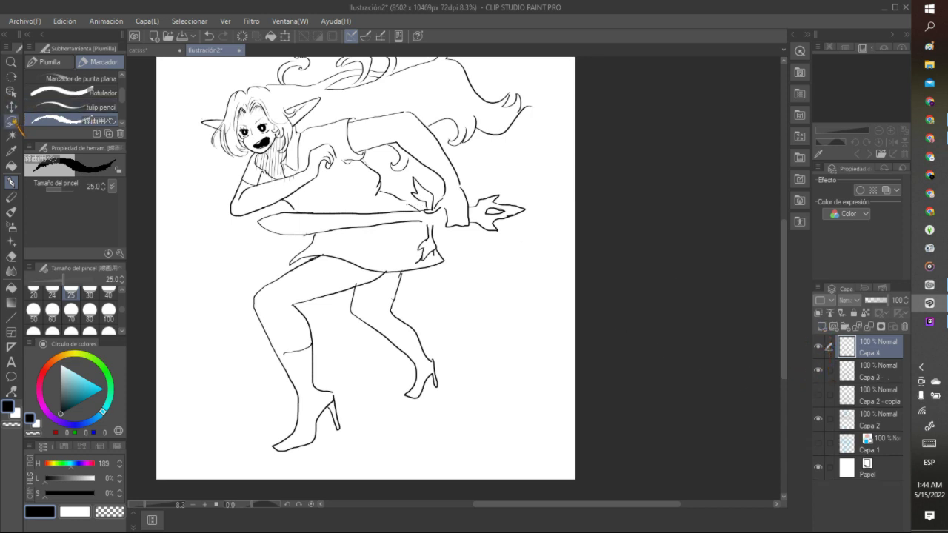
pyautogui.click(12, 121)
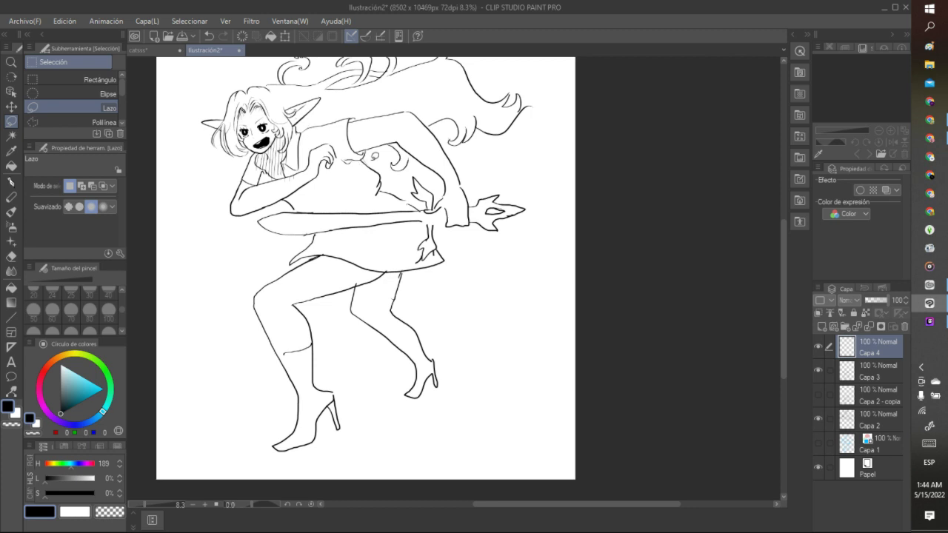
pyautogui.moveTo(362, 157)
pyautogui.mouseDown()
pyautogui.moveTo(237, 233)
pyautogui.moveTo(222, 273)
pyautogui.moveTo(226, 403)
pyautogui.moveTo(267, 456)
pyautogui.moveTo(396, 452)
pyautogui.moveTo(470, 412)
pyautogui.moveTo(505, 374)
pyautogui.moveTo(554, 277)
pyautogui.moveTo(553, 209)
pyautogui.moveTo(513, 174)
pyautogui.moveTo(478, 174)
pyautogui.moveTo(470, 196)
pyautogui.moveTo(517, 193)
pyautogui.moveTo(526, 228)
pyautogui.moveTo(504, 262)
pyautogui.mouseUp()
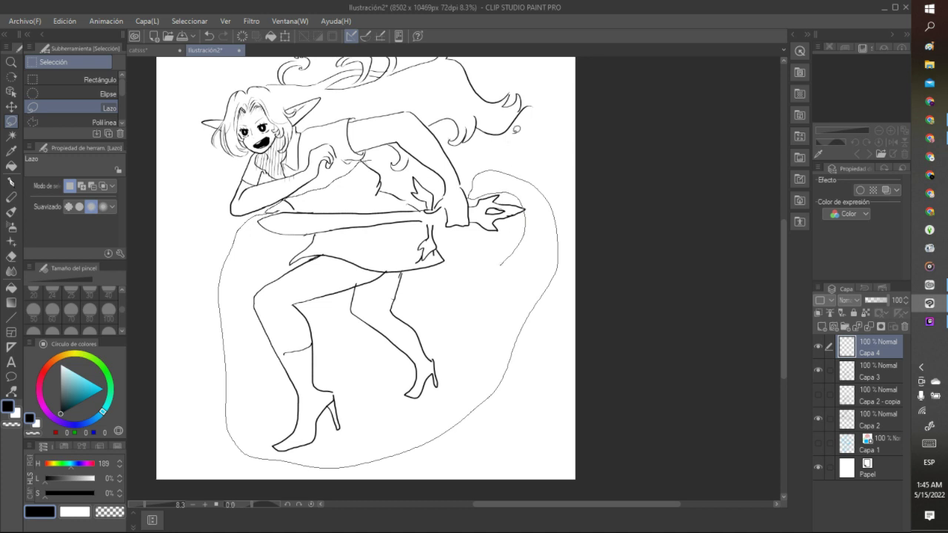
pyautogui.hotkey('ctrl', 'd')
pyautogui.moveTo(458, 233)
pyautogui.mouseDown()
pyautogui.moveTo(415, 259)
pyautogui.moveTo(421, 233)
pyautogui.moveTo(397, 221)
pyautogui.moveTo(273, 234)
pyautogui.moveTo(258, 224)
pyautogui.moveTo(262, 213)
pyautogui.moveTo(297, 203)
pyautogui.moveTo(419, 204)
pyautogui.moveTo(374, 158)
pyautogui.moveTo(227, 231)
pyautogui.moveTo(209, 342)
pyautogui.moveTo(225, 408)
pyautogui.moveTo(255, 447)
pyautogui.moveTo(364, 464)
pyautogui.moveTo(481, 426)
pyautogui.moveTo(508, 359)
pyautogui.mouseUp()
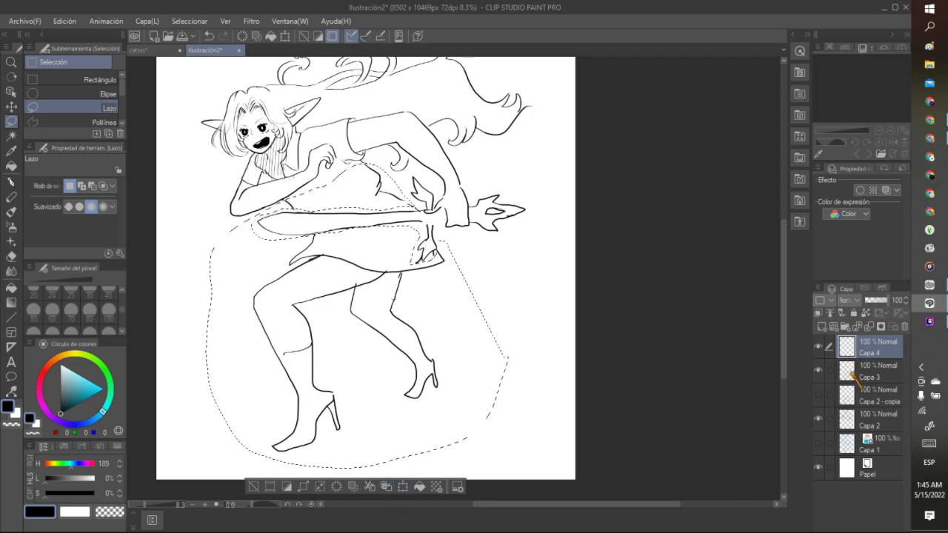
# Step: Examine which lines Capa 3 holds by toggling its visibility
pyautogui.click(852, 372)
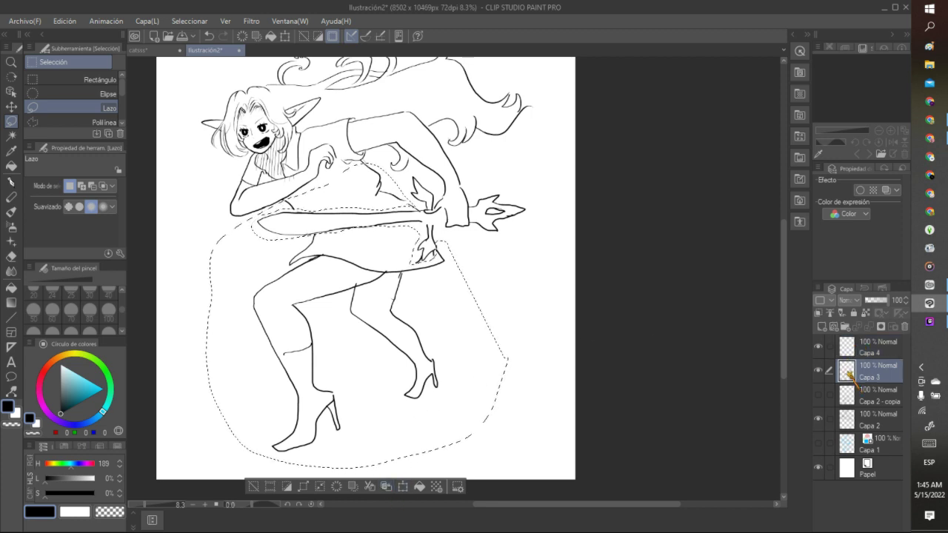
pyautogui.click(818, 370)
pyautogui.click(818, 370)
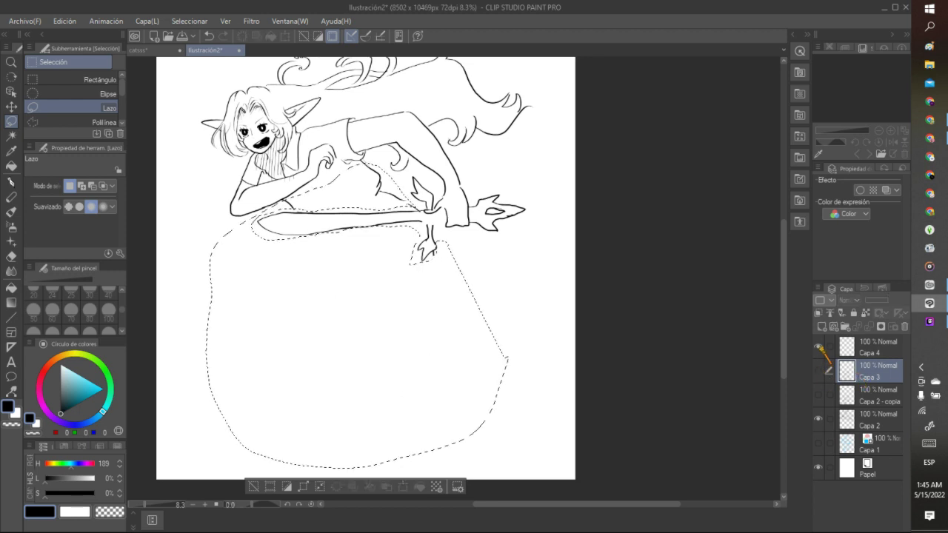
pyautogui.click(823, 350)
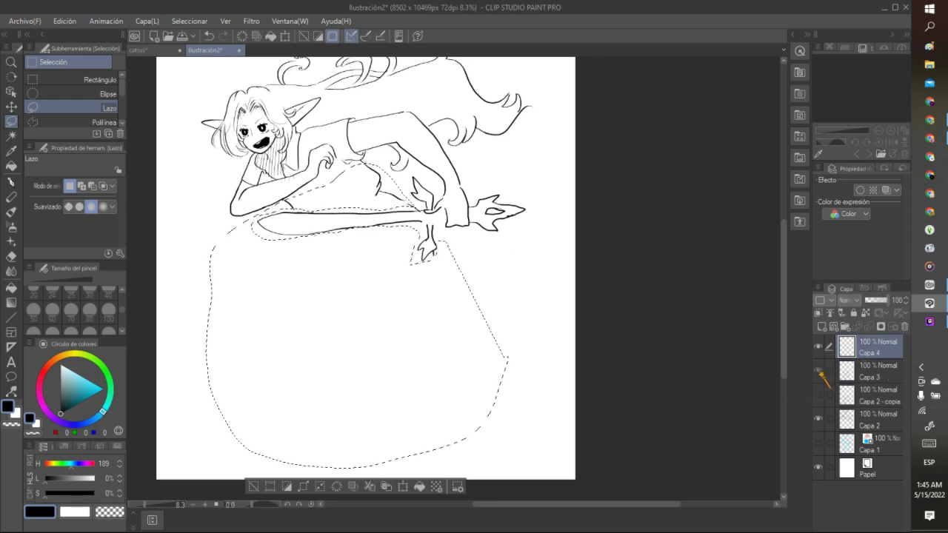
pyautogui.click(818, 370)
pyautogui.click(823, 369)
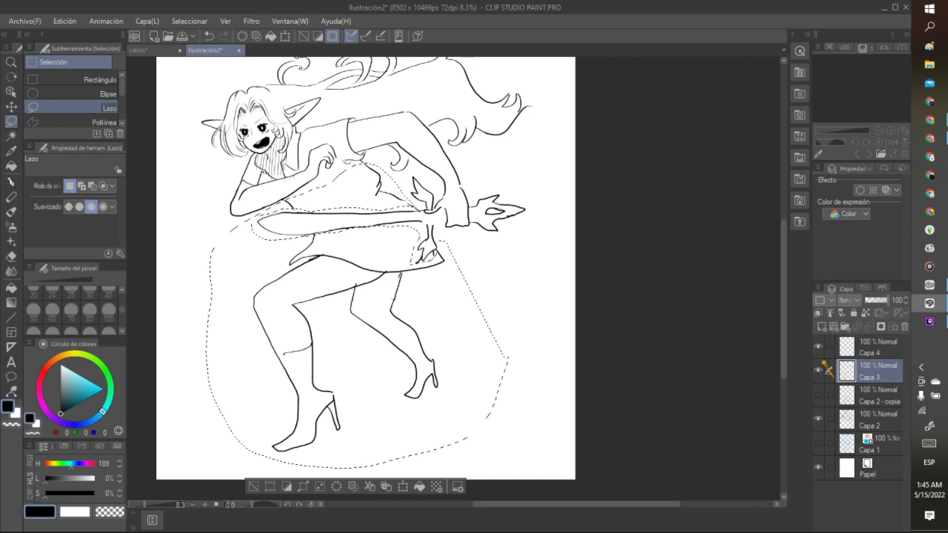
pyautogui.click(818, 370)
pyautogui.click(818, 370)
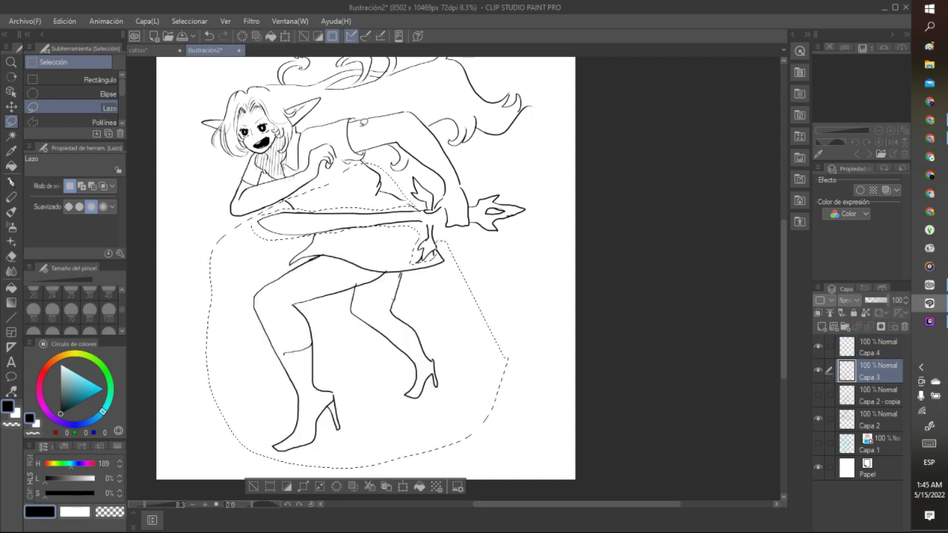
# Step: Clear the lasso selection and undo the recent selection and layer changes
pyautogui.hotkey('ctrl', 'd')
pyautogui.click(209, 36)
pyautogui.click(209, 36)
pyautogui.hotkey('ctrl', 'y')
pyautogui.click(209, 36)
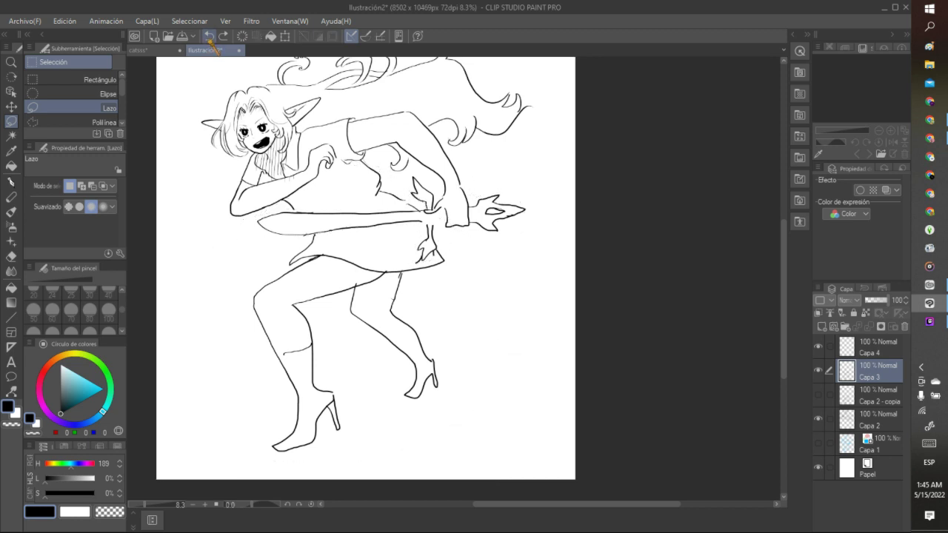
pyautogui.click(210, 36)
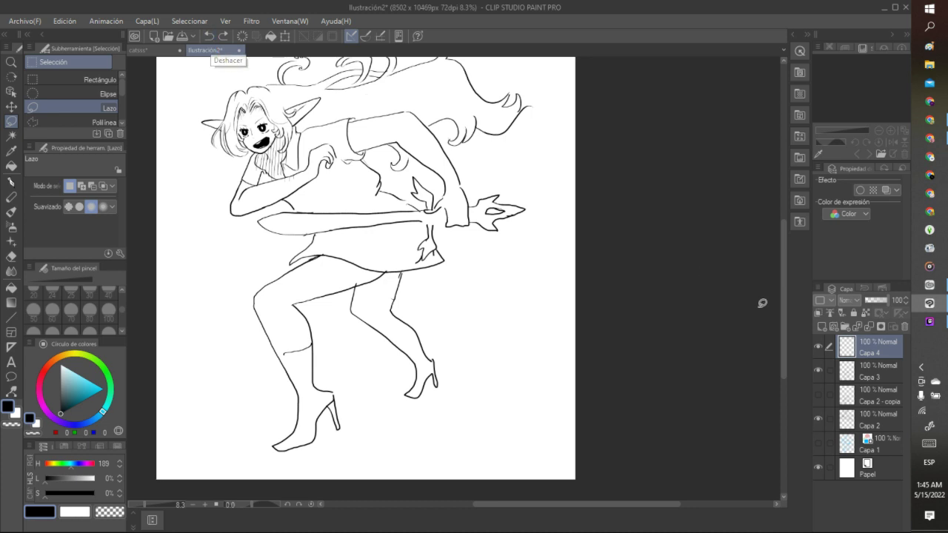
pyautogui.click(210, 37)
pyautogui.click(209, 37)
pyautogui.click(209, 37)
pyautogui.click(209, 37)
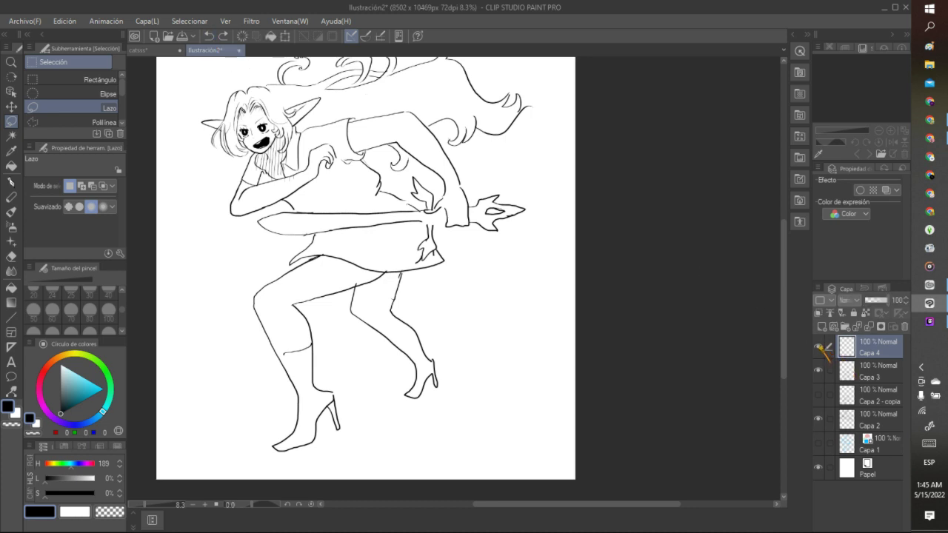
# Step: Check the contents of Capa 3 and Capa 4 by toggling their visibility, and delete Capa 4
pyautogui.click(818, 369)
pyautogui.click(818, 369)
pyautogui.click(818, 369)
pyautogui.click(818, 370)
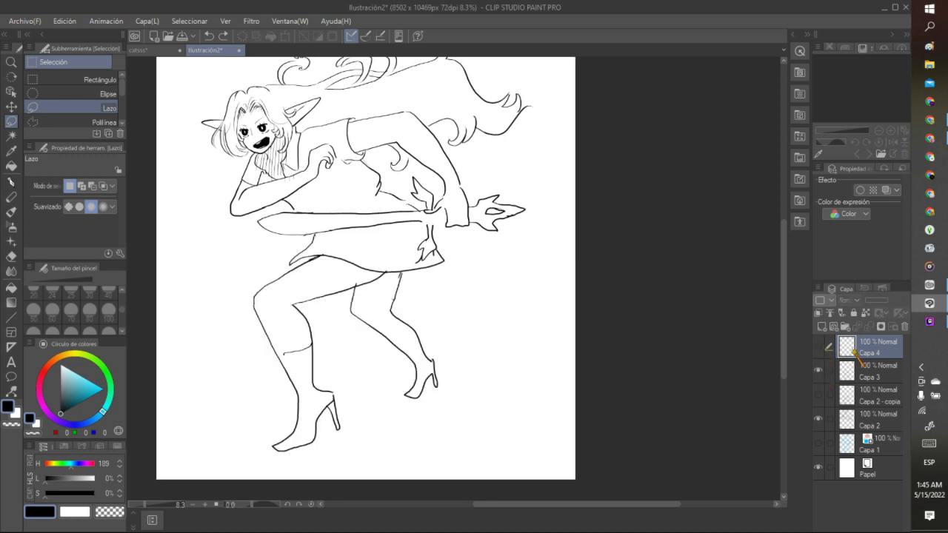
pyautogui.click(818, 346)
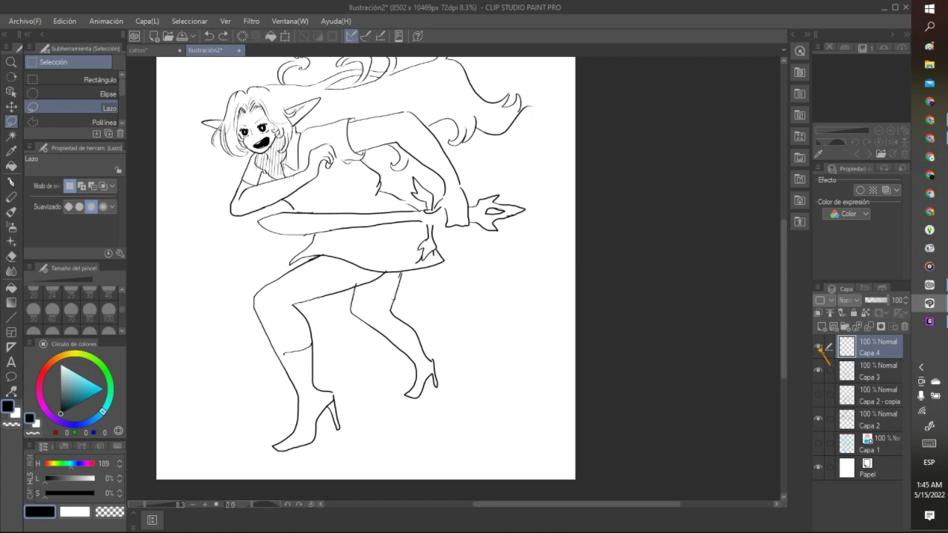
pyautogui.click(904, 326)
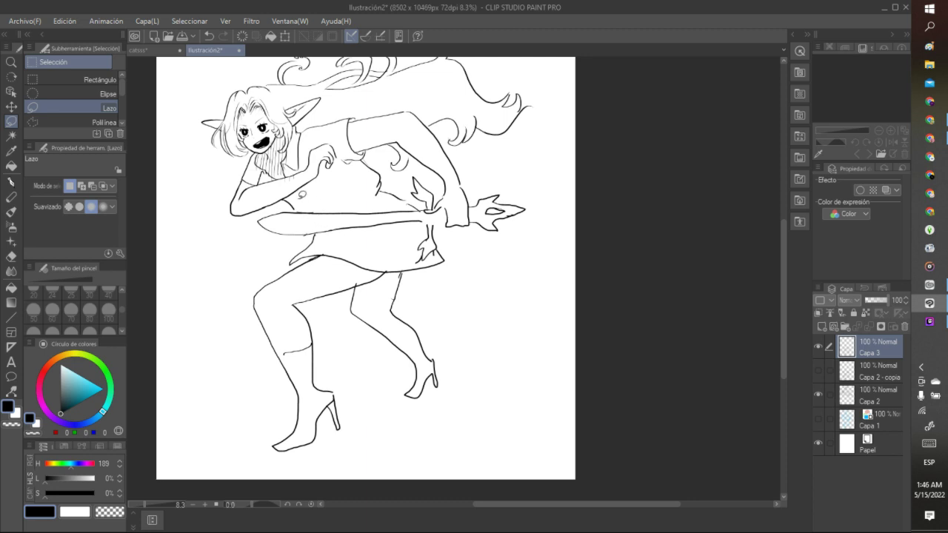
# Step: Lasso-select the skirt around the sword on Capa 3, copy it onto a new layer and check the copy with Capa 3 hidden
pyautogui.moveTo(290, 194)
pyautogui.mouseDown()
pyautogui.moveTo(250, 230)
pyautogui.moveTo(289, 261)
pyautogui.moveTo(335, 254)
pyautogui.moveTo(382, 275)
pyautogui.moveTo(449, 260)
pyautogui.moveTo(440, 246)
pyautogui.moveTo(420, 259)
pyautogui.moveTo(420, 239)
pyautogui.moveTo(396, 225)
pyautogui.moveTo(298, 234)
pyautogui.moveTo(260, 223)
pyautogui.moveTo(280, 206)
pyautogui.moveTo(421, 201)
pyautogui.moveTo(398, 168)
pyautogui.moveTo(343, 160)
pyautogui.mouseUp()
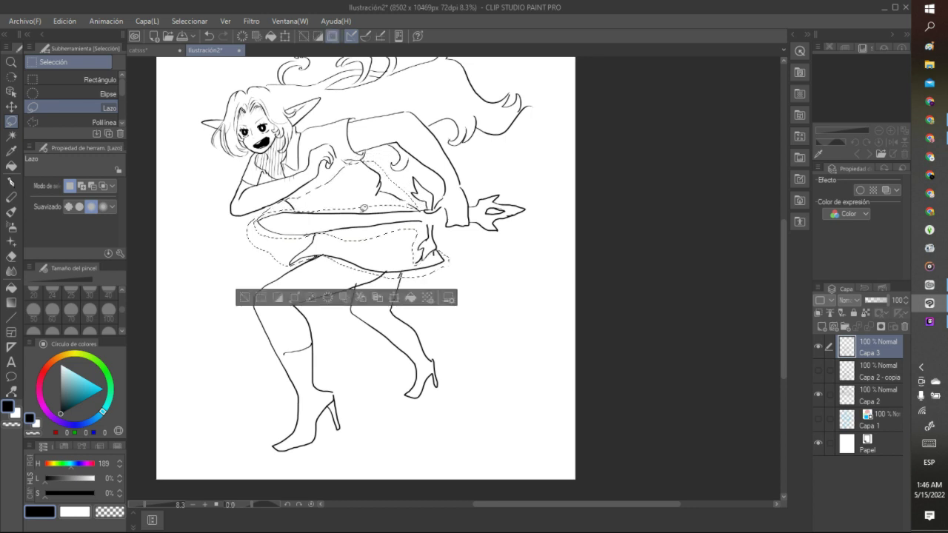
pyautogui.click(377, 298)
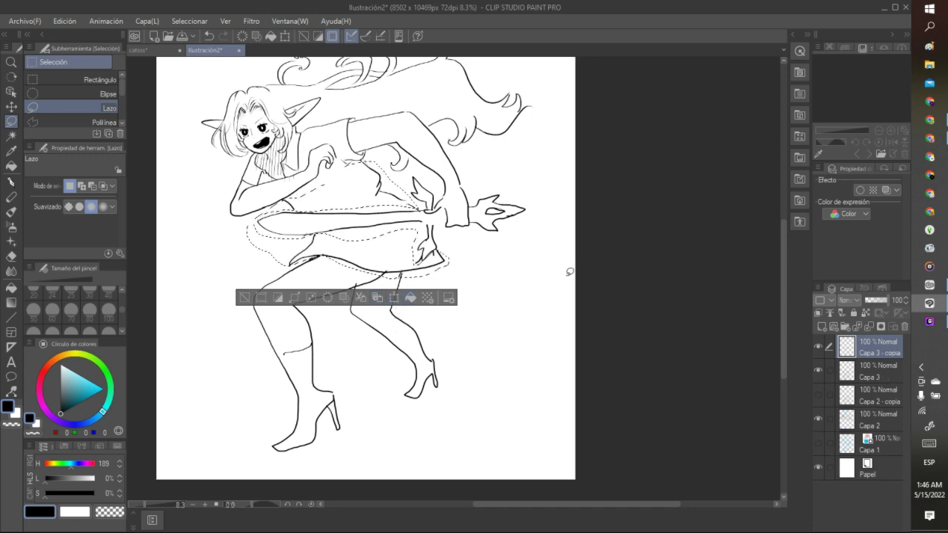
pyautogui.hotkey('ctrl', 'd')
pyautogui.click(818, 370)
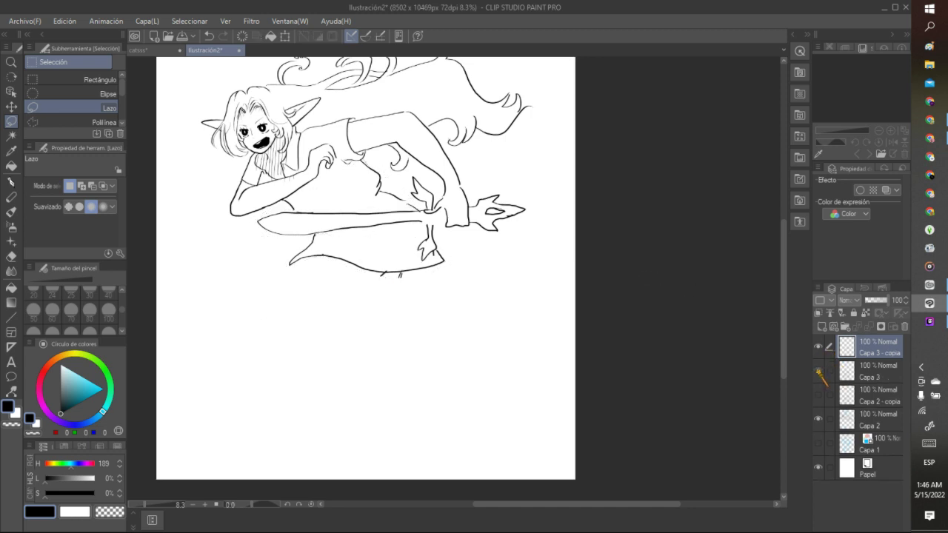
pyautogui.click(818, 370)
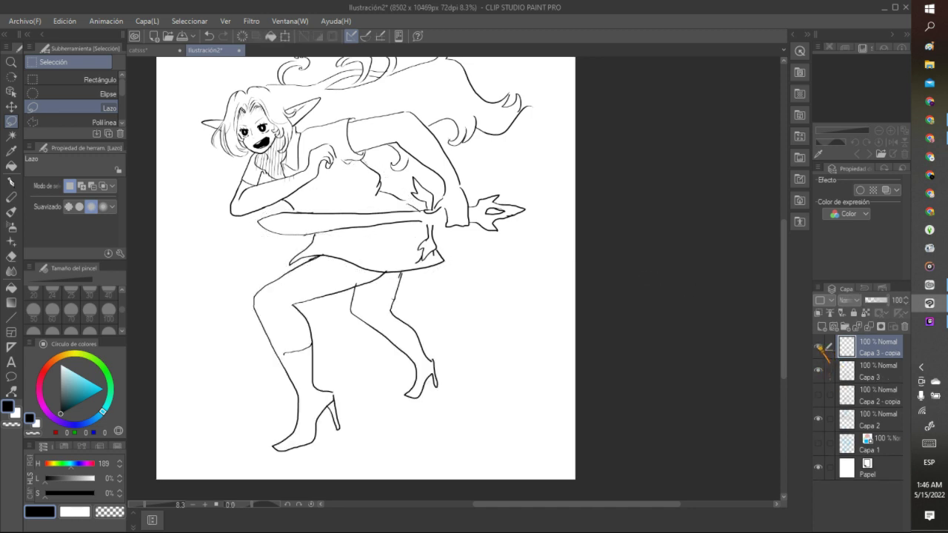
# Step: Hide the copied skirt layer, delete the selected skirt lines from Capa 3 and clear the selection
pyautogui.click(842, 373)
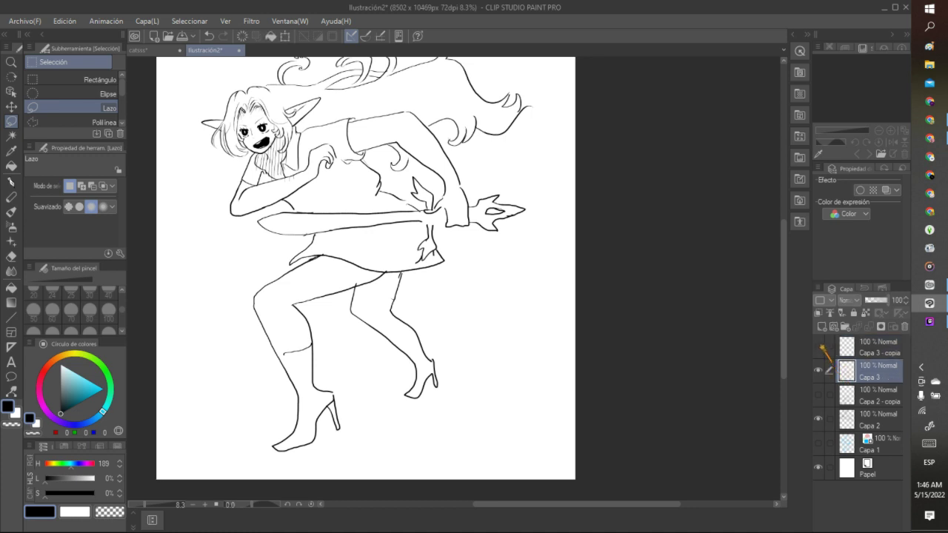
pyautogui.moveTo(348, 161)
pyautogui.mouseDown()
pyautogui.moveTo(444, 255)
pyautogui.moveTo(368, 268)
pyautogui.mouseUp()
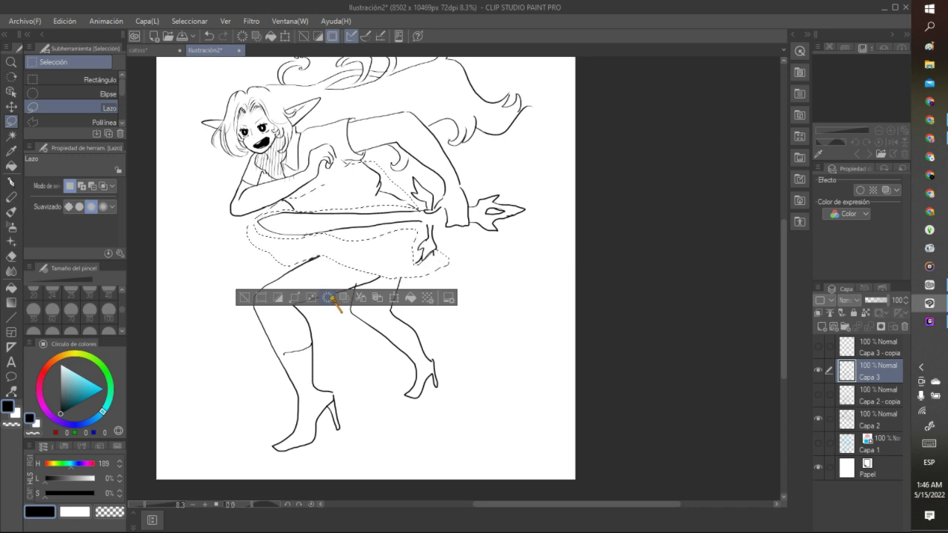
pyautogui.press('Delete')
pyautogui.hotkey('ctrl', 'd')
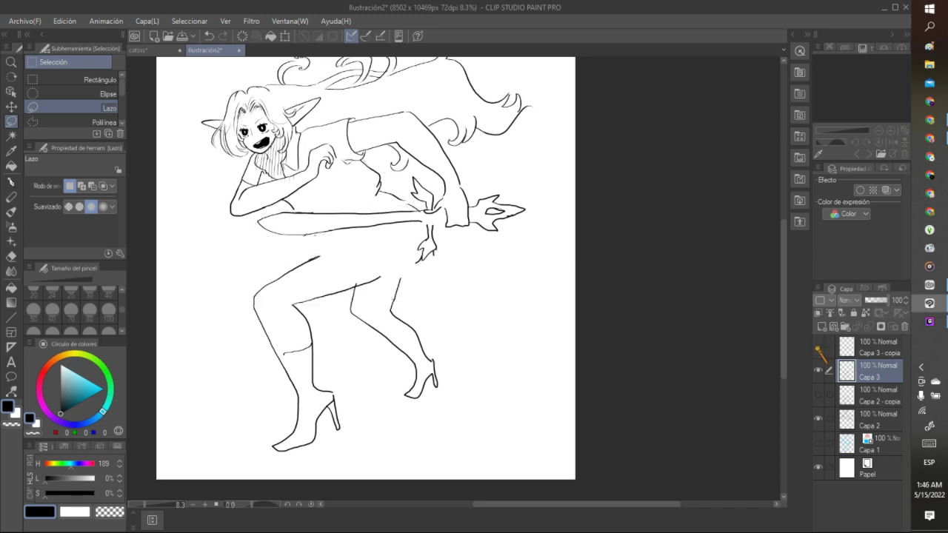
# Step: Restore the skirt selection on Capa 3, start a scale/rotate transform and cancel it
pyautogui.click(210, 36)
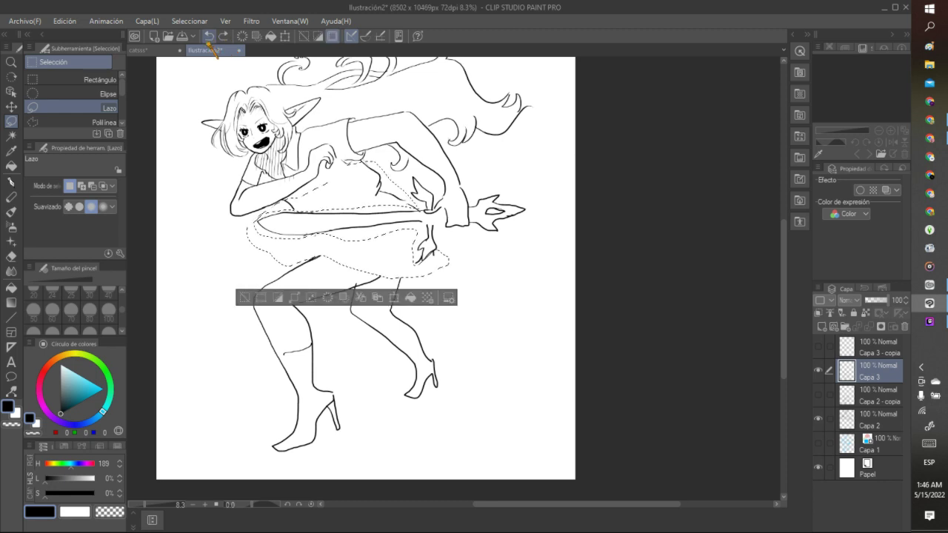
pyautogui.click(394, 299)
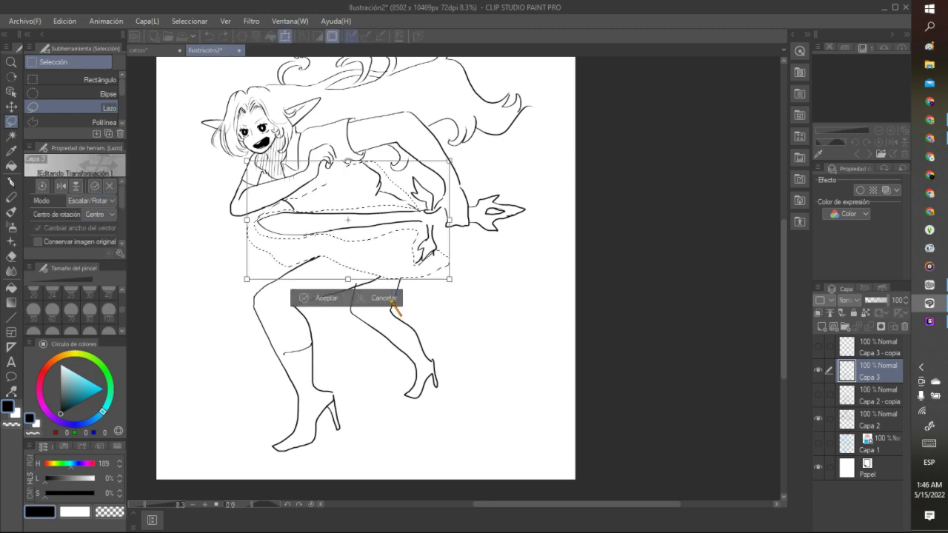
pyautogui.click(386, 299)
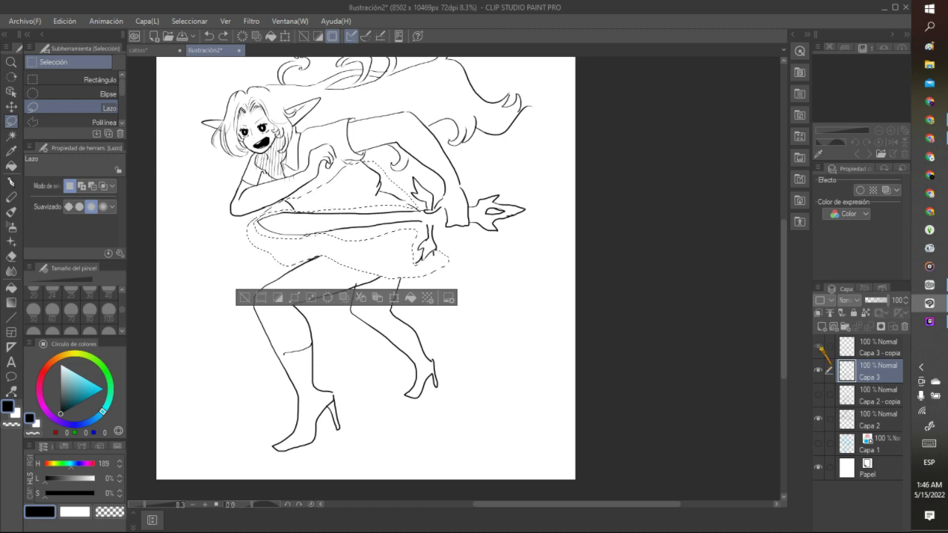
# Step: Compare the copied skirt layer with Capa 3 by toggling the visibility of both layers
pyautogui.click(818, 346)
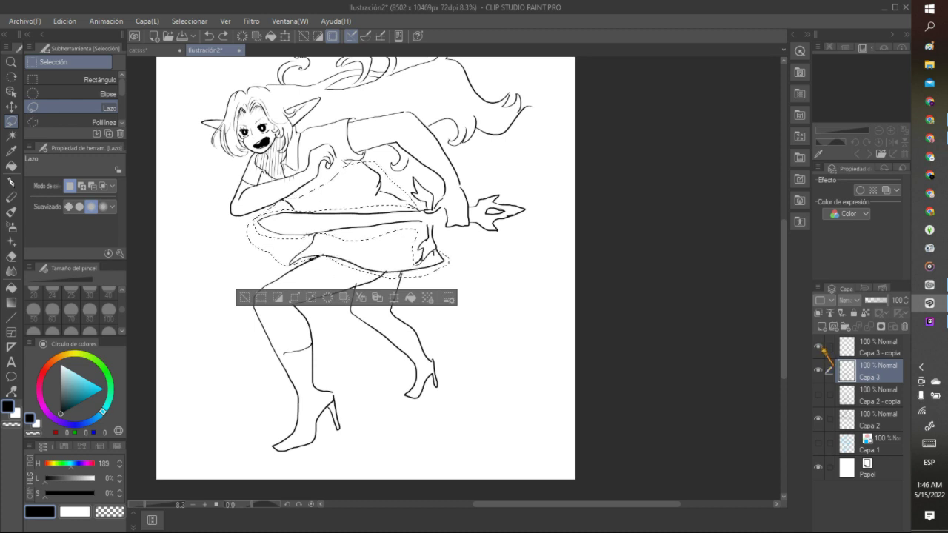
pyautogui.click(818, 369)
pyautogui.click(818, 370)
pyautogui.click(818, 369)
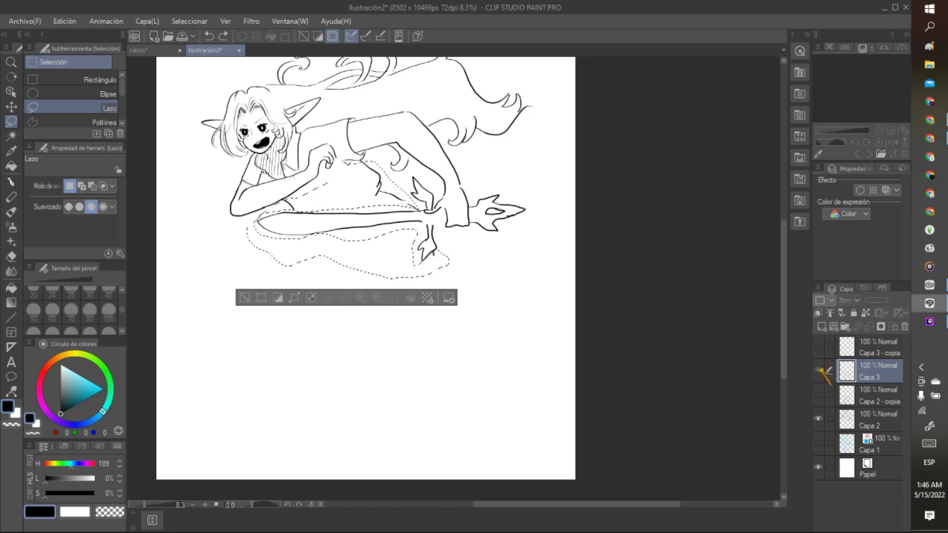
pyautogui.click(818, 370)
pyautogui.click(818, 370)
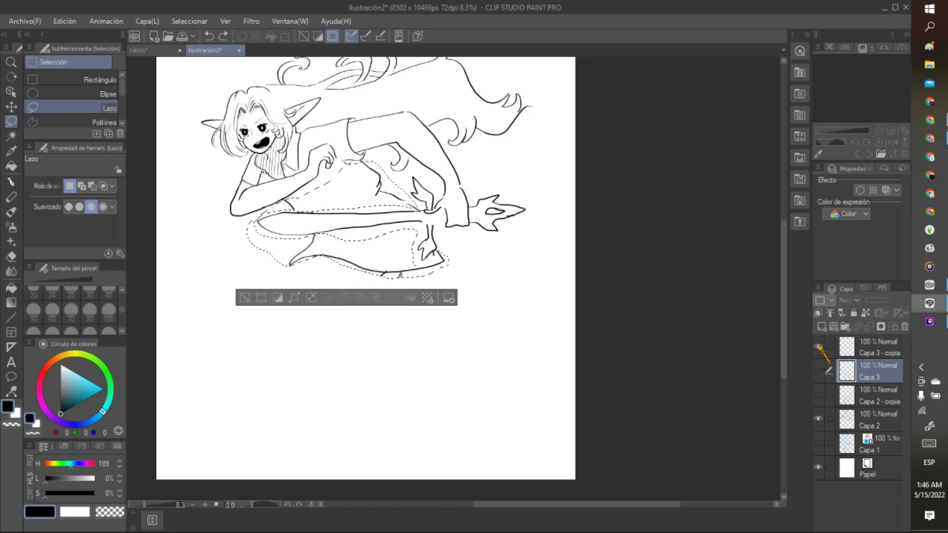
pyautogui.click(818, 370)
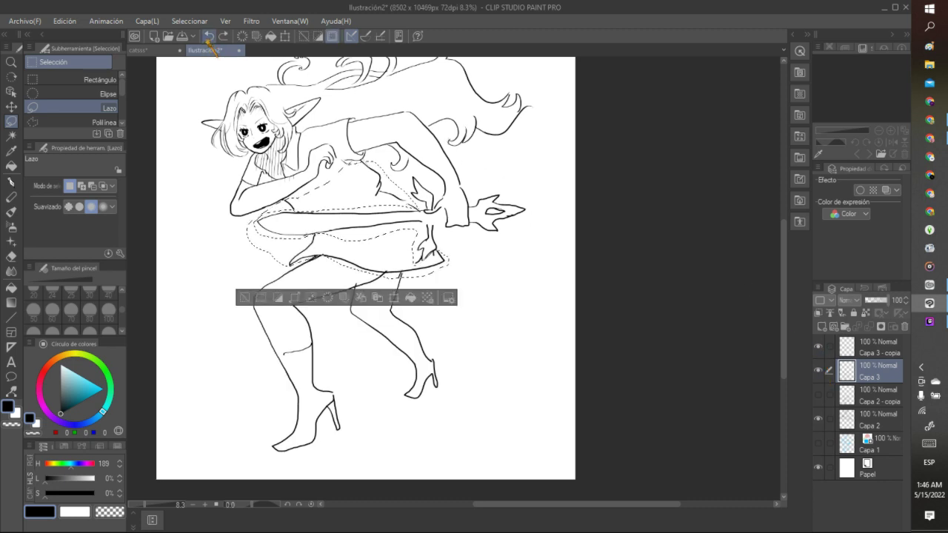
# Step: Undo the copied skirt layer, clear the selection and check Capa 3 by toggling its visibility
pyautogui.click(210, 36)
pyautogui.click(540, 272)
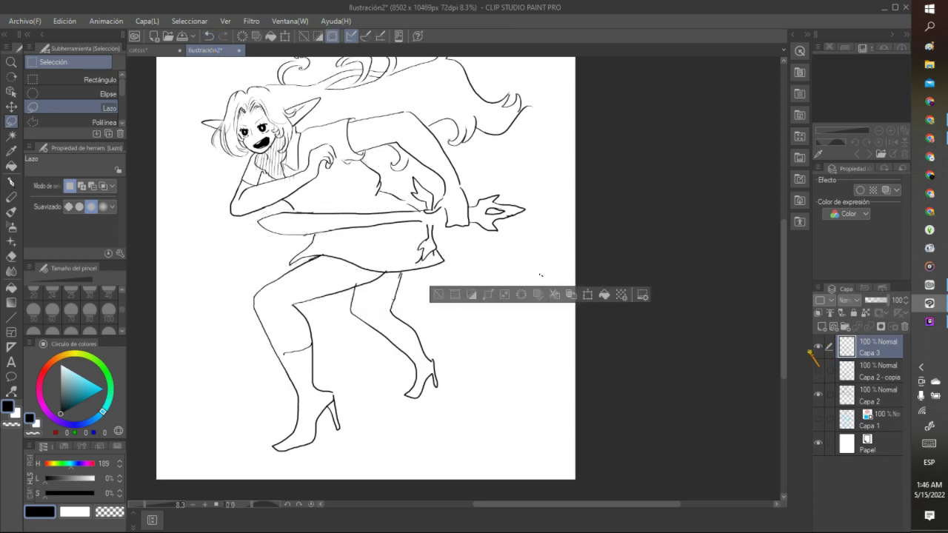
pyautogui.click(817, 346)
pyautogui.click(817, 346)
pyautogui.click(694, 283)
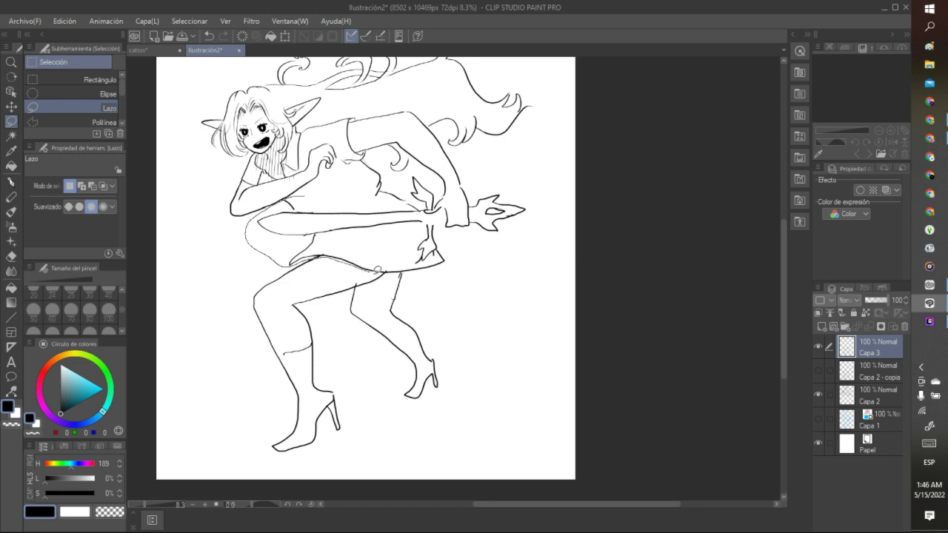
# Step: Lasso-select the skirt around the sword on Capa 3 and copy it onto a new layer
pyautogui.moveTo(426, 254)
pyautogui.mouseDown()
pyautogui.moveTo(325, 234)
pyautogui.moveTo(285, 237)
pyautogui.moveTo(255, 223)
pyautogui.moveTo(349, 200)
pyautogui.moveTo(392, 205)
pyautogui.moveTo(380, 163)
pyautogui.moveTo(363, 159)
pyautogui.moveTo(309, 189)
pyautogui.moveTo(332, 204)
pyautogui.mouseUp()
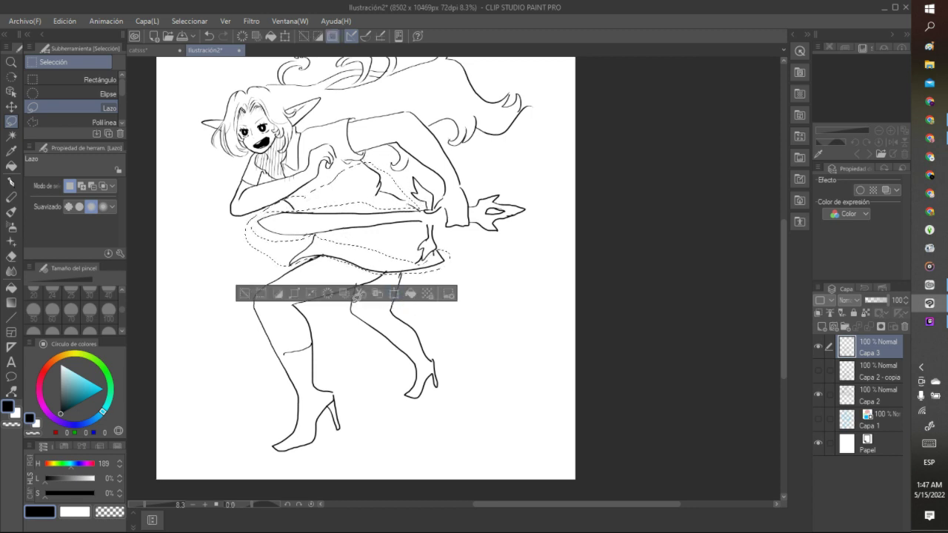
pyautogui.hotkey('ctrl', 'c')
pyautogui.hotkey('ctrl', 'v')
# Step: Delete the selected skirt lines from Capa 3 and clear the selection
pyautogui.click(848, 372)
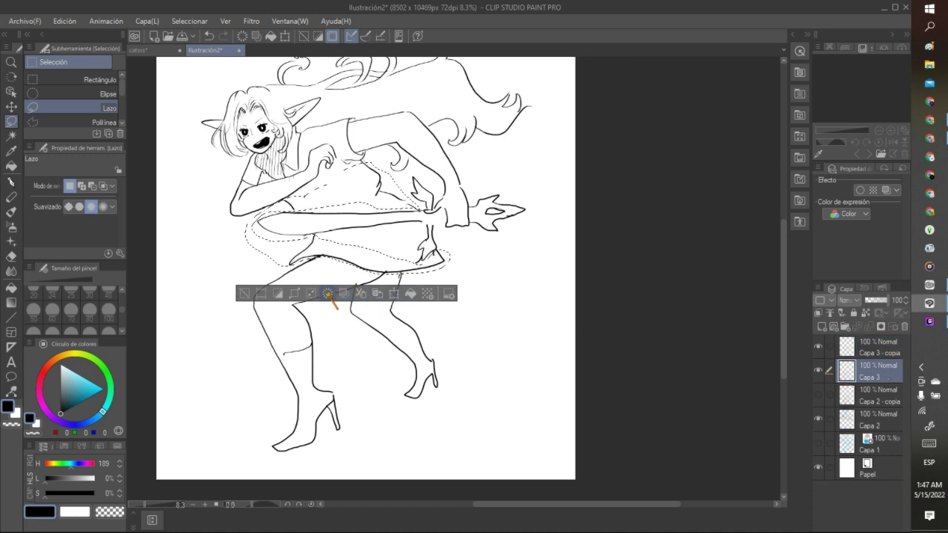
pyautogui.press('Delete')
pyautogui.hotkey('ctrl', 'd')
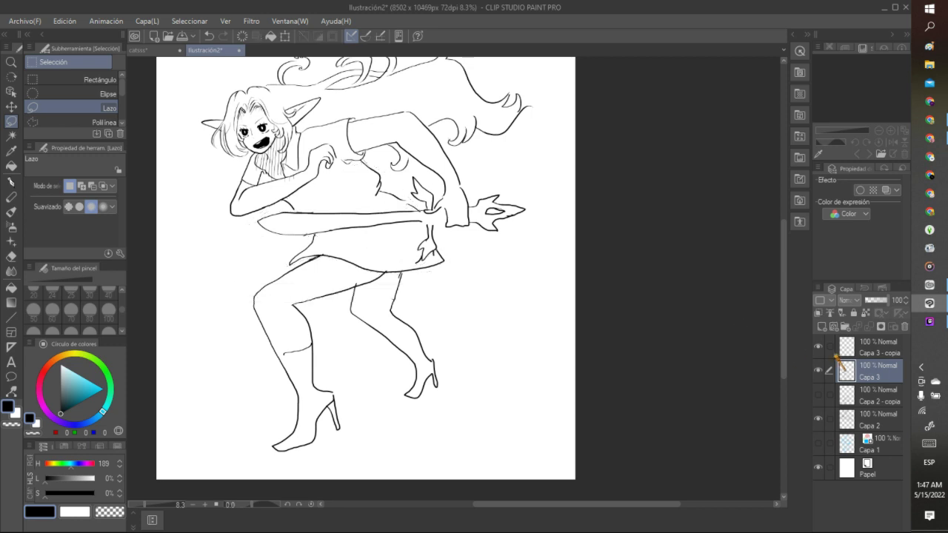
# Step: Check the copied skirt layer and the booted-legs layer Capa 2 - copia by toggling their visibility
pyautogui.click(822, 348)
pyautogui.click(818, 348)
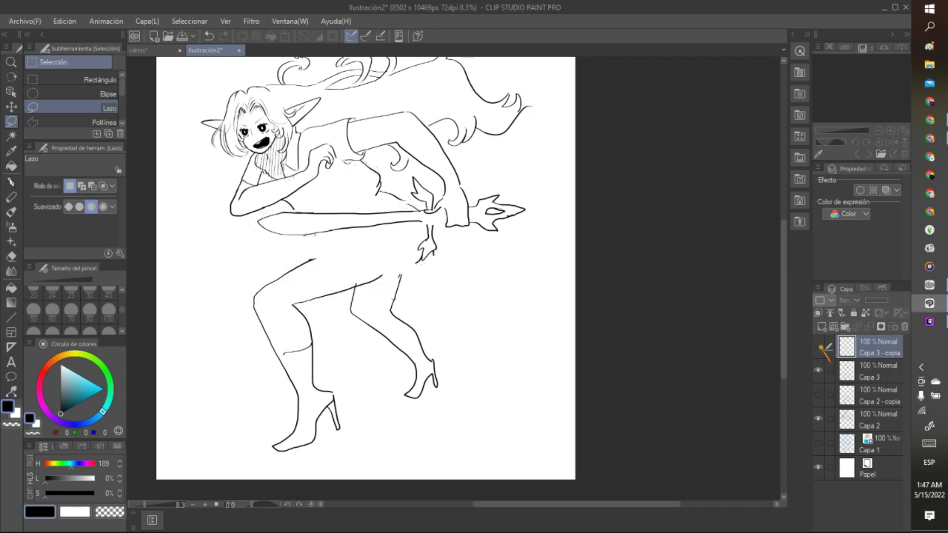
pyautogui.click(818, 346)
pyautogui.click(818, 395)
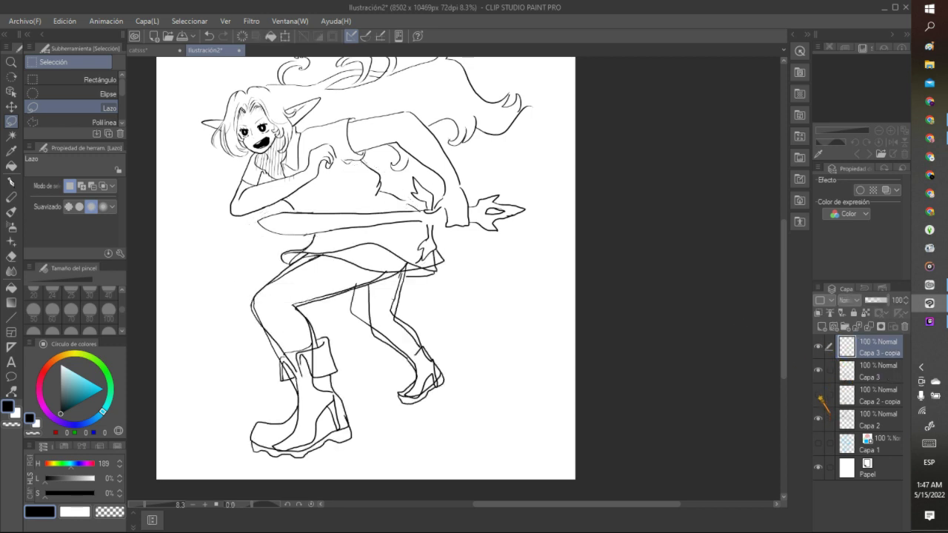
pyautogui.click(818, 394)
pyautogui.click(818, 394)
pyautogui.click(818, 395)
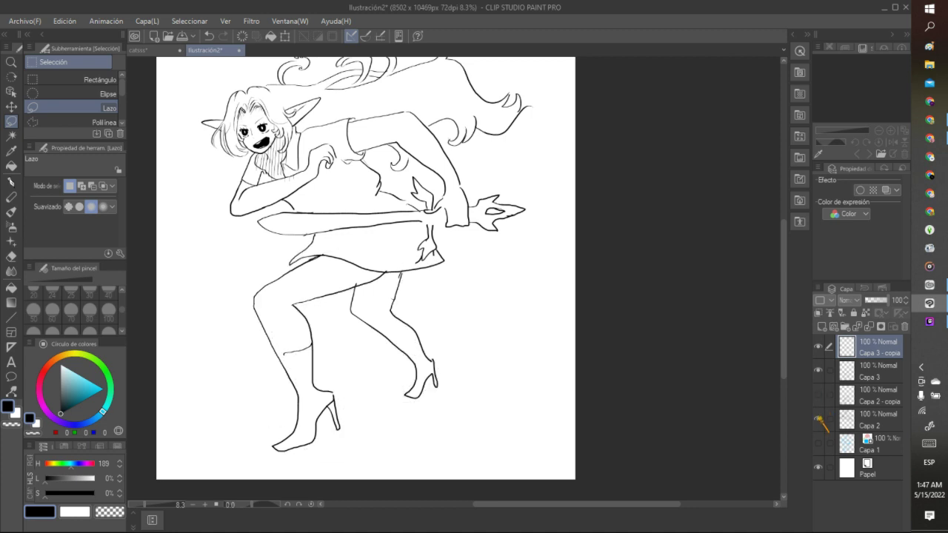
# Step: Inspect which lines belong to Capa 2, Capa 3 and the copied skirt layer by hiding and showing each
pyautogui.click(818, 419)
pyautogui.click(818, 419)
pyautogui.click(869, 428)
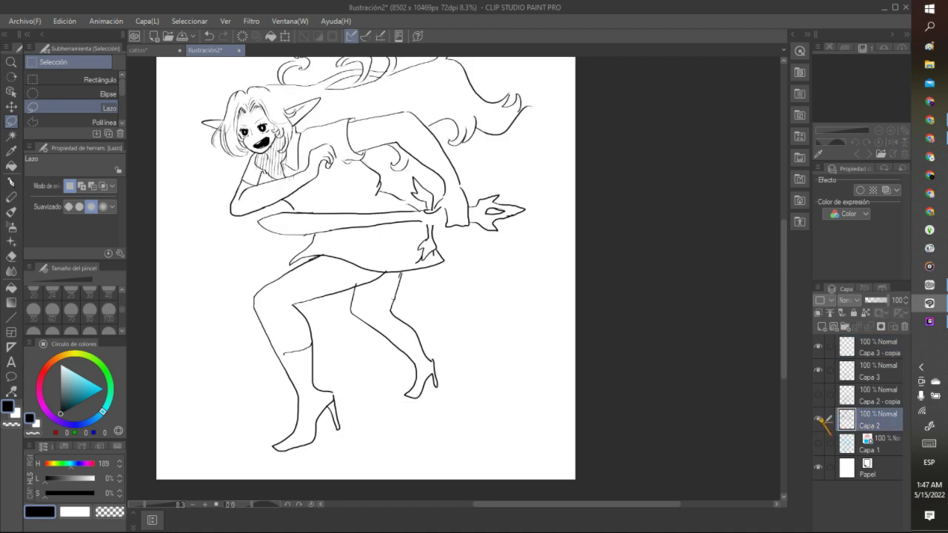
pyautogui.click(818, 419)
pyautogui.click(818, 419)
pyautogui.click(818, 370)
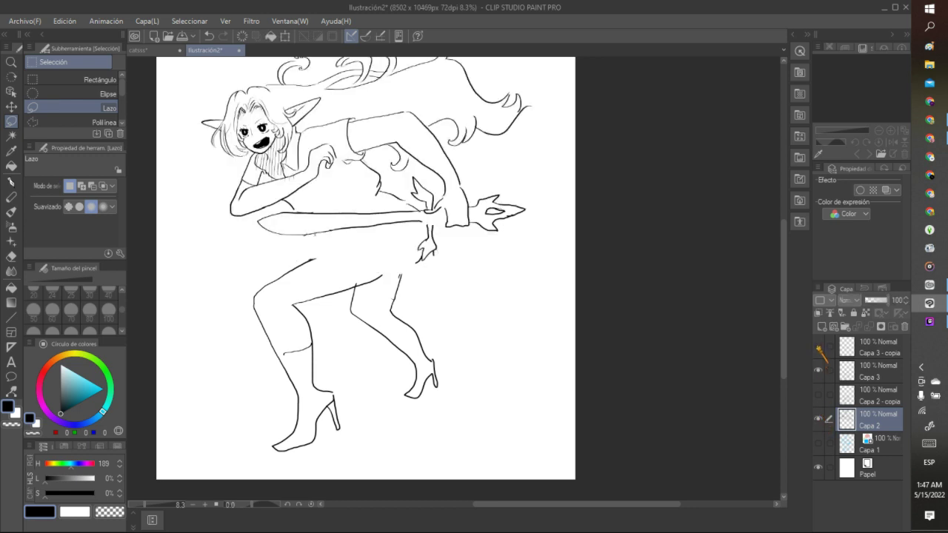
pyautogui.click(818, 369)
pyautogui.click(818, 370)
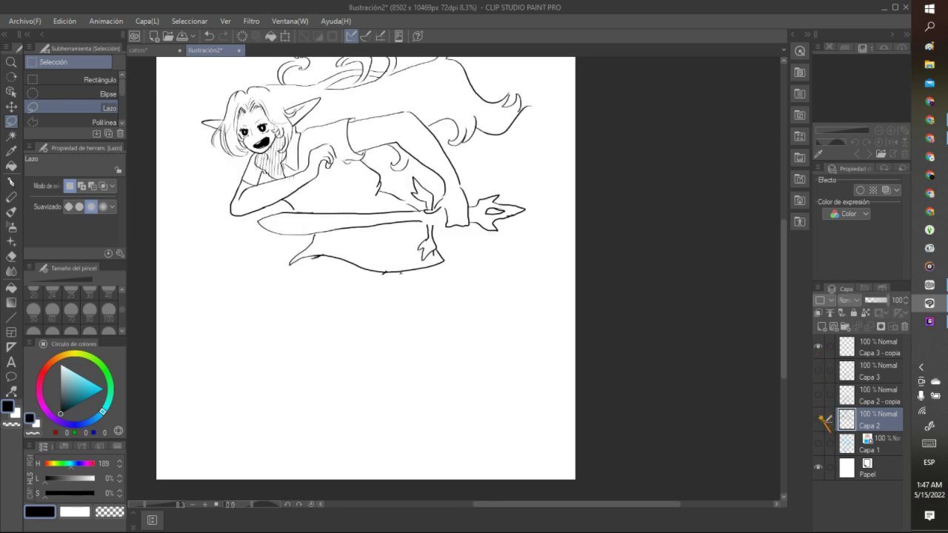
pyautogui.click(818, 419)
pyautogui.click(818, 419)
pyautogui.click(818, 346)
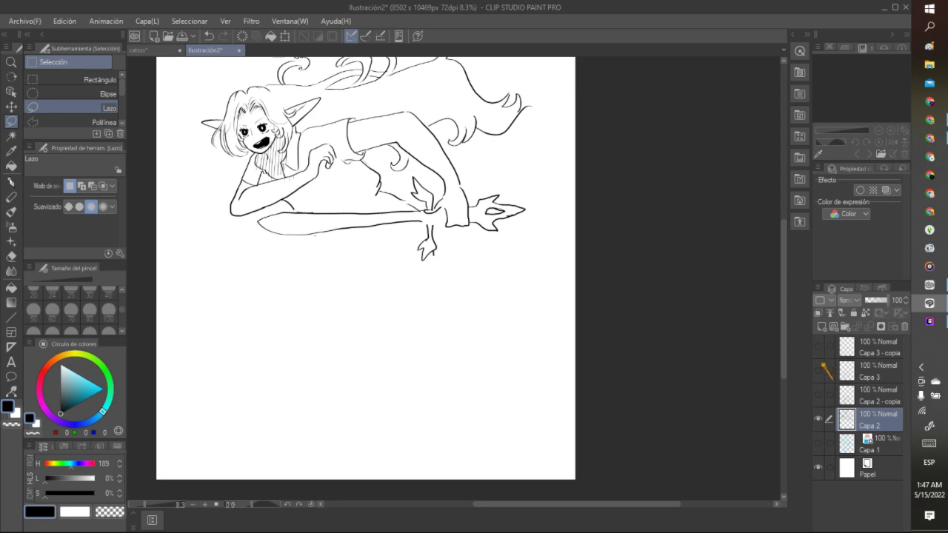
# Step: Show all line layers and the blue Capa 1 sketch for comparison, then hide Capa 1 and Capa 2 - copia again
pyautogui.click(818, 346)
pyautogui.click(818, 369)
pyautogui.click(818, 394)
pyautogui.click(818, 444)
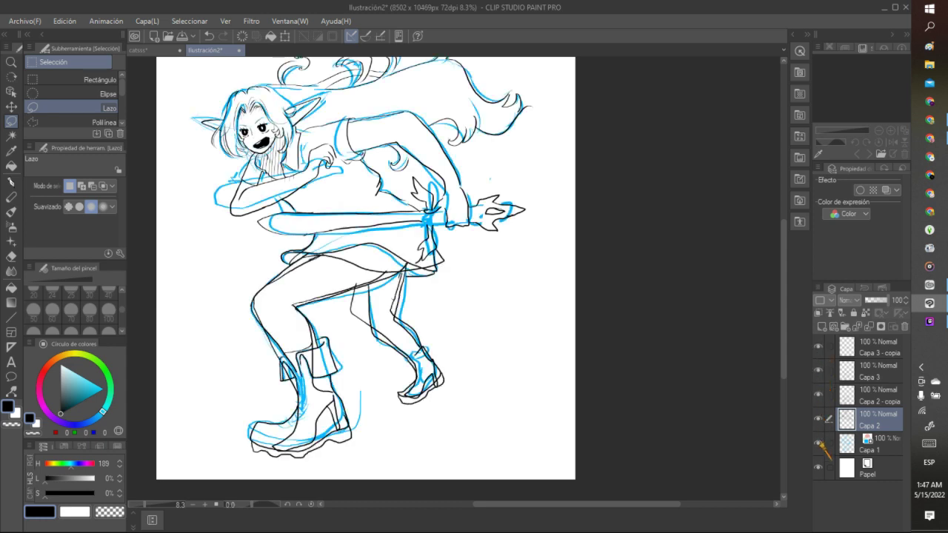
pyautogui.click(818, 443)
pyautogui.click(818, 419)
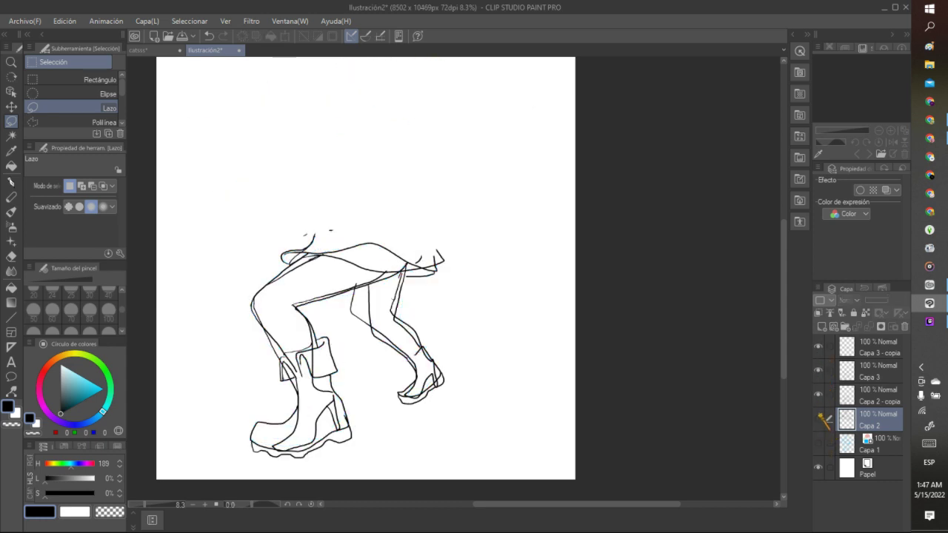
pyautogui.click(818, 419)
pyautogui.click(818, 395)
# Step: Make Capa 3 active and compare its legs with the copied skirt by toggling both layers
pyautogui.click(848, 374)
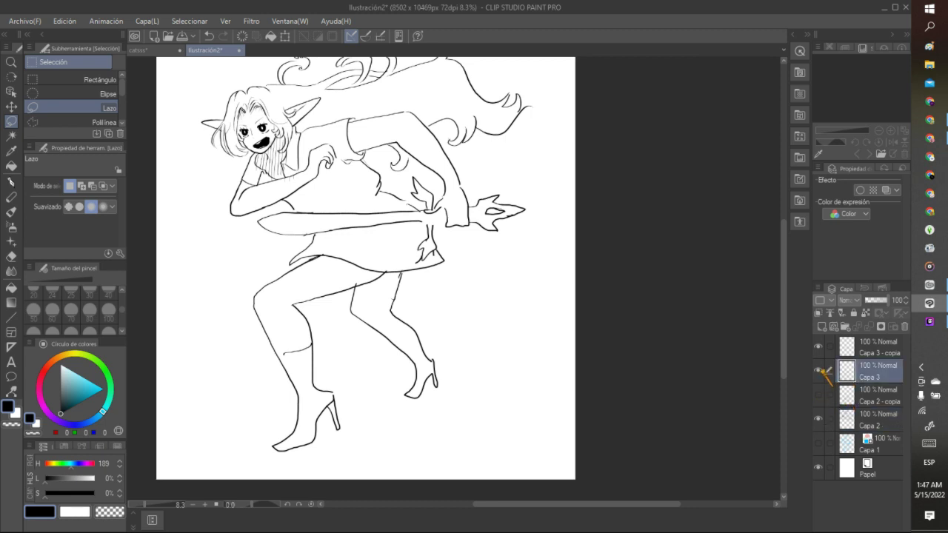
pyautogui.click(819, 371)
pyautogui.click(819, 370)
pyautogui.click(818, 346)
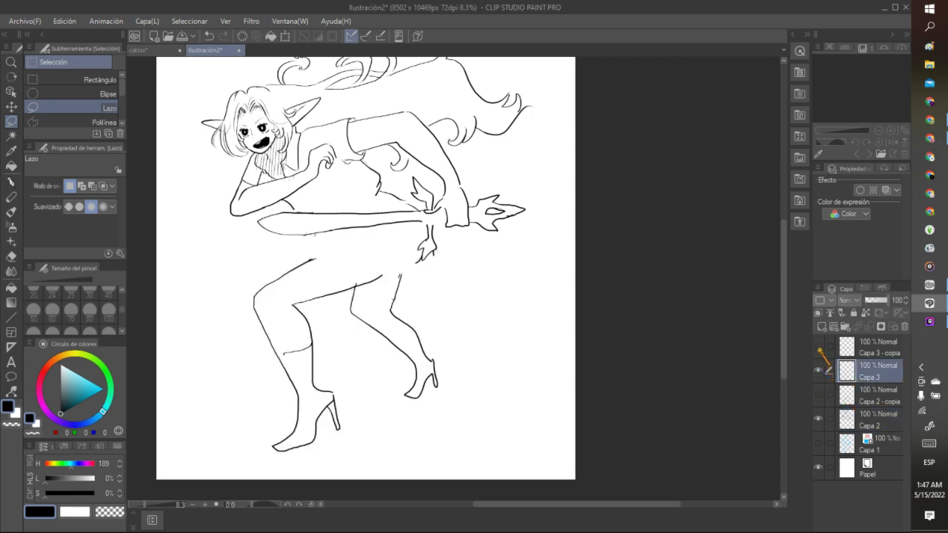
pyautogui.click(818, 346)
# Step: Move the copied skirt layer directly above Capa 2 and check it with Capa 2 - copia hidden
pyautogui.moveTo(853, 352); pyautogui.dragTo(851, 405)
pyautogui.click(844, 396)
pyautogui.click(818, 396)
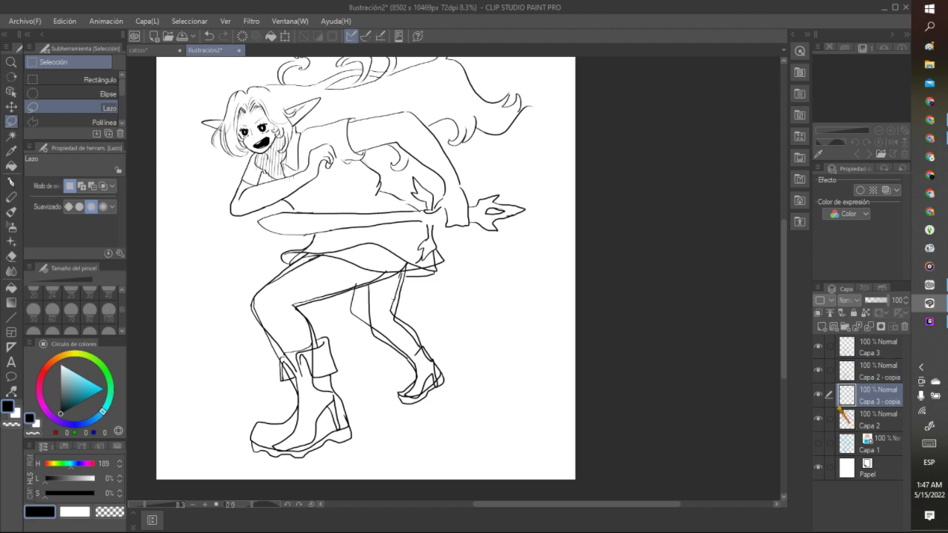
pyautogui.click(818, 395)
pyautogui.click(818, 396)
pyautogui.click(818, 368)
pyautogui.click(818, 394)
pyautogui.click(818, 394)
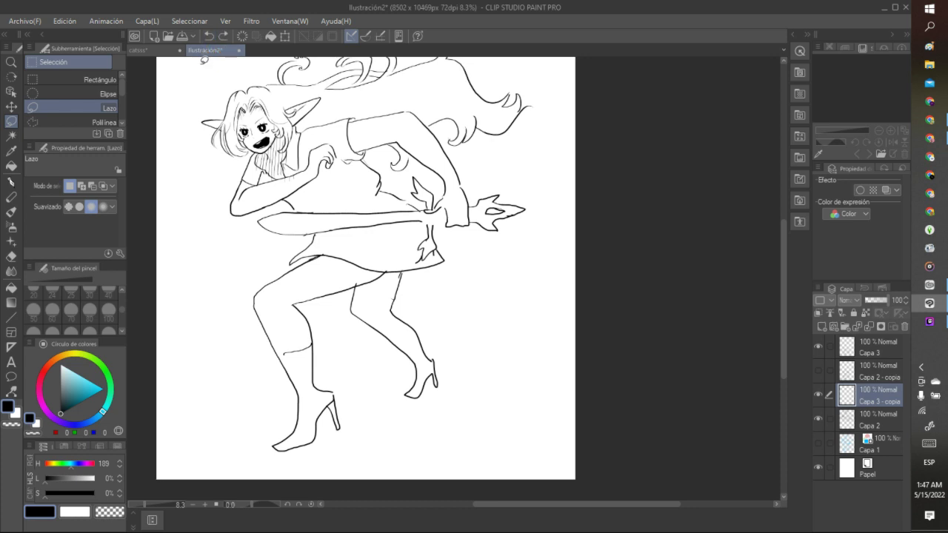
# Step: Undo and redo the skirt layer's reordering, and check the skirt copy, Capa 2 - copia and Capa 2 by toggling visibility
pyautogui.click(210, 36)
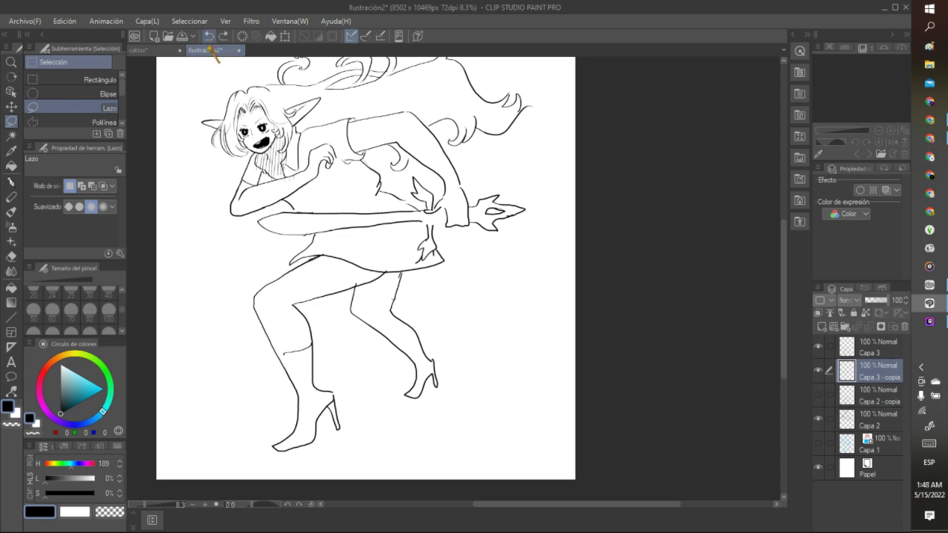
pyautogui.click(225, 40)
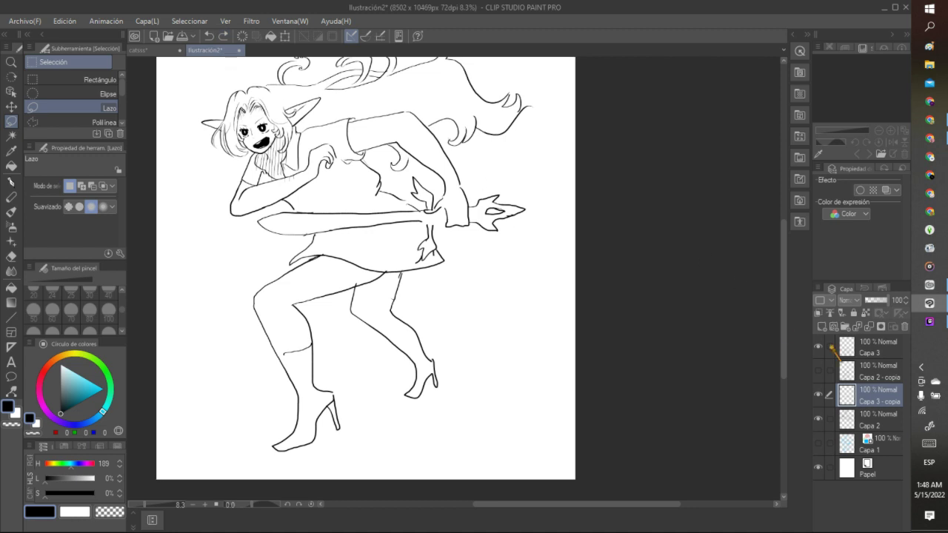
pyautogui.click(823, 400)
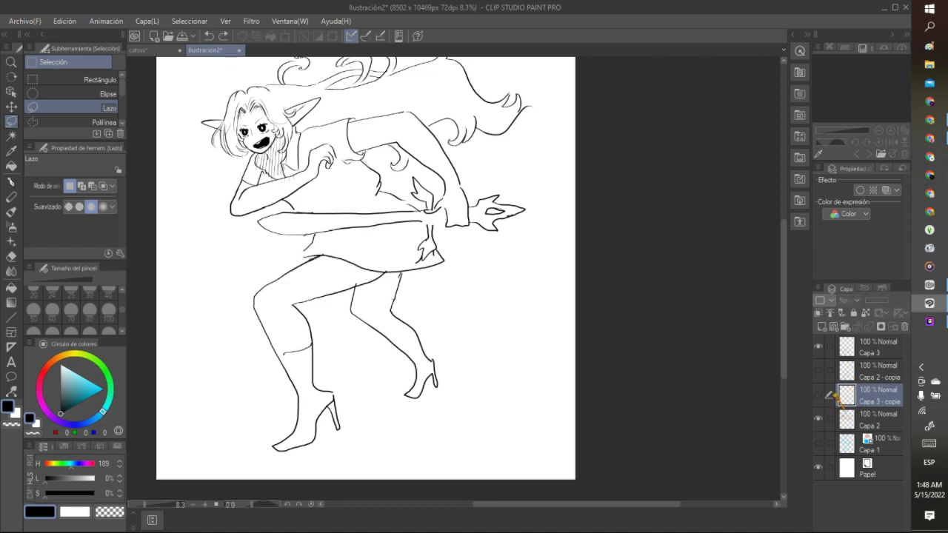
pyautogui.click(843, 400)
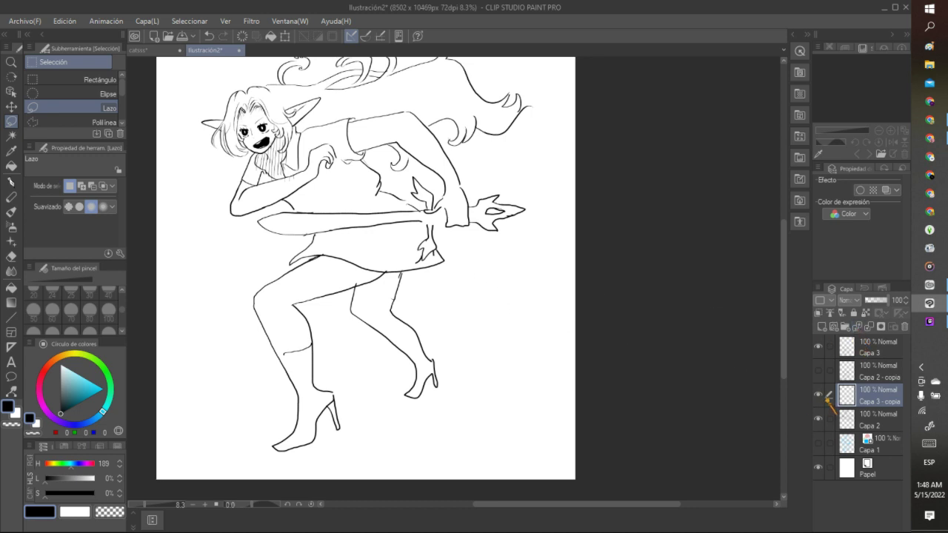
pyautogui.click(818, 395)
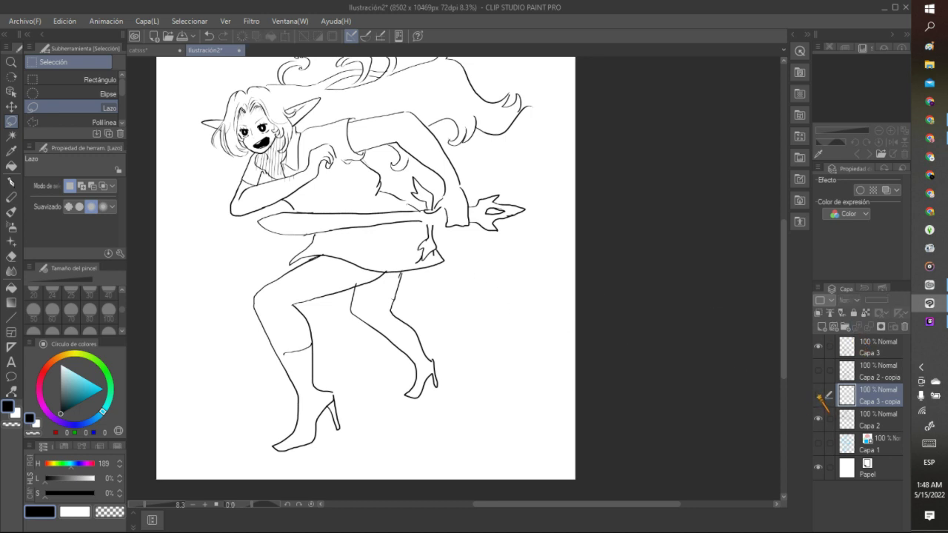
pyautogui.click(817, 369)
pyautogui.click(817, 369)
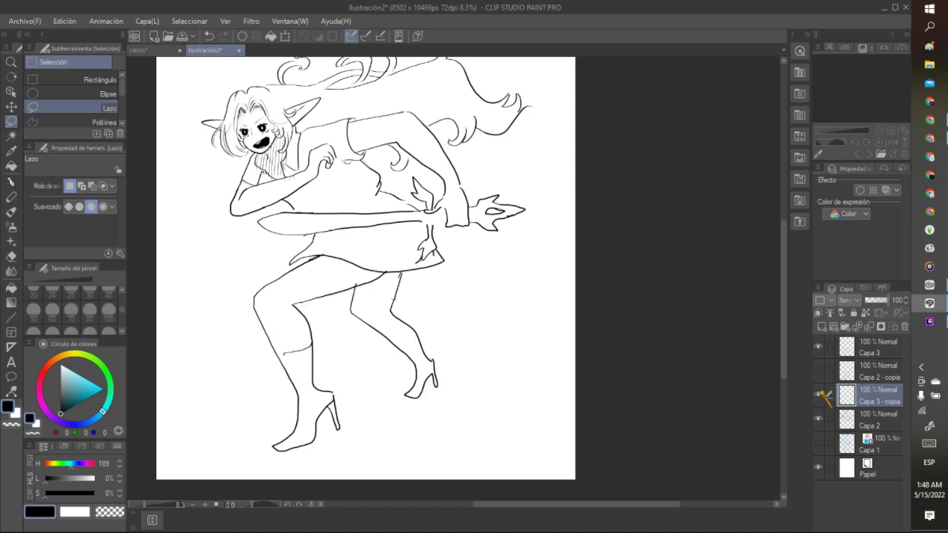
pyautogui.click(818, 418)
pyautogui.click(817, 418)
# Step: Step back through the history to the skirt selection, then redo up to the reordered skirt layer
pyautogui.click(209, 37)
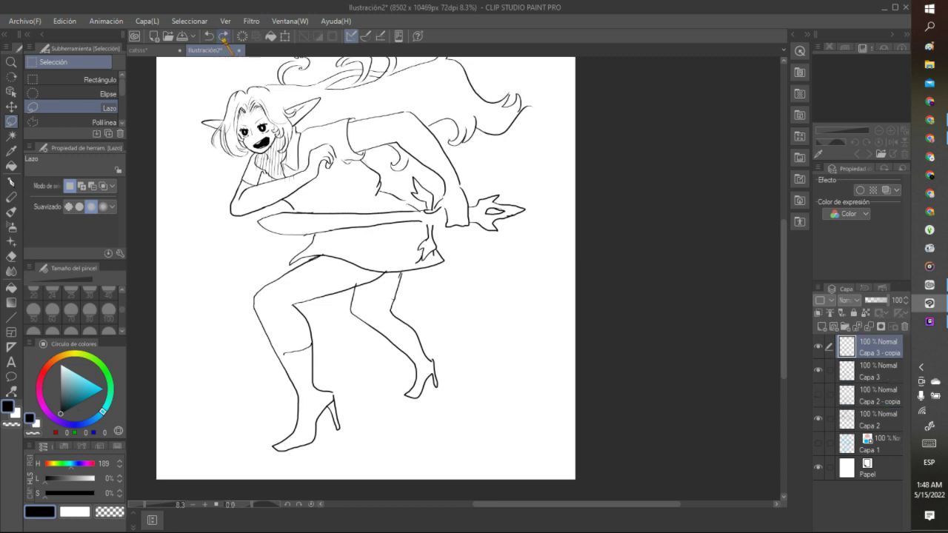
pyautogui.click(209, 37)
pyautogui.click(209, 37)
pyautogui.click(209, 37)
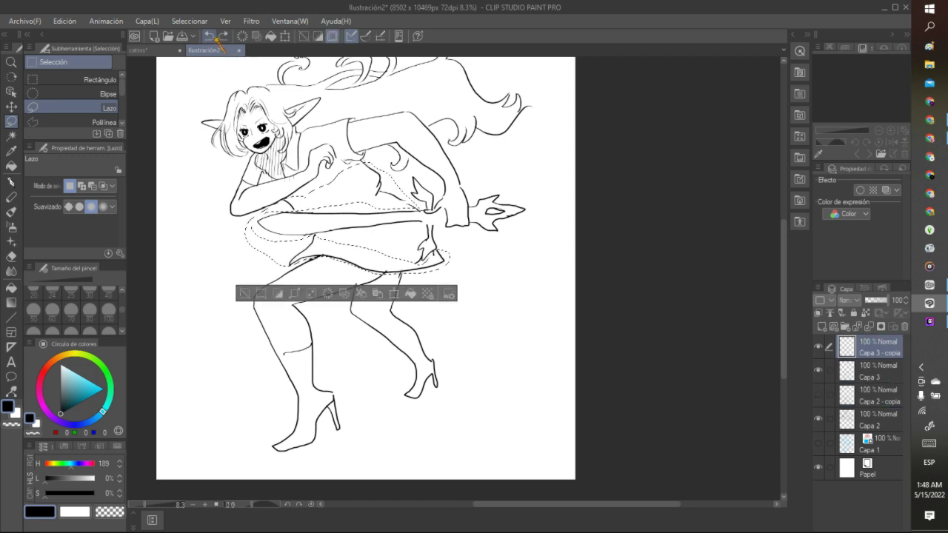
pyautogui.click(223, 36)
pyautogui.click(223, 36)
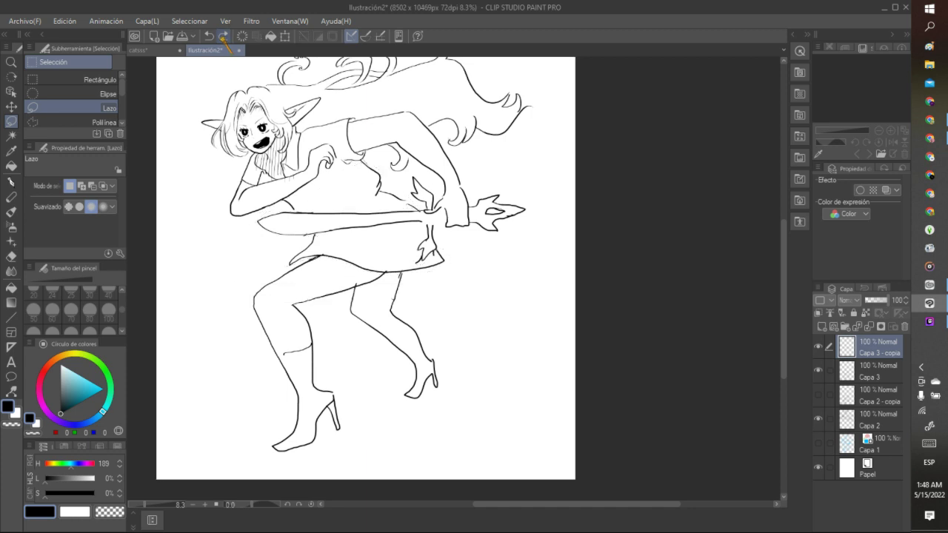
pyautogui.click(223, 36)
pyautogui.click(223, 36)
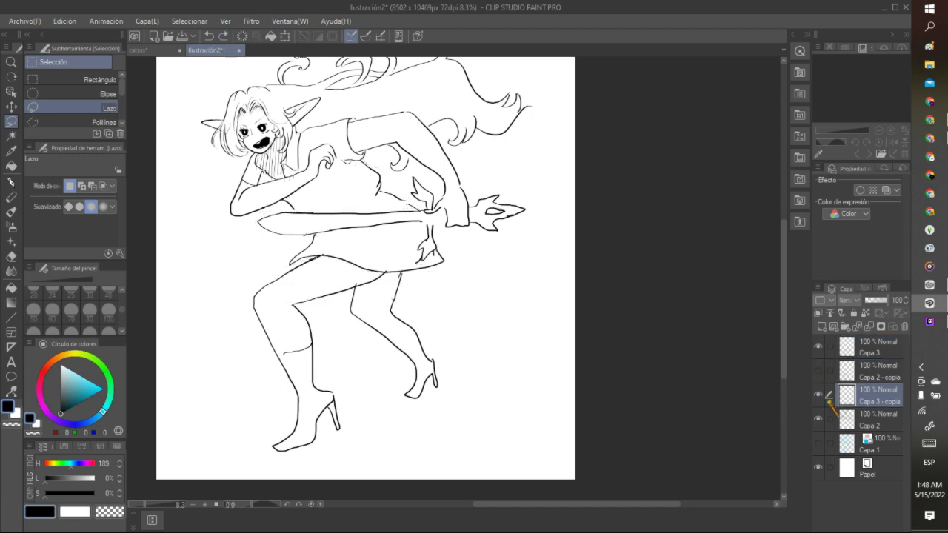
# Step: Merge the copied skirt layer down into Capa 2 and check the merged layer by toggling its visibility
pyautogui.click(818, 394)
pyautogui.click(818, 395)
pyautogui.click(867, 327)
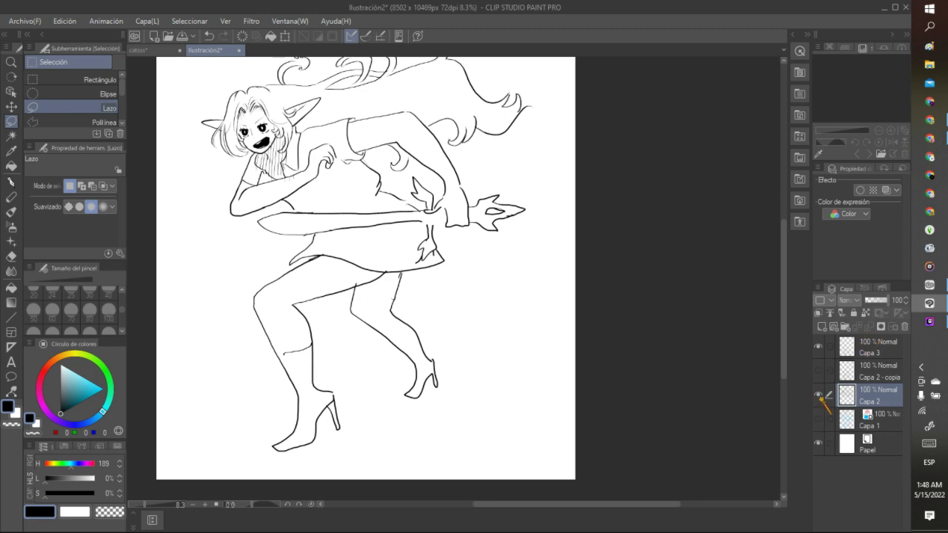
pyautogui.click(819, 394)
pyautogui.click(819, 394)
pyautogui.click(819, 394)
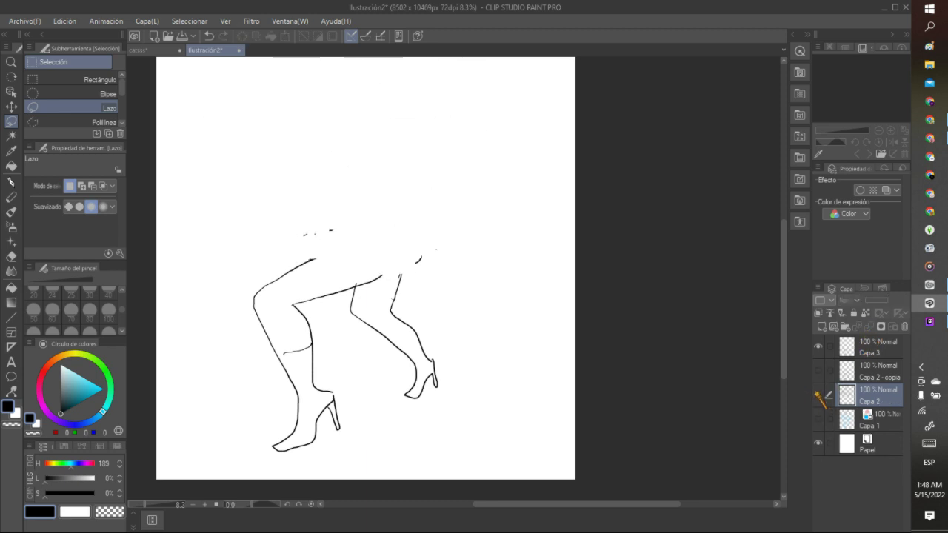
pyautogui.click(819, 394)
# Step: Compare Capa 3, Capa 2 and Capa 2 - copia by selecting them and toggling visibility, leaving Capa 2 active
pyautogui.click(848, 352)
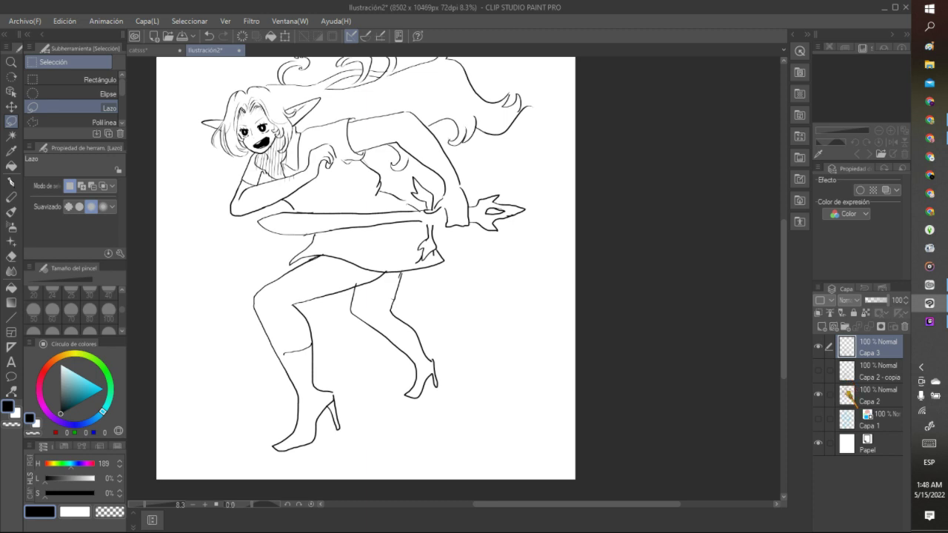
pyautogui.click(850, 396)
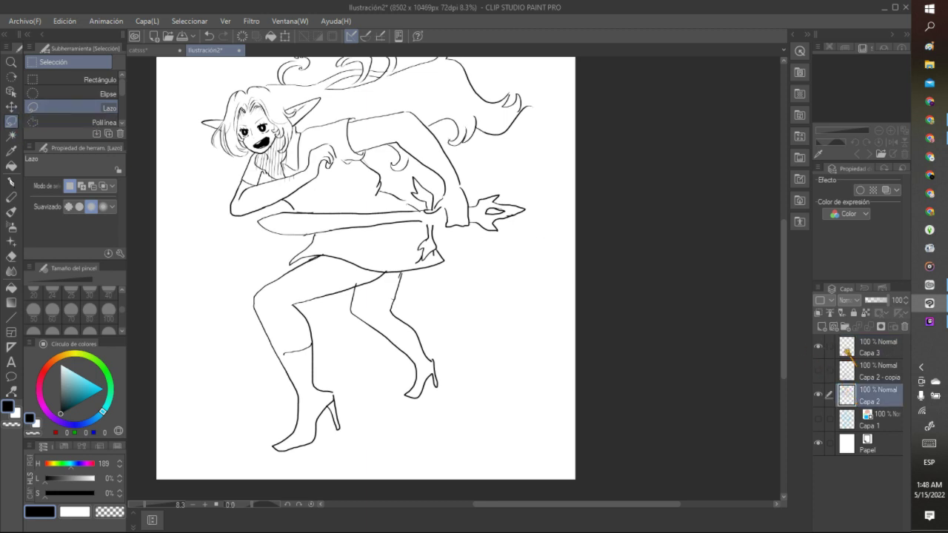
pyautogui.click(819, 370)
pyautogui.click(858, 354)
pyautogui.click(818, 370)
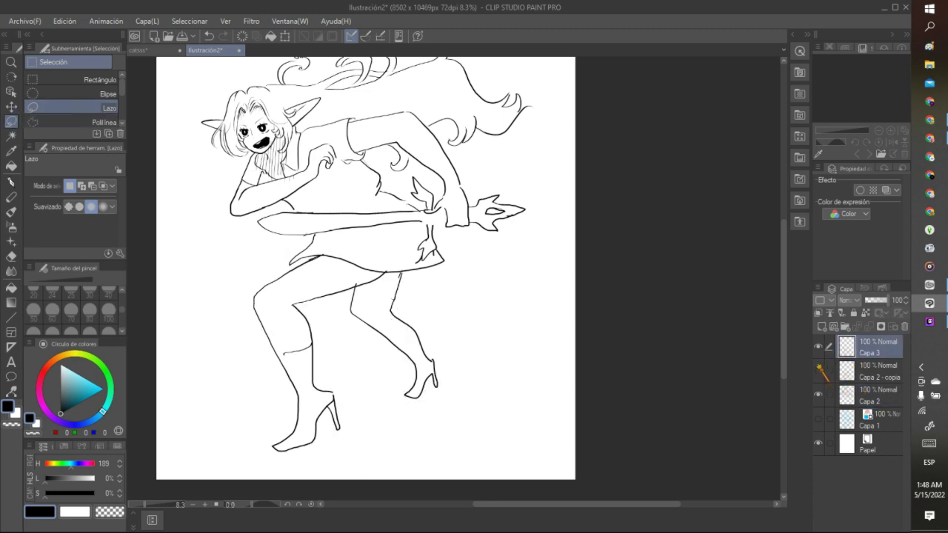
pyautogui.click(848, 396)
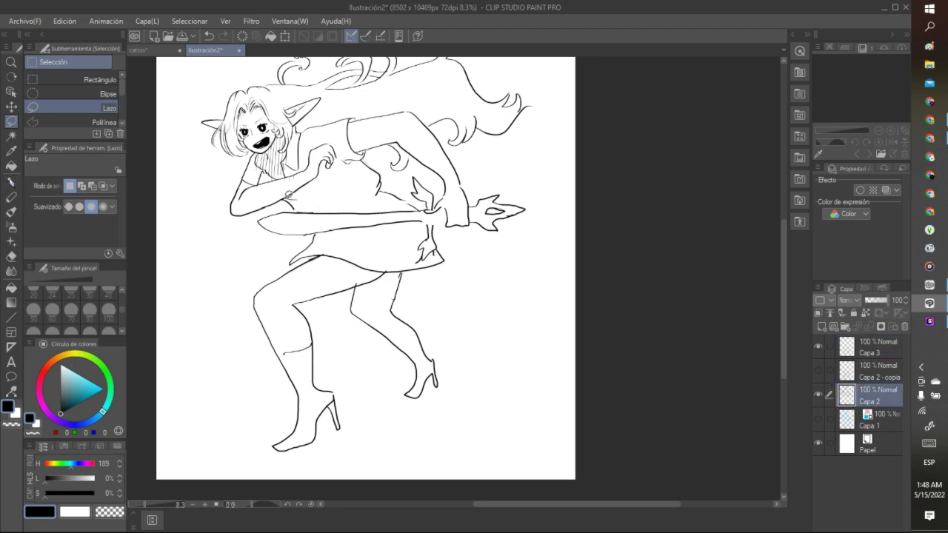
# Step: Lasso the torso and skirt outlines around the sword on Capa 2 and copy them to a new layer
pyautogui.moveTo(266, 208)
pyautogui.mouseDown()
pyautogui.moveTo(254, 244)
pyautogui.moveTo(285, 264)
pyautogui.moveTo(314, 255)
pyautogui.moveTo(425, 264)
pyautogui.moveTo(450, 247)
pyautogui.moveTo(422, 257)
pyautogui.moveTo(359, 233)
pyautogui.moveTo(273, 229)
pyautogui.mouseUp()
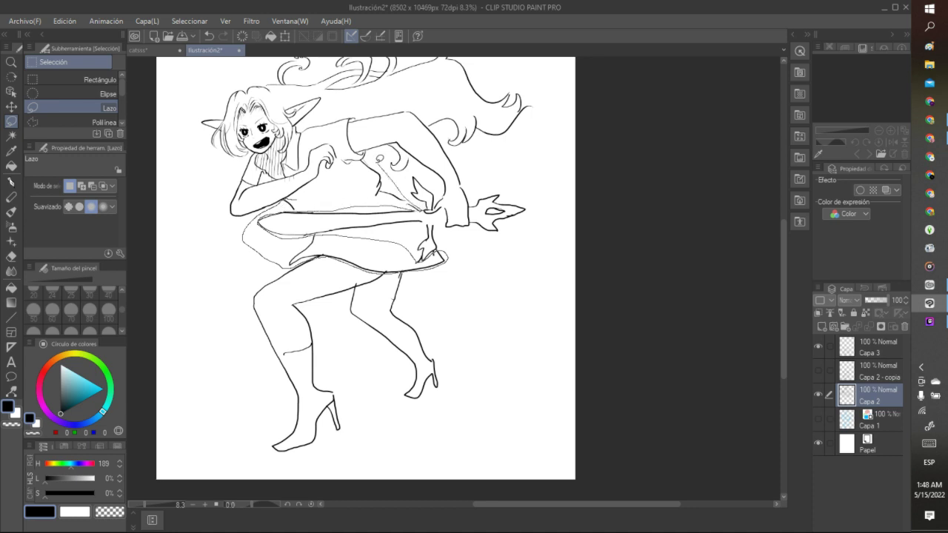
pyautogui.moveTo(440, 259); pyautogui.dragTo(443, 261)
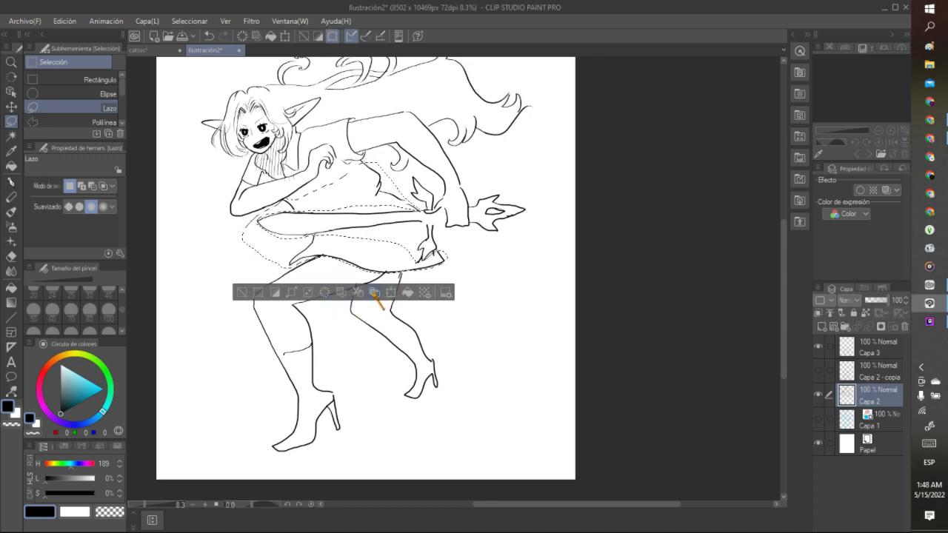
pyautogui.click(374, 292)
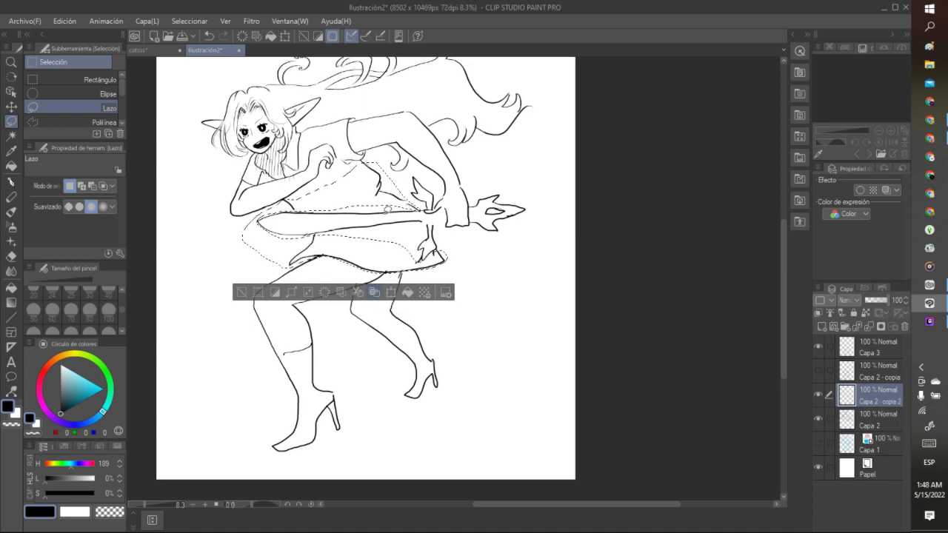
# Step: Hide the copied outfit layer, clear the selected torso and skirt outlines from Capa 2 and deselect
pyautogui.click(850, 424)
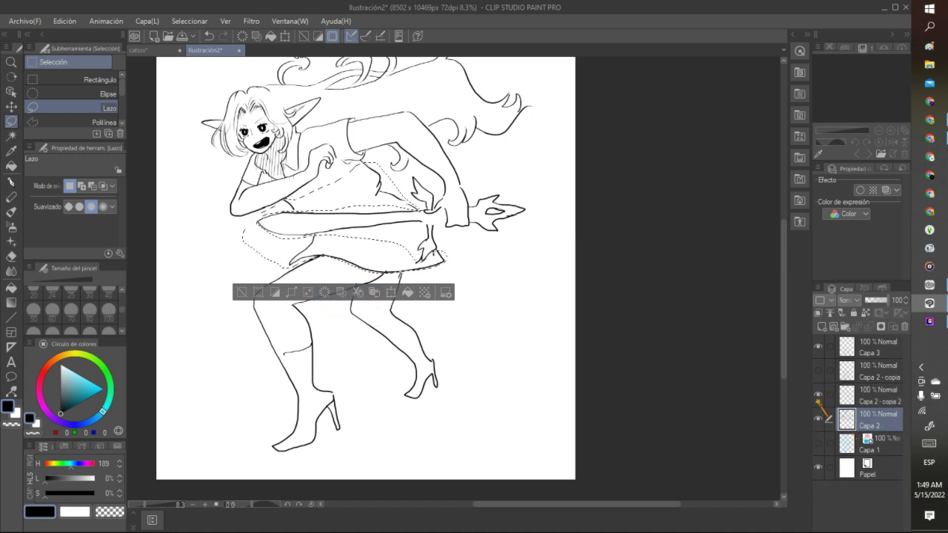
pyautogui.click(818, 394)
pyautogui.press('Delete')
pyautogui.hotkey('ctrl', 'd')
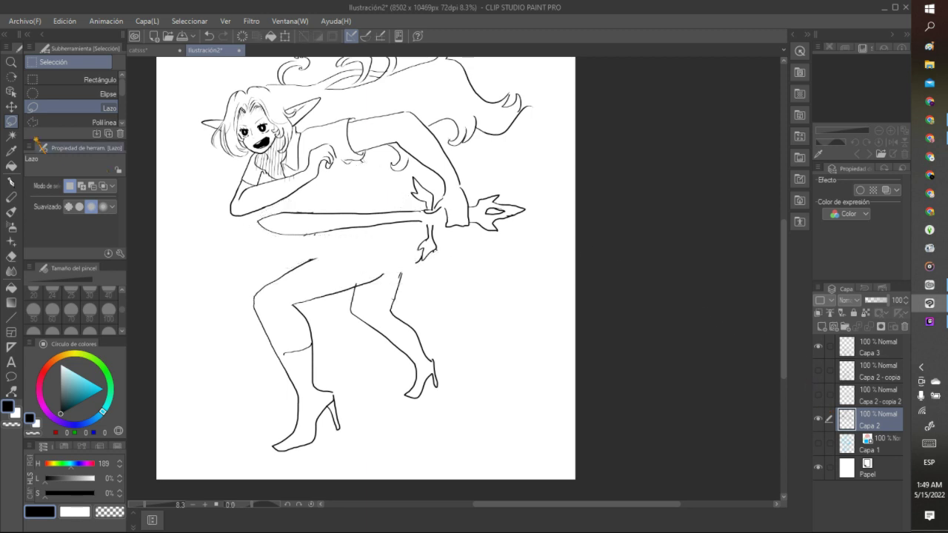
# Step: Try extending the front thigh and inking the hip, waist and chest contours on Capa 2, undoing the unwanted strokes
pyautogui.click(12, 182)
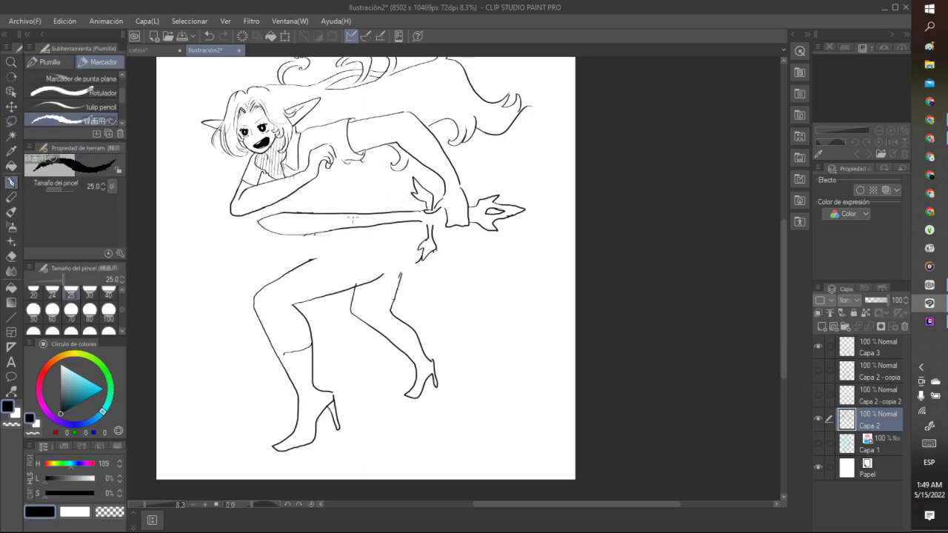
pyautogui.moveTo(313, 258); pyautogui.dragTo(351, 238)
pyautogui.moveTo(340, 176)
pyautogui.mouseDown()
pyautogui.moveTo(346, 200)
pyautogui.moveTo(403, 209)
pyautogui.moveTo(419, 244)
pyautogui.moveTo(383, 278)
pyautogui.mouseUp()
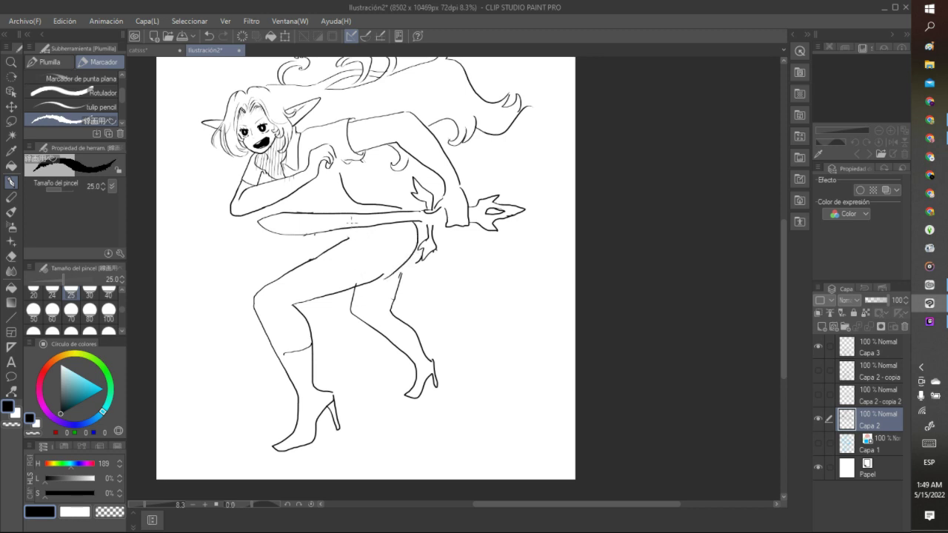
pyautogui.moveTo(344, 241); pyautogui.dragTo(363, 228)
pyautogui.moveTo(299, 200)
pyautogui.mouseDown()
pyautogui.moveTo(305, 210)
pyautogui.moveTo(329, 188)
pyautogui.mouseUp()
pyautogui.click(209, 36)
pyautogui.click(209, 37)
pyautogui.click(209, 36)
pyautogui.click(209, 36)
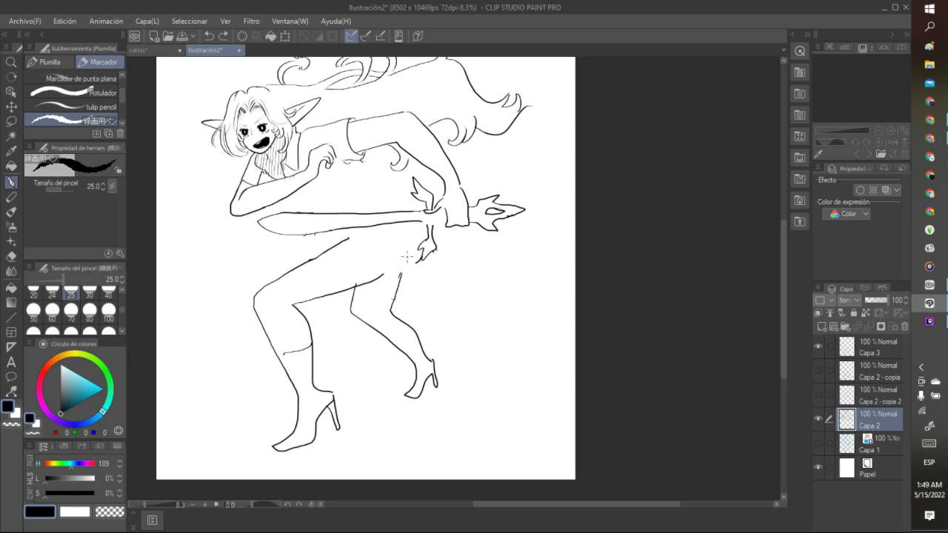
# Step: Try a hip curve and a waist line from the raised hand to the sword guard, undoing the waist strokes
pyautogui.moveTo(400, 212)
pyautogui.mouseDown()
pyautogui.moveTo(342, 191)
pyautogui.moveTo(271, 210)
pyautogui.moveTo(296, 197)
pyautogui.moveTo(286, 195)
pyautogui.moveTo(310, 212)
pyautogui.mouseUp()
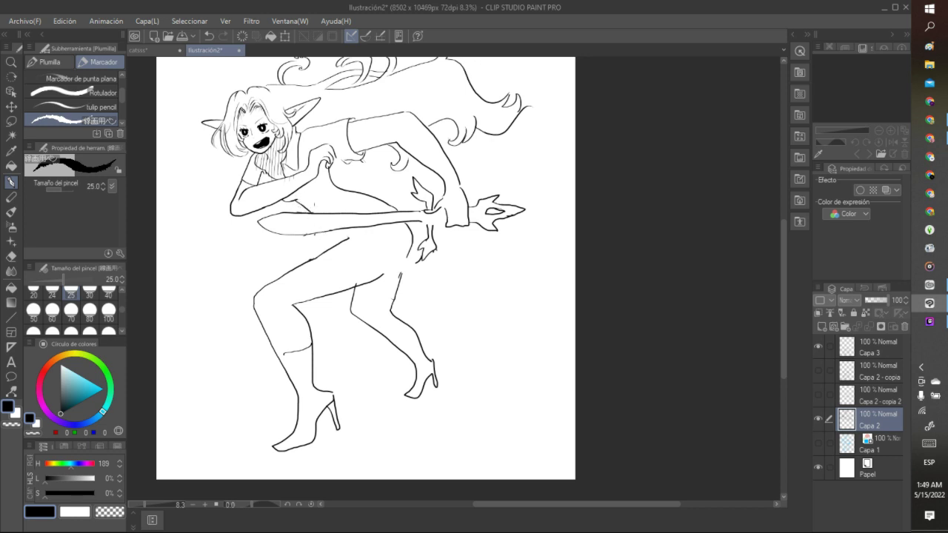
pyautogui.click(208, 37)
pyautogui.click(208, 36)
pyautogui.click(208, 36)
# Step: Ink a curved back line above the sword and a rounded chest contour beneath the raised forearm
pyautogui.moveTo(343, 173); pyautogui.dragTo(361, 207)
pyautogui.moveTo(359, 146); pyautogui.dragTo(364, 150)
pyautogui.moveTo(289, 200); pyautogui.dragTo(326, 175)
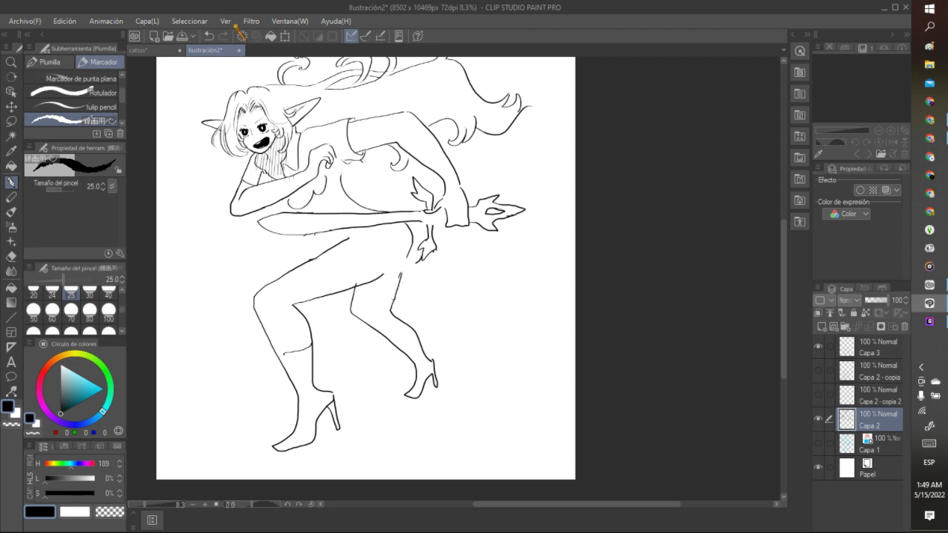
# Step: Undo the body contour strokes and step further back through the clearing of the outfit outlines
pyautogui.click(210, 36)
pyautogui.click(209, 36)
pyautogui.click(210, 37)
pyautogui.click(209, 37)
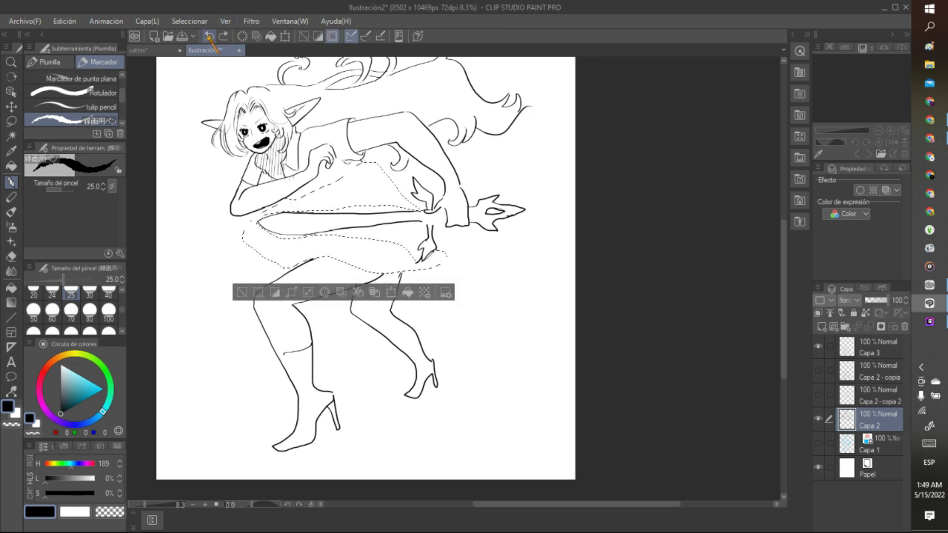
pyautogui.click(210, 37)
pyautogui.click(210, 37)
pyautogui.click(210, 37)
pyautogui.click(210, 37)
pyautogui.click(210, 37)
# Step: Merge the copied outfit layer back down into Capa 2, checking it before and after by toggling visibility
pyautogui.click(818, 397)
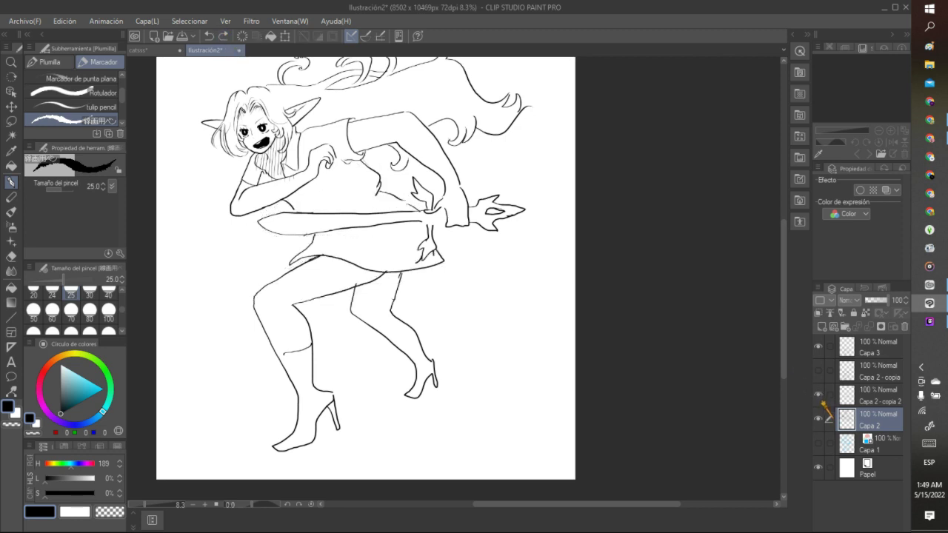
pyautogui.click(819, 396)
pyautogui.click(819, 394)
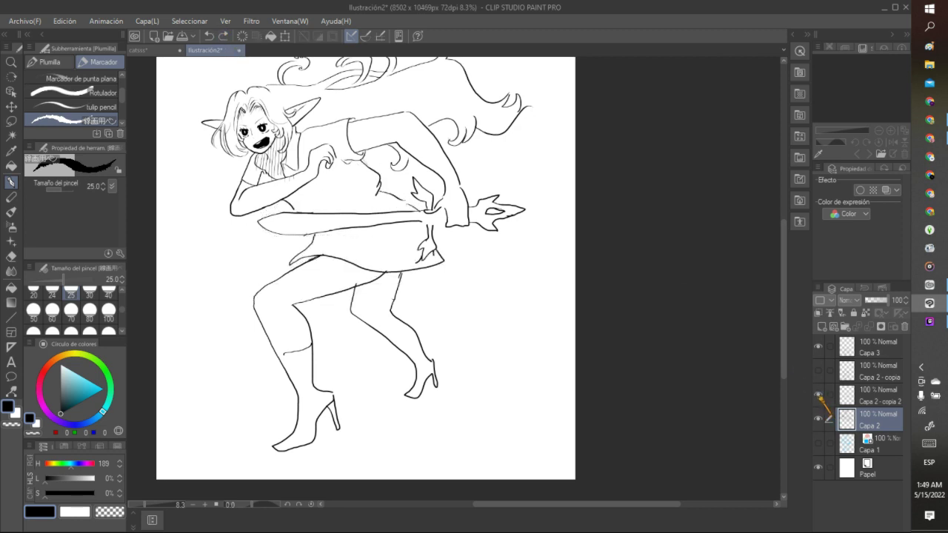
pyautogui.click(855, 396)
pyautogui.click(869, 327)
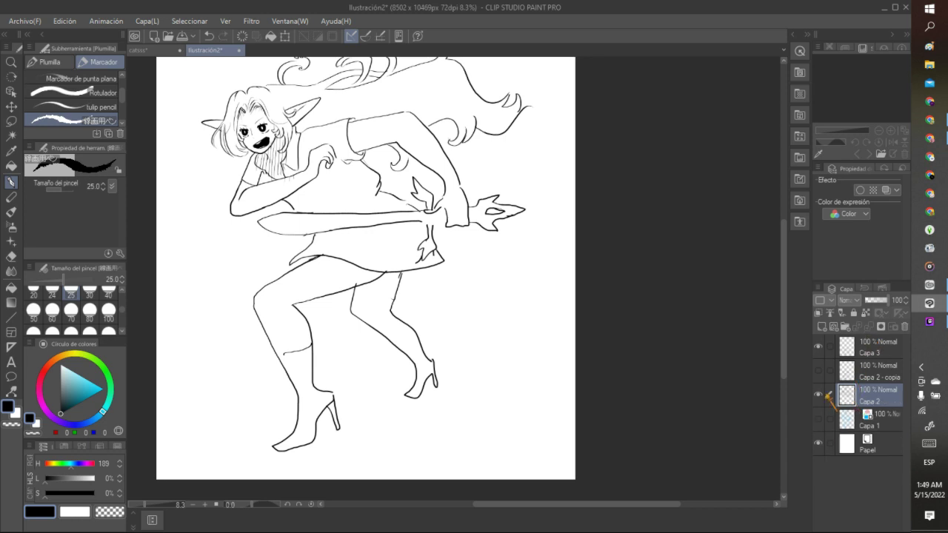
pyautogui.click(819, 395)
pyautogui.click(819, 394)
# Step: Move the legs layer Capa 3 below Capa 2 - copia, merge it down into Capa 2 and check the merged layer
pyautogui.click(818, 370)
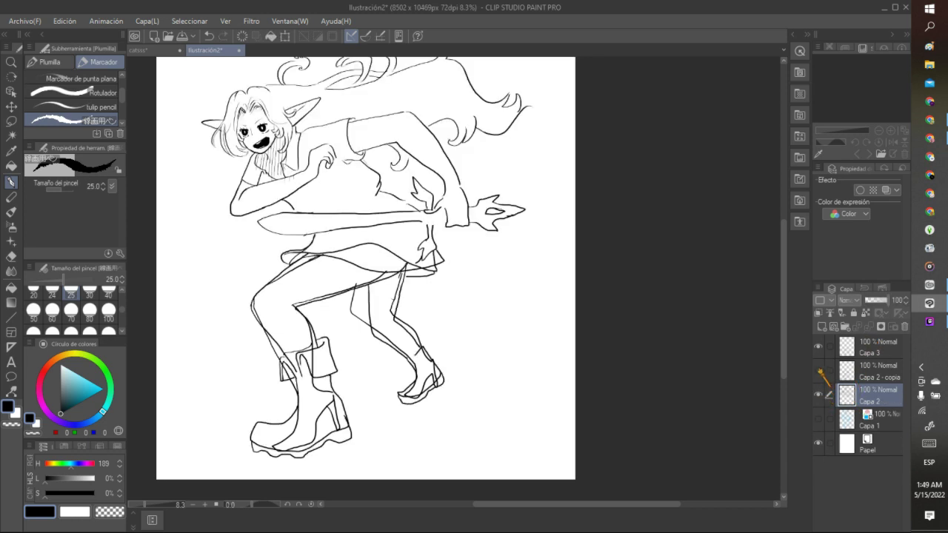
pyautogui.click(818, 370)
pyautogui.click(817, 346)
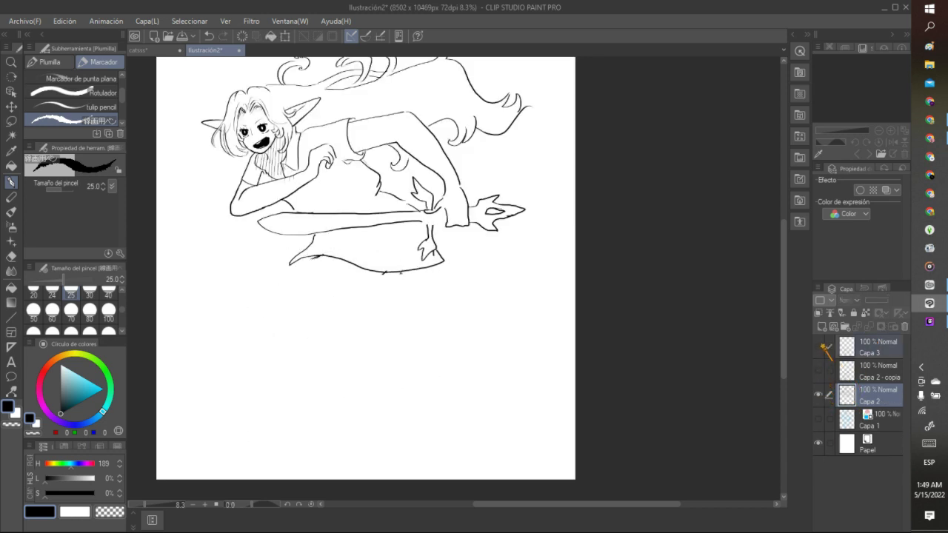
pyautogui.click(817, 346)
pyautogui.moveTo(858, 353); pyautogui.dragTo(857, 377)
pyautogui.click(870, 327)
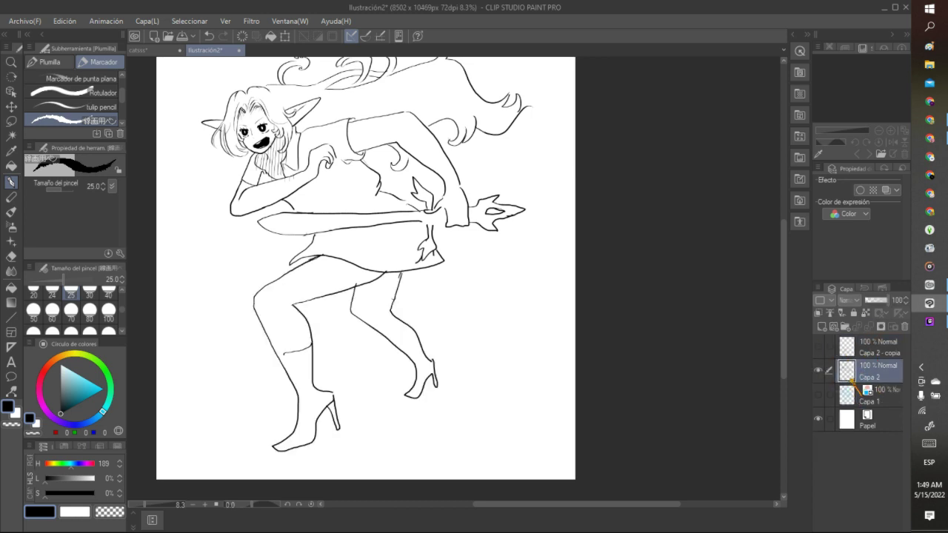
pyautogui.click(818, 370)
pyautogui.click(818, 370)
# Step: Examine the merged line art of the character and fairy at several zoom levels
pyautogui.scroll(-4, 547, 296)
pyautogui.scroll(2, 547, 296)
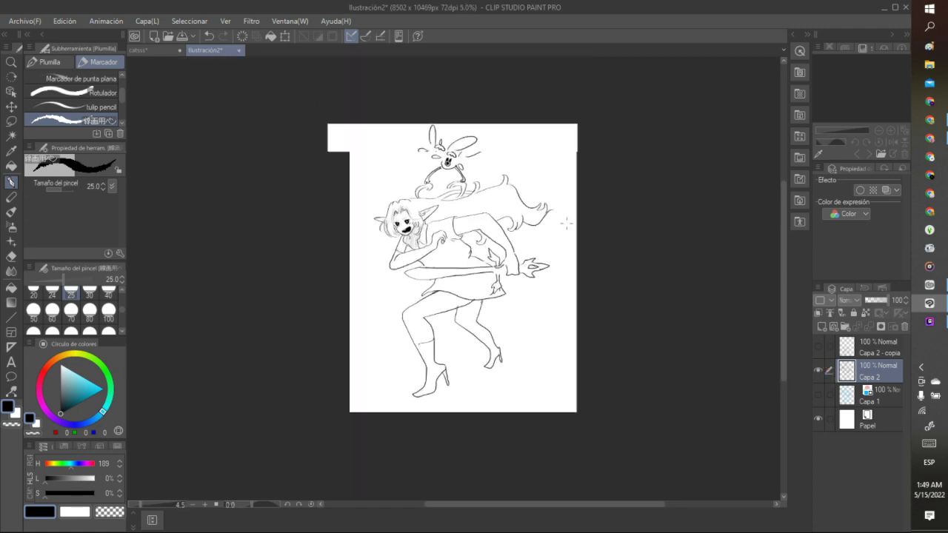
pyautogui.scroll(-3, 495, 336)
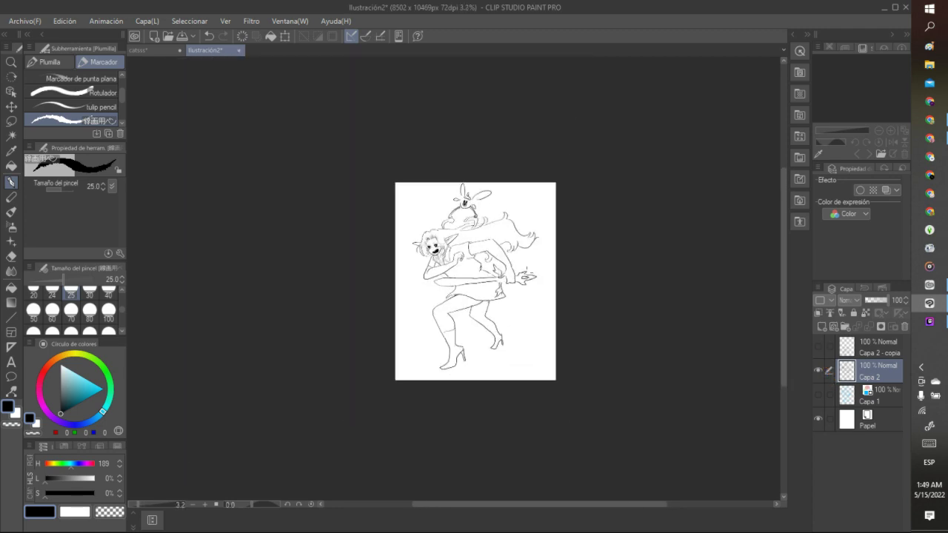
pyautogui.scroll(3, 495, 336)
pyautogui.scroll(3, 495, 336)
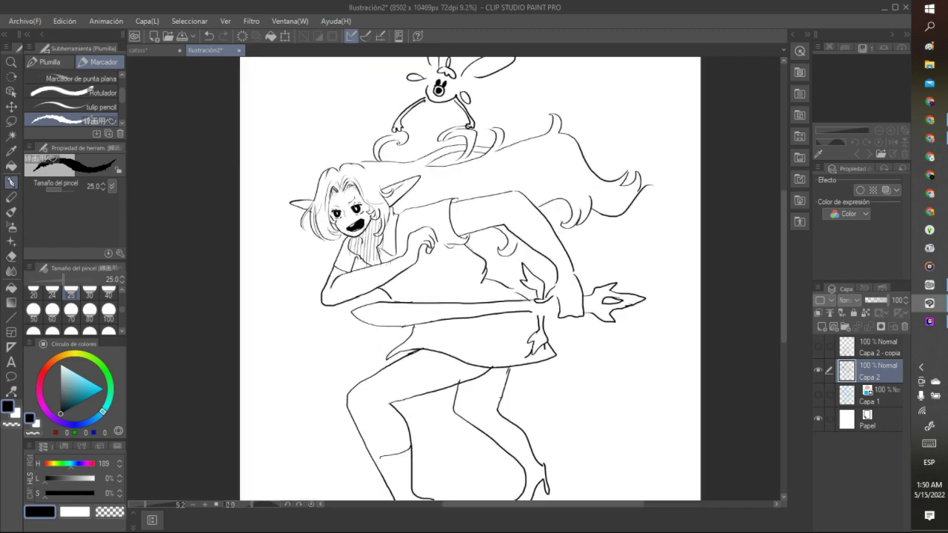
pyautogui.scroll(-1, 495, 336)
pyautogui.scroll(1, 450, 287)
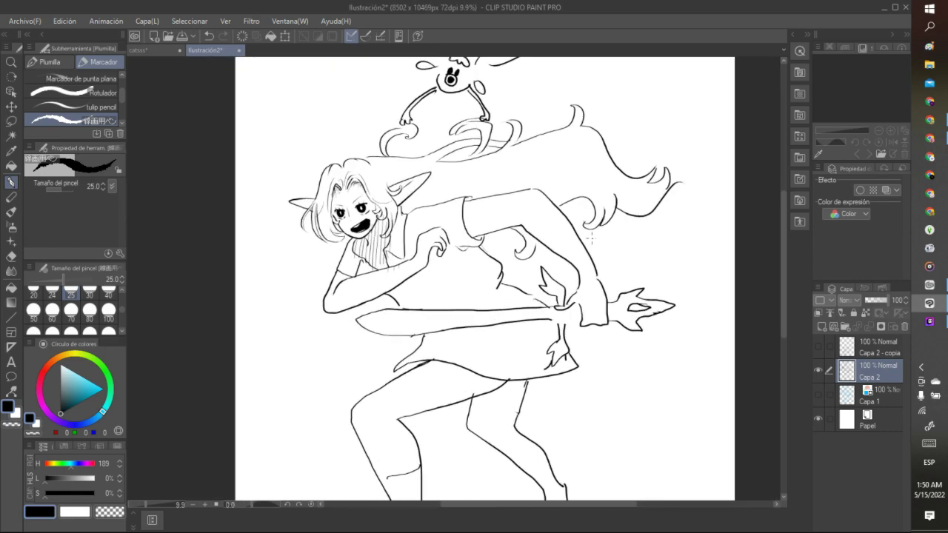
pyautogui.scroll(-2, 450, 286)
pyautogui.scroll(1, 518, 296)
pyautogui.scroll(-2, 567, 300)
pyautogui.scroll(2, 566, 300)
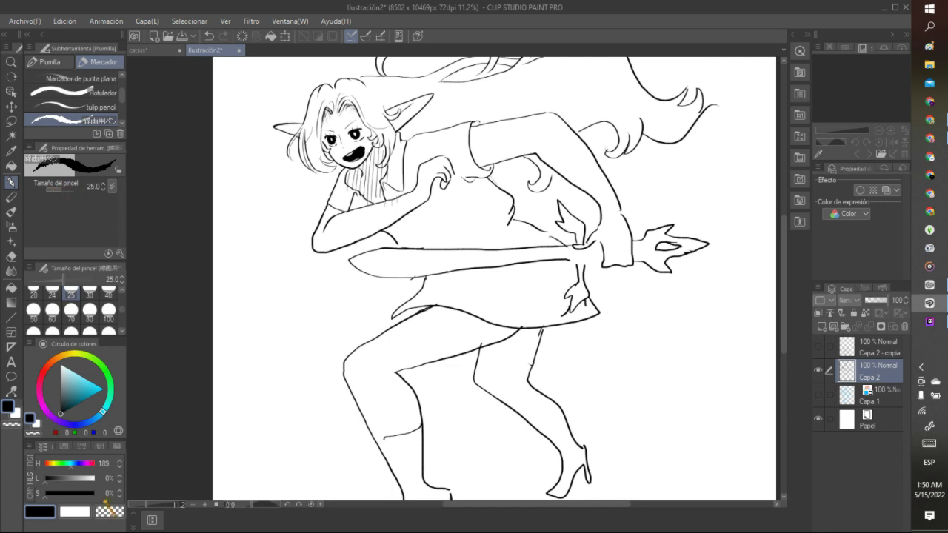
# Step: Erase the rear thigh line's overshoot into the front thigh, and touch up the waist and shoulder lines in ink
pyautogui.press('c')
pyautogui.moveTo(480, 345); pyautogui.dragTo(482, 345)
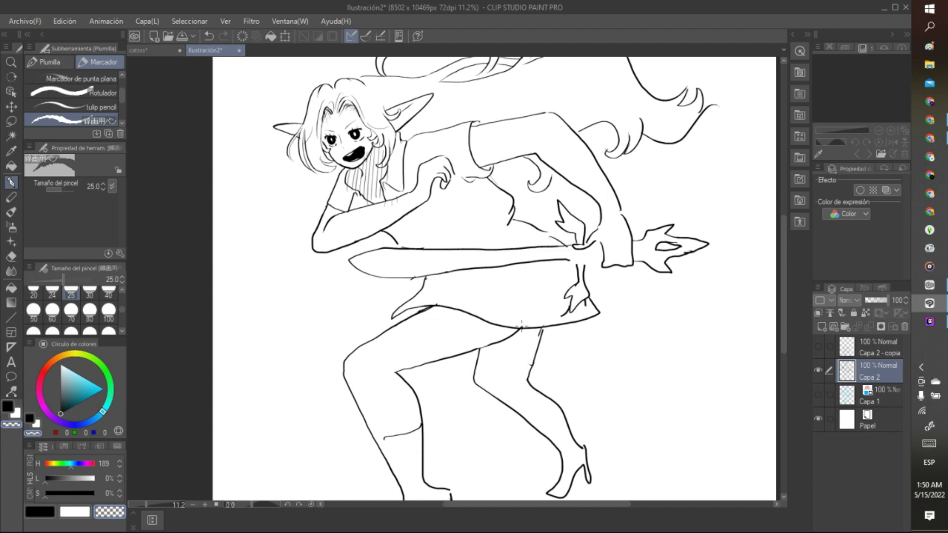
pyautogui.press('c')
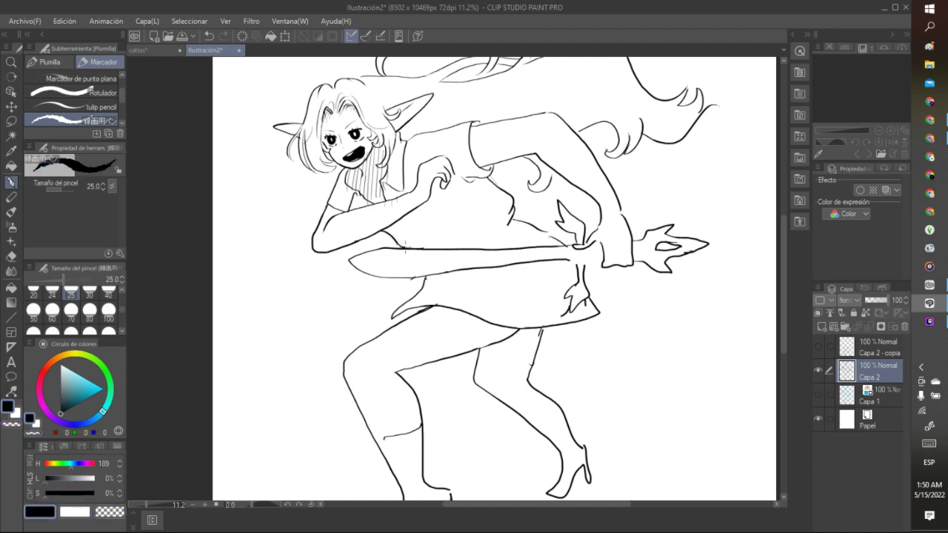
pyautogui.moveTo(550, 110); pyautogui.dragTo(549, 113)
pyautogui.press('c')
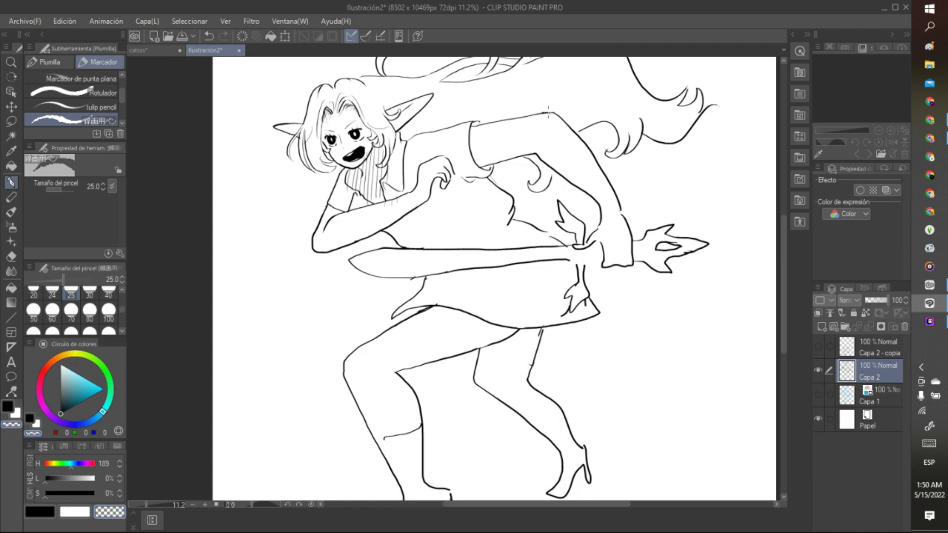
# Step: Switch the marker pen from transparent colour back to black ink
pyautogui.scroll(-8, 548, 112)
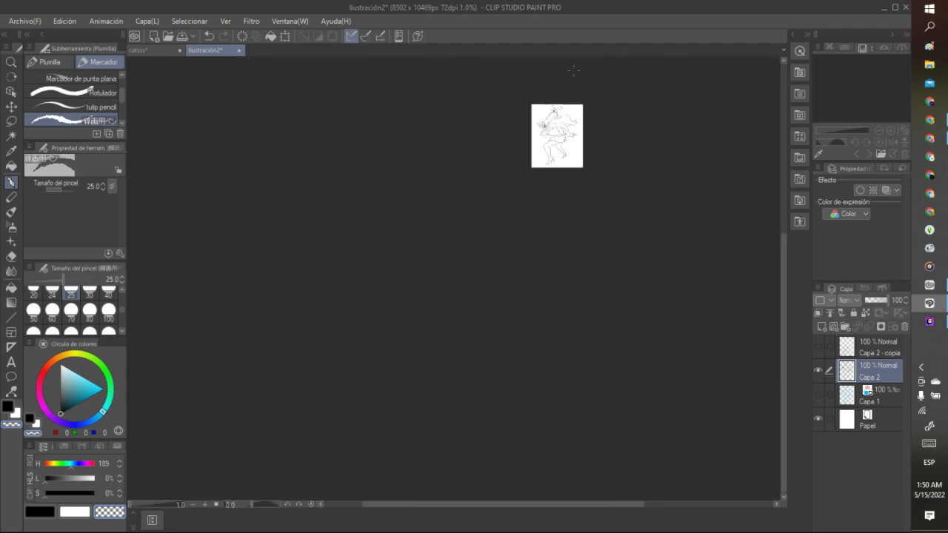
pyautogui.scroll(4, 602, 81)
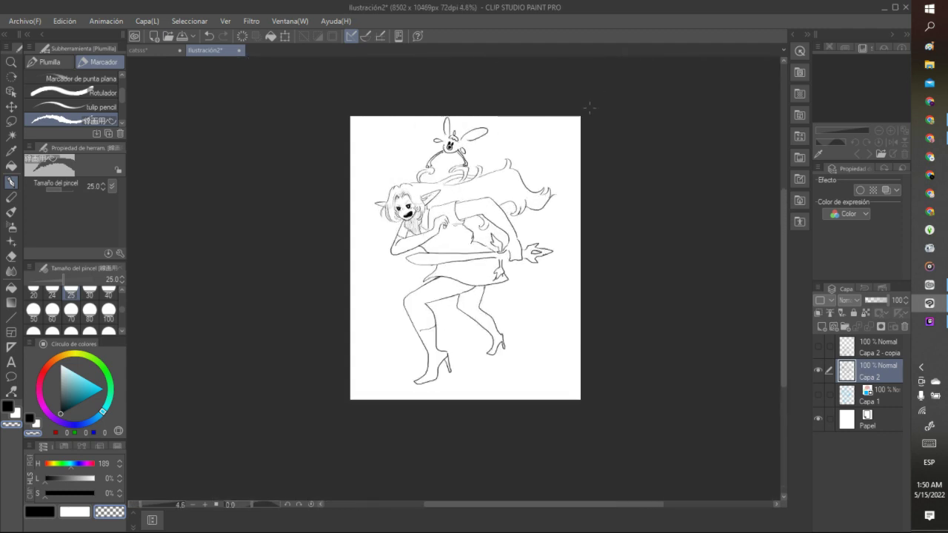
pyautogui.scroll(1, 427, 88)
pyautogui.scroll(-2, 427, 89)
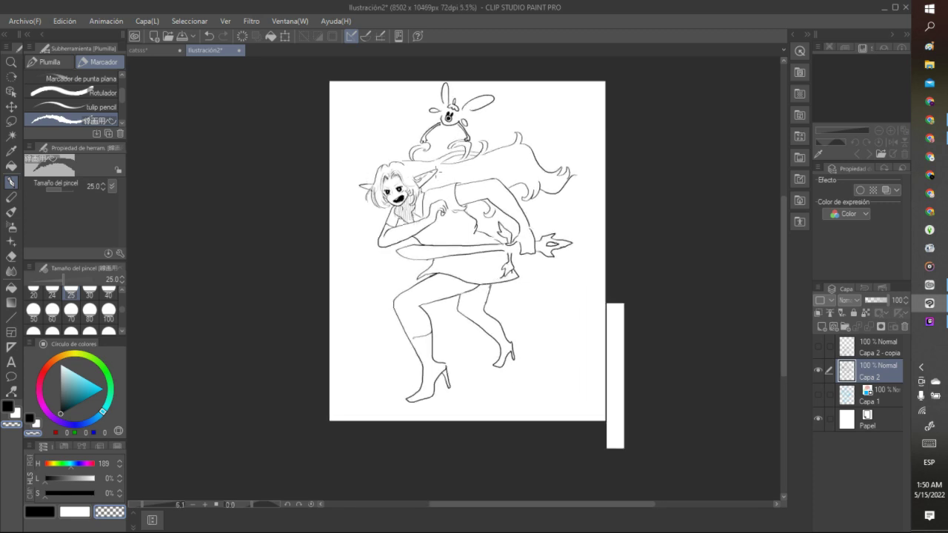
pyautogui.scroll(5, 427, 89)
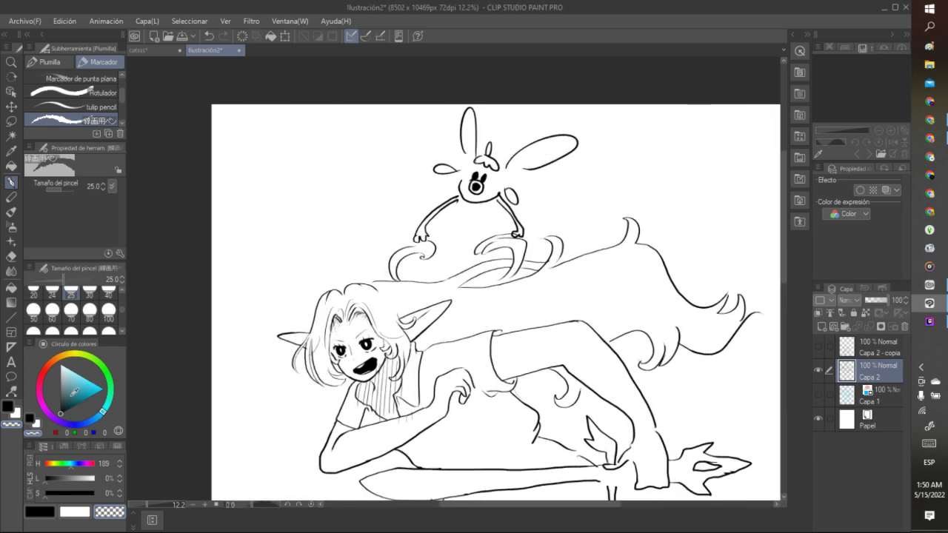
pyautogui.press('c')
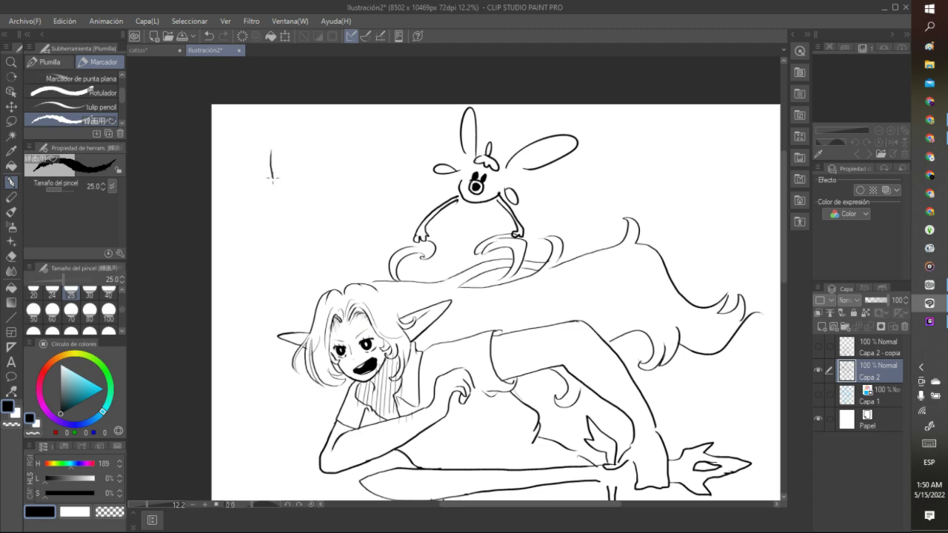
# Step: Try inking a side-profile face outline with a back-of-head curve in the empty area beside the fairy
pyautogui.moveTo(272, 179)
pyautogui.mouseDown()
pyautogui.moveTo(262, 192)
pyautogui.moveTo(267, 226)
pyautogui.mouseUp()
pyautogui.click(210, 36)
pyautogui.moveTo(271, 160)
pyautogui.mouseDown()
pyautogui.moveTo(256, 209)
pyautogui.moveTo(261, 230)
pyautogui.moveTo(299, 244)
pyautogui.moveTo(347, 177)
pyautogui.mouseUp()
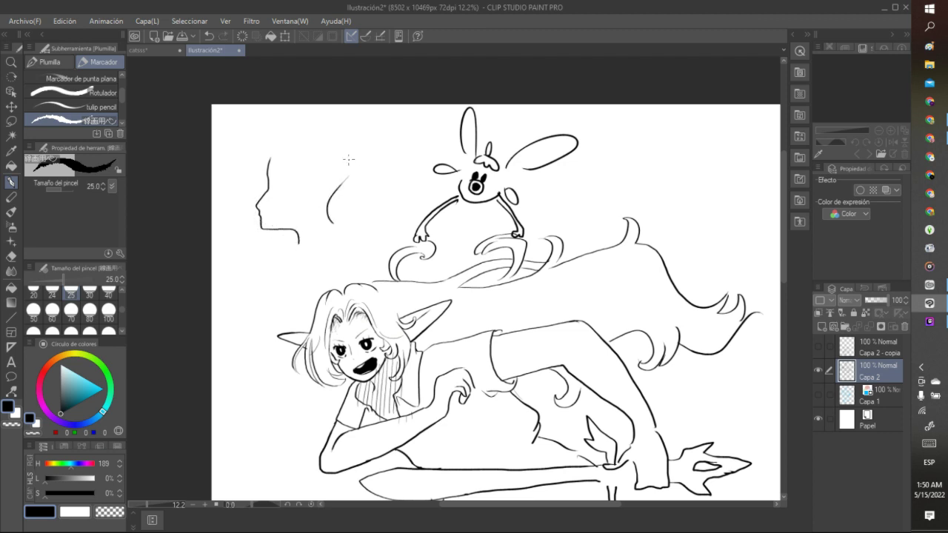
pyautogui.click(209, 36)
pyautogui.click(209, 37)
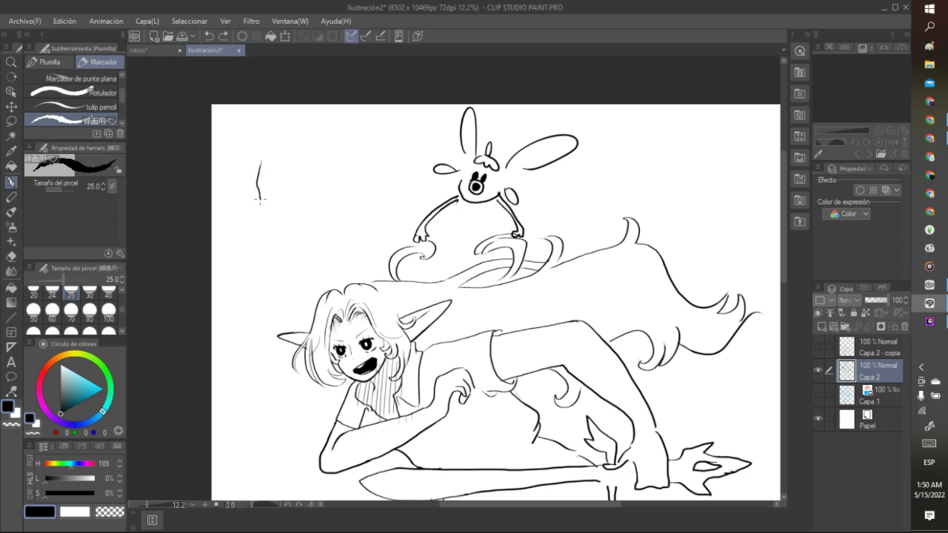
# Step: Try inking several alternative face profiles, including an angular one with a pointed nose and straight jaw
pyautogui.moveTo(260, 199)
pyautogui.mouseDown()
pyautogui.moveTo(245, 220)
pyautogui.moveTo(260, 270)
pyautogui.moveTo(311, 260)
pyautogui.mouseUp()
pyautogui.click(210, 36)
pyautogui.moveTo(265, 148); pyautogui.dragTo(246, 210)
pyautogui.click(209, 36)
pyautogui.moveTo(268, 131)
pyautogui.mouseDown()
pyautogui.moveTo(234, 210)
pyautogui.moveTo(244, 220)
pyautogui.moveTo(243, 251)
pyautogui.moveTo(320, 208)
pyautogui.mouseUp()
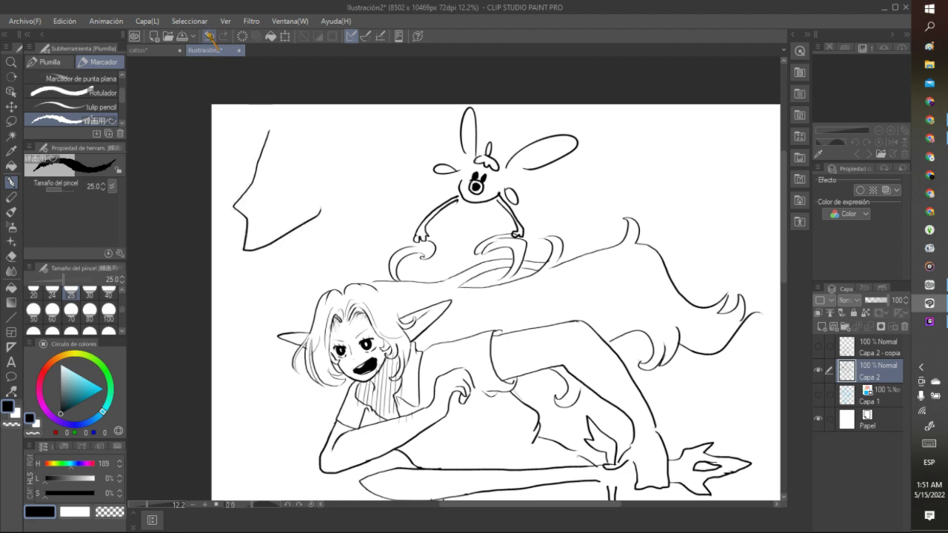
pyautogui.click(210, 37)
# Step: Ink a larger face profile from forehead to jaw beside the fairy and go over the forehead with heavier strokes
pyautogui.moveTo(270, 148)
pyautogui.mouseDown()
pyautogui.moveTo(272, 191)
pyautogui.moveTo(254, 216)
pyautogui.moveTo(264, 259)
pyautogui.moveTo(303, 270)
pyautogui.mouseUp()
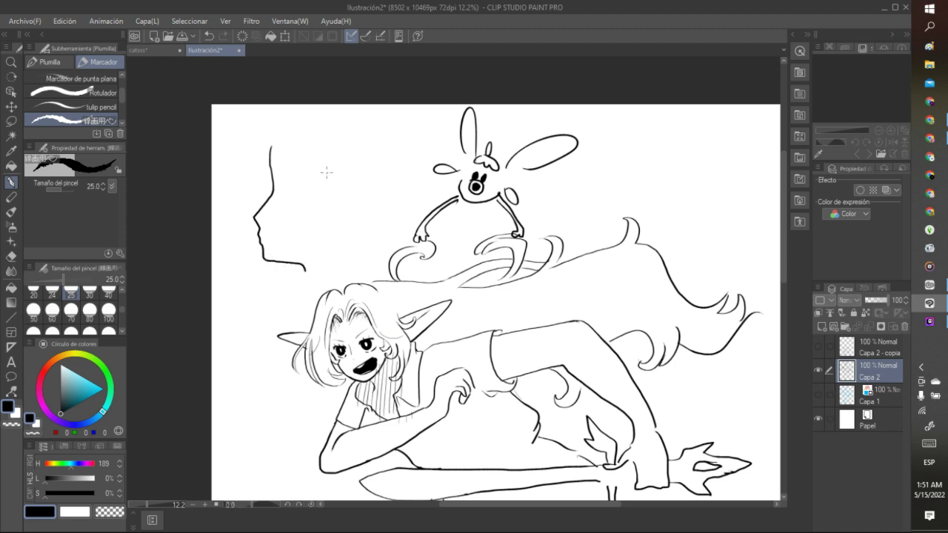
pyautogui.moveTo(274, 192)
pyautogui.mouseDown()
pyautogui.moveTo(272, 176)
pyautogui.moveTo(295, 145)
pyautogui.moveTo(320, 138)
pyautogui.mouseUp()
pyautogui.click(210, 36)
pyautogui.moveTo(272, 178)
pyautogui.mouseDown()
pyautogui.moveTo(271, 158)
pyautogui.moveTo(296, 132)
pyautogui.moveTo(260, 206)
pyautogui.mouseUp()
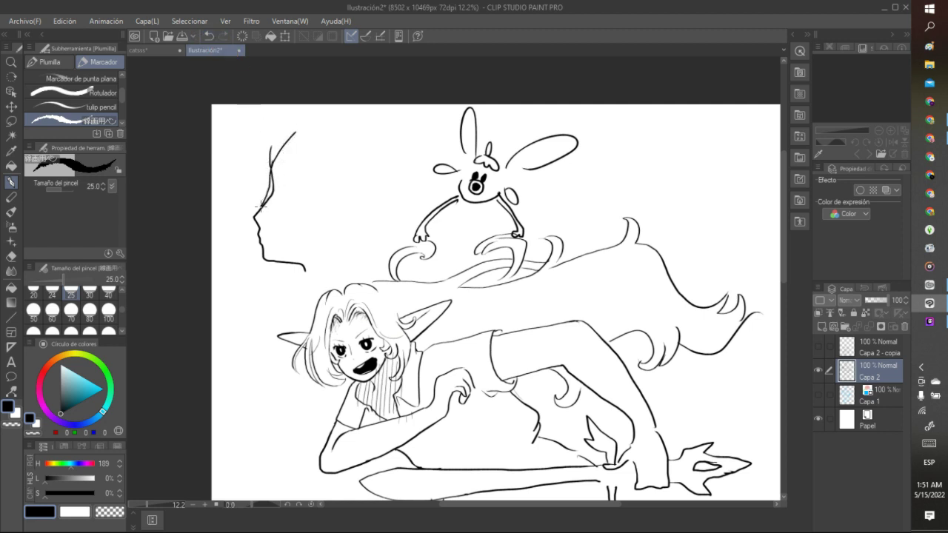
pyautogui.click(209, 35)
pyautogui.click(223, 35)
pyautogui.moveTo(257, 209)
pyautogui.mouseDown()
pyautogui.moveTo(270, 194)
pyautogui.moveTo(269, 159)
pyautogui.moveTo(287, 135)
pyautogui.mouseUp()
pyautogui.moveTo(270, 169)
pyautogui.mouseDown()
pyautogui.moveTo(285, 140)
pyautogui.moveTo(270, 181)
pyautogui.moveTo(286, 142)
pyautogui.mouseUp()
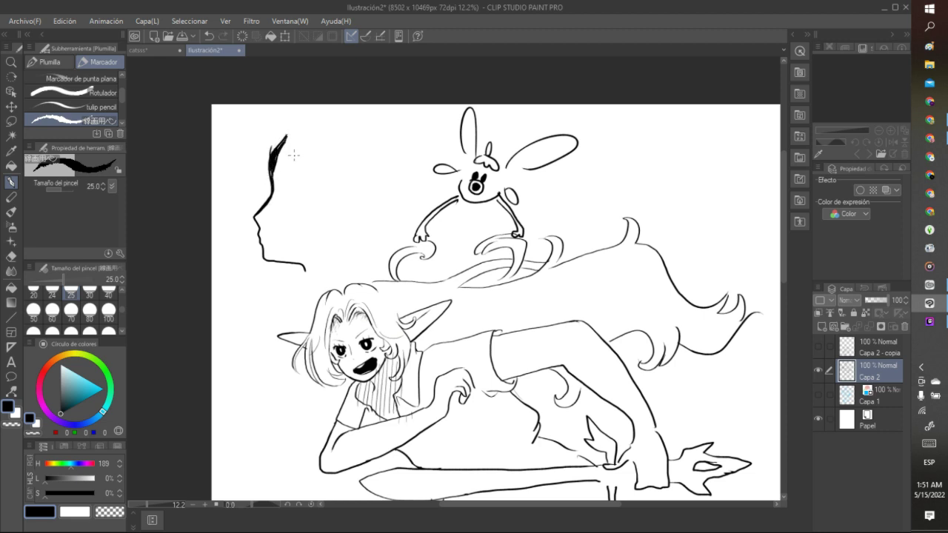
# Step: Lasso and delete the heavy forehead strokes, and redraw the forehead as a thinner line
pyautogui.press('m')
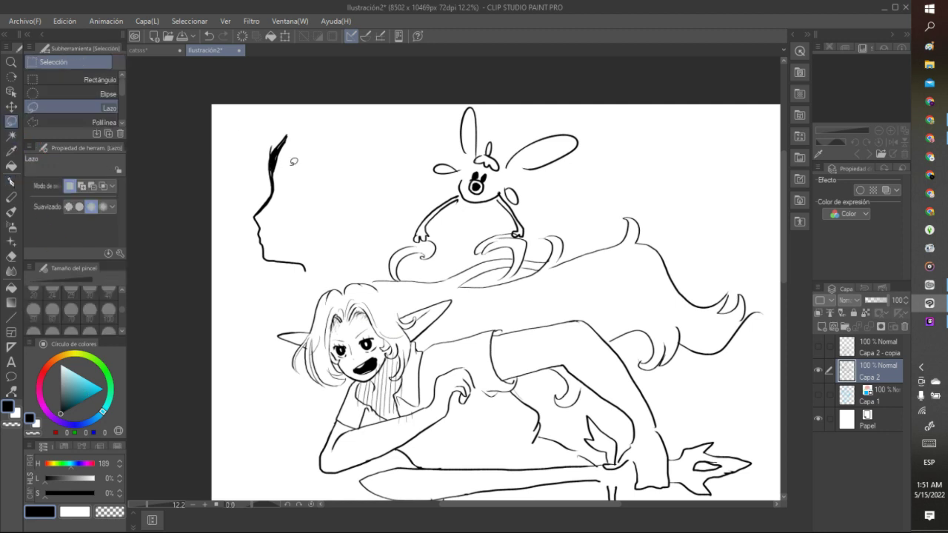
pyautogui.moveTo(267, 198)
pyautogui.mouseDown()
pyautogui.moveTo(287, 135)
pyautogui.moveTo(267, 200)
pyautogui.mouseUp()
pyautogui.press('Delete')
pyautogui.hotkey('ctrl', 'd')
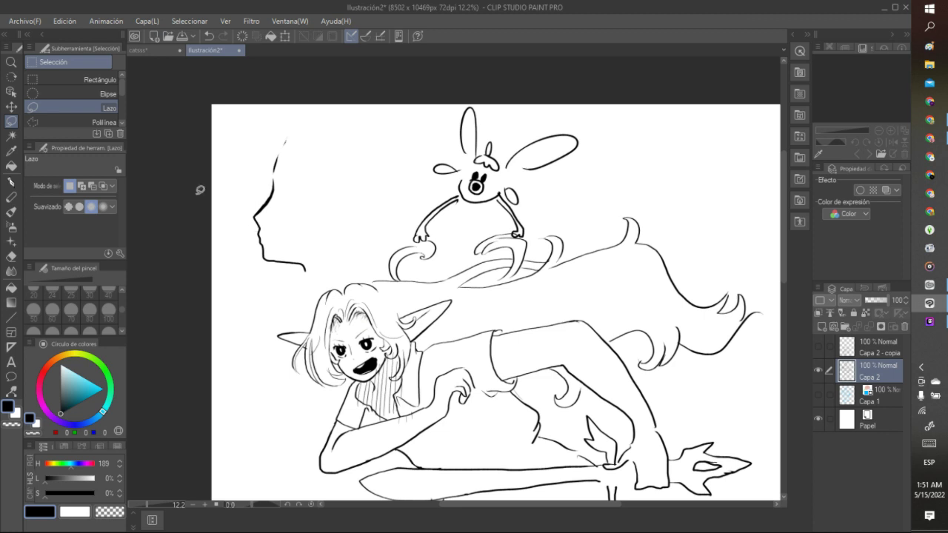
pyautogui.press('p')
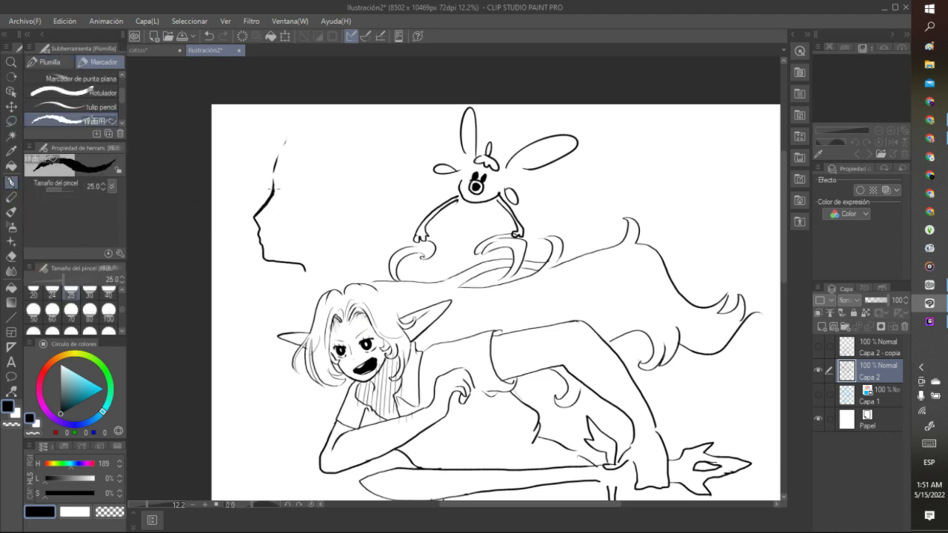
pyautogui.moveTo(273, 171); pyautogui.dragTo(299, 134)
# Step: Ink the eye, eyebrow, grinning mouth and front hair strands on the side-profile head
pyautogui.moveTo(284, 201)
pyautogui.mouseDown()
pyautogui.moveTo(296, 207)
pyautogui.moveTo(307, 179)
pyautogui.mouseUp()
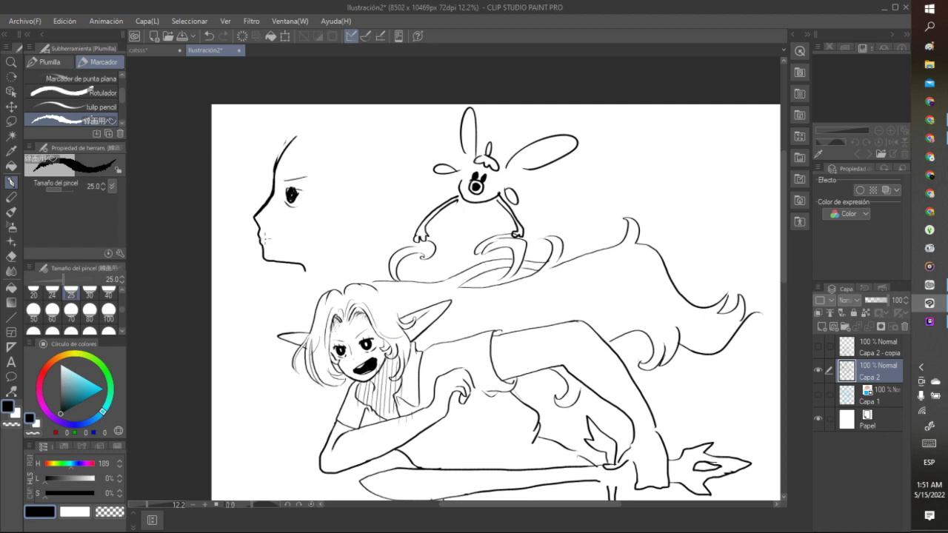
pyautogui.moveTo(264, 239)
pyautogui.mouseDown()
pyautogui.moveTo(295, 228)
pyautogui.moveTo(292, 244)
pyautogui.mouseUp()
pyautogui.moveTo(296, 245); pyautogui.dragTo(275, 251)
pyautogui.moveTo(275, 157)
pyautogui.mouseDown()
pyautogui.moveTo(311, 140)
pyautogui.moveTo(307, 234)
pyautogui.mouseUp()
pyautogui.moveTo(309, 201)
pyautogui.mouseDown()
pyautogui.moveTo(314, 234)
pyautogui.moveTo(324, 228)
pyautogui.mouseUp()
pyautogui.moveTo(319, 210); pyautogui.dragTo(326, 245)
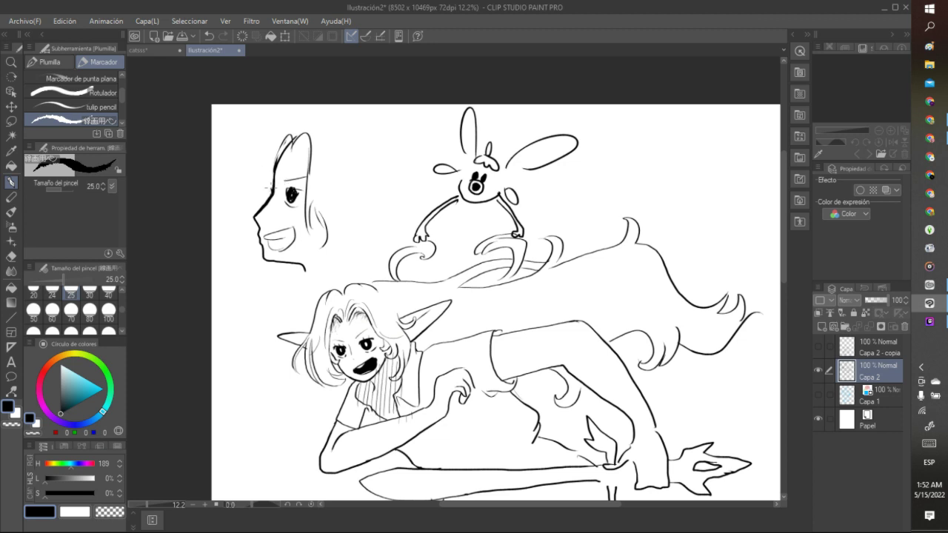
pyautogui.moveTo(275, 167); pyautogui.dragTo(264, 201)
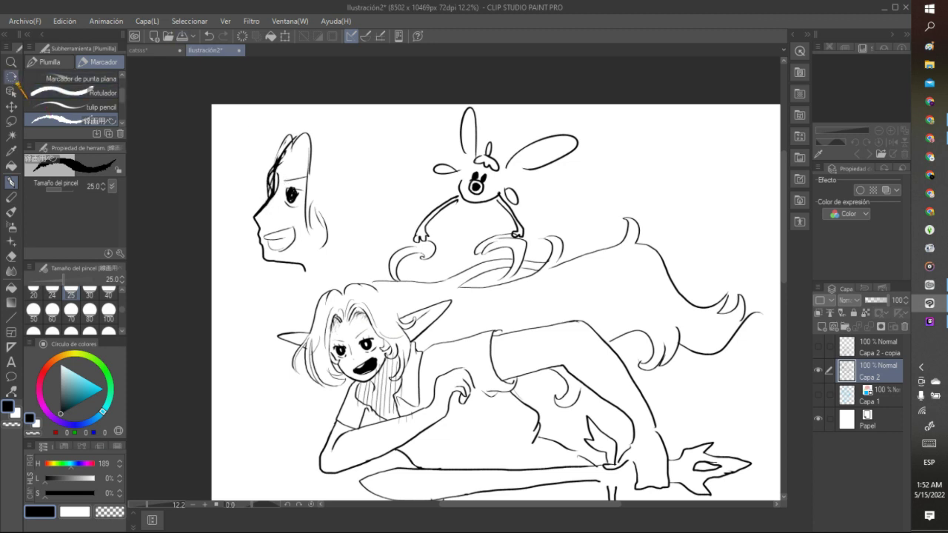
# Step: Lasso the whole side-profile head sketch and delete it
pyautogui.click(11, 121)
pyautogui.moveTo(261, 119)
pyautogui.mouseDown()
pyautogui.moveTo(241, 232)
pyautogui.moveTo(247, 278)
pyautogui.moveTo(299, 276)
pyautogui.moveTo(343, 253)
pyautogui.moveTo(340, 92)
pyautogui.mouseUp()
pyautogui.hotkey('ctrl', 'd')
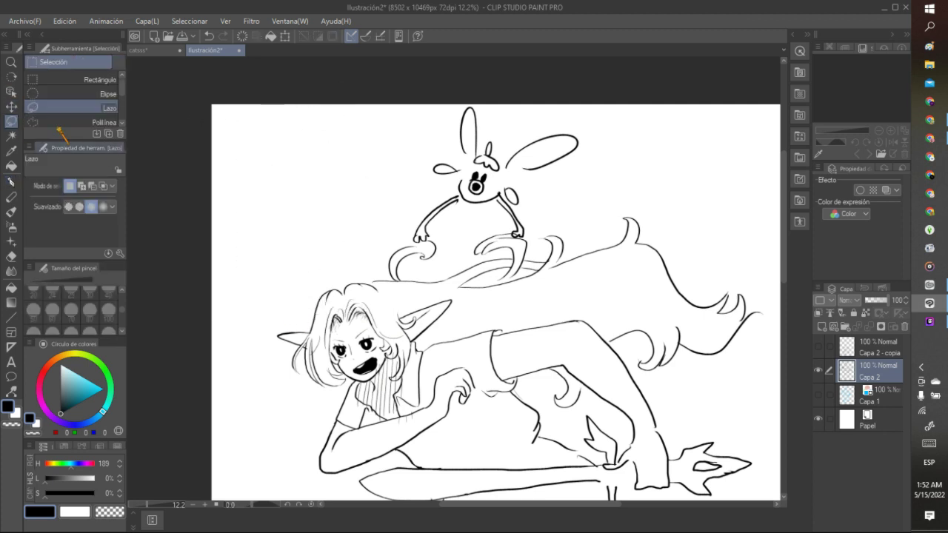
# Step: Try two fresh face profiles with a small nose and a rounded jaw in the cleared area
pyautogui.press('p')
pyautogui.moveTo(264, 157)
pyautogui.mouseDown()
pyautogui.moveTo(270, 200)
pyautogui.moveTo(261, 222)
pyautogui.moveTo(294, 236)
pyautogui.mouseUp()
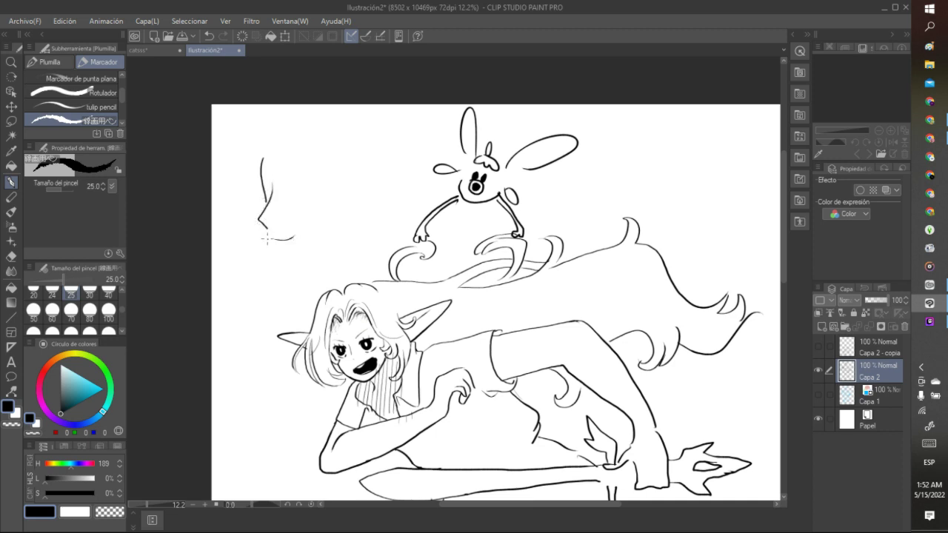
pyautogui.click(210, 37)
pyautogui.click(210, 36)
pyautogui.moveTo(266, 194)
pyautogui.mouseDown()
pyautogui.moveTo(254, 212)
pyautogui.moveTo(274, 239)
pyautogui.moveTo(322, 225)
pyautogui.mouseUp()
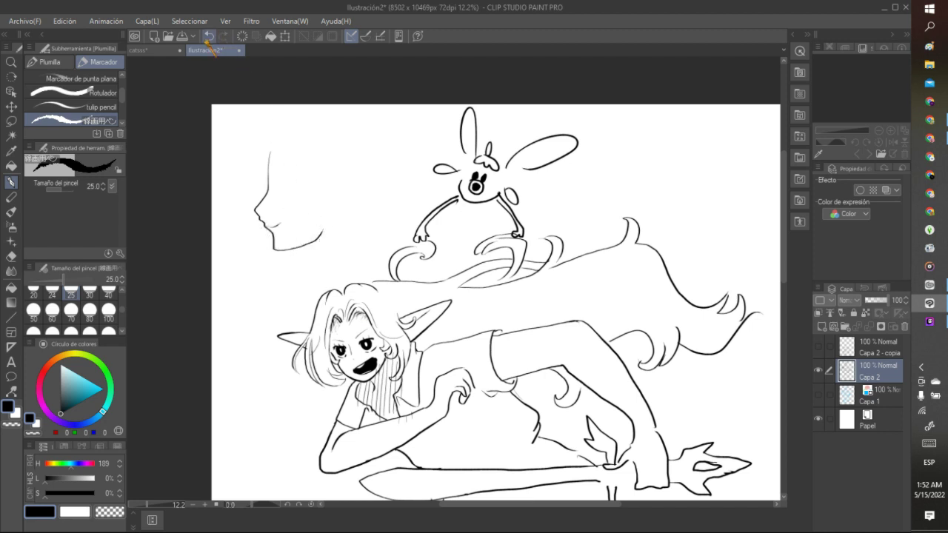
pyautogui.click(209, 36)
pyautogui.click(223, 36)
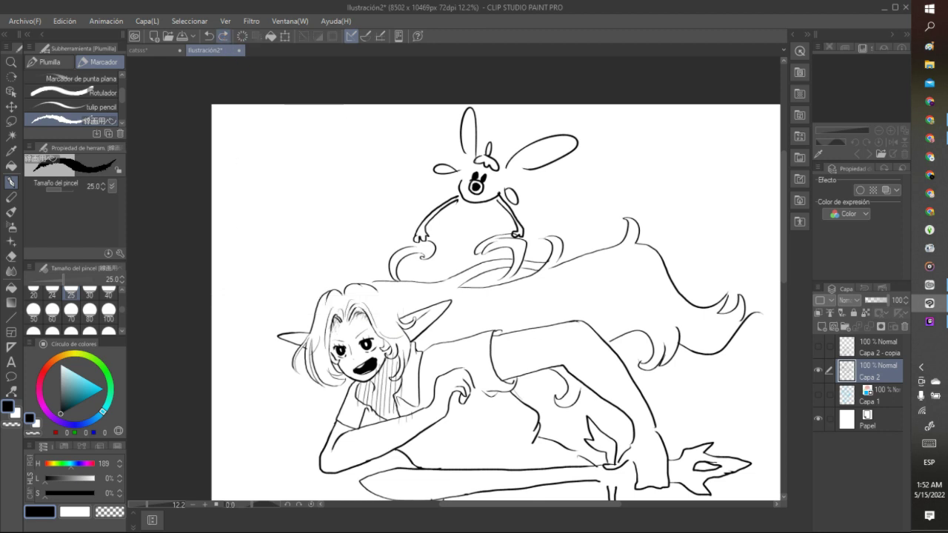
# Step: Try a face profile with a heavy flat jawline and the beginning of an eye
pyautogui.moveTo(263, 155)
pyautogui.mouseDown()
pyautogui.moveTo(252, 220)
pyautogui.moveTo(272, 238)
pyautogui.moveTo(293, 234)
pyautogui.moveTo(298, 250)
pyautogui.moveTo(259, 230)
pyautogui.moveTo(262, 245)
pyautogui.mouseUp()
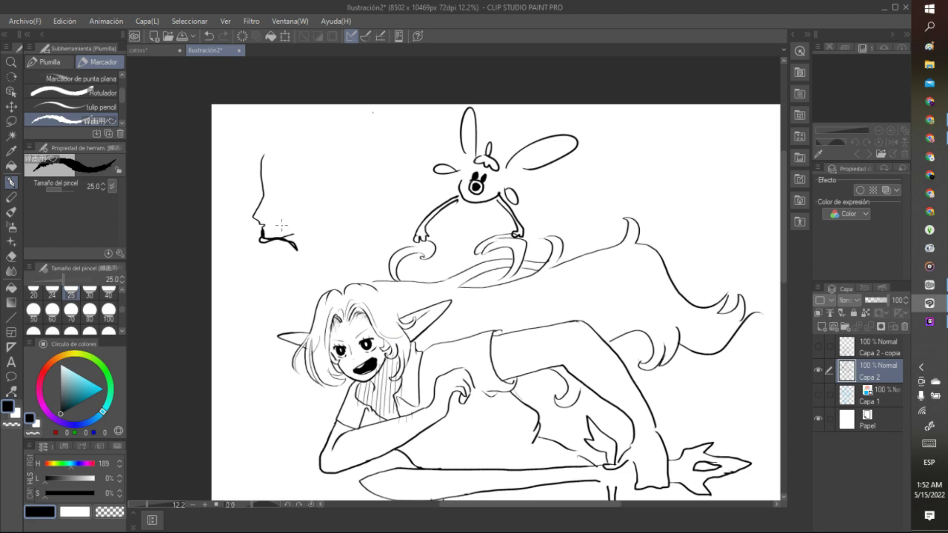
pyautogui.moveTo(272, 194)
pyautogui.mouseDown()
pyautogui.moveTo(293, 192)
pyautogui.moveTo(283, 199)
pyautogui.mouseUp()
pyautogui.click(209, 36)
pyautogui.click(210, 36)
pyautogui.click(210, 36)
# Step: Ink a smaller face profile with forehead, nose, lips and jaw beside the fairy, and undo its front neck line
pyautogui.moveTo(268, 149)
pyautogui.mouseDown()
pyautogui.moveTo(250, 210)
pyautogui.moveTo(253, 220)
pyautogui.moveTo(285, 219)
pyautogui.moveTo(263, 222)
pyautogui.moveTo(287, 223)
pyautogui.moveTo(268, 247)
pyautogui.mouseUp()
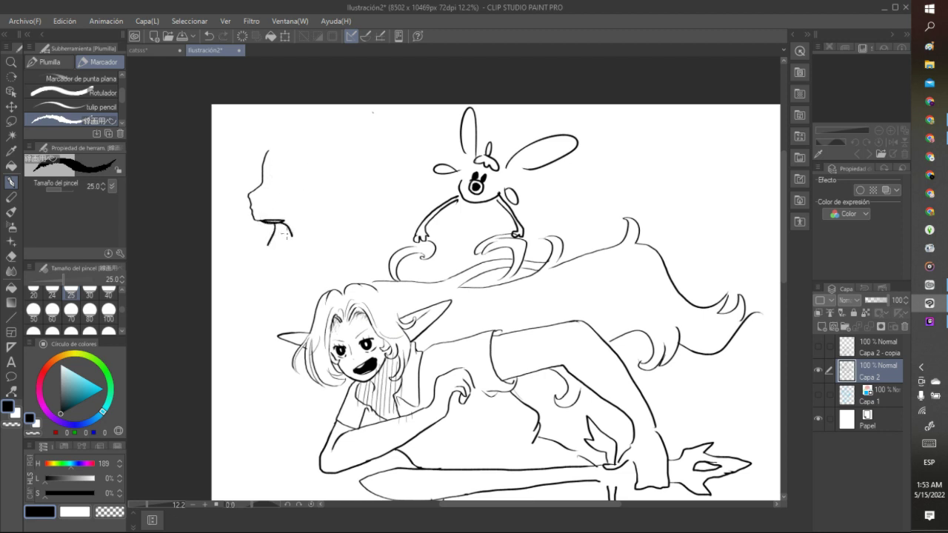
pyautogui.click(225, 21)
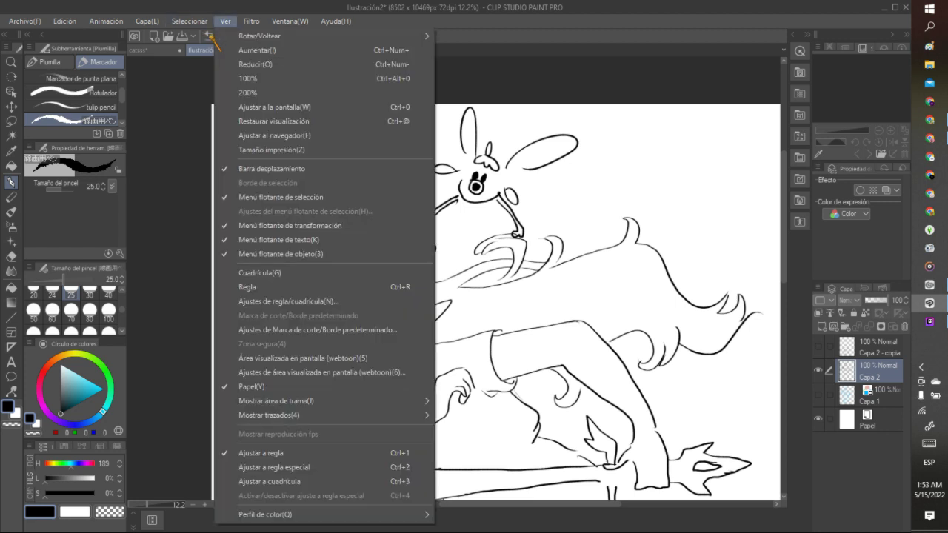
pyautogui.click(213, 44)
pyautogui.click(209, 36)
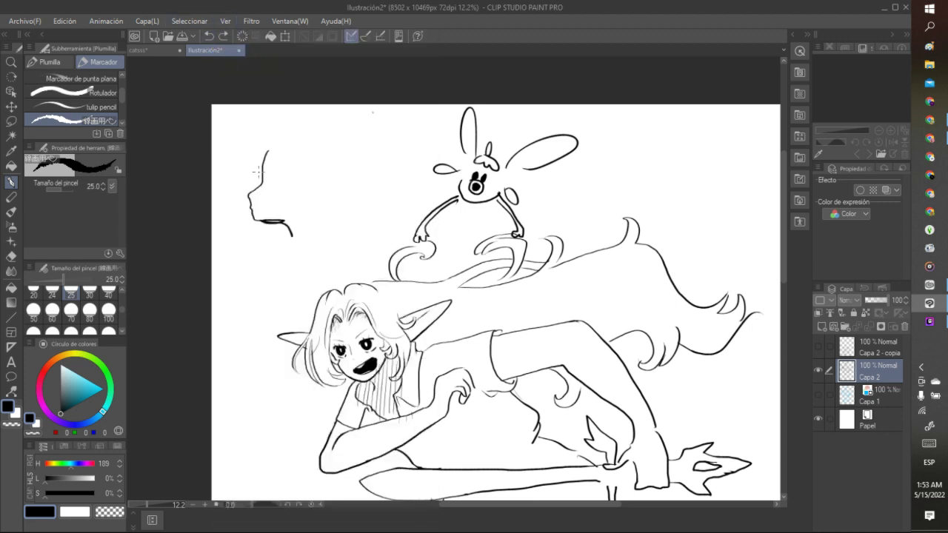
# Step: Ink a long pointed ear, parted fringe strands and a narrowed eye on the profile head
pyautogui.moveTo(305, 172)
pyautogui.mouseDown()
pyautogui.moveTo(343, 181)
pyautogui.moveTo(301, 194)
pyautogui.mouseUp()
pyautogui.moveTo(268, 150)
pyautogui.mouseDown()
pyautogui.moveTo(260, 155)
pyautogui.moveTo(273, 145)
pyautogui.moveTo(284, 159)
pyautogui.moveTo(301, 207)
pyautogui.mouseUp()
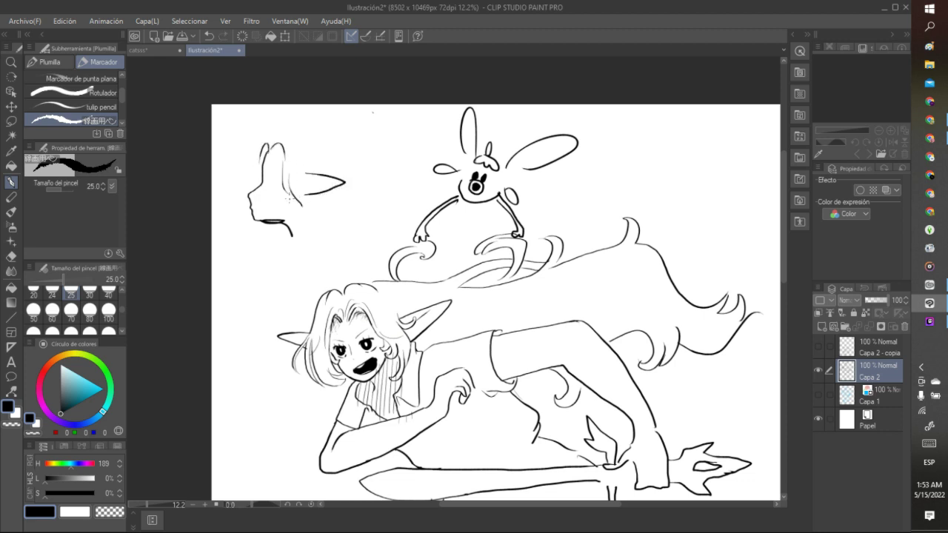
pyautogui.moveTo(269, 179); pyautogui.dragTo(282, 191)
pyautogui.moveTo(259, 168); pyautogui.dragTo(263, 157)
pyautogui.click(210, 36)
pyautogui.moveTo(305, 194)
pyautogui.mouseDown()
pyautogui.moveTo(319, 181)
pyautogui.moveTo(304, 197)
pyautogui.mouseUp()
# Step: Lasso the thick jawline under the profile face and delete it
pyautogui.click(11, 121)
pyautogui.moveTo(260, 216)
pyautogui.mouseDown()
pyautogui.moveTo(317, 224)
pyautogui.moveTo(259, 247)
pyautogui.mouseUp()
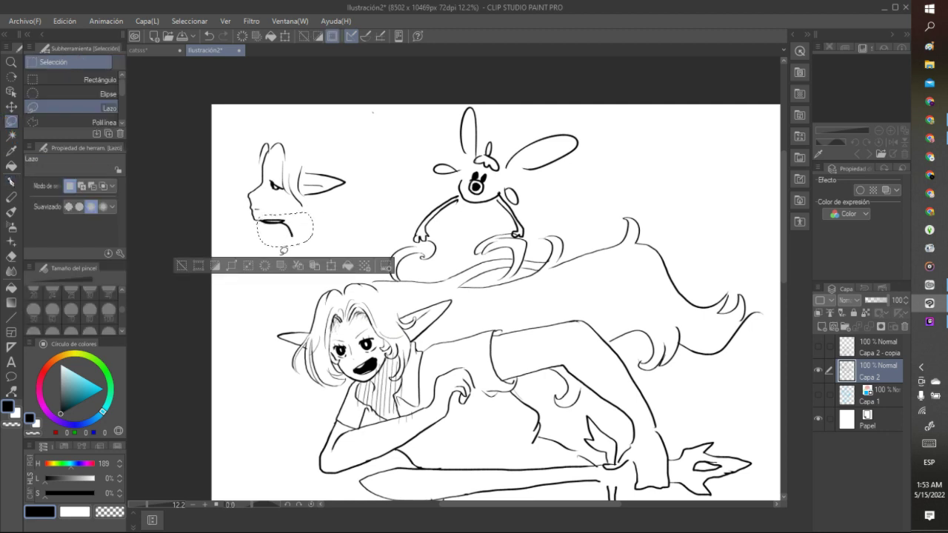
pyautogui.press('Delete')
pyautogui.hotkey('ctrl', 'd')
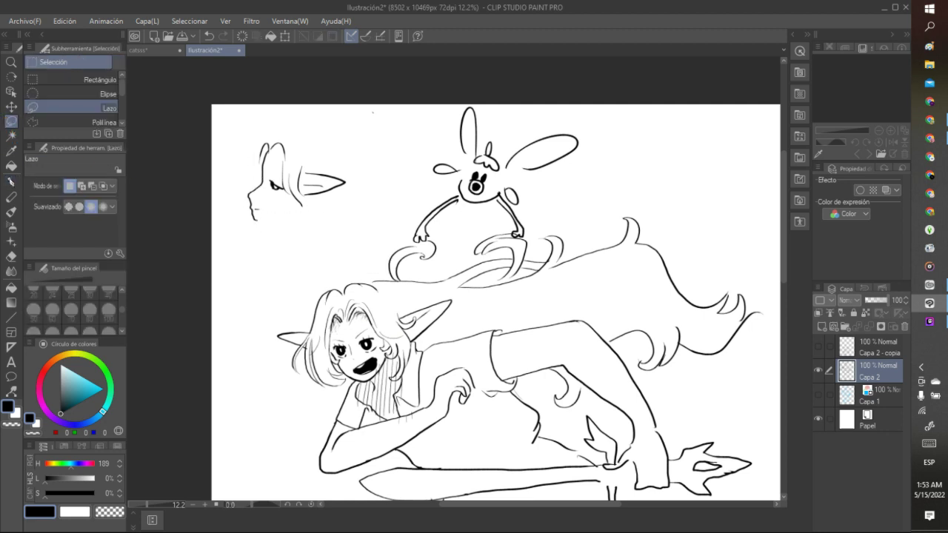
# Step: Redraw the profile's jawline in thin ink from the chin up to the hair below the ear
pyautogui.click(11, 182)
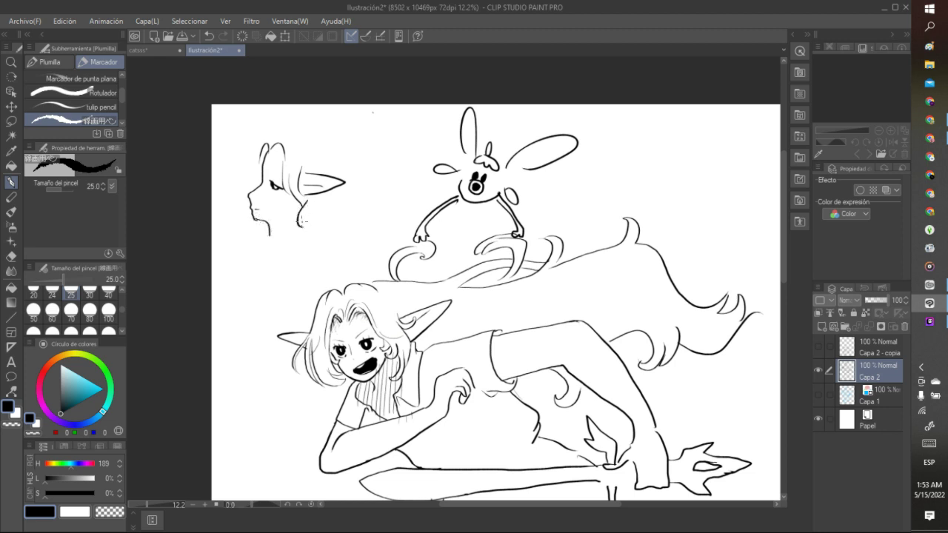
pyautogui.click(209, 35)
pyautogui.hotkey('ctrl', 'z')
pyautogui.moveTo(257, 220); pyautogui.dragTo(294, 209)
# Step: Ink short front and back neck lines below the profile head, redoing the first attempt
pyautogui.moveTo(321, 205)
pyautogui.mouseDown()
pyautogui.moveTo(323, 226)
pyautogui.moveTo(282, 242)
pyautogui.mouseUp()
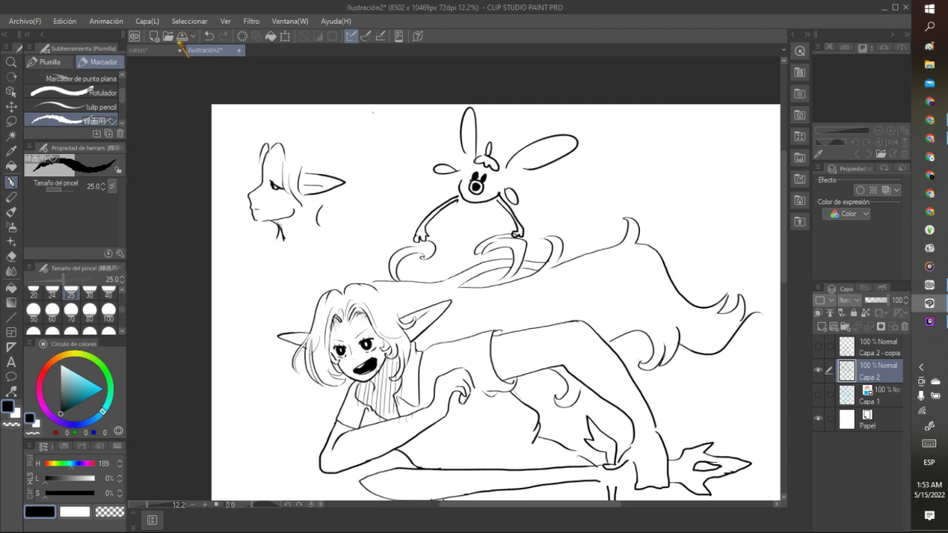
pyautogui.click(210, 35)
pyautogui.click(210, 35)
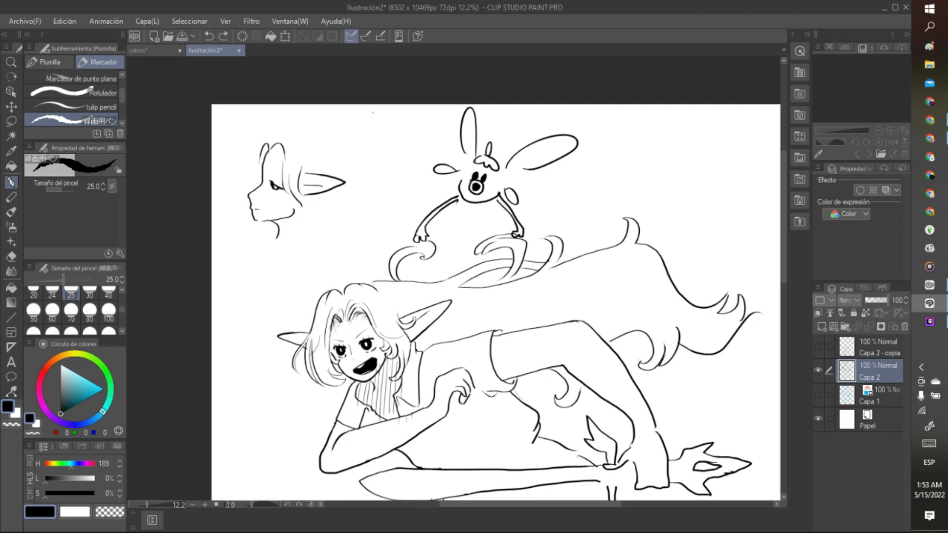
pyautogui.click(209, 35)
pyautogui.moveTo(279, 220); pyautogui.dragTo(286, 234)
pyautogui.moveTo(319, 207); pyautogui.dragTo(322, 224)
# Step: Try reshaping the front of the profile's mouth and chin with extra ink strokes
pyautogui.moveTo(264, 204)
pyautogui.mouseDown()
pyautogui.moveTo(257, 220)
pyautogui.moveTo(258, 202)
pyautogui.moveTo(277, 219)
pyautogui.mouseUp()
pyautogui.click(210, 37)
pyautogui.moveTo(258, 217); pyautogui.dragTo(276, 221)
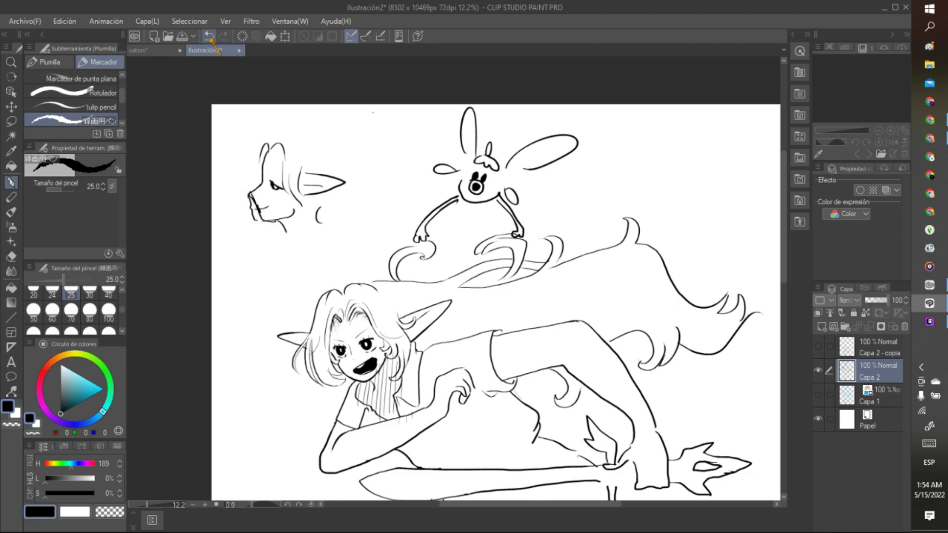
pyautogui.click(208, 36)
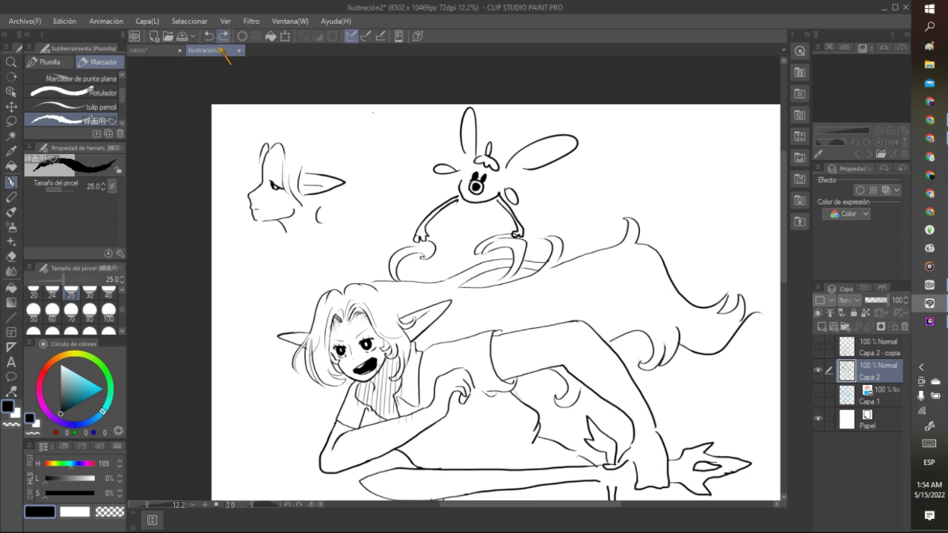
# Step: Lasso the front edge of the profile face and transform it, shifting the nose, lips and chin slightly inward
pyautogui.click(12, 121)
pyautogui.moveTo(259, 183)
pyautogui.mouseDown()
pyautogui.moveTo(242, 191)
pyautogui.moveTo(271, 185)
pyautogui.mouseUp()
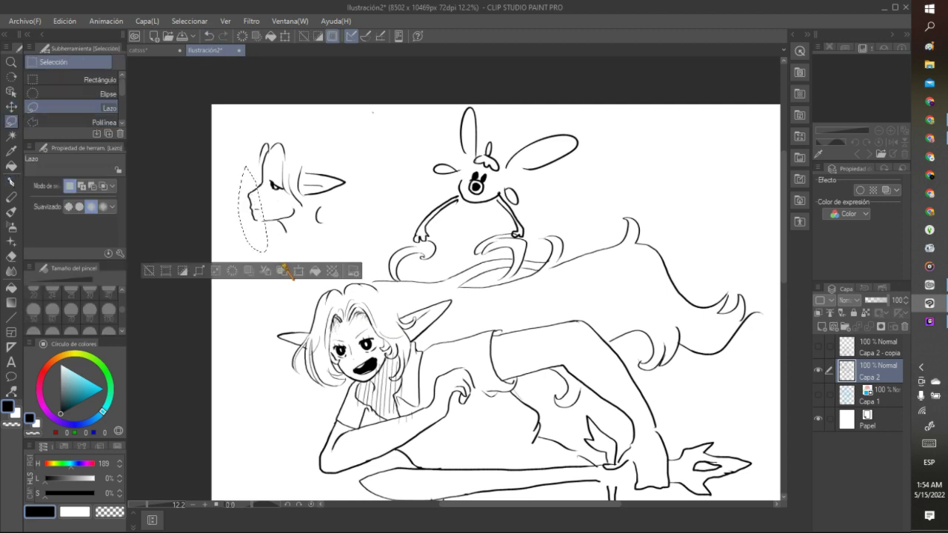
pyautogui.click(302, 271)
pyautogui.moveTo(261, 226); pyautogui.dragTo(260, 224)
pyautogui.click(239, 270)
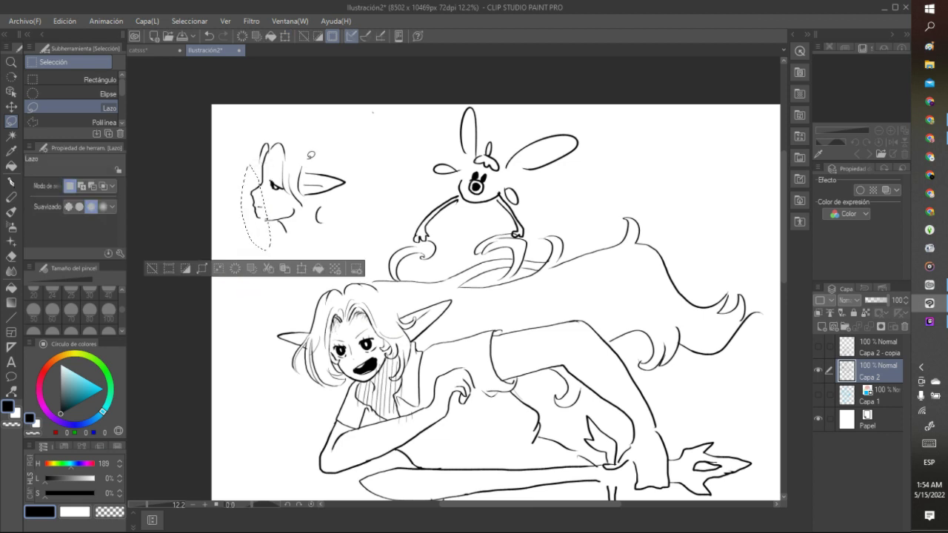
# Step: Clean up the profile's nose and mouth outline with pen and transparent ink, and close the chin front into the jawline
pyautogui.press('p')
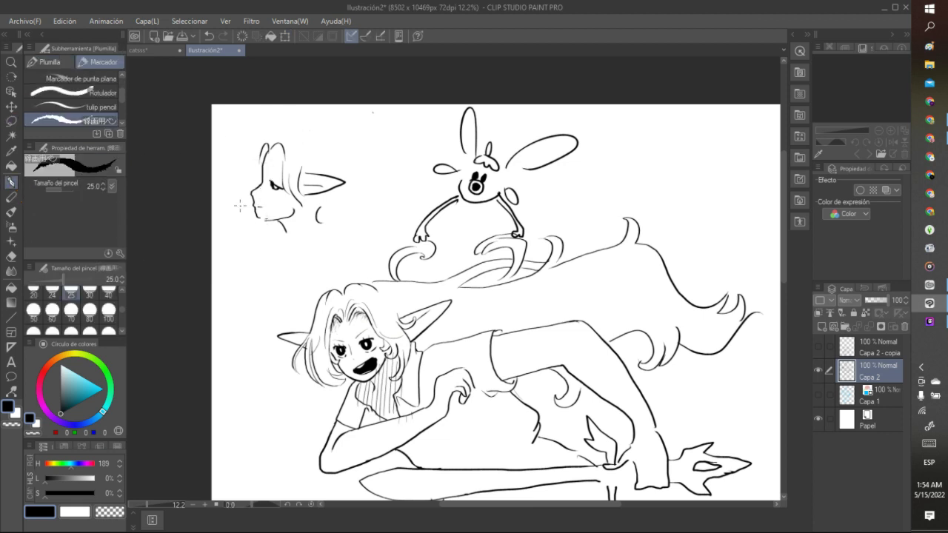
pyautogui.moveTo(257, 183); pyautogui.dragTo(249, 195)
pyautogui.scroll(4, 293, 153)
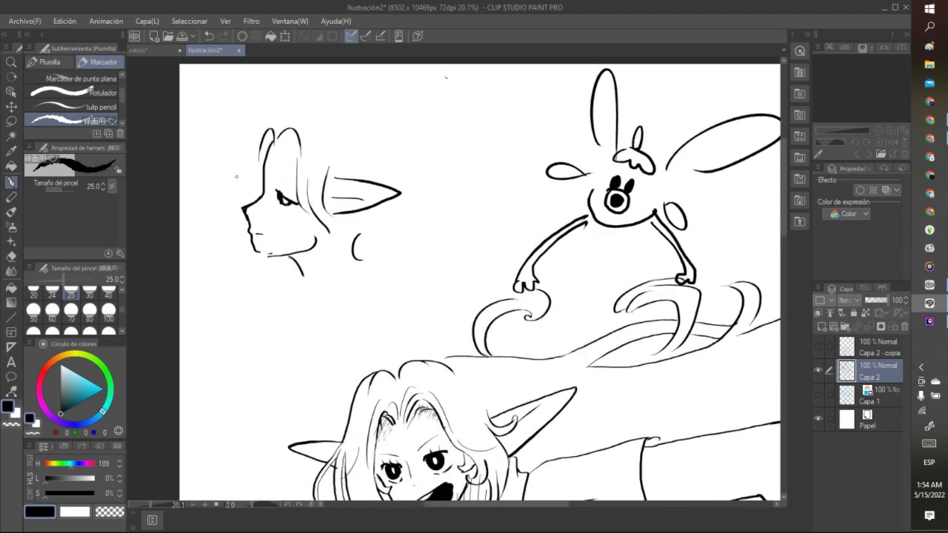
pyautogui.click(110, 510)
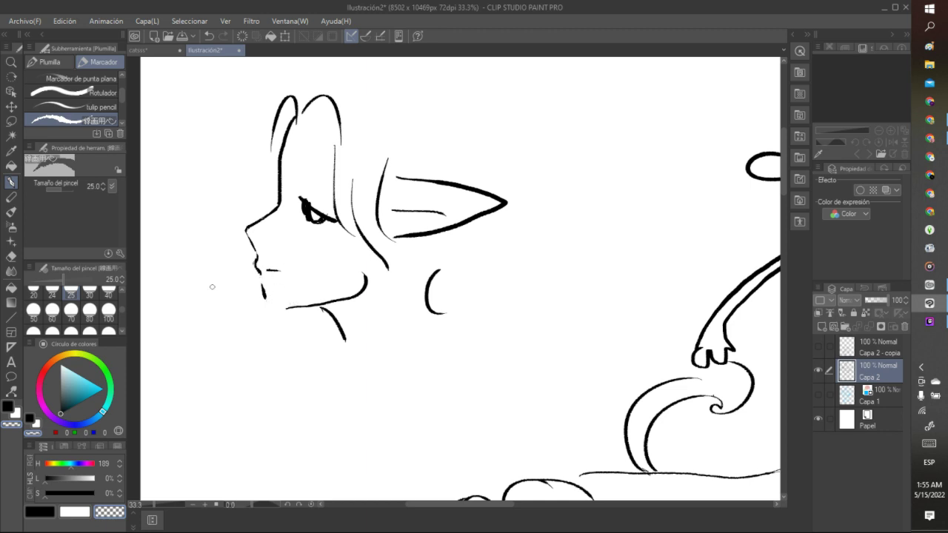
pyautogui.press('c')
pyautogui.moveTo(285, 306)
pyautogui.mouseDown()
pyautogui.moveTo(269, 308)
pyautogui.moveTo(262, 296)
pyautogui.moveTo(268, 308)
pyautogui.mouseUp()
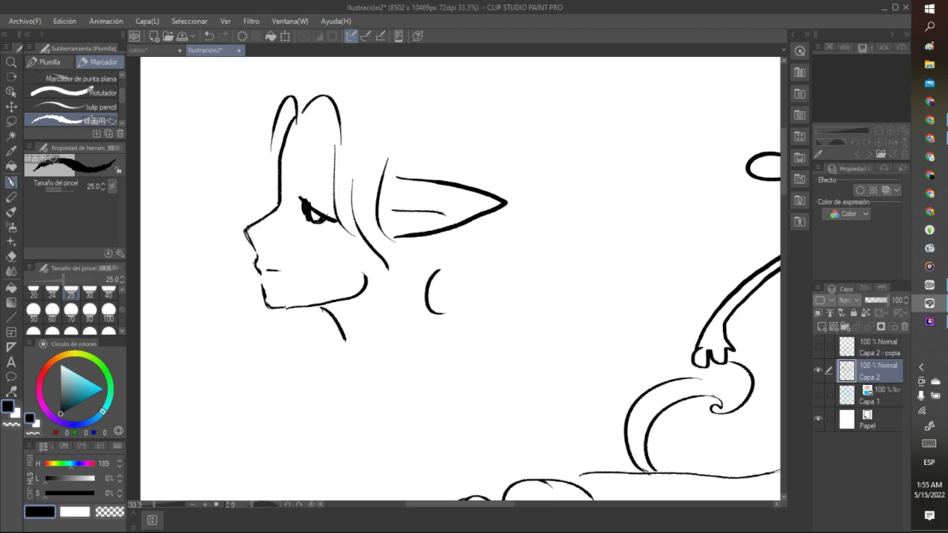
pyautogui.moveTo(245, 230); pyautogui.dragTo(275, 209)
# Step: Try reworking the profile's eye into a larger solid black shape with a lid line, and undo the strokes
pyautogui.moveTo(301, 198)
pyautogui.mouseDown()
pyautogui.moveTo(326, 203)
pyautogui.moveTo(315, 214)
pyautogui.moveTo(321, 208)
pyautogui.moveTo(306, 202)
pyautogui.moveTo(317, 220)
pyautogui.moveTo(308, 225)
pyautogui.moveTo(320, 198)
pyautogui.moveTo(331, 207)
pyautogui.mouseUp()
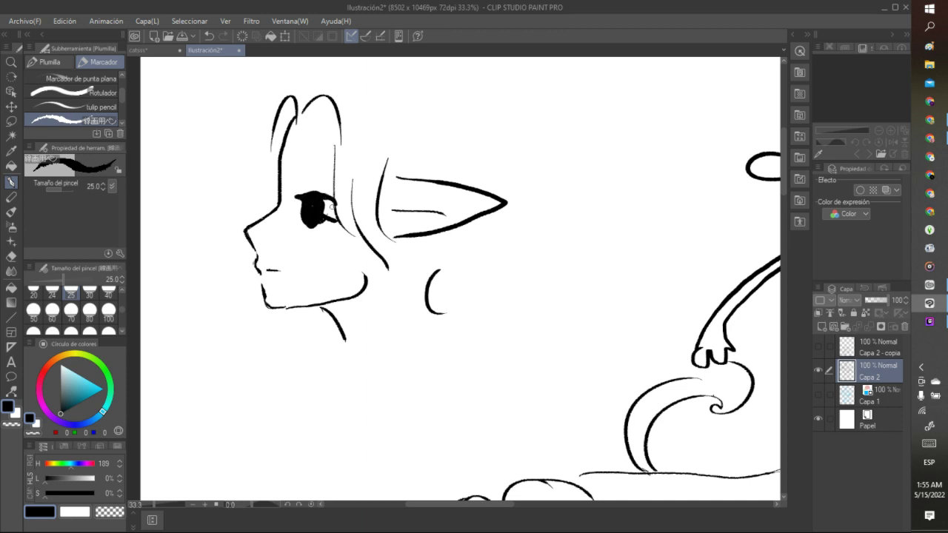
pyautogui.click(210, 36)
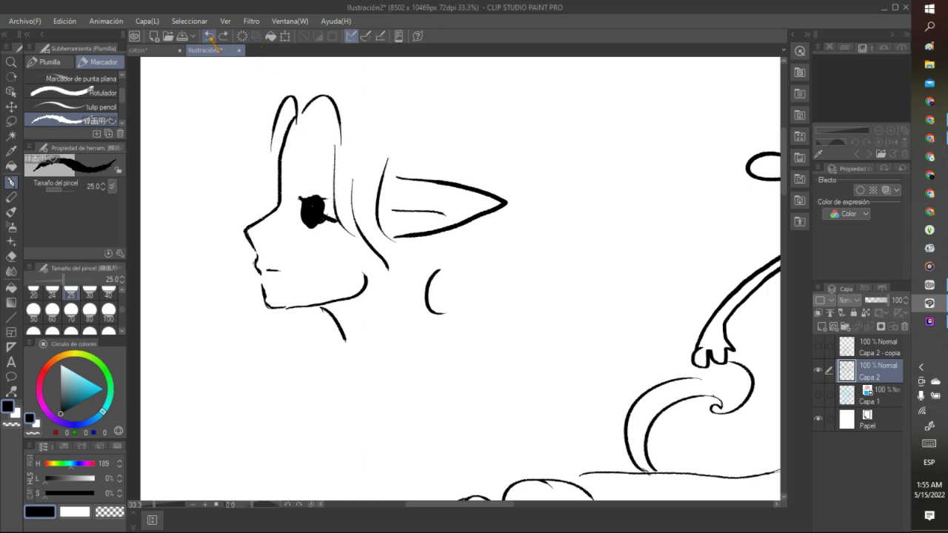
pyautogui.click(210, 37)
pyautogui.click(209, 36)
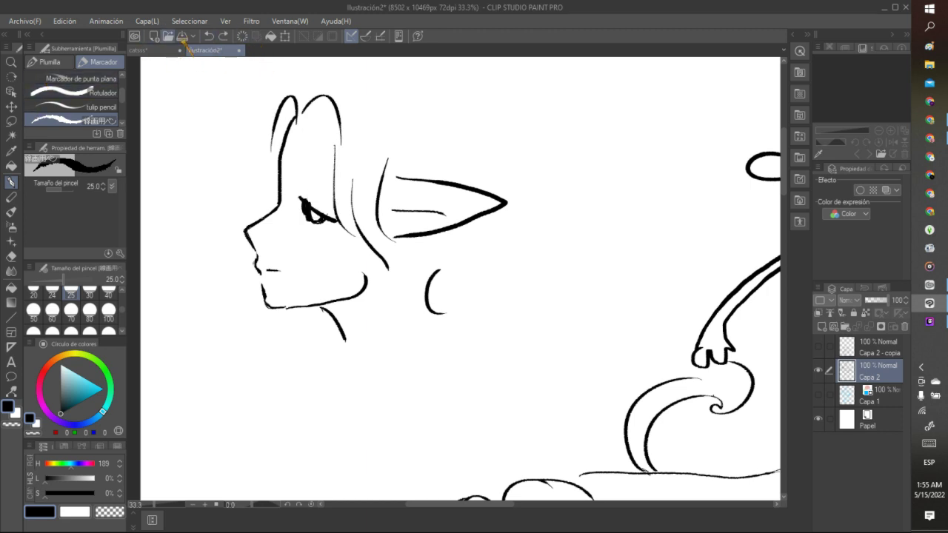
# Step: Lasso the profile's eye, delete it, and clear the selection before returning to the pen
pyautogui.moveTo(294, 181)
pyautogui.mouseDown()
pyautogui.moveTo(301, 231)
pyautogui.moveTo(337, 222)
pyautogui.moveTo(323, 179)
pyautogui.mouseUp()
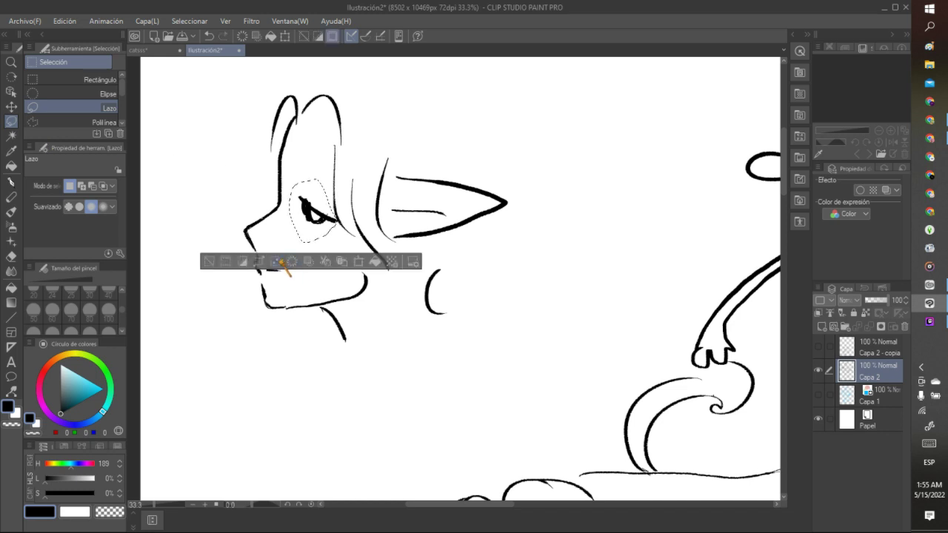
pyautogui.click(292, 261)
pyautogui.hotkey('ctrl', 'd')
pyautogui.click(12, 182)
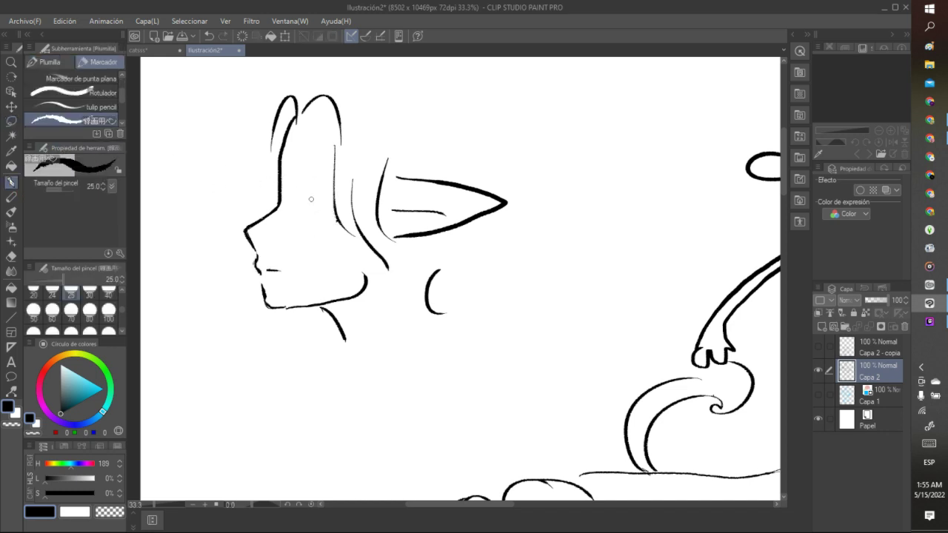
# Step: Try drawing a rounder eye with a dark pupil and a thin brow on the profile, and undo it
pyautogui.moveTo(298, 219)
pyautogui.mouseDown()
pyautogui.moveTo(316, 221)
pyautogui.moveTo(300, 197)
pyautogui.moveTo(304, 220)
pyautogui.moveTo(318, 216)
pyautogui.moveTo(310, 202)
pyautogui.moveTo(305, 220)
pyautogui.moveTo(319, 204)
pyautogui.moveTo(308, 216)
pyautogui.moveTo(311, 200)
pyautogui.moveTo(306, 213)
pyautogui.moveTo(298, 201)
pyautogui.moveTo(316, 199)
pyautogui.moveTo(327, 215)
pyautogui.moveTo(319, 226)
pyautogui.mouseUp()
pyautogui.moveTo(319, 194)
pyautogui.mouseDown()
pyautogui.moveTo(308, 197)
pyautogui.moveTo(319, 179)
pyautogui.mouseUp()
pyautogui.scroll(-1, 313, 178)
pyautogui.scroll(-4, 315, 177)
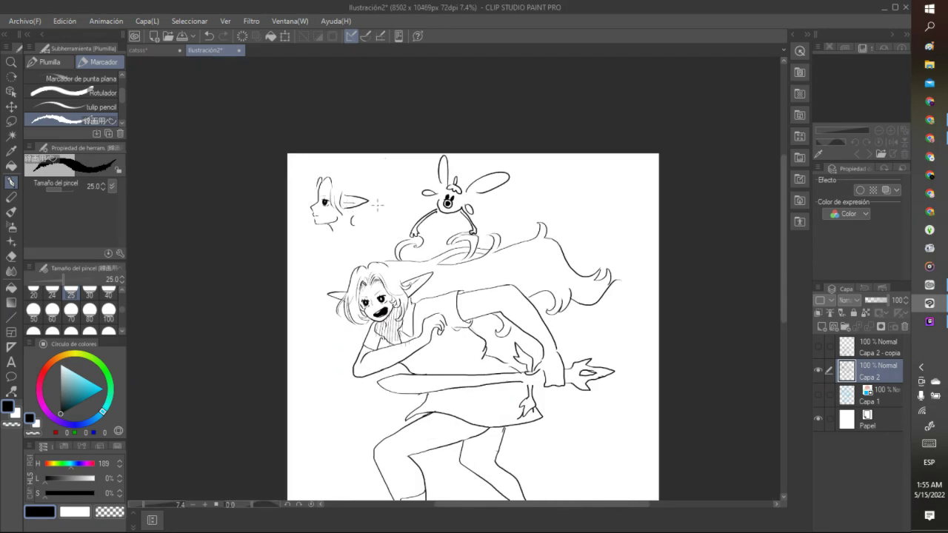
pyautogui.scroll(4, 377, 205)
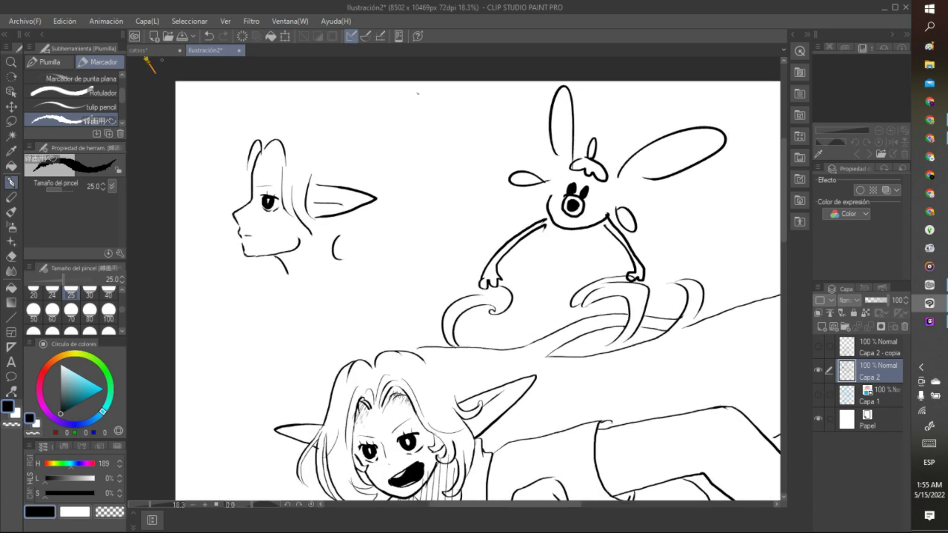
pyautogui.click(209, 36)
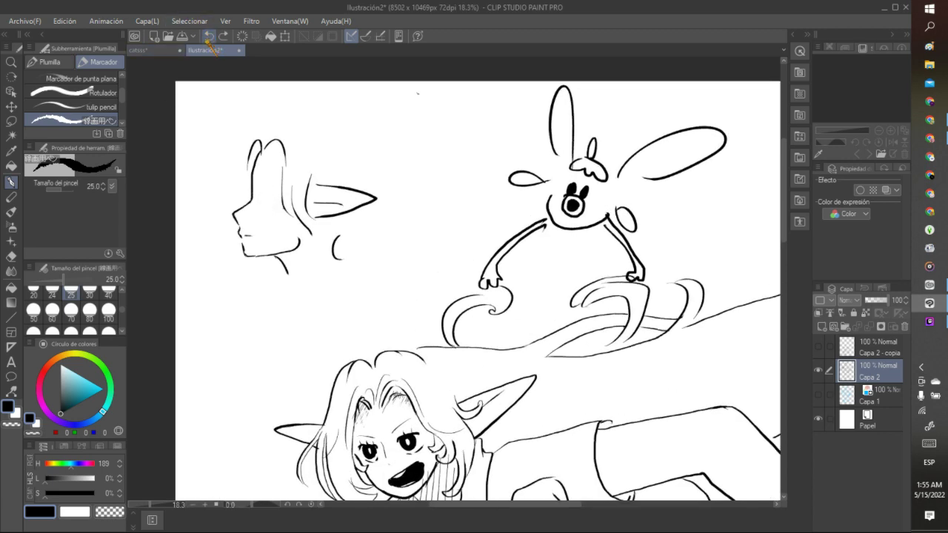
# Step: Redraw the profile's eye with an upper lid line, an oval iris and a dark pupil
pyautogui.moveTo(256, 194); pyautogui.dragTo(280, 195)
pyautogui.moveTo(259, 205); pyautogui.dragTo(278, 205)
pyautogui.click(209, 36)
pyautogui.scroll(4, 282, 185)
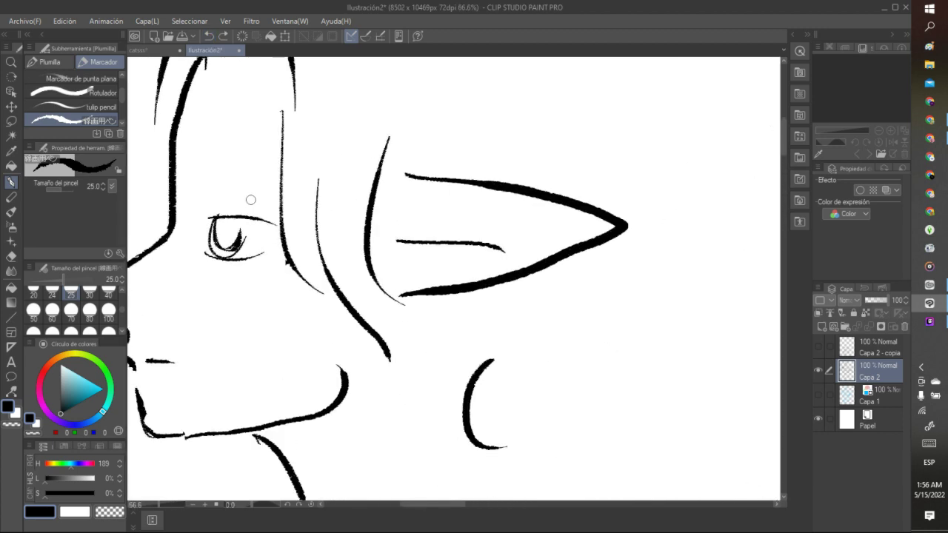
pyautogui.moveTo(199, 223)
pyautogui.mouseDown()
pyautogui.moveTo(258, 225)
pyautogui.moveTo(216, 237)
pyautogui.moveTo(224, 253)
pyautogui.moveTo(235, 245)
pyautogui.moveTo(235, 220)
pyautogui.moveTo(217, 225)
pyautogui.moveTo(225, 249)
pyautogui.moveTo(236, 241)
pyautogui.moveTo(231, 220)
pyautogui.moveTo(237, 237)
pyautogui.moveTo(233, 250)
pyautogui.moveTo(210, 256)
pyautogui.moveTo(242, 255)
pyautogui.mouseUp()
pyautogui.scroll(-10, 242, 254)
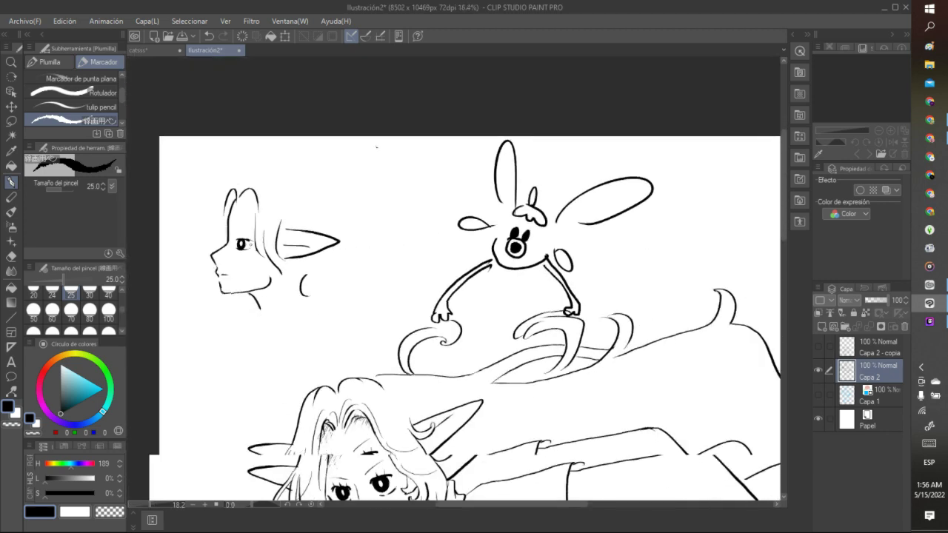
pyautogui.scroll(5, 265, 233)
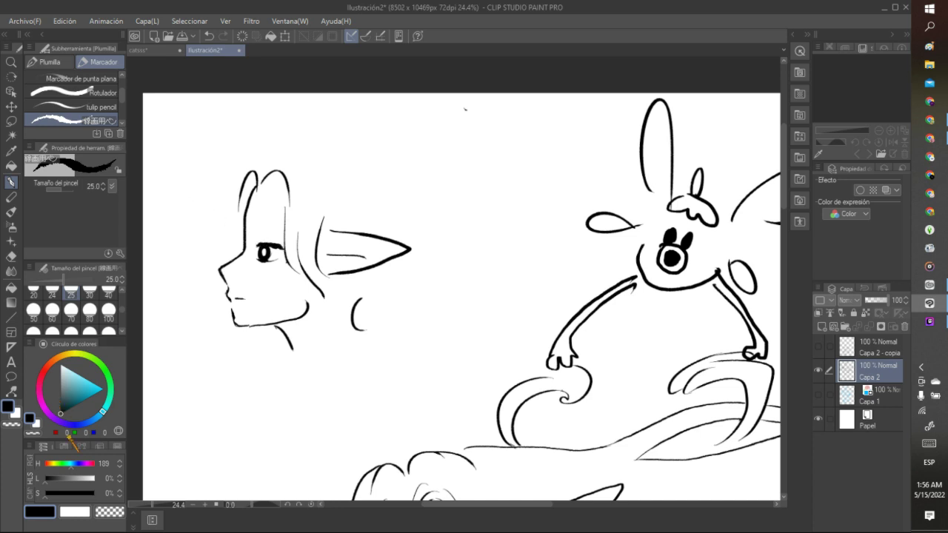
# Step: Thin the eye's upper lash line with transparent ink and darken the iris around its highlight
pyautogui.press('c')
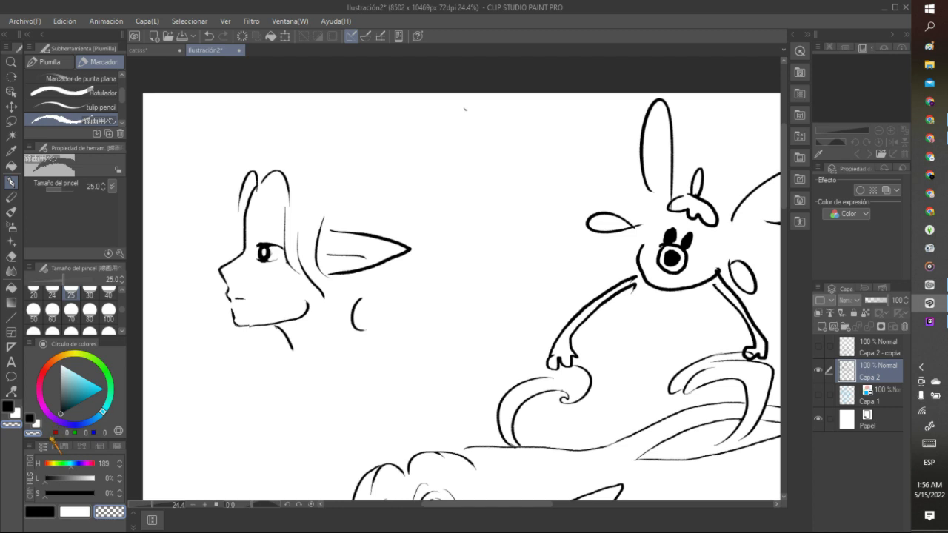
pyautogui.press('c')
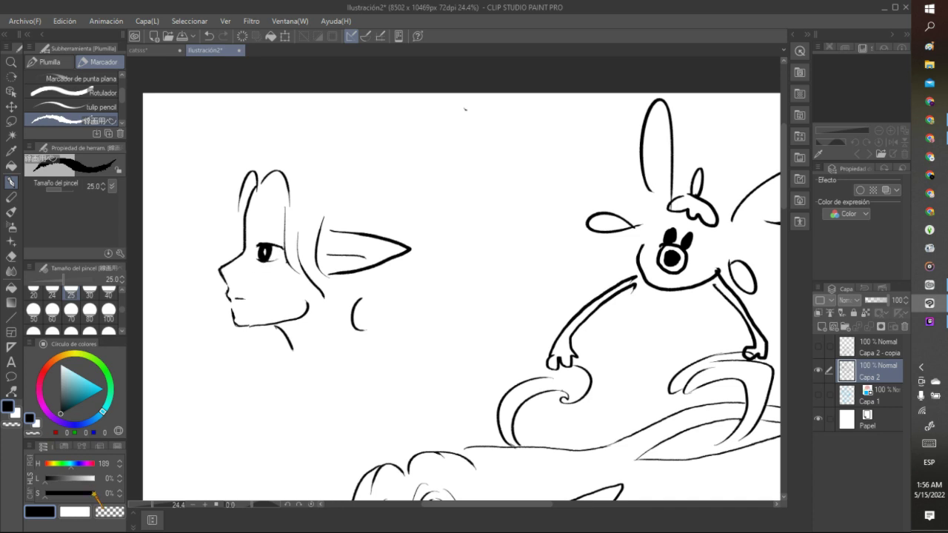
pyautogui.press('c')
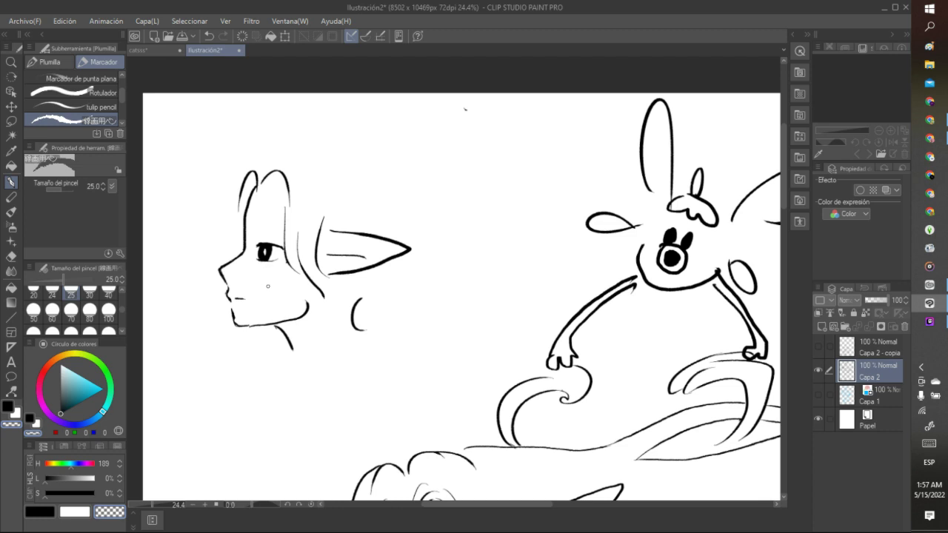
pyautogui.press('c')
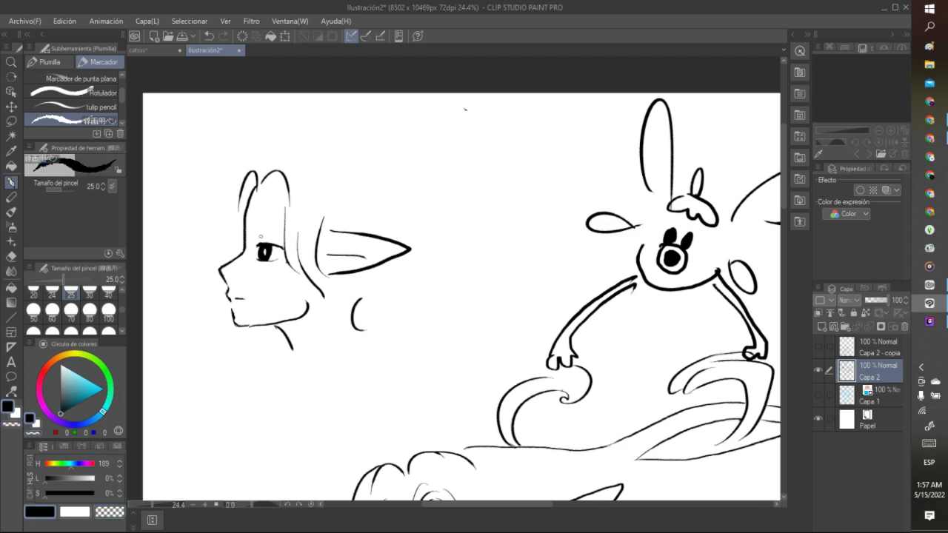
# Step: Ink a thin eyebrow, a front hair strand along the forehead and curved hair lines over the top of the profile head
pyautogui.moveTo(254, 234); pyautogui.dragTo(279, 233)
pyautogui.moveTo(274, 325); pyautogui.dragTo(265, 327)
pyautogui.moveTo(237, 257)
pyautogui.mouseDown()
pyautogui.moveTo(244, 162)
pyautogui.moveTo(304, 165)
pyautogui.moveTo(336, 190)
pyautogui.mouseUp()
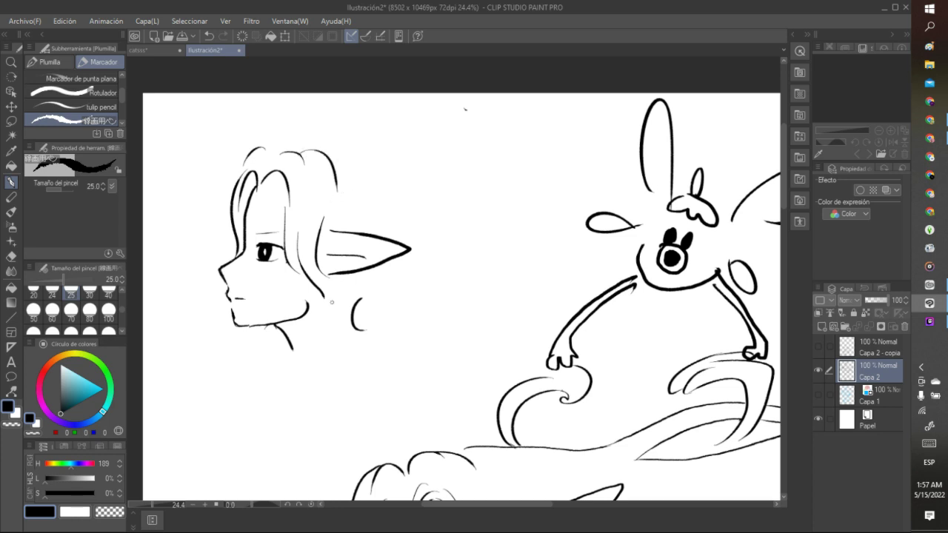
# Step: Add a curled lock behind the neck below the ear and a small curl beside the profile's cheek
pyautogui.moveTo(351, 300)
pyautogui.mouseDown()
pyautogui.moveTo(358, 339)
pyautogui.moveTo(371, 335)
pyautogui.mouseUp()
pyautogui.moveTo(288, 268)
pyautogui.mouseDown()
pyautogui.moveTo(282, 285)
pyautogui.moveTo(293, 288)
pyautogui.mouseUp()
pyautogui.scroll(-5, 341, 164)
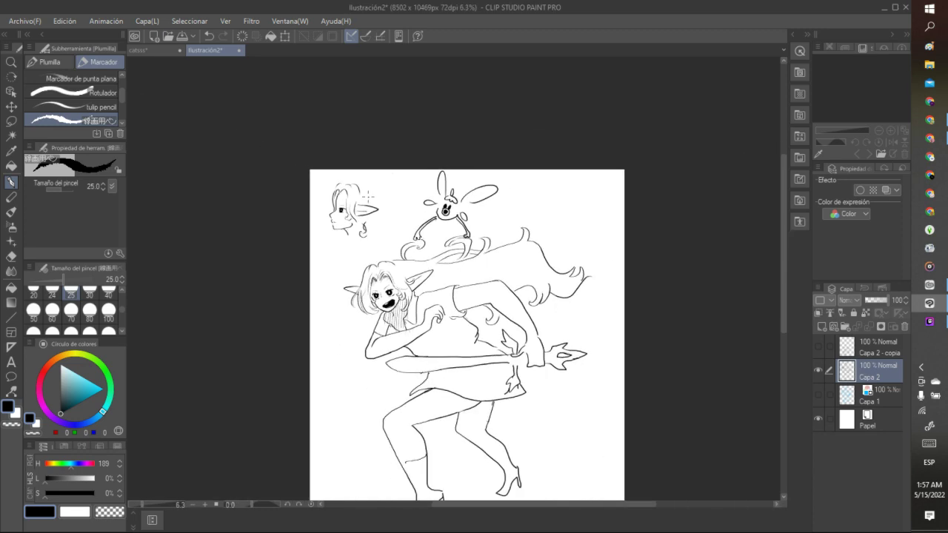
pyautogui.scroll(1, 374, 195)
pyautogui.scroll(2, 375, 196)
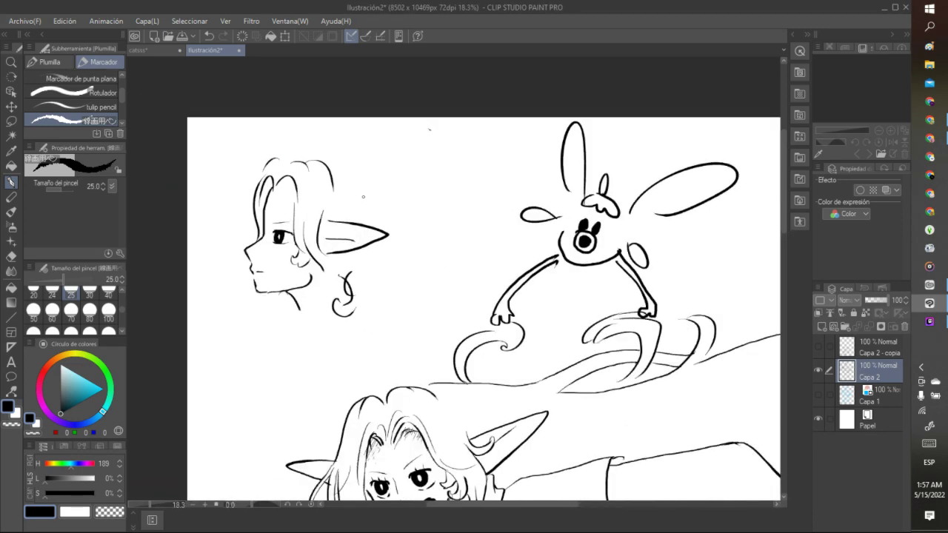
# Step: Add an inner line to the profile's front hair strand and trim it with transparent ink
pyautogui.moveTo(265, 230); pyautogui.dragTo(269, 186)
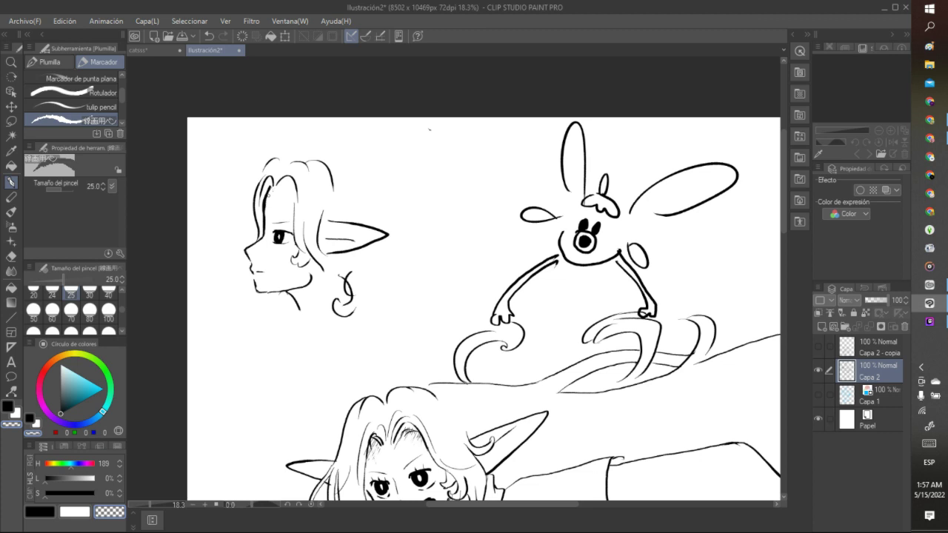
pyautogui.moveTo(268, 196); pyautogui.dragTo(268, 206)
pyautogui.scroll(-3, 273, 202)
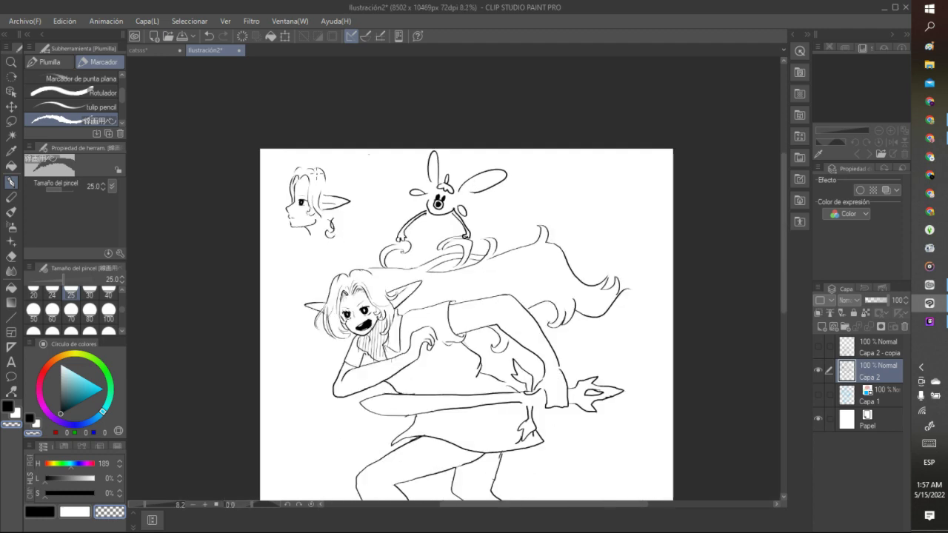
# Step: Draw small curved fringe strands on the forehead of the profile head in black, undoing the unwanted strokes
pyautogui.scroll(3, 273, 201)
pyautogui.scroll(1, 310, 170)
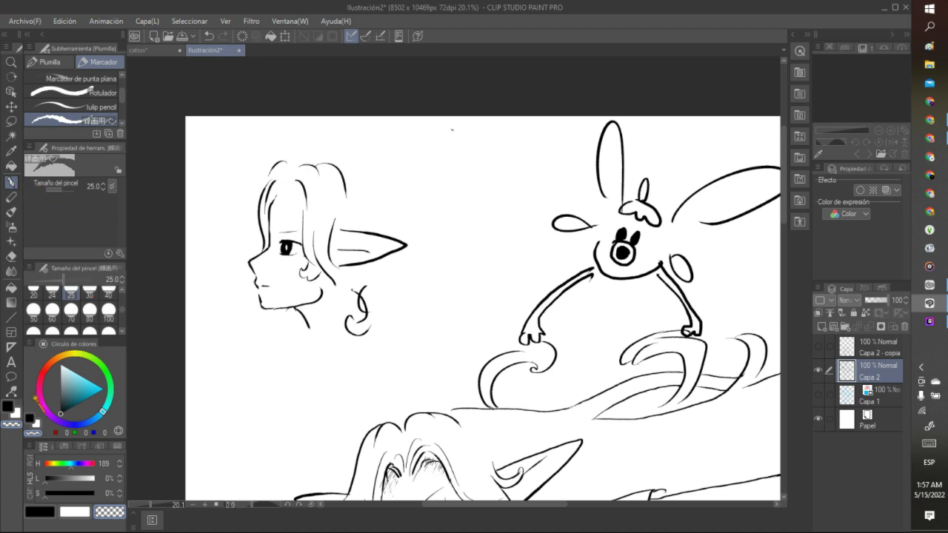
pyautogui.click(40, 510)
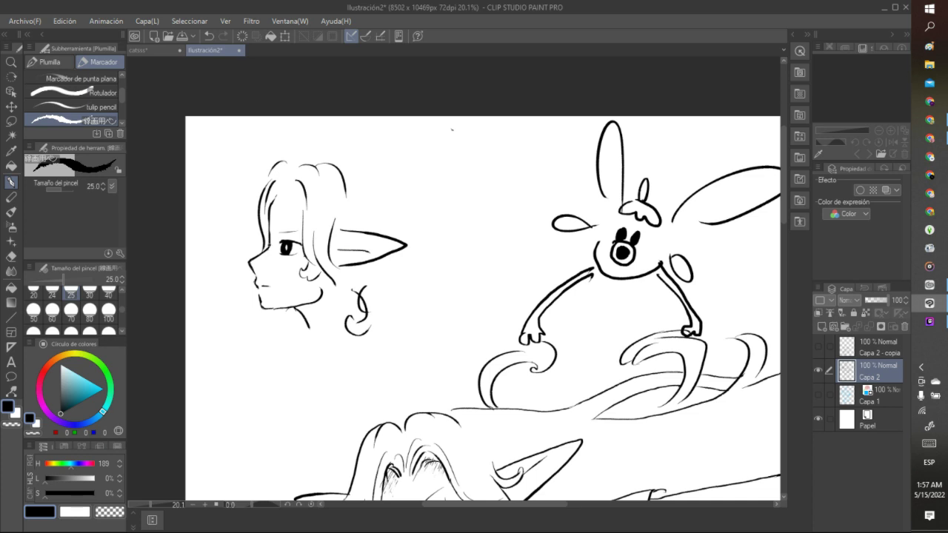
pyautogui.moveTo(270, 246); pyautogui.dragTo(284, 188)
pyautogui.moveTo(271, 226); pyautogui.dragTo(292, 184)
pyautogui.click(209, 35)
pyautogui.click(208, 35)
pyautogui.moveTo(270, 217)
pyautogui.mouseDown()
pyautogui.moveTo(291, 189)
pyautogui.moveTo(282, 184)
pyautogui.moveTo(303, 196)
pyautogui.mouseUp()
pyautogui.moveTo(268, 206); pyautogui.dragTo(279, 191)
pyautogui.click(210, 35)
# Step: Erase excess marks along the profile head's front hair strand and redraw its lower end in black
pyautogui.press('c')
pyautogui.moveTo(277, 188); pyautogui.dragTo(267, 246)
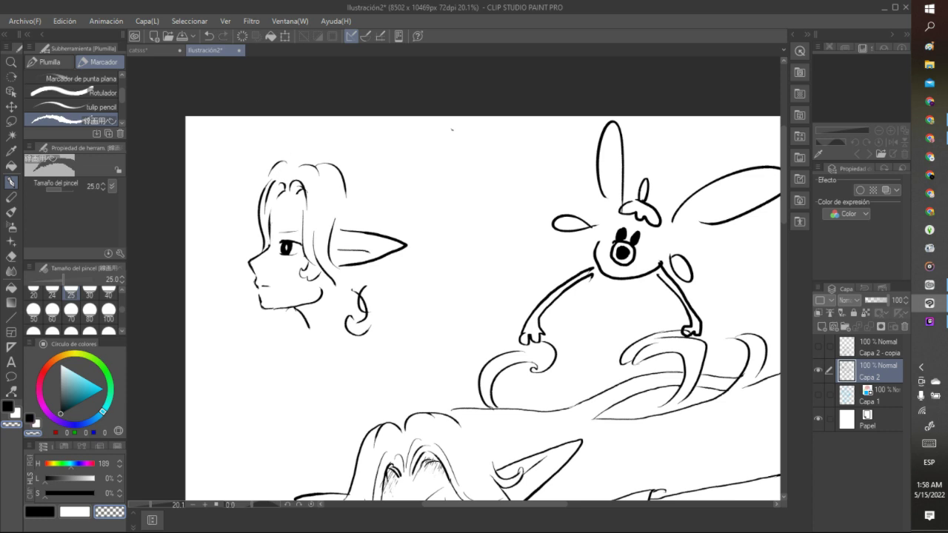
pyautogui.click(40, 510)
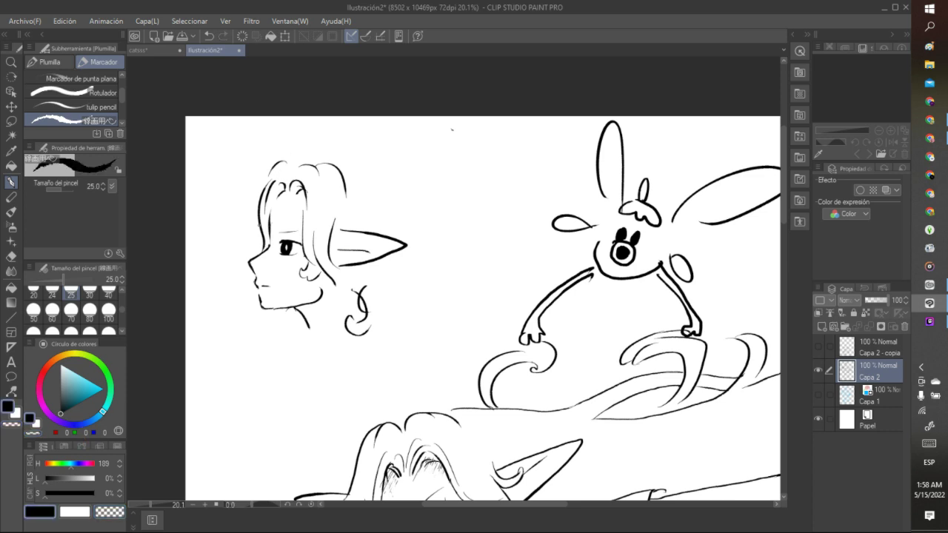
pyautogui.moveTo(268, 236); pyautogui.dragTo(271, 247)
# Step: Lasso and delete the loose curl below the profile head's ear, clearing the selection at the end
pyautogui.scroll(-4, 341, 235)
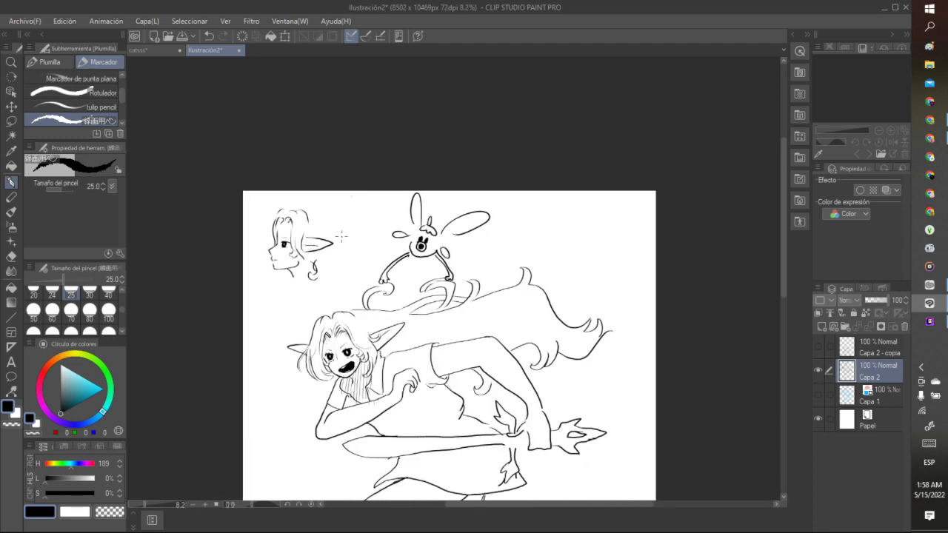
pyautogui.scroll(3, 323, 246)
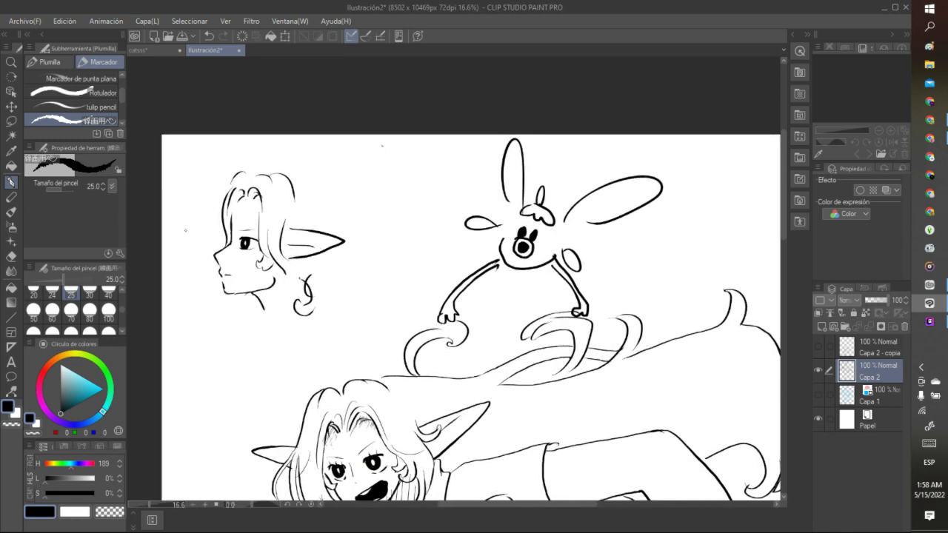
pyautogui.click(11, 121)
pyautogui.moveTo(331, 271)
pyautogui.mouseDown()
pyautogui.moveTo(288, 289)
pyautogui.moveTo(335, 285)
pyautogui.mouseUp()
pyautogui.click(293, 361)
pyautogui.hotkey('ctrl', 'd')
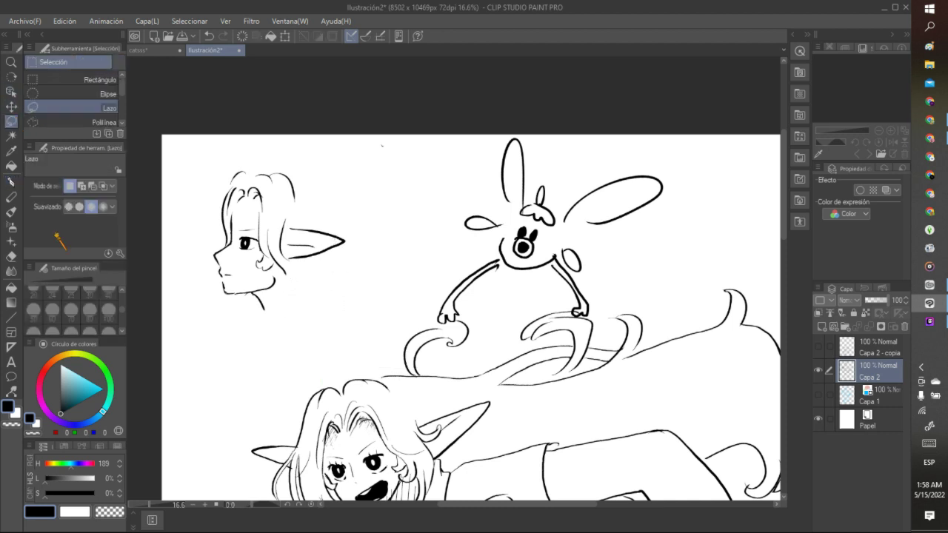
# Step: Draw the profile head's hair tips below the ear, a small ruffle under the chin, and long hair flowing back
pyautogui.press('p')
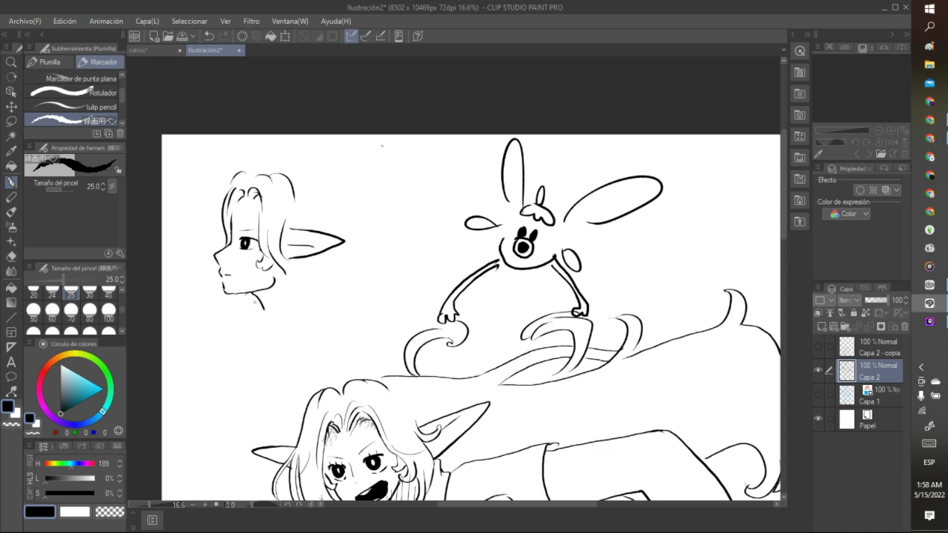
pyautogui.moveTo(250, 293)
pyautogui.mouseDown()
pyautogui.moveTo(240, 318)
pyautogui.moveTo(248, 303)
pyautogui.moveTo(293, 296)
pyautogui.moveTo(310, 278)
pyautogui.moveTo(322, 294)
pyautogui.moveTo(345, 298)
pyautogui.mouseUp()
pyautogui.click(209, 36)
pyautogui.moveTo(256, 171)
pyautogui.mouseDown()
pyautogui.moveTo(298, 173)
pyautogui.moveTo(307, 164)
pyautogui.moveTo(349, 193)
pyautogui.moveTo(392, 171)
pyautogui.moveTo(380, 185)
pyautogui.moveTo(384, 157)
pyautogui.mouseUp()
pyautogui.moveTo(363, 199)
pyautogui.mouseDown()
pyautogui.moveTo(406, 209)
pyautogui.moveTo(433, 179)
pyautogui.mouseUp()
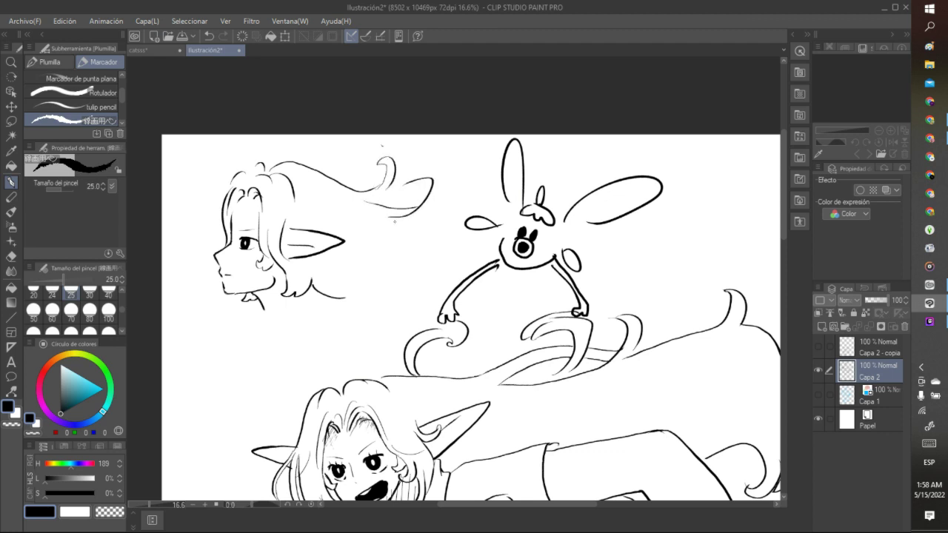
# Step: Undo the last hair strokes and redraw the end of the flowing hair as a second, rounder curl
pyautogui.moveTo(393, 221)
pyautogui.mouseDown()
pyautogui.moveTo(444, 178)
pyautogui.moveTo(416, 176)
pyautogui.mouseUp()
pyautogui.click(209, 36)
pyautogui.click(209, 37)
pyautogui.click(209, 37)
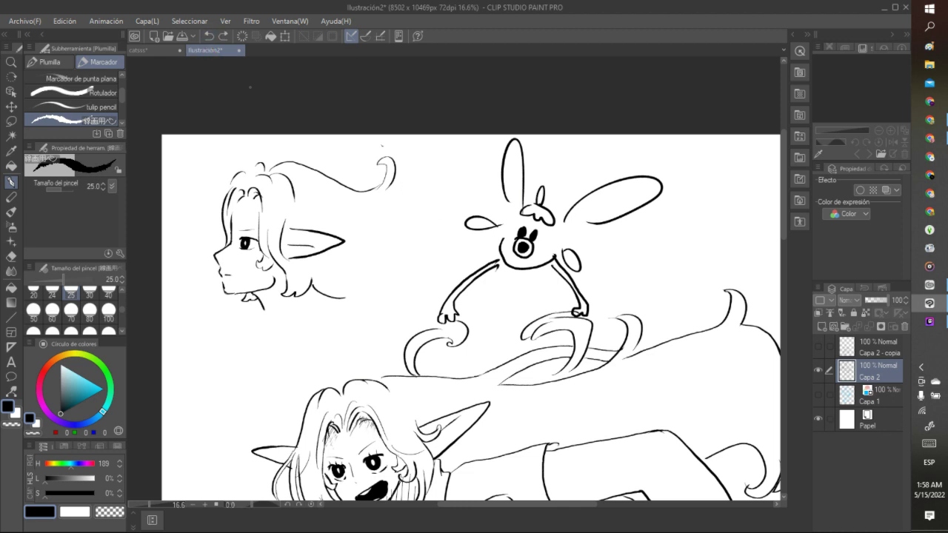
pyautogui.click(223, 36)
pyautogui.moveTo(393, 213); pyautogui.dragTo(407, 178)
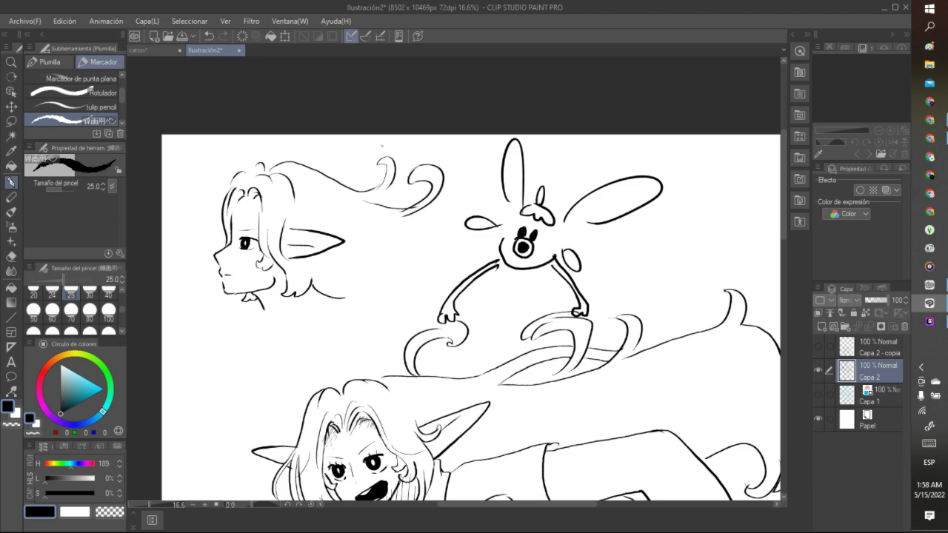
# Step: Try to reposition the profile head's eye with a lasso selection and a scale/rotate transformation
pyautogui.scroll(-5, 264, 89)
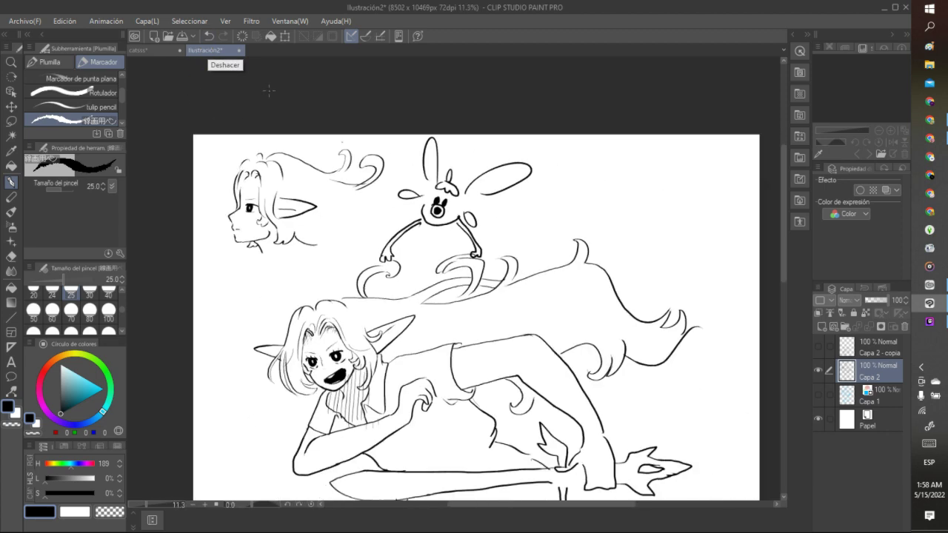
pyautogui.scroll(6, 289, 130)
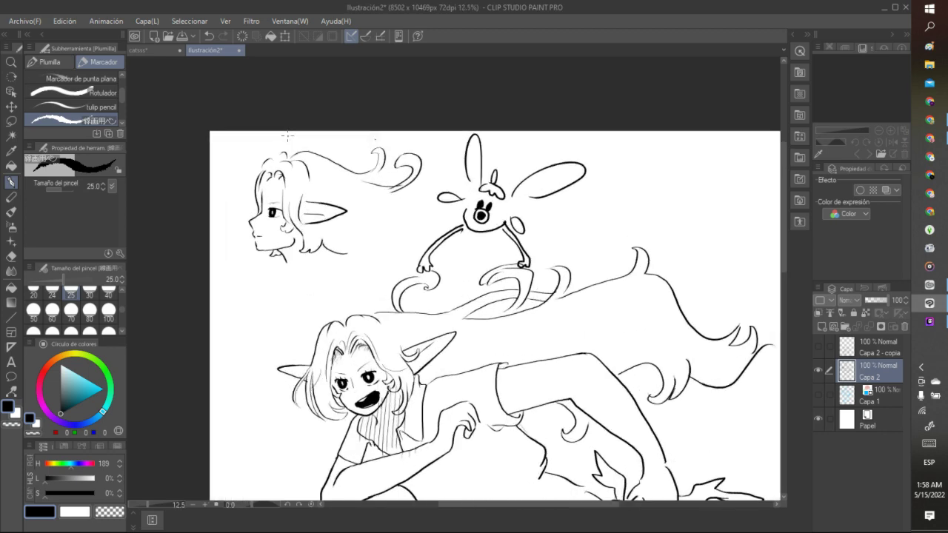
pyautogui.click(11, 121)
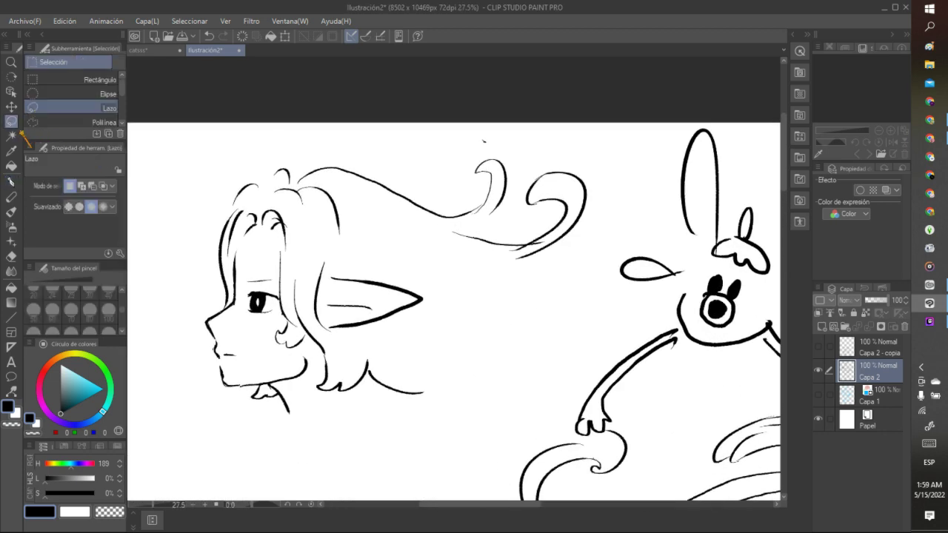
pyautogui.moveTo(282, 299)
pyautogui.mouseDown()
pyautogui.moveTo(260, 304)
pyautogui.moveTo(261, 288)
pyautogui.mouseUp()
pyautogui.click(305, 346)
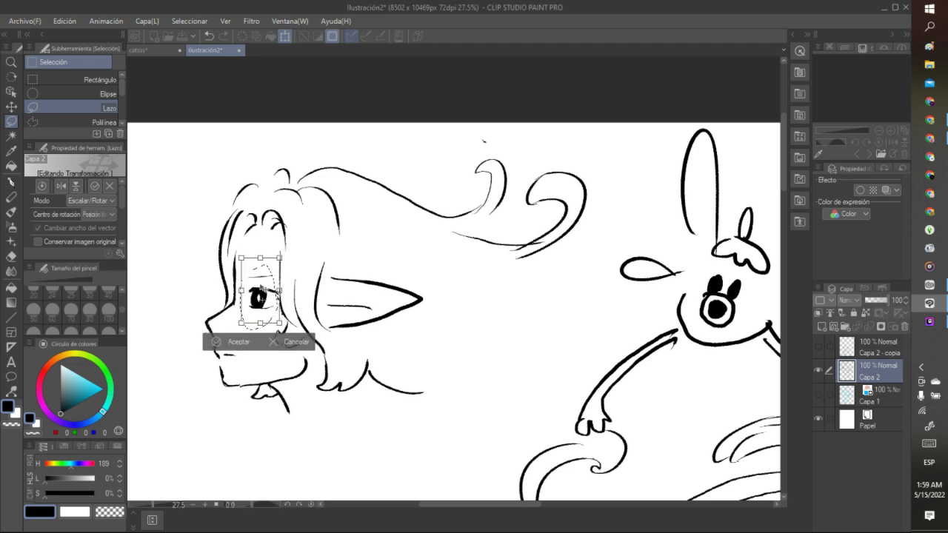
pyautogui.click(238, 342)
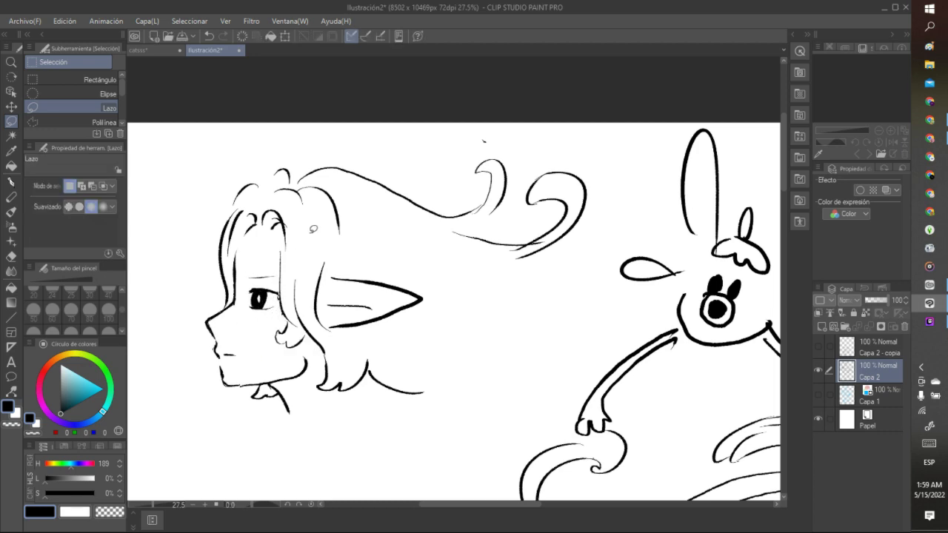
# Step: Undo the eye transformation and clear the selection
pyautogui.scroll(-5, 305, 173)
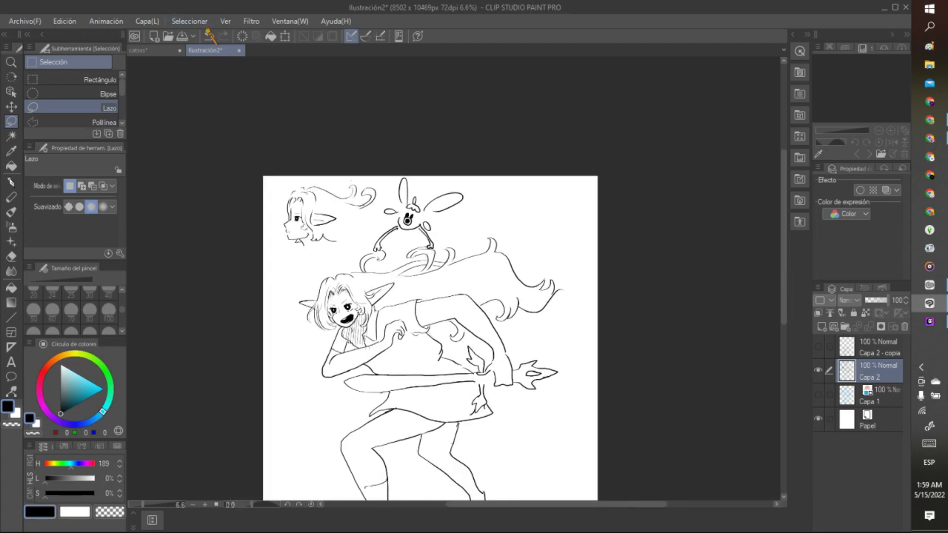
pyautogui.click(209, 36)
pyautogui.scroll(2, 268, 116)
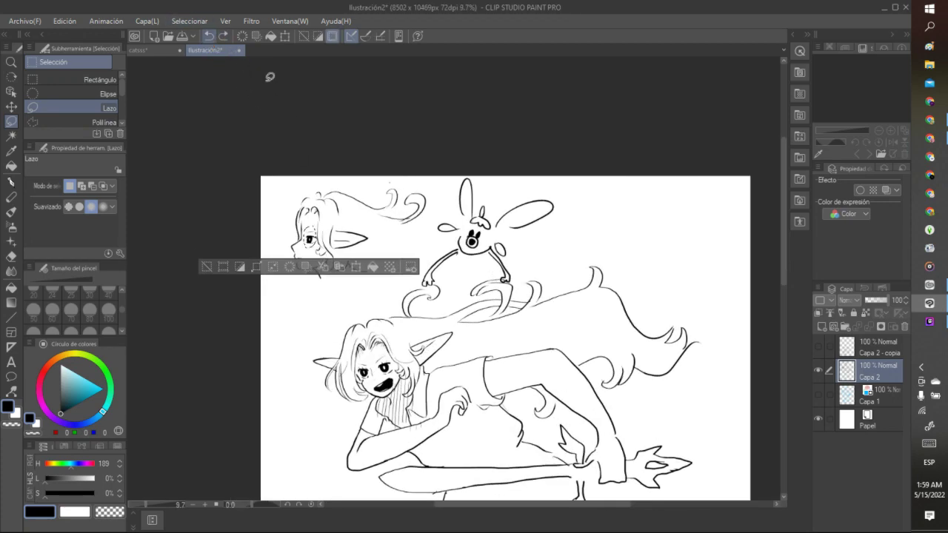
pyautogui.hotkey('ctrl', 'd')
pyautogui.scroll(-2, 434, 169)
pyautogui.scroll(2, 434, 170)
pyautogui.scroll(4, 352, 205)
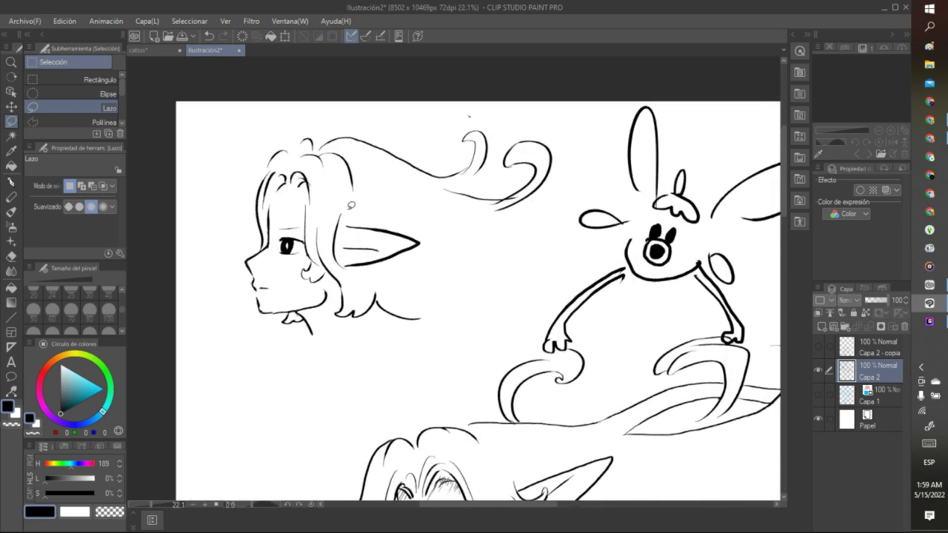
# Step: Erase part of the profile head's eye with transparent colour and redraw a larger pupil and eyelashes in black
pyautogui.press('p')
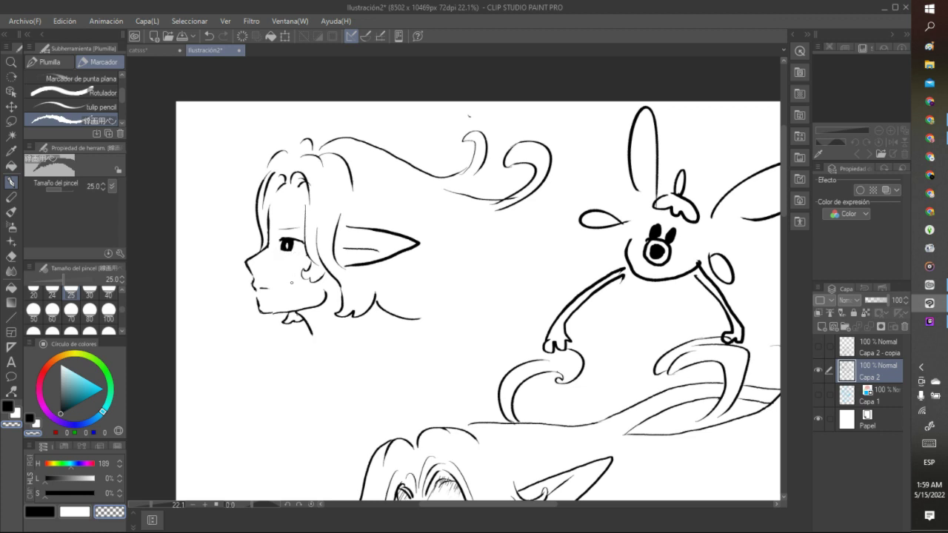
pyautogui.press('c')
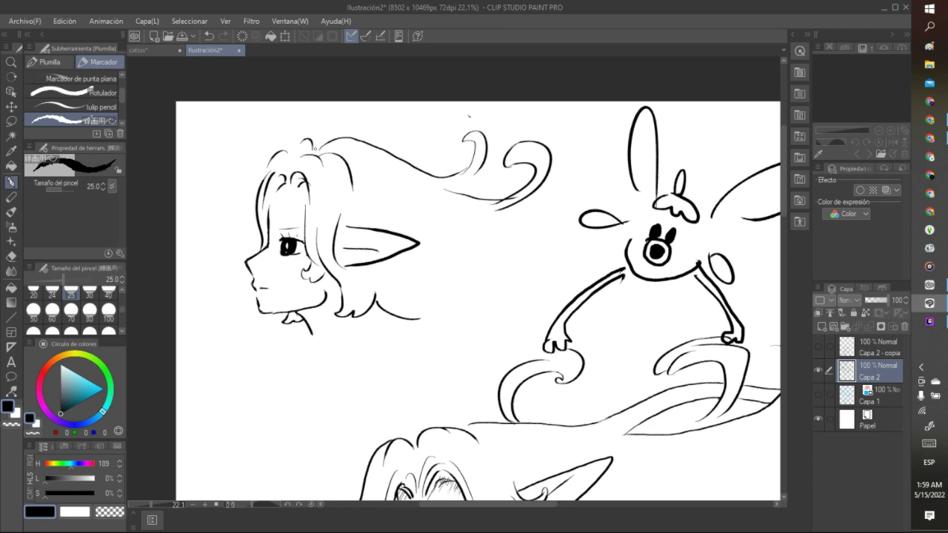
pyautogui.click(210, 36)
pyautogui.click(210, 36)
pyautogui.moveTo(457, 376); pyautogui.dragTo(433, 266)
pyautogui.scroll(-5, 434, 266)
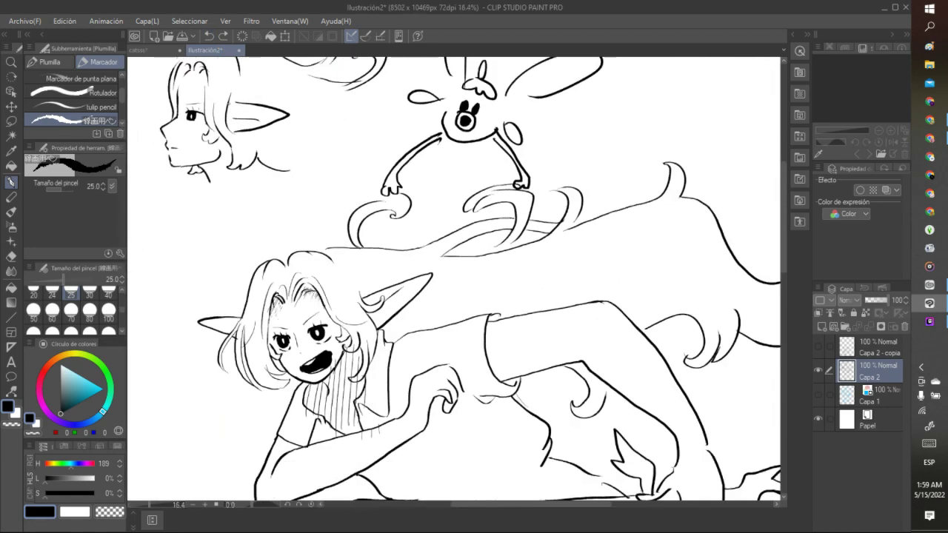
pyautogui.scroll(8, 219, 103)
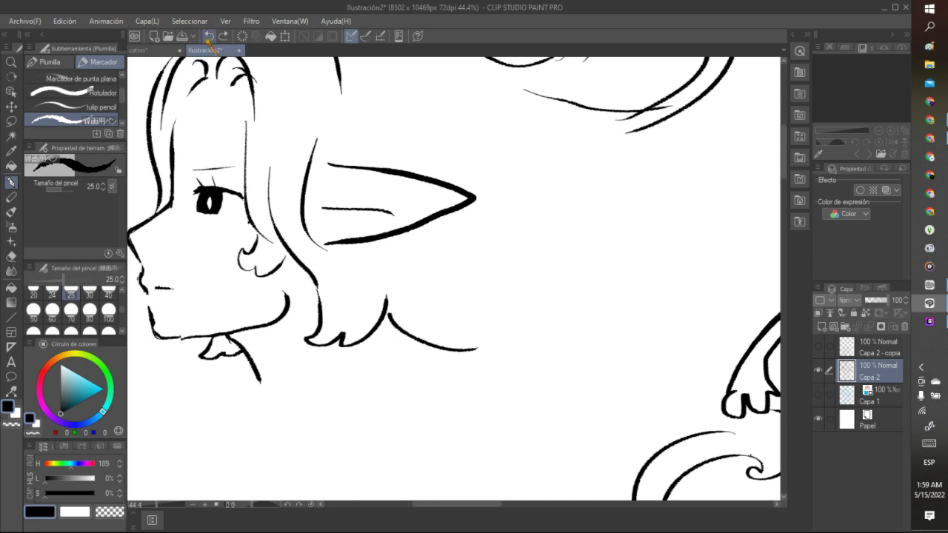
# Step: Undo the eyelash strokes and redraw the upper lashes and lower eyelid line of the profile head's eye
pyautogui.click(209, 35)
pyautogui.click(209, 35)
pyautogui.click(209, 35)
pyautogui.click(209, 35)
pyautogui.click(209, 36)
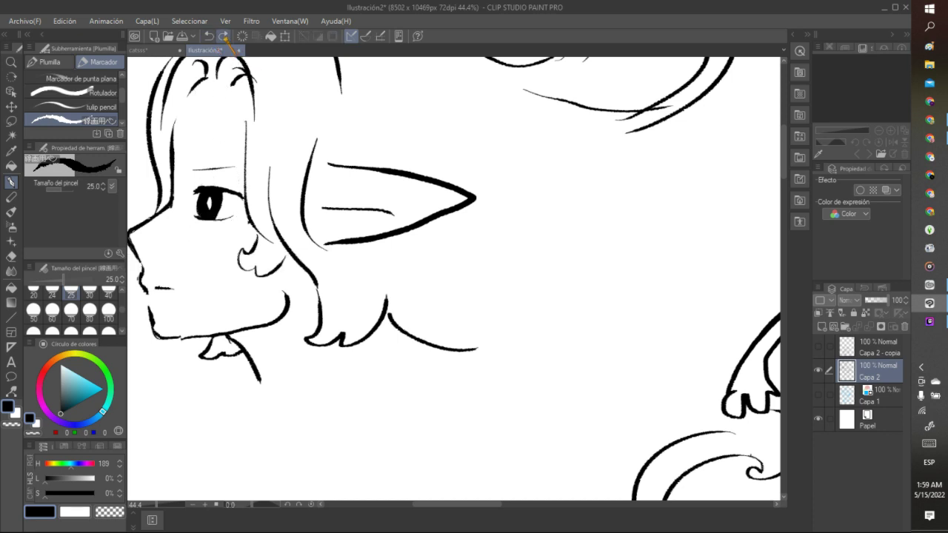
pyautogui.moveTo(204, 186)
pyautogui.mouseDown()
pyautogui.moveTo(242, 193)
pyautogui.moveTo(228, 184)
pyautogui.mouseUp()
pyautogui.moveTo(197, 218); pyautogui.dragTo(236, 216)
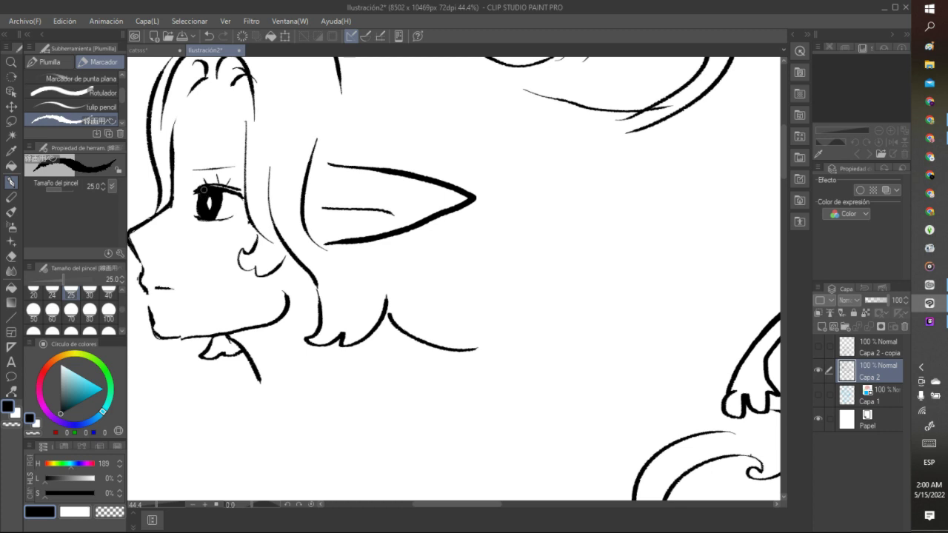
# Step: Trim the sides of the profile head's iris with transparent colour and retouch its front edge in black
pyautogui.click(61, 365)
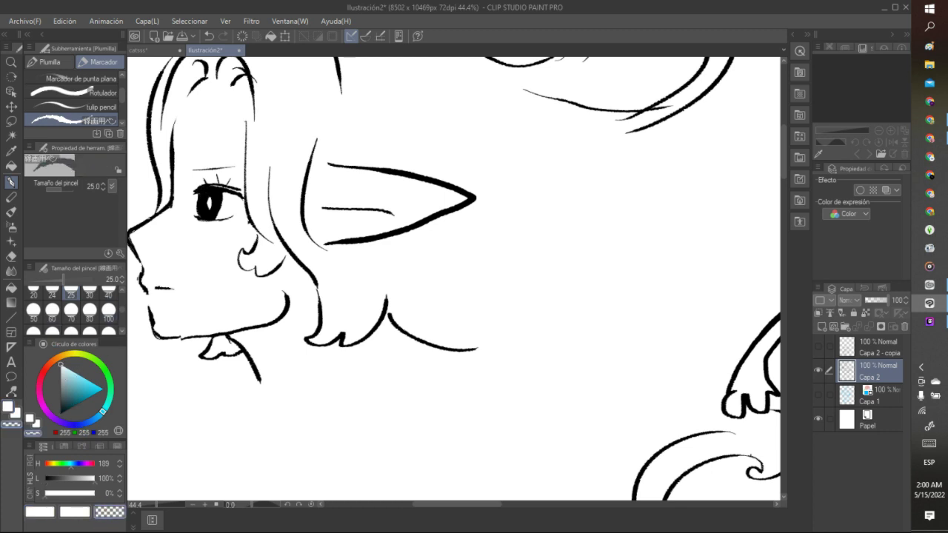
pyautogui.moveTo(220, 192); pyautogui.dragTo(220, 213)
pyautogui.moveTo(198, 211)
pyautogui.mouseDown()
pyautogui.moveTo(199, 198)
pyautogui.moveTo(200, 216)
pyautogui.mouseUp()
pyautogui.press('c')
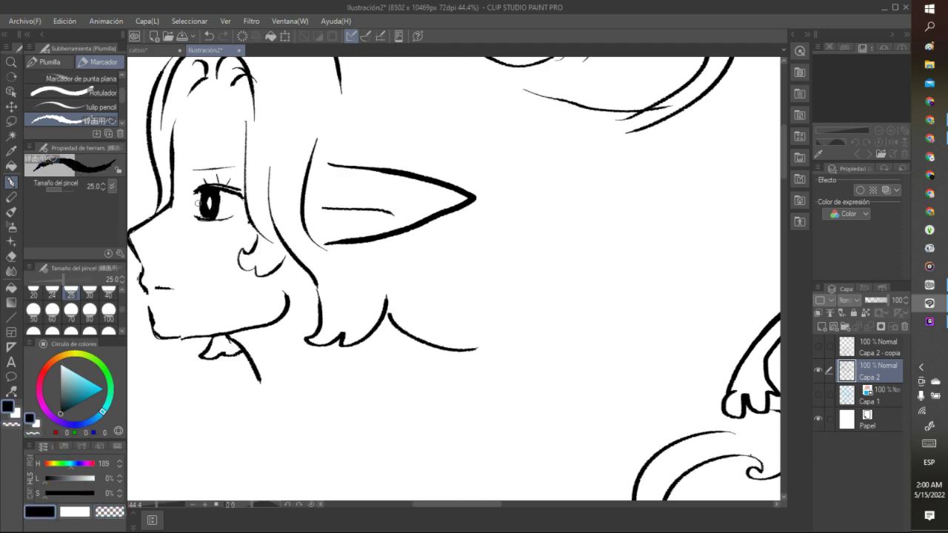
pyautogui.moveTo(198, 202)
pyautogui.mouseDown()
pyautogui.moveTo(209, 206)
pyautogui.moveTo(206, 217)
pyautogui.mouseUp()
pyautogui.scroll(-6, 240, 148)
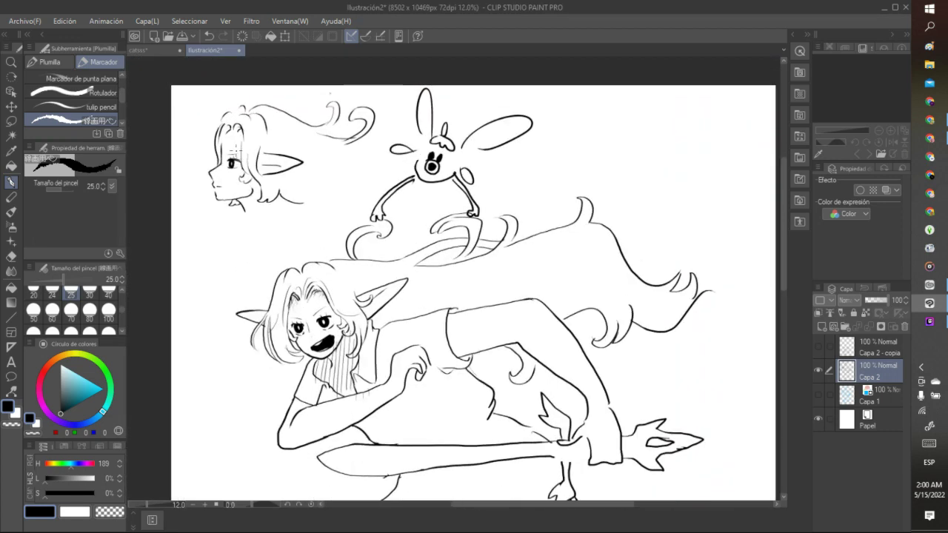
# Step: Thicken the front edge of the profile head's iris in black and erase the excess beside it with transparent colour
pyautogui.scroll(9, 235, 152)
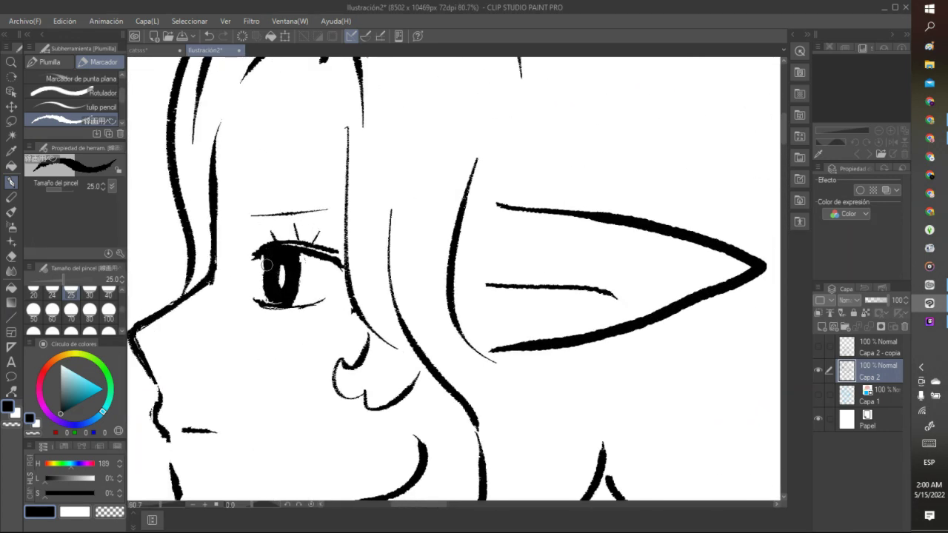
pyautogui.moveTo(266, 264)
pyautogui.mouseDown()
pyautogui.moveTo(279, 300)
pyautogui.moveTo(266, 291)
pyautogui.moveTo(267, 259)
pyautogui.moveTo(274, 253)
pyautogui.moveTo(287, 271)
pyautogui.moveTo(301, 265)
pyautogui.moveTo(296, 255)
pyautogui.moveTo(294, 296)
pyautogui.moveTo(280, 250)
pyautogui.mouseUp()
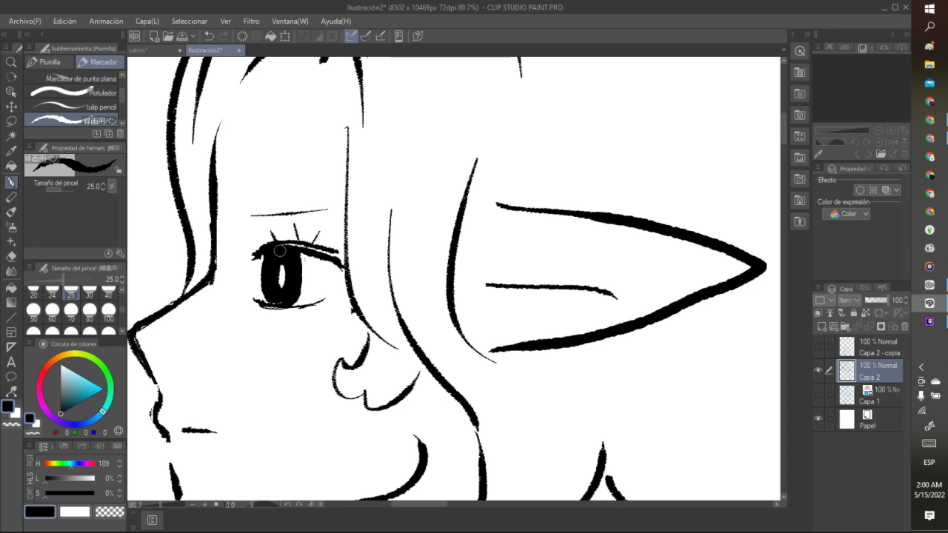
pyautogui.click(107, 510)
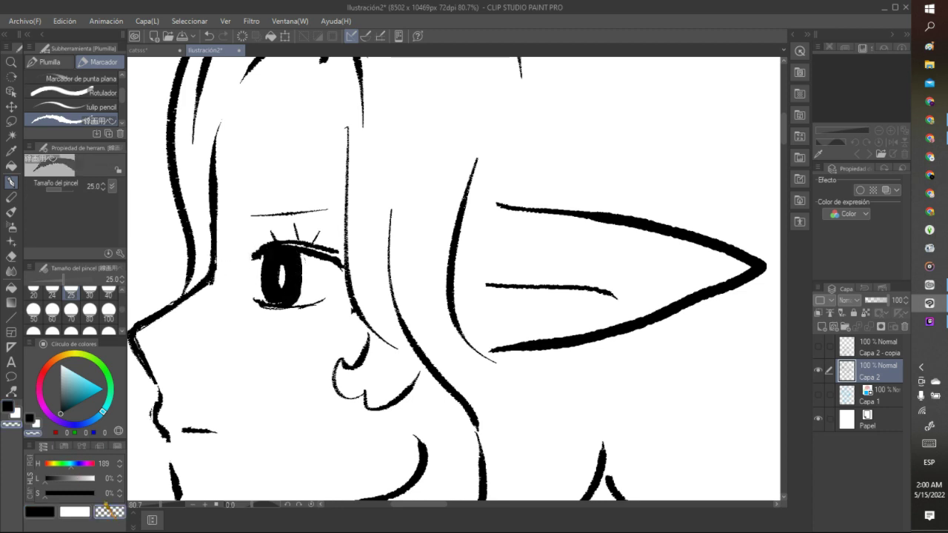
pyautogui.moveTo(257, 272)
pyautogui.mouseDown()
pyautogui.moveTo(258, 259)
pyautogui.moveTo(258, 268)
pyautogui.mouseUp()
pyautogui.scroll(-10, 256, 278)
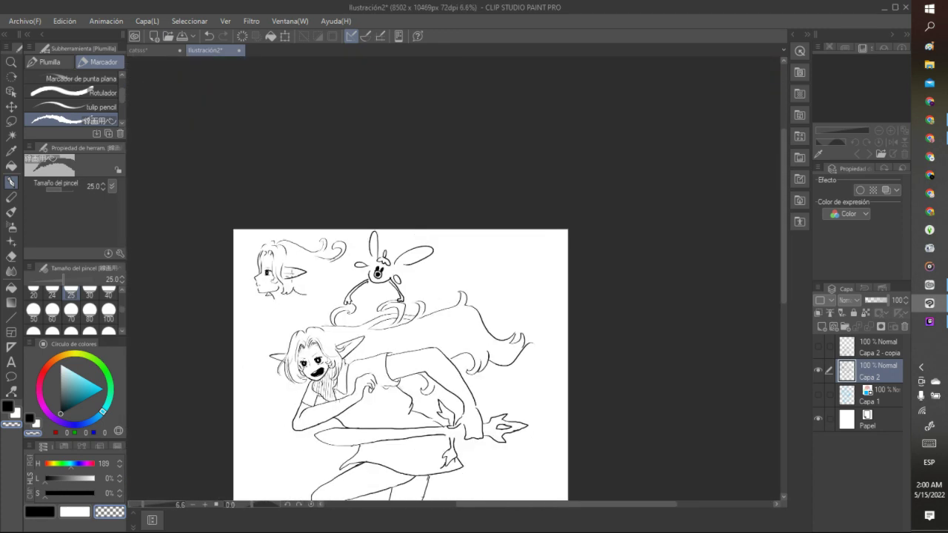
pyautogui.scroll(6, 267, 272)
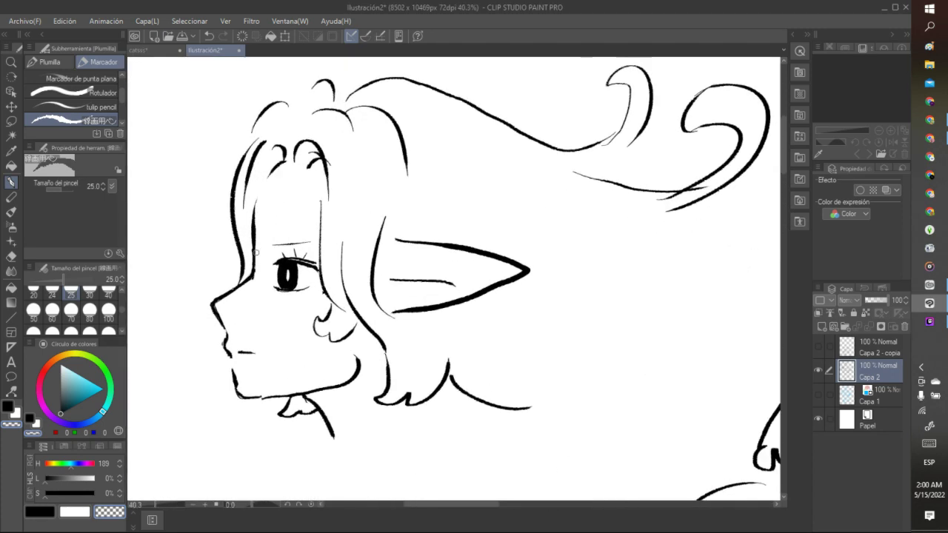
# Step: Thicken the profile head's upper lash line, hatch the eyelid, and add thin nose and slanted eyebrow lines in black
pyautogui.press('c')
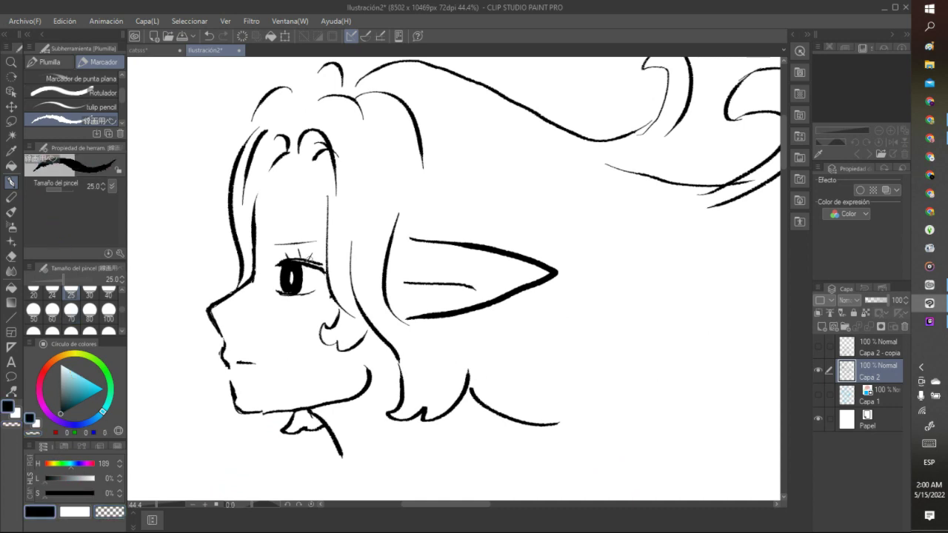
pyautogui.moveTo(295, 267)
pyautogui.mouseDown()
pyautogui.moveTo(319, 271)
pyautogui.moveTo(272, 268)
pyautogui.moveTo(282, 260)
pyautogui.moveTo(266, 271)
pyautogui.mouseUp()
pyautogui.moveTo(212, 313)
pyautogui.mouseDown()
pyautogui.moveTo(258, 288)
pyautogui.moveTo(280, 247)
pyautogui.moveTo(325, 255)
pyautogui.mouseUp()
pyautogui.moveTo(265, 242); pyautogui.dragTo(308, 224)
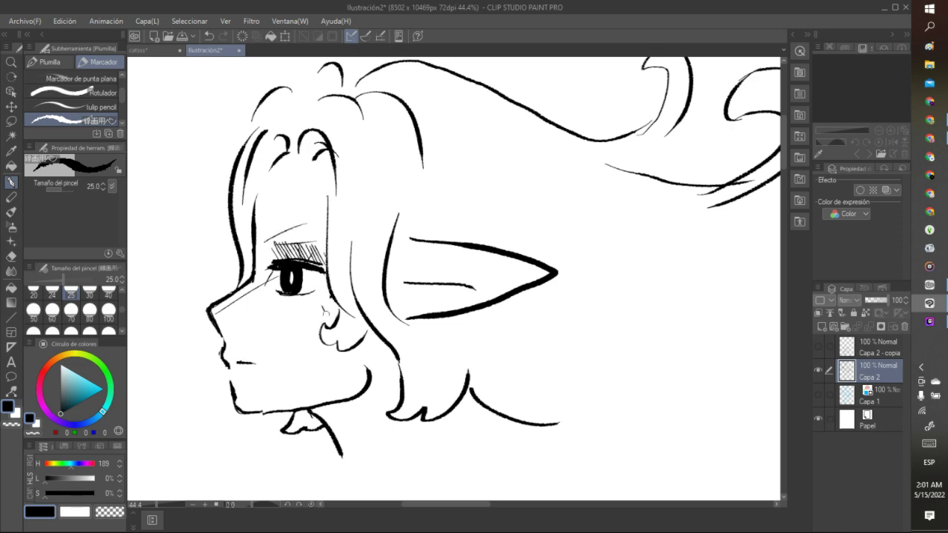
# Step: Hatch the profile head's cheek beside the face-framing lock with short black strokes
pyautogui.moveTo(323, 304)
pyautogui.mouseDown()
pyautogui.moveTo(328, 318)
pyautogui.moveTo(339, 317)
pyautogui.mouseUp()
pyautogui.scroll(-8, 338, 321)
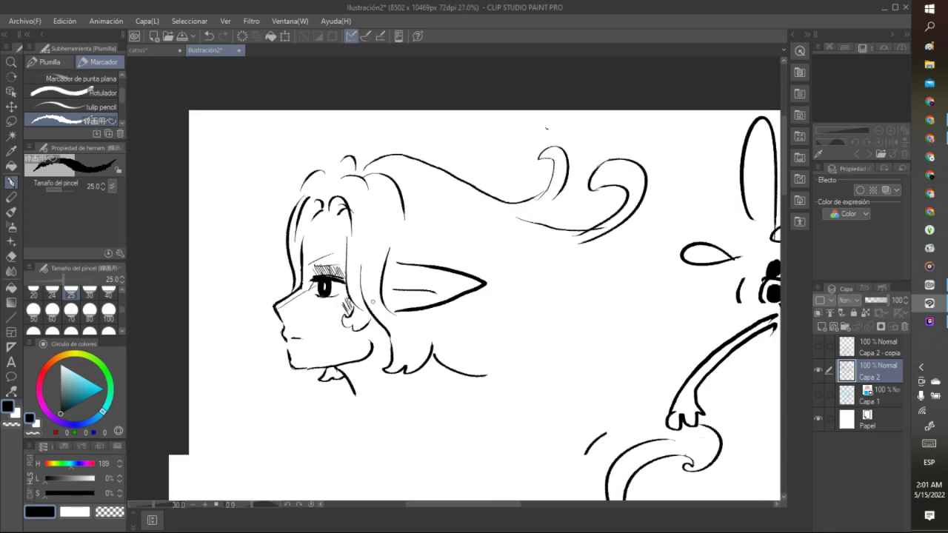
pyautogui.scroll(5, 361, 308)
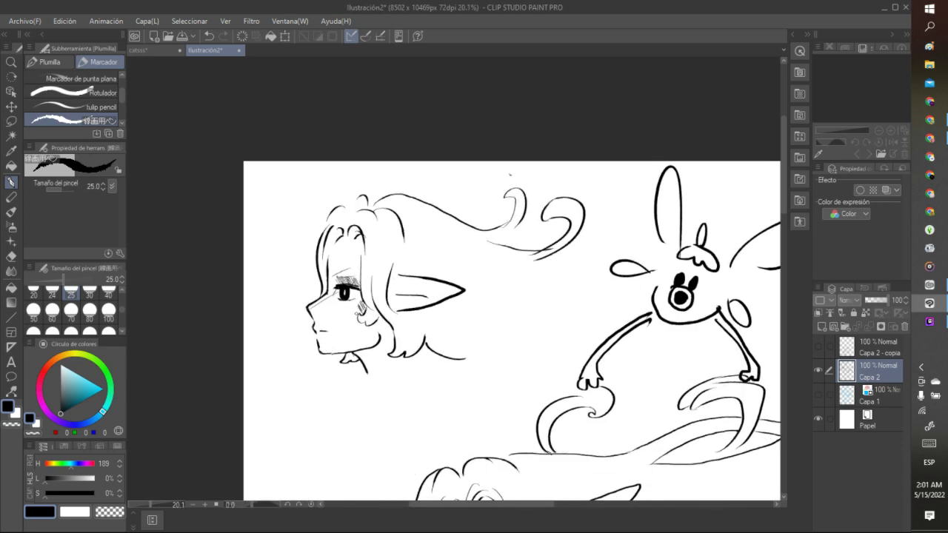
# Step: Undo the profile head's cheek and eyelid hatching, thin nose line, slanted eyebrow and recent lash strokes
pyautogui.click(212, 36)
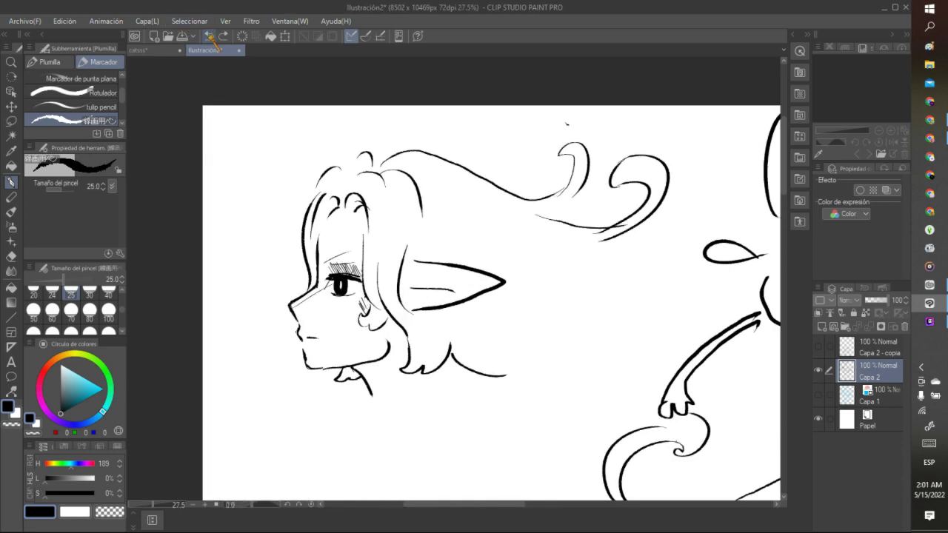
pyautogui.click(212, 36)
pyautogui.click(212, 36)
pyautogui.click(212, 37)
pyautogui.click(212, 37)
pyautogui.click(212, 36)
pyautogui.click(211, 36)
pyautogui.click(211, 36)
pyautogui.click(212, 36)
pyautogui.click(211, 36)
pyautogui.click(212, 37)
pyautogui.click(212, 36)
pyautogui.click(211, 36)
pyautogui.click(212, 37)
pyautogui.click(212, 36)
pyautogui.click(212, 36)
pyautogui.click(212, 36)
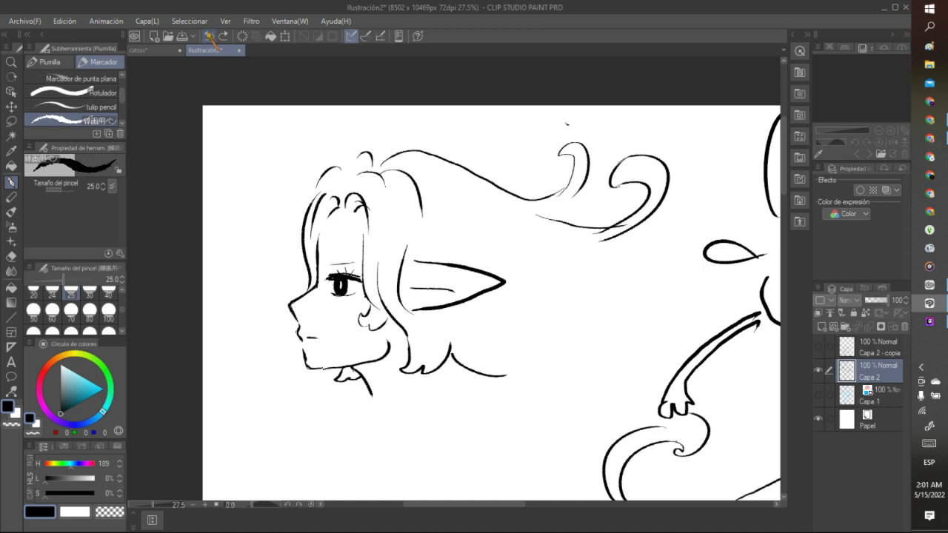
pyautogui.click(212, 37)
pyautogui.click(211, 37)
pyautogui.click(212, 36)
pyautogui.click(211, 36)
pyautogui.click(212, 37)
pyautogui.click(211, 36)
pyautogui.click(212, 37)
pyautogui.click(211, 37)
pyautogui.click(211, 37)
pyautogui.click(210, 37)
pyautogui.scroll(-5, 491, 303)
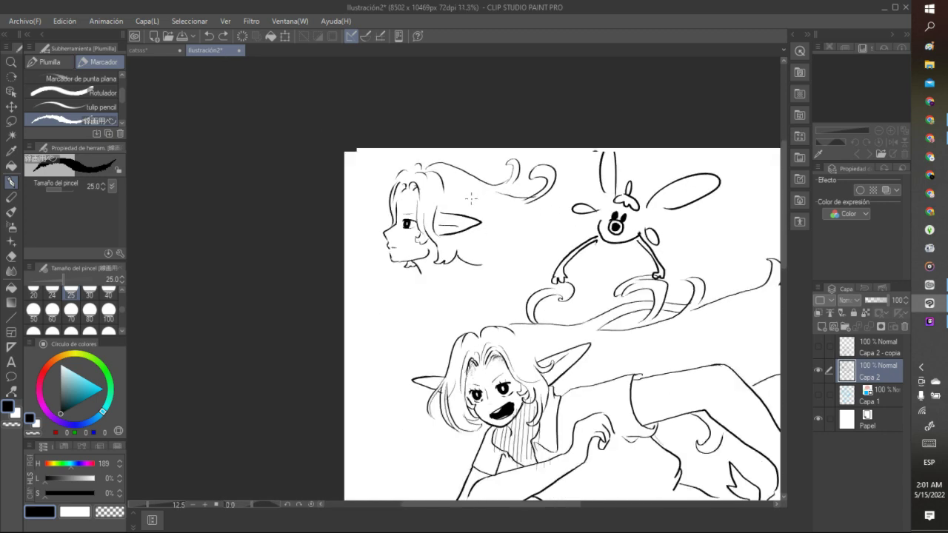
pyautogui.scroll(2, 585, 318)
pyautogui.scroll(5, 432, 176)
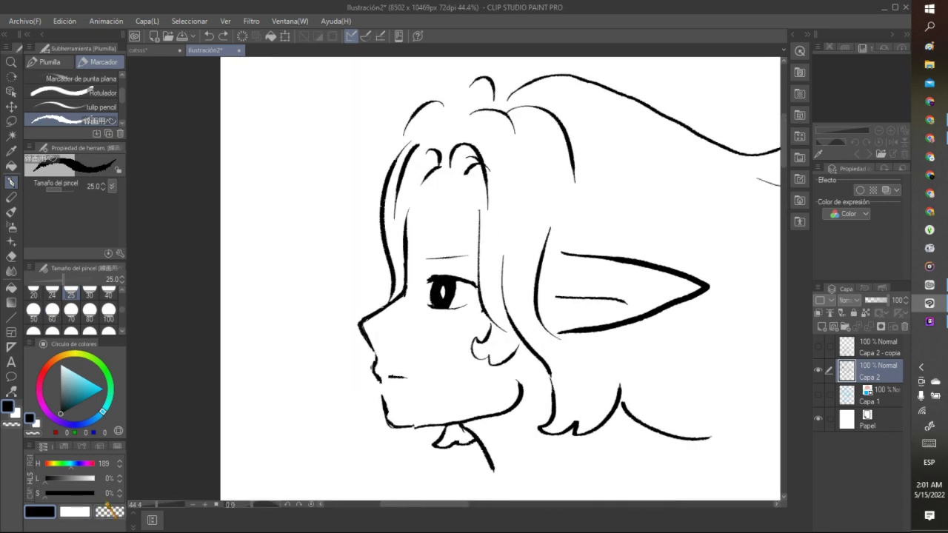
pyautogui.click(115, 511)
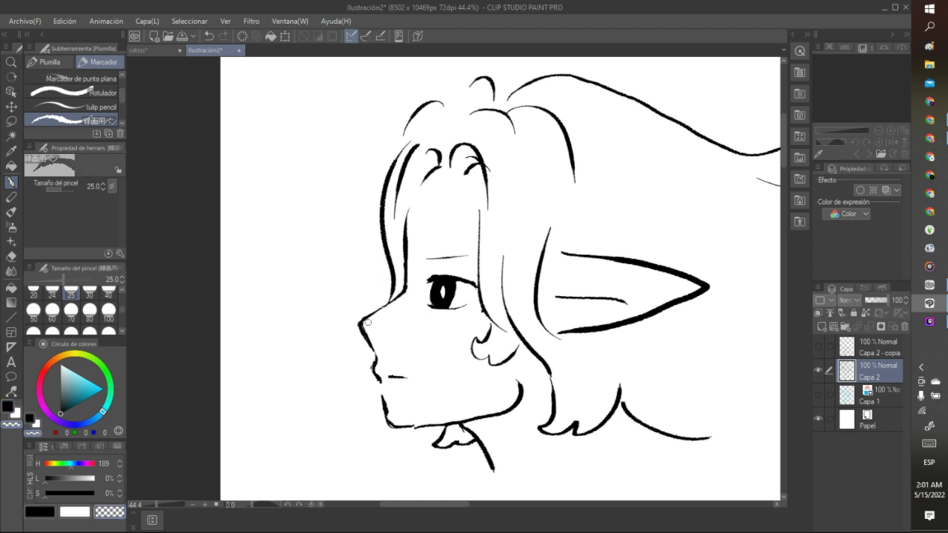
pyautogui.scroll(-8, 366, 322)
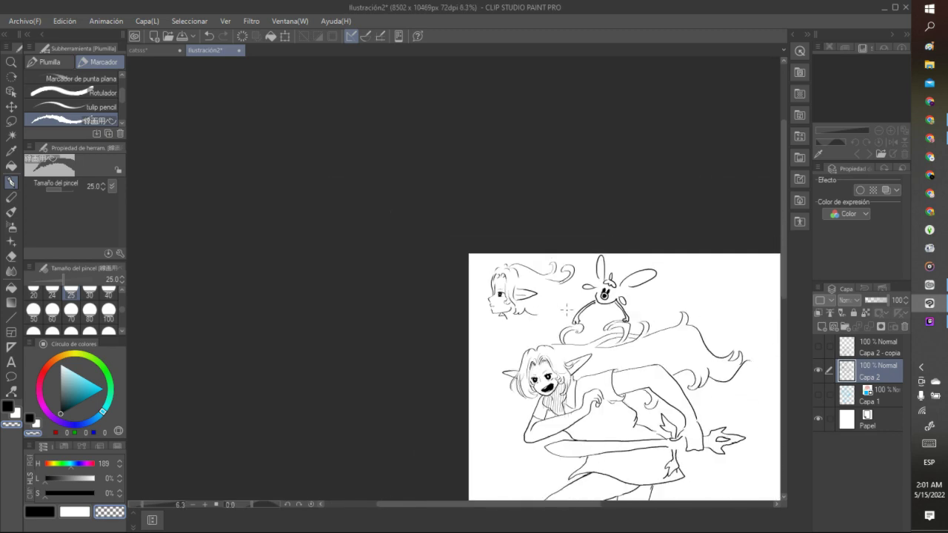
pyautogui.scroll(7, 504, 295)
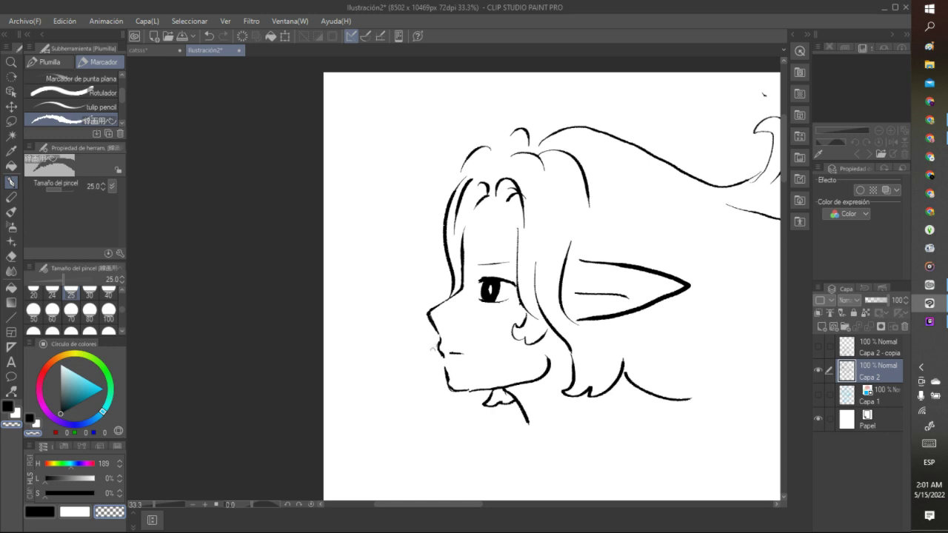
pyautogui.moveTo(436, 351); pyautogui.dragTo(437, 338)
pyautogui.moveTo(442, 368); pyautogui.dragTo(448, 395)
pyautogui.click(210, 35)
pyautogui.click(209, 35)
pyautogui.click(209, 36)
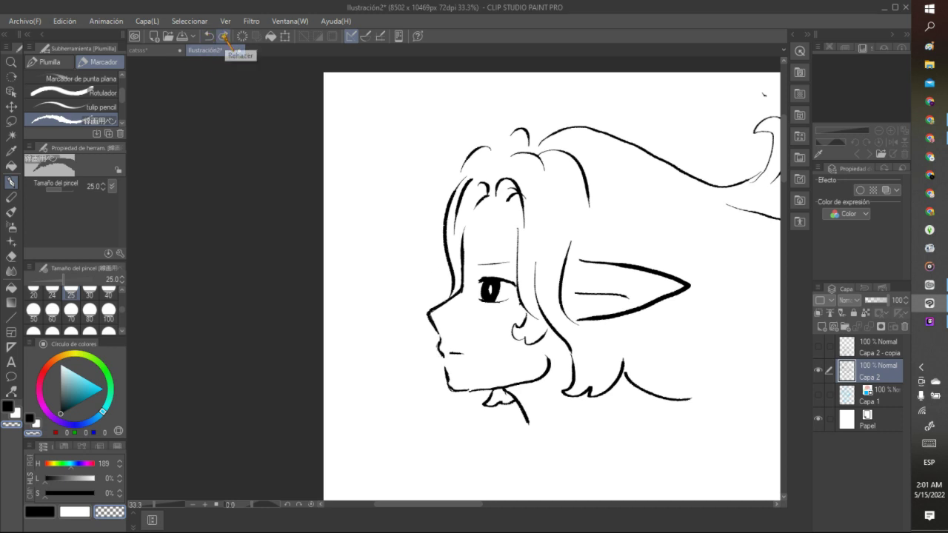
pyautogui.click(223, 35)
# Step: Thicken the profile head's chin and jaw line in black and trim it thinner with transparent colour
pyautogui.click(67, 405)
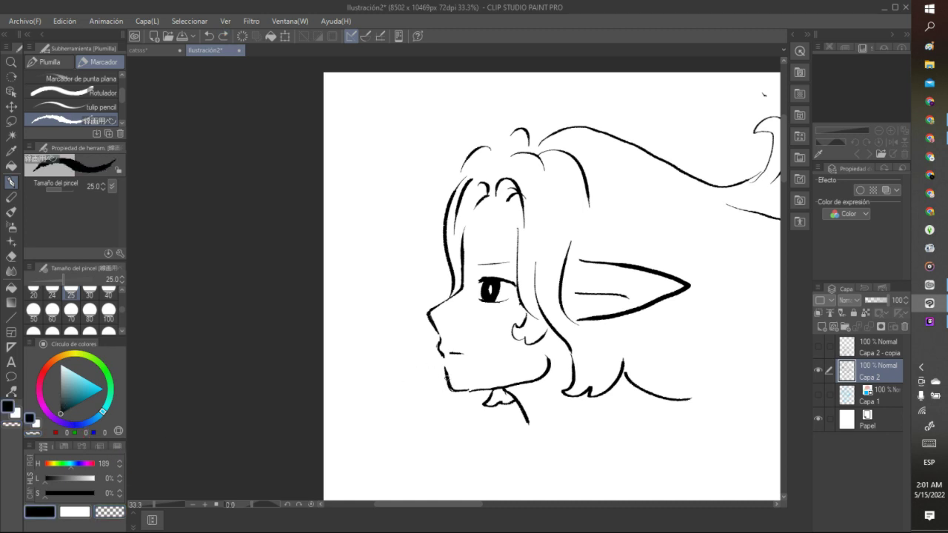
pyautogui.moveTo(445, 366); pyautogui.dragTo(442, 357)
pyautogui.moveTo(459, 391); pyautogui.dragTo(496, 387)
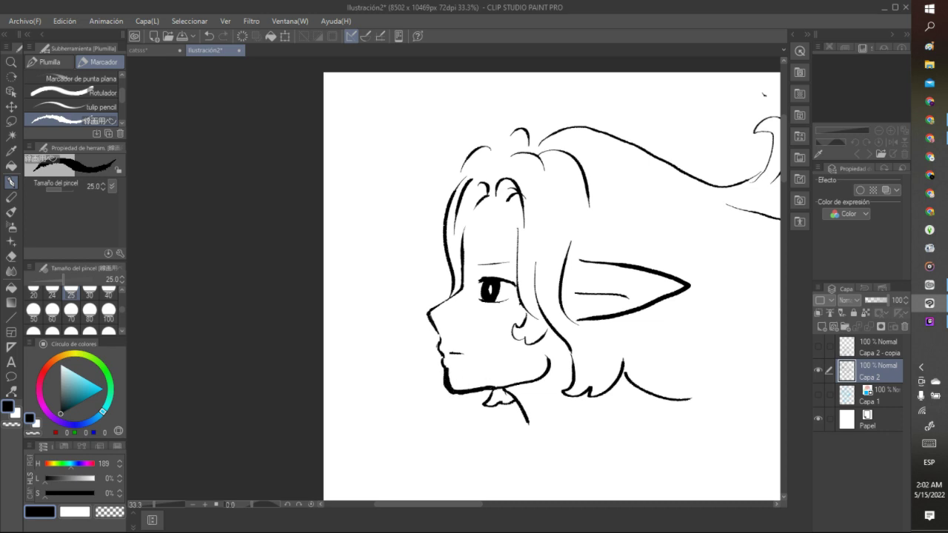
pyautogui.click(110, 512)
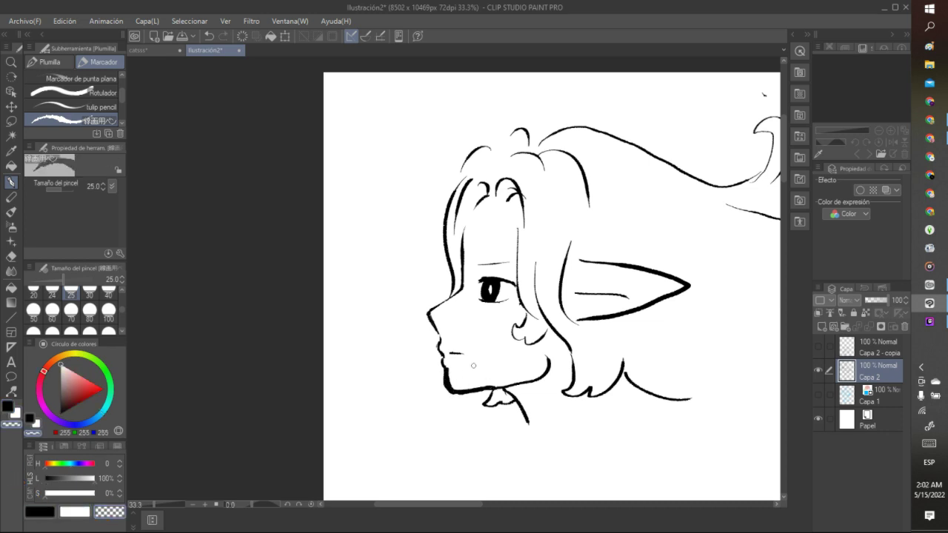
pyautogui.moveTo(450, 366)
pyautogui.mouseDown()
pyautogui.moveTo(464, 393)
pyautogui.moveTo(479, 389)
pyautogui.moveTo(453, 392)
pyautogui.mouseUp()
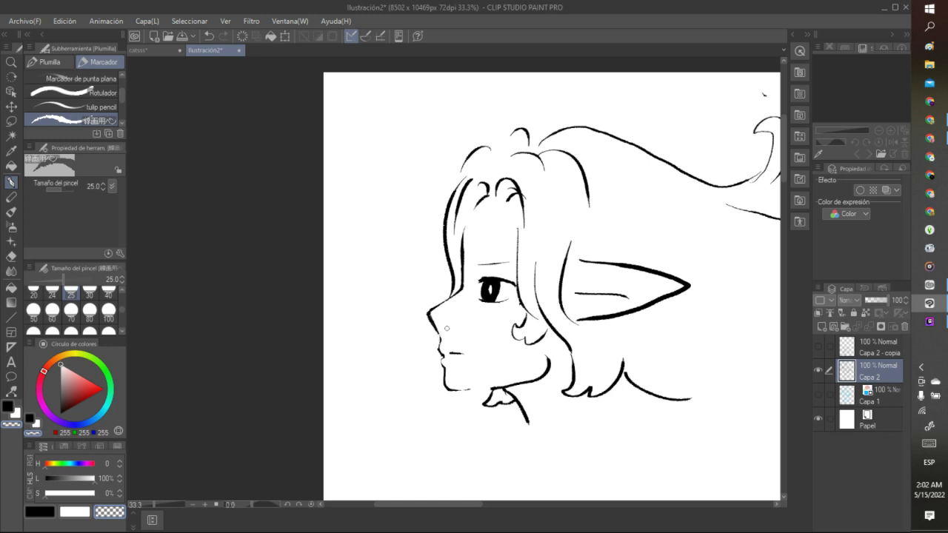
# Step: Retouch the profile head's lip and chin contour in black and erase the upper end of its jaw line with transparent colour
pyautogui.click(61, 412)
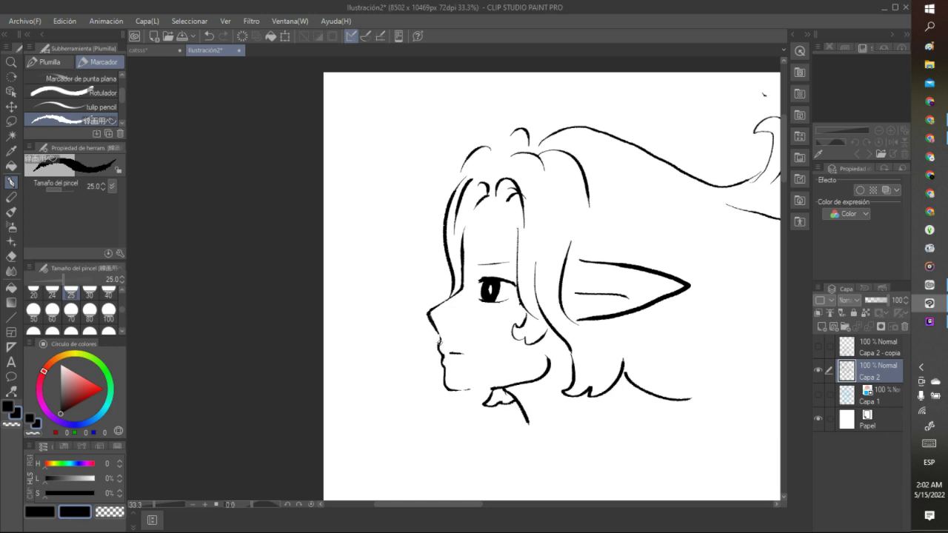
pyautogui.moveTo(448, 389)
pyautogui.mouseDown()
pyautogui.moveTo(503, 380)
pyautogui.moveTo(459, 388)
pyautogui.mouseUp()
pyautogui.click(111, 511)
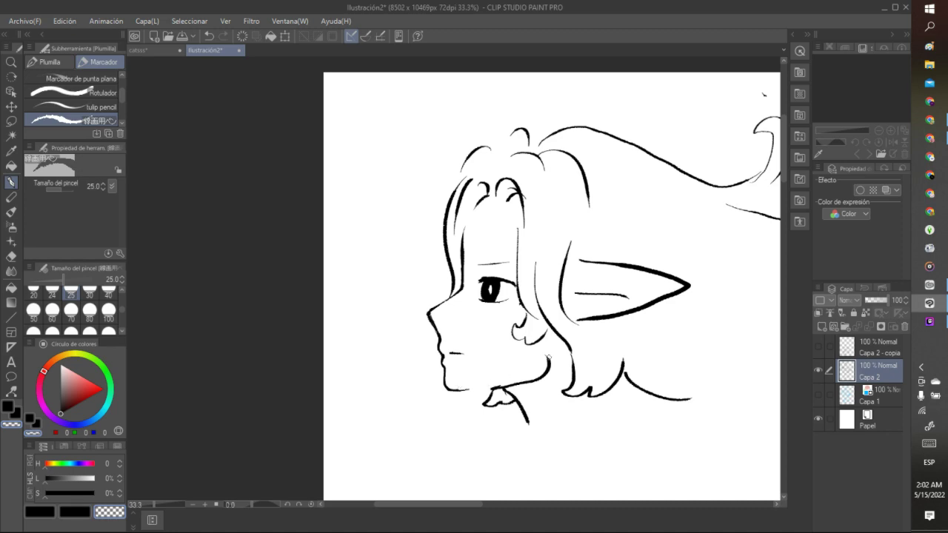
pyautogui.scroll(-6, 541, 329)
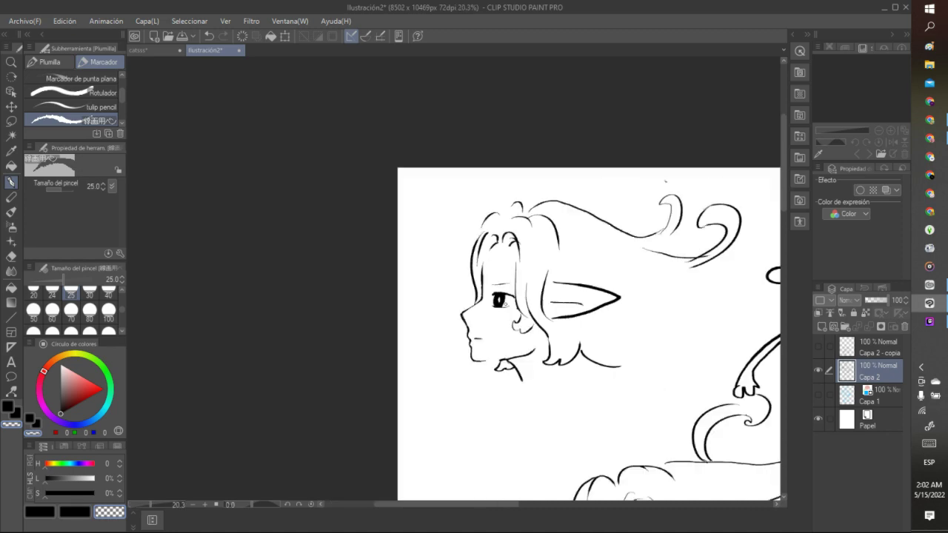
pyautogui.scroll(5, 531, 294)
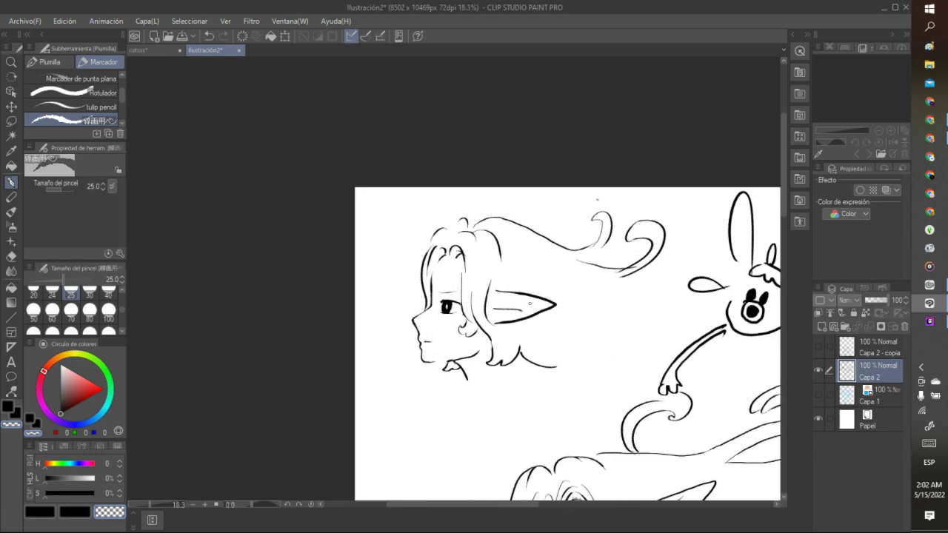
pyautogui.click(75, 510)
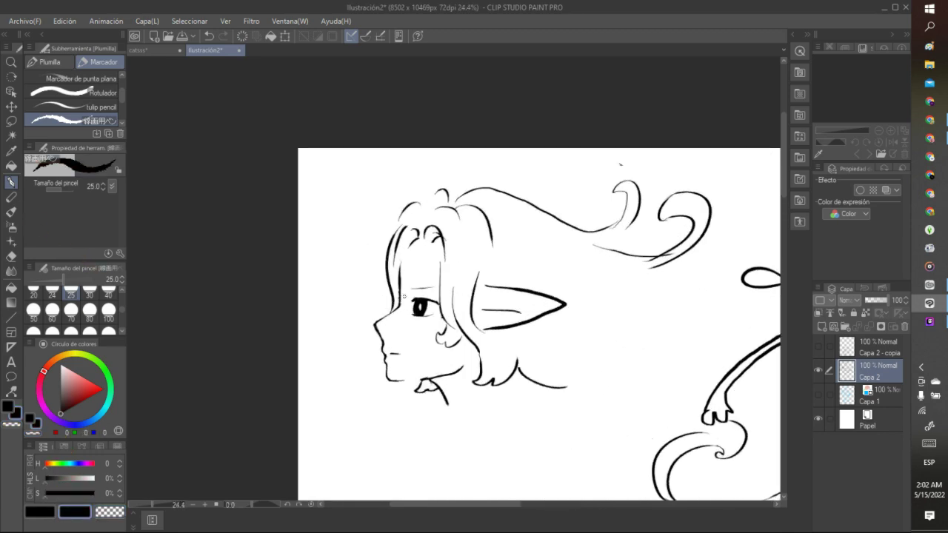
pyautogui.moveTo(399, 301); pyautogui.dragTo(405, 259)
pyautogui.click(110, 510)
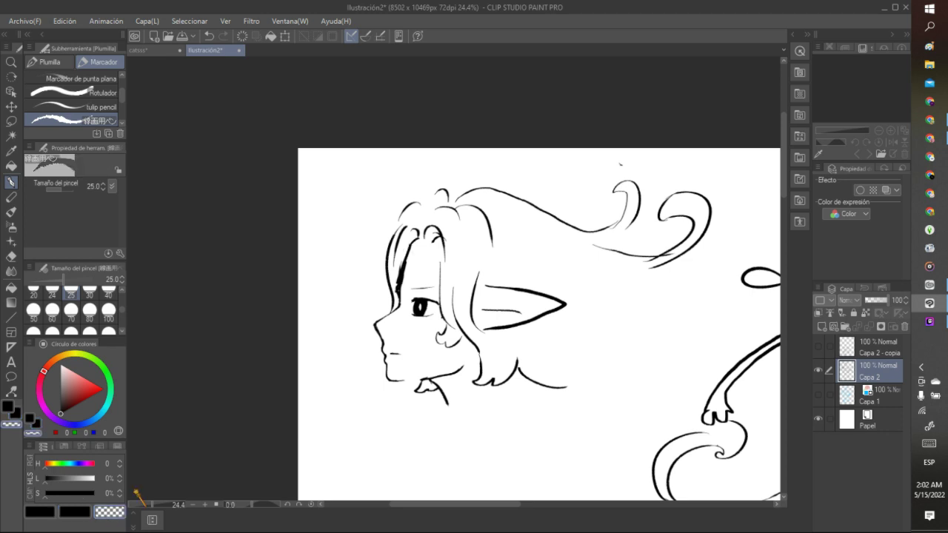
pyautogui.moveTo(404, 298); pyautogui.dragTo(411, 258)
pyautogui.moveTo(397, 291); pyautogui.dragTo(409, 244)
pyautogui.scroll(-4, 539, 324)
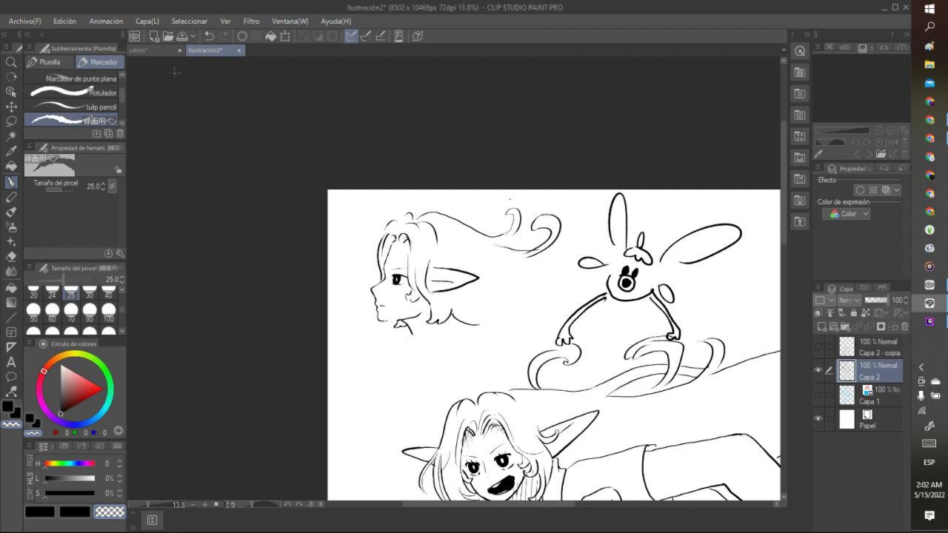
pyautogui.click(209, 36)
pyautogui.click(210, 36)
pyautogui.click(210, 36)
# Step: Erase the profile head's inner front strand with transparent colour and draw an outer front lock and a curved strand above the eye in black
pyautogui.moveTo(388, 270); pyautogui.dragTo(383, 281)
pyautogui.click(47, 511)
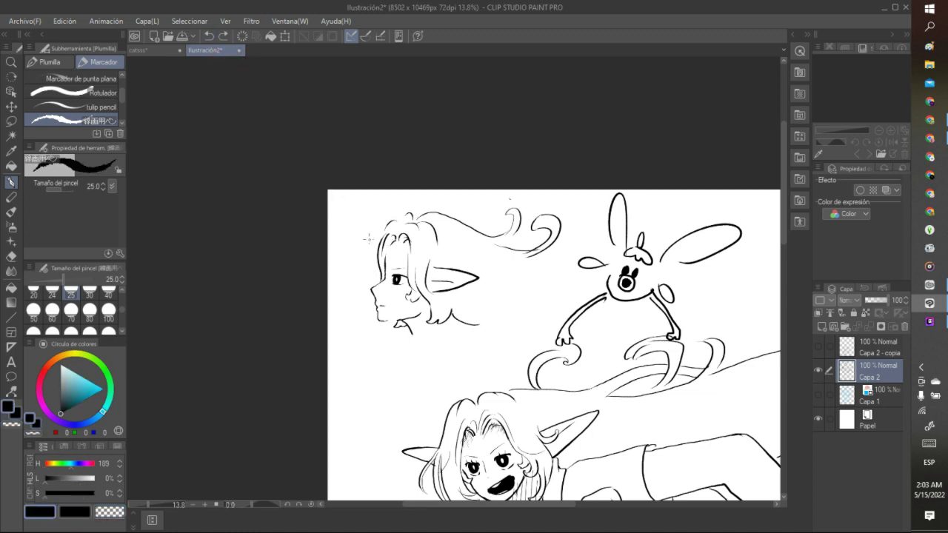
pyautogui.moveTo(399, 229); pyautogui.dragTo(372, 270)
pyautogui.scroll(-5, 554, 345)
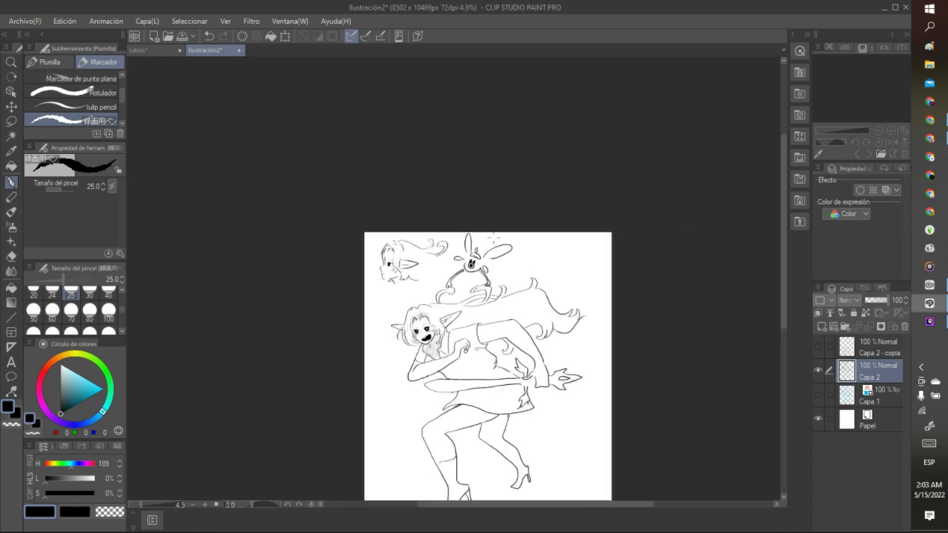
pyautogui.scroll(3, 493, 235)
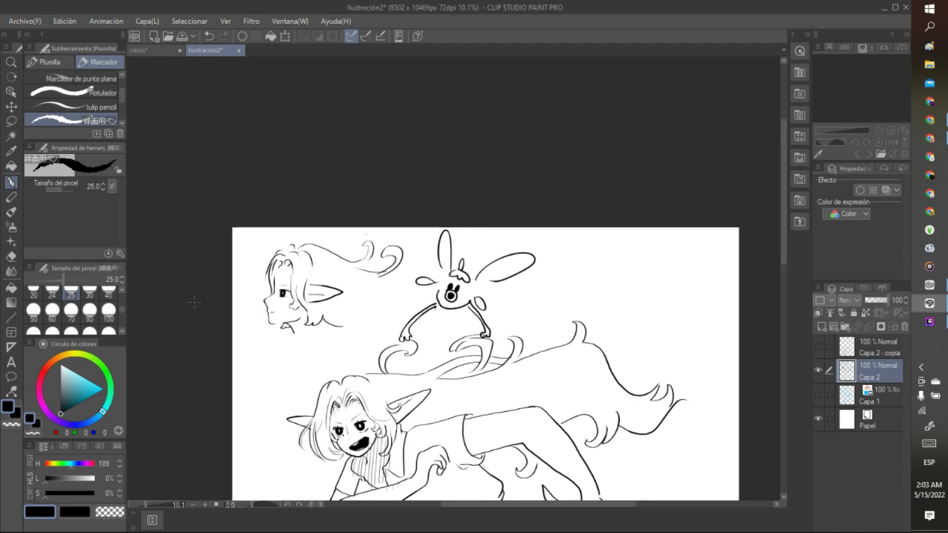
pyautogui.moveTo(289, 264); pyautogui.dragTo(289, 291)
pyautogui.scroll(-4, 303, 275)
pyautogui.scroll(2, 391, 291)
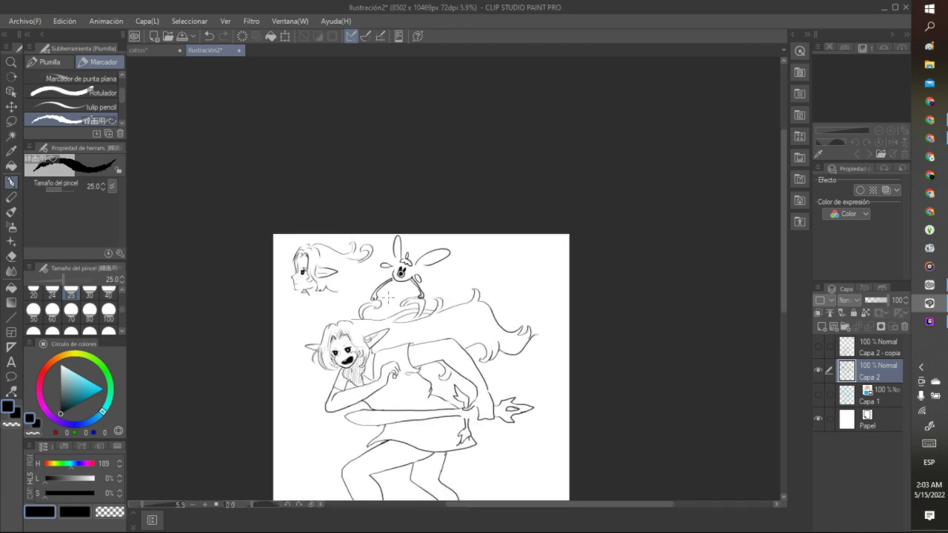
pyautogui.scroll(2, 390, 291)
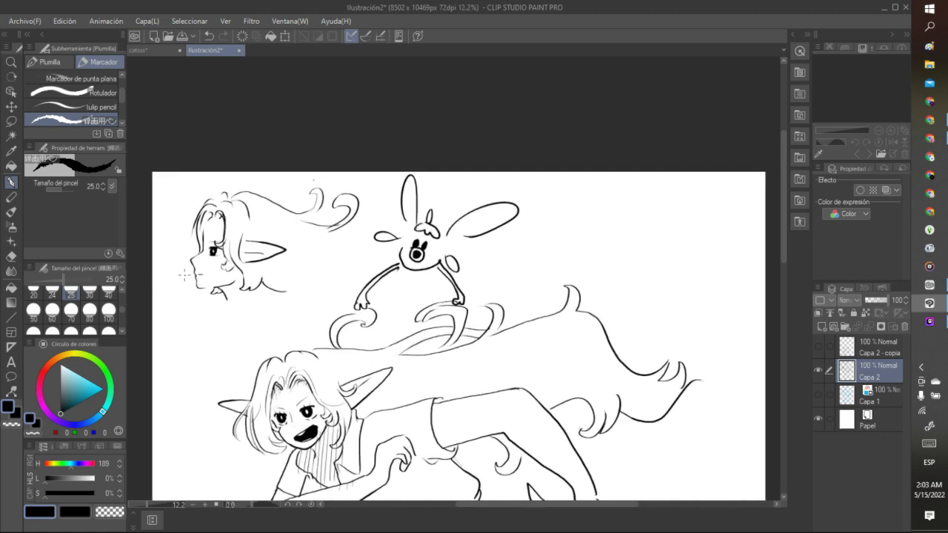
# Step: Retouch the profile head's nose and lip outline in black and erase its mouth line with transparent colour
pyautogui.moveTo(196, 274)
pyautogui.mouseDown()
pyautogui.moveTo(194, 259)
pyautogui.moveTo(200, 280)
pyautogui.mouseUp()
pyautogui.scroll(-4, 250, 217)
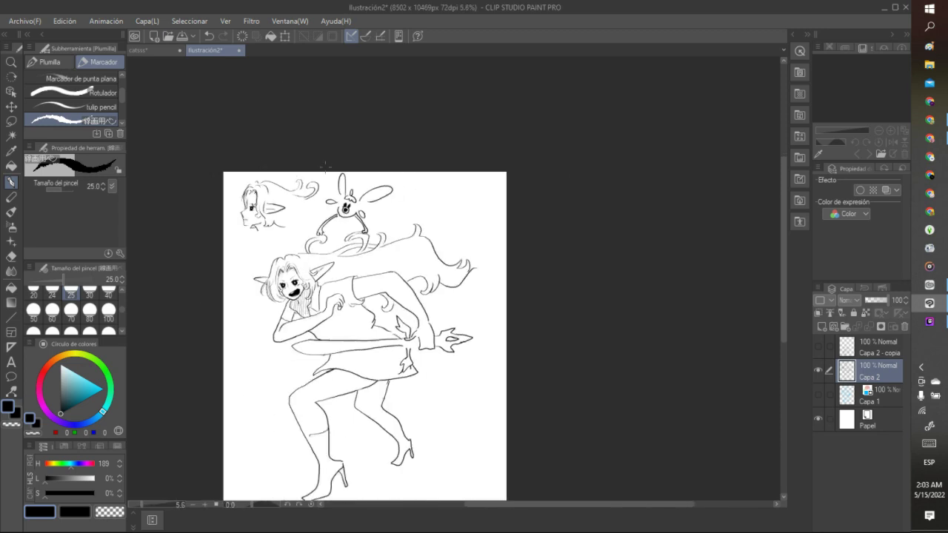
pyautogui.scroll(6, 245, 200)
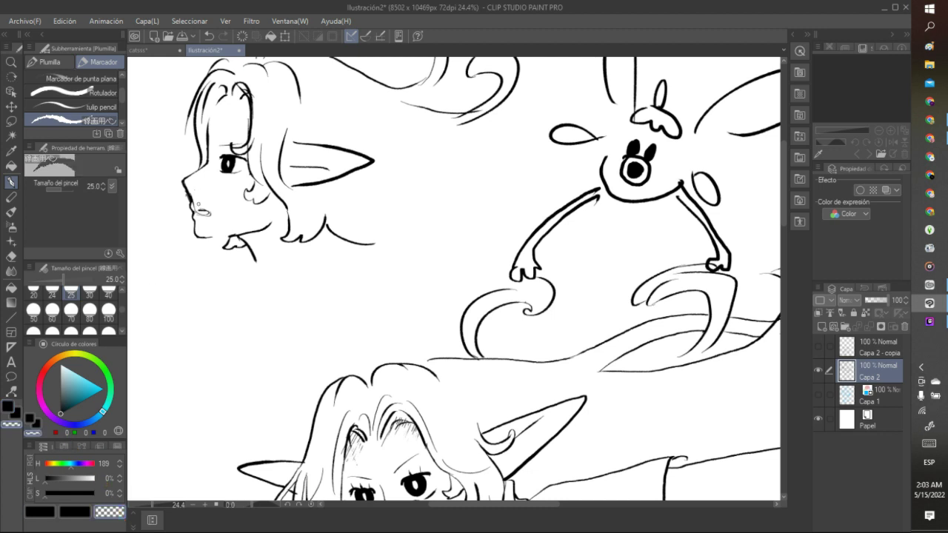
pyautogui.moveTo(198, 204)
pyautogui.mouseDown()
pyautogui.moveTo(204, 214)
pyautogui.moveTo(196, 207)
pyautogui.mouseUp()
pyautogui.click(207, 212)
pyautogui.click(69, 388)
pyautogui.press('x')
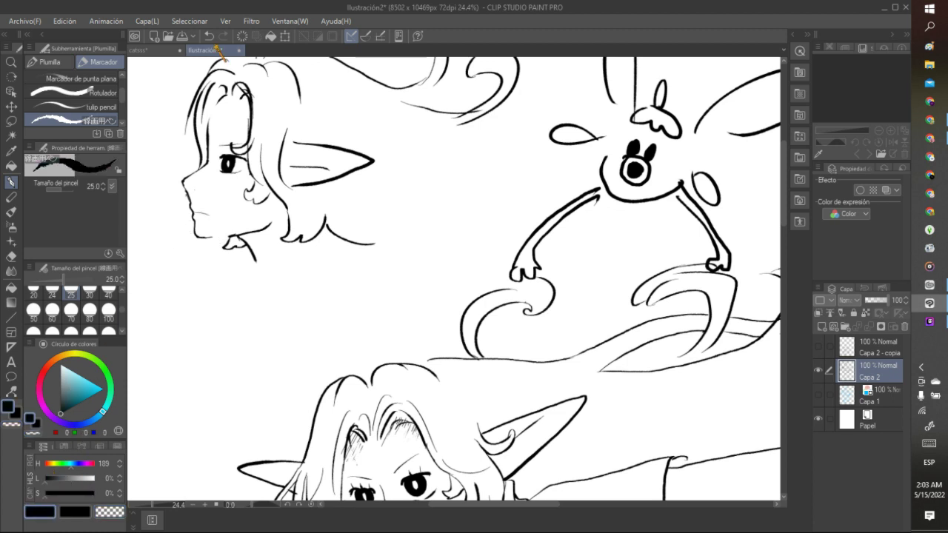
pyautogui.hotkey('ctrl', 'y')
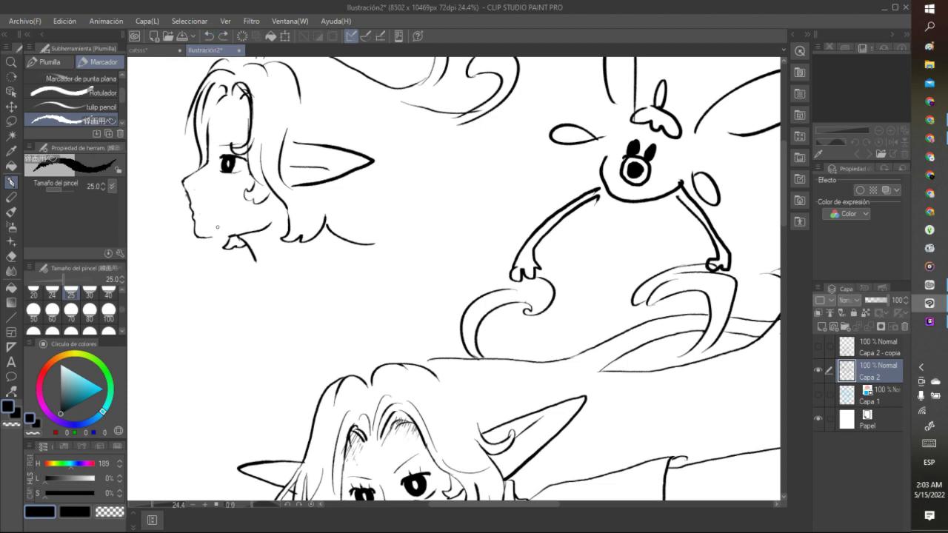
# Step: Try a curved smile on the profile head, replace it with a short straight mouth line, and darken the front of the upper lash
pyautogui.moveTo(200, 208); pyautogui.dragTo(216, 210)
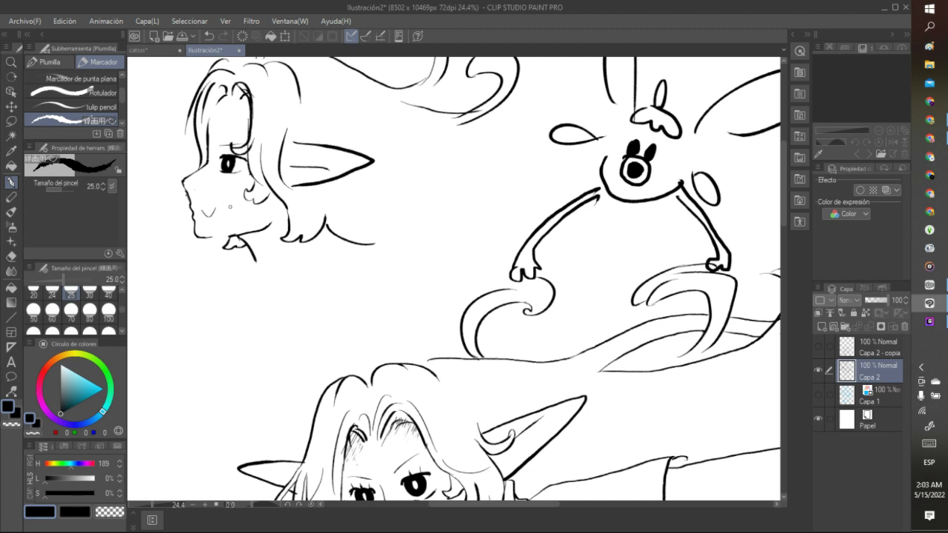
pyautogui.click(209, 35)
pyautogui.moveTo(194, 212); pyautogui.dragTo(216, 213)
pyautogui.moveTo(195, 212); pyautogui.dragTo(207, 212)
pyautogui.moveTo(226, 142); pyautogui.dragTo(231, 146)
pyautogui.scroll(-5, 454, 278)
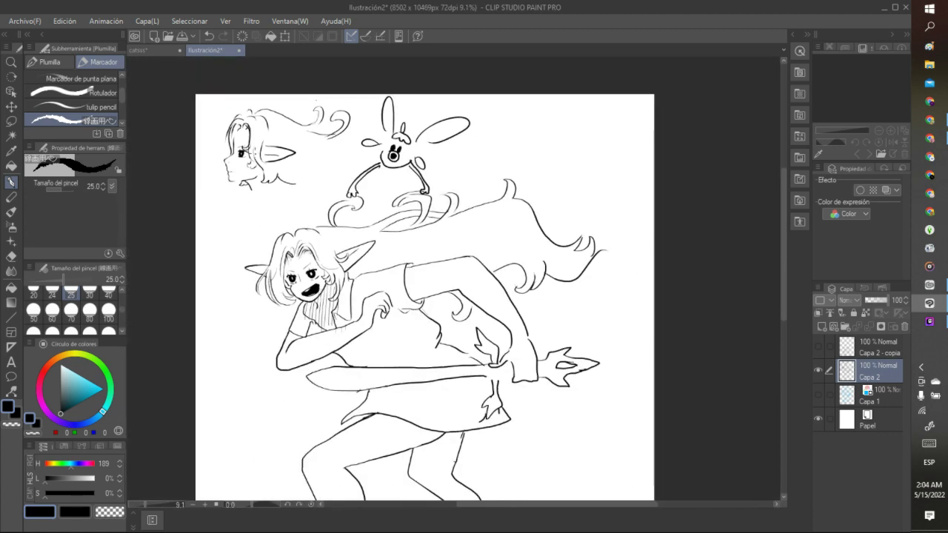
pyautogui.scroll(3, 277, 99)
# Step: Select the whole small profile head with its flowing hair using the Lasso, delete it from Capa 2, and clear the selection
pyautogui.press('m')
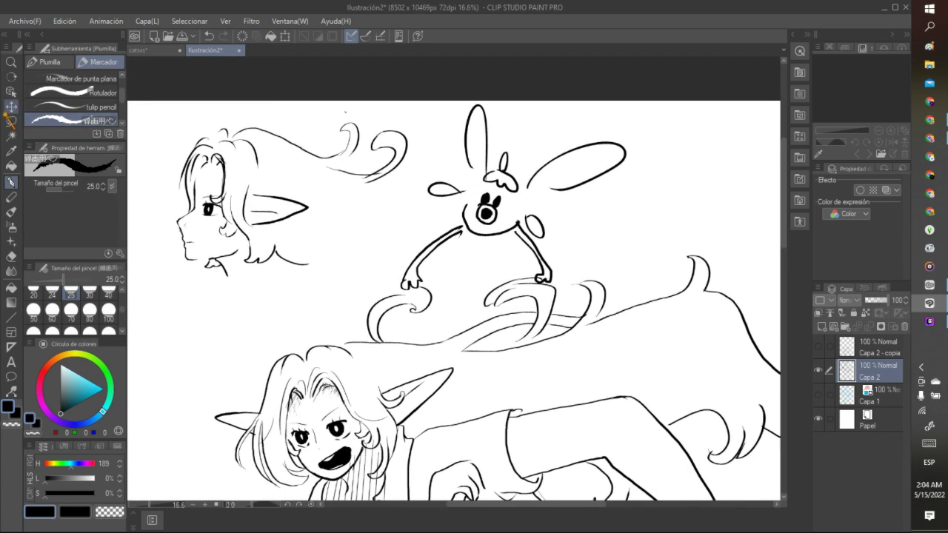
pyautogui.moveTo(158, 131)
pyautogui.mouseDown()
pyautogui.moveTo(179, 290)
pyautogui.moveTo(356, 234)
pyautogui.moveTo(424, 109)
pyautogui.moveTo(244, 101)
pyautogui.mouseUp()
pyautogui.press('Delete')
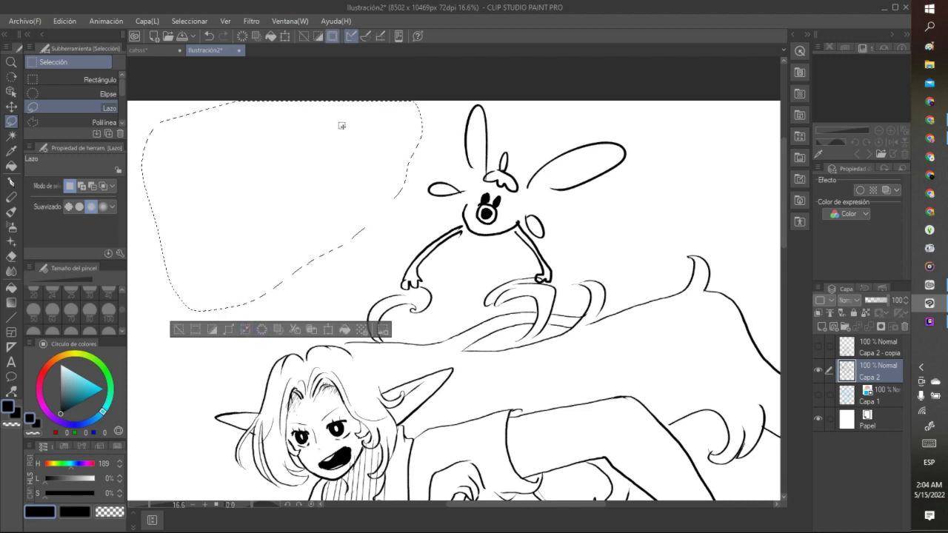
pyautogui.hotkey('ctrl', 'd')
pyautogui.moveTo(291, 271); pyautogui.dragTo(296, 274)
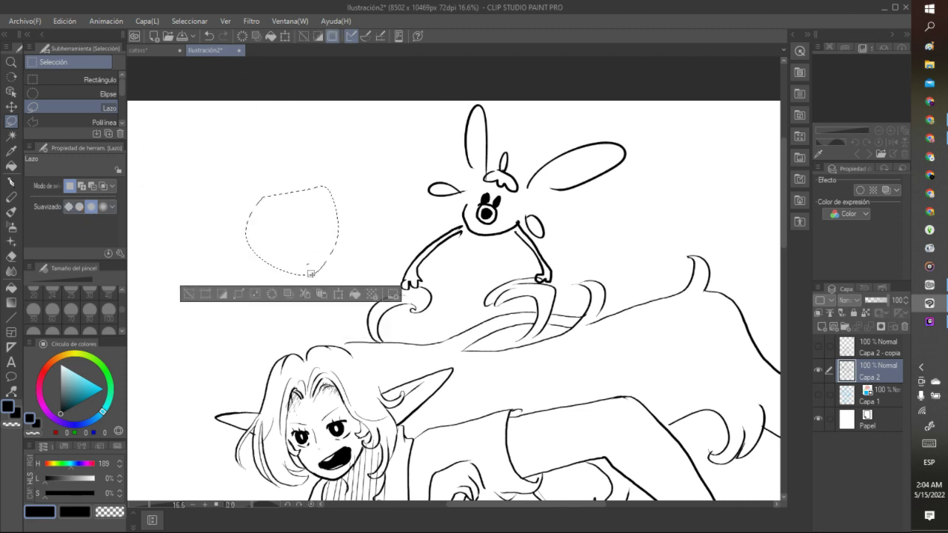
# Step: Clear the selection and draw a second fold line at the tunic's front hem corner with the black marker pen at size 25
pyautogui.hotkey('ctrl', 'd')
pyautogui.click(11, 181)
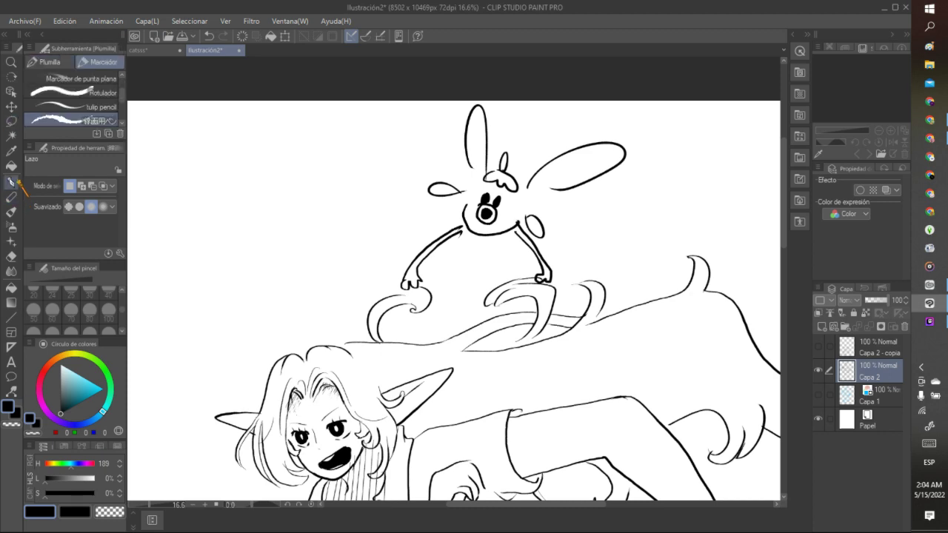
pyautogui.scroll(-5, 334, 195)
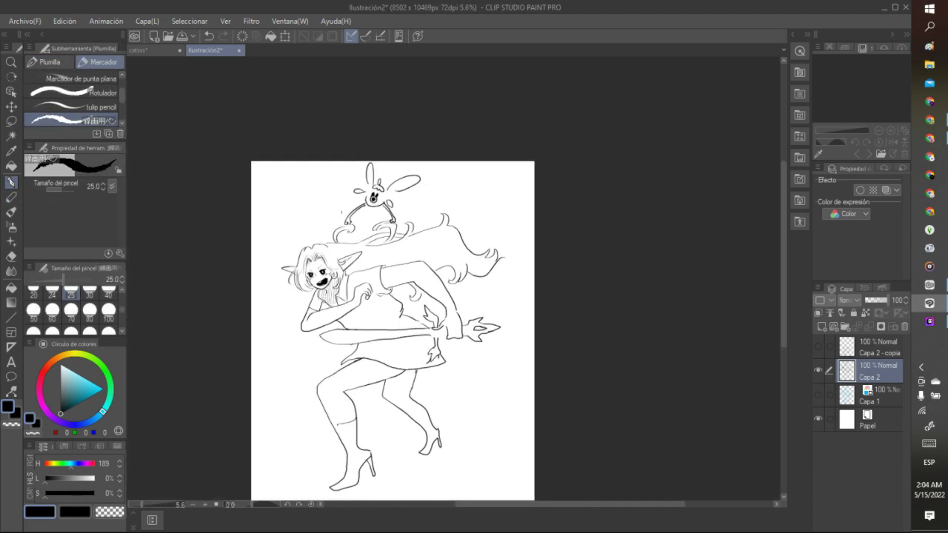
pyautogui.scroll(4, 361, 313)
pyautogui.scroll(-2, 360, 313)
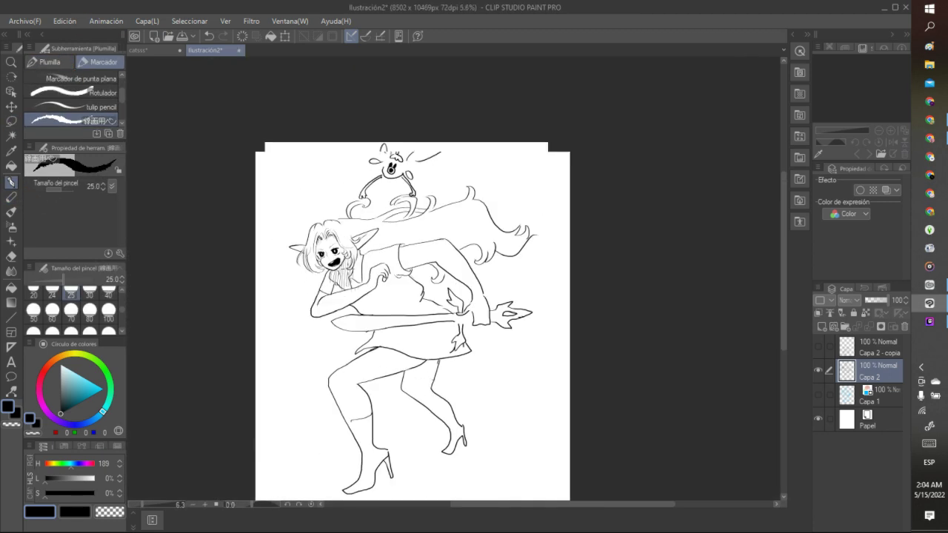
pyautogui.scroll(1, 360, 313)
pyautogui.scroll(3, 361, 312)
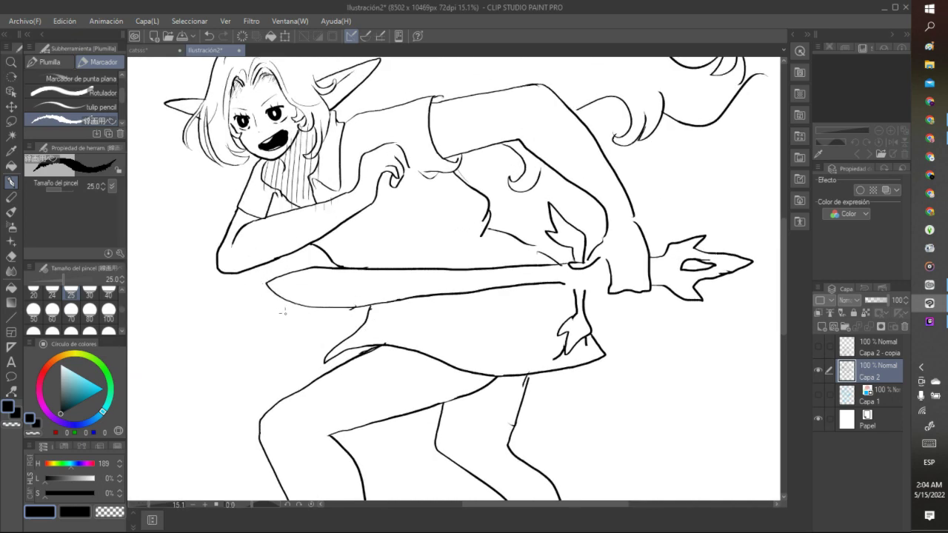
pyautogui.moveTo(333, 357); pyautogui.dragTo(327, 364)
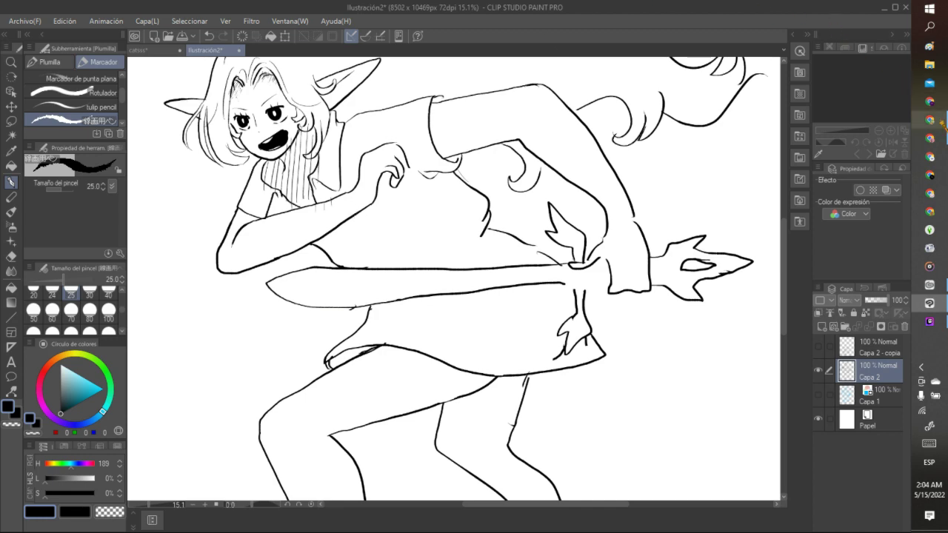
# Step: Examine the Pinterest reference picture of the green-clad elf in Chrome and return to the drawing in Clip Studio Paint
pyautogui.moveTo(939, 120)
pyautogui.click(851, 122)
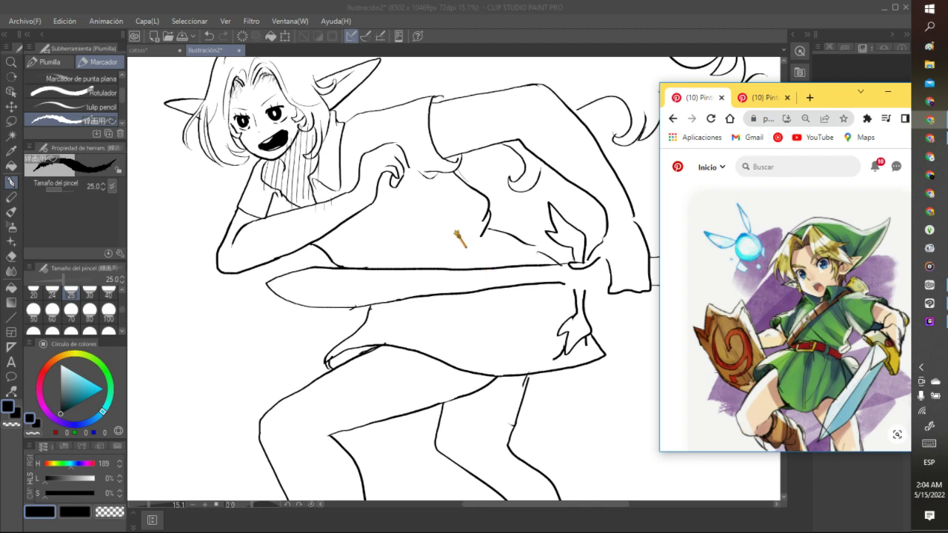
pyautogui.click(464, 116)
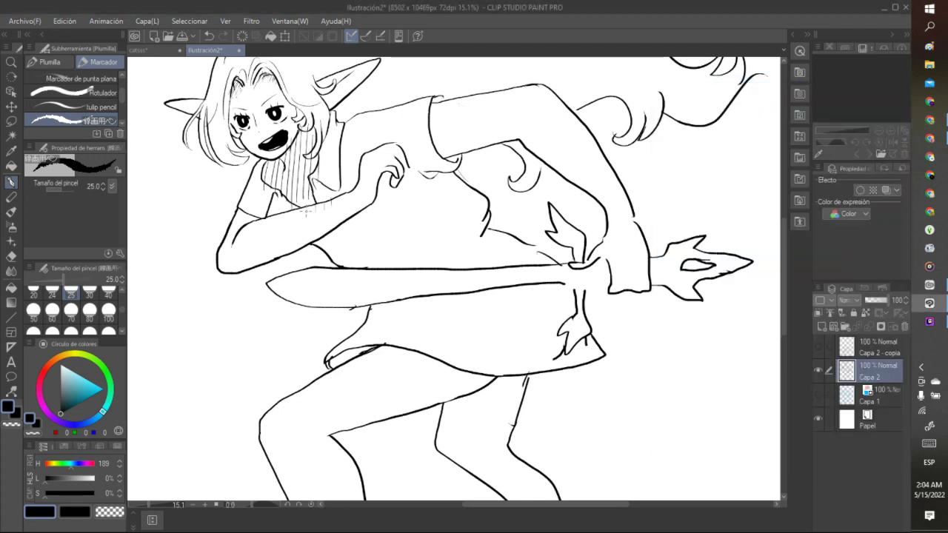
# Step: Draw a vertical strap down the elf's torso, passing behind the raised hand and closed off at the shoulder
pyautogui.moveTo(354, 113)
pyautogui.mouseDown()
pyautogui.moveTo(339, 199)
pyautogui.moveTo(341, 273)
pyautogui.moveTo(362, 247)
pyautogui.moveTo(365, 207)
pyautogui.mouseUp()
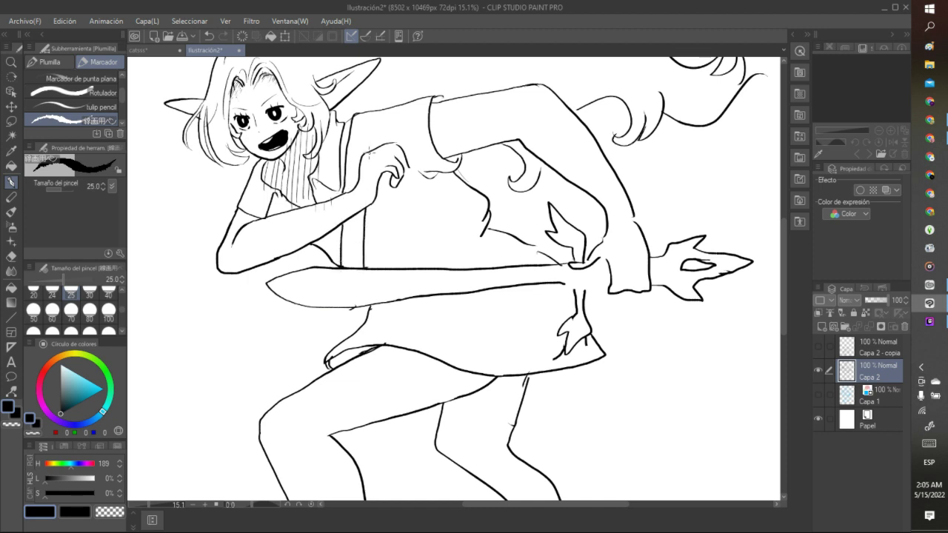
pyautogui.moveTo(368, 160)
pyautogui.mouseDown()
pyautogui.moveTo(381, 111)
pyautogui.moveTo(353, 117)
pyautogui.mouseUp()
# Step: Draw a small crown-shaped object with inner vertical details behind the elf's shoulder, next to the strap
pyautogui.moveTo(376, 89)
pyautogui.mouseDown()
pyautogui.moveTo(395, 82)
pyautogui.moveTo(392, 109)
pyautogui.moveTo(361, 99)
pyautogui.moveTo(383, 105)
pyautogui.mouseUp()
pyautogui.moveTo(391, 87); pyautogui.dragTo(398, 100)
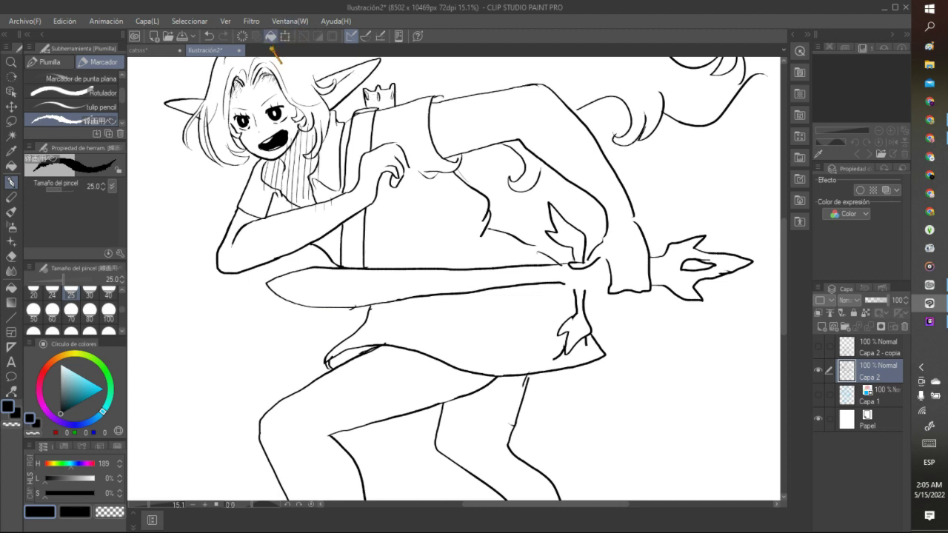
pyautogui.click(209, 35)
pyautogui.moveTo(363, 95); pyautogui.dragTo(371, 89)
pyautogui.moveTo(384, 101)
pyautogui.mouseDown()
pyautogui.moveTo(385, 115)
pyautogui.moveTo(393, 91)
pyautogui.moveTo(390, 107)
pyautogui.mouseUp()
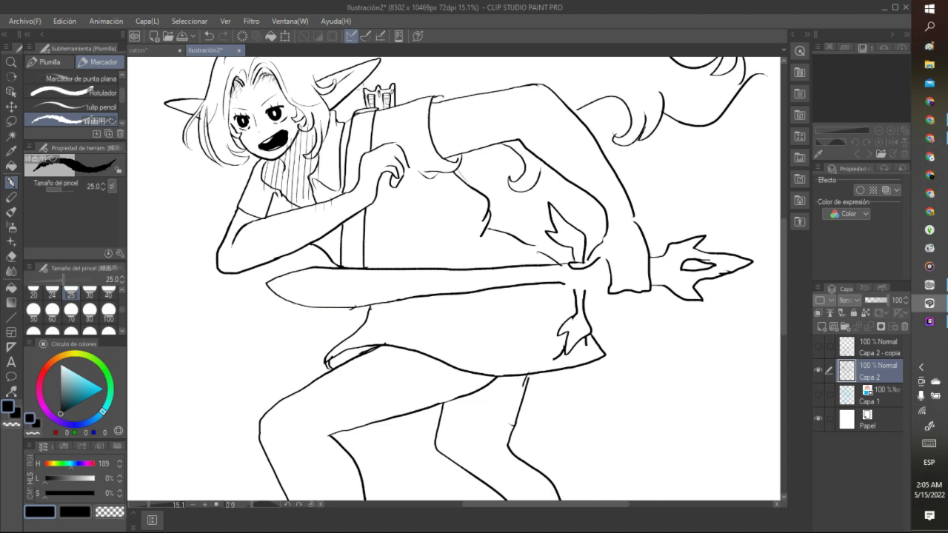
pyautogui.scroll(-5, 385, 78)
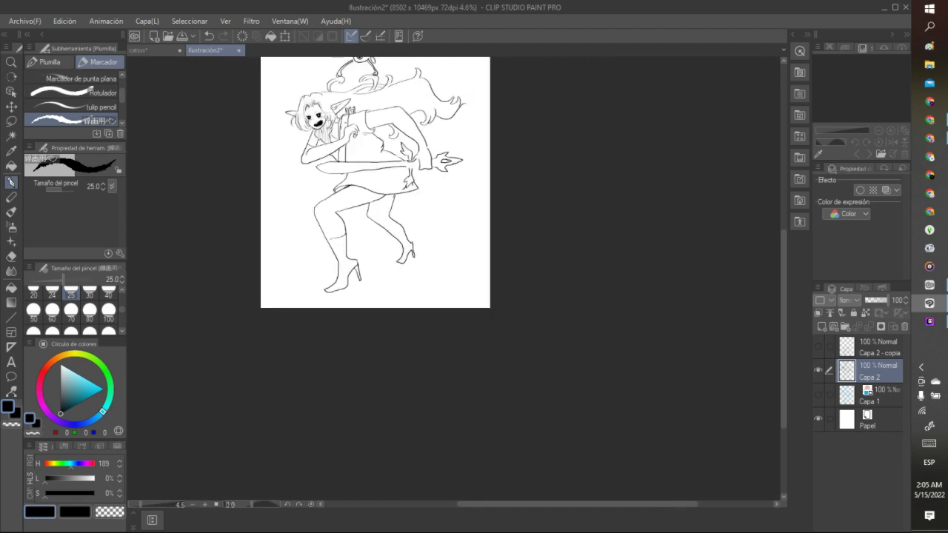
pyautogui.scroll(6, 374, 95)
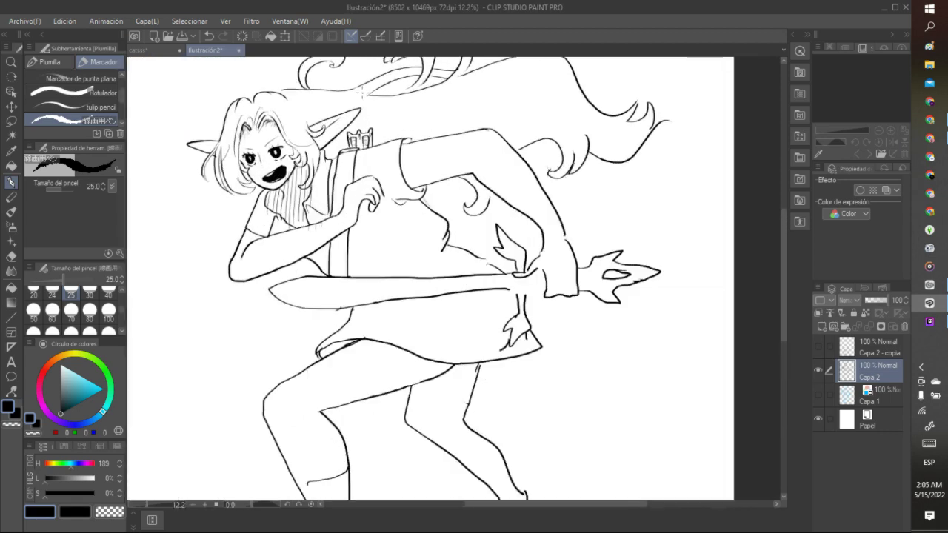
pyautogui.scroll(1, 374, 95)
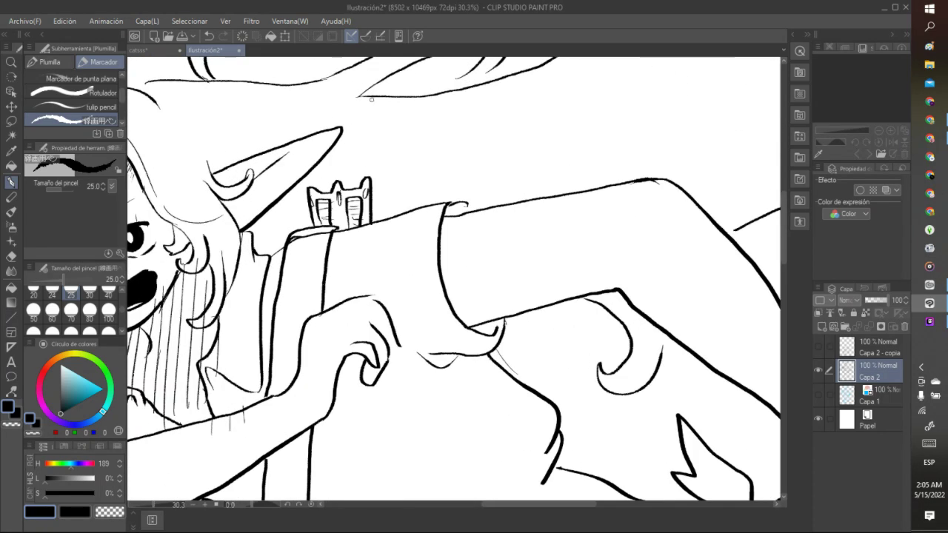
# Step: Undo the strokes of the crown-shaped object behind the shoulder
pyautogui.click(210, 39)
pyautogui.click(210, 40)
pyautogui.click(211, 40)
pyautogui.click(210, 41)
pyautogui.click(211, 41)
pyautogui.click(211, 41)
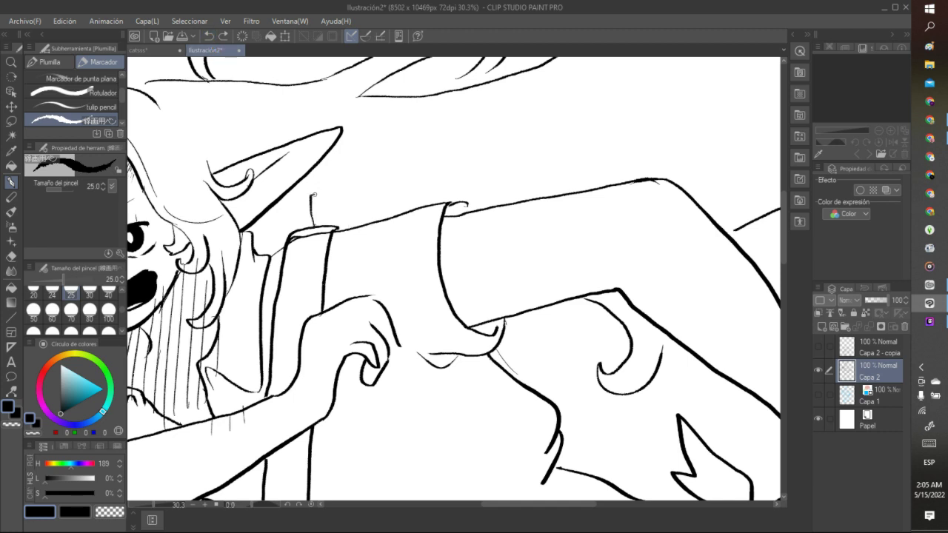
# Step: Draw a plain block shape behind the shoulder, clean its upper edge with transparent colour, and return to black
pyautogui.moveTo(378, 192); pyautogui.dragTo(379, 220)
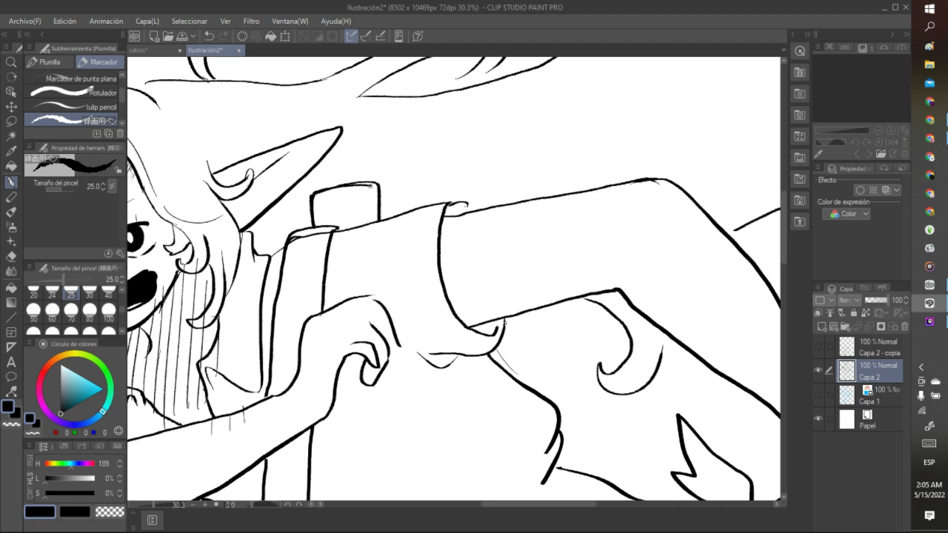
pyautogui.click(109, 511)
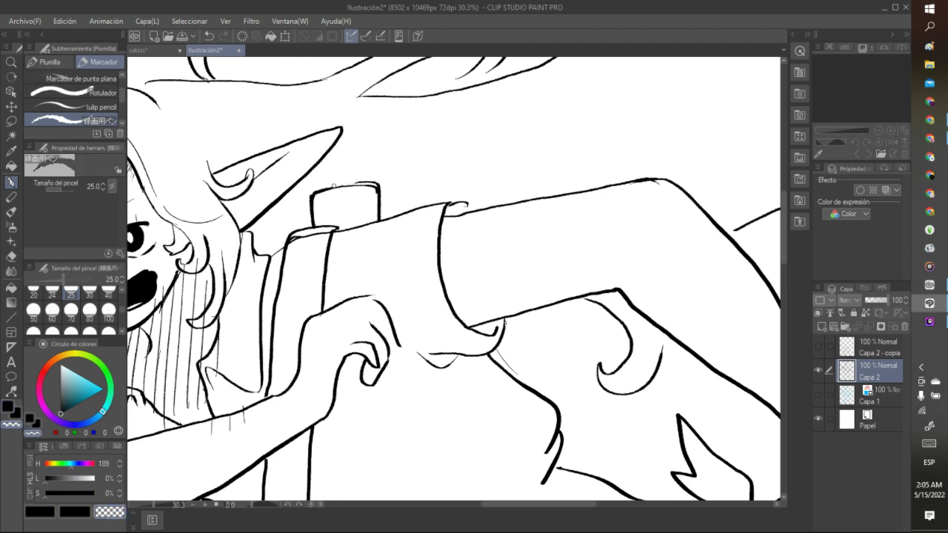
pyautogui.moveTo(377, 180); pyautogui.dragTo(354, 181)
pyautogui.scroll(-10, 383, 185)
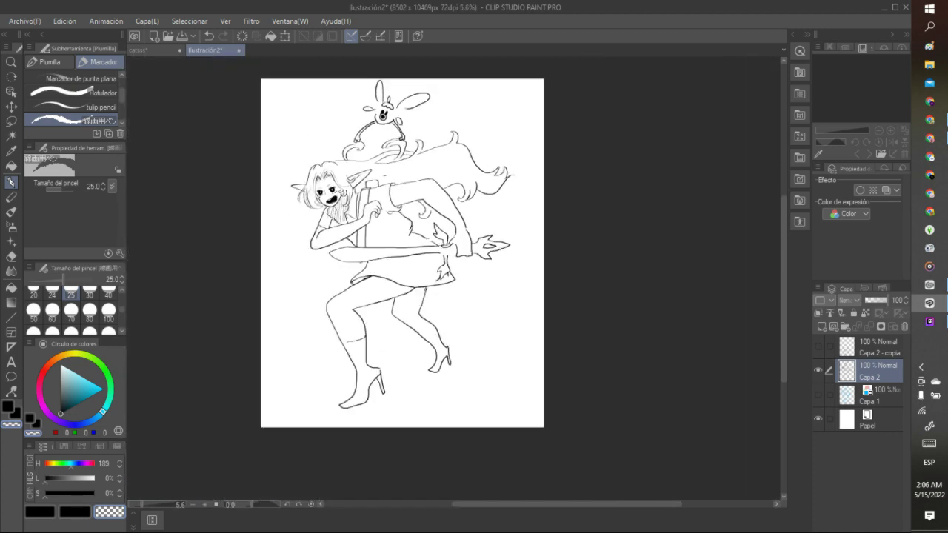
pyautogui.scroll(4, 351, 128)
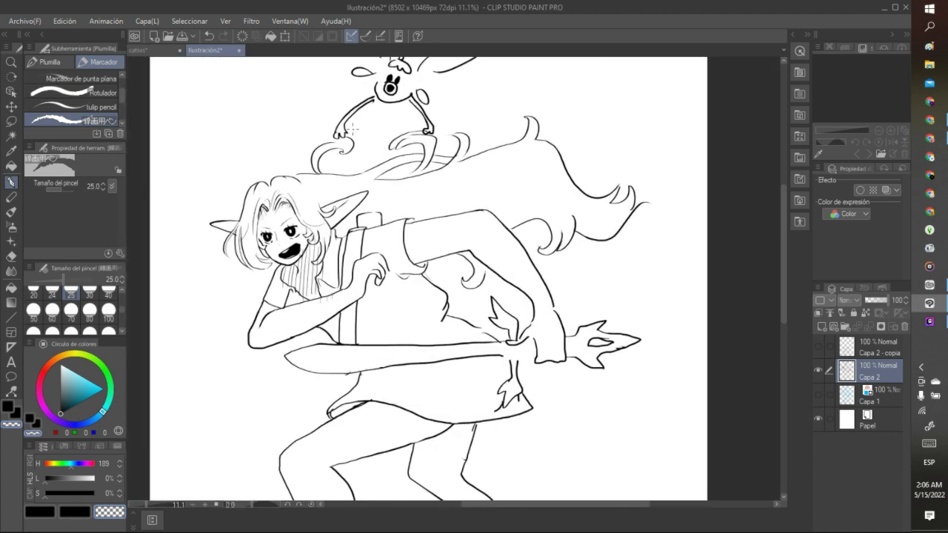
pyautogui.press('c')
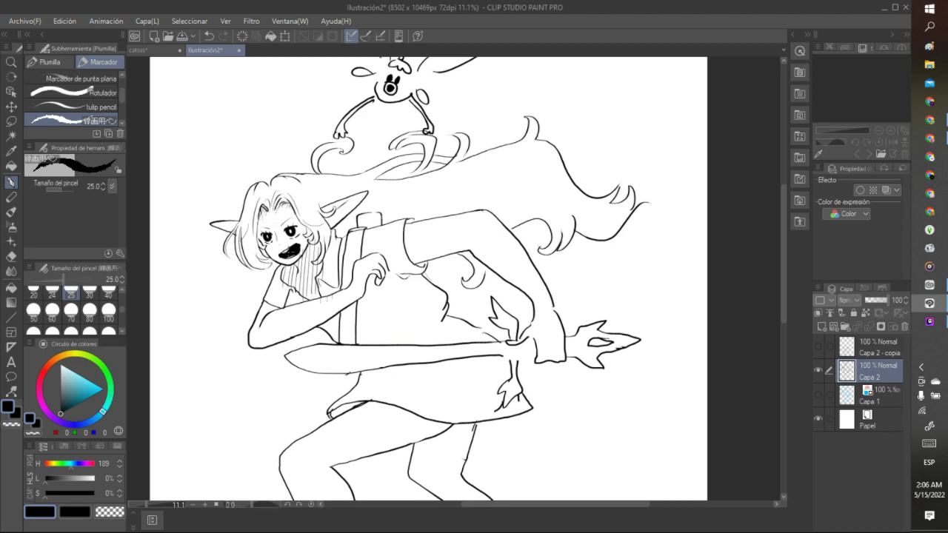
# Step: Select the elf's head and flowing hair with the Lasso, enlarge and reposition them with Scale/Rotate, and clear the selection
pyautogui.scroll(-4, 319, 151)
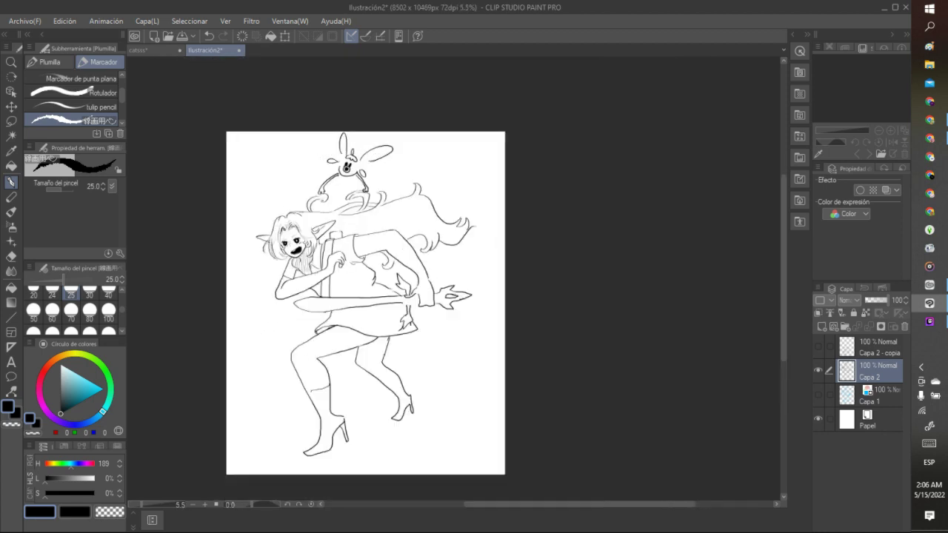
pyautogui.click(11, 121)
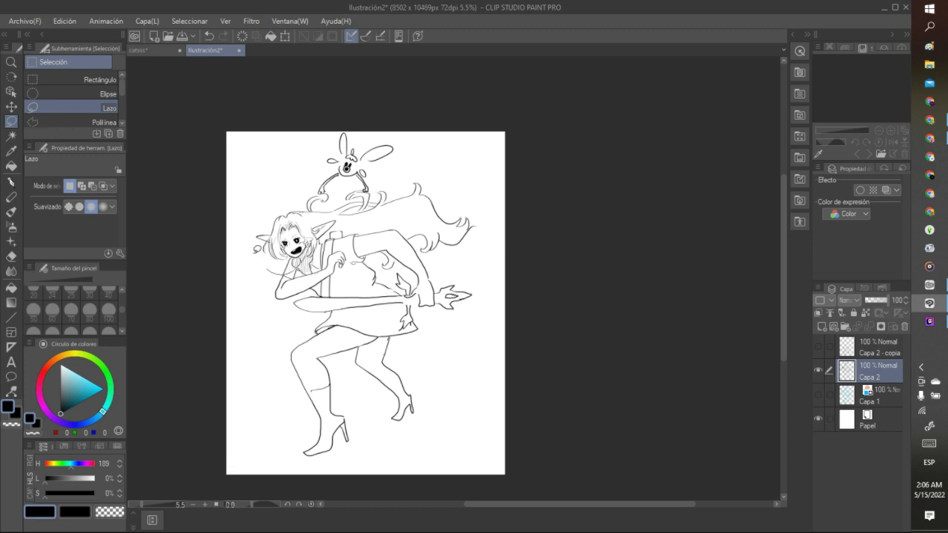
pyautogui.moveTo(251, 235)
pyautogui.mouseDown()
pyautogui.moveTo(329, 190)
pyautogui.moveTo(476, 216)
pyautogui.moveTo(433, 245)
pyautogui.moveTo(342, 236)
pyautogui.mouseUp()
pyautogui.click(430, 294)
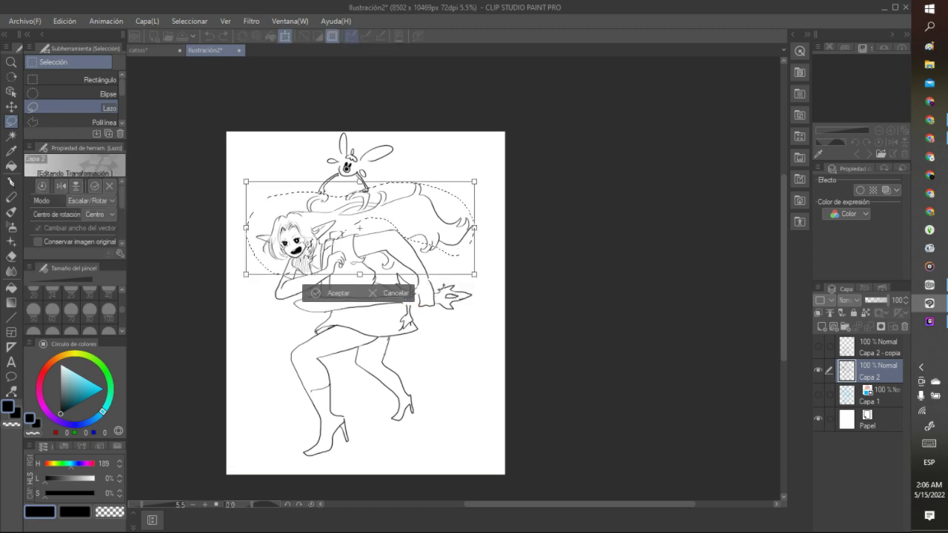
pyautogui.moveTo(475, 274)
pyautogui.mouseDown()
pyautogui.moveTo(510, 285)
pyautogui.moveTo(440, 248)
pyautogui.mouseUp()
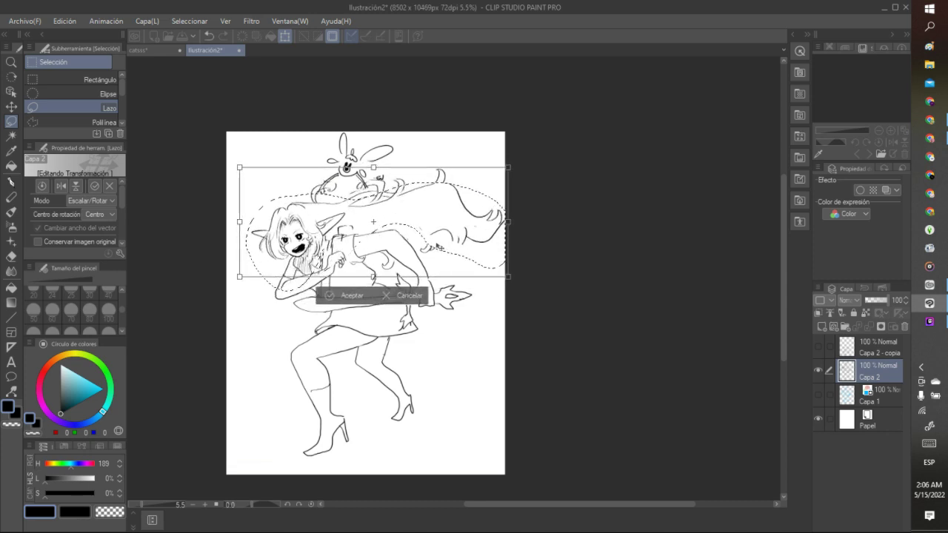
pyautogui.moveTo(508, 276); pyautogui.dragTo(522, 283)
pyautogui.moveTo(470, 252); pyautogui.dragTo(463, 243)
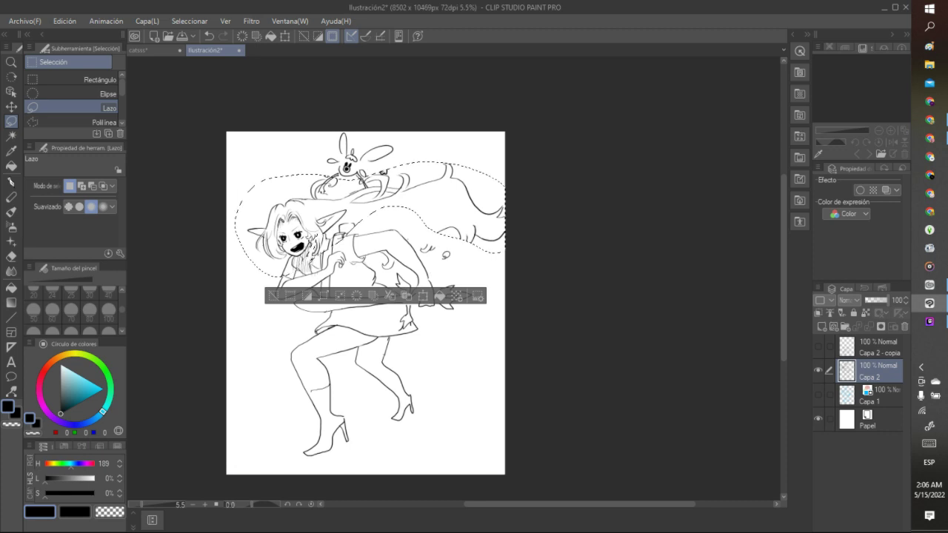
pyautogui.hotkey('ctrl', 'd')
pyautogui.scroll(-3, 407, 247)
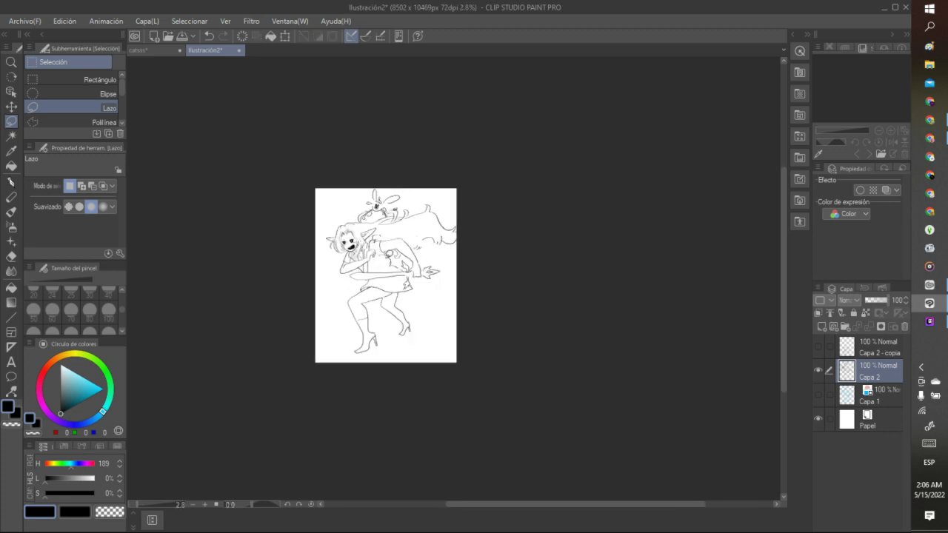
pyautogui.scroll(4, 385, 230)
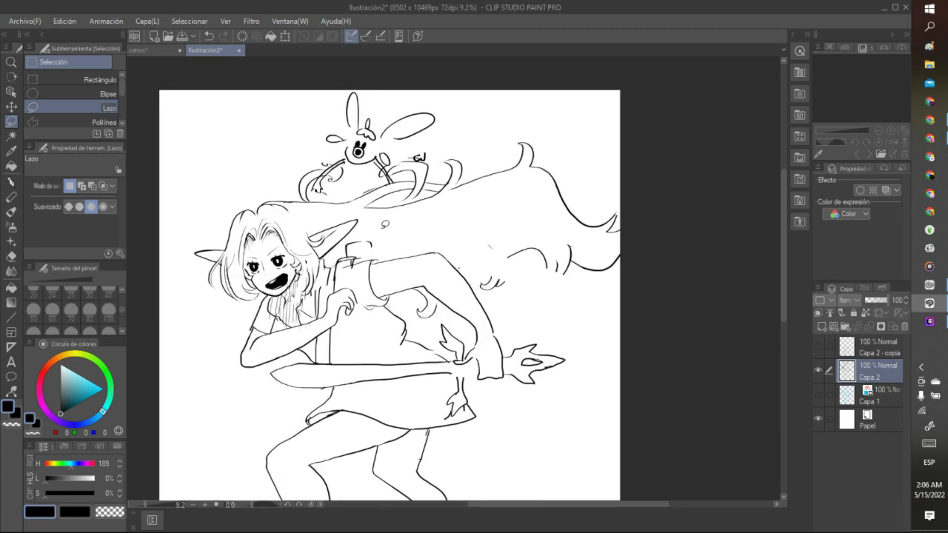
# Step: Undo the enlargement of the head and hair and clear the restored selection
pyautogui.click(211, 36)
pyautogui.click(210, 37)
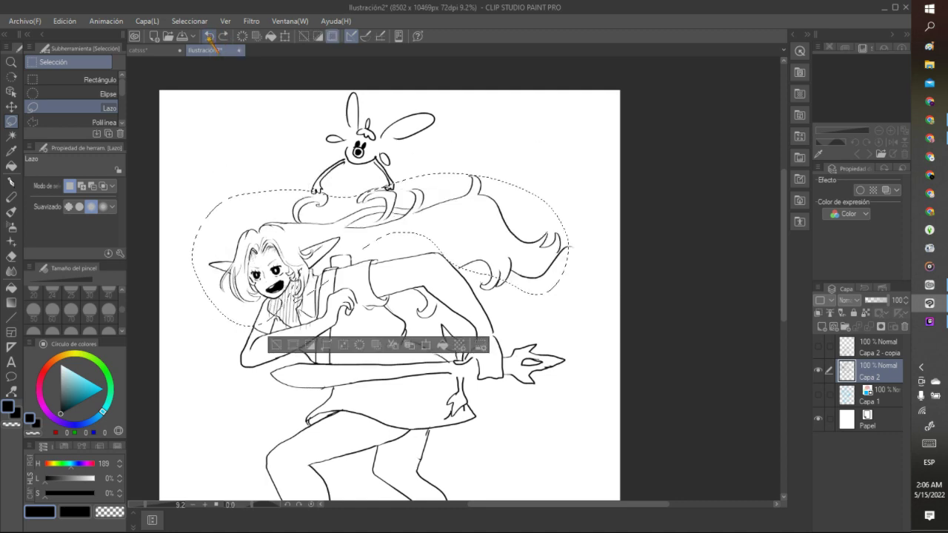
pyautogui.click(259, 100)
# Step: Outline the elf's head and flowing hair again with the Lasso, passing just below the small rabbit-eared creature's body
pyautogui.scroll(-5, 260, 100)
pyautogui.scroll(3, 260, 100)
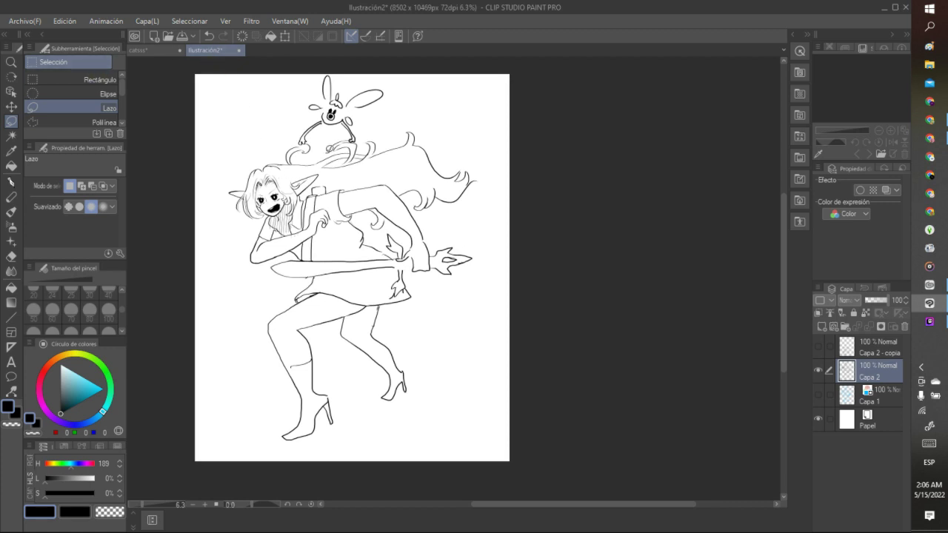
pyautogui.scroll(2, 325, 136)
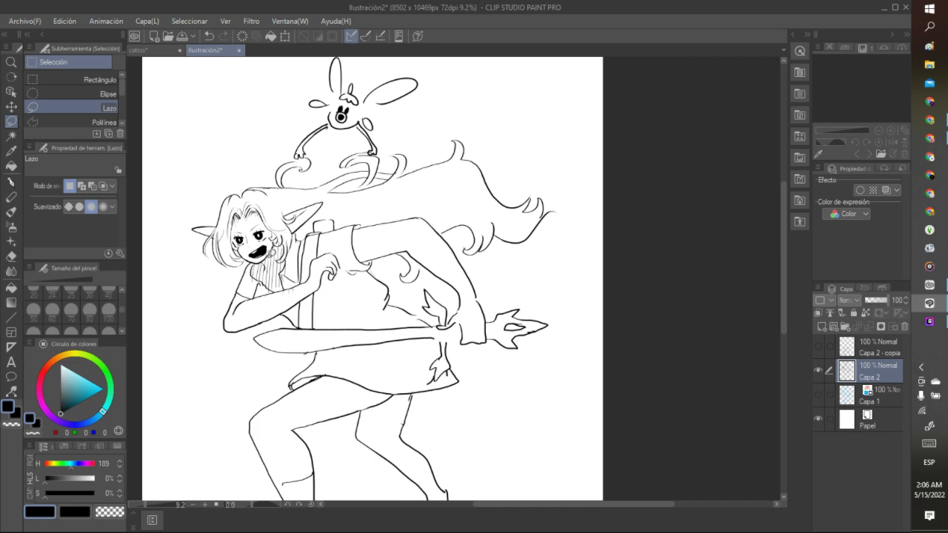
pyautogui.moveTo(260, 256)
pyautogui.mouseDown()
pyautogui.moveTo(226, 274)
pyautogui.moveTo(172, 235)
pyautogui.moveTo(237, 166)
pyautogui.moveTo(259, 158)
pyautogui.mouseUp()
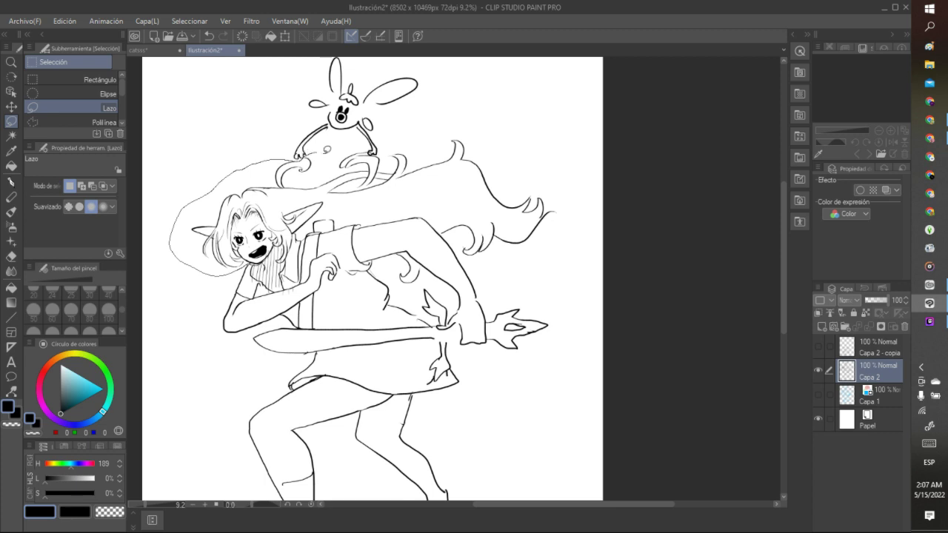
pyautogui.moveTo(398, 147)
pyautogui.mouseDown()
pyautogui.moveTo(536, 159)
pyautogui.moveTo(565, 210)
pyautogui.moveTo(535, 253)
pyautogui.moveTo(510, 261)
pyautogui.moveTo(479, 260)
pyautogui.moveTo(416, 199)
pyautogui.moveTo(320, 210)
pyautogui.mouseUp()
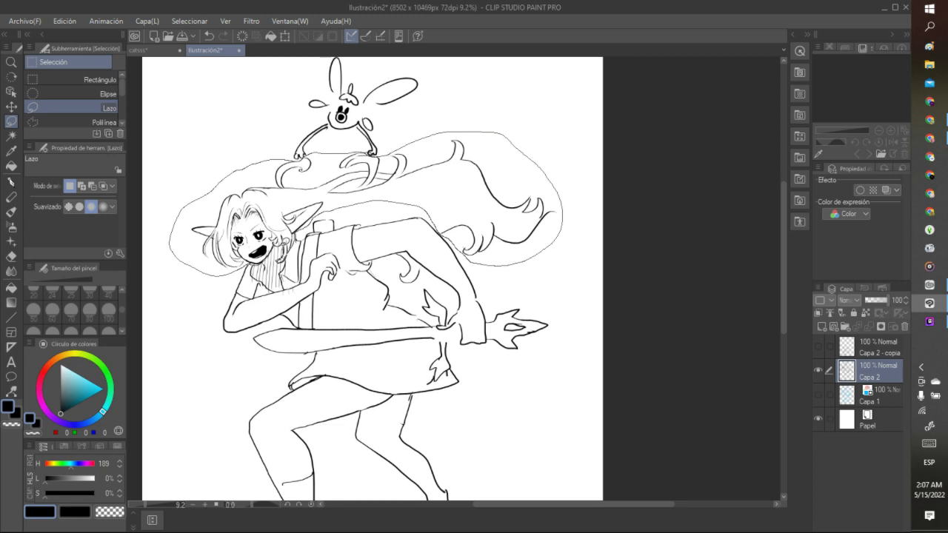
pyautogui.moveTo(298, 213); pyautogui.dragTo(295, 214)
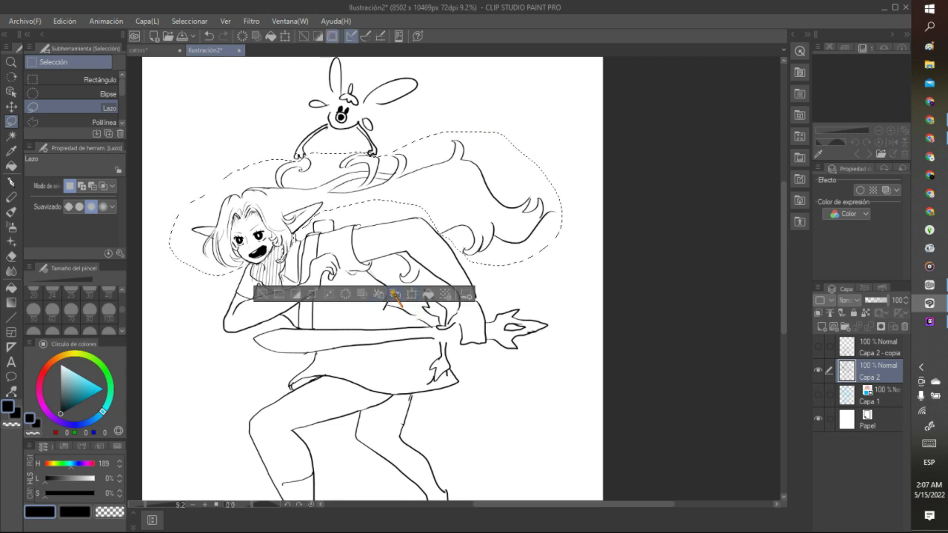
pyautogui.click(413, 294)
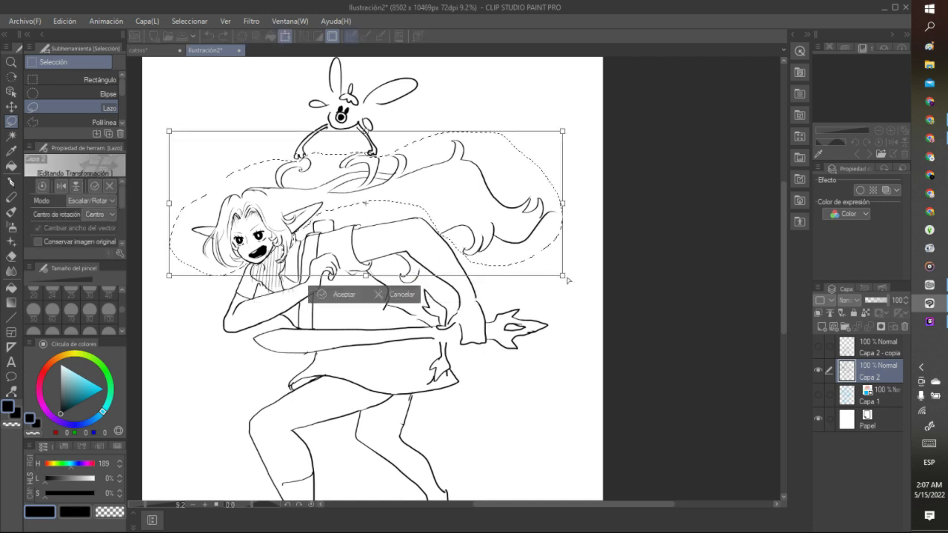
pyautogui.moveTo(562, 275); pyautogui.dragTo(625, 324)
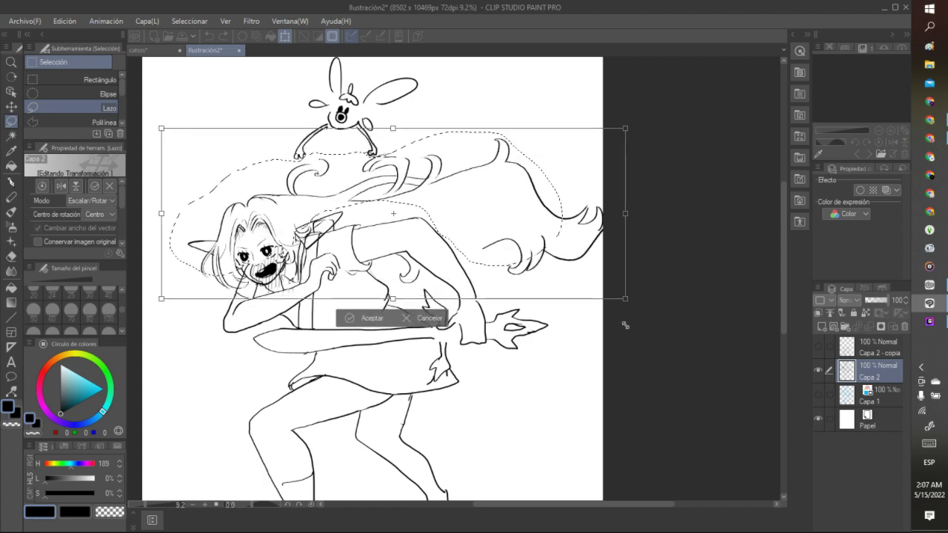
pyautogui.click(433, 317)
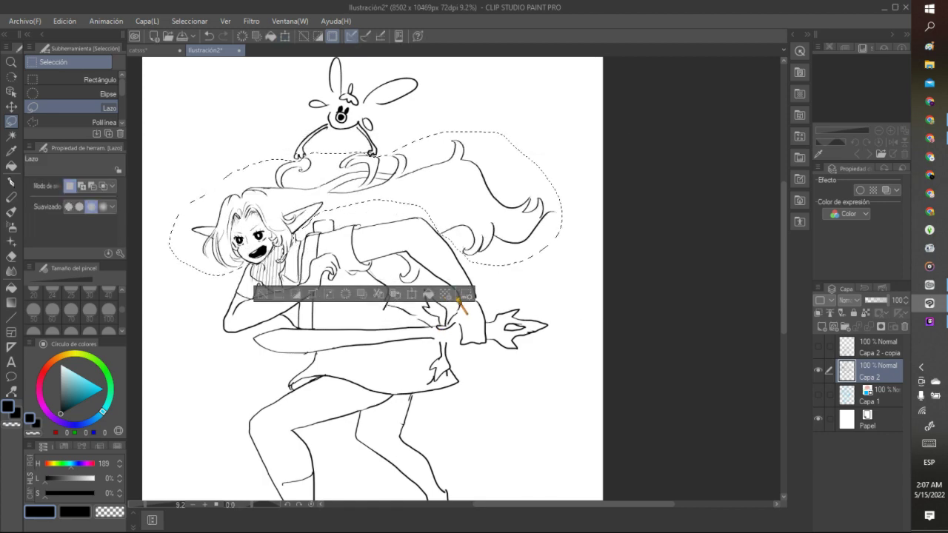
# Step: Enlarge the selected head and flowing hair with Scale/Rotate, shift them up and right, apply the transformation, and clear the selection
pyautogui.click(412, 294)
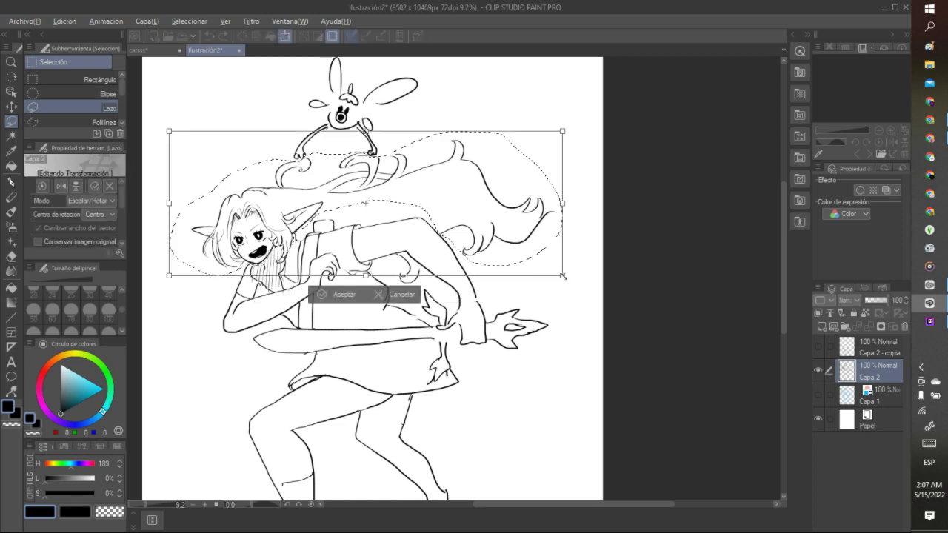
pyautogui.moveTo(563, 276); pyautogui.dragTo(608, 293)
pyautogui.moveTo(365, 201); pyautogui.dragTo(393, 189)
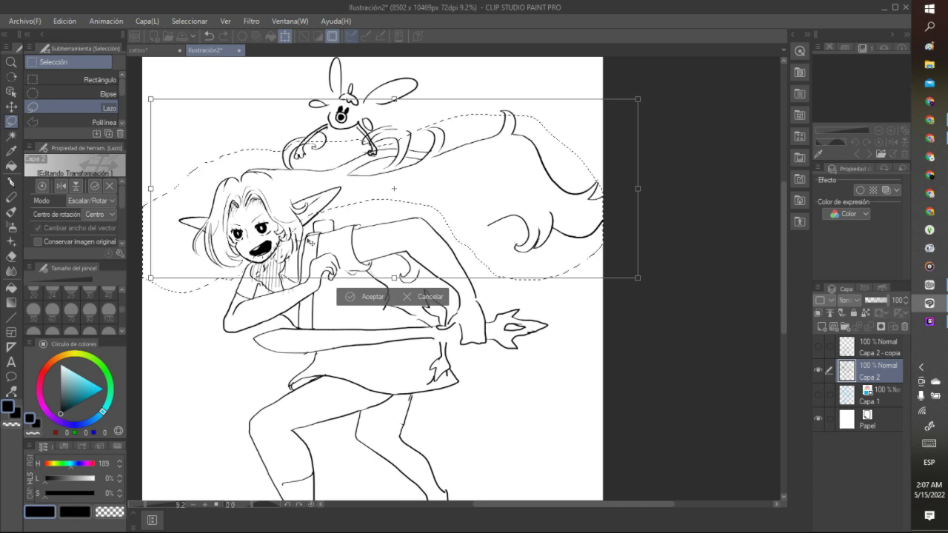
pyautogui.moveTo(394, 188); pyautogui.dragTo(393, 188)
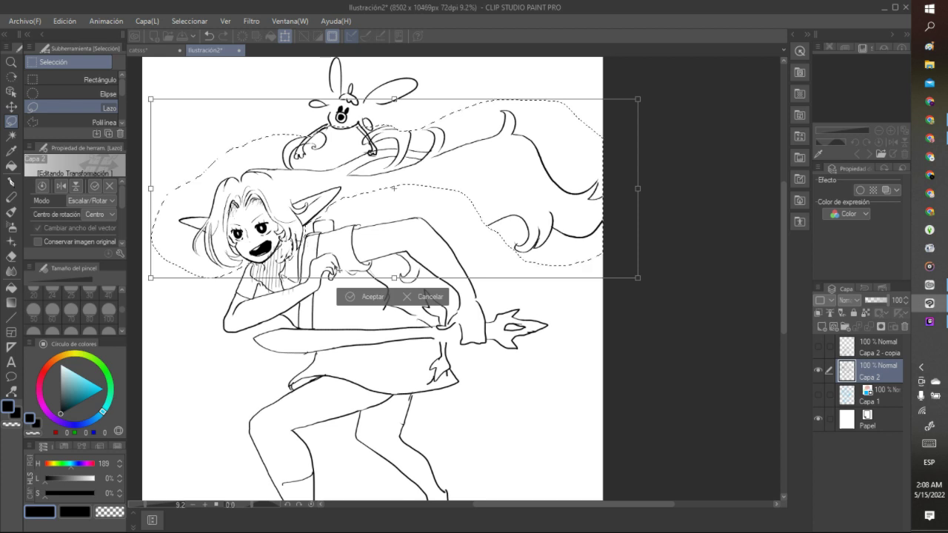
pyautogui.click(370, 295)
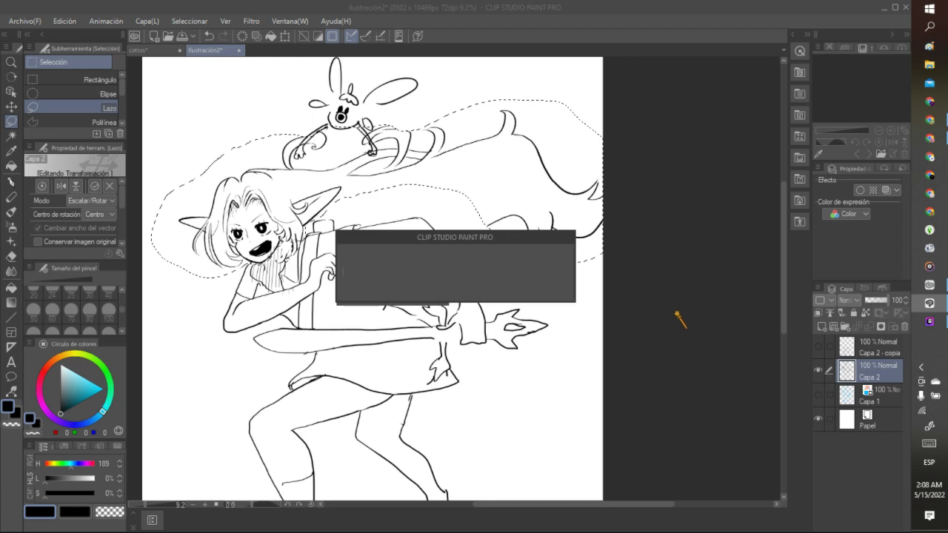
pyautogui.scroll(-5, 635, 303)
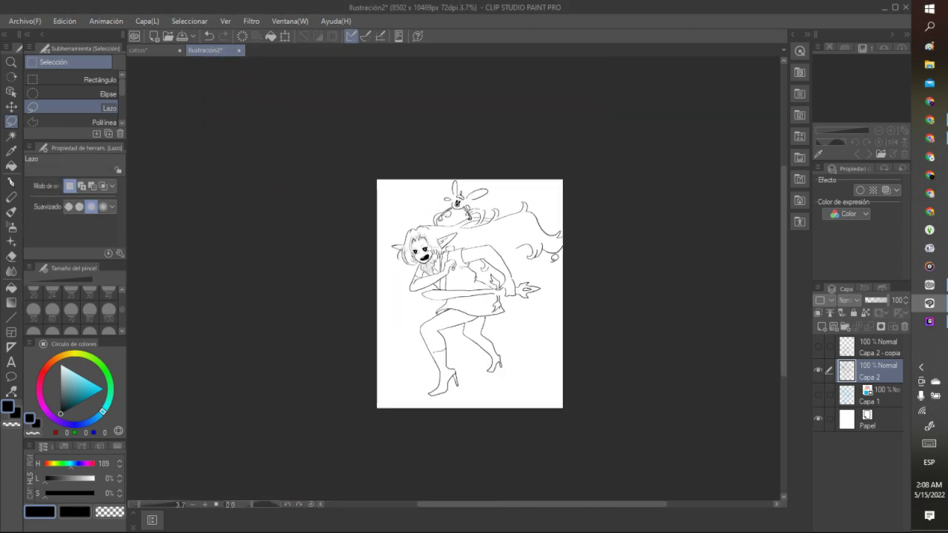
pyautogui.scroll(3, 514, 232)
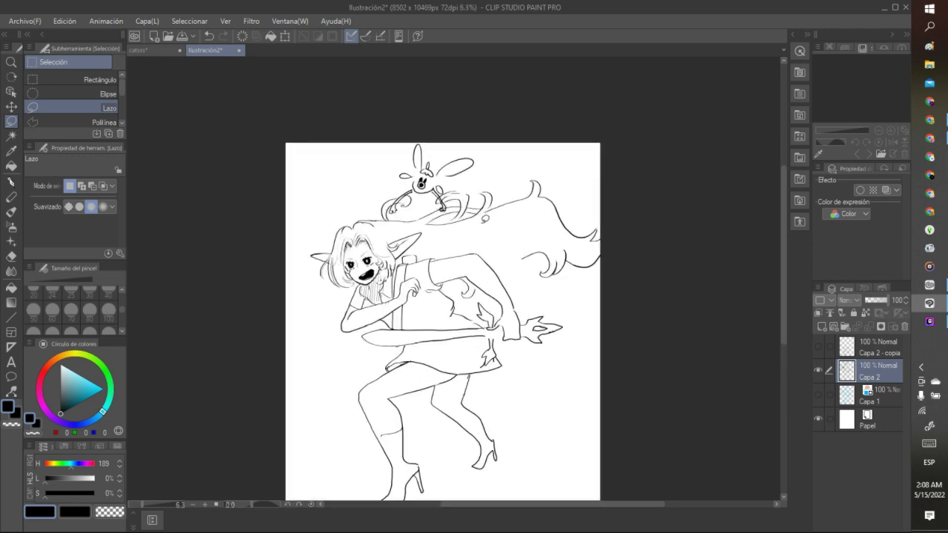
pyautogui.scroll(-1, 515, 232)
pyautogui.scroll(-2, 499, 222)
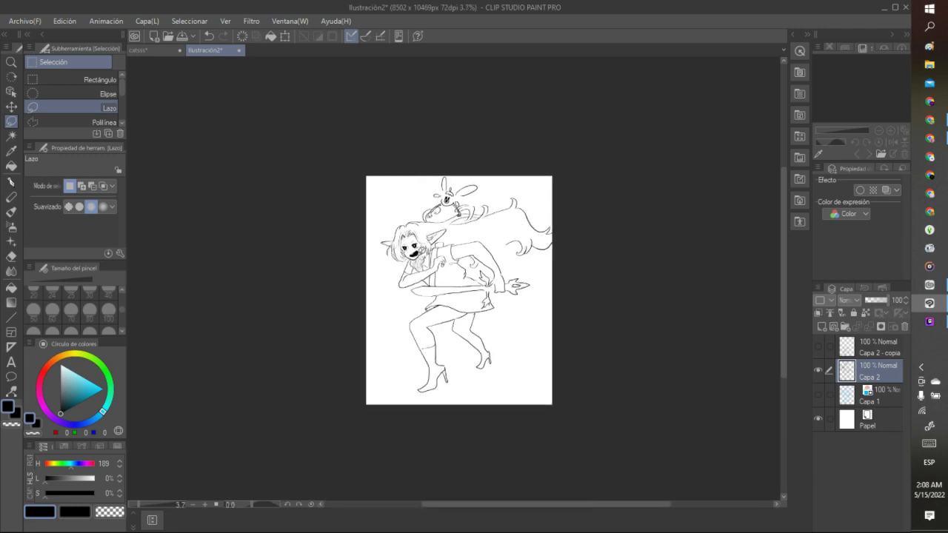
pyautogui.scroll(4, 423, 228)
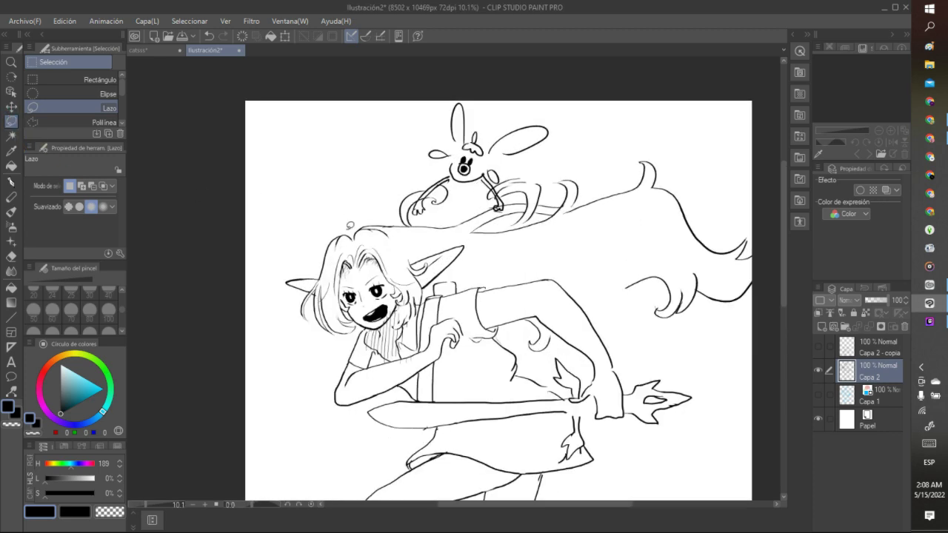
# Step: Lasso and delete the hair line running from the crown of the head towards the flowing strands
pyautogui.moveTo(355, 215)
pyautogui.mouseDown()
pyautogui.moveTo(468, 215)
pyautogui.moveTo(481, 245)
pyautogui.moveTo(416, 222)
pyautogui.moveTo(373, 222)
pyautogui.moveTo(394, 245)
pyautogui.moveTo(428, 243)
pyautogui.mouseUp()
pyautogui.click(472, 192)
pyautogui.click(392, 280)
pyautogui.moveTo(399, 213)
pyautogui.mouseDown()
pyautogui.moveTo(376, 233)
pyautogui.moveTo(368, 210)
pyautogui.moveTo(400, 244)
pyautogui.mouseUp()
pyautogui.click(368, 193)
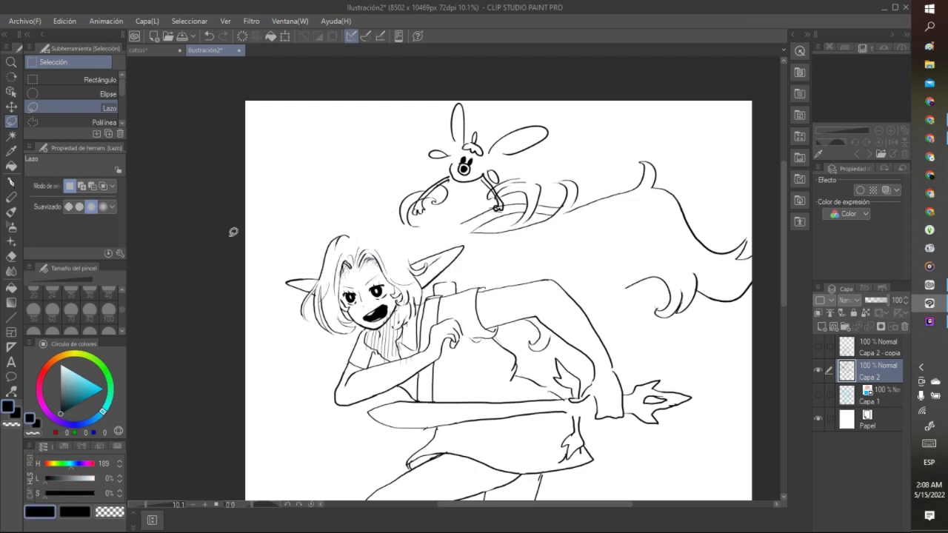
# Step: Redraw the hair line from the crown to the flowing strands with the size 25 marker, replacing the first attempt
pyautogui.click(11, 181)
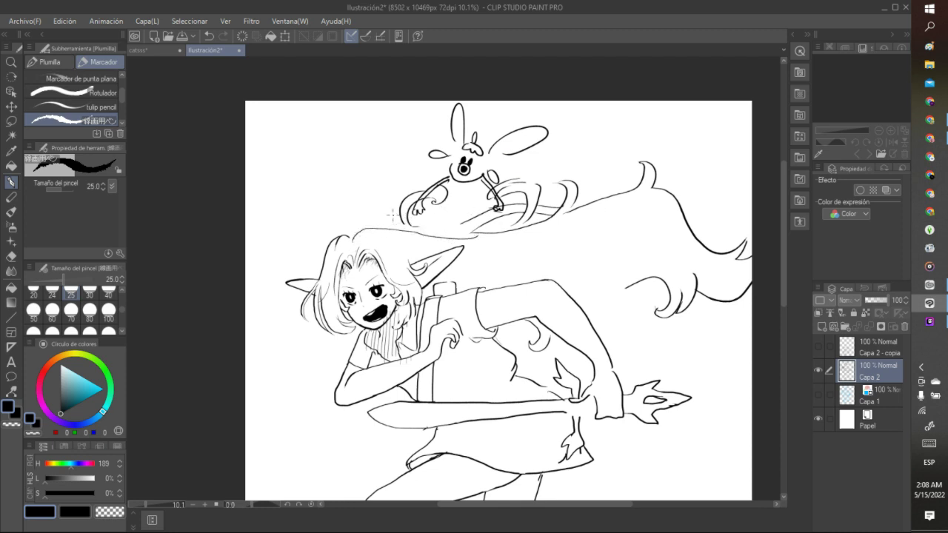
pyautogui.click(210, 35)
pyautogui.moveTo(416, 236); pyautogui.dragTo(466, 234)
pyautogui.scroll(-5, 427, 161)
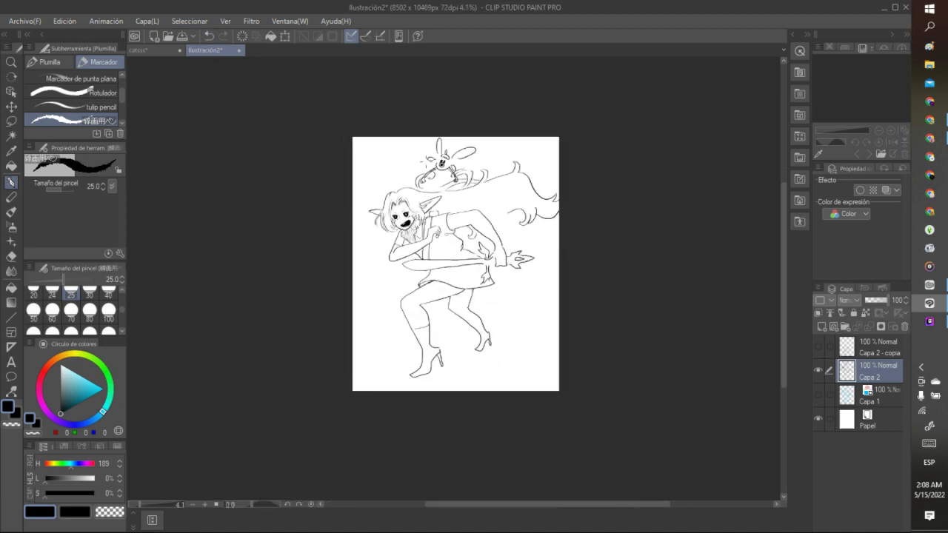
pyautogui.scroll(2, 425, 161)
pyautogui.scroll(3, 426, 161)
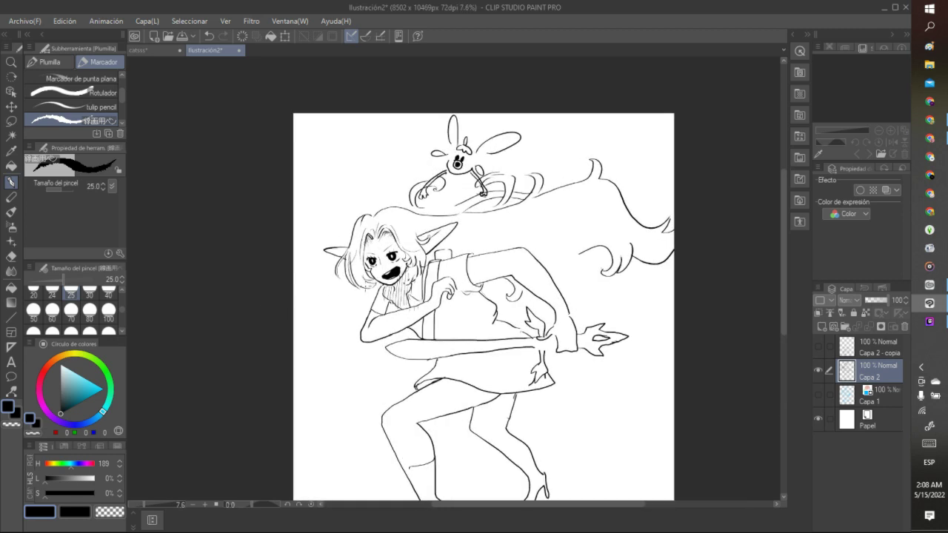
# Step: Try several long wavy locks hanging from the head beside the bent arm towards the hips, undoing each one
pyautogui.moveTo(347, 352)
pyautogui.mouseDown()
pyautogui.moveTo(377, 377)
pyautogui.moveTo(374, 391)
pyautogui.moveTo(381, 376)
pyautogui.moveTo(347, 342)
pyautogui.moveTo(359, 342)
pyautogui.moveTo(394, 400)
pyautogui.mouseUp()
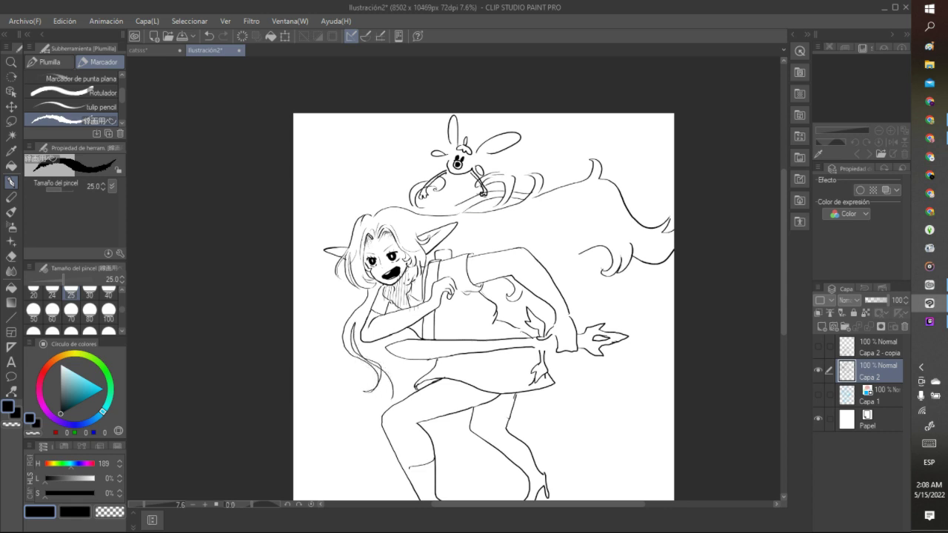
pyautogui.click(210, 35)
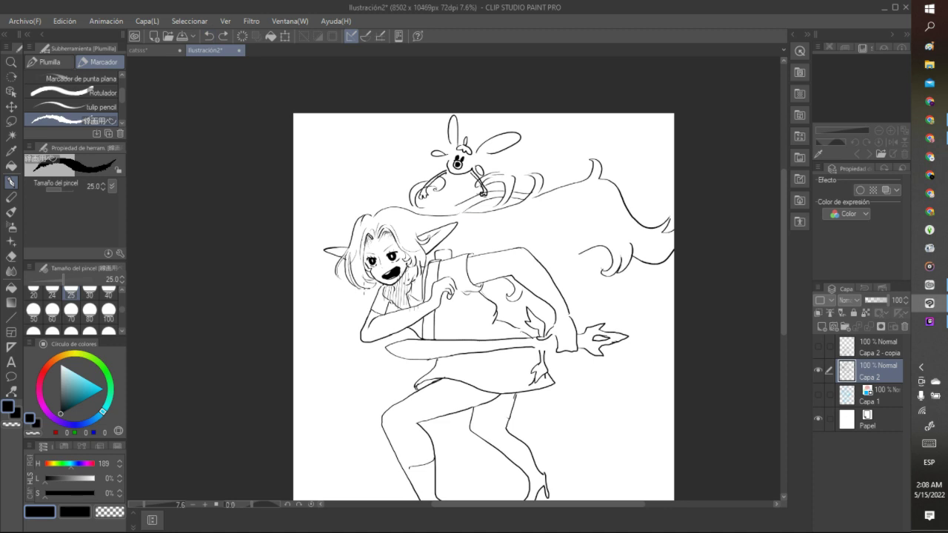
pyautogui.moveTo(362, 293)
pyautogui.mouseDown()
pyautogui.moveTo(334, 324)
pyautogui.moveTo(330, 356)
pyautogui.moveTo(366, 416)
pyautogui.mouseUp()
pyautogui.click(210, 36)
pyautogui.moveTo(364, 289)
pyautogui.mouseDown()
pyautogui.moveTo(334, 309)
pyautogui.moveTo(361, 308)
pyautogui.moveTo(339, 312)
pyautogui.moveTo(322, 339)
pyautogui.moveTo(343, 378)
pyautogui.mouseUp()
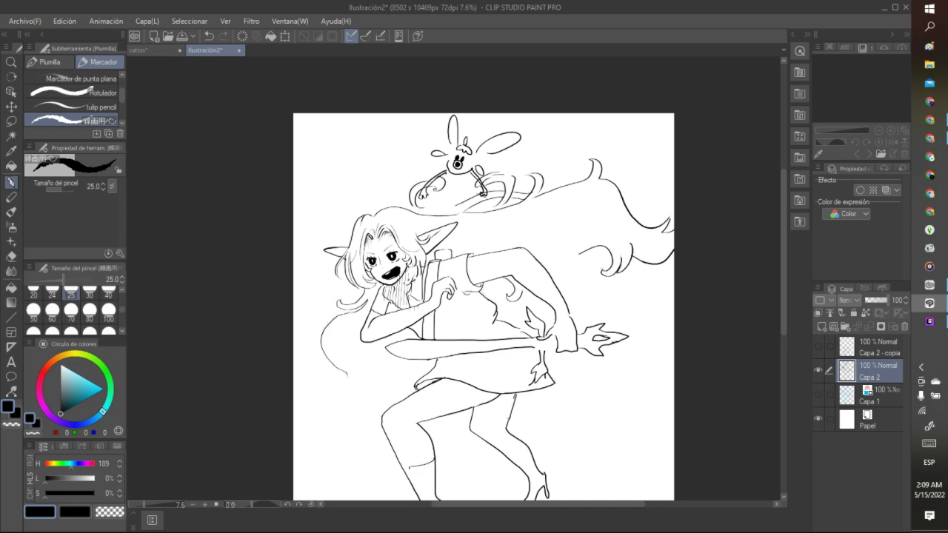
pyautogui.hotkey('ctrl', 'z')
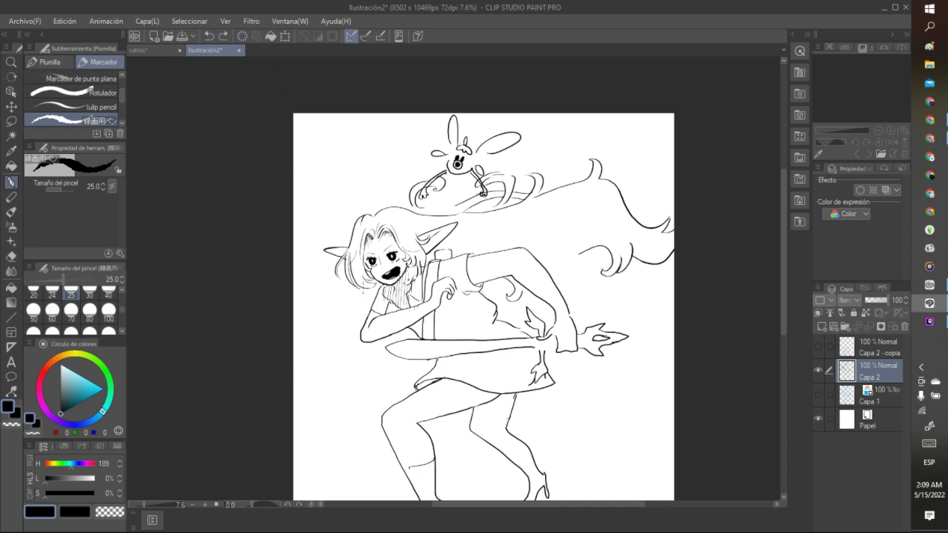
pyautogui.moveTo(363, 296)
pyautogui.mouseDown()
pyautogui.moveTo(354, 317)
pyautogui.moveTo(335, 311)
pyautogui.moveTo(355, 323)
pyautogui.moveTo(373, 302)
pyautogui.moveTo(358, 310)
pyautogui.moveTo(338, 370)
pyautogui.moveTo(360, 402)
pyautogui.moveTo(351, 422)
pyautogui.moveTo(379, 351)
pyautogui.moveTo(380, 409)
pyautogui.mouseUp()
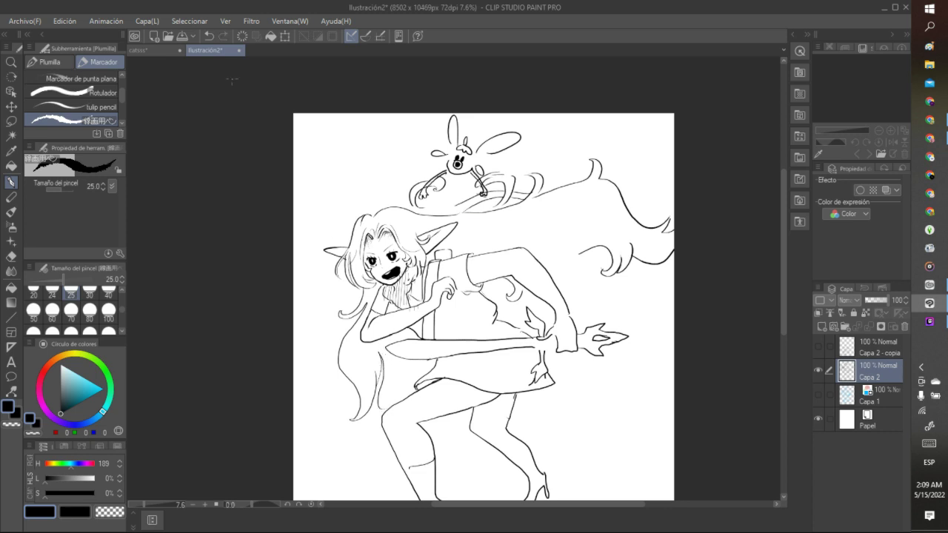
pyautogui.click(210, 36)
pyautogui.click(209, 36)
# Step: Try a small curl under the side hair and single locks sweeping outside the bent elbow, undoing each version
pyautogui.moveTo(366, 283)
pyautogui.mouseDown()
pyautogui.moveTo(351, 310)
pyautogui.moveTo(342, 305)
pyautogui.moveTo(361, 316)
pyautogui.mouseUp()
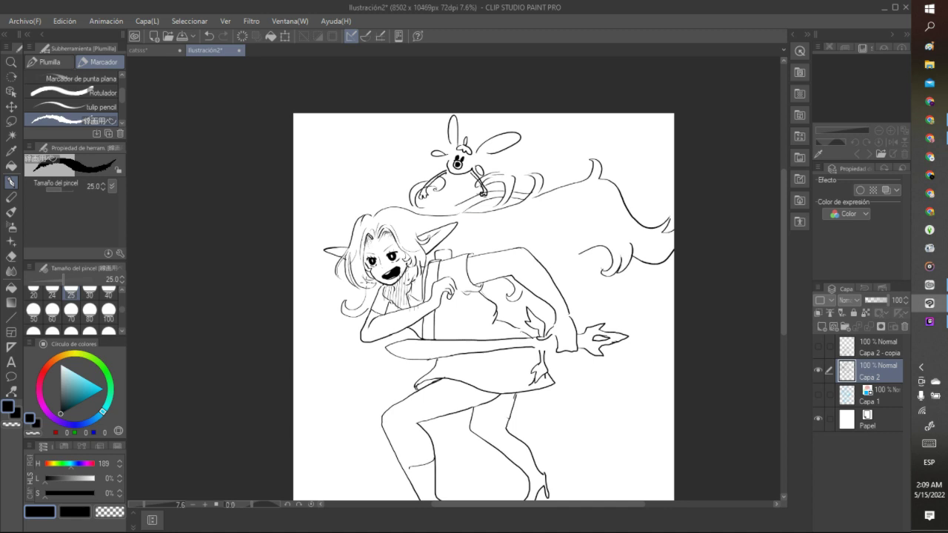
pyautogui.click(210, 35)
pyautogui.moveTo(370, 290)
pyautogui.mouseDown()
pyautogui.moveTo(361, 310)
pyautogui.moveTo(344, 311)
pyautogui.moveTo(369, 301)
pyautogui.moveTo(361, 295)
pyautogui.moveTo(348, 317)
pyautogui.moveTo(337, 311)
pyautogui.moveTo(359, 305)
pyautogui.moveTo(338, 343)
pyautogui.moveTo(363, 394)
pyautogui.mouseUp()
pyautogui.click(210, 36)
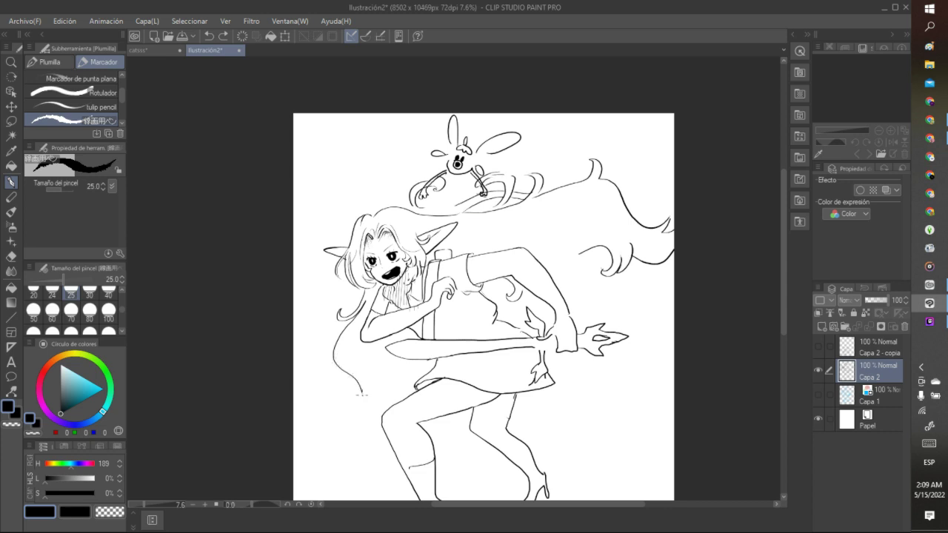
pyautogui.click(210, 35)
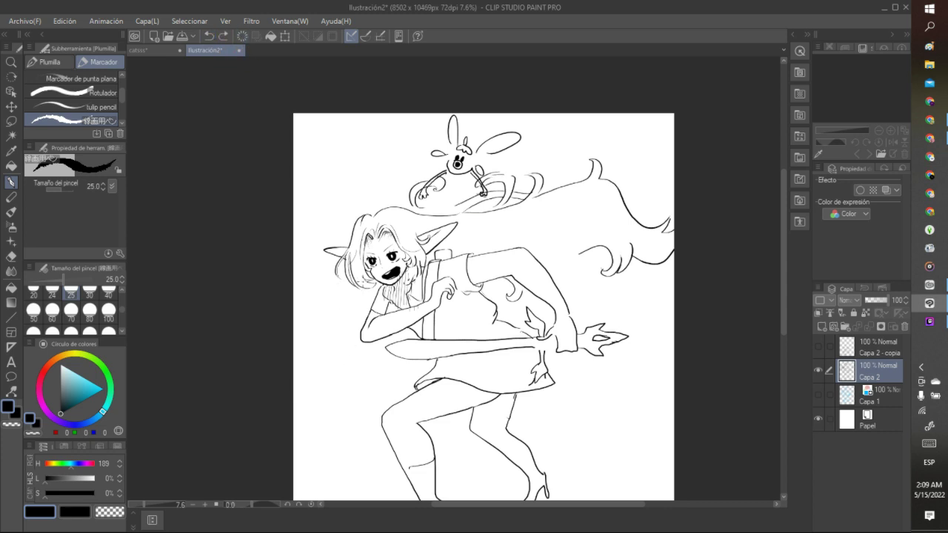
pyautogui.moveTo(373, 281)
pyautogui.mouseDown()
pyautogui.moveTo(358, 311)
pyautogui.moveTo(326, 333)
pyautogui.moveTo(340, 361)
pyautogui.mouseUp()
pyautogui.click(210, 36)
pyautogui.moveTo(368, 294)
pyautogui.mouseDown()
pyautogui.moveTo(352, 321)
pyautogui.moveTo(353, 357)
pyautogui.moveTo(375, 403)
pyautogui.moveTo(360, 401)
pyautogui.mouseUp()
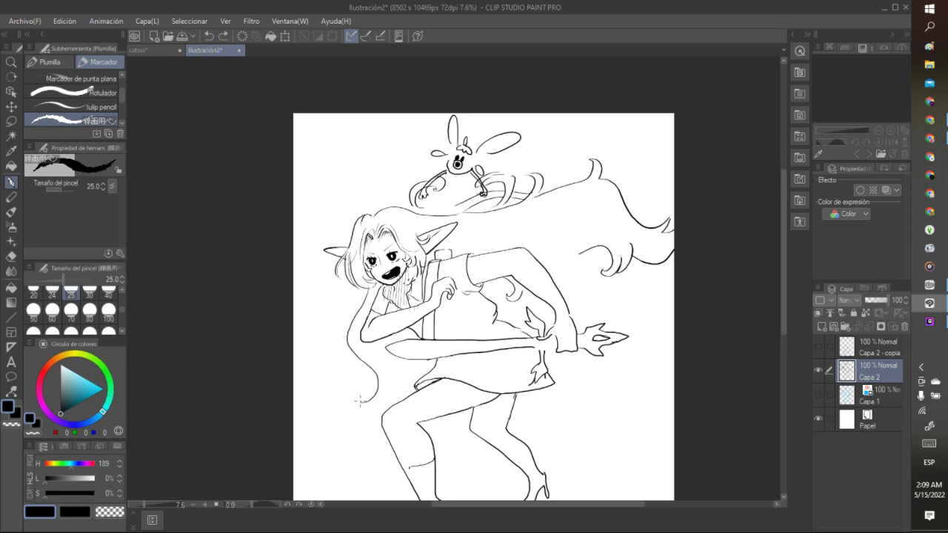
pyautogui.click(211, 36)
pyautogui.moveTo(366, 290)
pyautogui.mouseDown()
pyautogui.moveTo(302, 349)
pyautogui.moveTo(350, 375)
pyautogui.moveTo(366, 395)
pyautogui.moveTo(357, 409)
pyautogui.moveTo(371, 414)
pyautogui.moveTo(343, 347)
pyautogui.moveTo(378, 394)
pyautogui.mouseUp()
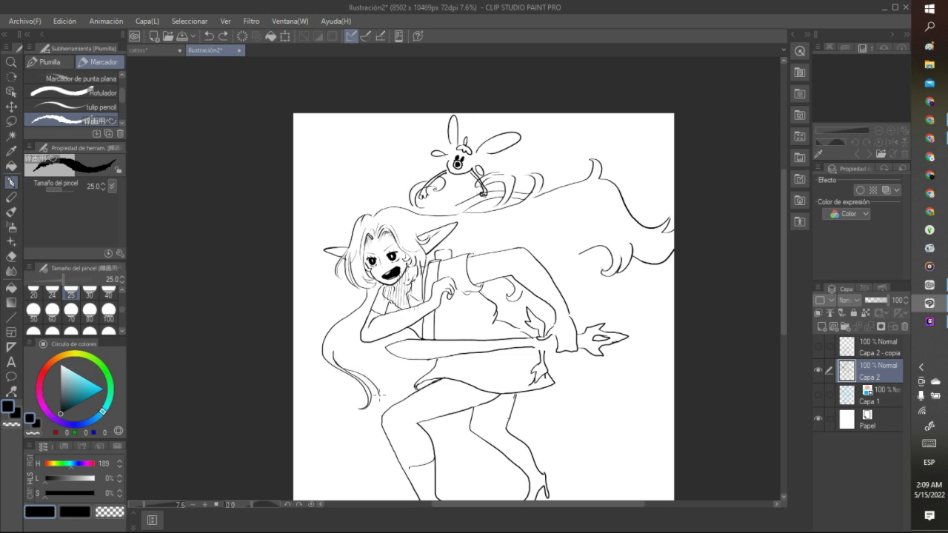
pyautogui.click(210, 35)
# Step: Try a wide lock that loops around the bent elbow and turns back up to the forearm, undoing each version
pyautogui.moveTo(367, 295)
pyautogui.mouseDown()
pyautogui.moveTo(342, 320)
pyautogui.moveTo(369, 297)
pyautogui.moveTo(345, 333)
pyautogui.moveTo(390, 392)
pyautogui.moveTo(390, 372)
pyautogui.moveTo(370, 397)
pyautogui.moveTo(369, 382)
pyautogui.moveTo(391, 398)
pyautogui.moveTo(411, 361)
pyautogui.mouseUp()
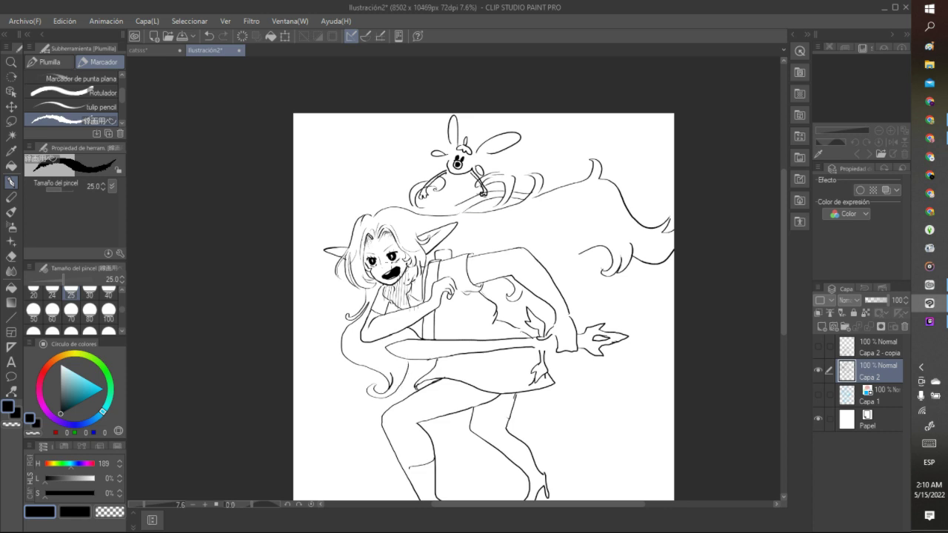
pyautogui.click(211, 36)
pyautogui.moveTo(361, 286)
pyautogui.mouseDown()
pyautogui.moveTo(331, 319)
pyautogui.moveTo(332, 337)
pyautogui.moveTo(380, 371)
pyautogui.moveTo(386, 406)
pyautogui.moveTo(401, 408)
pyautogui.moveTo(408, 383)
pyautogui.moveTo(403, 406)
pyautogui.moveTo(386, 393)
pyautogui.moveTo(381, 434)
pyautogui.moveTo(396, 354)
pyautogui.mouseUp()
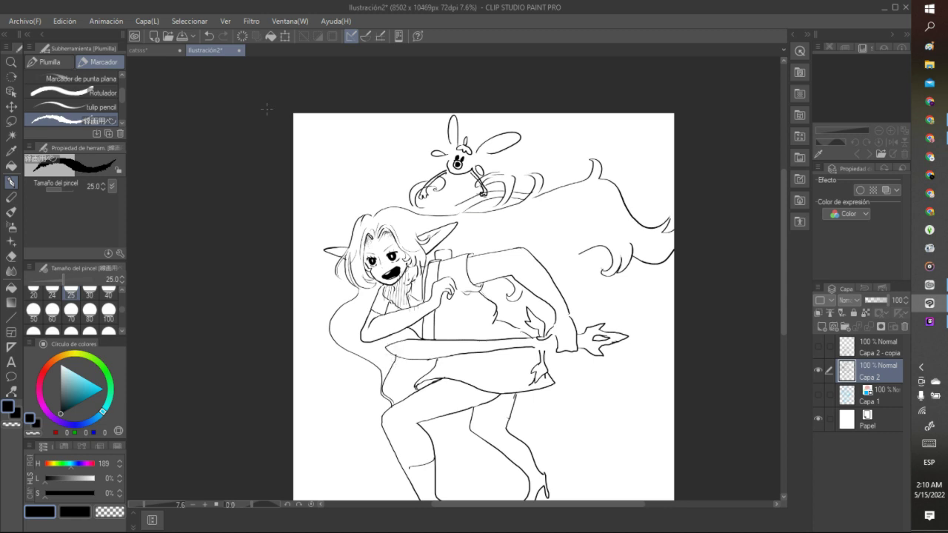
pyautogui.click(209, 36)
pyautogui.click(209, 35)
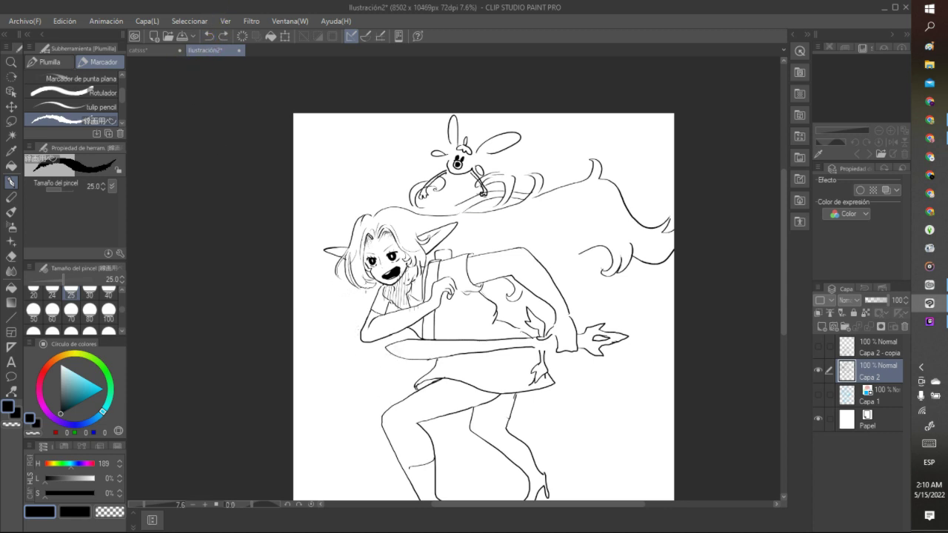
# Step: Try a narrower lock close to the bent elbow with strands curling below the forearm, and undo it
pyautogui.moveTo(362, 296)
pyautogui.mouseDown()
pyautogui.moveTo(338, 334)
pyautogui.moveTo(370, 358)
pyautogui.moveTo(374, 384)
pyautogui.mouseUp()
pyautogui.click(211, 36)
pyautogui.moveTo(363, 294)
pyautogui.mouseDown()
pyautogui.moveTo(346, 320)
pyautogui.moveTo(351, 341)
pyautogui.moveTo(395, 376)
pyautogui.moveTo(380, 388)
pyautogui.moveTo(398, 367)
pyautogui.moveTo(375, 345)
pyautogui.mouseUp()
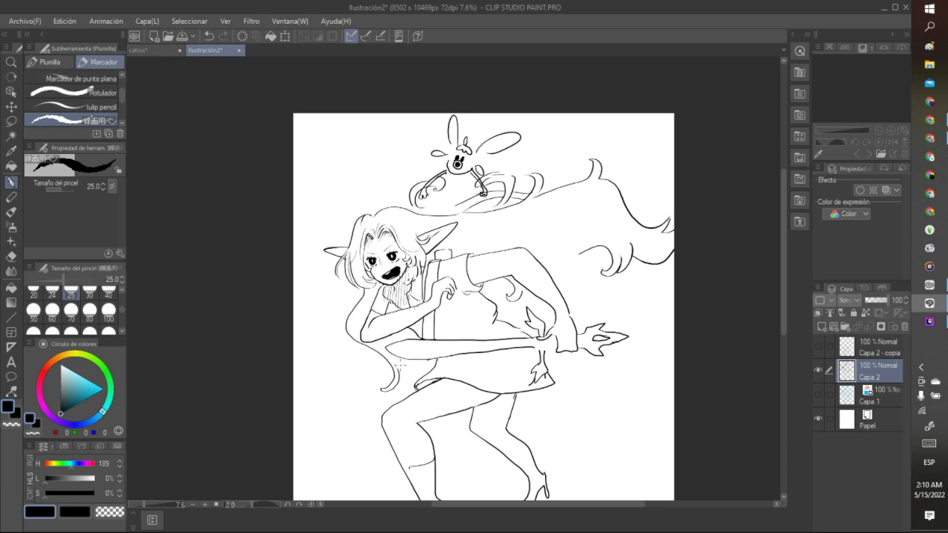
pyautogui.moveTo(402, 376)
pyautogui.mouseDown()
pyautogui.moveTo(396, 400)
pyautogui.moveTo(404, 406)
pyautogui.mouseUp()
pyautogui.click(209, 36)
pyautogui.click(208, 36)
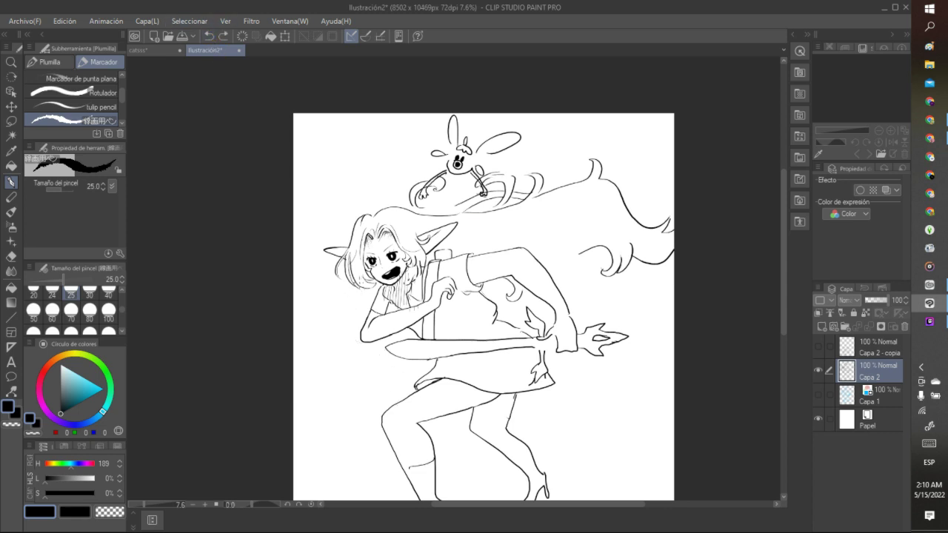
# Step: Draw a narrow lock hugging the bent elbow with a curled end, a curve from forearm to skirt, and a small curl under the side hair
pyautogui.moveTo(368, 290)
pyautogui.mouseDown()
pyautogui.moveTo(355, 331)
pyautogui.moveTo(374, 347)
pyautogui.moveTo(388, 341)
pyautogui.moveTo(370, 331)
pyautogui.moveTo(361, 340)
pyautogui.moveTo(386, 342)
pyautogui.mouseUp()
pyautogui.moveTo(373, 373)
pyautogui.mouseDown()
pyautogui.moveTo(393, 355)
pyautogui.moveTo(387, 390)
pyautogui.moveTo(396, 400)
pyautogui.mouseUp()
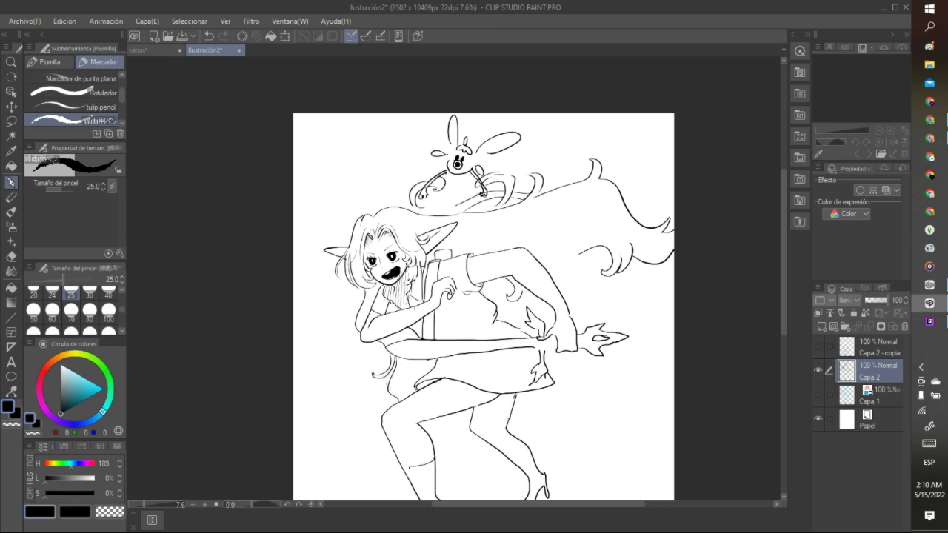
pyautogui.click(209, 36)
pyautogui.moveTo(400, 350)
pyautogui.mouseDown()
pyautogui.moveTo(396, 360)
pyautogui.moveTo(420, 385)
pyautogui.mouseUp()
pyautogui.moveTo(354, 337)
pyautogui.mouseDown()
pyautogui.moveTo(360, 293)
pyautogui.moveTo(347, 335)
pyautogui.moveTo(386, 351)
pyautogui.moveTo(357, 345)
pyautogui.moveTo(378, 364)
pyautogui.mouseUp()
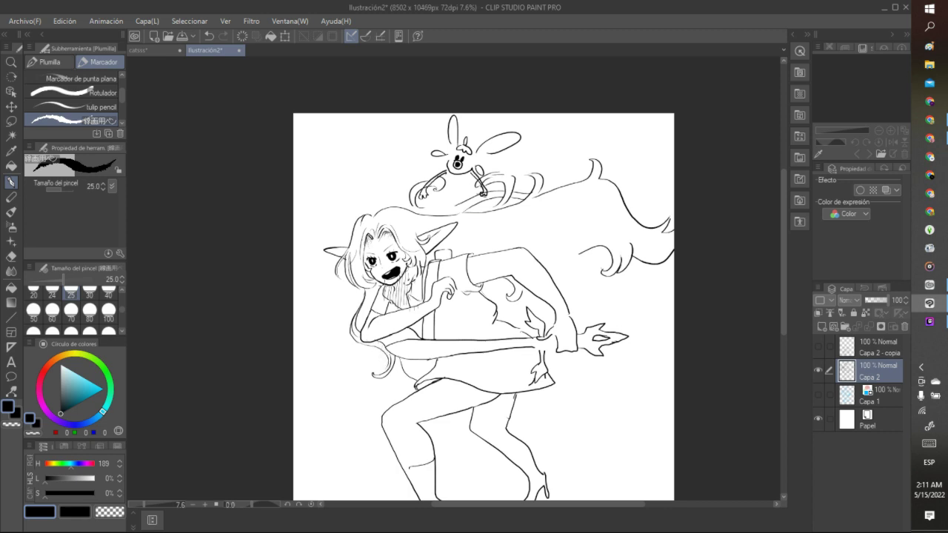
pyautogui.moveTo(359, 289)
pyautogui.mouseDown()
pyautogui.moveTo(351, 311)
pyautogui.moveTo(367, 297)
pyautogui.mouseUp()
# Step: Erase the outer line of the lock beside the elbow with transparent colour, return to black, and redraw it cleanly
pyautogui.scroll(-3, 483, 307)
pyautogui.scroll(2, 484, 306)
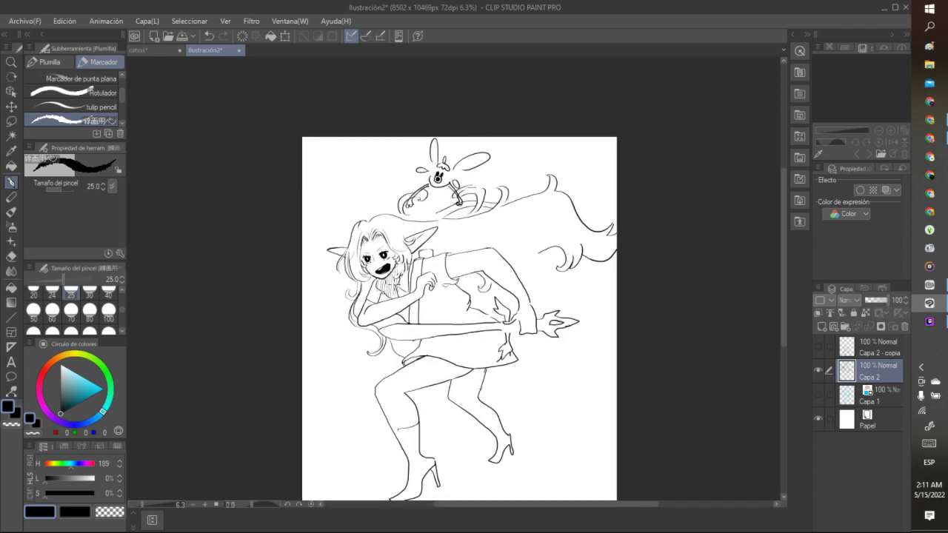
pyautogui.scroll(-4, 394, 282)
pyautogui.scroll(5, 389, 281)
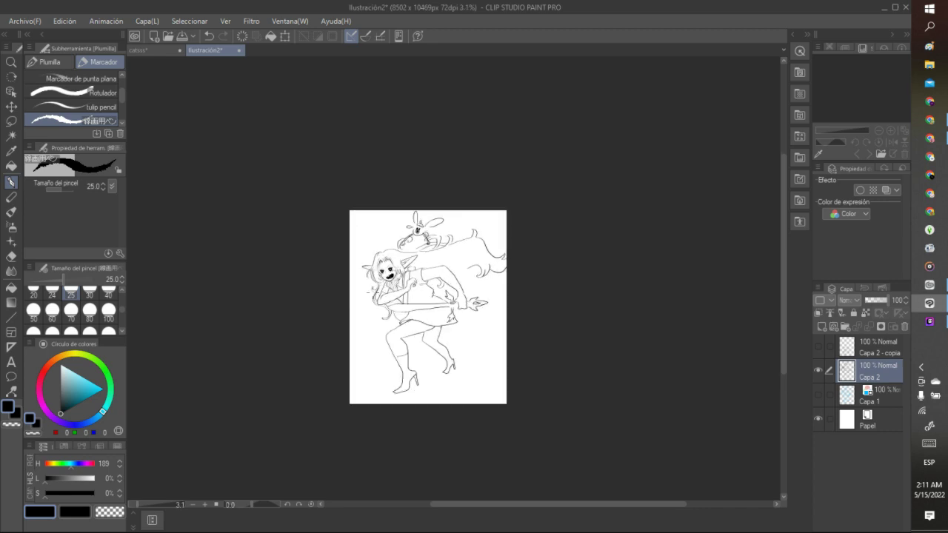
pyautogui.scroll(2, 370, 289)
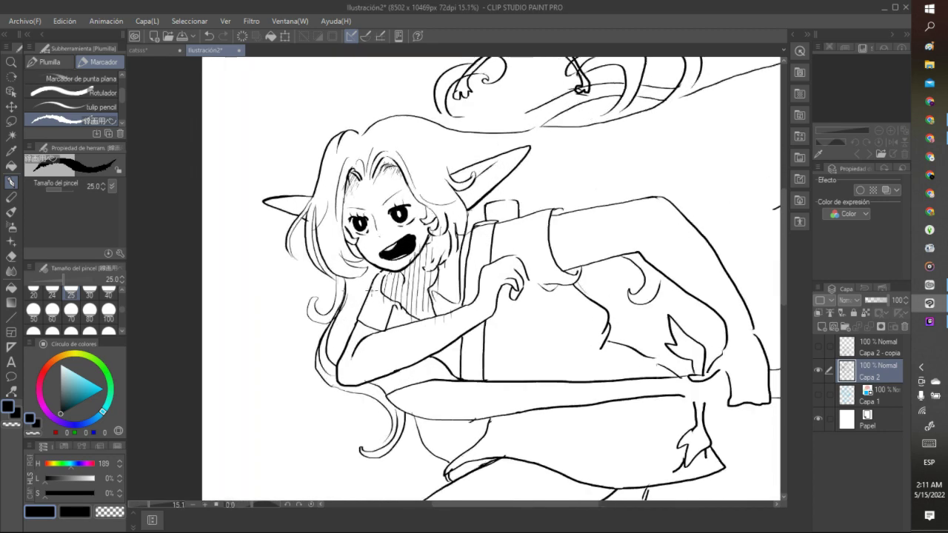
pyautogui.press('c')
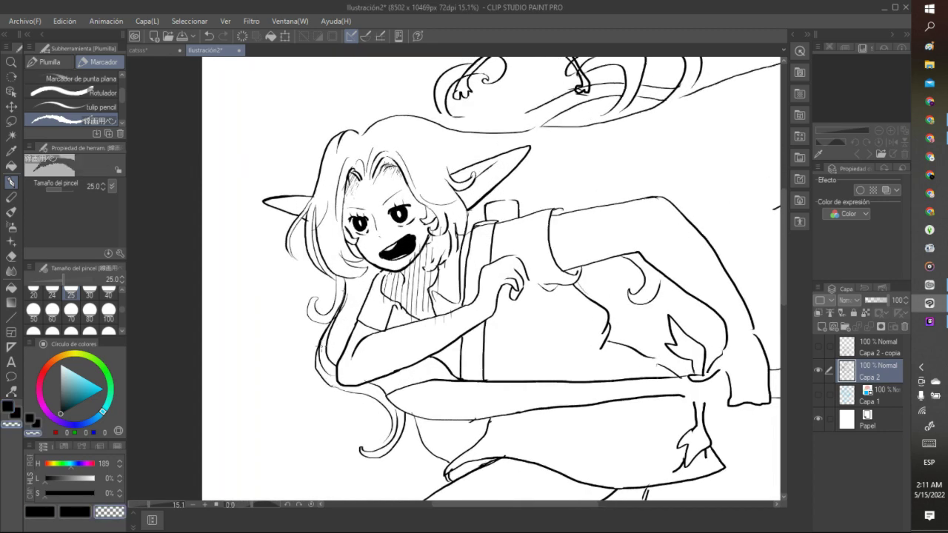
pyautogui.moveTo(330, 335)
pyautogui.mouseDown()
pyautogui.moveTo(345, 295)
pyautogui.moveTo(327, 338)
pyautogui.moveTo(330, 366)
pyautogui.mouseUp()
pyautogui.click(39, 510)
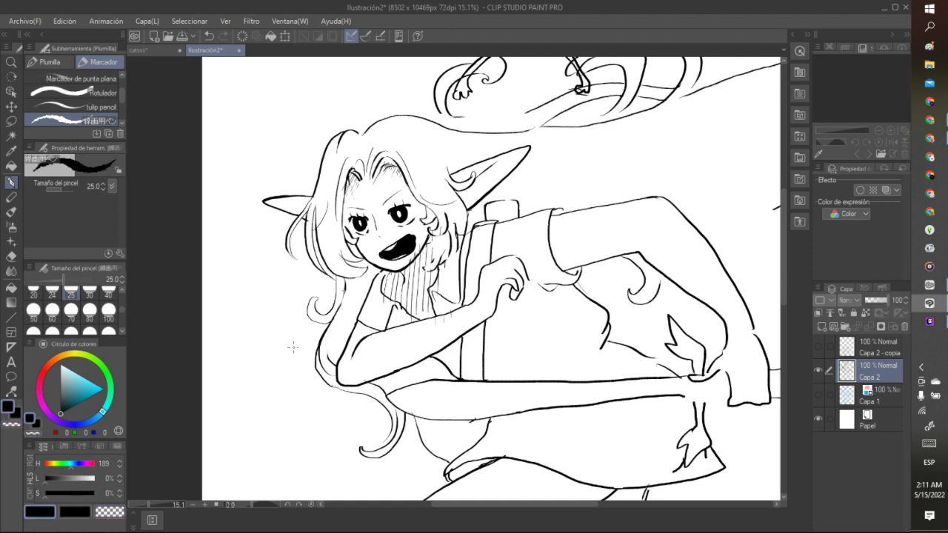
pyautogui.moveTo(326, 360); pyautogui.dragTo(335, 326)
pyautogui.scroll(-5, 490, 282)
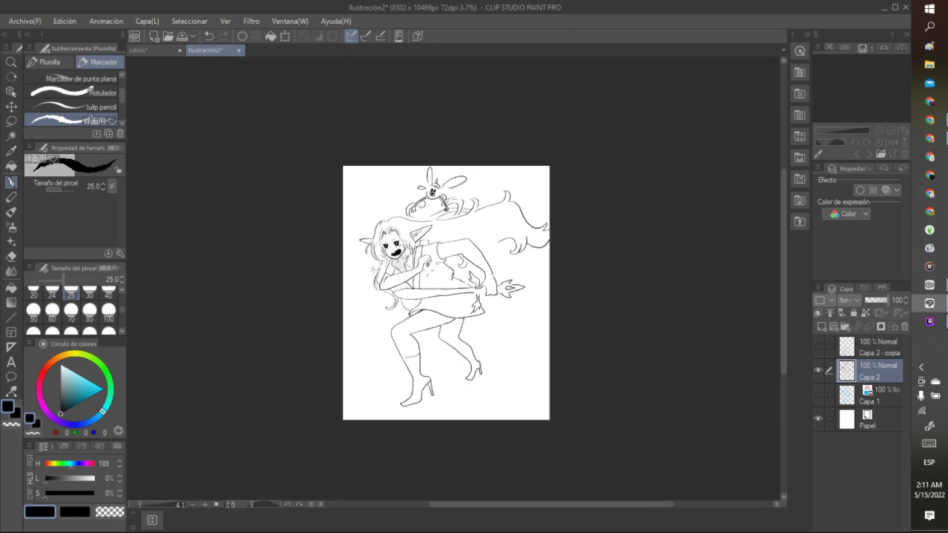
# Step: Examine the inked head, arms and flowing hair up close and as a whole composition
pyautogui.scroll(-1, 444, 288)
pyautogui.scroll(5, 407, 263)
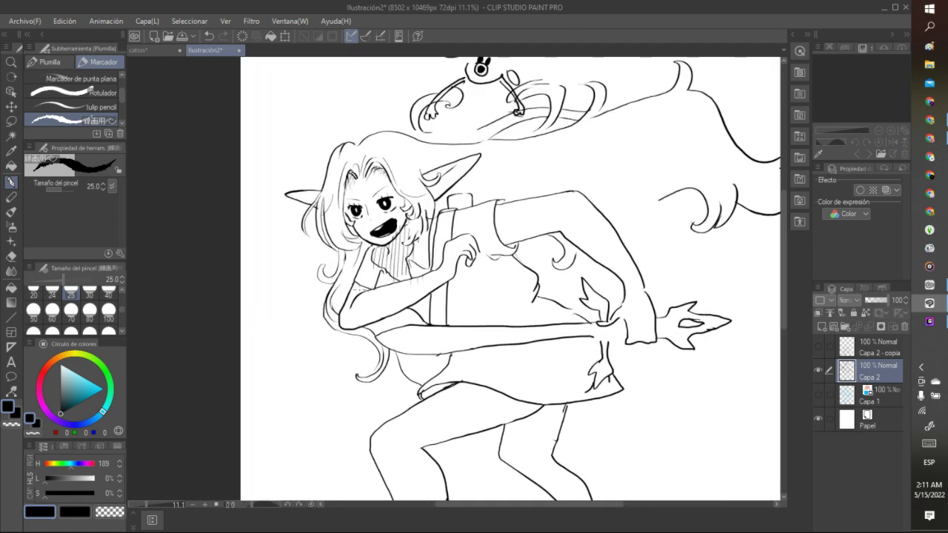
pyautogui.scroll(4, 340, 295)
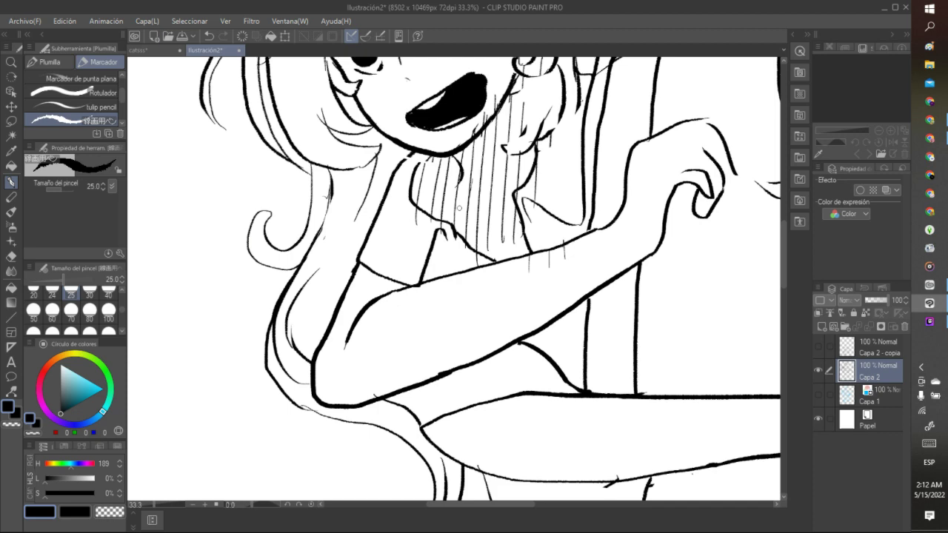
pyautogui.scroll(-8, 459, 208)
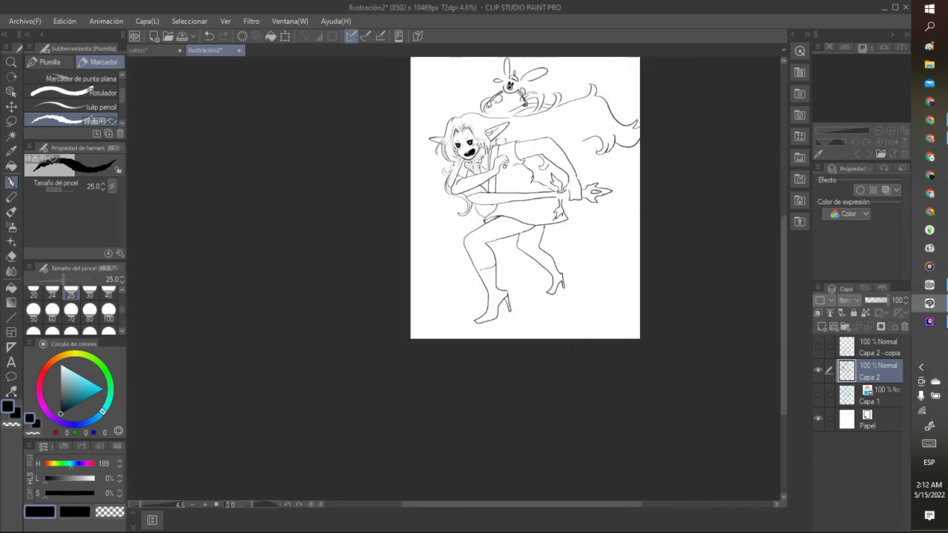
pyautogui.scroll(5, 643, 116)
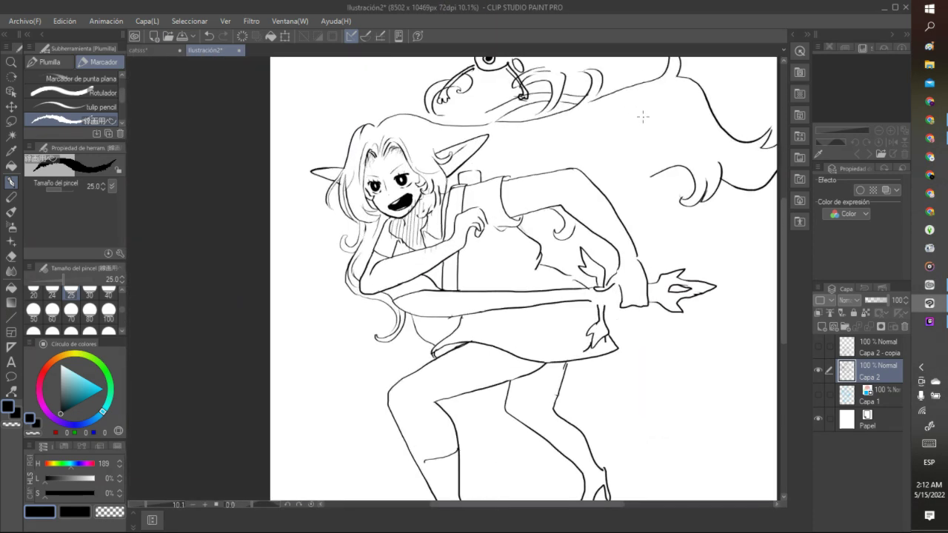
pyautogui.scroll(2, 589, 74)
pyautogui.scroll(-3, 585, 75)
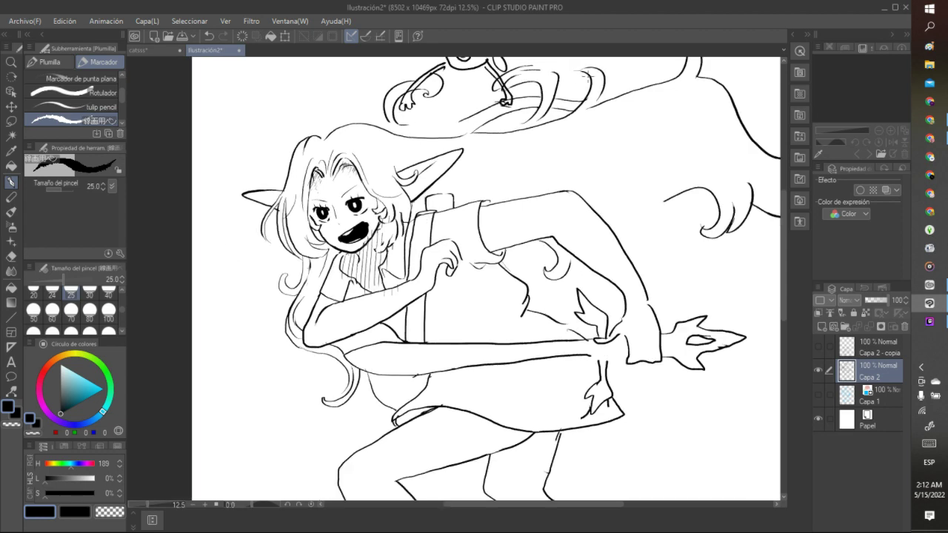
pyautogui.scroll(-1, 725, 86)
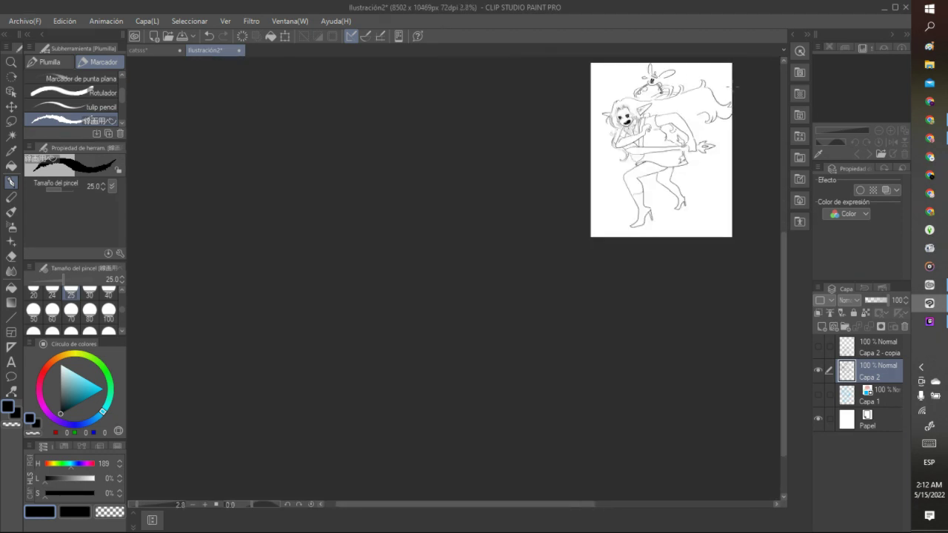
pyautogui.scroll(4, 729, 85)
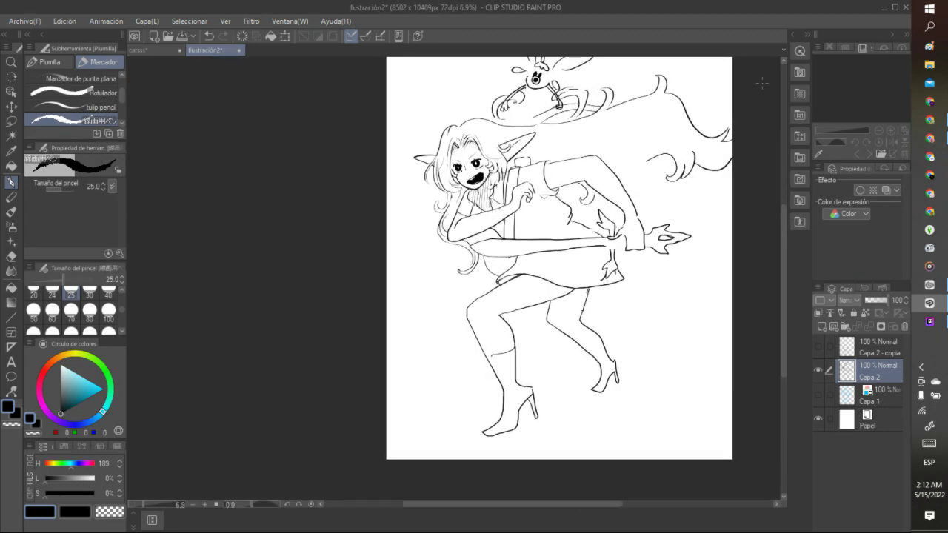
# Step: Lasso the far end of the flowing hair and move it inward from the canvas edge, closer to the figure
pyautogui.click(11, 121)
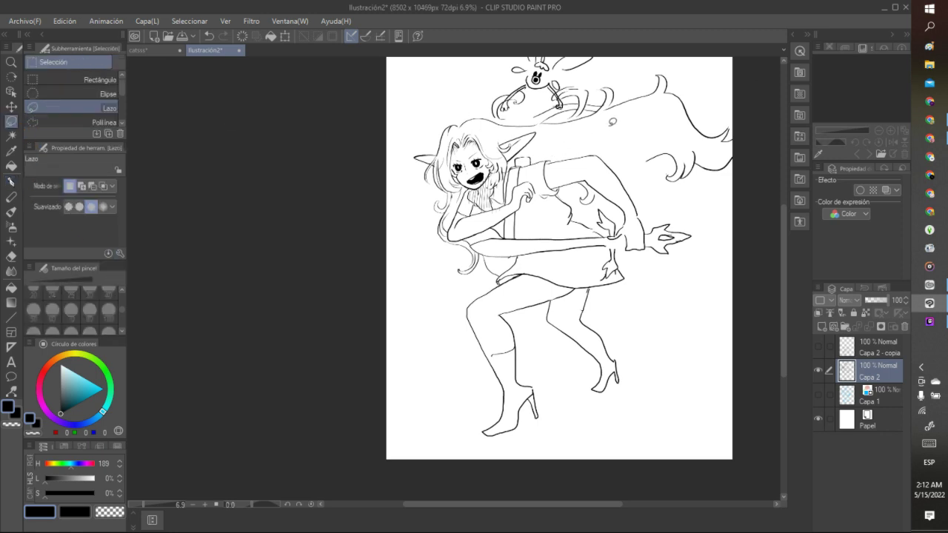
pyautogui.moveTo(607, 110)
pyautogui.mouseDown()
pyautogui.moveTo(732, 90)
pyautogui.moveTo(714, 194)
pyautogui.moveTo(621, 140)
pyautogui.moveTo(610, 111)
pyautogui.mouseUp()
pyautogui.click(713, 216)
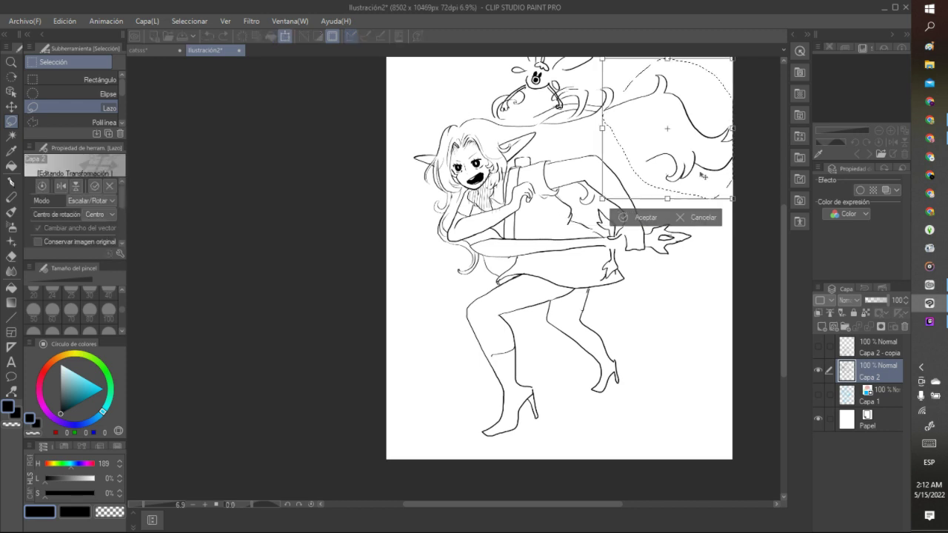
pyautogui.moveTo(699, 168); pyautogui.dragTo(678, 174)
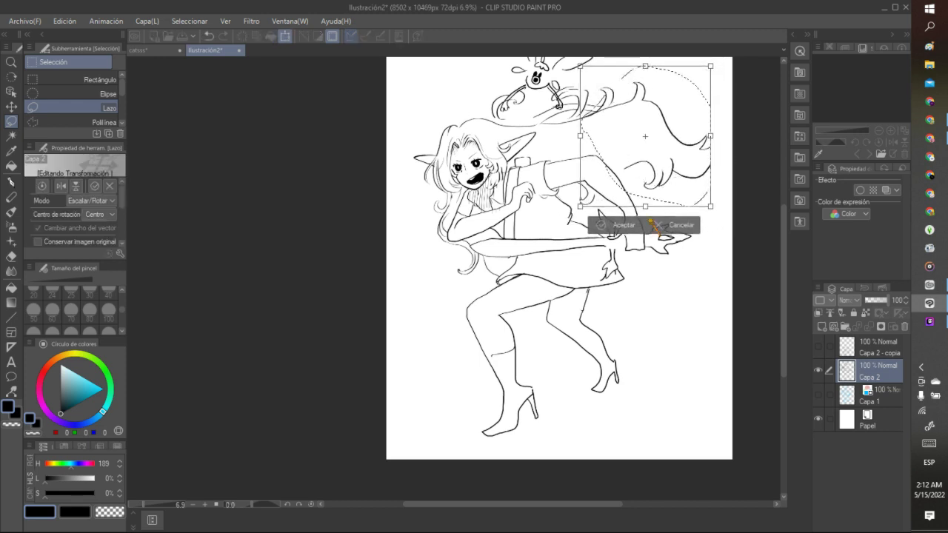
pyautogui.click(622, 225)
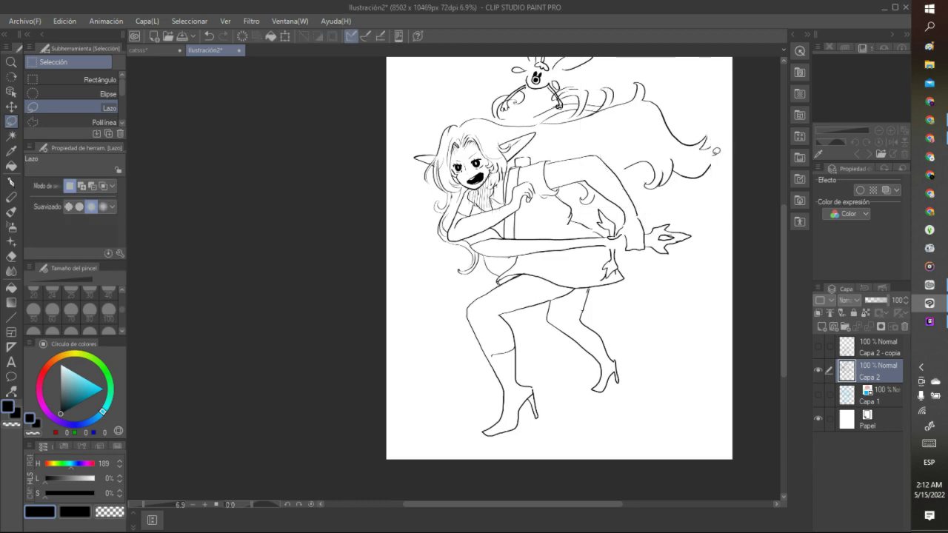
pyautogui.scroll(-4, 715, 151)
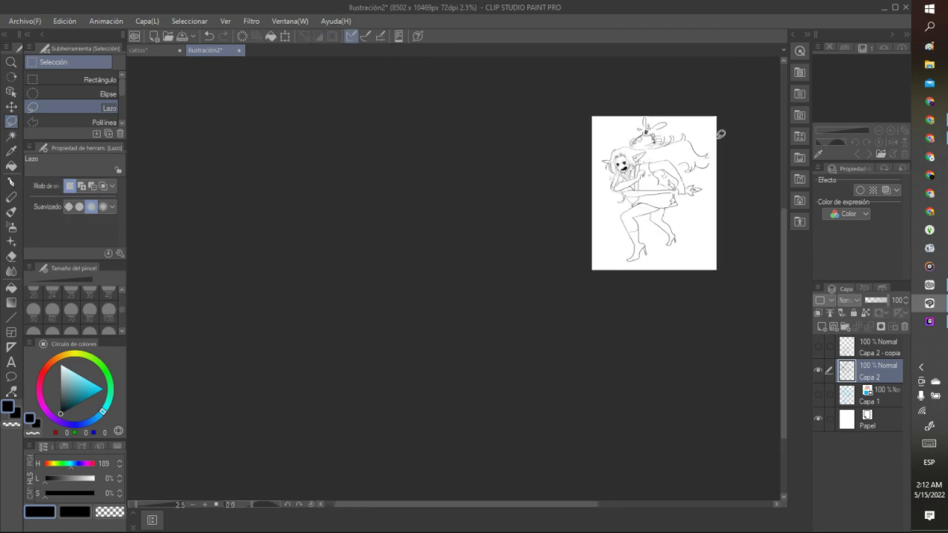
pyautogui.scroll(3, 716, 140)
pyautogui.scroll(1, 716, 136)
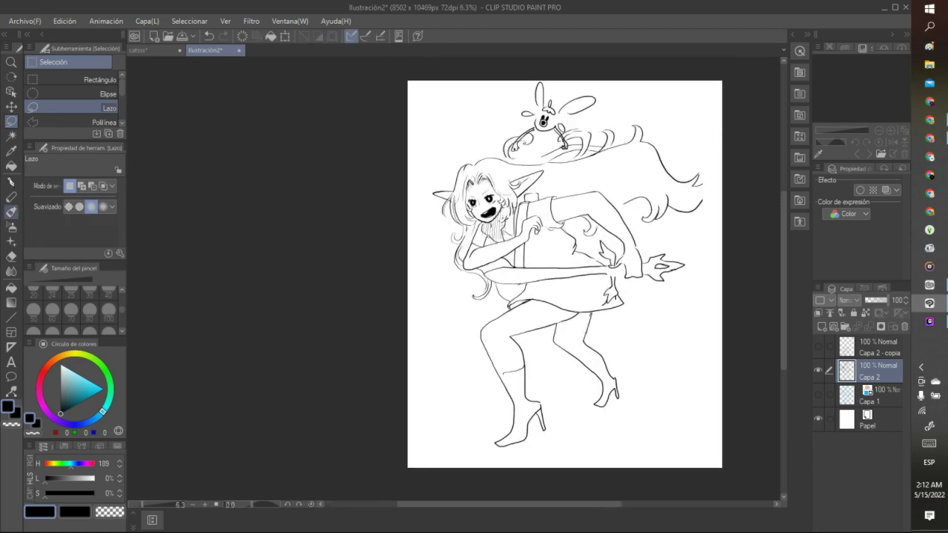
# Step: Erase the hair outline at the crown with transparent colour, return to black, and redraw it with a small curl and thin strands
pyautogui.click(11, 181)
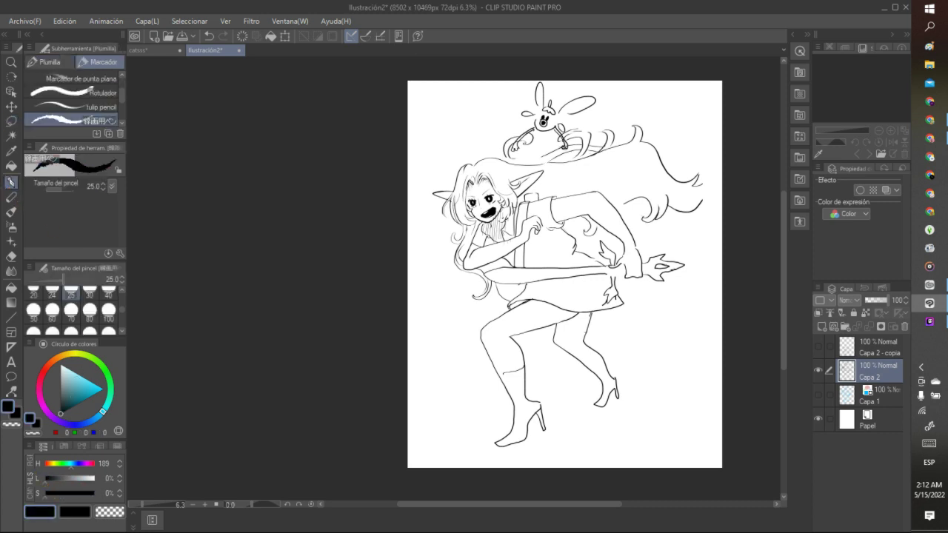
pyautogui.scroll(1, 760, 359)
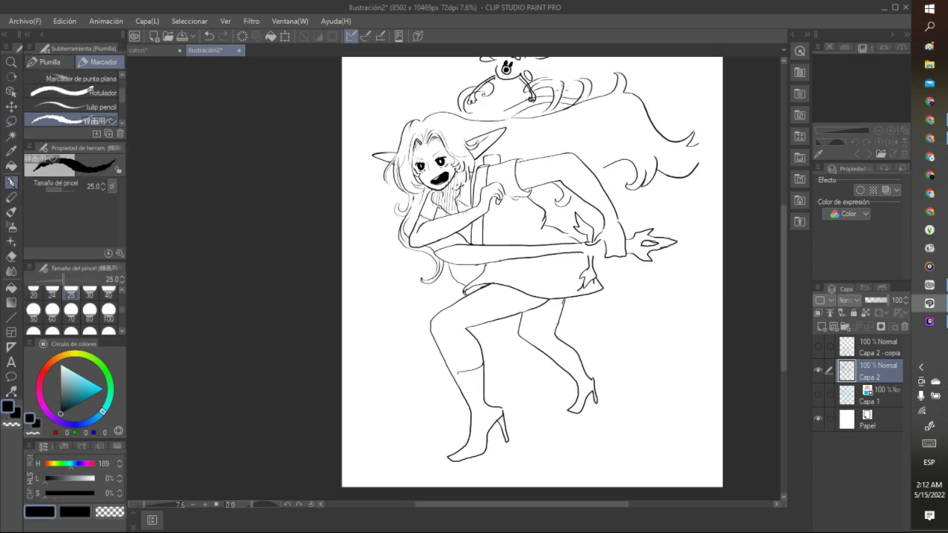
pyautogui.scroll(3, 554, 72)
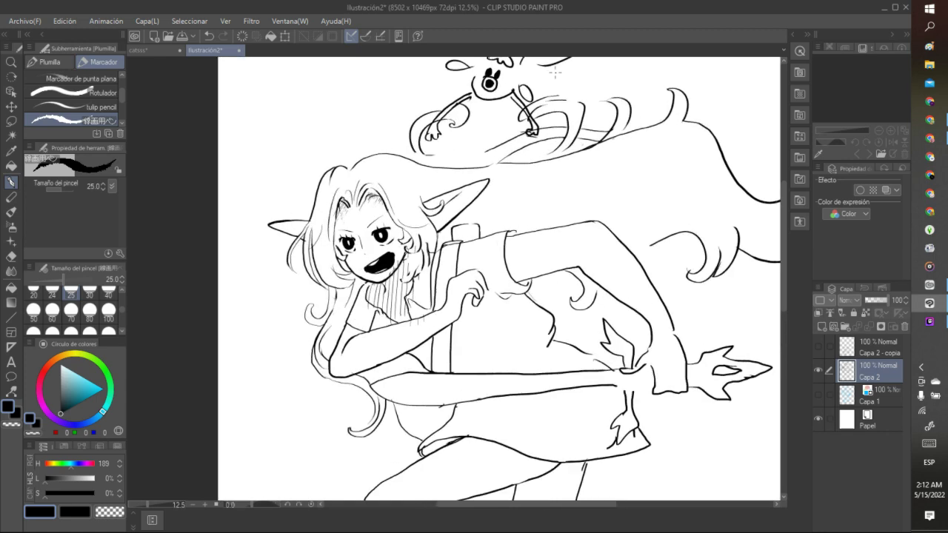
pyautogui.scroll(1, 555, 72)
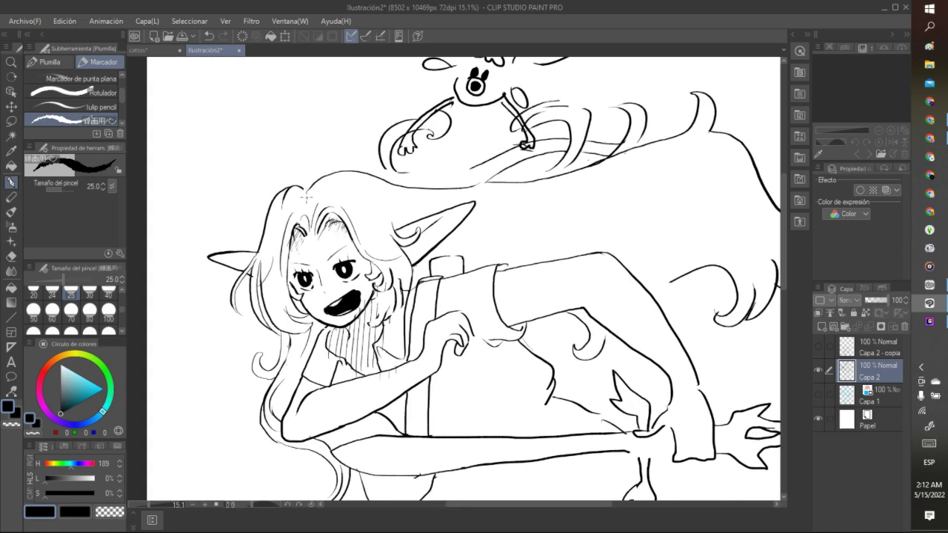
pyautogui.moveTo(306, 196); pyautogui.dragTo(314, 188)
pyautogui.moveTo(307, 194); pyautogui.dragTo(342, 171)
pyautogui.click(207, 36)
pyautogui.press('c')
pyautogui.moveTo(310, 199)
pyautogui.mouseDown()
pyautogui.moveTo(309, 185)
pyautogui.moveTo(324, 178)
pyautogui.mouseUp()
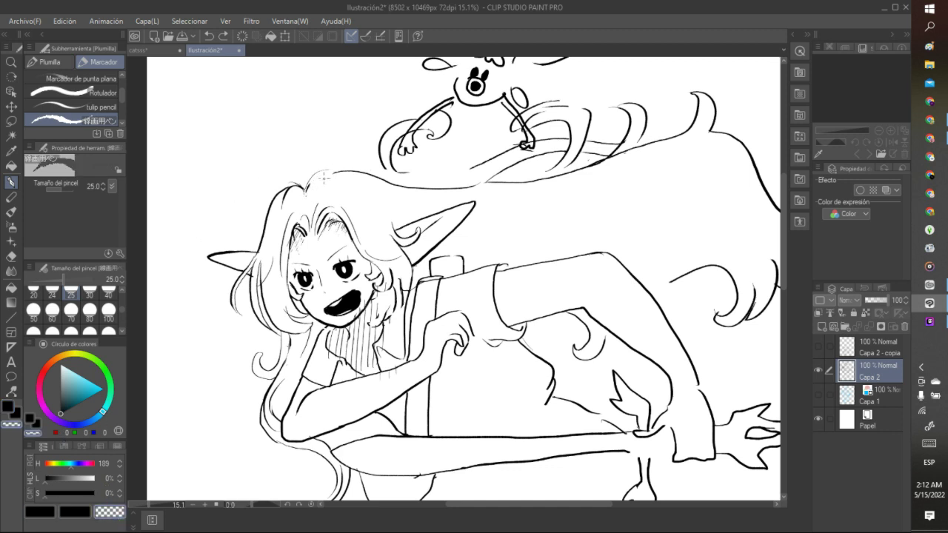
pyautogui.press('c')
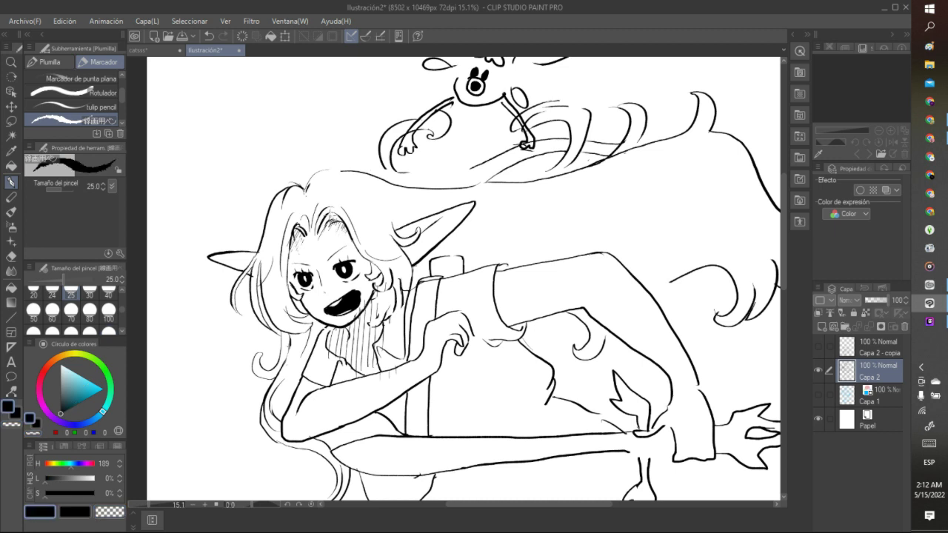
pyautogui.moveTo(305, 189); pyautogui.dragTo(357, 169)
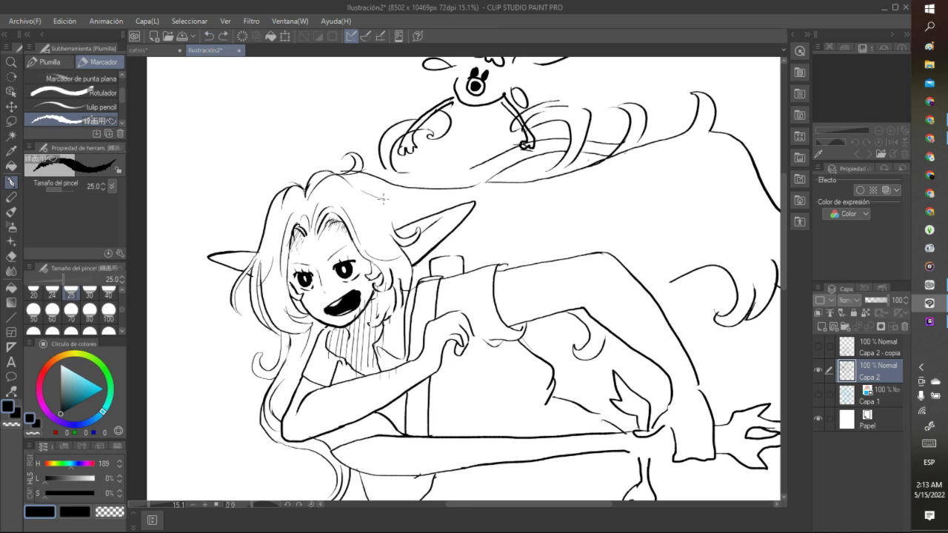
pyautogui.moveTo(384, 199)
pyautogui.mouseDown()
pyautogui.moveTo(470, 200)
pyautogui.moveTo(451, 198)
pyautogui.moveTo(491, 169)
pyautogui.mouseUp()
# Step: Lasso the old fringe lines and hatching above the forehead, delete them, and clear the selection
pyautogui.scroll(5, 348, 192)
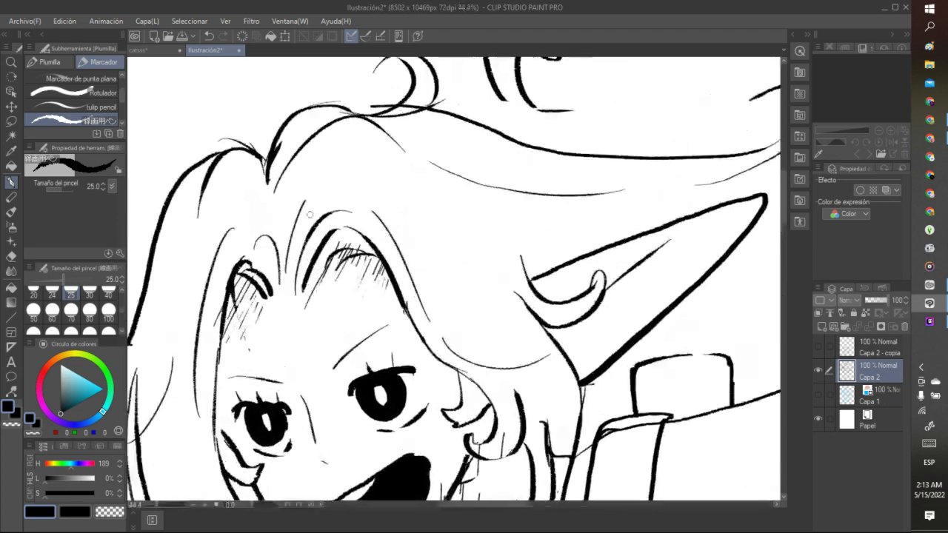
pyautogui.press('m')
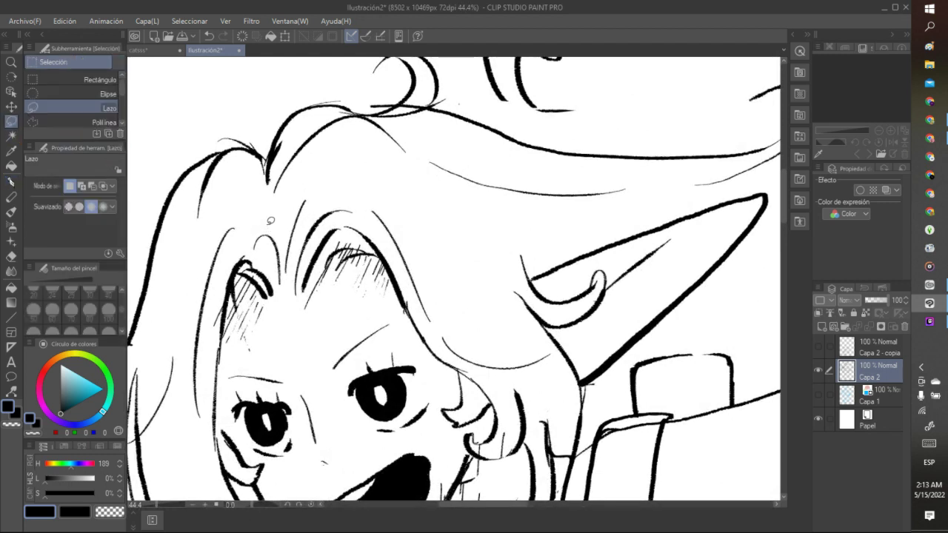
pyautogui.moveTo(212, 339)
pyautogui.mouseDown()
pyautogui.moveTo(416, 303)
pyautogui.moveTo(387, 242)
pyautogui.moveTo(303, 201)
pyautogui.mouseUp()
pyautogui.press('Delete')
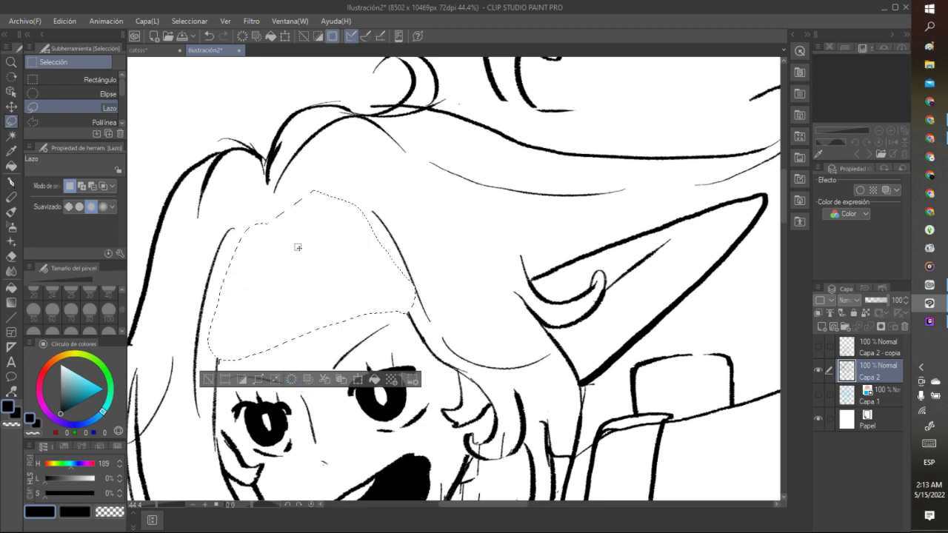
pyautogui.hotkey('ctrl', 'd')
# Step: Ink a clean new hairline around the forehead as two arches meeting at the parting
pyautogui.press('p')
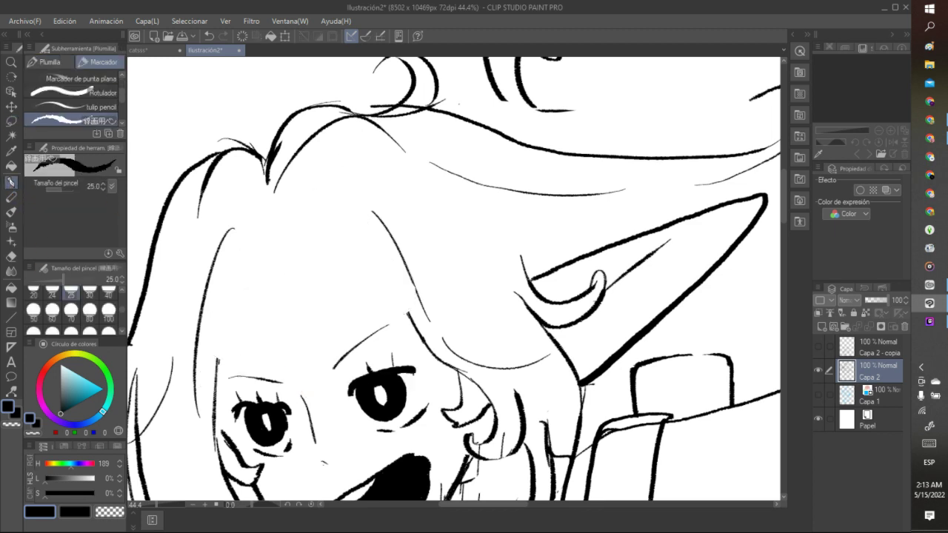
pyautogui.moveTo(219, 361)
pyautogui.mouseDown()
pyautogui.moveTo(231, 280)
pyautogui.moveTo(311, 237)
pyautogui.moveTo(342, 246)
pyautogui.moveTo(370, 271)
pyautogui.moveTo(410, 328)
pyautogui.mouseUp()
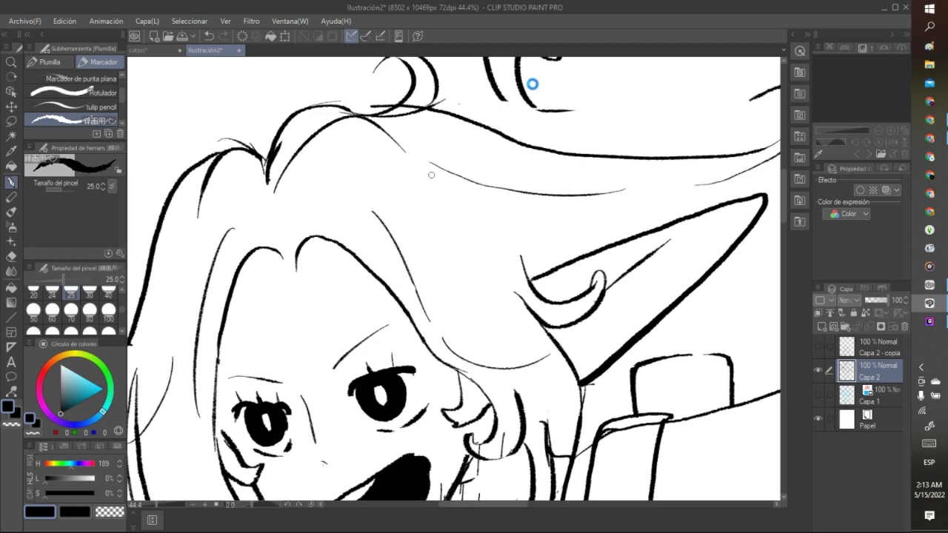
pyautogui.scroll(-10, 532, 84)
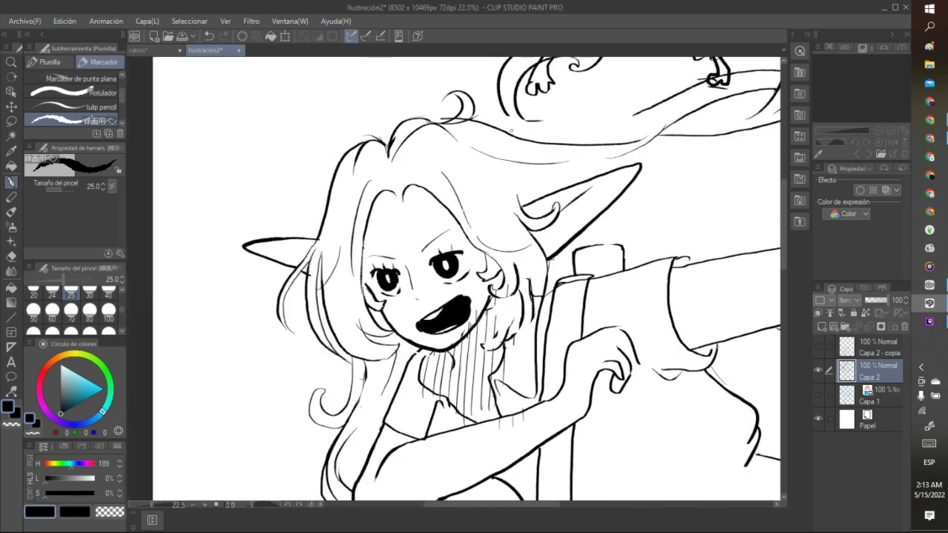
pyautogui.scroll(-1, 495, 112)
pyautogui.scroll(5, 495, 112)
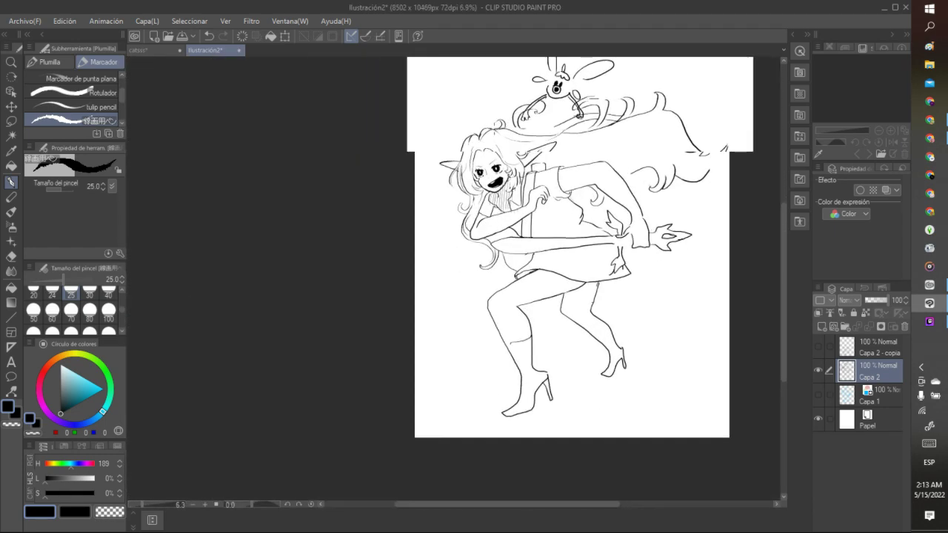
# Step: Add curved strands above both arches of the hairline, following the fringe on each side of the parting
pyautogui.scroll(5, 501, 121)
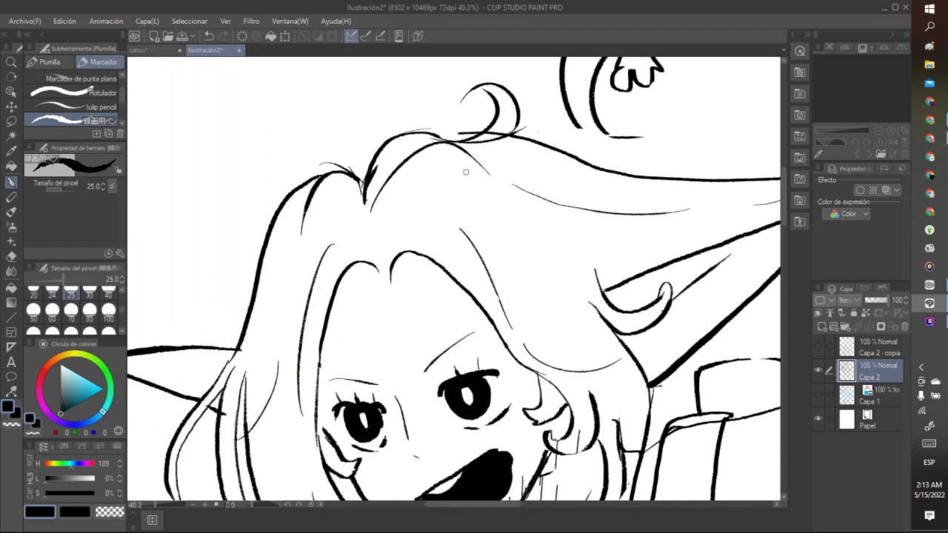
pyautogui.moveTo(391, 278)
pyautogui.mouseDown()
pyautogui.moveTo(386, 246)
pyautogui.moveTo(420, 228)
pyautogui.moveTo(468, 285)
pyautogui.mouseUp()
pyautogui.moveTo(376, 264)
pyautogui.mouseDown()
pyautogui.moveTo(332, 272)
pyautogui.moveTo(326, 242)
pyautogui.mouseUp()
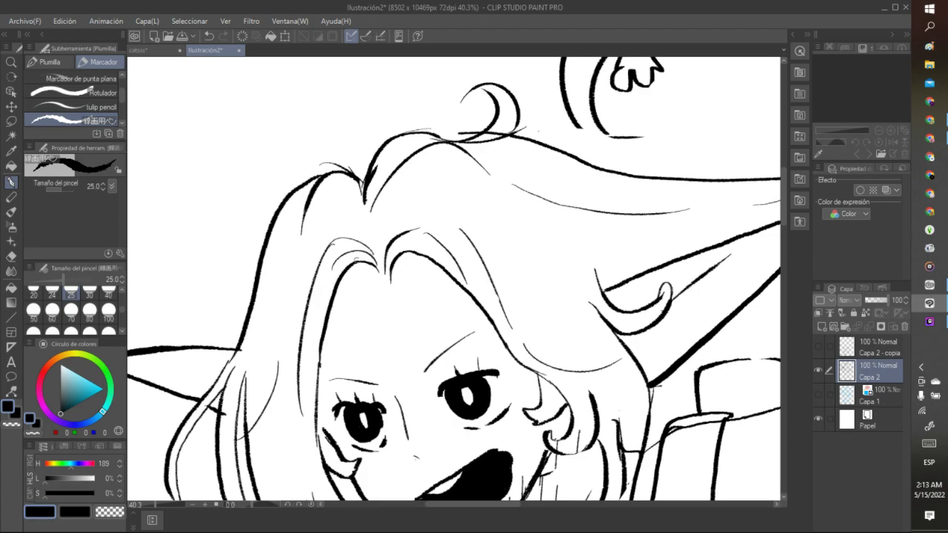
pyautogui.scroll(-10, 416, 210)
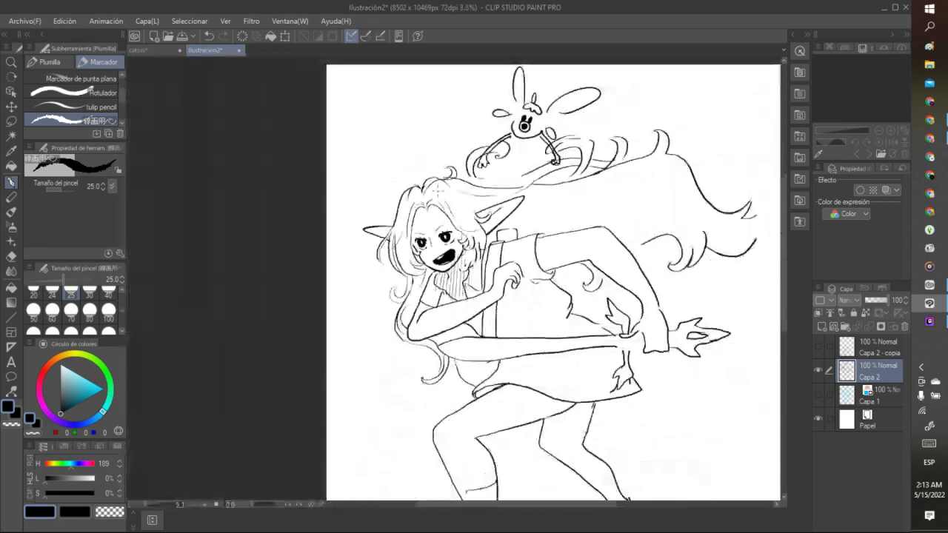
# Step: Draw short curved strands inside both hairline arches near the parting
pyautogui.scroll(9, 399, 193)
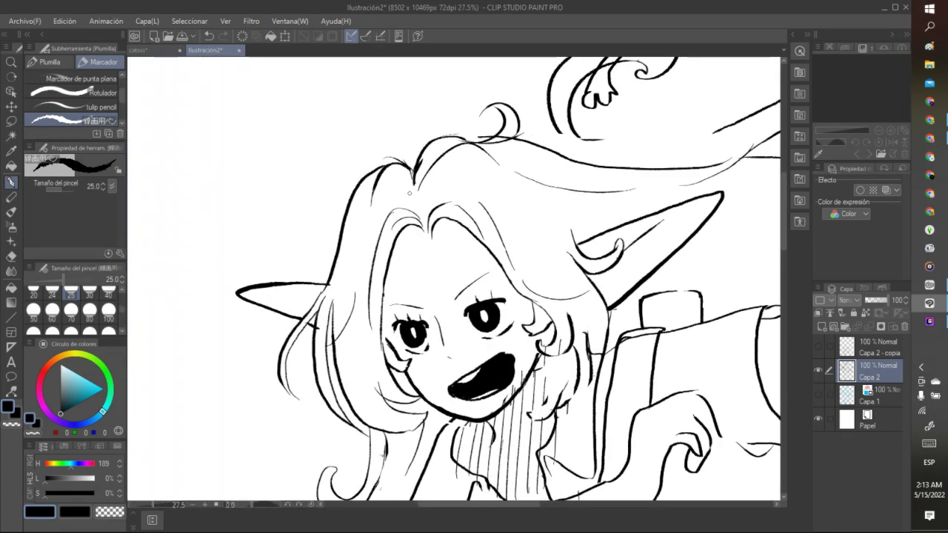
pyautogui.moveTo(448, 238); pyautogui.dragTo(471, 231)
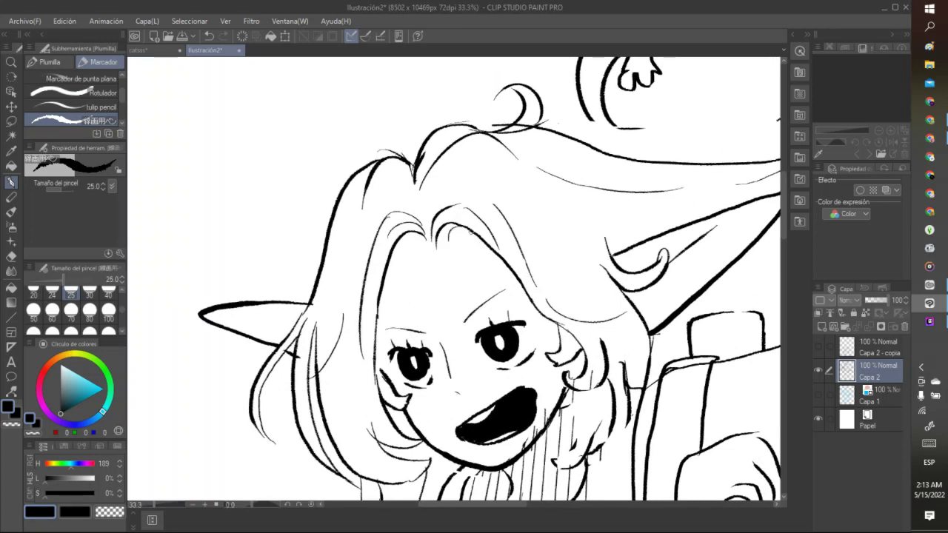
pyautogui.moveTo(415, 240); pyautogui.dragTo(393, 235)
pyautogui.scroll(-5, 479, 238)
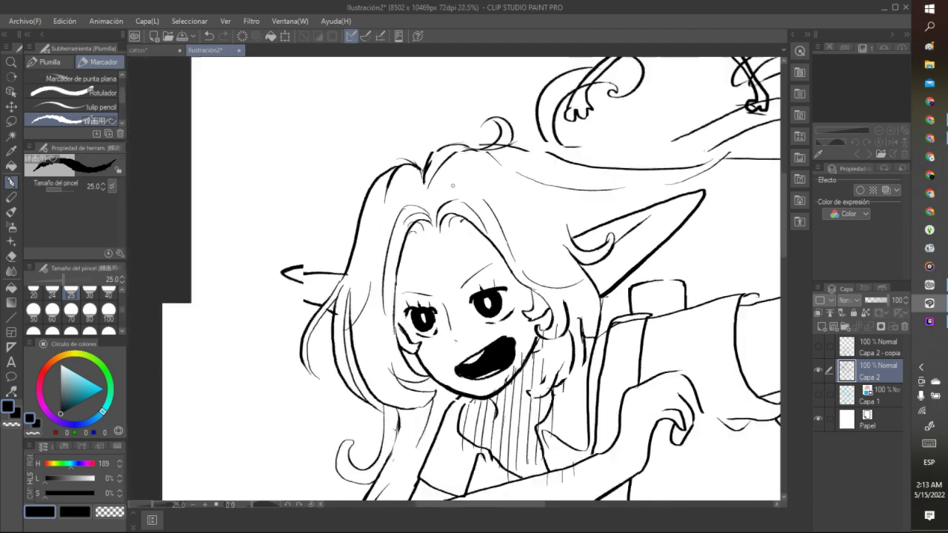
pyautogui.scroll(5, 451, 196)
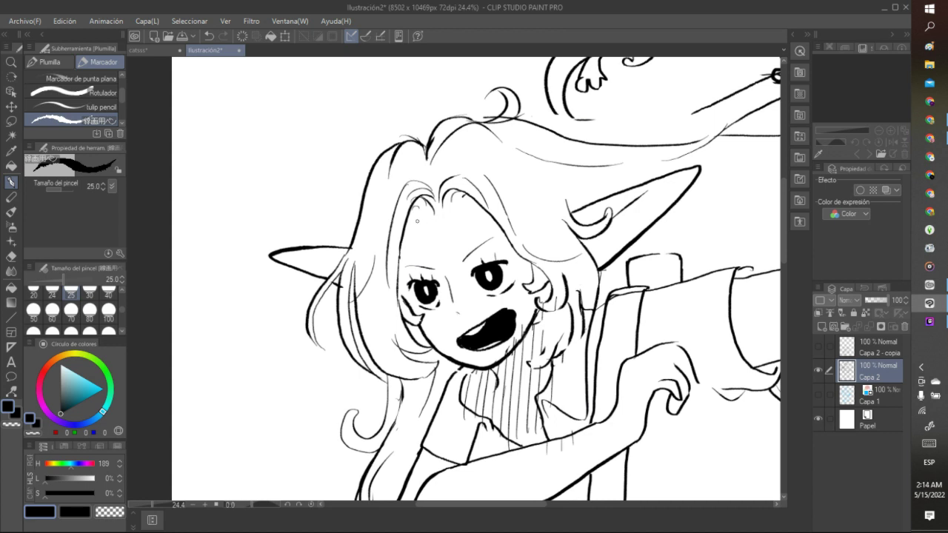
# Step: Undo the last fringe strokes, redo one, and draw a short strand inside the hairline beside the parting
pyautogui.click(210, 36)
pyautogui.click(210, 37)
pyautogui.click(211, 37)
pyautogui.click(210, 36)
pyautogui.click(211, 36)
pyautogui.click(223, 36)
pyautogui.moveTo(434, 210); pyautogui.dragTo(417, 200)
pyautogui.scroll(-5, 518, 131)
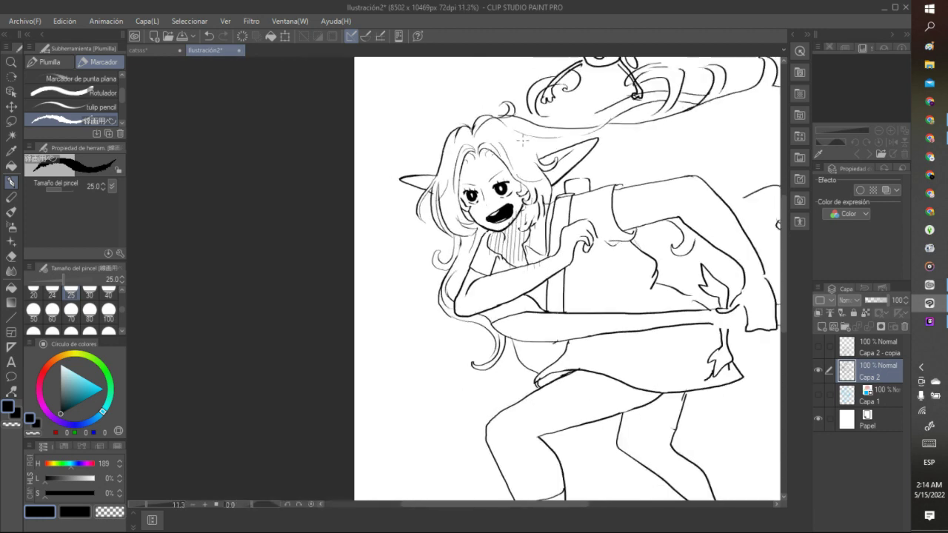
# Step: Erase the short strands inside the hairline arches near the parting and the adjoining stretch of hairline, using the transparent colour
pyautogui.scroll(6, 510, 130)
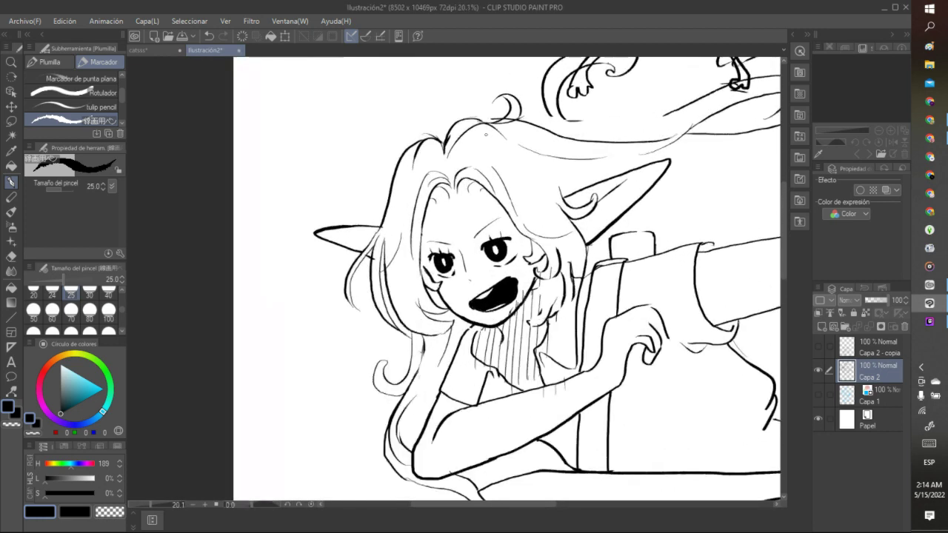
pyautogui.press('c')
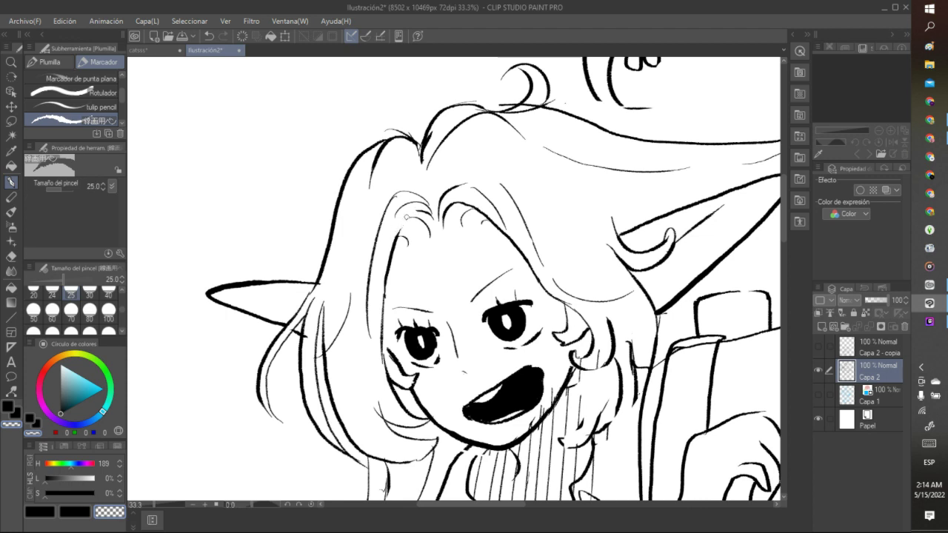
pyautogui.moveTo(419, 211)
pyautogui.mouseDown()
pyautogui.moveTo(442, 225)
pyautogui.moveTo(457, 198)
pyautogui.mouseUp()
pyautogui.moveTo(468, 207); pyautogui.dragTo(495, 226)
pyautogui.click(45, 511)
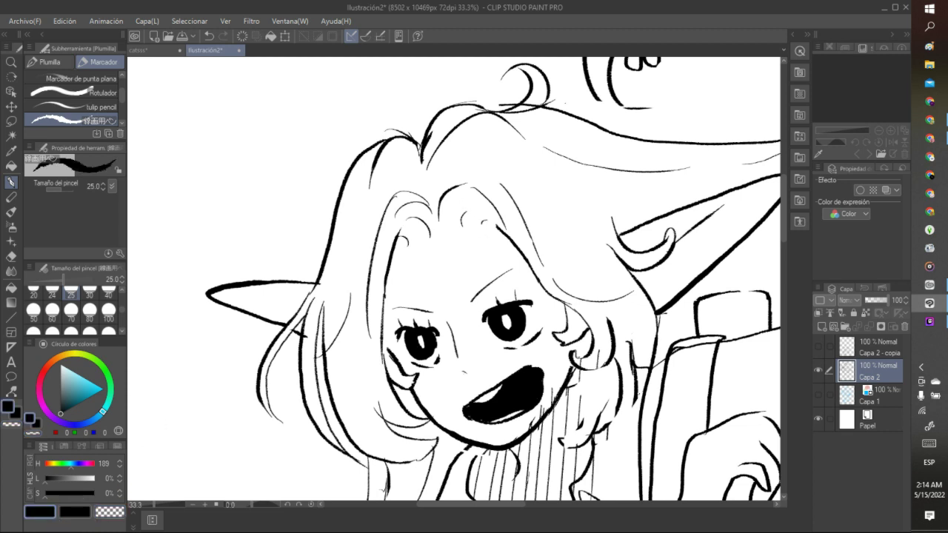
# Step: Redraw the curved inner hairline stroke of the arch nearer the long ear
pyautogui.moveTo(460, 228)
pyautogui.mouseDown()
pyautogui.moveTo(474, 210)
pyautogui.moveTo(507, 237)
pyautogui.mouseUp()
pyautogui.click(209, 35)
pyautogui.moveTo(493, 222); pyautogui.dragTo(502, 231)
# Step: Draw a long curved hair strand sweeping from behind the shoulder into the open area of the flowing hair
pyautogui.scroll(-7, 518, 109)
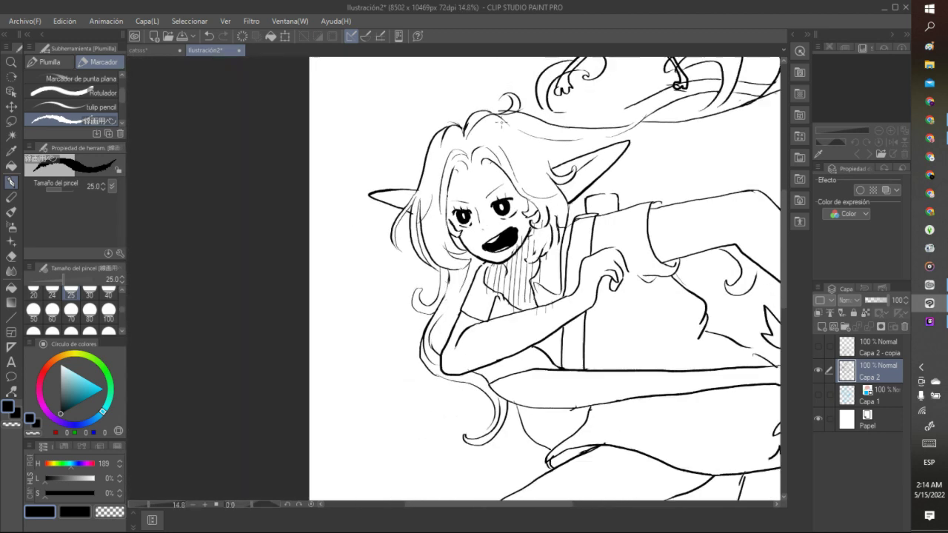
pyautogui.scroll(3, 517, 110)
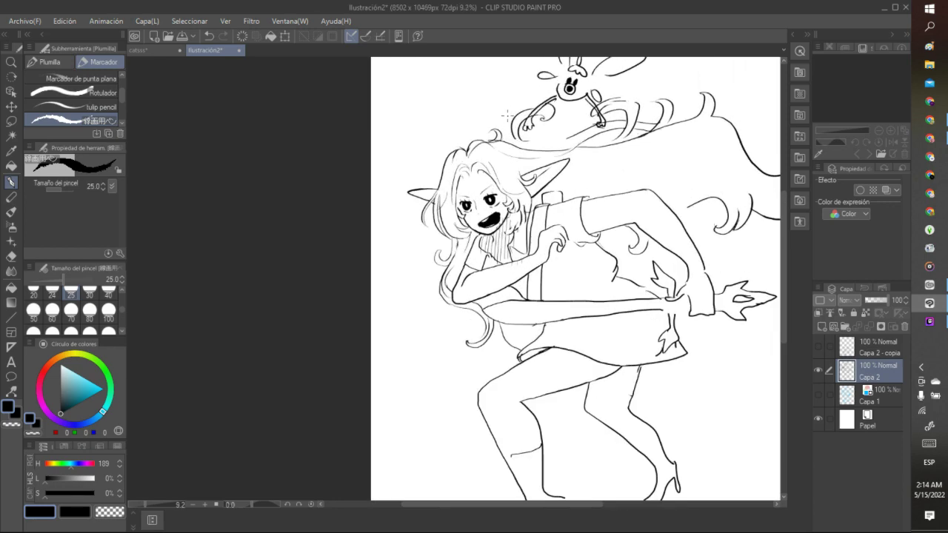
pyautogui.scroll(-5, 711, 201)
pyautogui.scroll(-1, 710, 202)
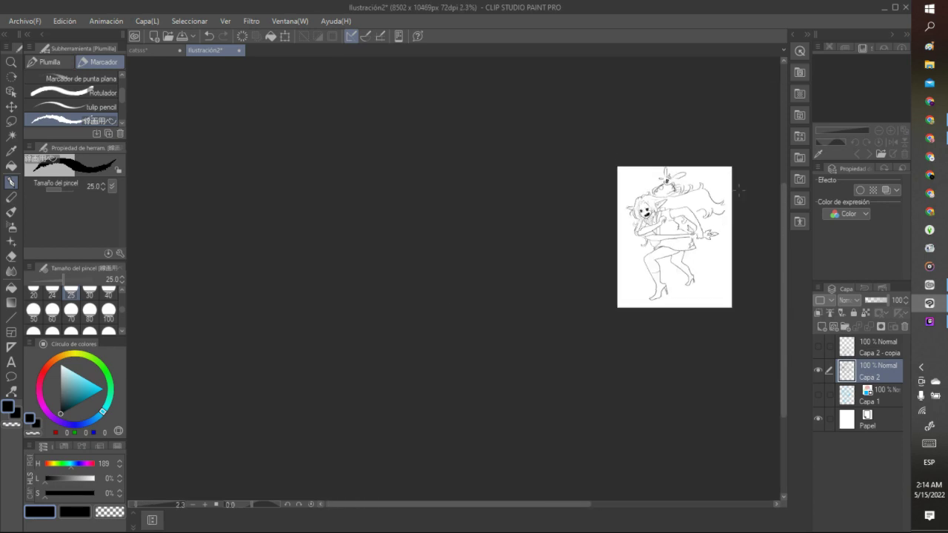
pyautogui.scroll(4, 708, 179)
pyautogui.scroll(1, 578, 284)
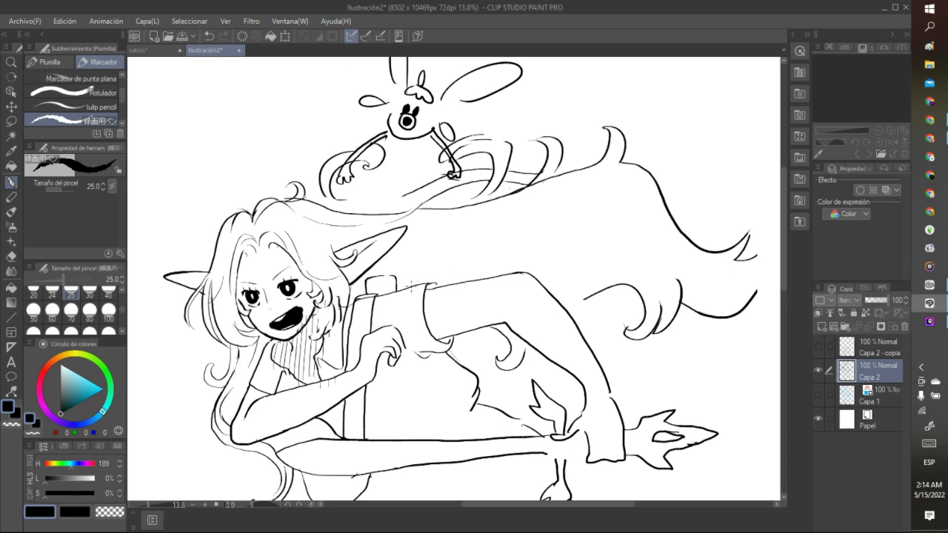
pyautogui.moveTo(411, 284)
pyautogui.mouseDown()
pyautogui.moveTo(466, 247)
pyautogui.moveTo(570, 210)
pyautogui.mouseUp()
# Step: Try a curled second strand and thin inner lines alongside the long strand, and undo these additions
pyautogui.moveTo(461, 285)
pyautogui.mouseDown()
pyautogui.moveTo(508, 244)
pyautogui.moveTo(556, 226)
pyautogui.moveTo(601, 247)
pyautogui.moveTo(561, 244)
pyautogui.moveTo(577, 236)
pyautogui.moveTo(577, 210)
pyautogui.moveTo(591, 236)
pyautogui.mouseUp()
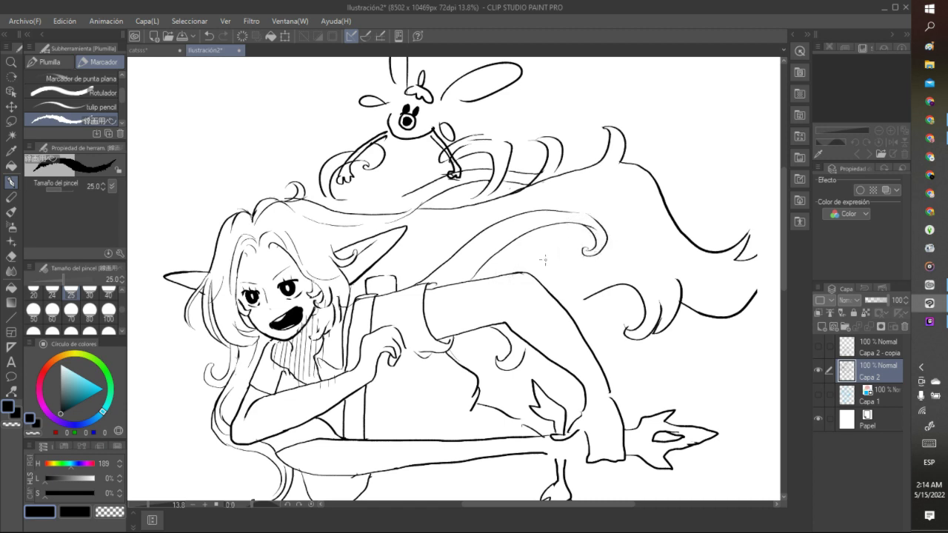
pyautogui.moveTo(411, 289); pyautogui.dragTo(491, 219)
pyautogui.moveTo(443, 265)
pyautogui.mouseDown()
pyautogui.moveTo(466, 235)
pyautogui.moveTo(498, 220)
pyautogui.moveTo(467, 234)
pyautogui.mouseUp()
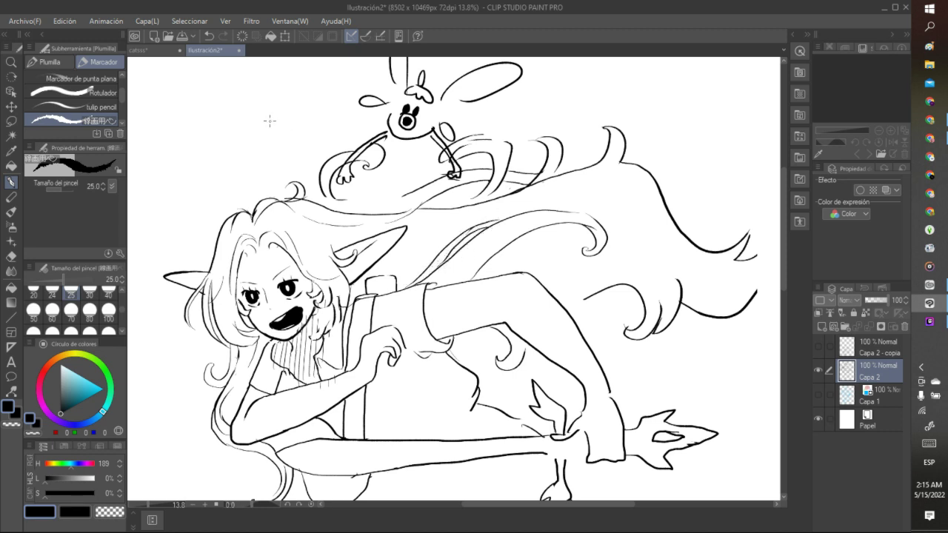
pyautogui.click(208, 35)
pyautogui.click(208, 35)
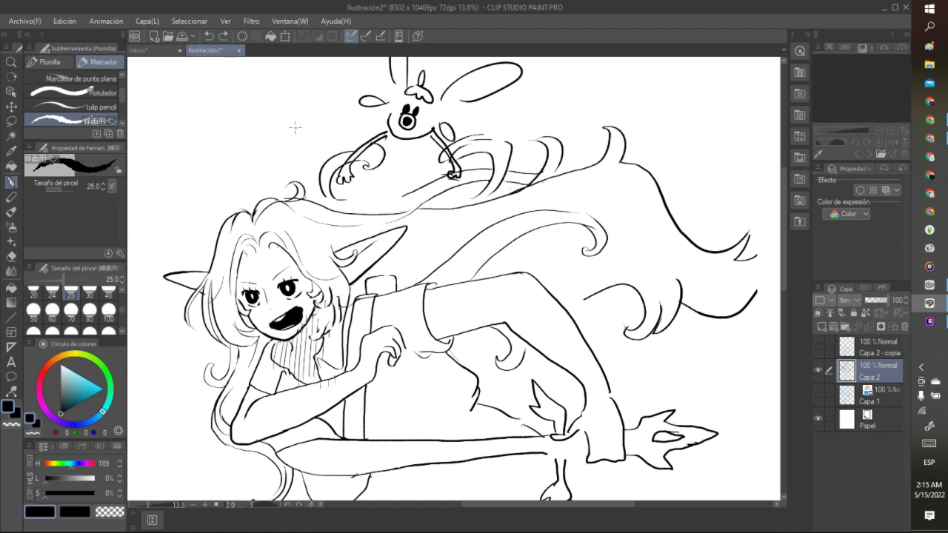
pyautogui.click(223, 35)
pyautogui.click(209, 35)
pyautogui.click(209, 35)
pyautogui.click(208, 35)
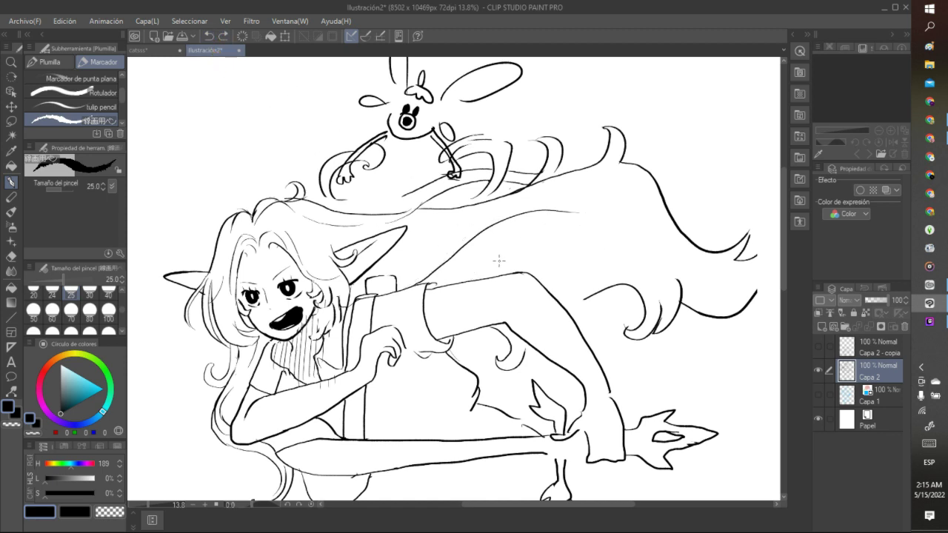
# Step: Draw curved strands arching above the upper arm, a thin strand beneath the long one, and another inside the outer flowing hair
pyautogui.moveTo(486, 275)
pyautogui.mouseDown()
pyautogui.moveTo(537, 260)
pyautogui.moveTo(550, 266)
pyautogui.moveTo(563, 302)
pyautogui.moveTo(565, 278)
pyautogui.moveTo(544, 255)
pyautogui.moveTo(542, 226)
pyautogui.moveTo(587, 220)
pyautogui.moveTo(594, 239)
pyautogui.moveTo(574, 234)
pyautogui.moveTo(581, 221)
pyautogui.moveTo(592, 242)
pyautogui.mouseUp()
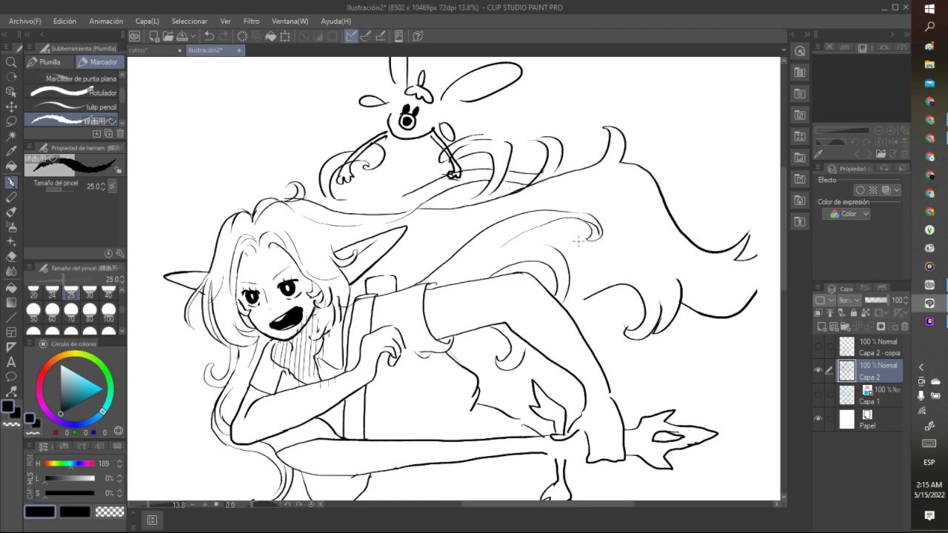
pyautogui.scroll(-5, 578, 242)
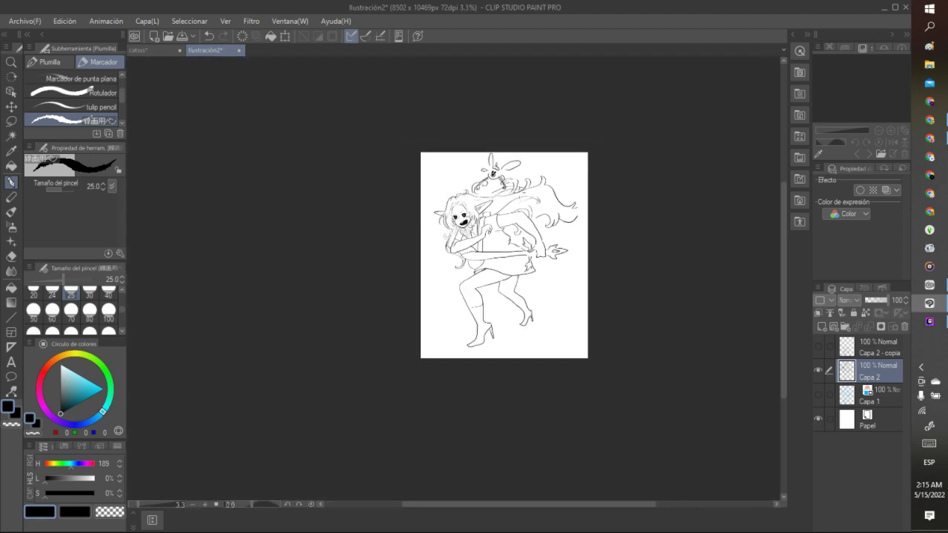
pyautogui.scroll(4, 549, 177)
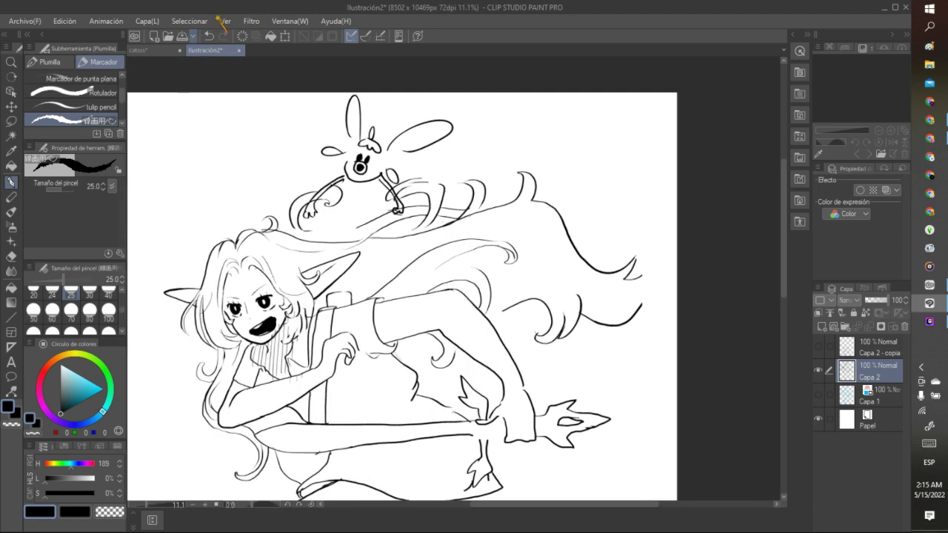
pyautogui.click(210, 37)
pyautogui.click(210, 37)
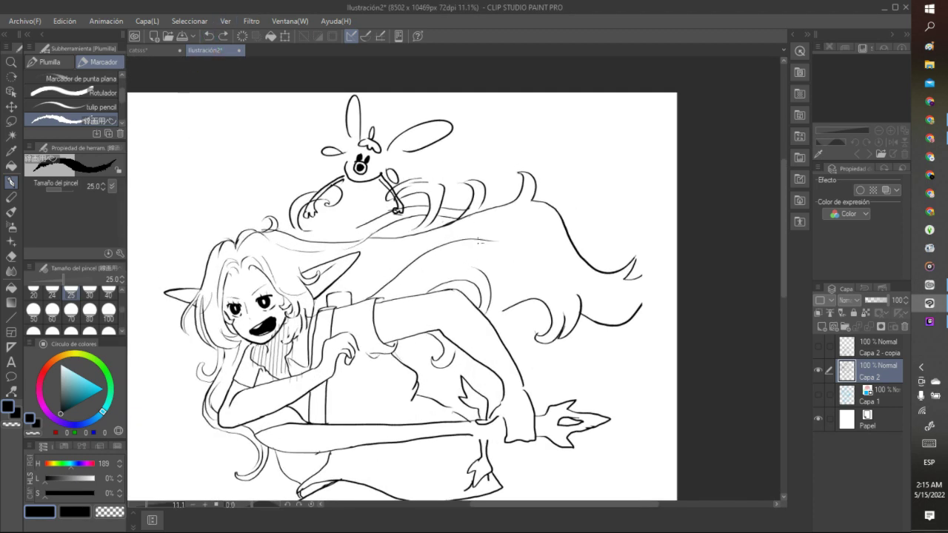
pyautogui.moveTo(431, 266); pyautogui.dragTo(535, 250)
pyautogui.moveTo(522, 212)
pyautogui.mouseDown()
pyautogui.moveTo(551, 234)
pyautogui.moveTo(567, 266)
pyautogui.moveTo(624, 273)
pyautogui.mouseUp()
# Step: Lasso and delete the curled hair lock below the elbow and the curved outline beneath the extended lower arm
pyautogui.scroll(-2, 620, 246)
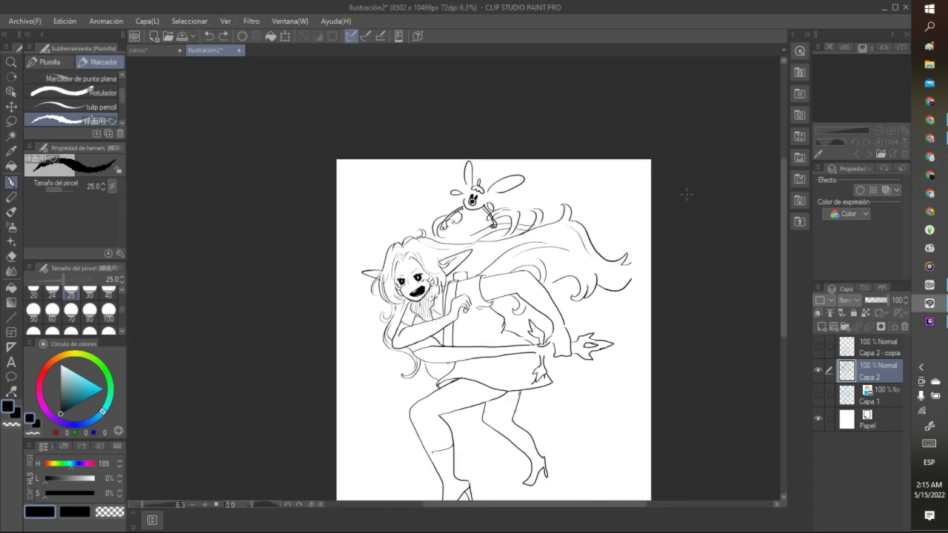
pyautogui.scroll(-1, 688, 191)
pyautogui.scroll(-1, 688, 192)
pyautogui.scroll(3, 599, 240)
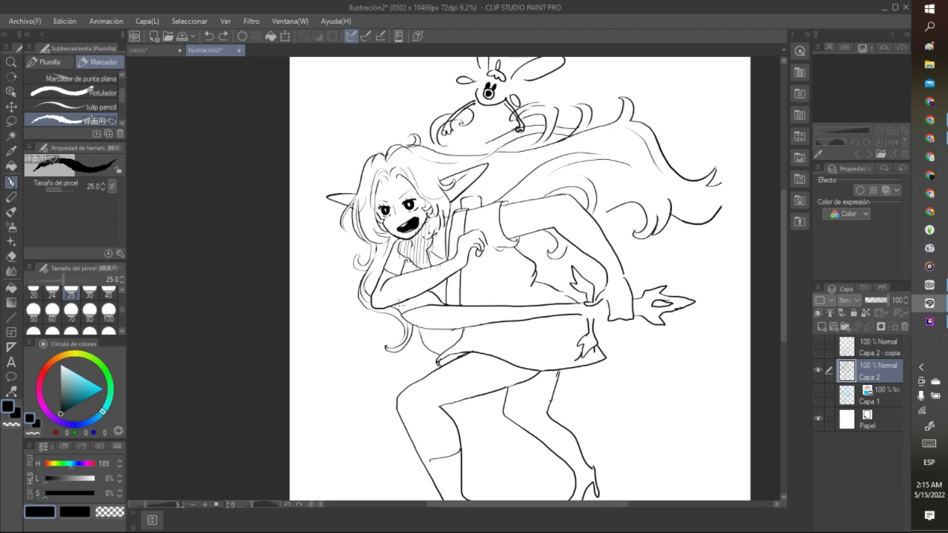
pyautogui.scroll(3, 415, 302)
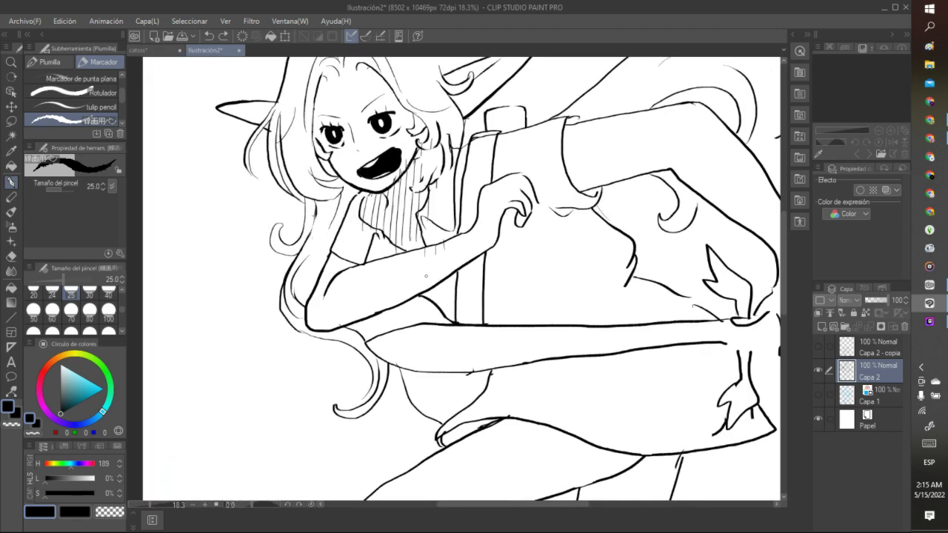
pyautogui.click(11, 121)
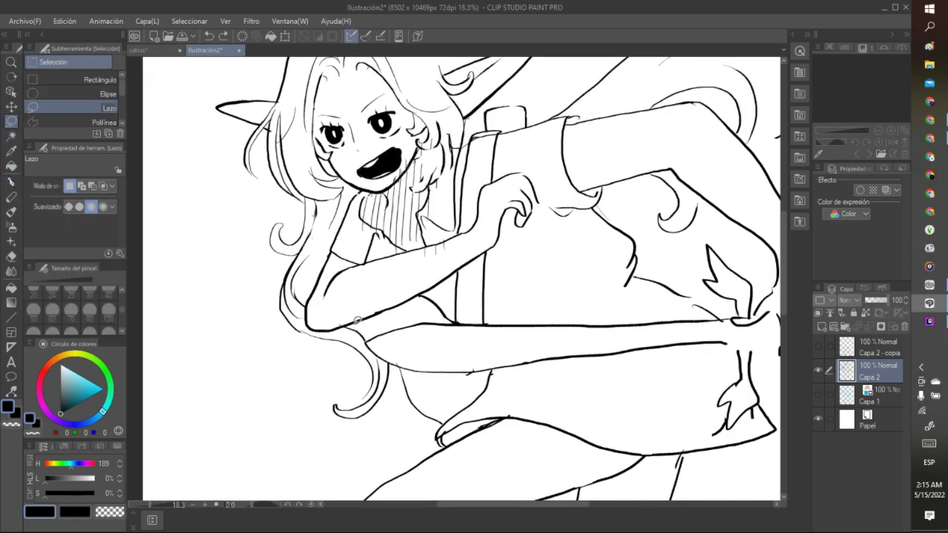
pyautogui.moveTo(347, 323)
pyautogui.mouseDown()
pyautogui.moveTo(300, 324)
pyautogui.moveTo(325, 365)
pyautogui.moveTo(338, 429)
pyautogui.moveTo(377, 438)
pyautogui.moveTo(402, 403)
pyautogui.moveTo(393, 362)
pyautogui.moveTo(363, 334)
pyautogui.mouseUp()
pyautogui.press('Delete')
pyautogui.hotkey('ctrl', 'd')
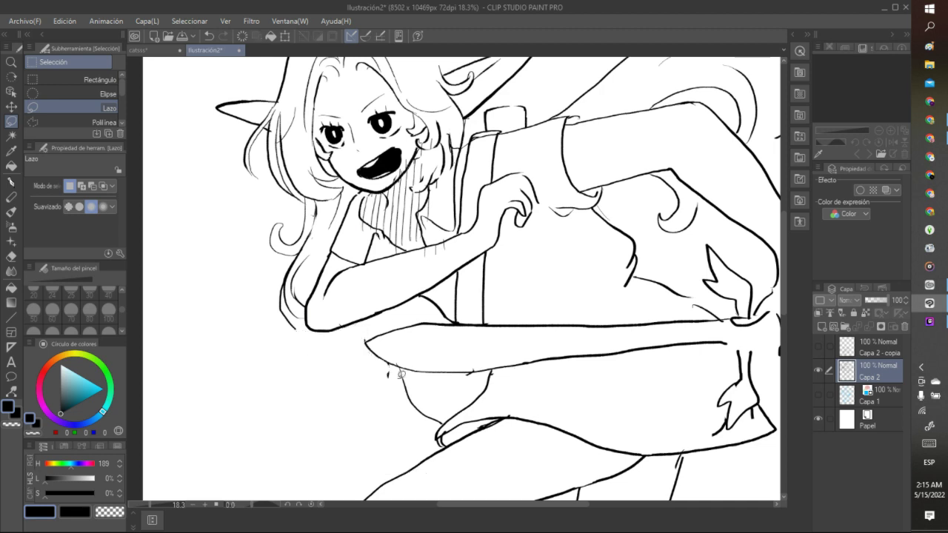
pyautogui.moveTo(415, 368)
pyautogui.mouseDown()
pyautogui.moveTo(389, 356)
pyautogui.moveTo(386, 390)
pyautogui.moveTo(436, 424)
pyautogui.moveTo(447, 414)
pyautogui.moveTo(429, 384)
pyautogui.mouseUp()
pyautogui.press('Delete')
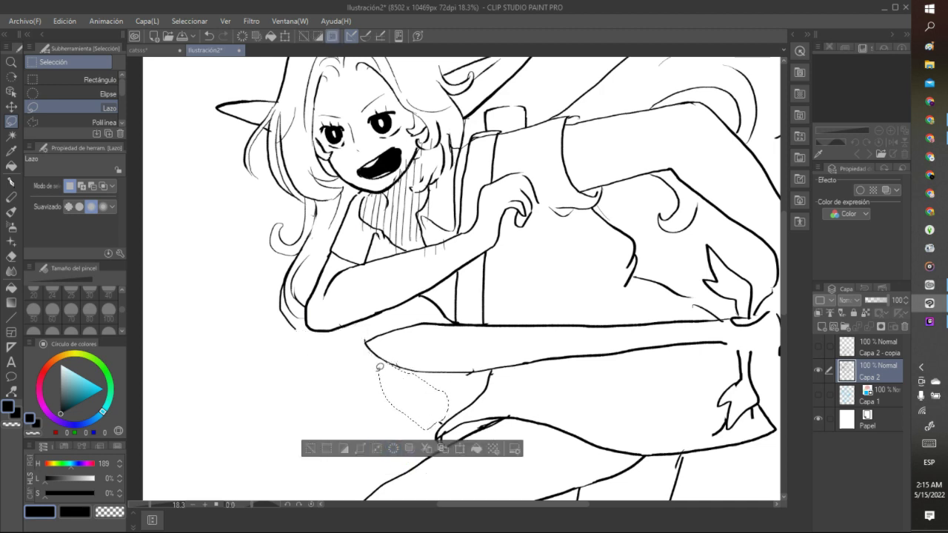
pyautogui.hotkey('ctrl', 'd')
# Step: Clean up the leftover line ends and redraw the lock beneath the elbow with a smaller curled tip and a short neighbouring strand
pyautogui.press('p')
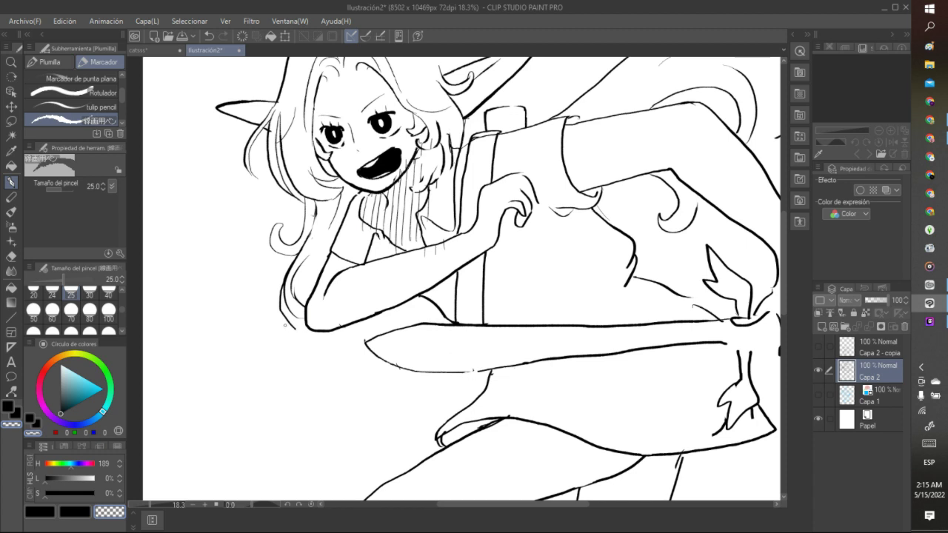
pyautogui.hotkey('ctrl', 'z')
pyautogui.click(39, 511)
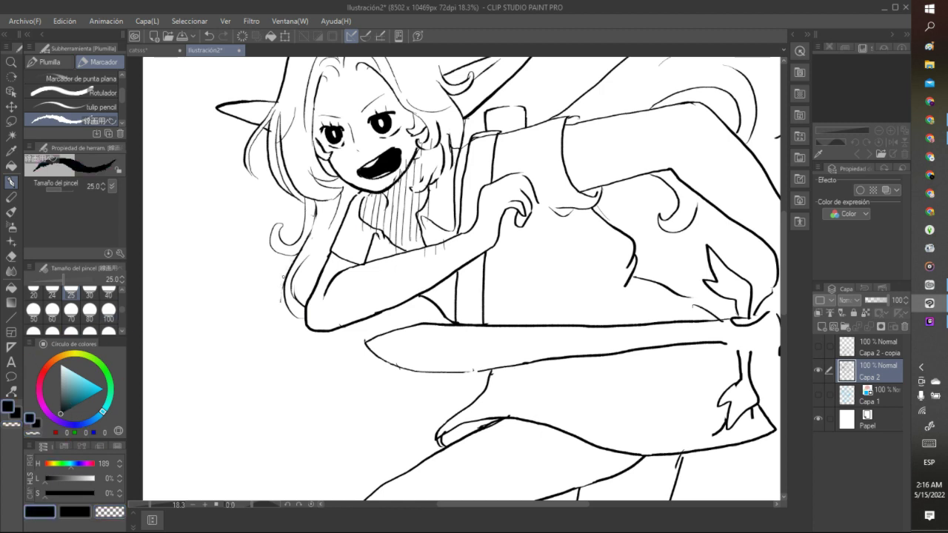
pyautogui.moveTo(286, 279)
pyautogui.mouseDown()
pyautogui.moveTo(294, 330)
pyautogui.moveTo(354, 364)
pyautogui.mouseUp()
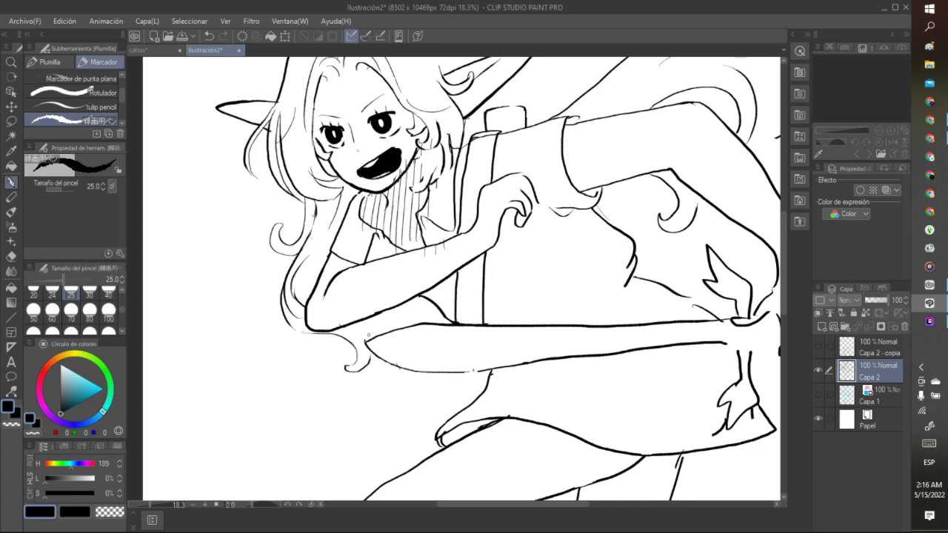
pyautogui.moveTo(365, 321); pyautogui.dragTo(381, 331)
# Step: Close the hair lock below the smaller ear with two curved strokes and add a thin strand inside it
pyautogui.hotkey('ctrl', '-')
pyautogui.hotkey('ctrl', '-')
pyautogui.hotkey('ctrl', '-')
pyautogui.hotkey('ctrl', '-')
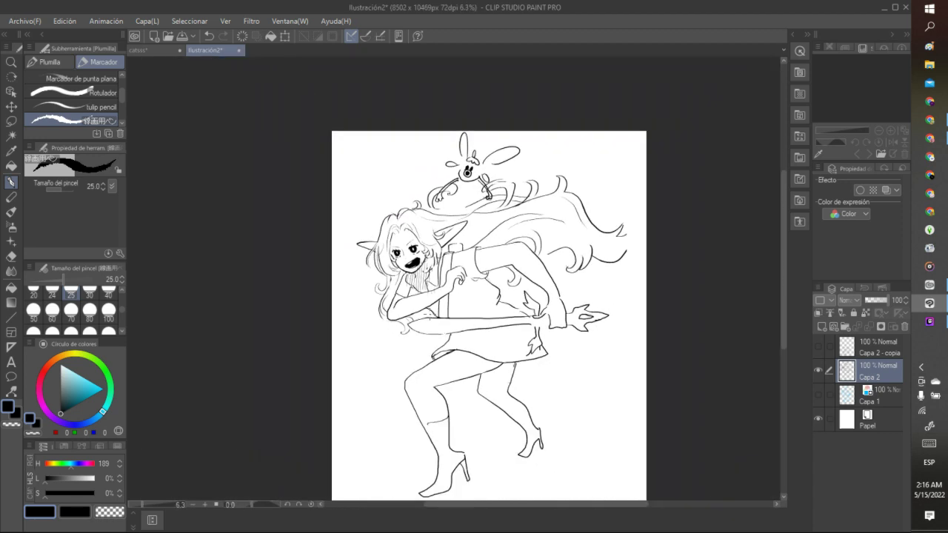
pyautogui.hotkey('ctrl', '+')
pyautogui.hotkey('ctrl', '+')
pyautogui.hotkey('ctrl', '+')
pyautogui.hotkey('ctrl', '+')
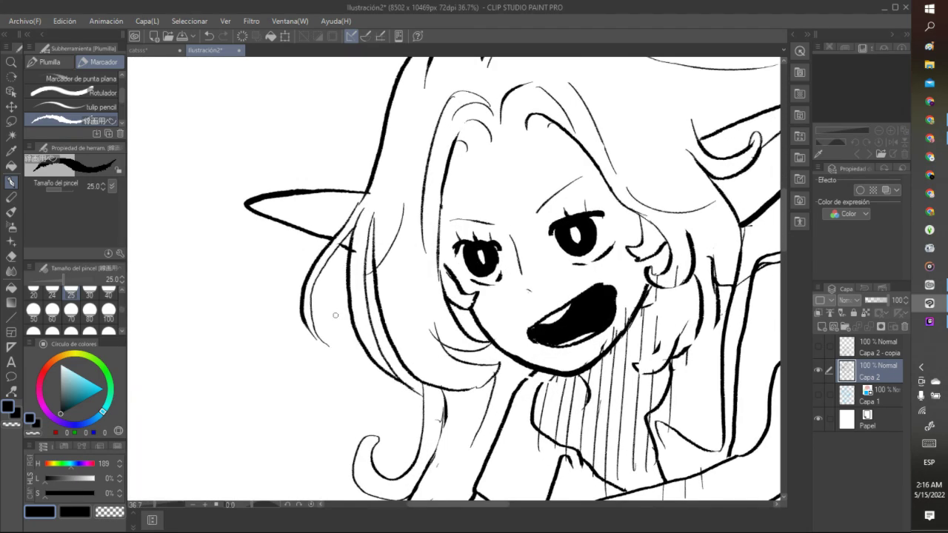
pyautogui.moveTo(313, 315)
pyautogui.mouseDown()
pyautogui.moveTo(332, 336)
pyautogui.moveTo(357, 339)
pyautogui.mouseUp()
pyautogui.moveTo(302, 312)
pyautogui.mouseDown()
pyautogui.moveTo(330, 349)
pyautogui.moveTo(372, 356)
pyautogui.mouseUp()
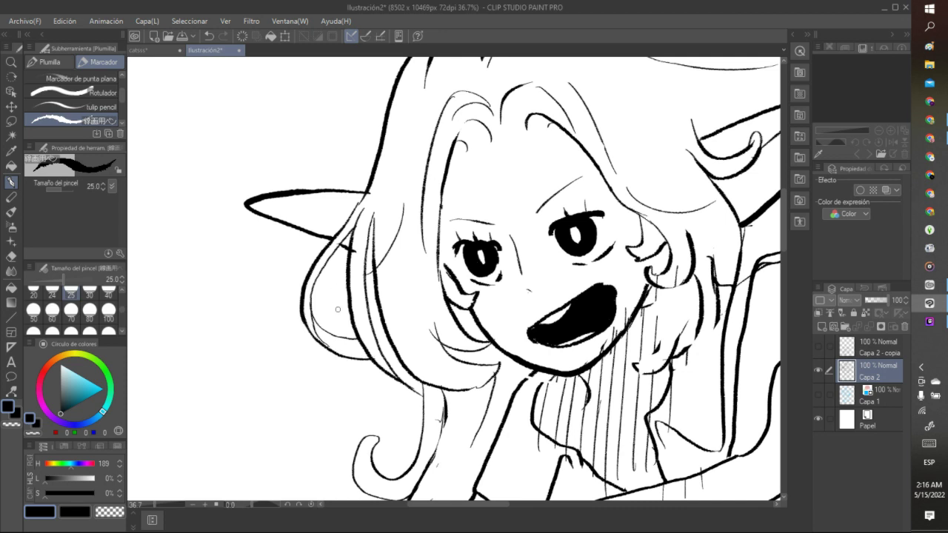
pyautogui.moveTo(345, 246); pyautogui.dragTo(338, 318)
# Step: Draw a small stray curl outside the hair just above the smaller ear, redoing the stroke until it fits
pyautogui.moveTo(381, 148)
pyautogui.mouseDown()
pyautogui.moveTo(339, 182)
pyautogui.moveTo(347, 145)
pyautogui.mouseUp()
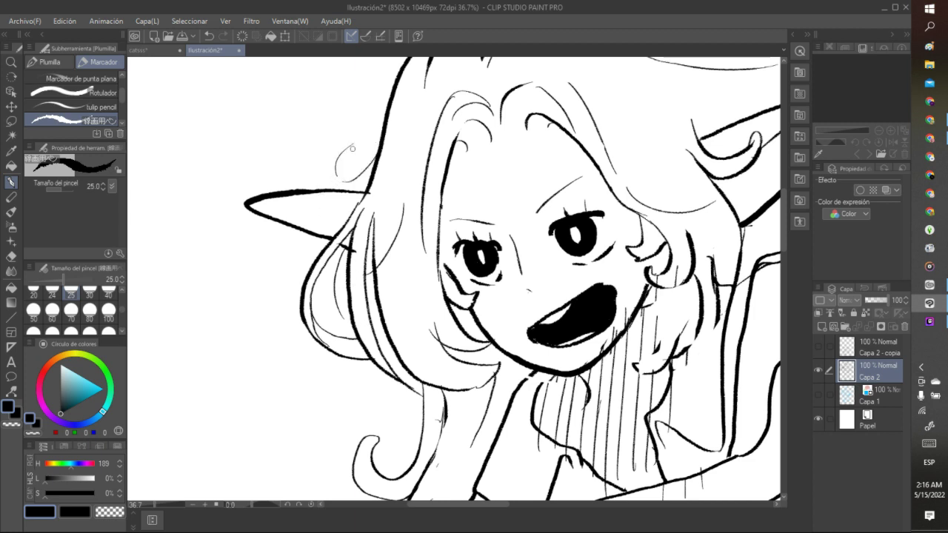
pyautogui.click(209, 37)
pyautogui.moveTo(339, 180)
pyautogui.mouseDown()
pyautogui.moveTo(335, 161)
pyautogui.moveTo(349, 143)
pyautogui.mouseUp()
pyautogui.click(209, 36)
pyautogui.moveTo(340, 181); pyautogui.dragTo(353, 147)
# Step: Draw thin curved strands passing behind the long ear
pyautogui.scroll(-5, 489, 86)
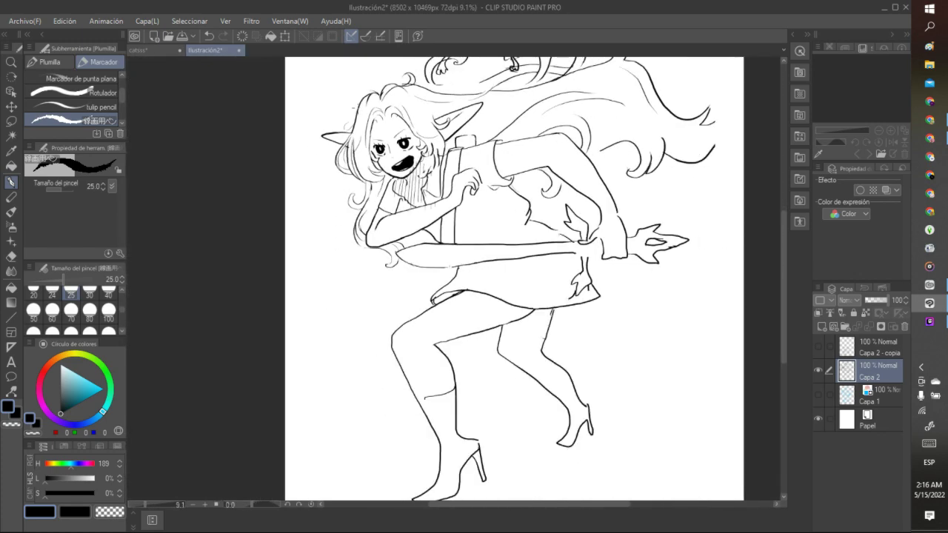
pyautogui.scroll(4, 489, 86)
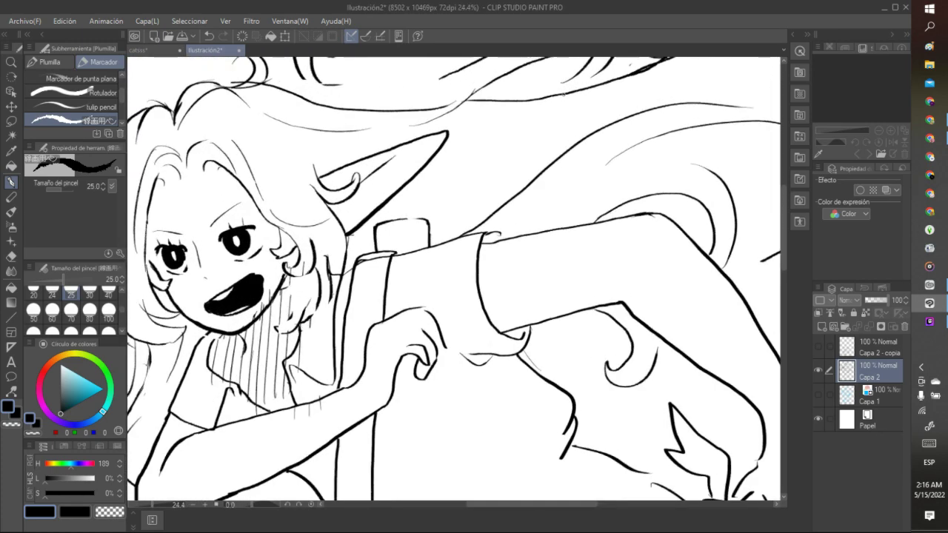
pyautogui.moveTo(315, 157)
pyautogui.mouseDown()
pyautogui.moveTo(358, 175)
pyautogui.moveTo(447, 180)
pyautogui.moveTo(472, 136)
pyautogui.mouseUp()
# Step: Erase the tangled thick strands under the cheek curl on the long-ear side, along with the curl's rough tip
pyautogui.scroll(-4, 458, 111)
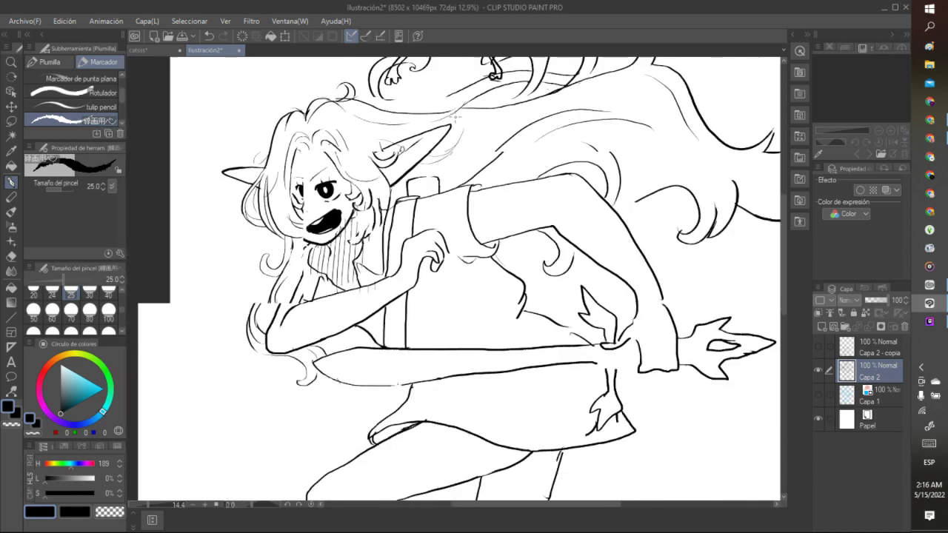
pyautogui.scroll(2, 392, 127)
pyautogui.scroll(1, 392, 127)
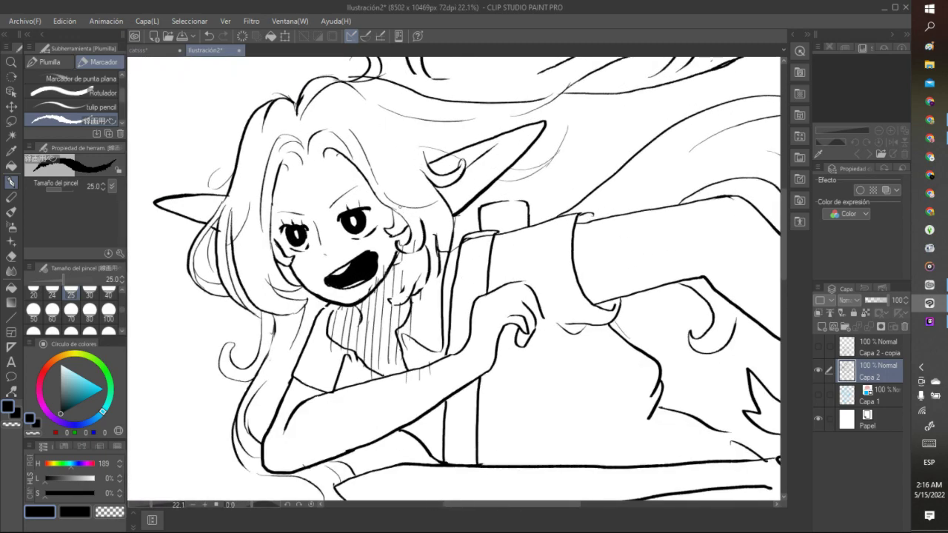
pyautogui.scroll(-6, 406, 210)
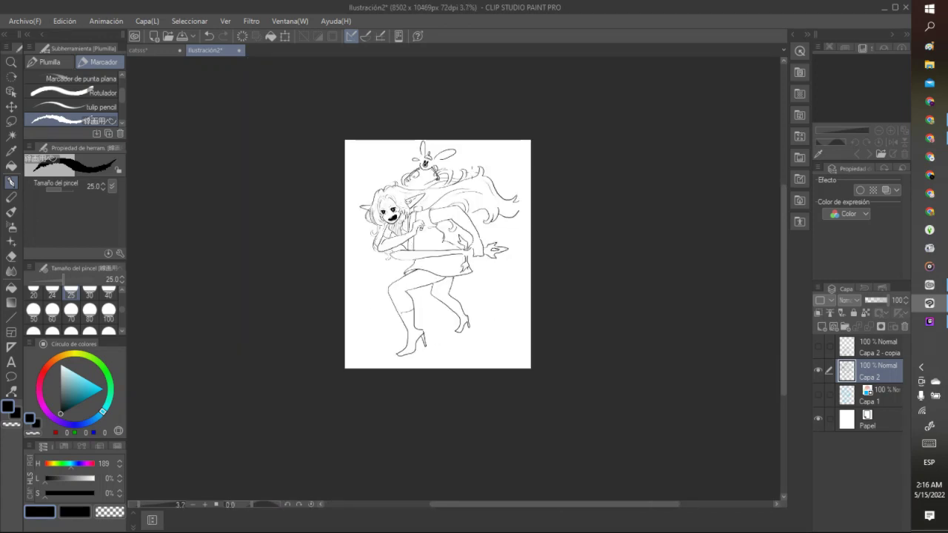
pyautogui.scroll(4, 413, 207)
pyautogui.scroll(4, 340, 194)
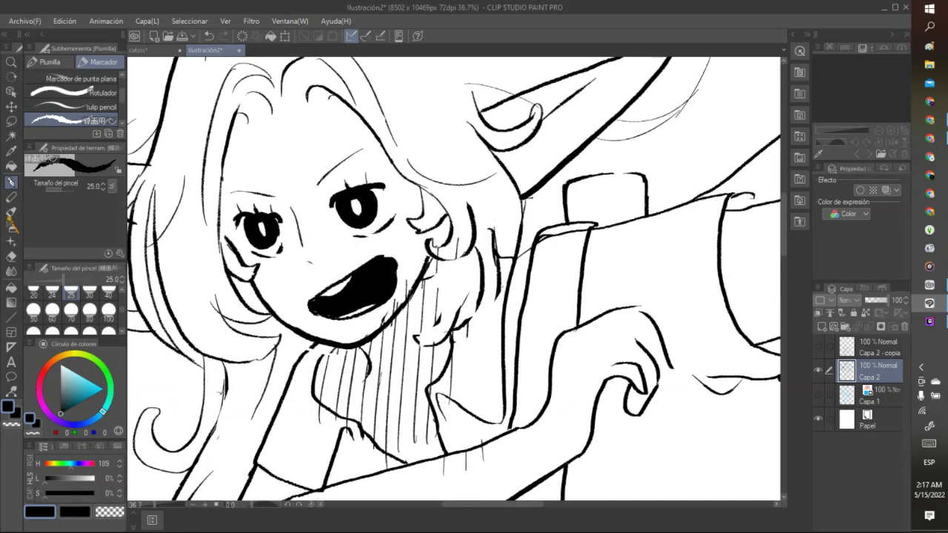
pyautogui.click(109, 512)
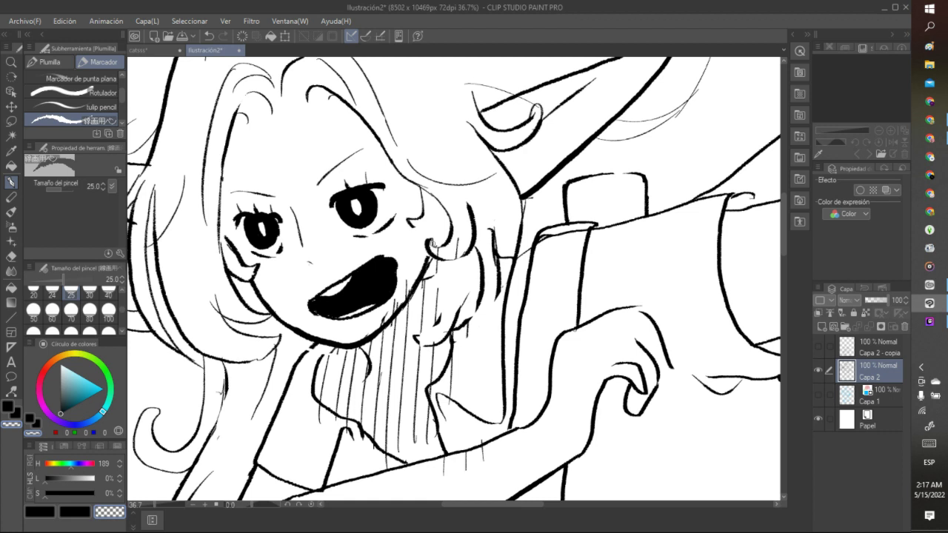
pyautogui.moveTo(434, 243); pyautogui.dragTo(429, 234)
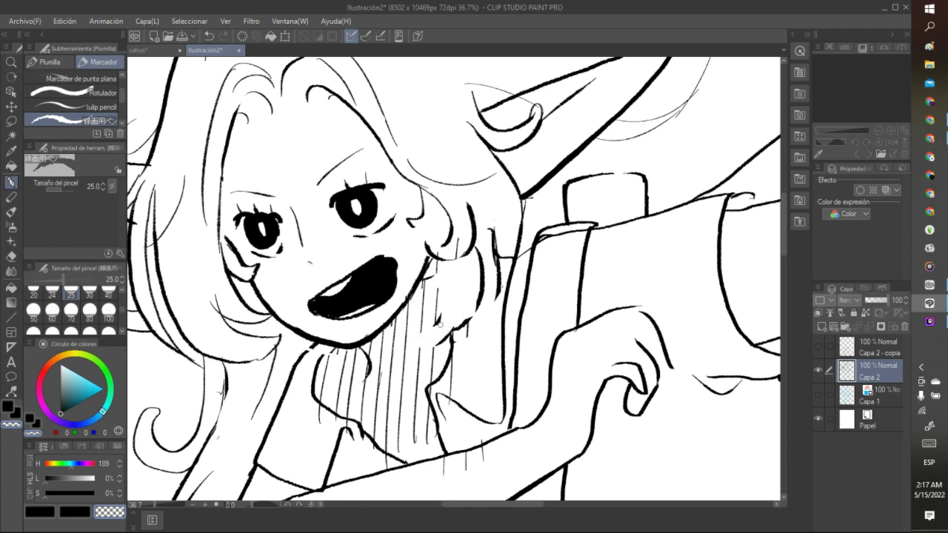
pyautogui.moveTo(463, 323)
pyautogui.mouseDown()
pyautogui.moveTo(468, 335)
pyautogui.moveTo(495, 225)
pyautogui.moveTo(500, 284)
pyautogui.moveTo(486, 311)
pyautogui.moveTo(479, 292)
pyautogui.mouseUp()
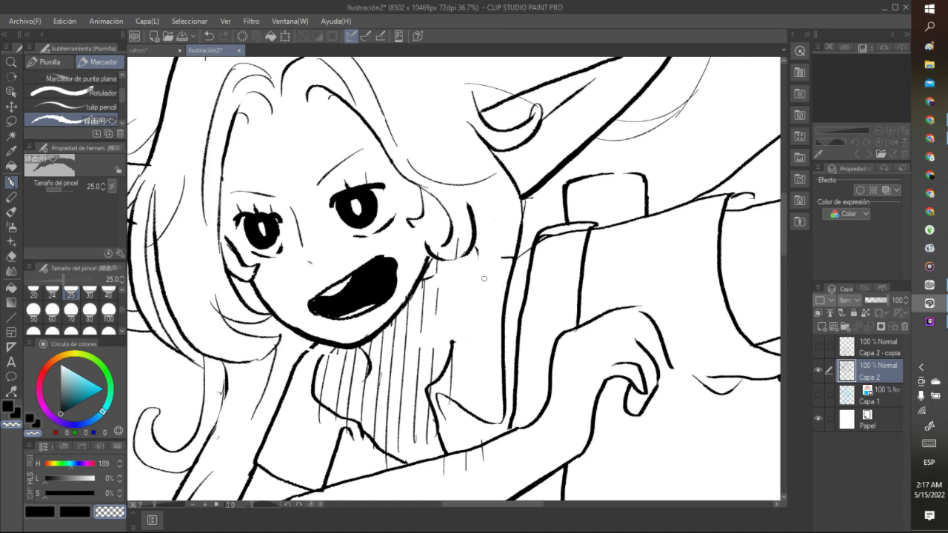
pyautogui.moveTo(460, 239); pyautogui.dragTo(459, 235)
pyautogui.moveTo(449, 255); pyautogui.dragTo(430, 249)
# Step: Re-ink the small hooked tip of the curl beside the cheek and remove the extra lock drawn beneath it
pyautogui.press('c')
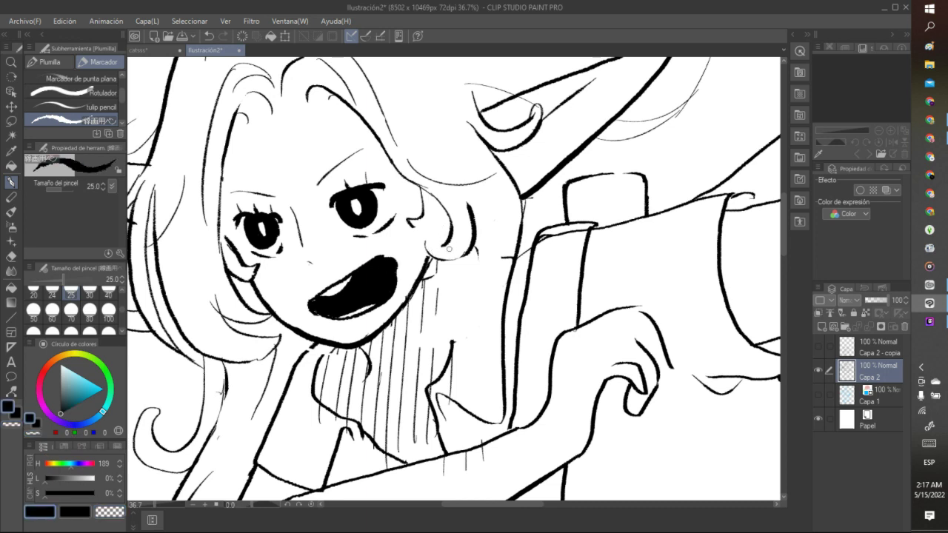
pyautogui.moveTo(437, 234)
pyautogui.mouseDown()
pyautogui.moveTo(427, 247)
pyautogui.moveTo(477, 265)
pyautogui.moveTo(454, 281)
pyautogui.moveTo(438, 273)
pyautogui.moveTo(450, 300)
pyautogui.moveTo(485, 300)
pyautogui.moveTo(507, 250)
pyautogui.mouseUp()
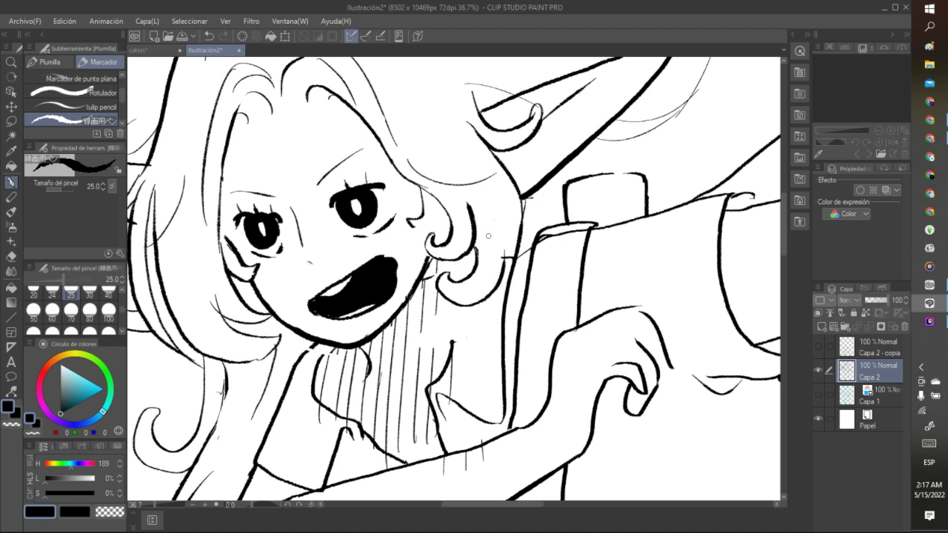
pyautogui.click(210, 36)
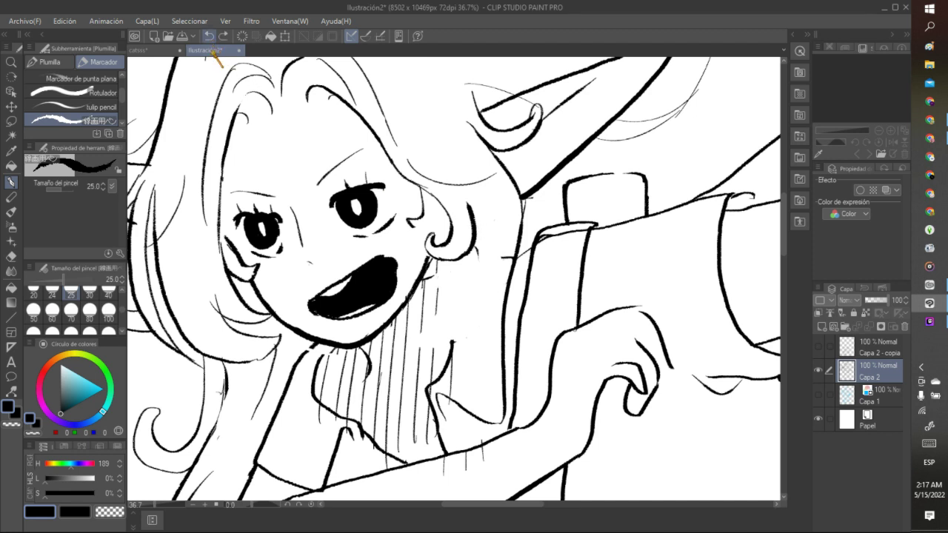
pyautogui.moveTo(473, 244)
pyautogui.mouseDown()
pyautogui.moveTo(479, 271)
pyautogui.moveTo(458, 322)
pyautogui.mouseUp()
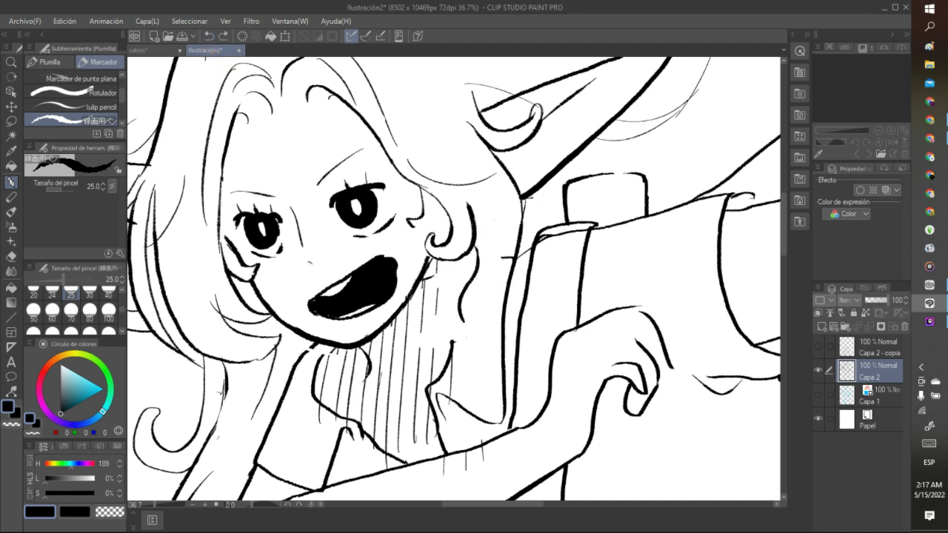
pyautogui.click(209, 36)
pyautogui.moveTo(472, 243)
pyautogui.mouseDown()
pyautogui.moveTo(465, 287)
pyautogui.moveTo(450, 283)
pyautogui.moveTo(447, 300)
pyautogui.moveTo(475, 290)
pyautogui.mouseUp()
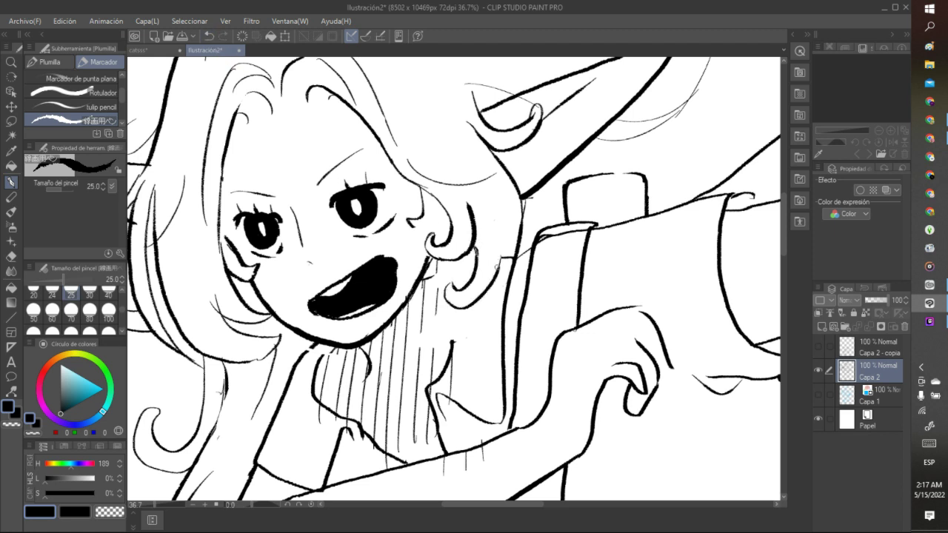
pyautogui.click(209, 36)
pyautogui.click(210, 35)
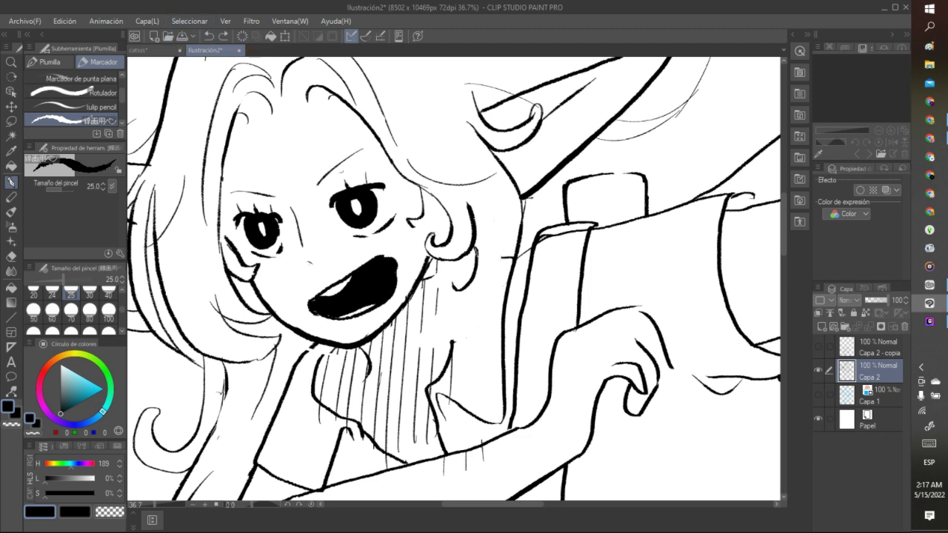
pyautogui.click(210, 35)
pyautogui.moveTo(473, 243)
pyautogui.mouseDown()
pyautogui.moveTo(467, 295)
pyautogui.moveTo(452, 302)
pyautogui.moveTo(459, 307)
pyautogui.moveTo(498, 291)
pyautogui.moveTo(513, 214)
pyautogui.mouseUp()
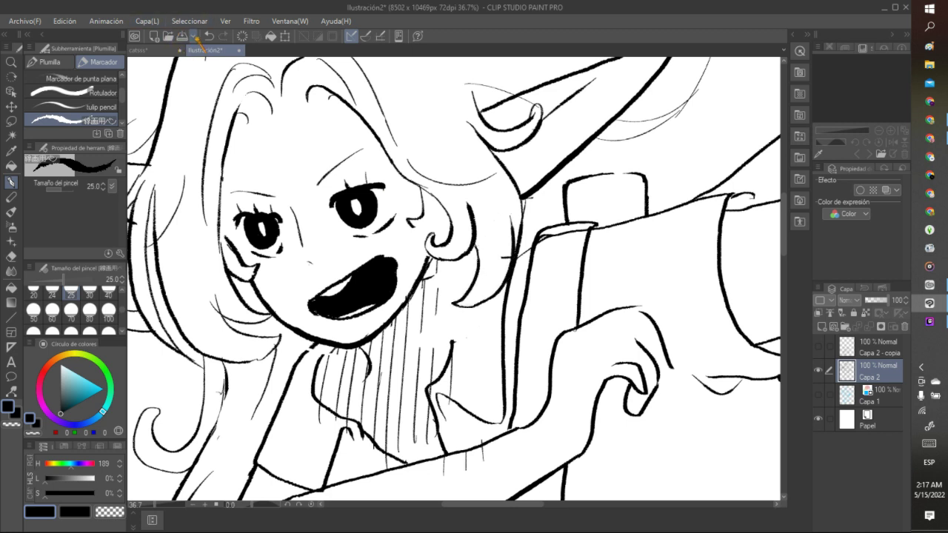
pyautogui.click(209, 35)
pyautogui.moveTo(471, 250)
pyautogui.mouseDown()
pyautogui.moveTo(478, 263)
pyautogui.moveTo(455, 300)
pyautogui.moveTo(468, 305)
pyautogui.moveTo(503, 213)
pyautogui.mouseUp()
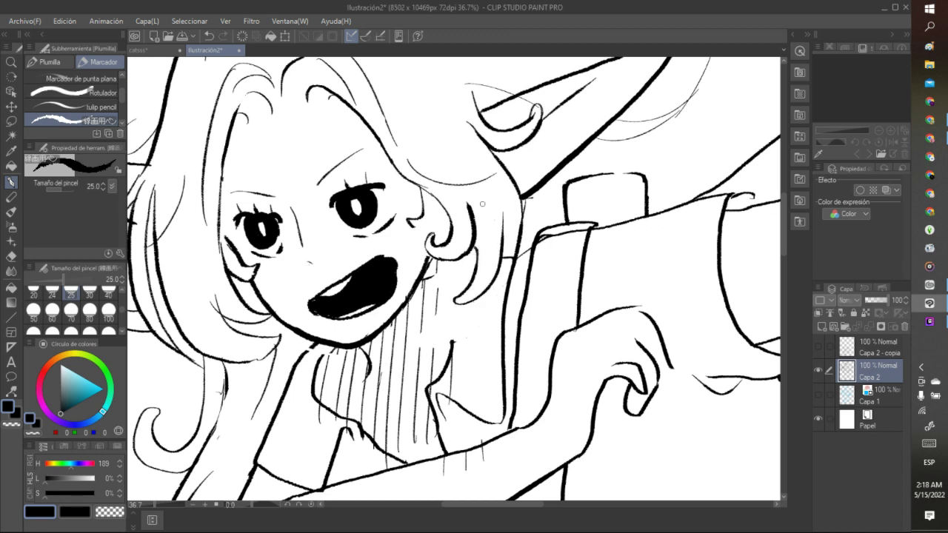
pyautogui.click(209, 36)
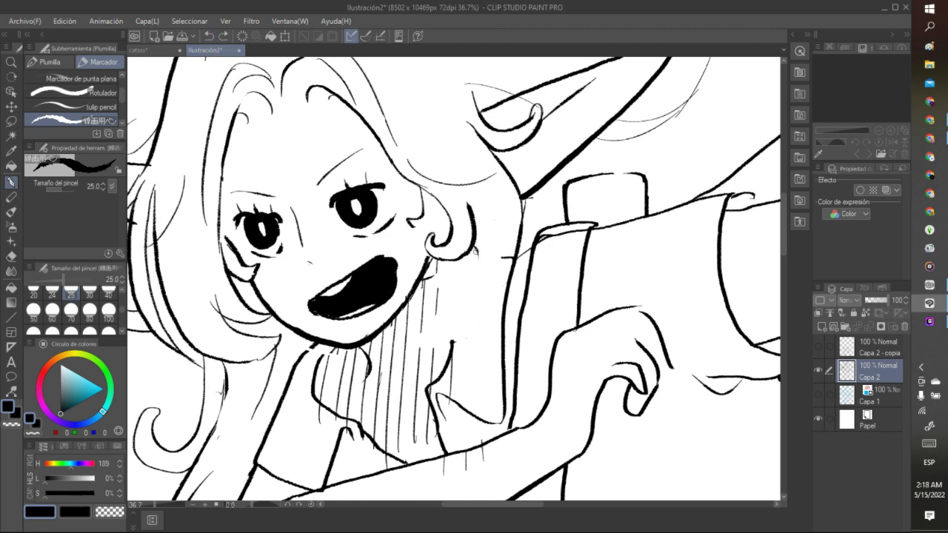
pyautogui.moveTo(474, 251)
pyautogui.mouseDown()
pyautogui.moveTo(453, 292)
pyautogui.moveTo(511, 237)
pyautogui.mouseUp()
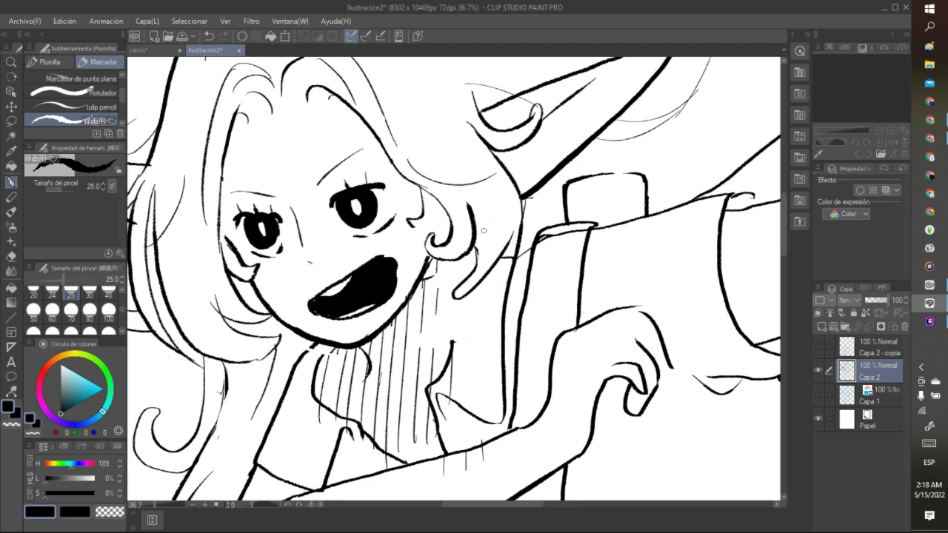
pyautogui.click(210, 36)
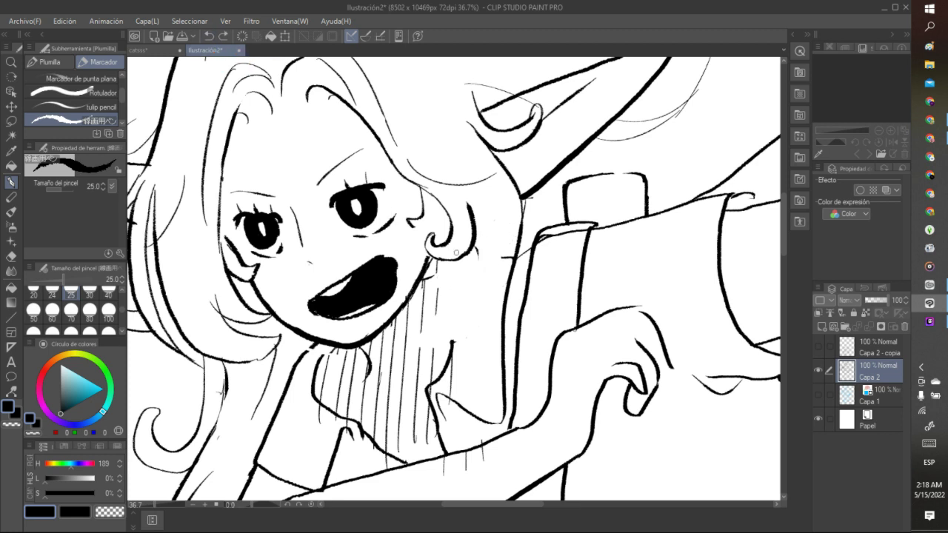
# Step: Draw a tapered lock beneath the cheek curl and redraw the outer hair edge beside it, adding a thin strand below the long ear
pyautogui.moveTo(474, 244)
pyautogui.mouseDown()
pyautogui.moveTo(449, 296)
pyautogui.moveTo(470, 292)
pyautogui.moveTo(509, 252)
pyautogui.moveTo(514, 197)
pyautogui.mouseUp()
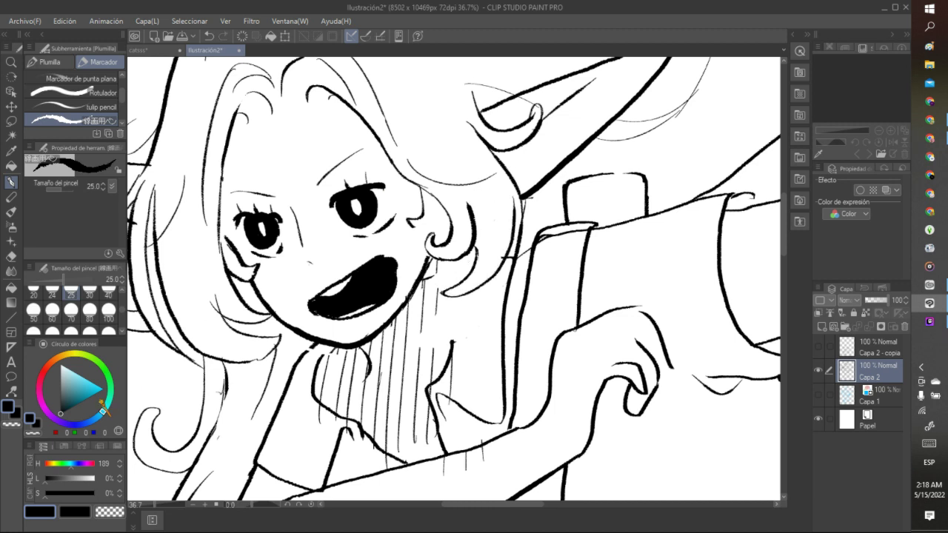
pyautogui.click(112, 511)
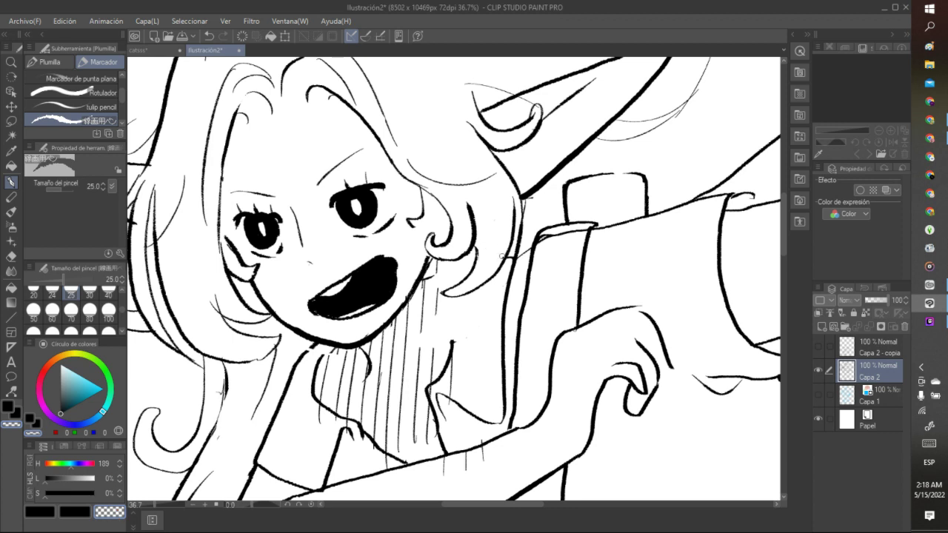
pyautogui.moveTo(502, 256)
pyautogui.mouseDown()
pyautogui.moveTo(513, 214)
pyautogui.moveTo(506, 189)
pyautogui.mouseUp()
pyautogui.click(39, 511)
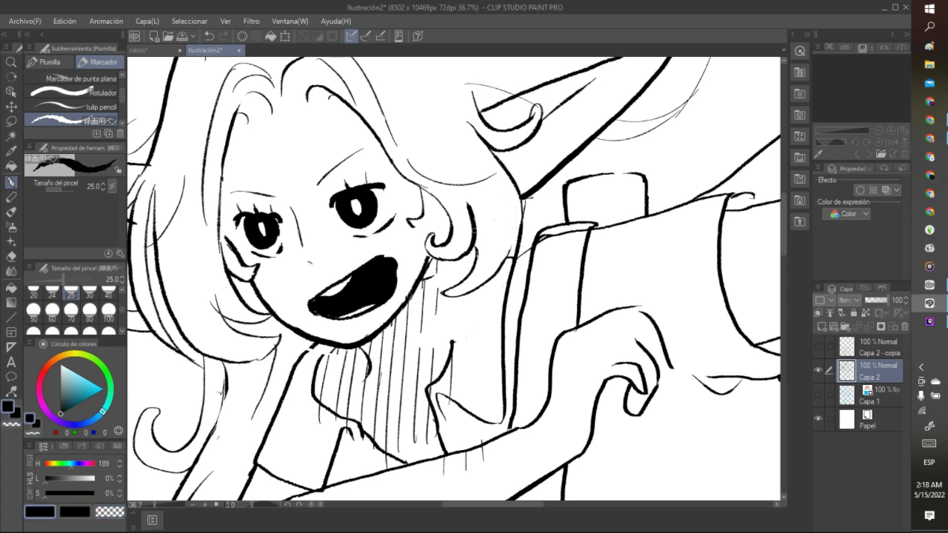
pyautogui.moveTo(500, 262)
pyautogui.mouseDown()
pyautogui.moveTo(509, 246)
pyautogui.moveTo(496, 195)
pyautogui.moveTo(452, 150)
pyautogui.mouseUp()
# Step: Erase the thick stroke rising from the cheek curl and re-ink the curl's hooked tip and lower curve
pyautogui.click(110, 511)
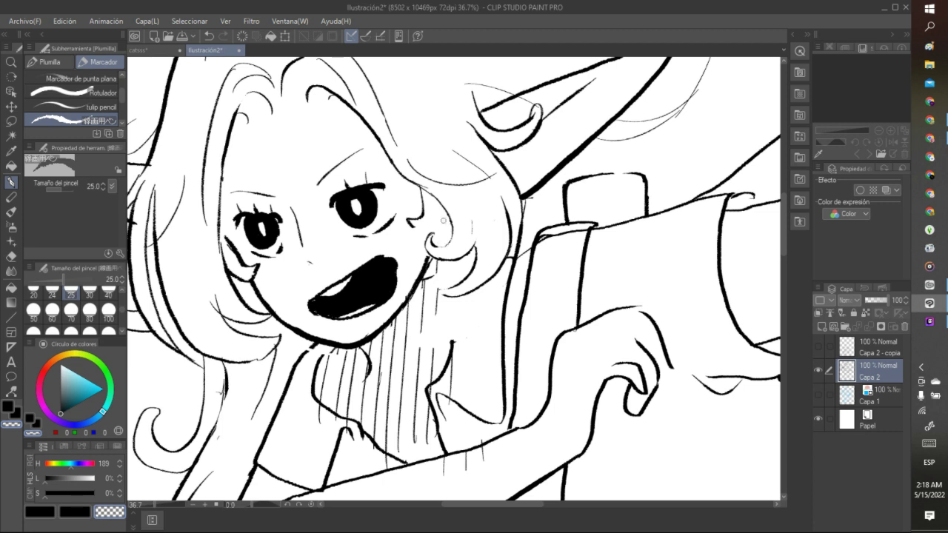
pyautogui.press('c')
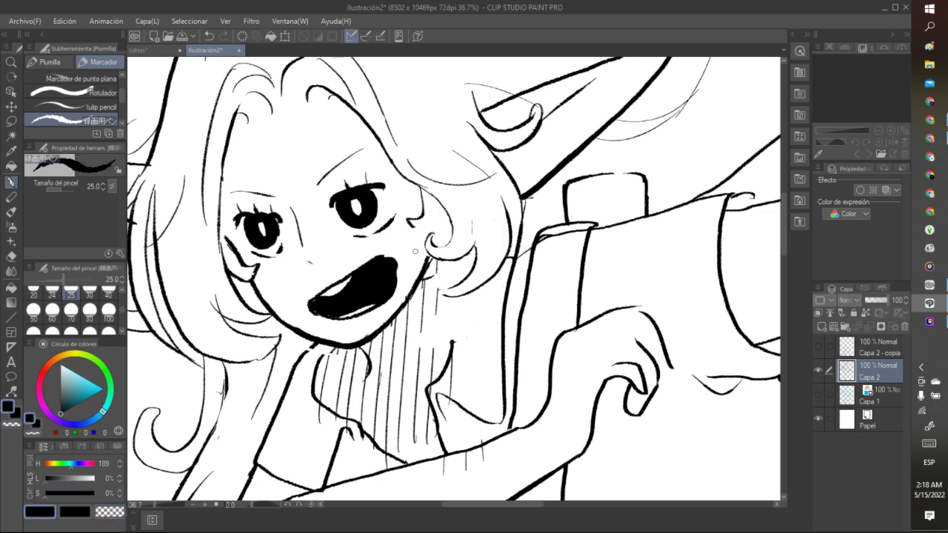
pyautogui.moveTo(436, 244)
pyautogui.mouseDown()
pyautogui.moveTo(448, 244)
pyautogui.moveTo(478, 206)
pyautogui.moveTo(469, 253)
pyautogui.mouseUp()
pyautogui.moveTo(473, 254)
pyautogui.mouseDown()
pyautogui.moveTo(477, 223)
pyautogui.moveTo(465, 192)
pyautogui.mouseUp()
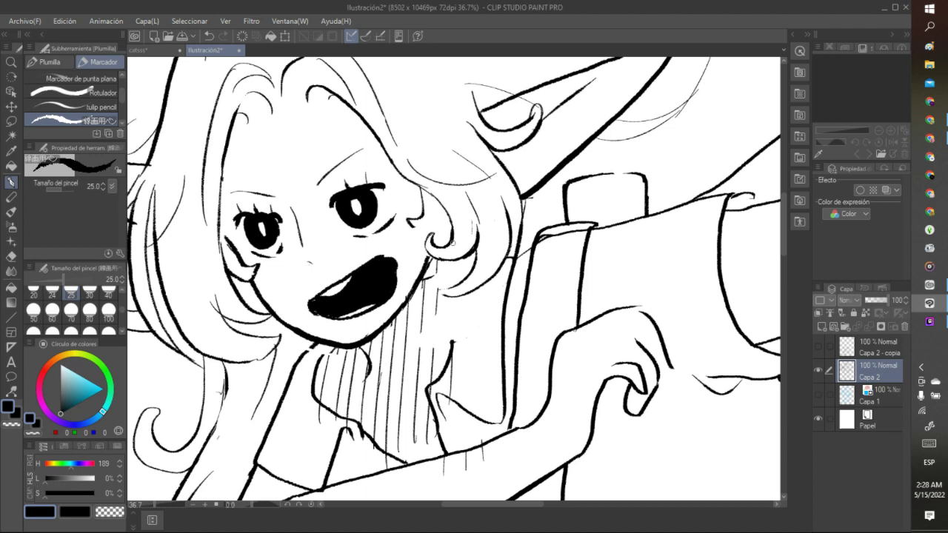
pyautogui.click(452, 243)
# Step: Bridge the gap in the lower edge of the long staff beneath the elbow with a small pointed notch
pyautogui.scroll(-5, 453, 279)
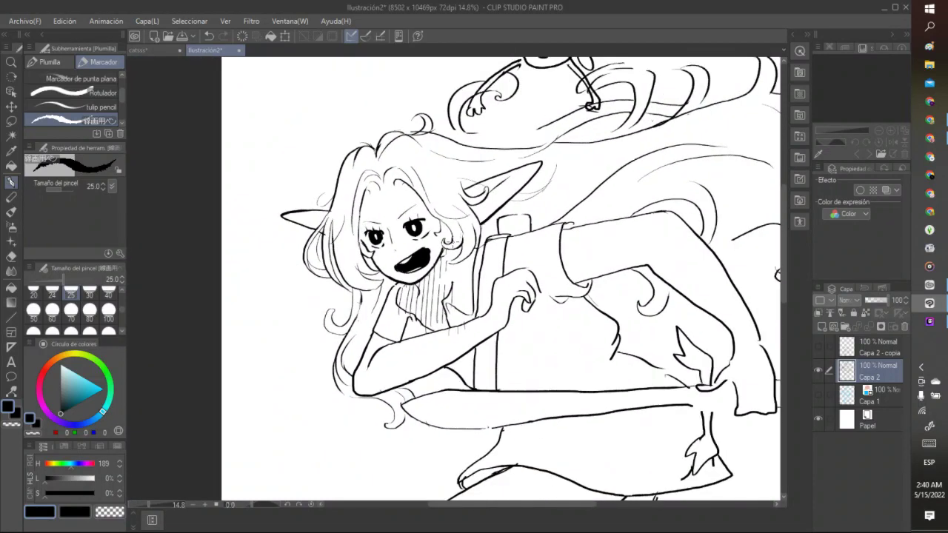
pyautogui.scroll(-1, 453, 278)
pyautogui.scroll(-2, 453, 278)
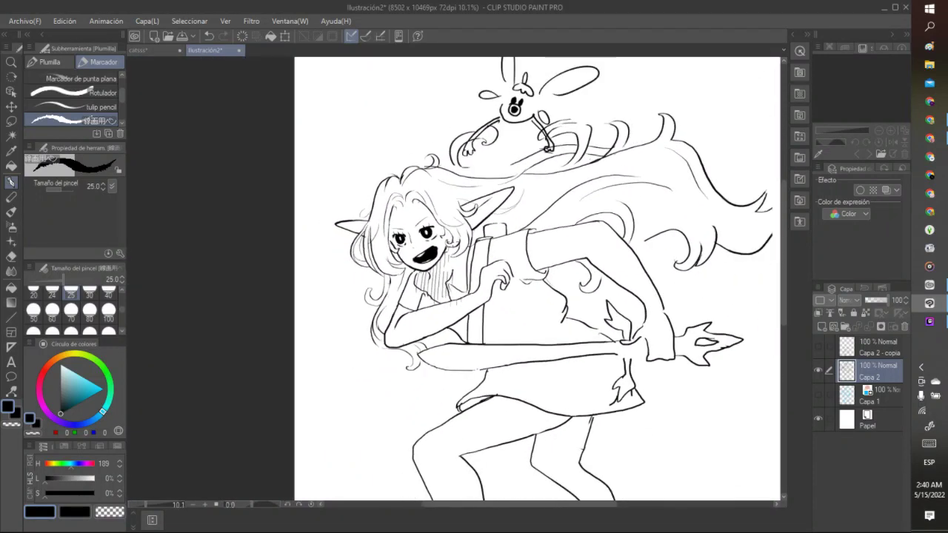
pyautogui.scroll(-2, 453, 278)
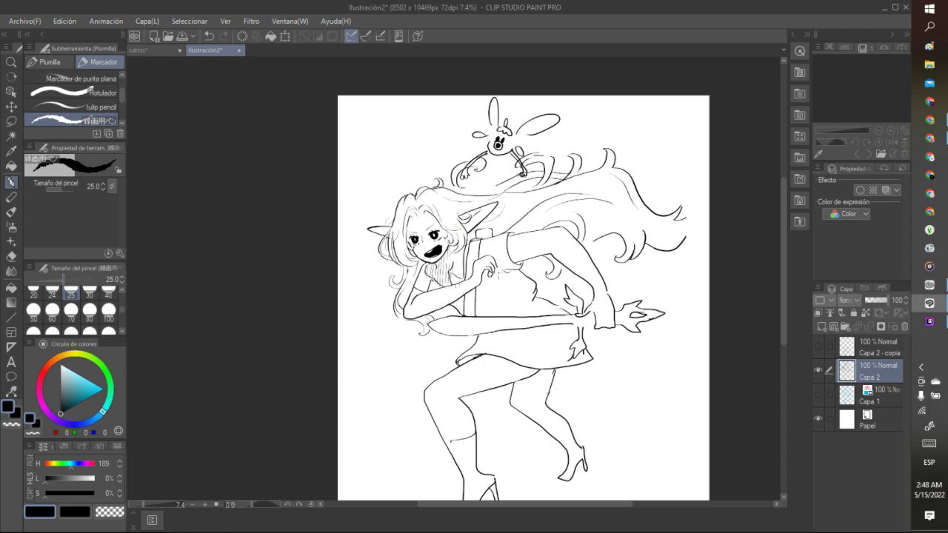
pyautogui.scroll(2, 518, 296)
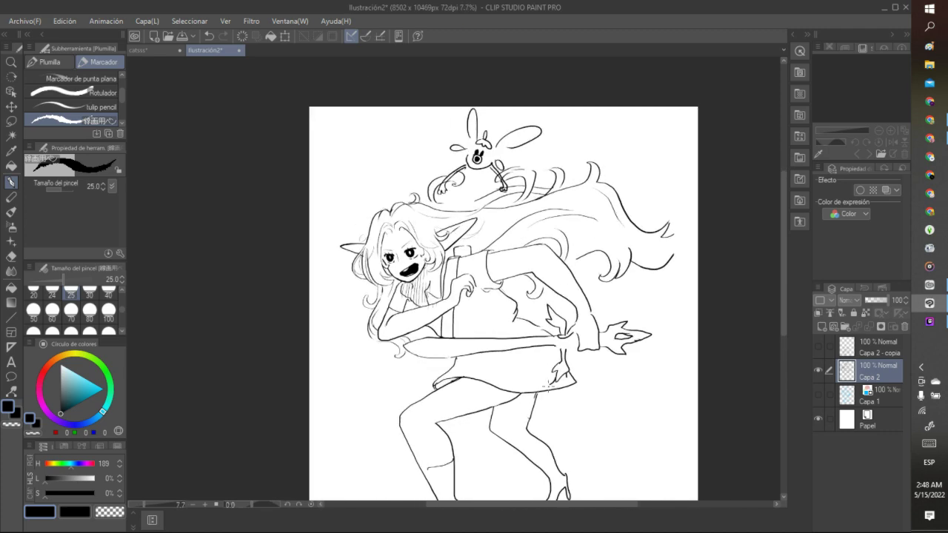
pyautogui.scroll(5, 520, 362)
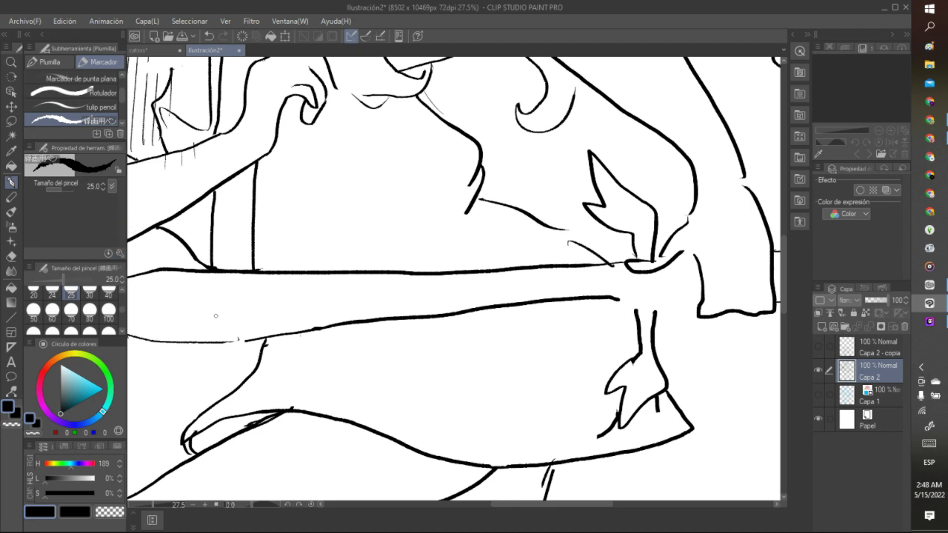
pyautogui.moveTo(223, 341)
pyautogui.mouseDown()
pyautogui.moveTo(237, 308)
pyautogui.moveTo(238, 333)
pyautogui.moveTo(250, 342)
pyautogui.moveTo(234, 334)
pyautogui.moveTo(238, 321)
pyautogui.moveTo(249, 342)
pyautogui.mouseUp()
pyautogui.click(210, 35)
# Step: Lasso and delete the staff's end beneath the elbow, then redraw it as a pointed tip joining both edges
pyautogui.scroll(-6, 674, 171)
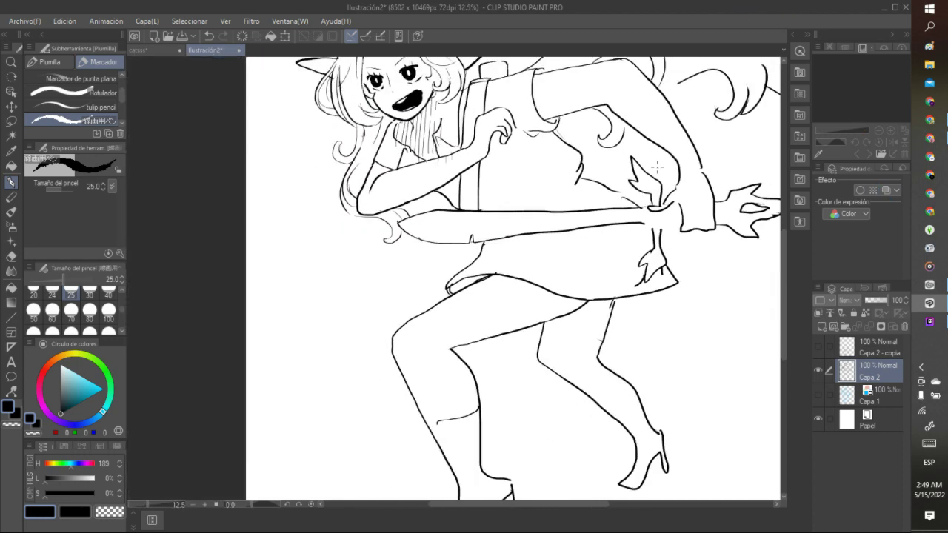
pyautogui.scroll(4, 603, 154)
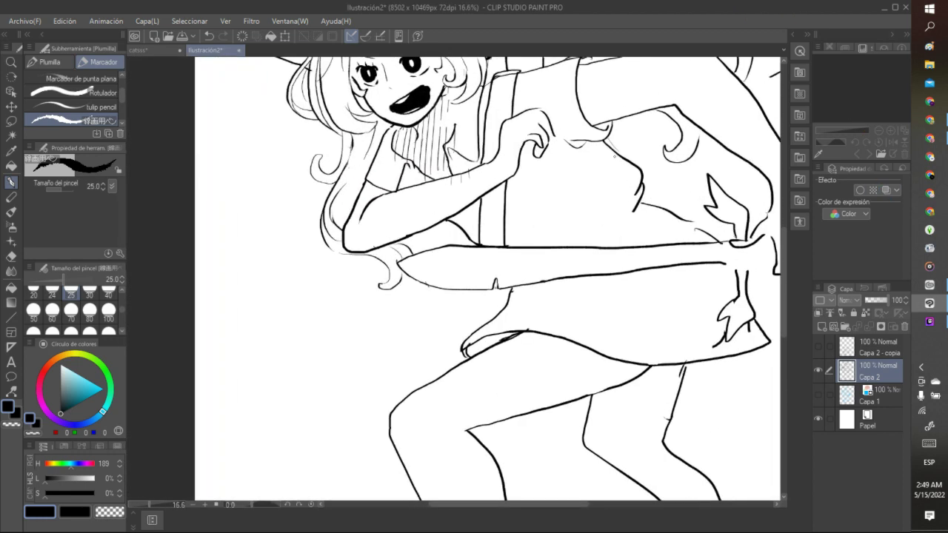
pyautogui.click(11, 121)
pyautogui.moveTo(480, 253)
pyautogui.mouseDown()
pyautogui.moveTo(486, 244)
pyautogui.moveTo(453, 234)
pyautogui.moveTo(397, 258)
pyautogui.moveTo(406, 274)
pyautogui.moveTo(450, 294)
pyautogui.moveTo(496, 287)
pyautogui.moveTo(481, 253)
pyautogui.mouseUp()
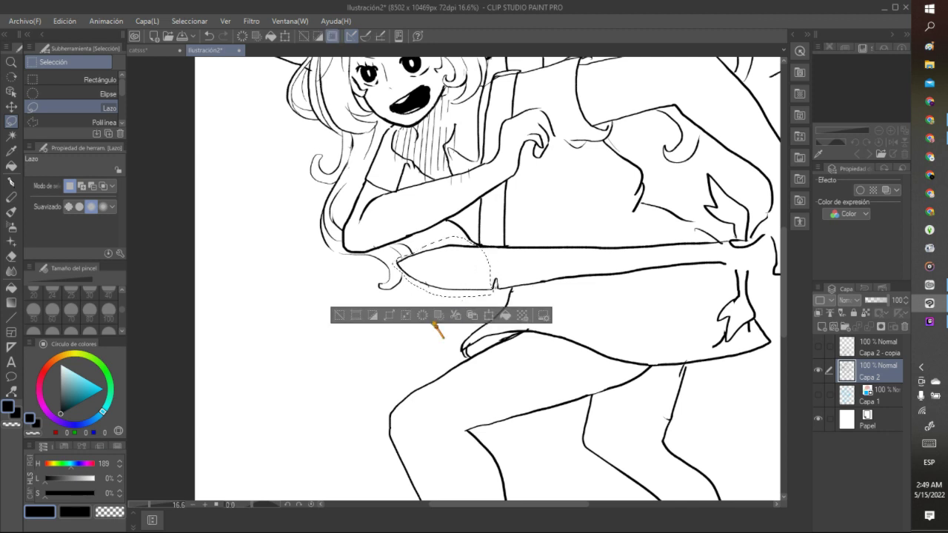
pyautogui.click(434, 317)
pyautogui.hotkey('ctrl', 'd')
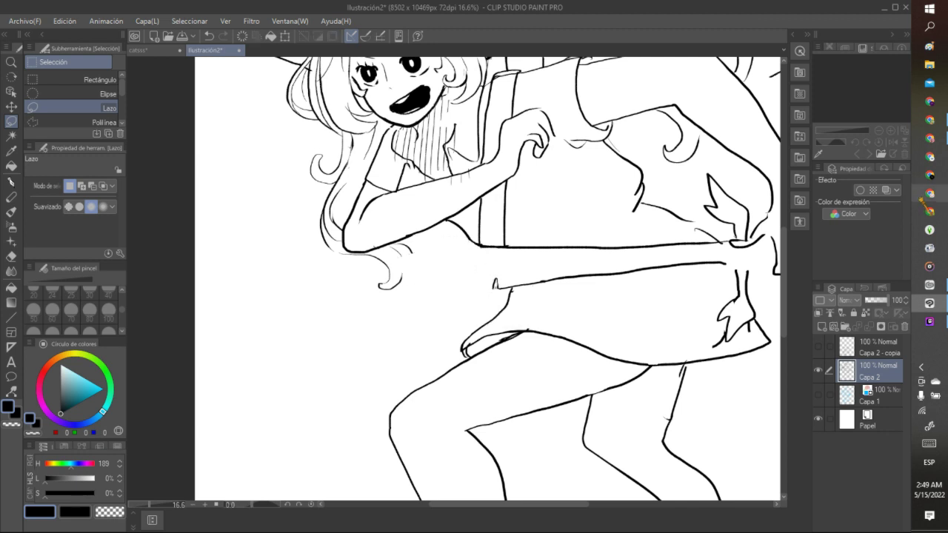
pyautogui.click(11, 181)
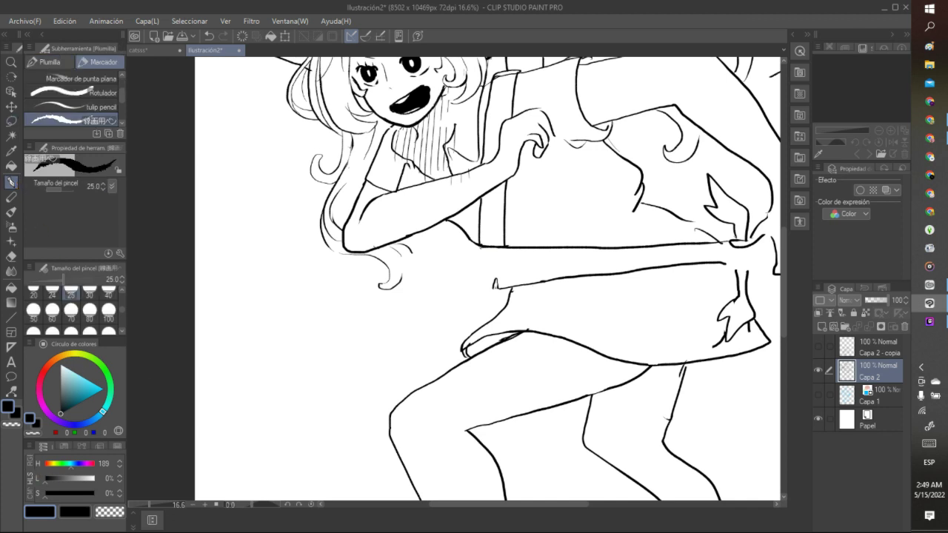
pyautogui.moveTo(469, 247)
pyautogui.mouseDown()
pyautogui.moveTo(421, 246)
pyautogui.moveTo(402, 268)
pyautogui.moveTo(485, 288)
pyautogui.mouseUp()
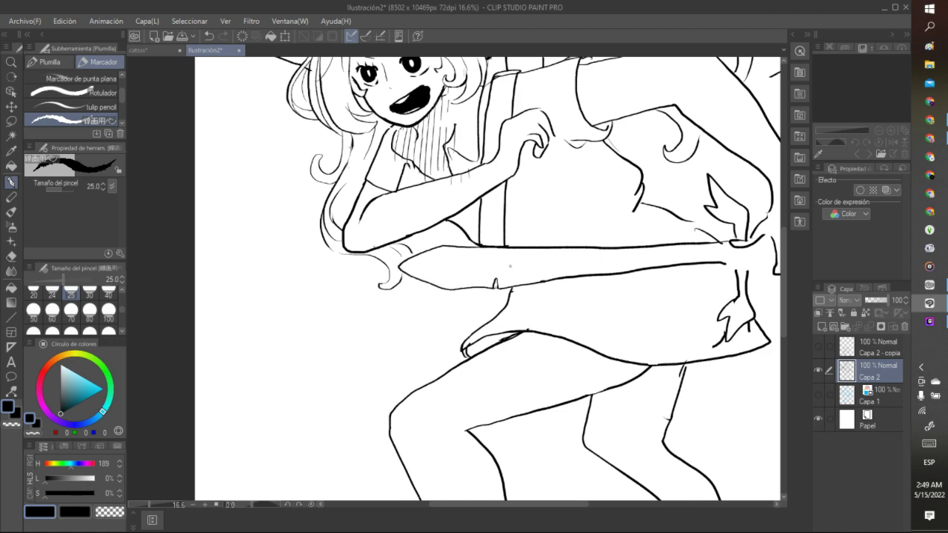
# Step: Select the small pointed notch on the staff's lower edge with a rectangular selection and transform it to sit slightly lower
pyautogui.scroll(-5, 510, 265)
pyautogui.scroll(3, 499, 278)
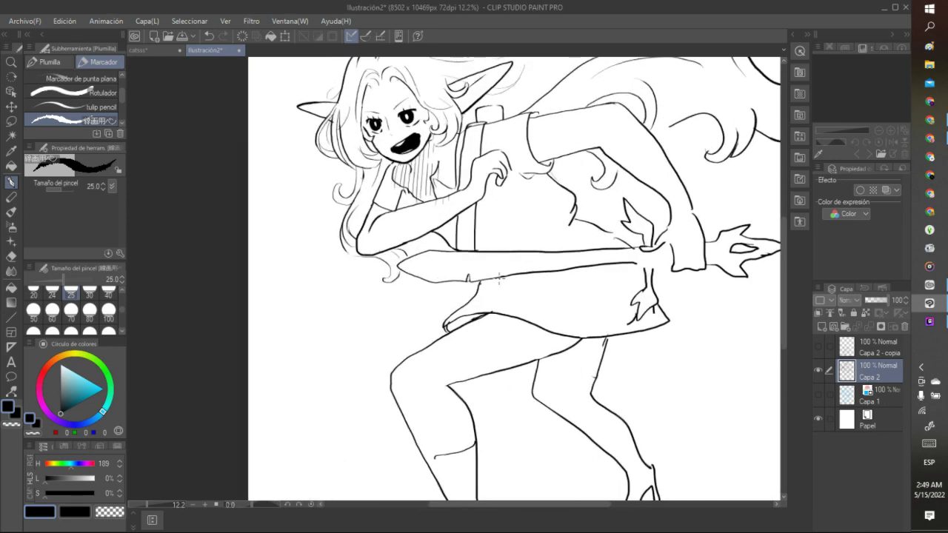
pyautogui.scroll(3, 499, 278)
pyautogui.click(11, 121)
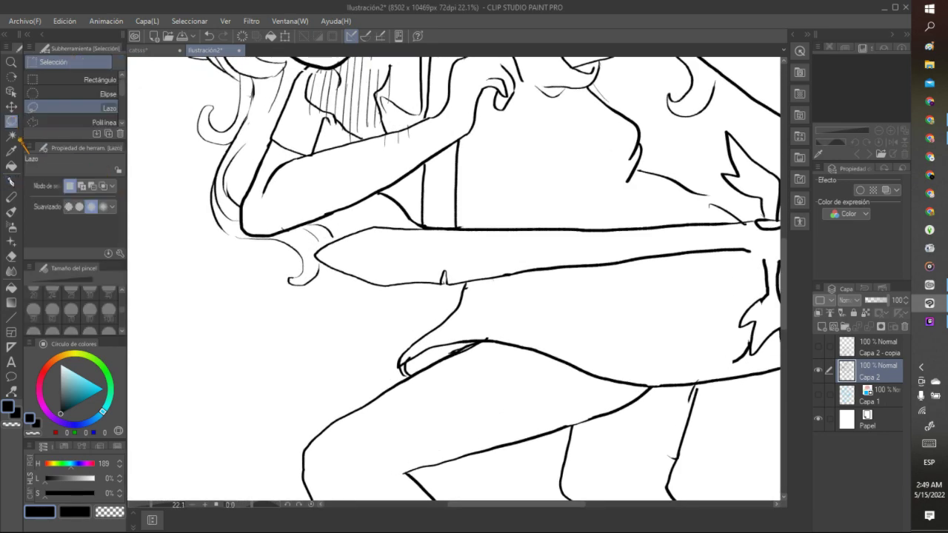
pyautogui.click(81, 79)
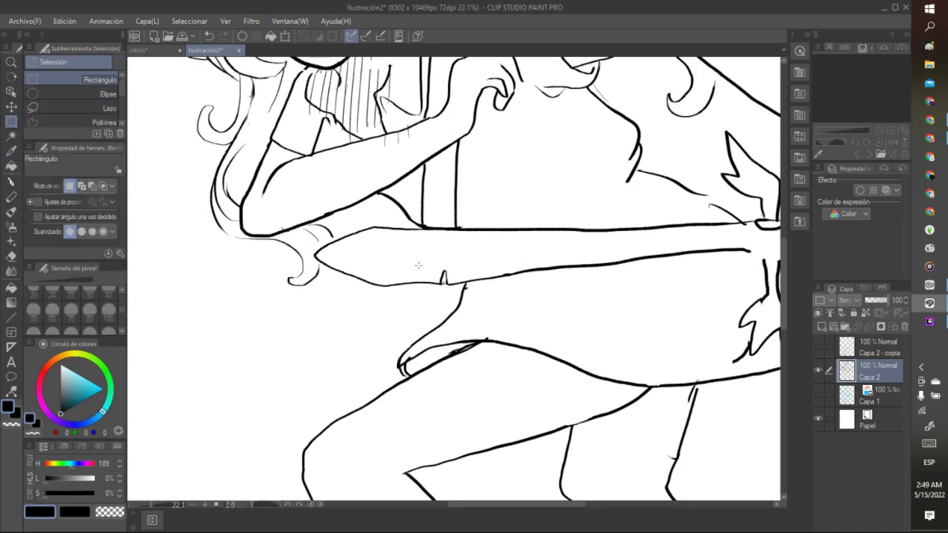
pyautogui.moveTo(415, 259); pyautogui.dragTo(464, 286)
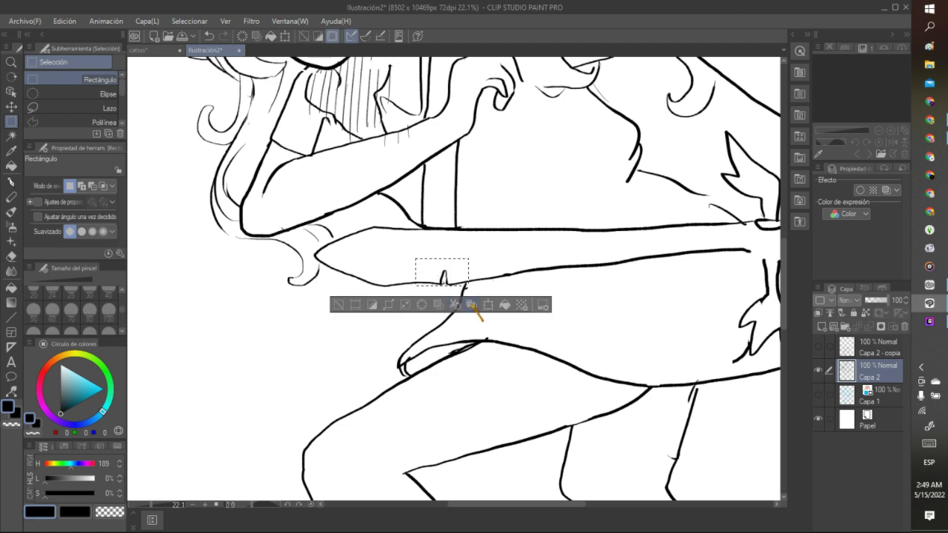
pyautogui.click(490, 305)
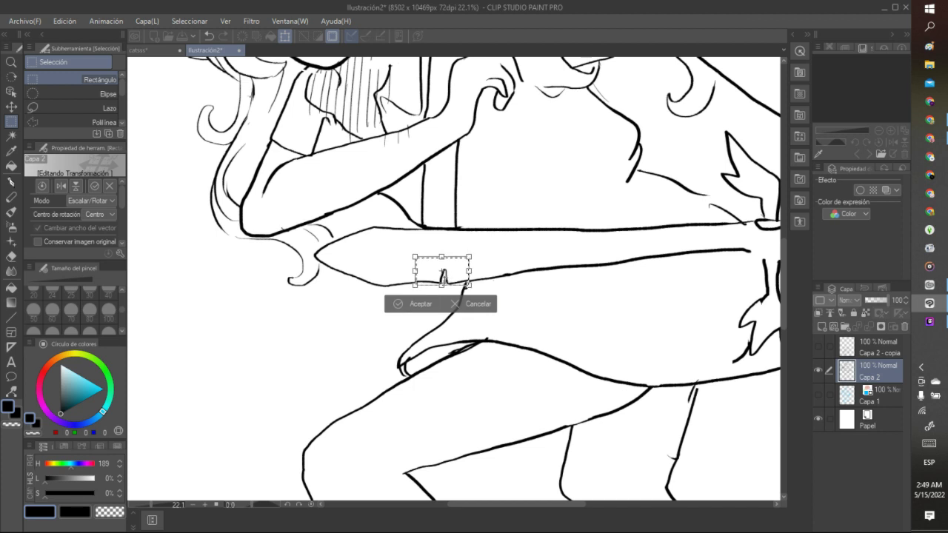
pyautogui.click(419, 304)
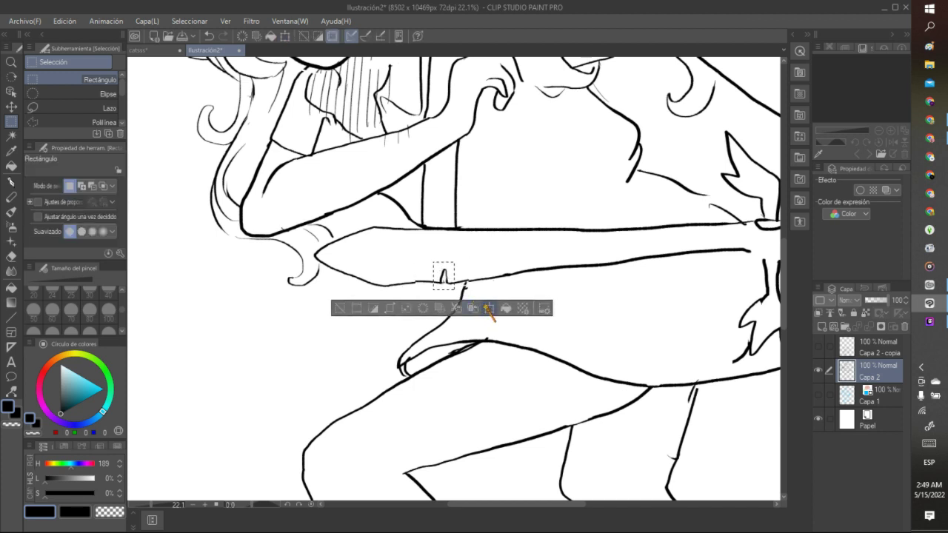
pyautogui.click(488, 308)
pyautogui.moveTo(443, 275); pyautogui.dragTo(445, 278)
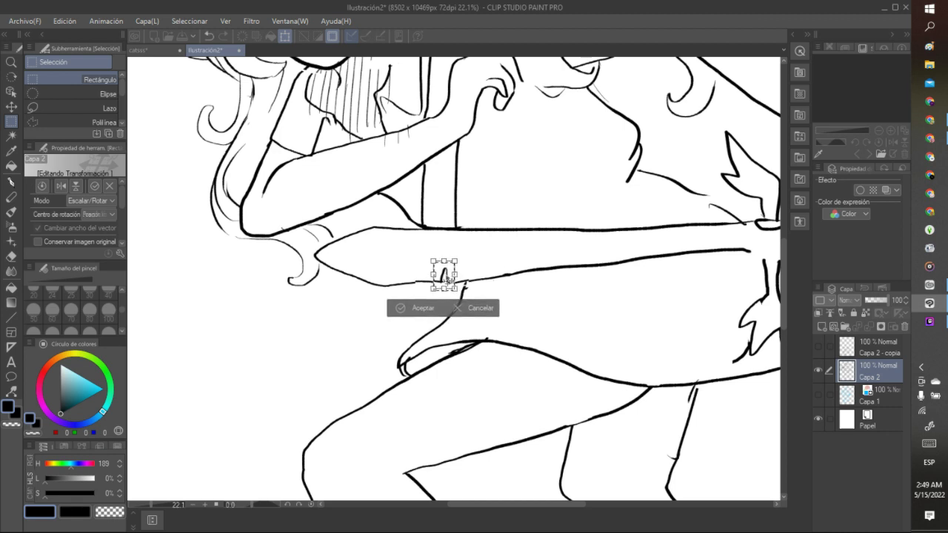
pyautogui.click(438, 316)
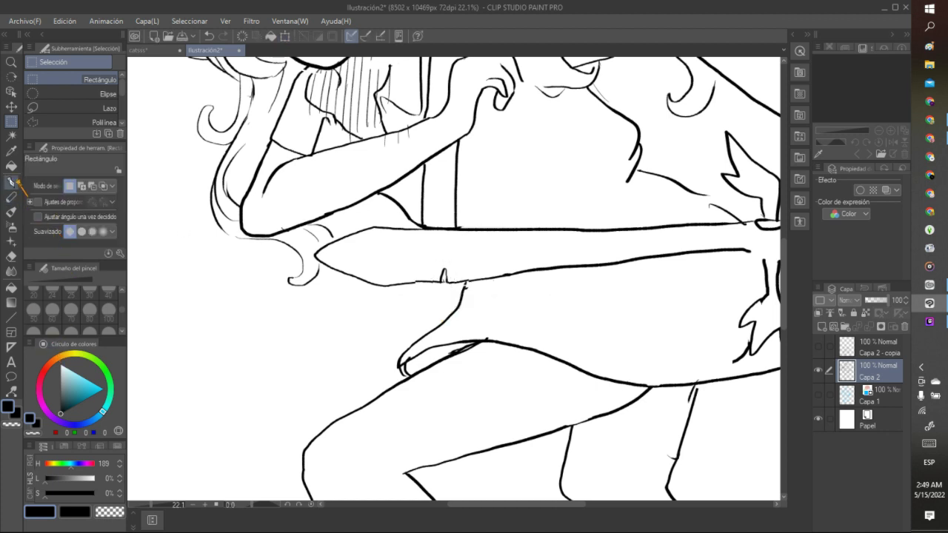
# Step: Thin the staff's lower edge around the notch and along the shaft with transparent ink
pyautogui.click(11, 182)
pyautogui.click(109, 511)
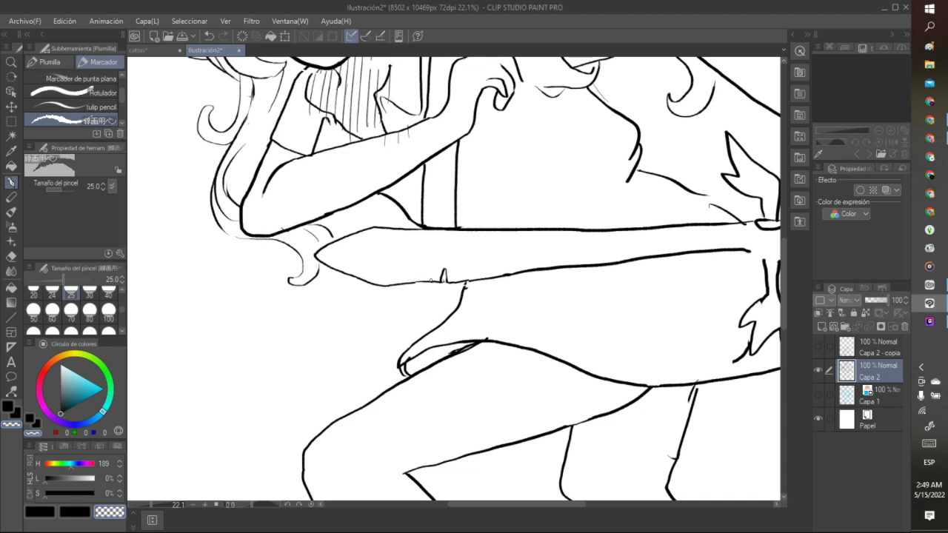
pyautogui.moveTo(430, 280)
pyautogui.mouseDown()
pyautogui.moveTo(414, 281)
pyautogui.moveTo(450, 284)
pyautogui.mouseUp()
pyautogui.moveTo(520, 269); pyautogui.dragTo(569, 266)
# Step: Re-ink the lower edge between the notch and the staff's pointed end in black, then trim its thickness with transparent ink
pyautogui.click(40, 512)
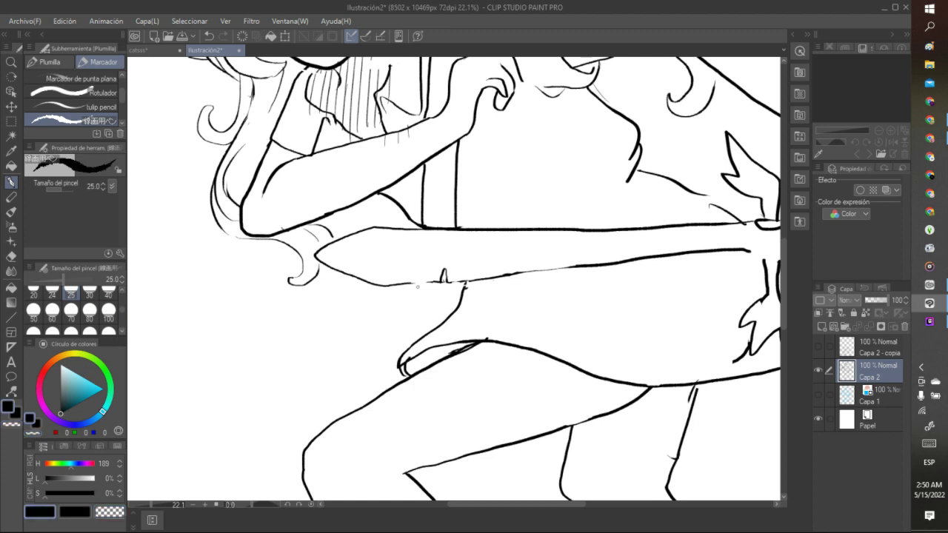
pyautogui.moveTo(412, 282)
pyautogui.mouseDown()
pyautogui.moveTo(441, 282)
pyautogui.moveTo(387, 285)
pyautogui.mouseUp()
pyautogui.click(108, 511)
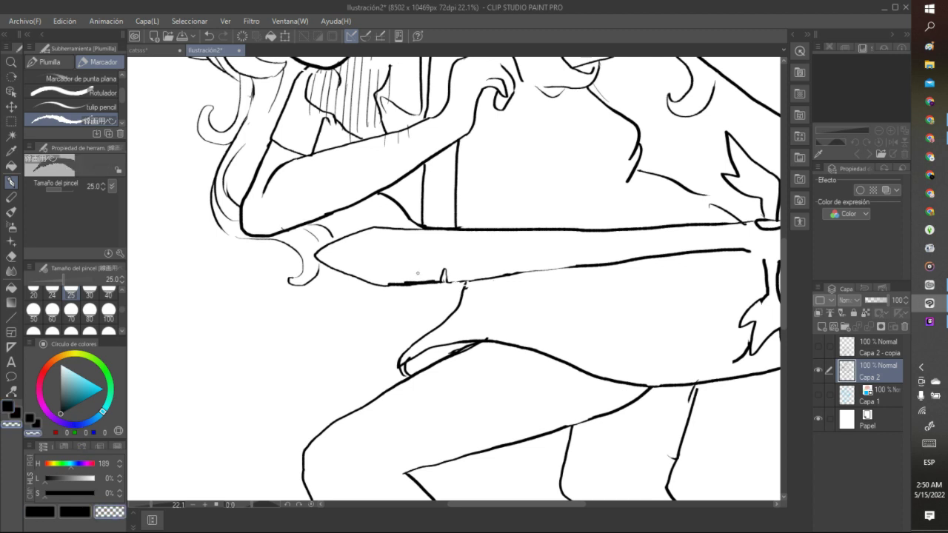
pyautogui.moveTo(384, 282); pyautogui.dragTo(434, 281)
pyautogui.moveTo(496, 275); pyautogui.dragTo(521, 272)
# Step: Select the middle section of the staff's shaft with a rectangle, delete both edges there and deselect
pyautogui.scroll(-5, 494, 265)
pyautogui.scroll(-2, 494, 264)
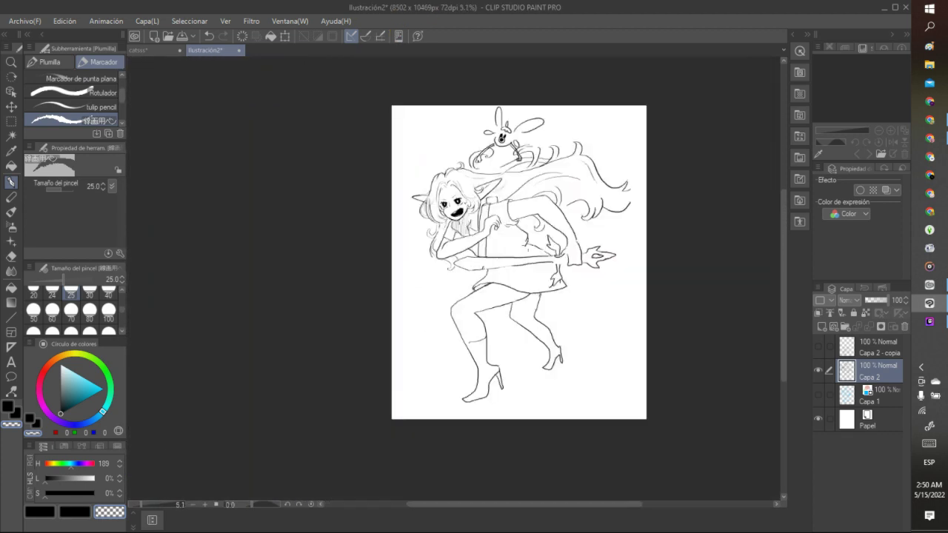
pyautogui.scroll(4, 491, 261)
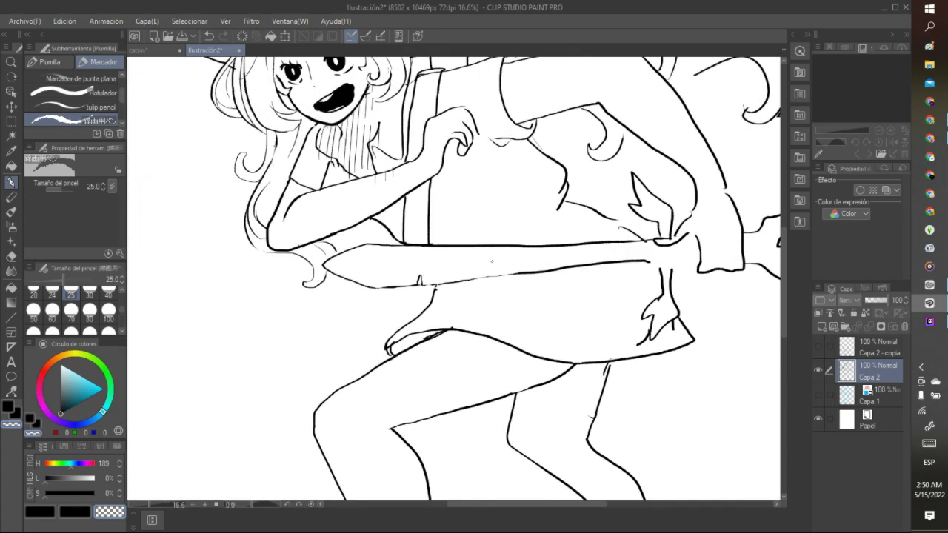
pyautogui.click(11, 121)
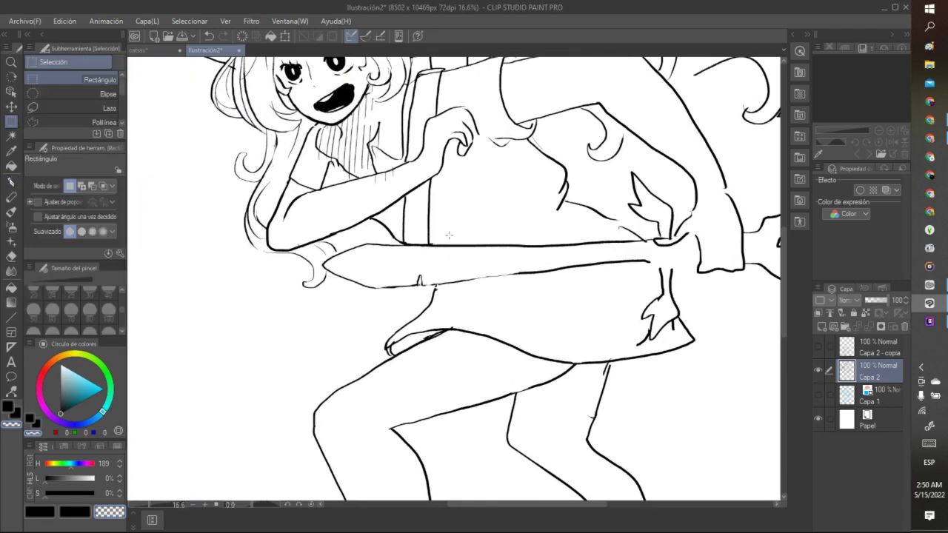
pyautogui.moveTo(430, 236); pyautogui.dragTo(608, 288)
pyautogui.click(499, 306)
pyautogui.click(505, 200)
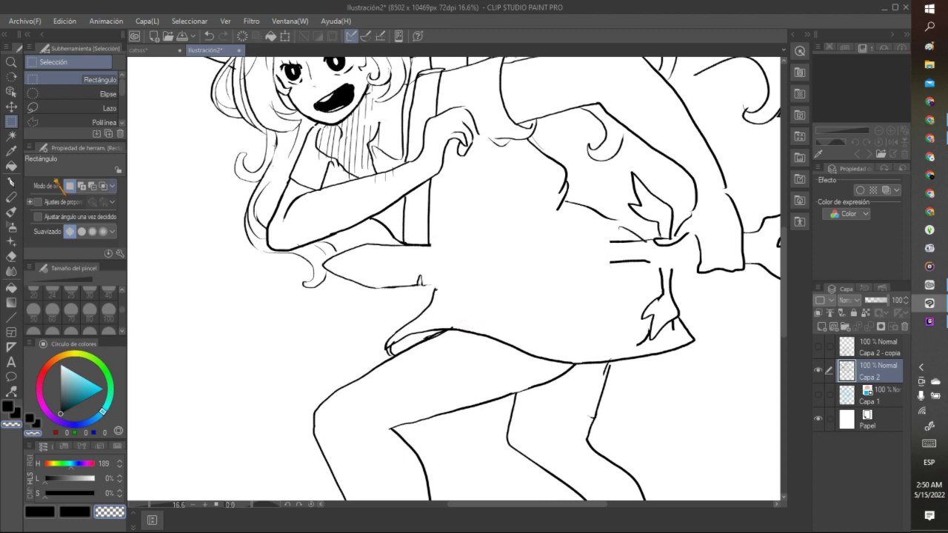
# Step: Redraw the staff's upper and lower edges in black across the emptied middle section
pyautogui.click(12, 182)
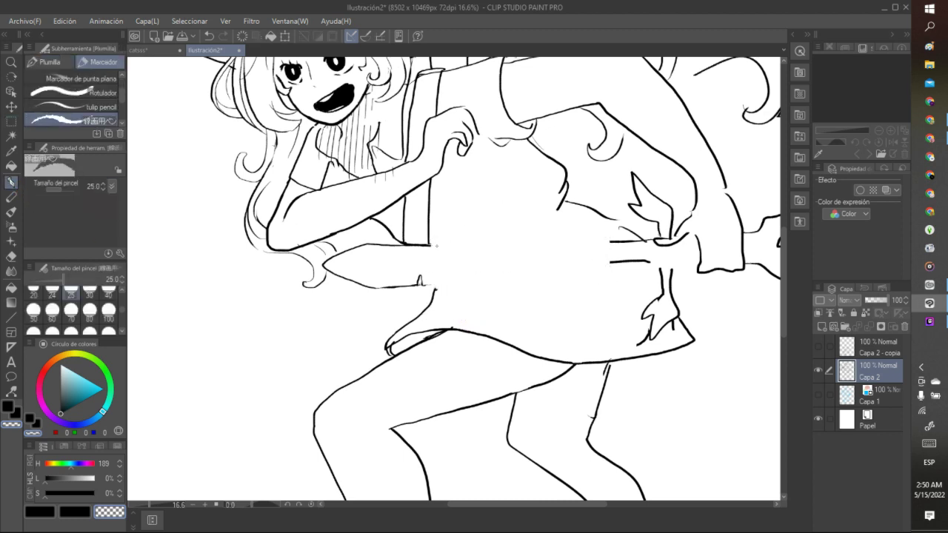
pyautogui.click(40, 511)
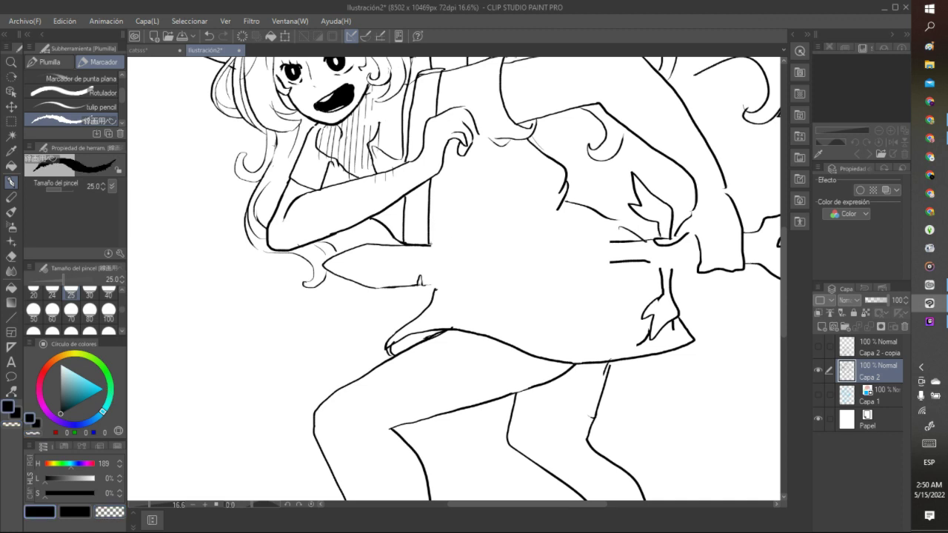
pyautogui.moveTo(430, 245); pyautogui.dragTo(619, 240)
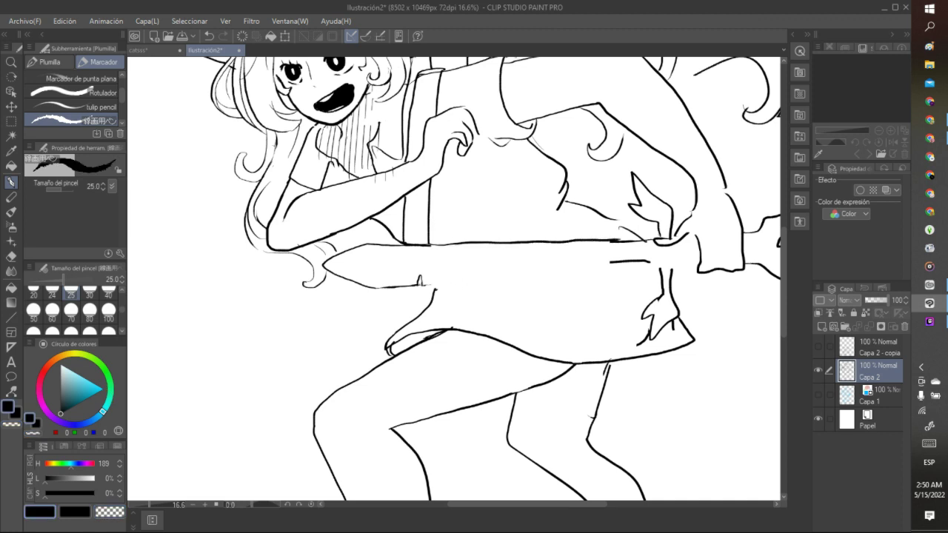
pyautogui.moveTo(421, 285); pyautogui.dragTo(615, 260)
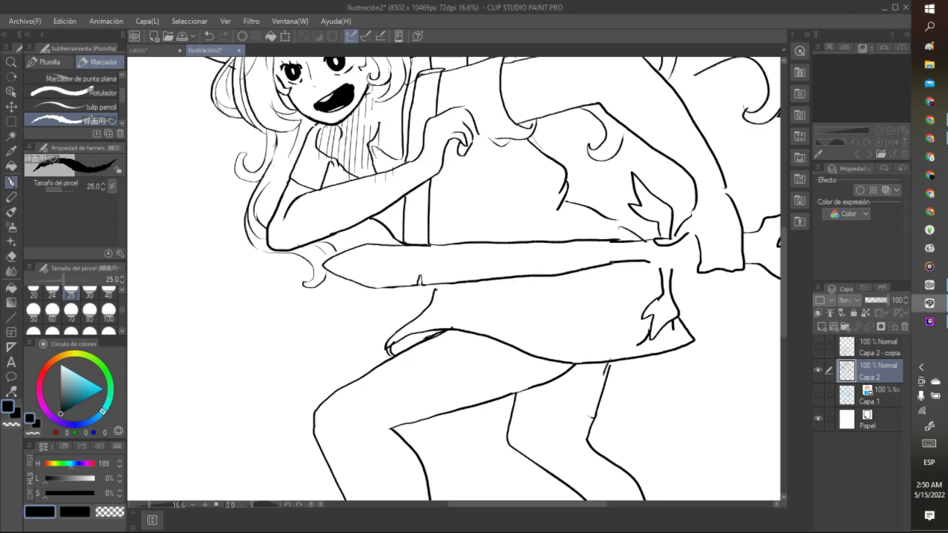
# Step: Delete a short rectangular section of the shaft just before the guard and redraw both edges across it
pyautogui.scroll(-4, 586, 252)
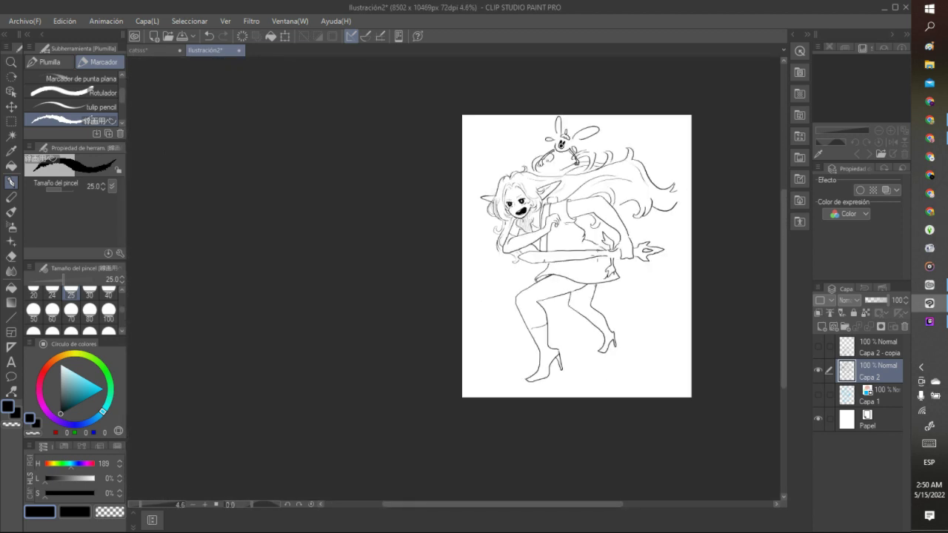
pyautogui.scroll(3, 586, 252)
pyautogui.press('m')
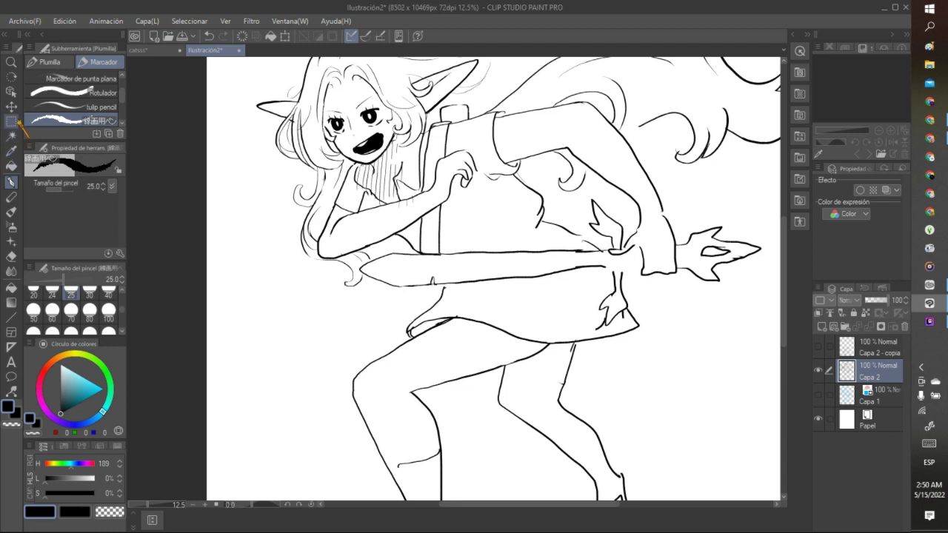
pyautogui.moveTo(520, 244); pyautogui.dragTo(582, 288)
pyautogui.press('Delete')
pyautogui.hotkey('ctrl', 'd')
pyautogui.press('p')
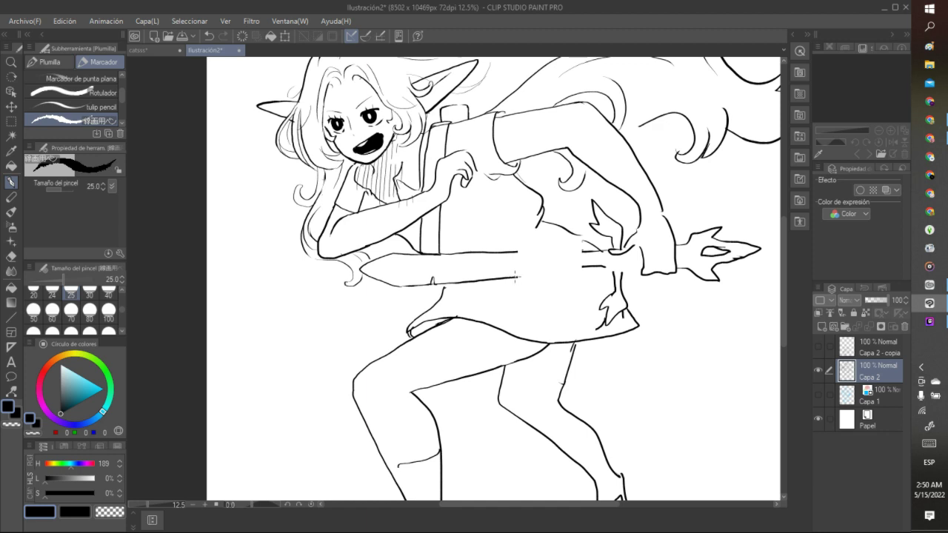
pyautogui.moveTo(521, 276); pyautogui.dragTo(585, 269)
pyautogui.moveTo(517, 253); pyautogui.dragTo(590, 251)
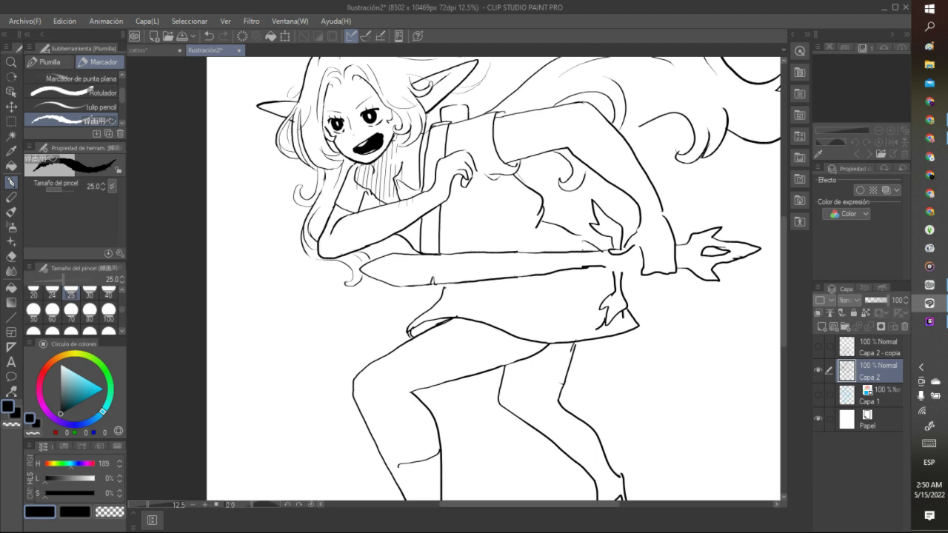
# Step: Cut out the short piece of the shaft's lower edge near the guard and redraw it as a thinner line
pyautogui.press('m')
pyautogui.moveTo(595, 263); pyautogui.dragTo(569, 280)
pyautogui.hotkey('ctrl', 'd')
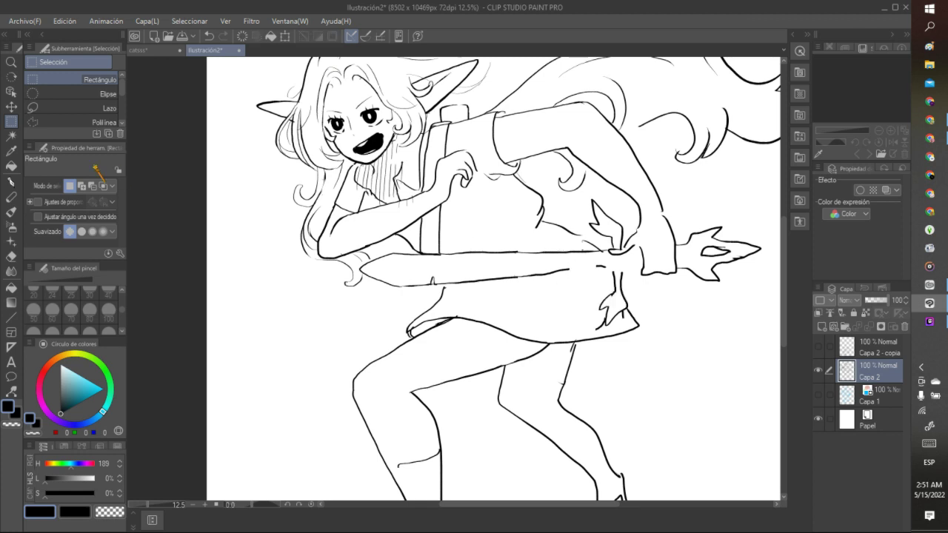
pyautogui.click(11, 182)
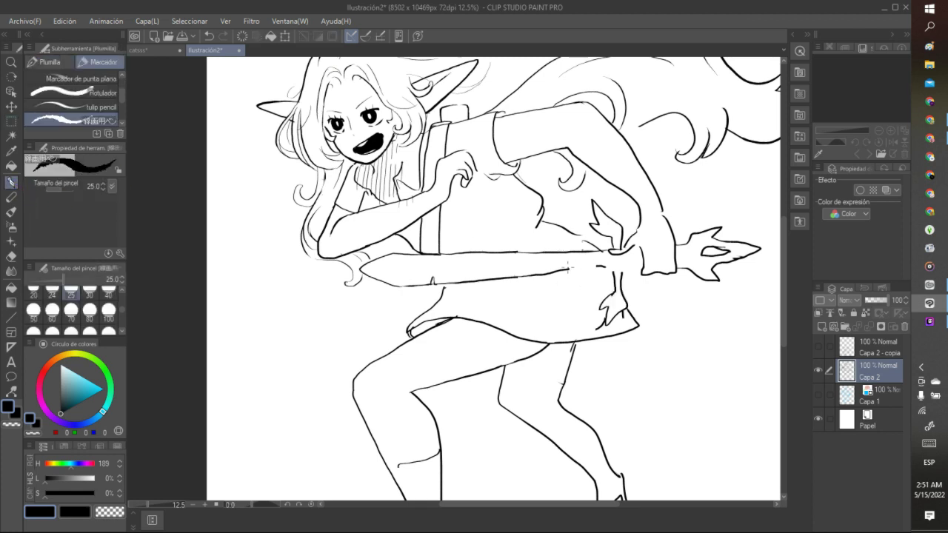
pyautogui.moveTo(570, 270); pyautogui.dragTo(597, 268)
# Step: Thin the thick line joints along the staff's upper and lower edges near the guard with transparent ink
pyautogui.scroll(-4, 604, 271)
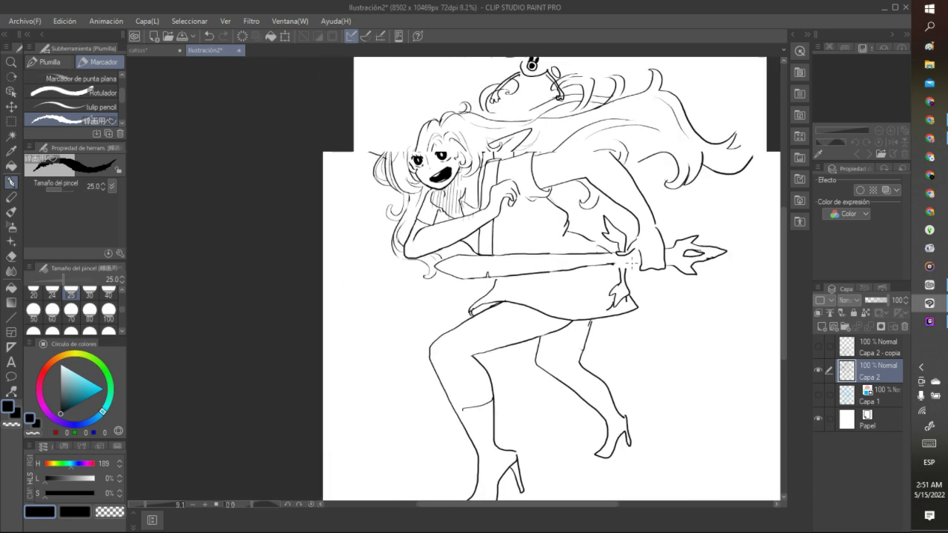
pyautogui.scroll(5, 604, 271)
pyautogui.scroll(4, 604, 271)
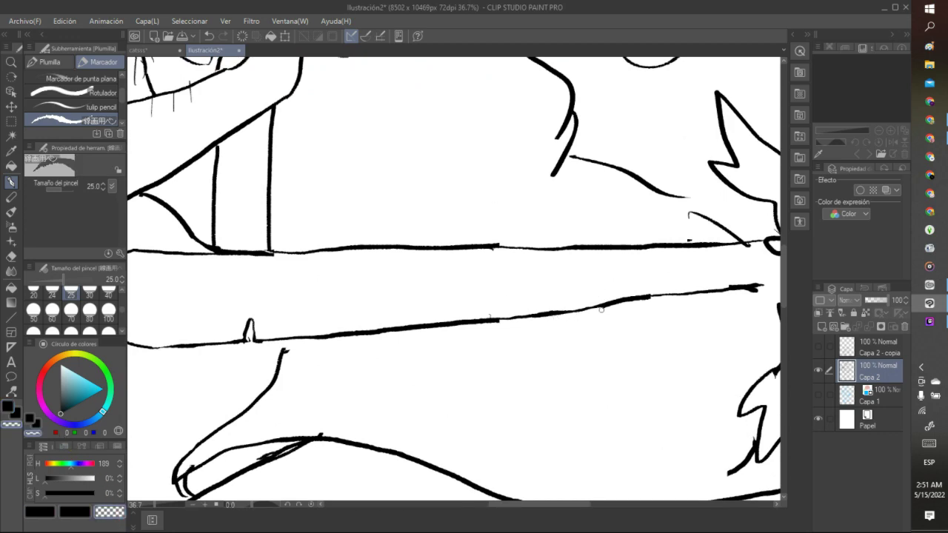
pyautogui.scroll(-3, 637, 307)
pyautogui.scroll(-2, 657, 314)
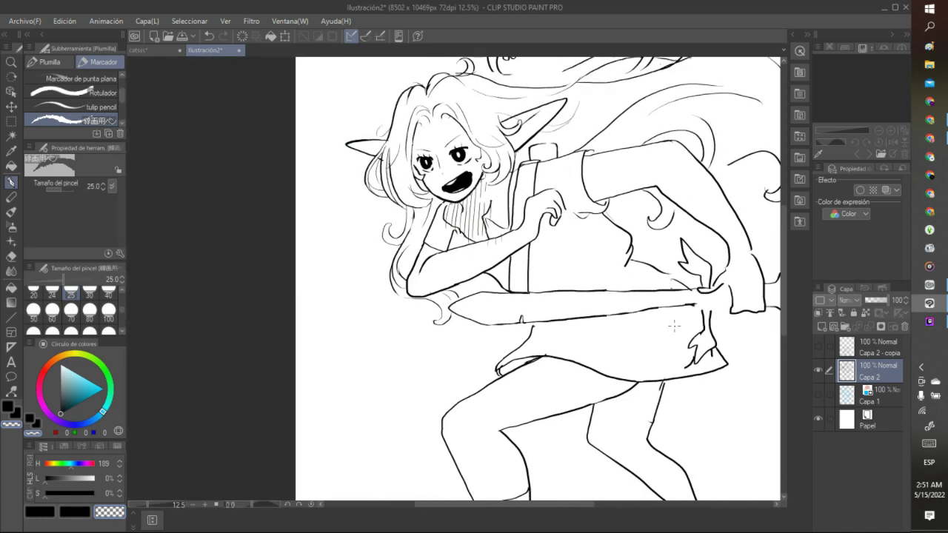
pyautogui.scroll(3, 697, 323)
pyautogui.scroll(1, 697, 323)
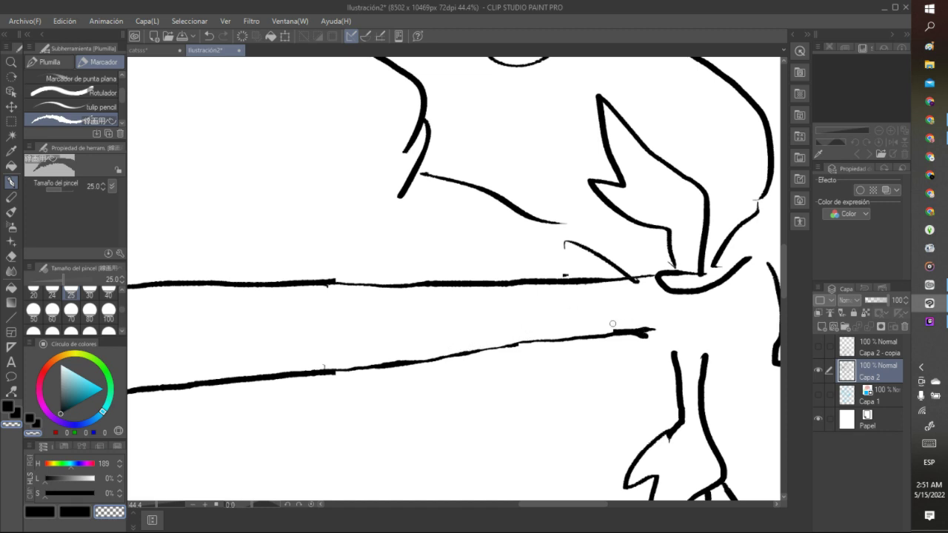
pyautogui.hotkey('ctrl', 'z')
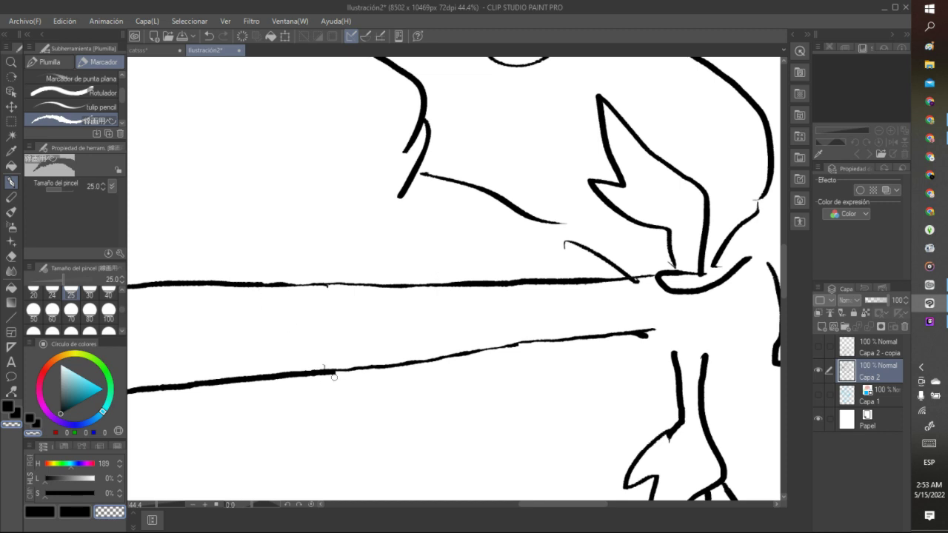
pyautogui.moveTo(333, 377)
pyautogui.mouseDown()
pyautogui.moveTo(309, 378)
pyautogui.moveTo(336, 371)
pyautogui.mouseUp()
pyautogui.scroll(-2, 320, 313)
pyautogui.scroll(-8, 321, 314)
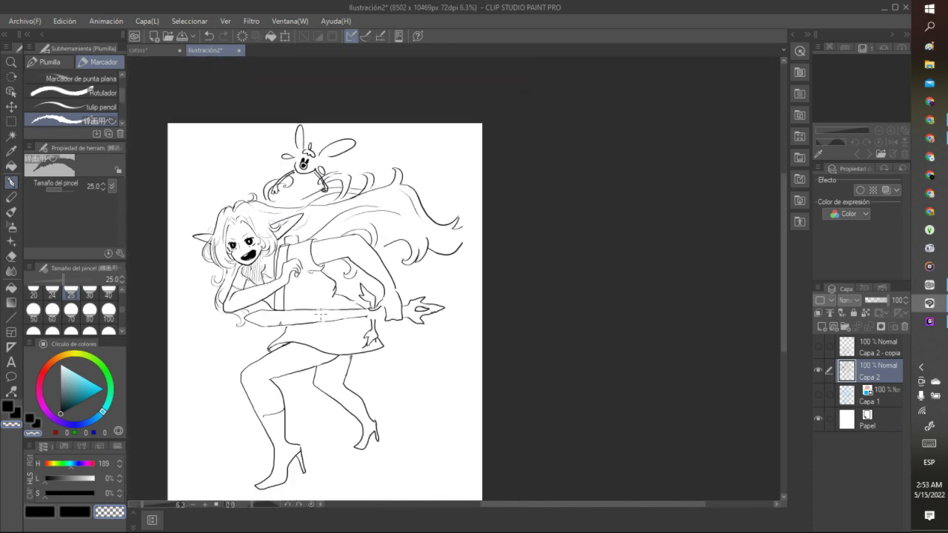
# Step: Re-ink the staff's upper edge in black beneath the forearm, near the pointed end
pyautogui.scroll(4, 306, 309)
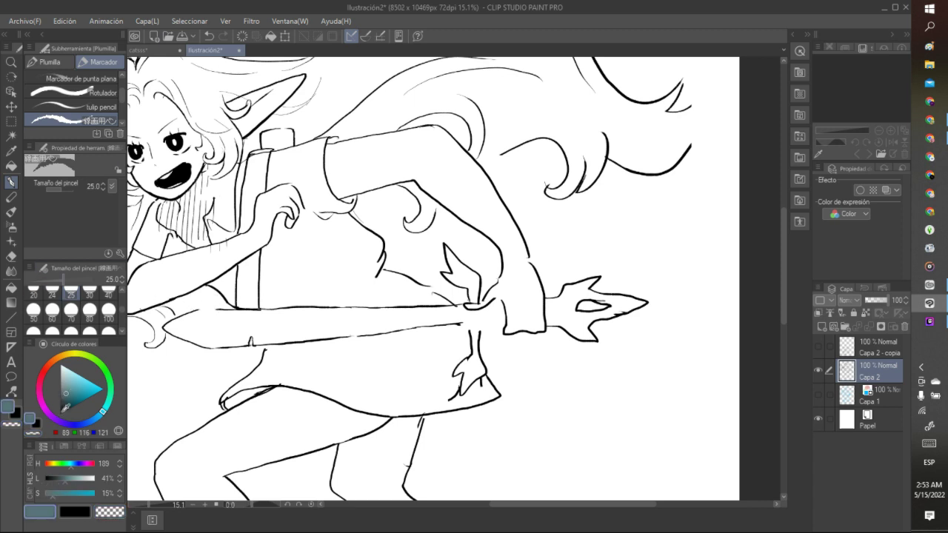
pyautogui.click(39, 510)
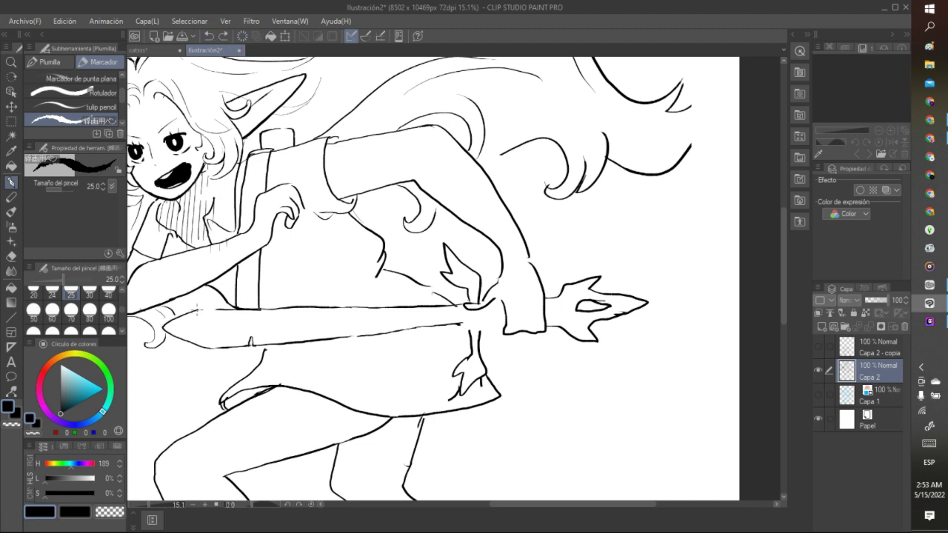
pyautogui.moveTo(197, 308); pyautogui.dragTo(220, 310)
pyautogui.scroll(-5, 252, 161)
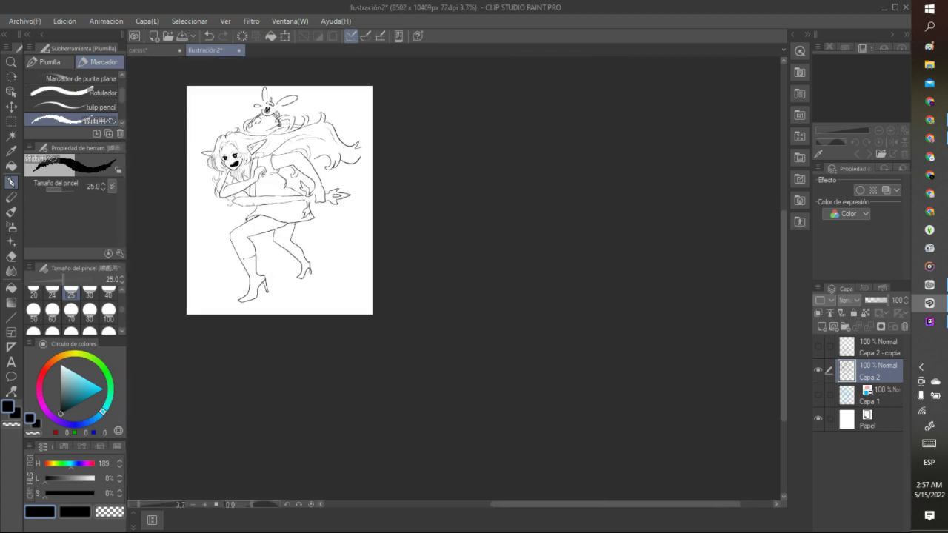
pyautogui.scroll(5, 291, 285)
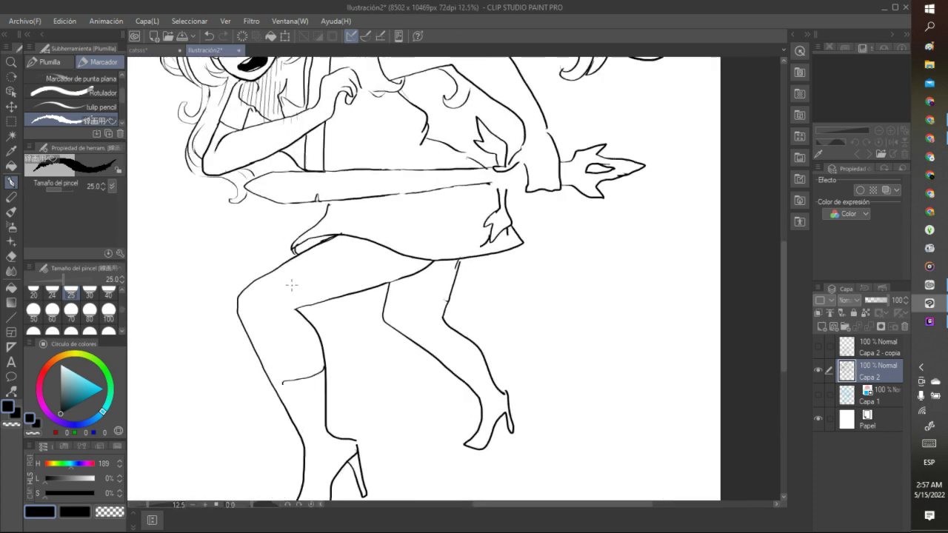
# Step: Fill the shaded hair beneath the curl beside the cheek with thin vertical hatching lines, redoing uneven strokes
pyautogui.scroll(1, 290, 284)
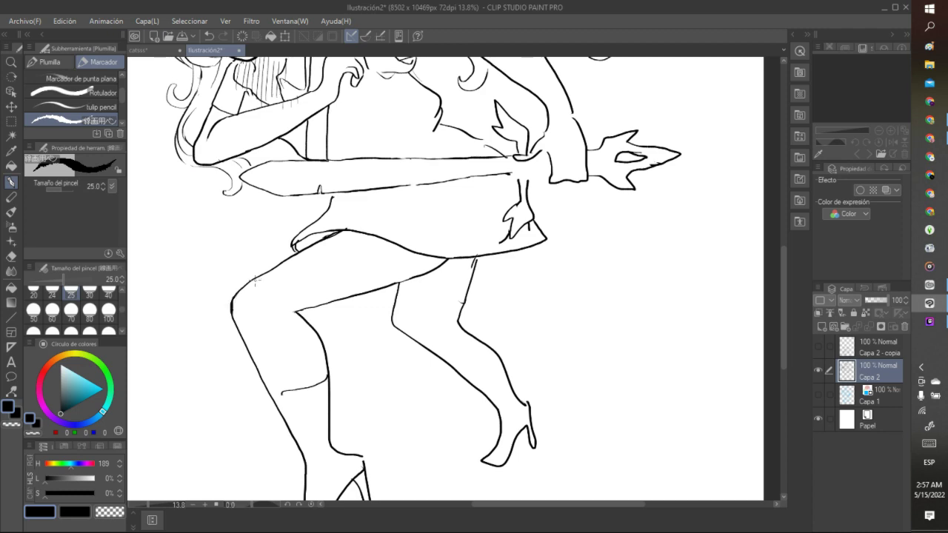
pyautogui.scroll(-4, 266, 271)
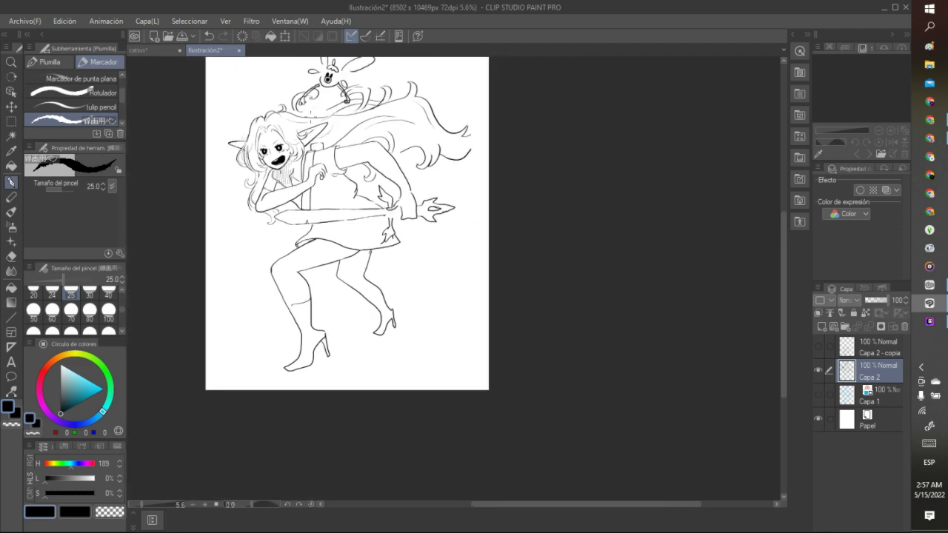
pyautogui.scroll(7, 289, 137)
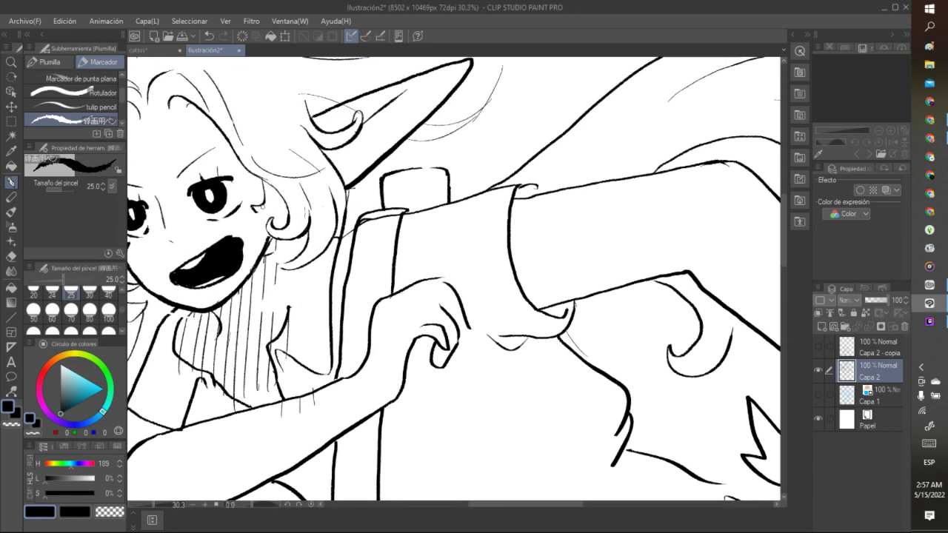
pyautogui.moveTo(290, 260)
pyautogui.mouseDown()
pyautogui.moveTo(275, 268)
pyautogui.moveTo(293, 327)
pyautogui.mouseUp()
pyautogui.moveTo(301, 265)
pyautogui.mouseDown()
pyautogui.moveTo(311, 385)
pyautogui.moveTo(323, 376)
pyautogui.mouseUp()
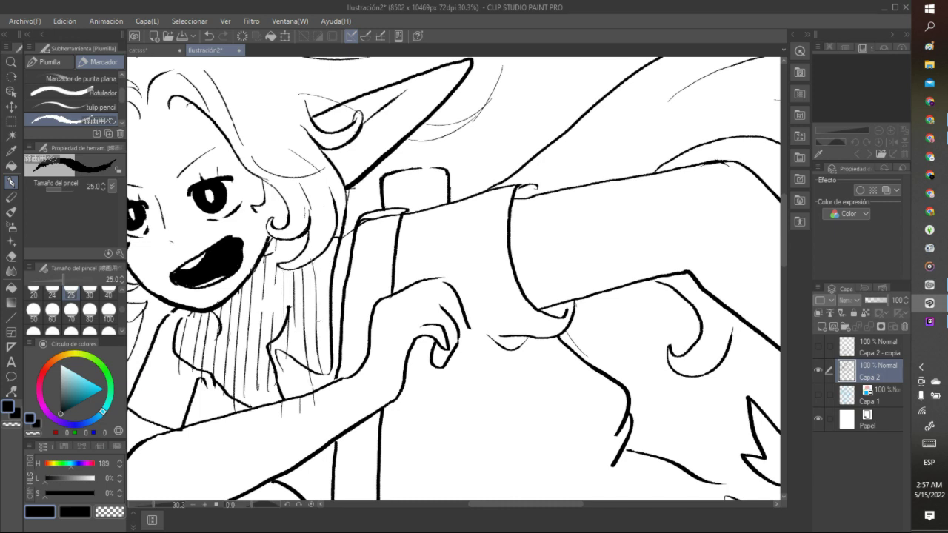
pyautogui.click(210, 36)
pyautogui.click(210, 35)
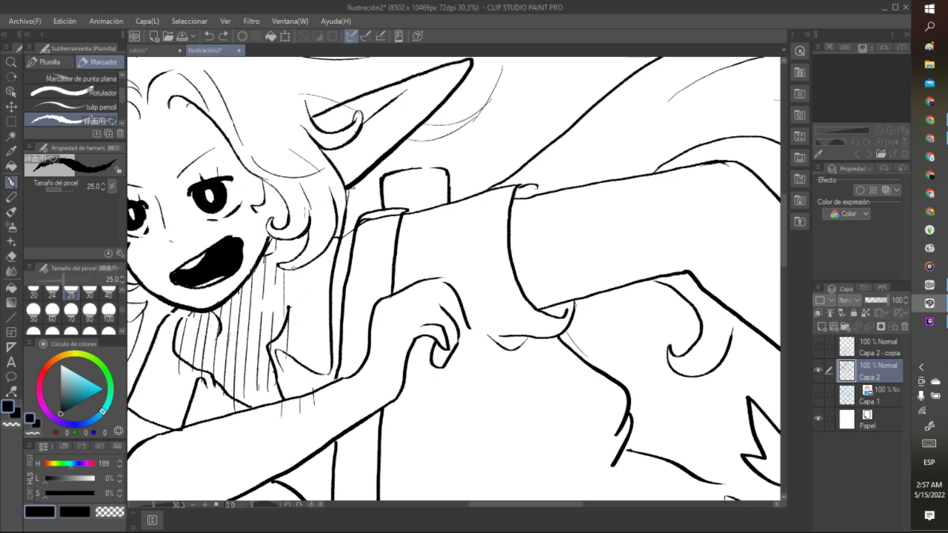
pyautogui.moveTo(295, 271)
pyautogui.mouseDown()
pyautogui.moveTo(299, 360)
pyautogui.moveTo(309, 333)
pyautogui.moveTo(312, 362)
pyautogui.mouseUp()
pyautogui.moveTo(318, 250); pyautogui.dragTo(322, 370)
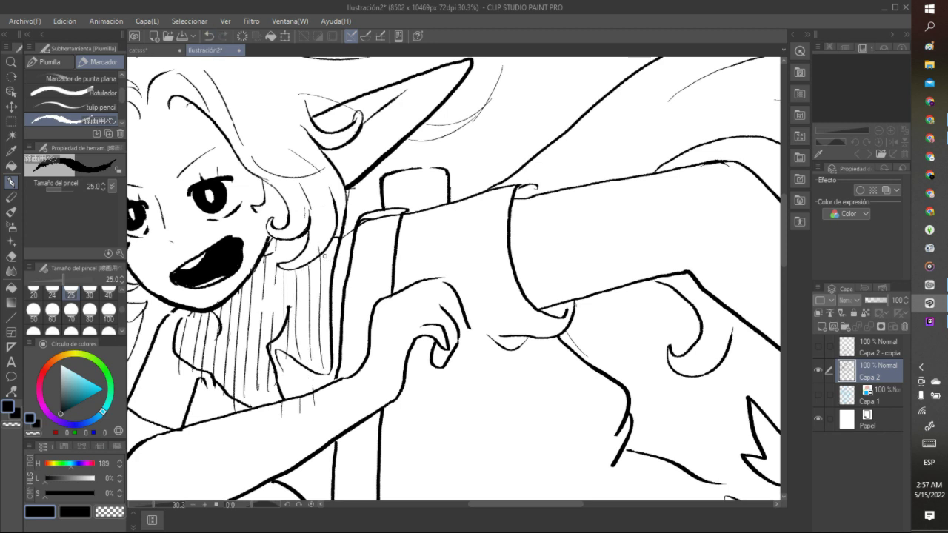
pyautogui.click(210, 36)
pyautogui.moveTo(321, 252); pyautogui.dragTo(323, 376)
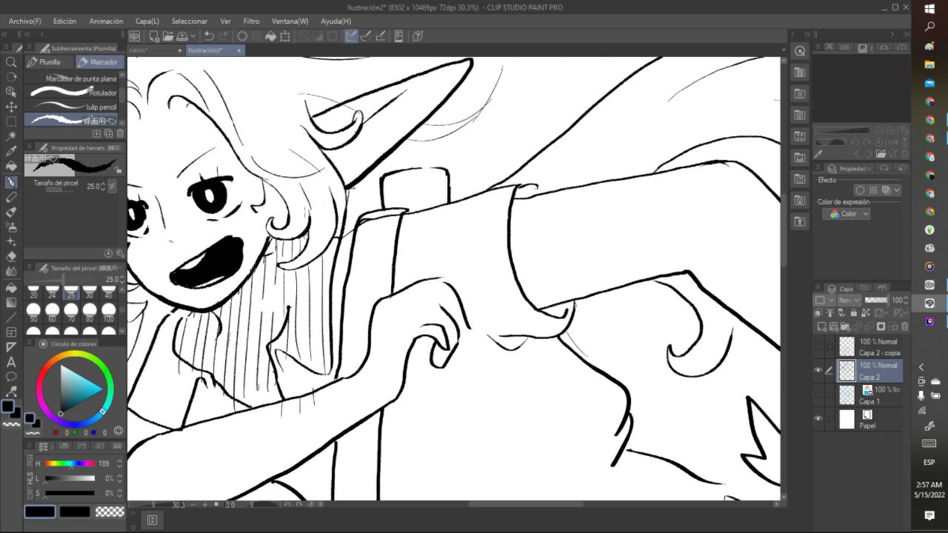
pyautogui.moveTo(259, 211); pyautogui.dragTo(269, 216)
# Step: Thin the thick staff edge between the two vertical strap lines below the forearm with transparent ink
pyautogui.scroll(-4, 371, 329)
pyautogui.scroll(-4, 411, 340)
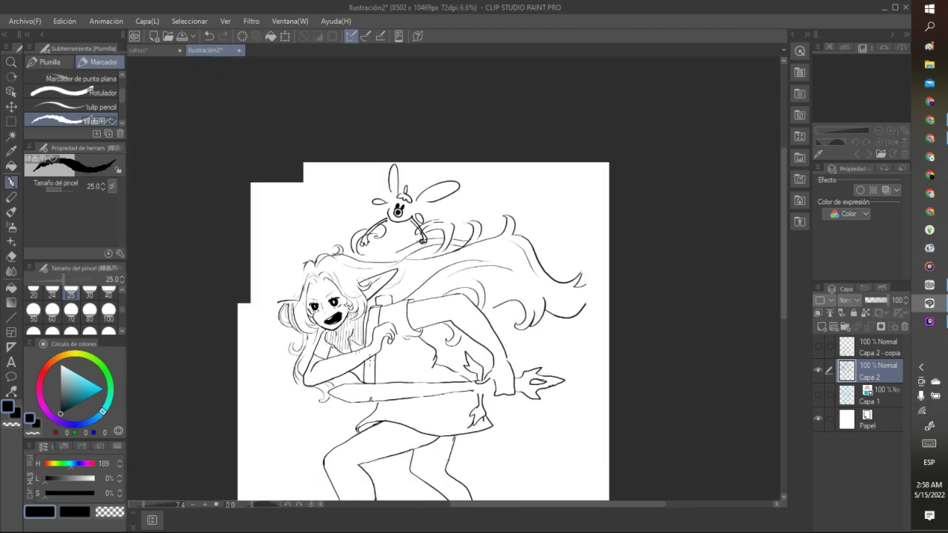
pyautogui.scroll(2, 411, 340)
pyautogui.scroll(2, 398, 420)
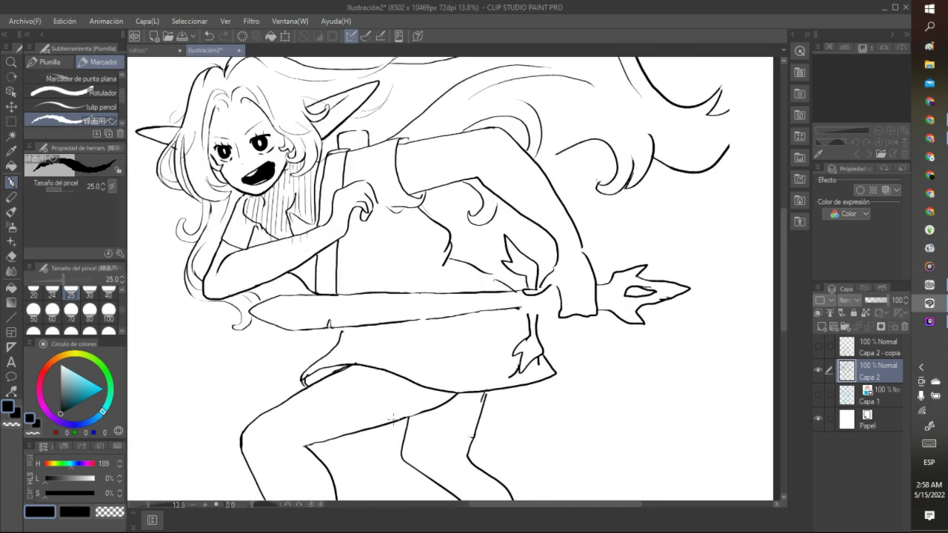
pyautogui.scroll(4, 339, 244)
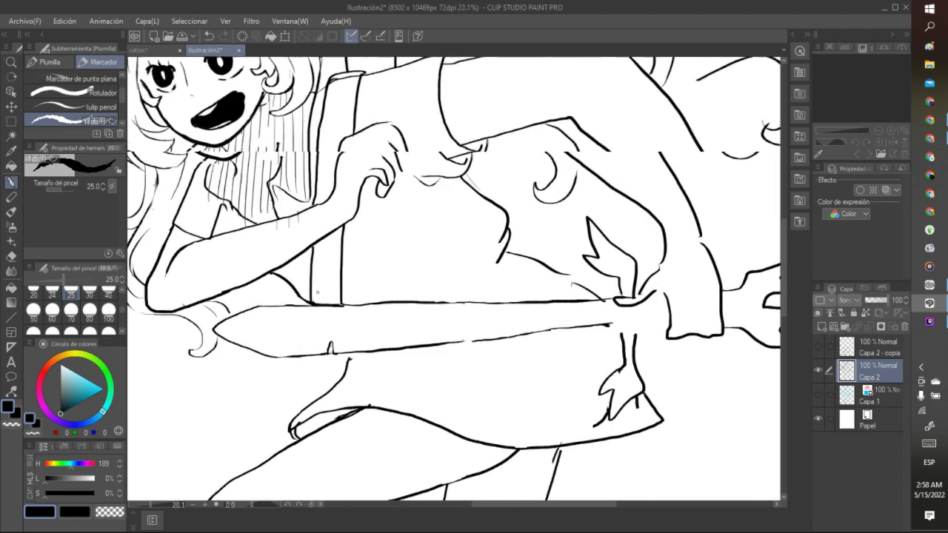
pyautogui.click(121, 512)
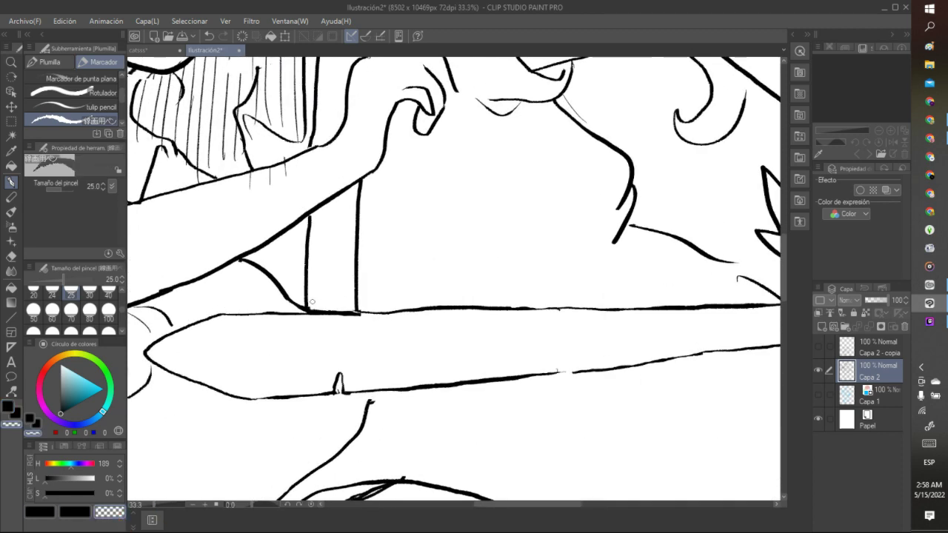
pyautogui.moveTo(314, 308); pyautogui.dragTo(354, 313)
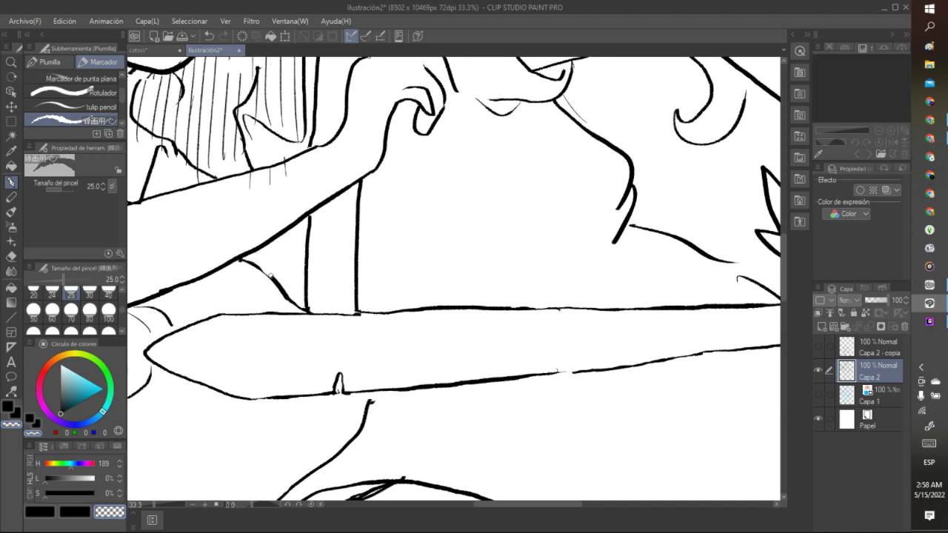
# Step: Erase the middle of the short curved line between the forearm and the strap's base and redraw it thinner in black
pyautogui.moveTo(270, 277); pyautogui.dragTo(281, 287)
pyautogui.press('c')
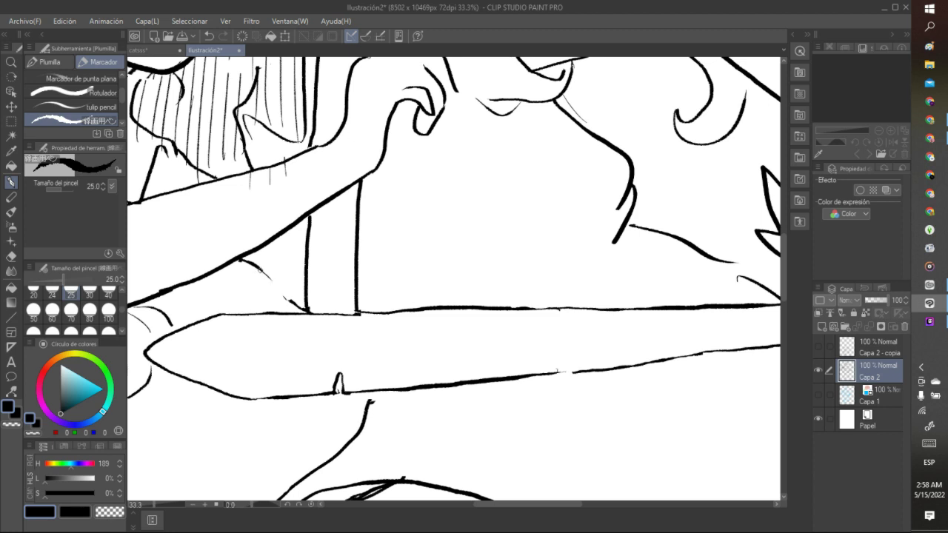
pyautogui.moveTo(256, 265); pyautogui.dragTo(304, 312)
pyautogui.scroll(-6, 426, 152)
pyautogui.scroll(-2, 418, 152)
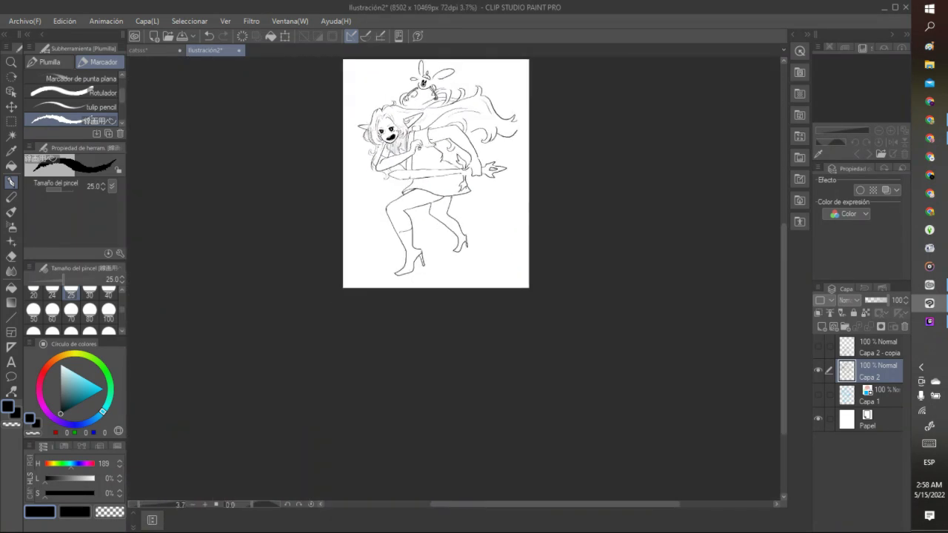
pyautogui.scroll(3, 418, 151)
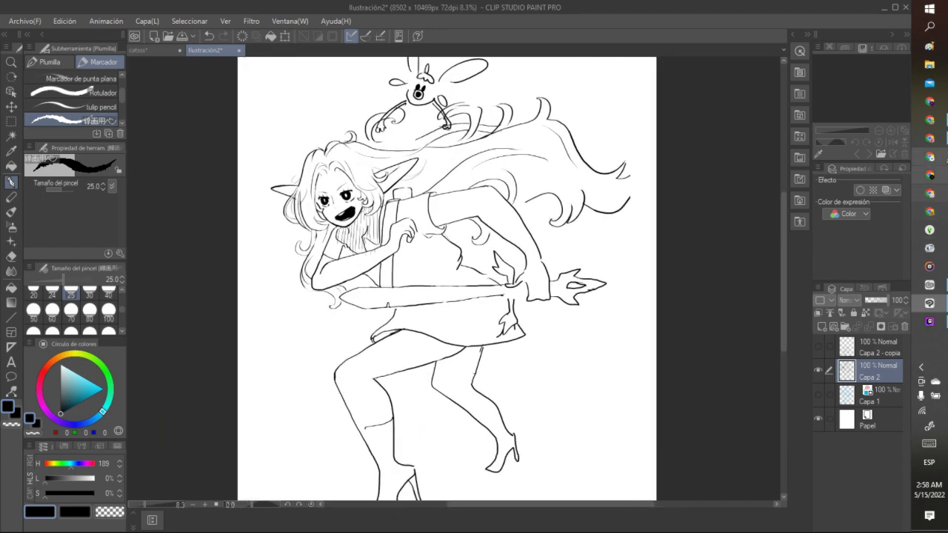